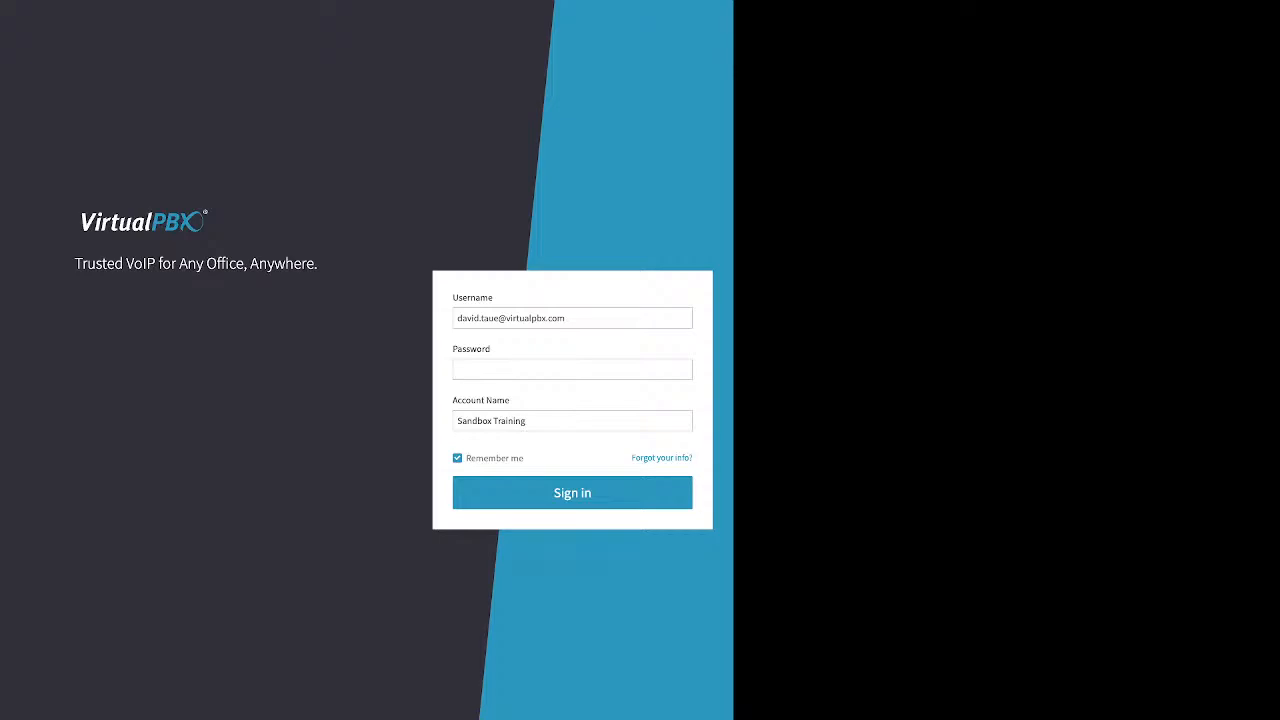
- Switch to the password recovery form and focus its Email/Username field, noting the account name and phone alternatives
{"action": "left_click_drag", "start_coordinate": [631, 458], "coordinate": [692, 458]}
{"action": "left_click", "coordinate": [662, 458]}
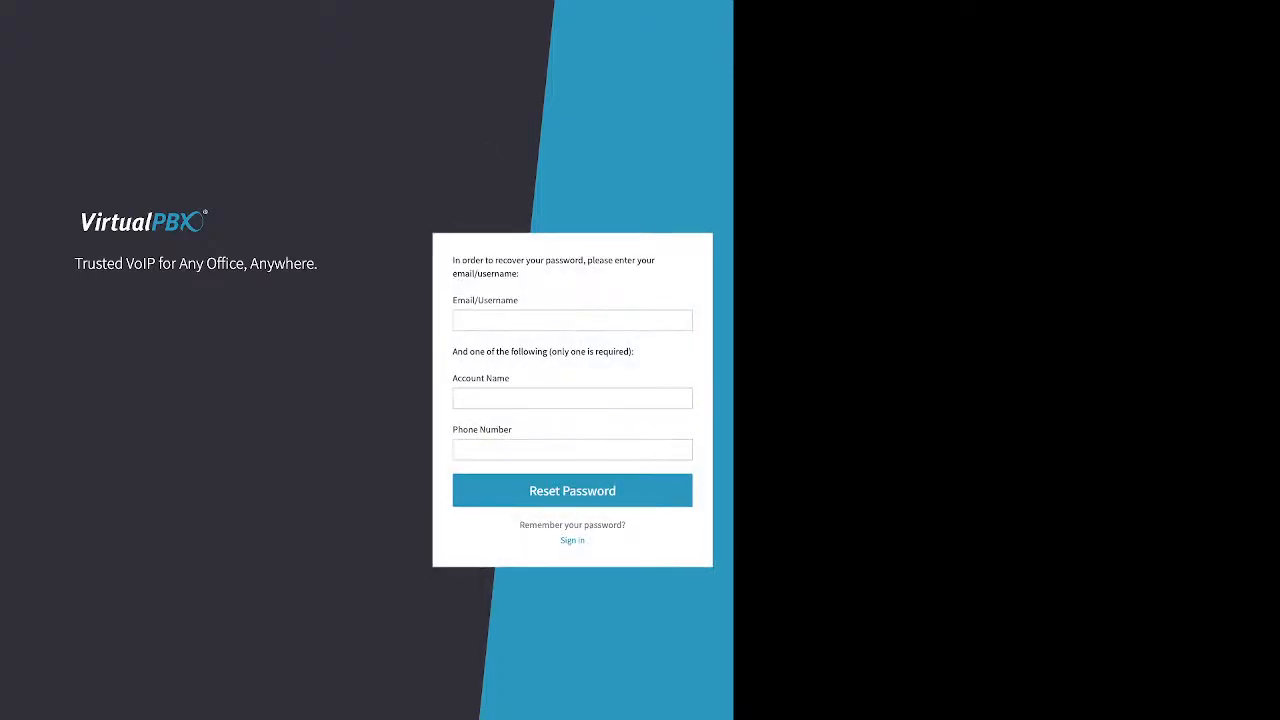
{"action": "left_click", "coordinate": [572, 320]}
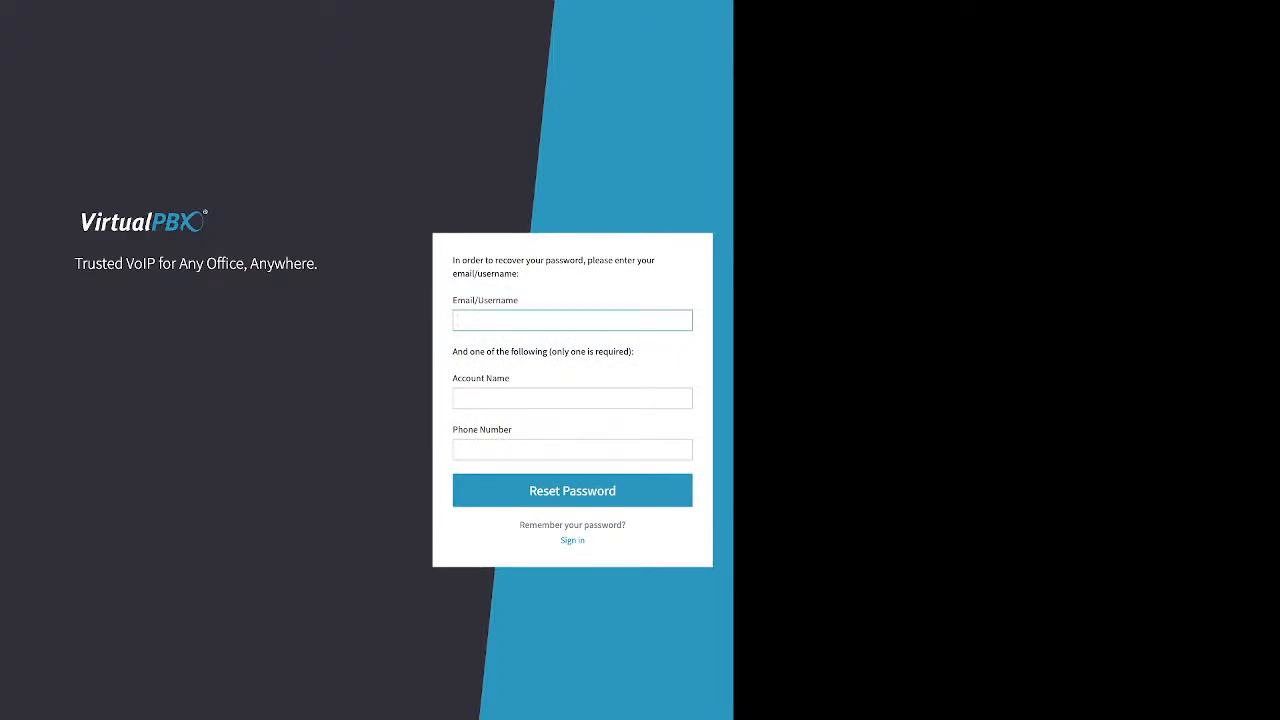
{"action": "left_click_drag", "start_coordinate": [453, 378], "coordinate": [512, 430]}
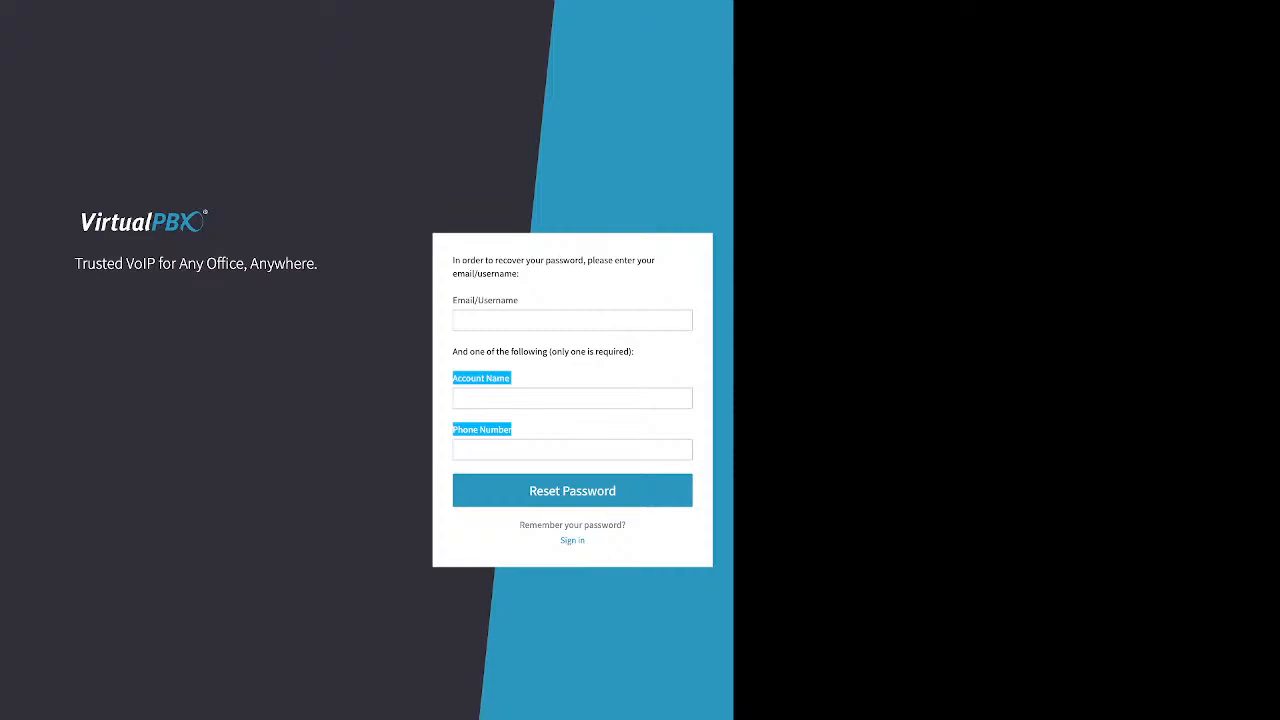
- Return to the sign-in form and enter the account password, leaving 'Remember me' checked
{"action": "left_click", "coordinate": [572, 540]}
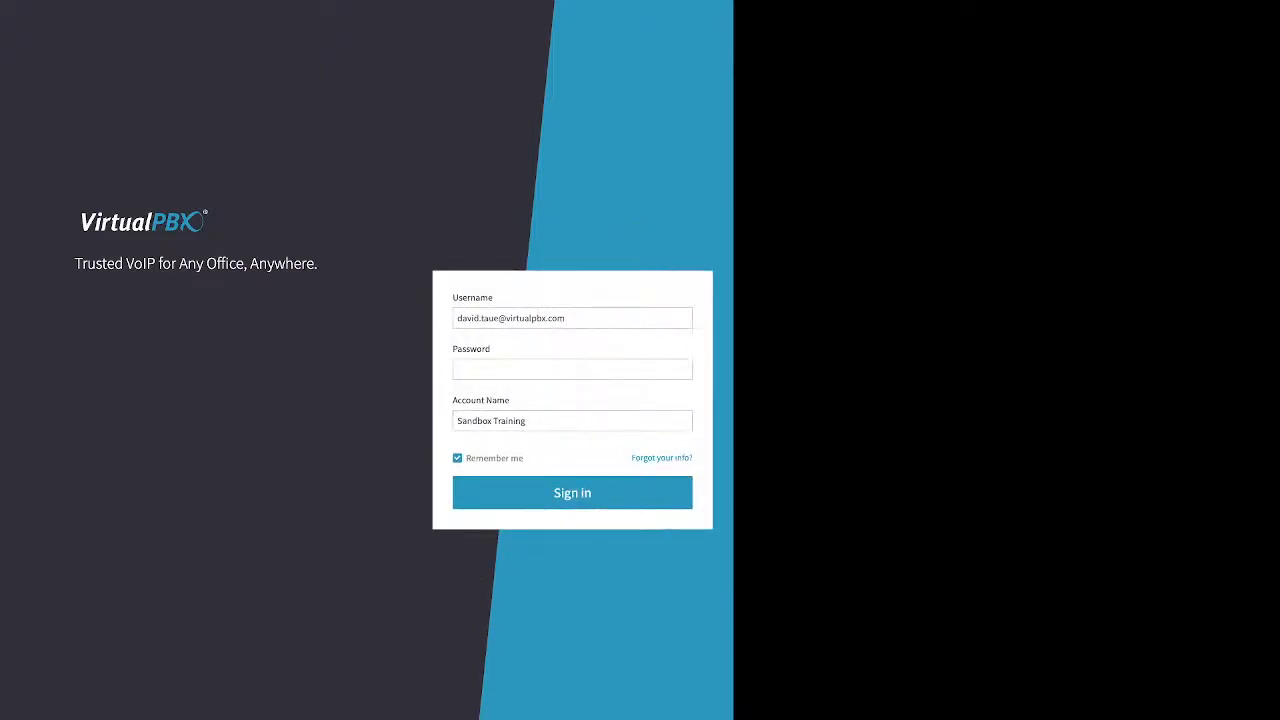
{"action": "left_click", "coordinate": [572, 369]}
{"action": "type", "text": "•••••"}
{"action": "left_click_drag", "start_coordinate": [466, 458], "coordinate": [524, 458]}
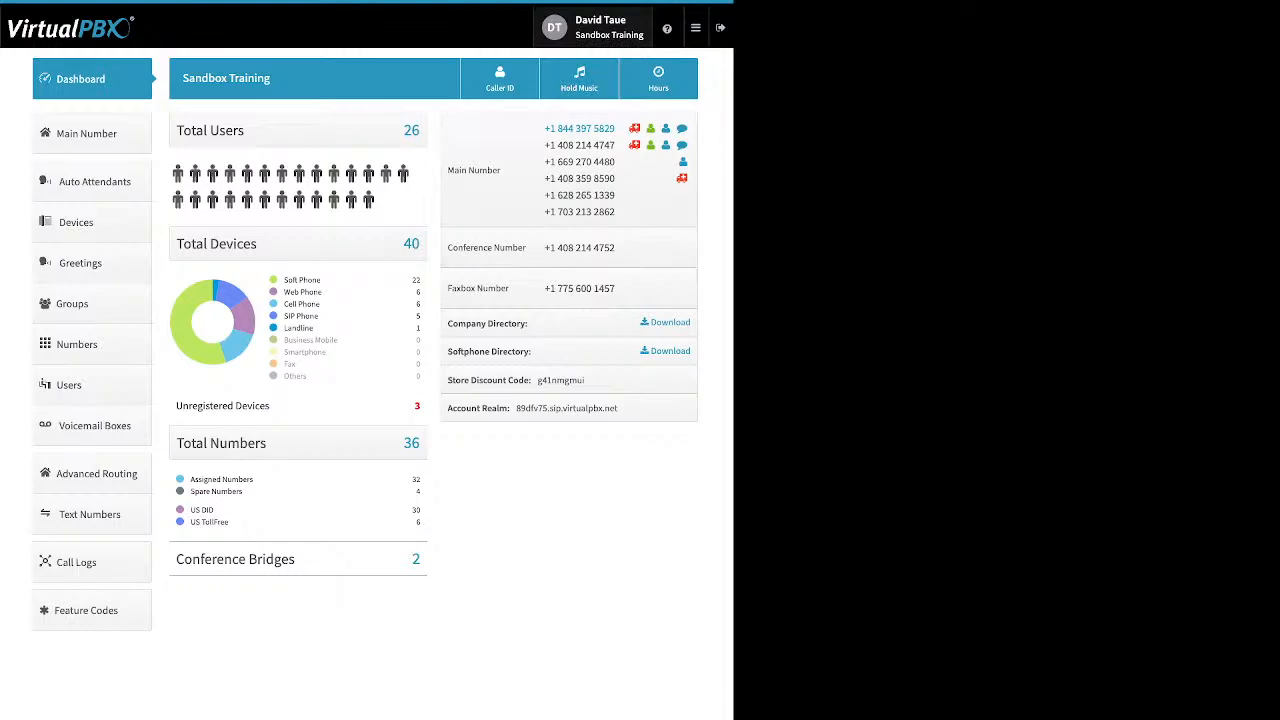
- Open user settings, expand the Password row, then switch to the Account settings page
{"action": "left_click", "coordinate": [595, 27]}
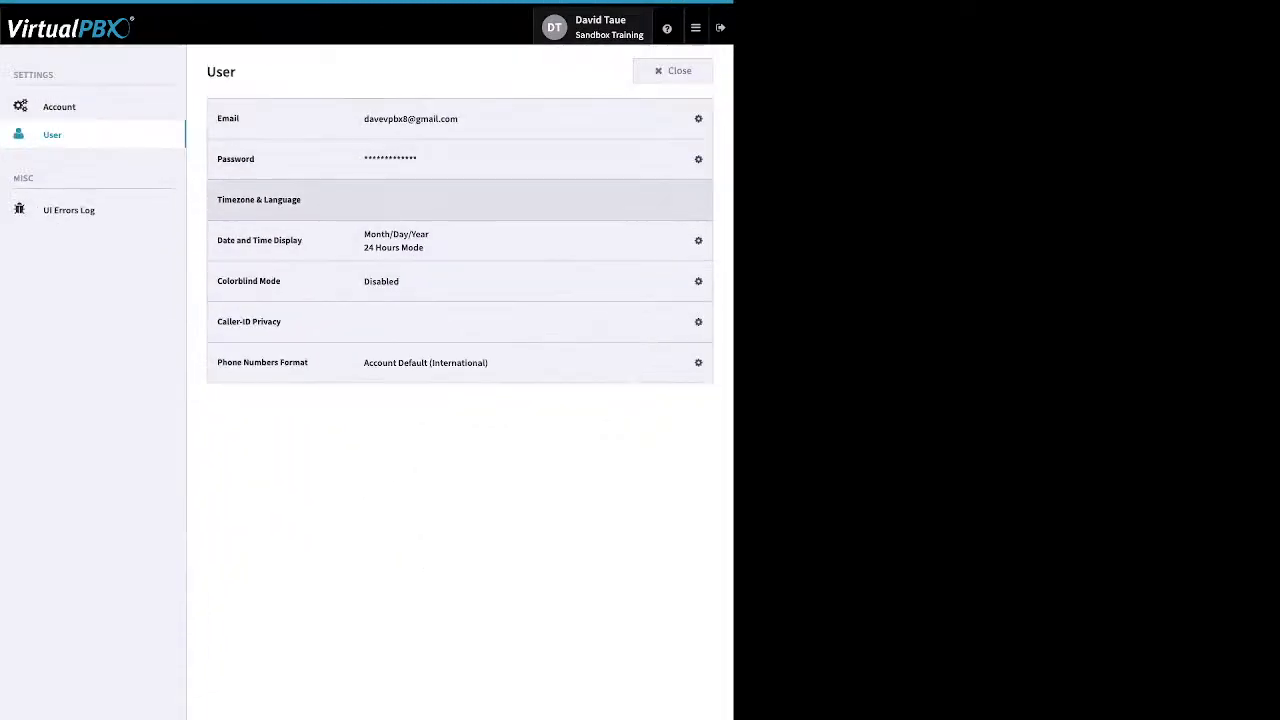
{"action": "left_click", "coordinate": [690, 159]}
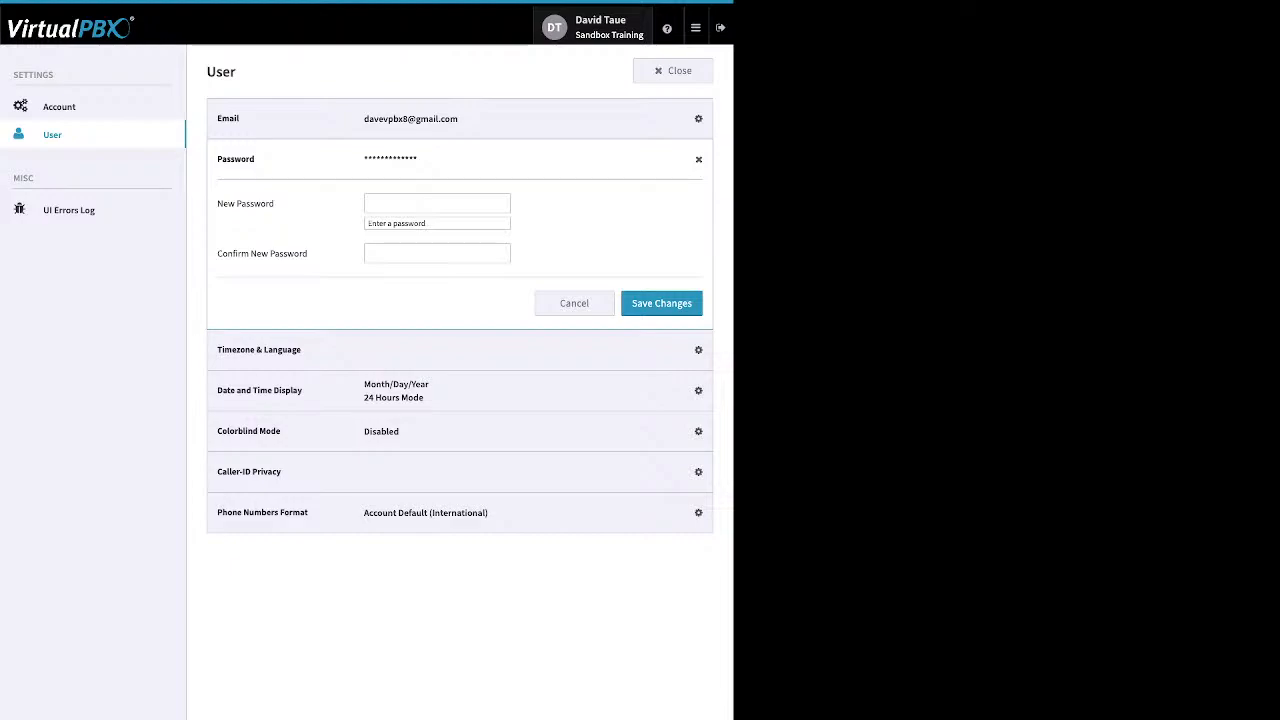
{"action": "left_click", "coordinate": [60, 107]}
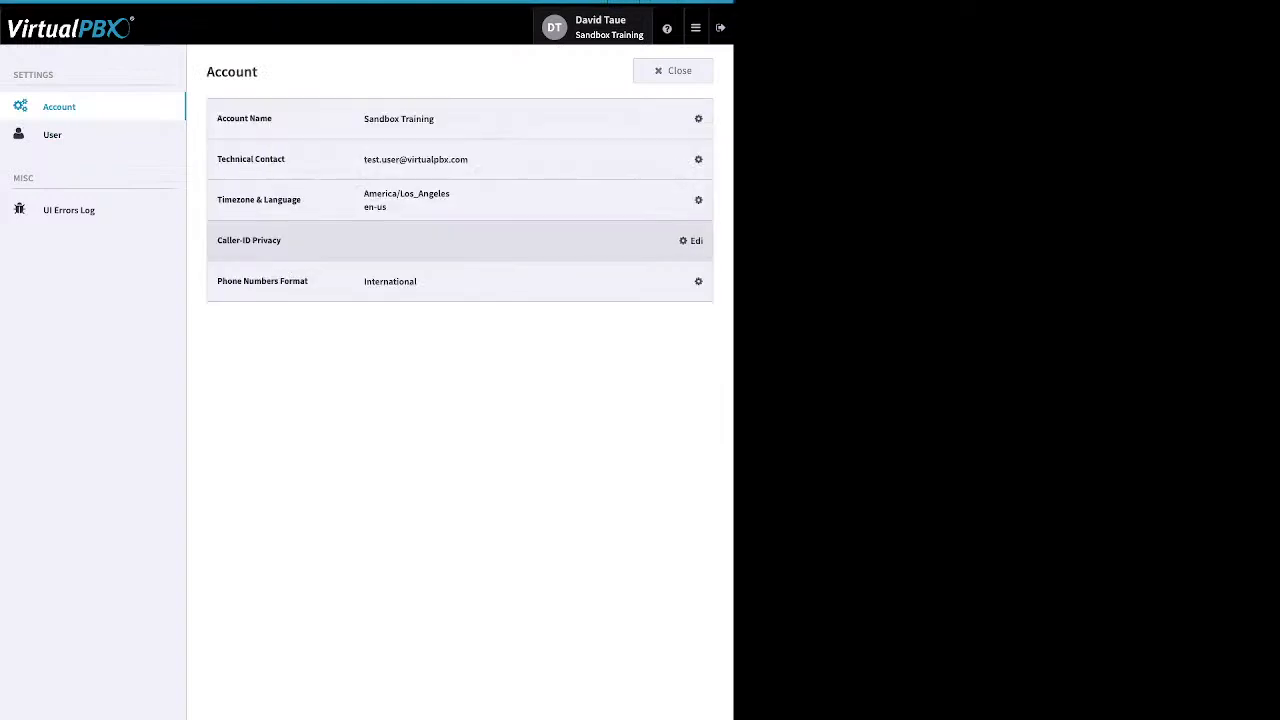
- Expand the Timezone & Language editor showing America/Los_Angeles and Default language
{"action": "left_click", "coordinate": [689, 200]}
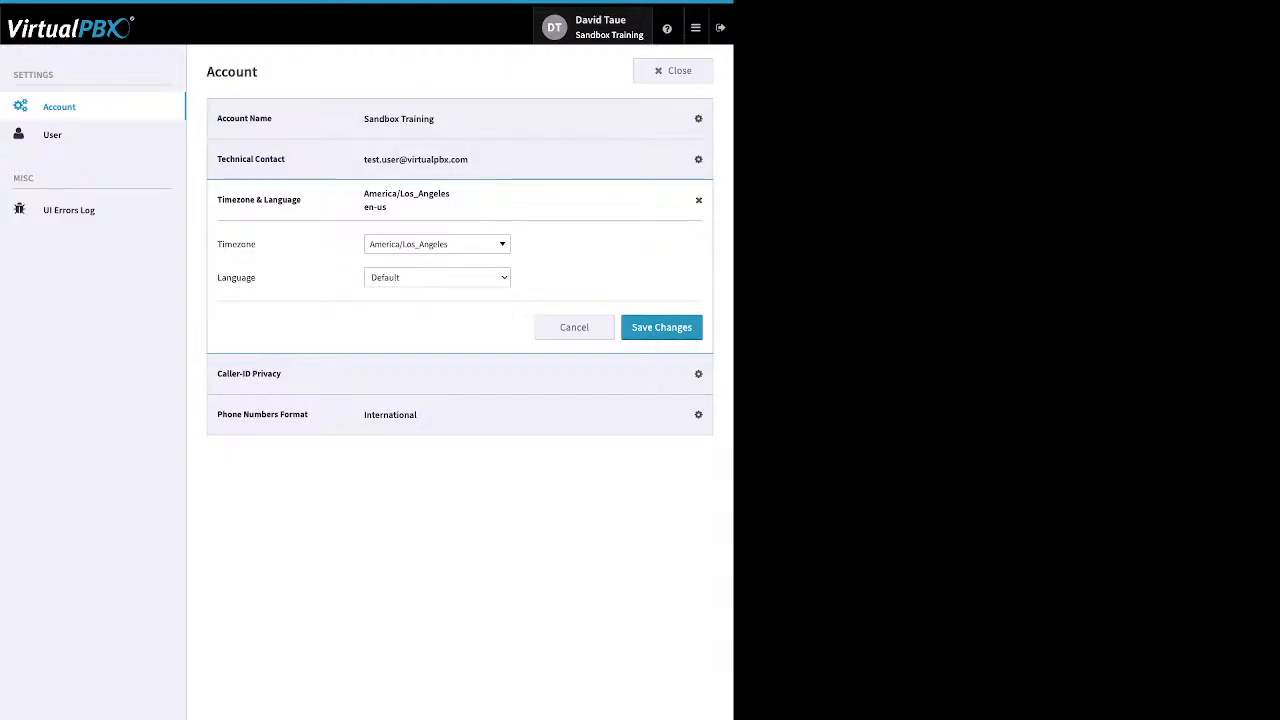
- Close the Account settings page to get back to the dashboard
{"action": "left_click", "coordinate": [685, 76]}
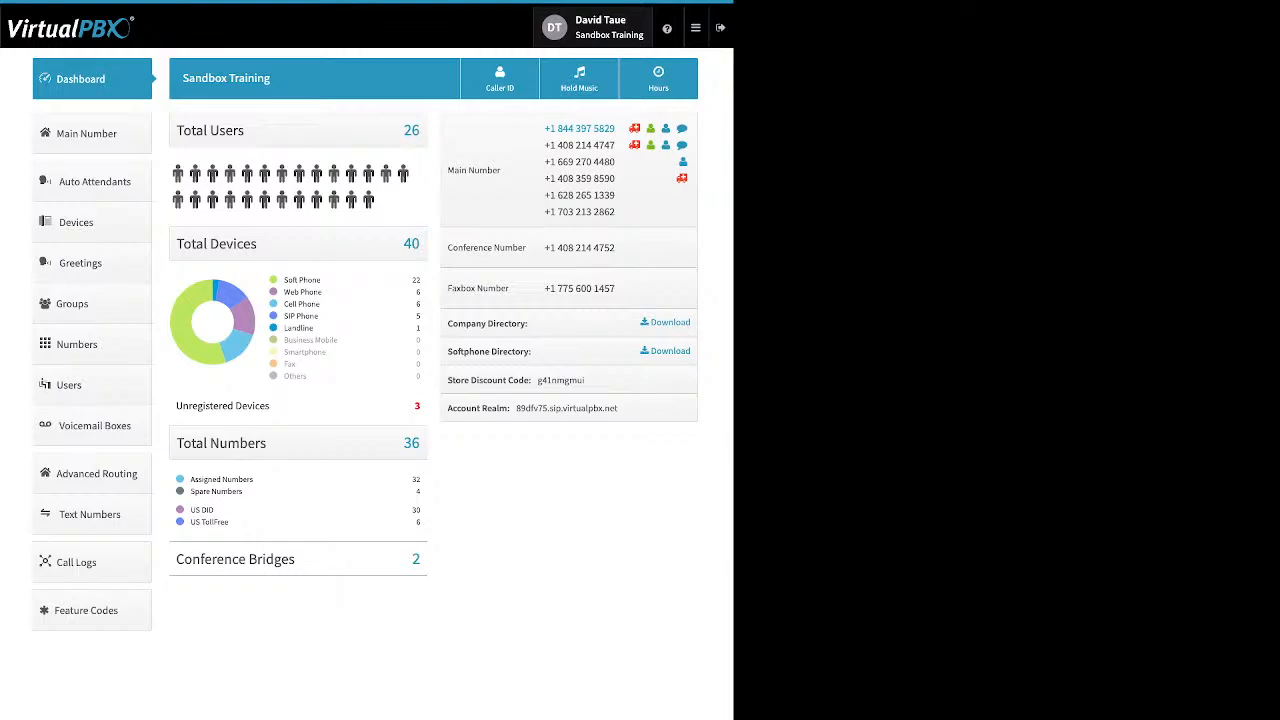
- Show the help menu with Chat with Us, Learn More and Webphone options
{"action": "mouse_move", "coordinate": [667, 28]}
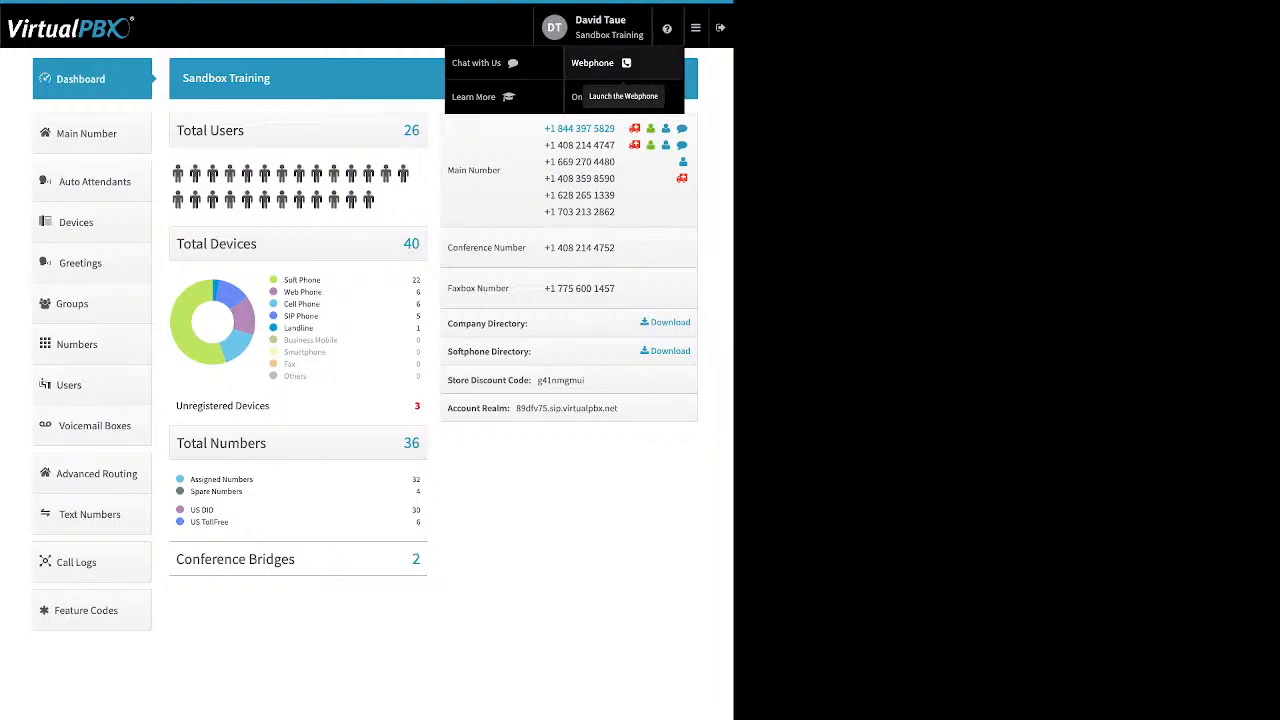
- Open the apps menu listing ACD Queues, Blacklists, Faxes, Number Manager and Webhooks
{"action": "left_click", "coordinate": [695, 27]}
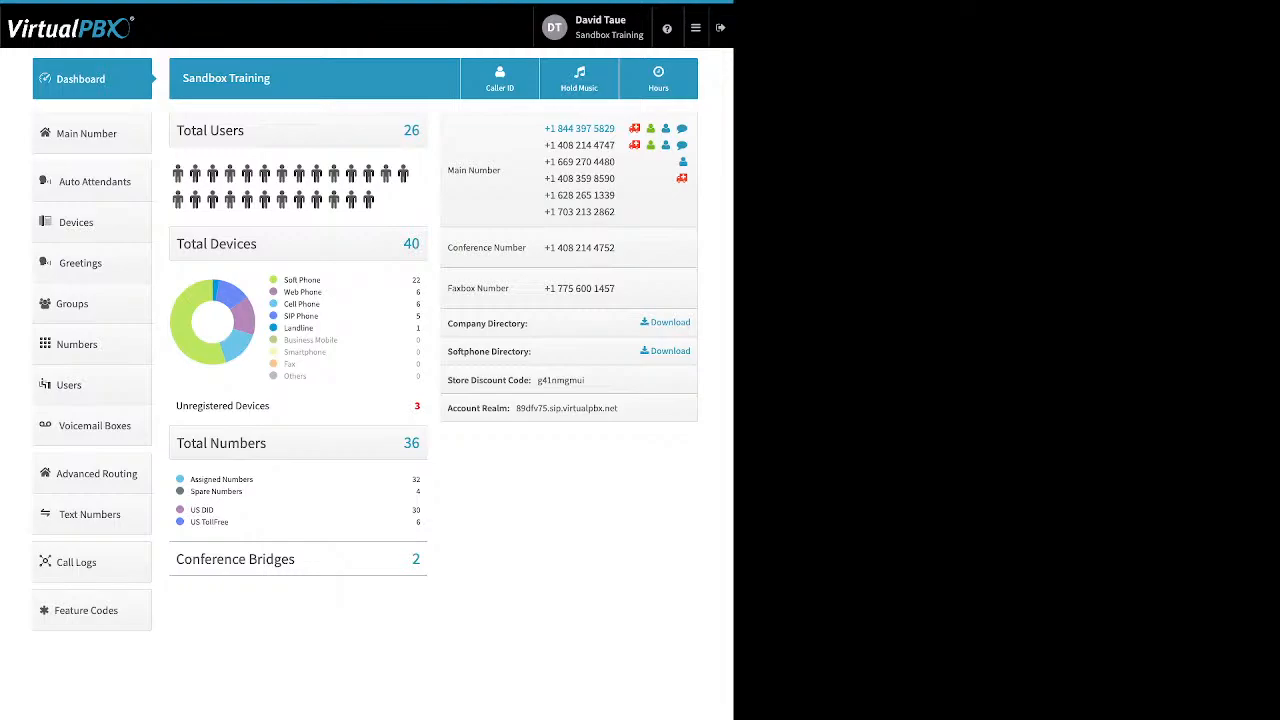
{"action": "left_click_drag", "start_coordinate": [321, 280], "coordinate": [284, 280]}
{"action": "left_click", "coordinate": [302, 280]}
{"action": "left_click_drag", "start_coordinate": [322, 292], "coordinate": [284, 292]}
{"action": "left_click_drag", "start_coordinate": [320, 304], "coordinate": [304, 304]}
{"action": "left_click_drag", "start_coordinate": [302, 304], "coordinate": [284, 304]}
{"action": "left_click", "coordinate": [302, 304]}
{"action": "left_click_drag", "start_coordinate": [318, 316], "coordinate": [284, 316]}
{"action": "left_click", "coordinate": [316, 328]}
{"action": "left_click_drag", "start_coordinate": [315, 328], "coordinate": [292, 328]}
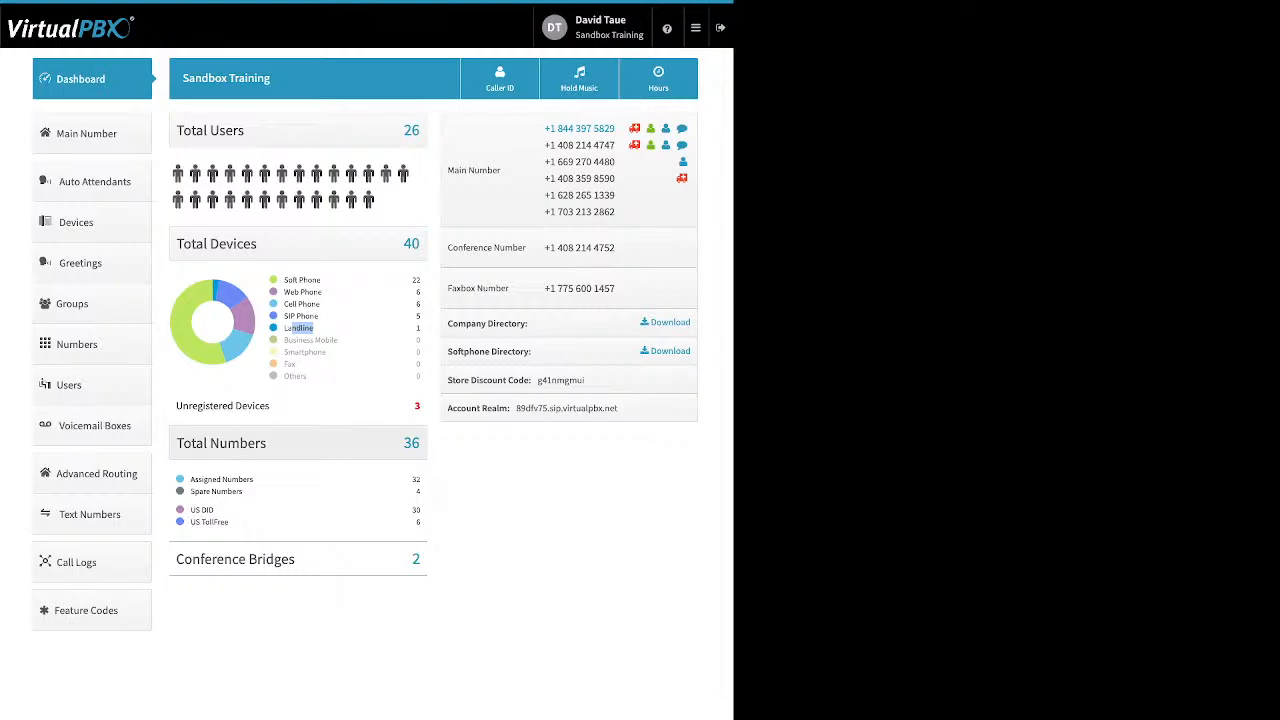
{"action": "left_click", "coordinate": [300, 464]}
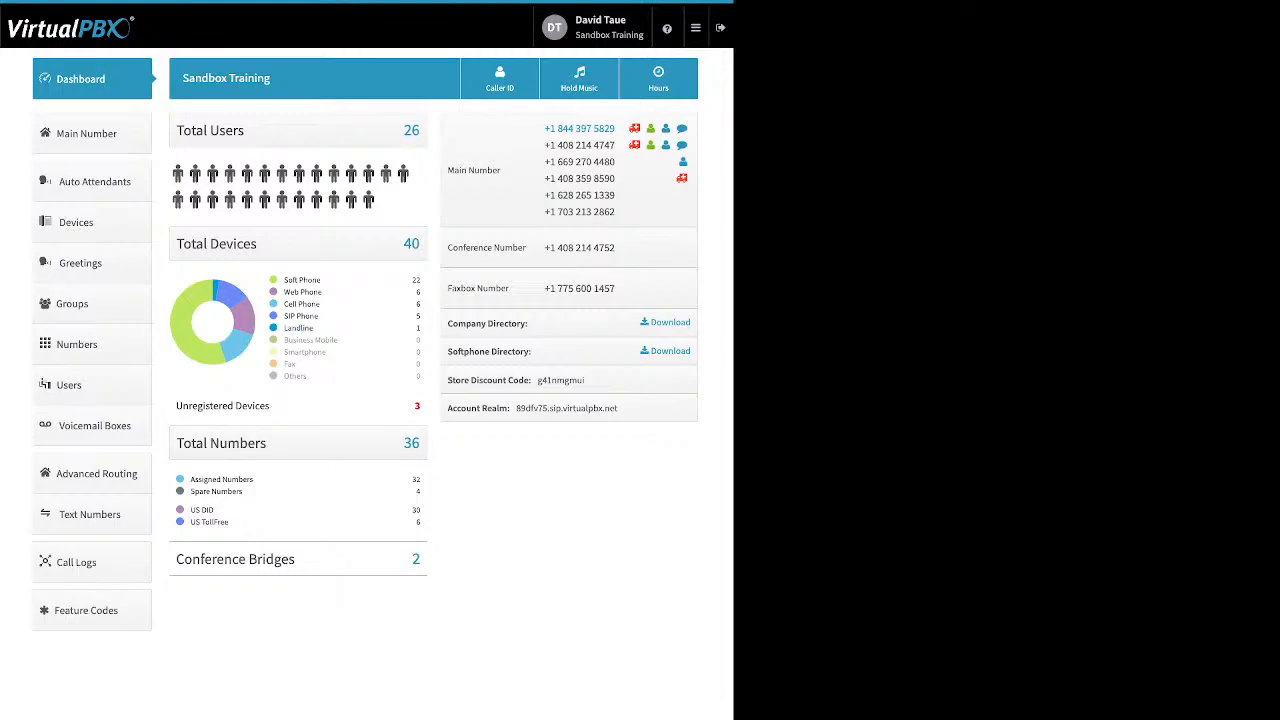
{"action": "triple_click", "coordinate": [222, 405]}
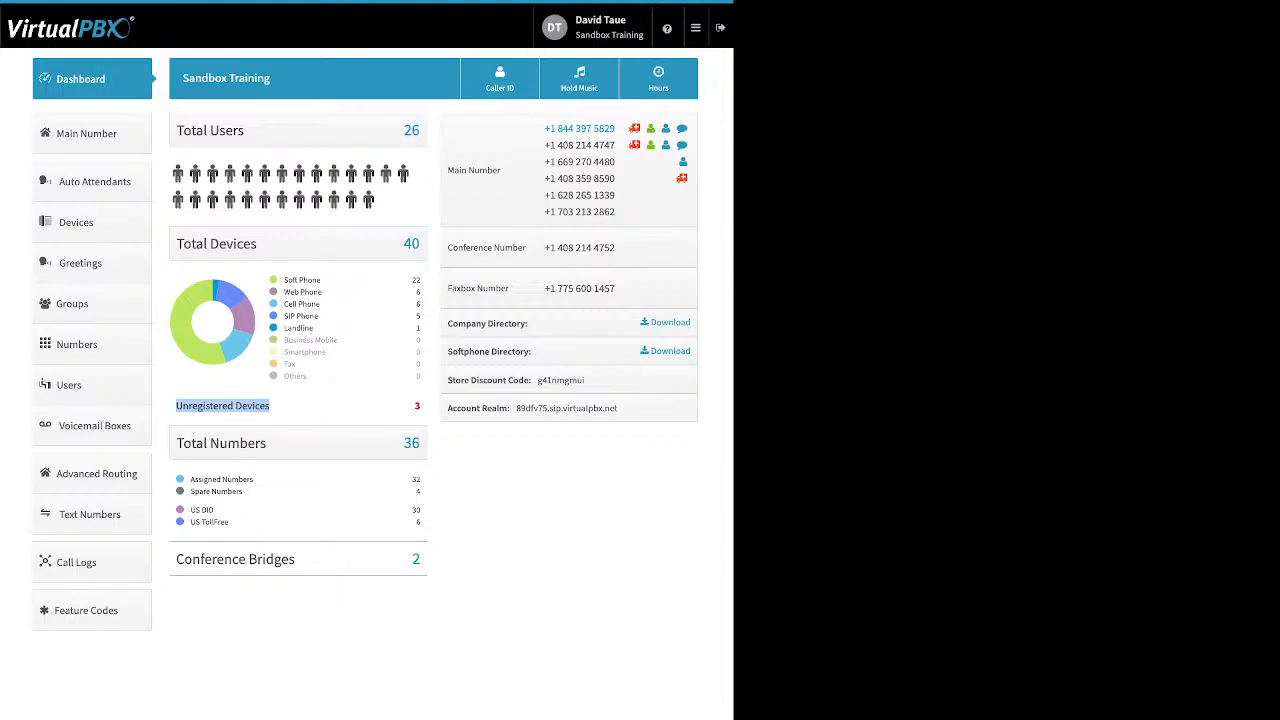
{"action": "left_click", "coordinate": [285, 407]}
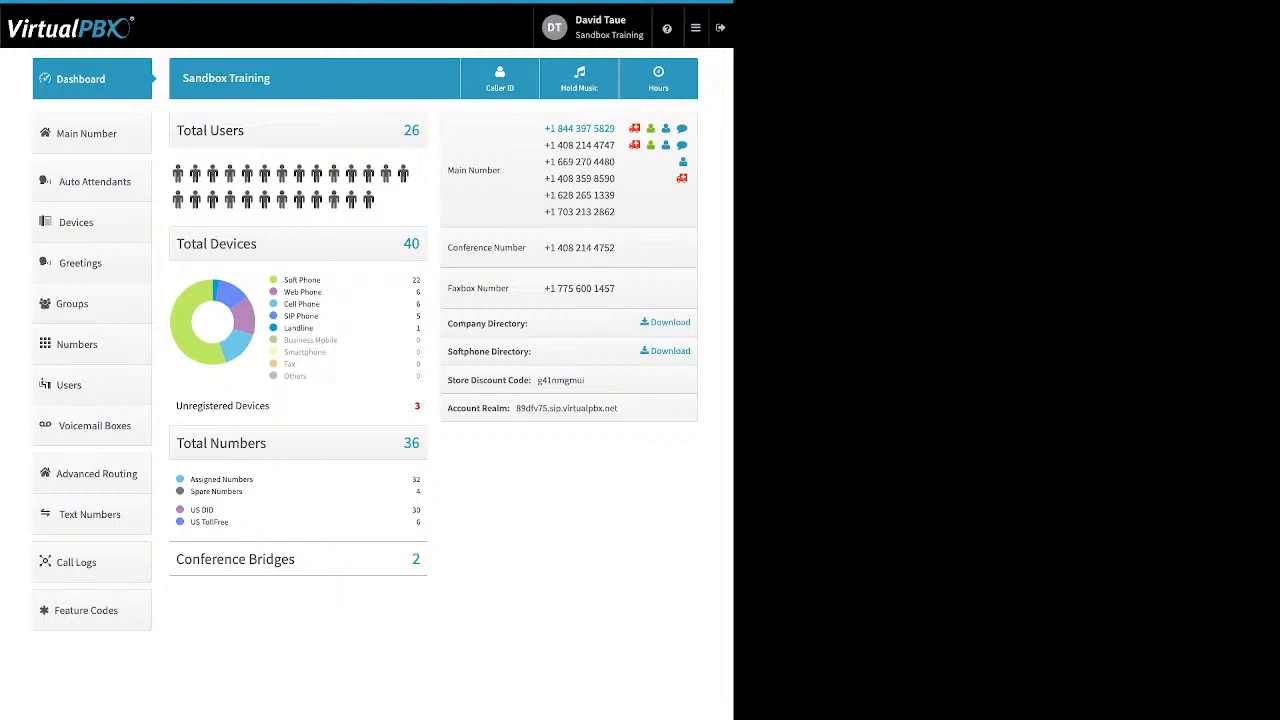
{"action": "left_click_drag", "start_coordinate": [191, 479], "coordinate": [243, 492]}
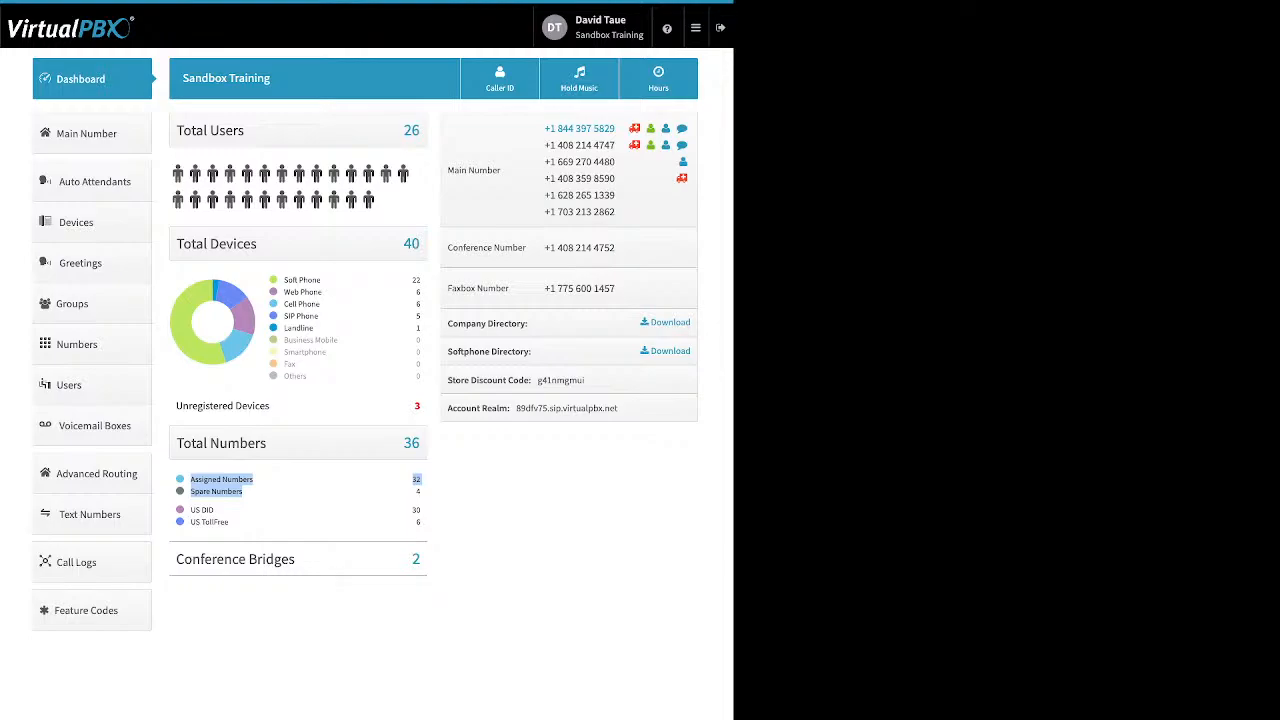
{"action": "left_click_drag", "start_coordinate": [412, 480], "coordinate": [417, 480]}
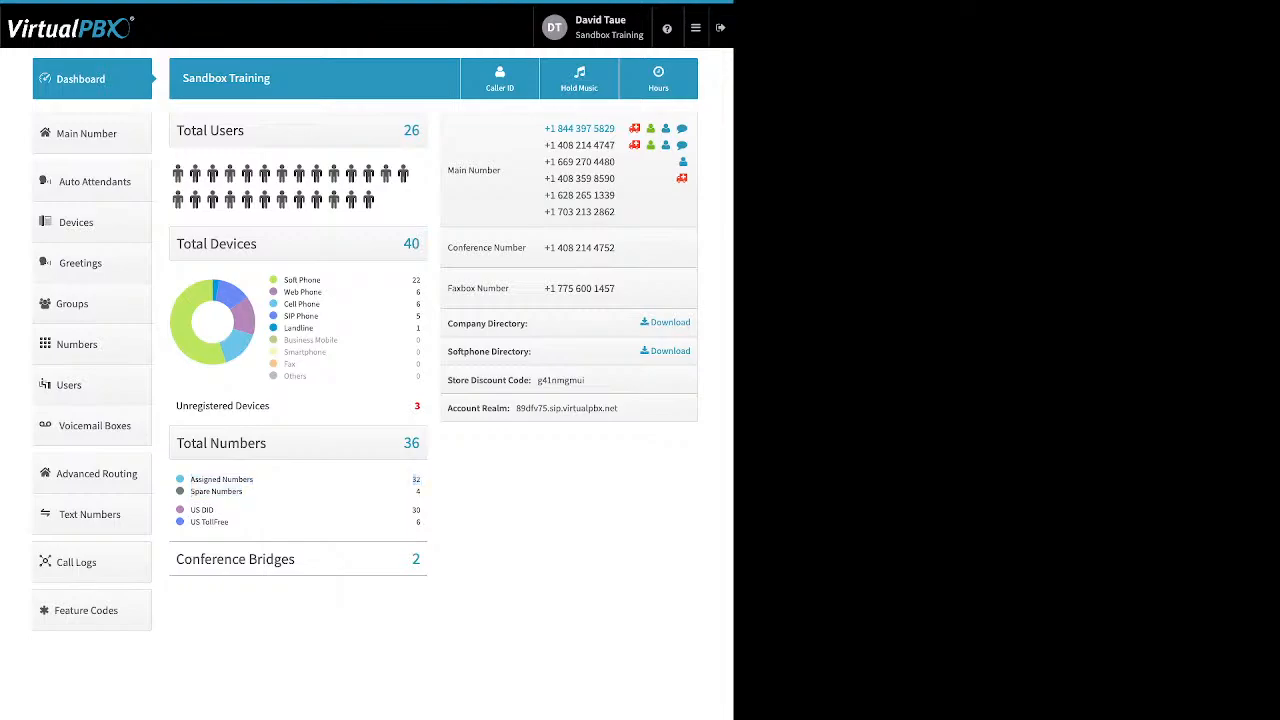
{"action": "left_click_drag", "start_coordinate": [228, 522], "coordinate": [190, 509]}
{"action": "left_click_drag", "start_coordinate": [528, 323], "coordinate": [448, 323]}
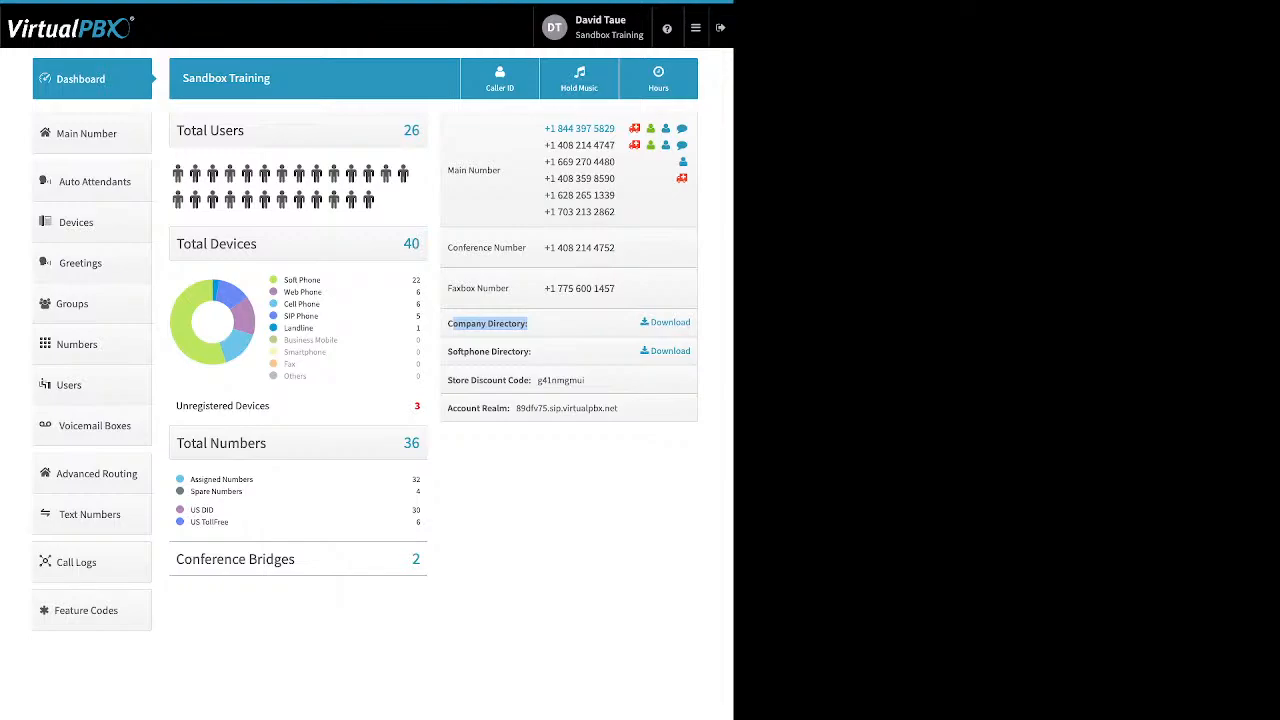
{"action": "left_click_drag", "start_coordinate": [531, 351], "coordinate": [448, 351]}
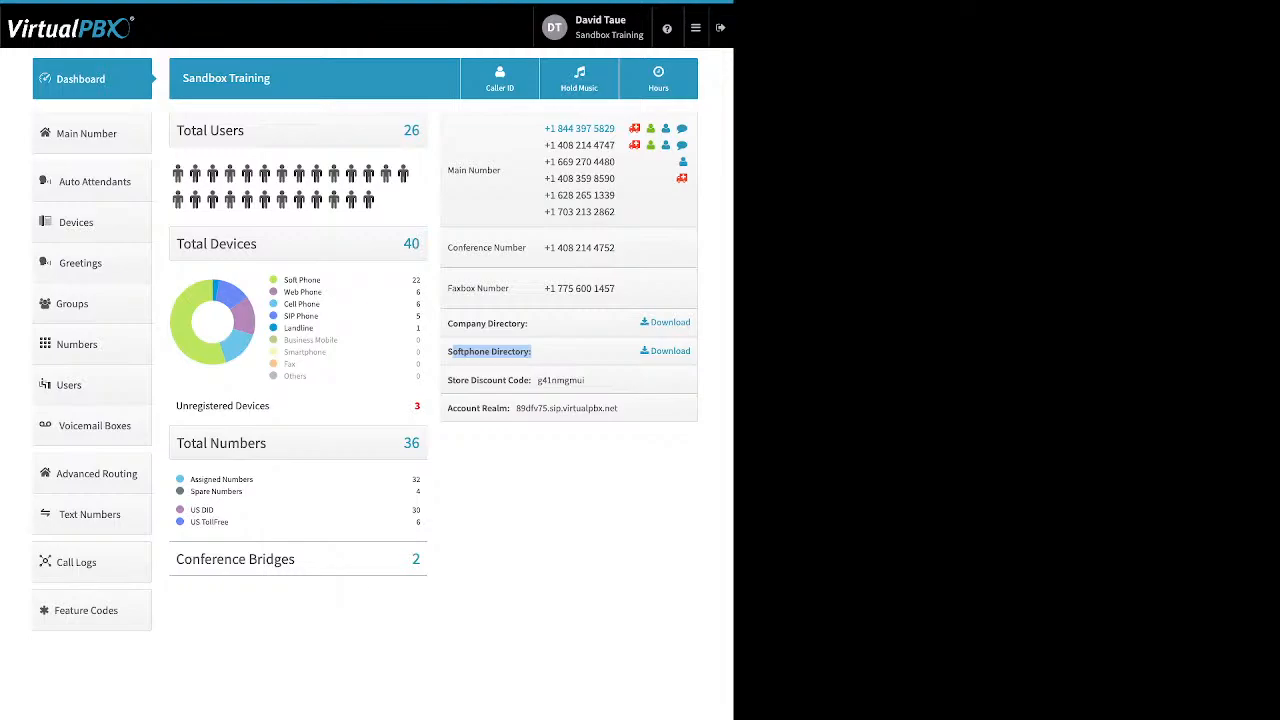
{"action": "left_click_drag", "start_coordinate": [448, 380], "coordinate": [531, 380]}
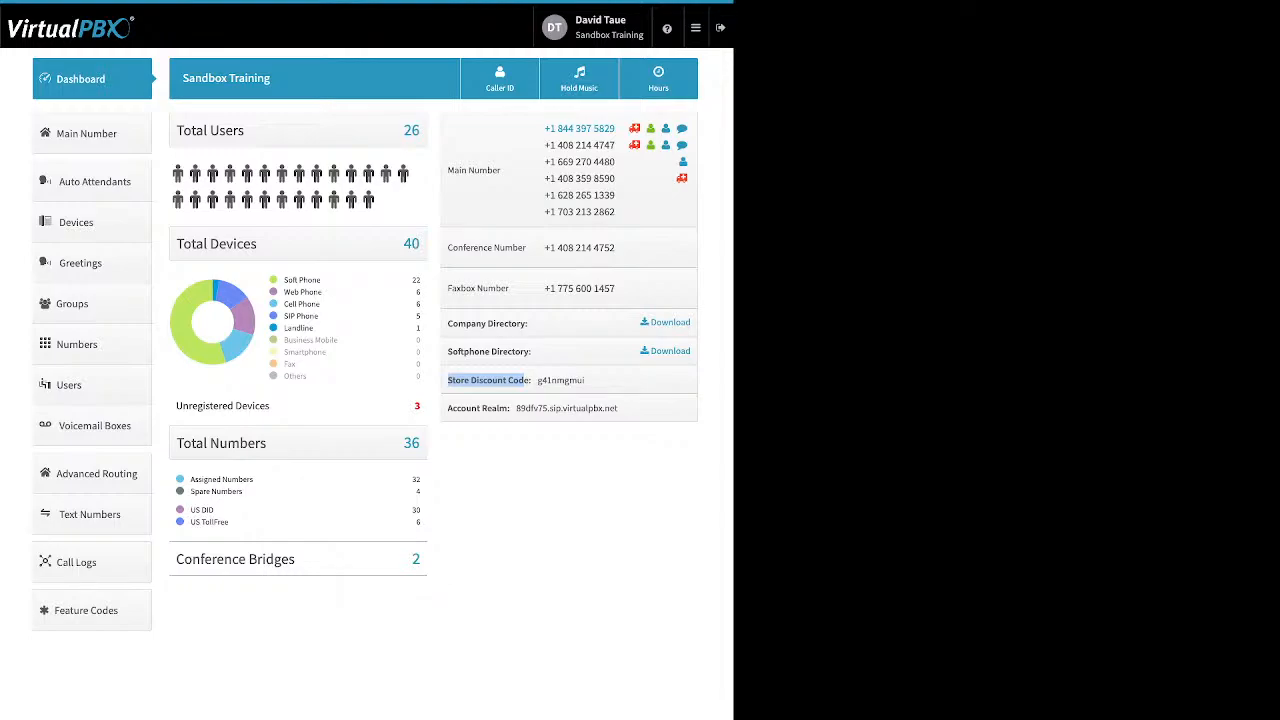
- Point out the Account Realm address, then open the Company Caller ID settings
{"action": "left_click", "coordinate": [524, 381]}
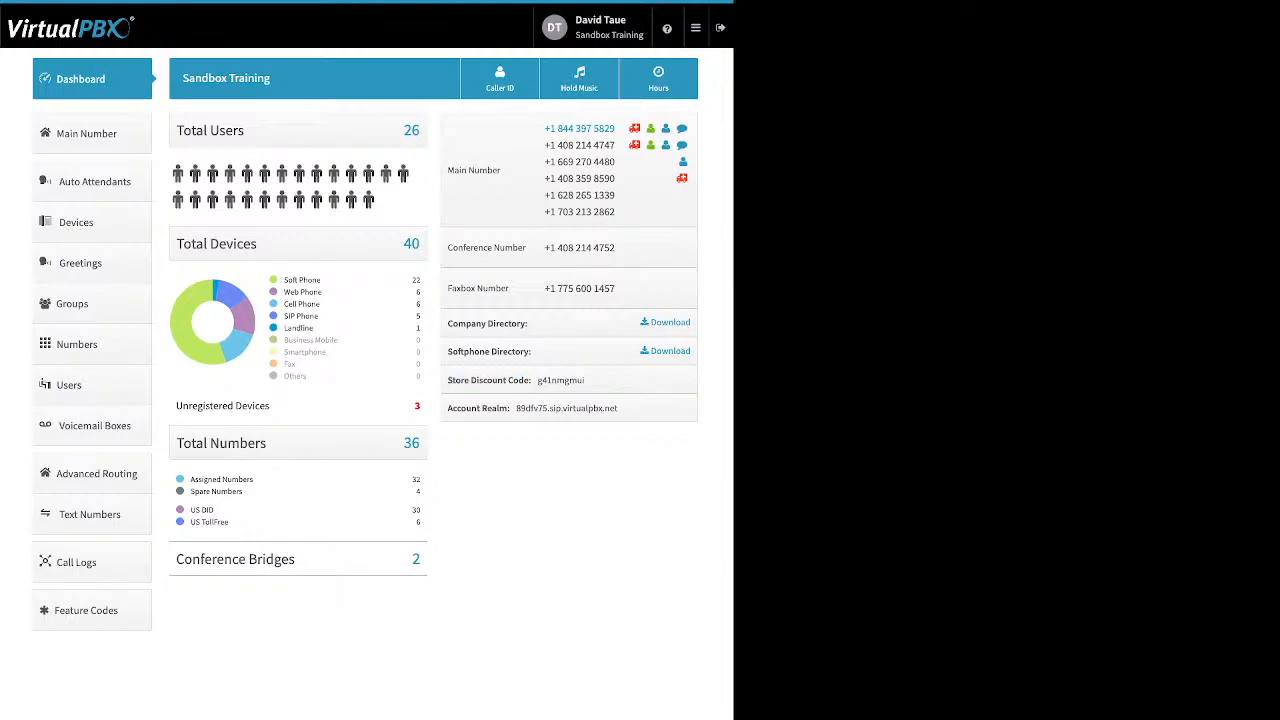
{"action": "left_click_drag", "start_coordinate": [448, 408], "coordinate": [619, 409]}
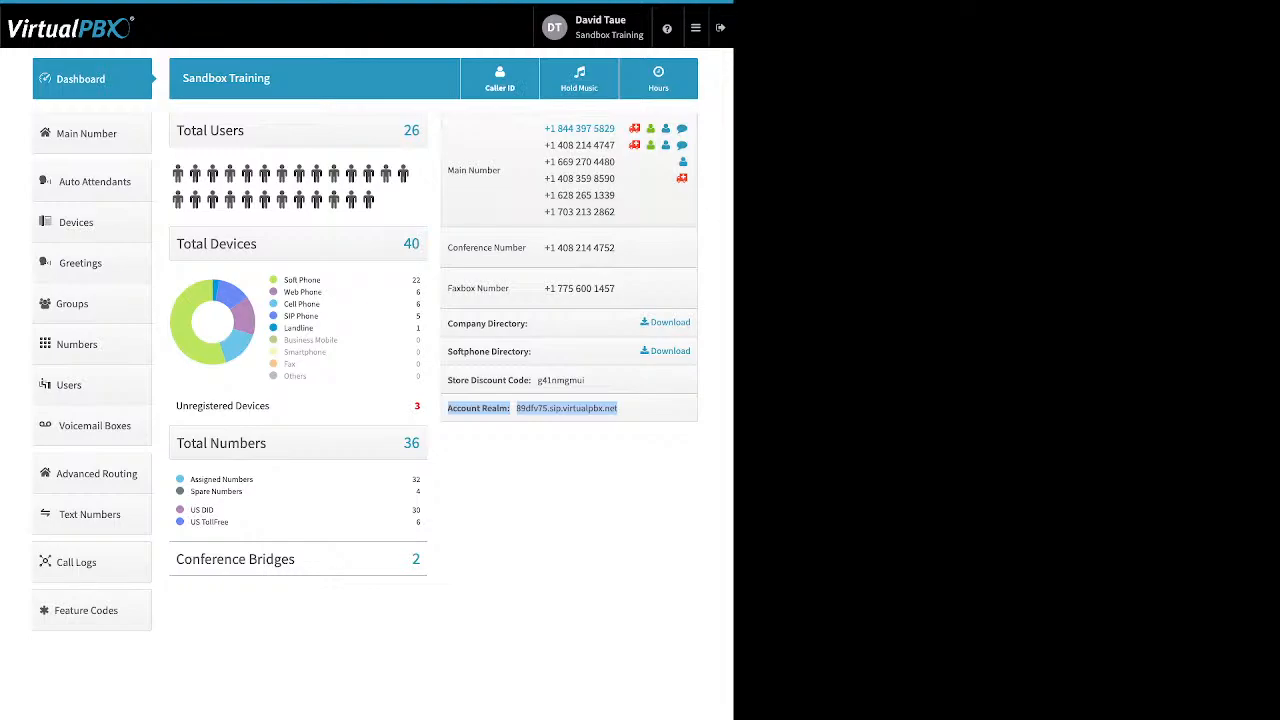
{"action": "left_click", "coordinate": [500, 79]}
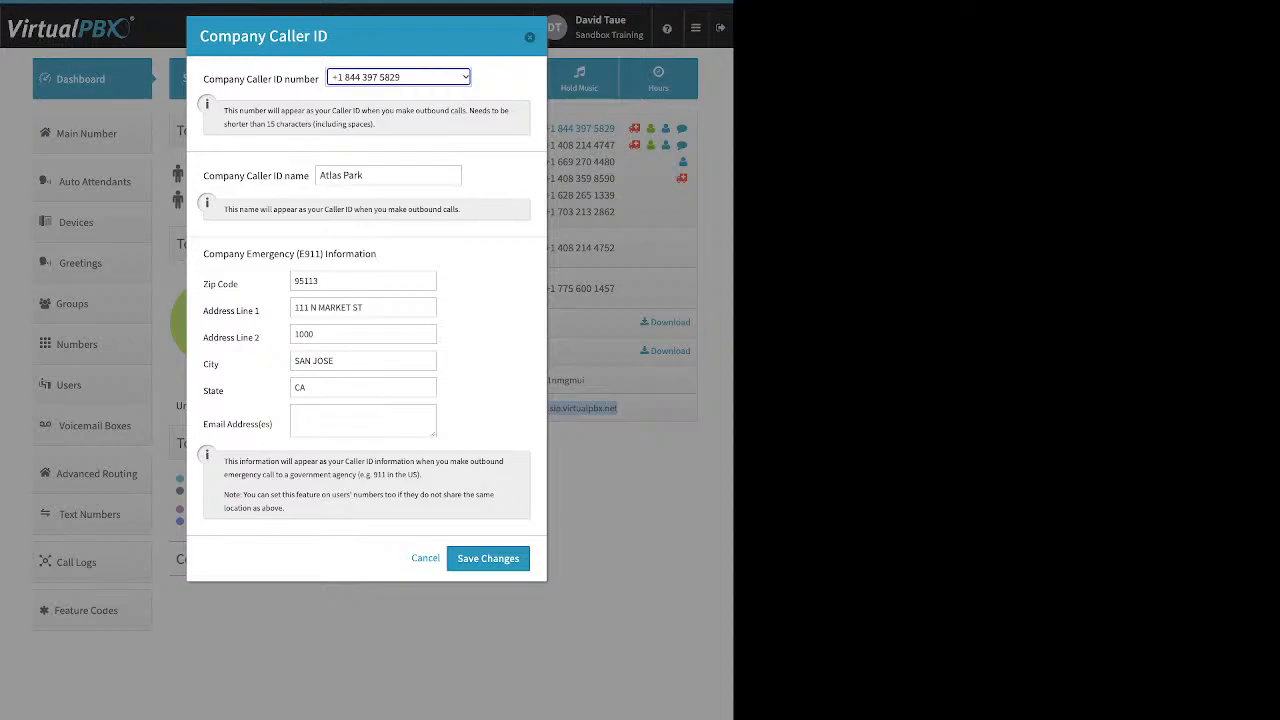
{"action": "left_click_drag", "start_coordinate": [203, 175], "coordinate": [309, 175]}
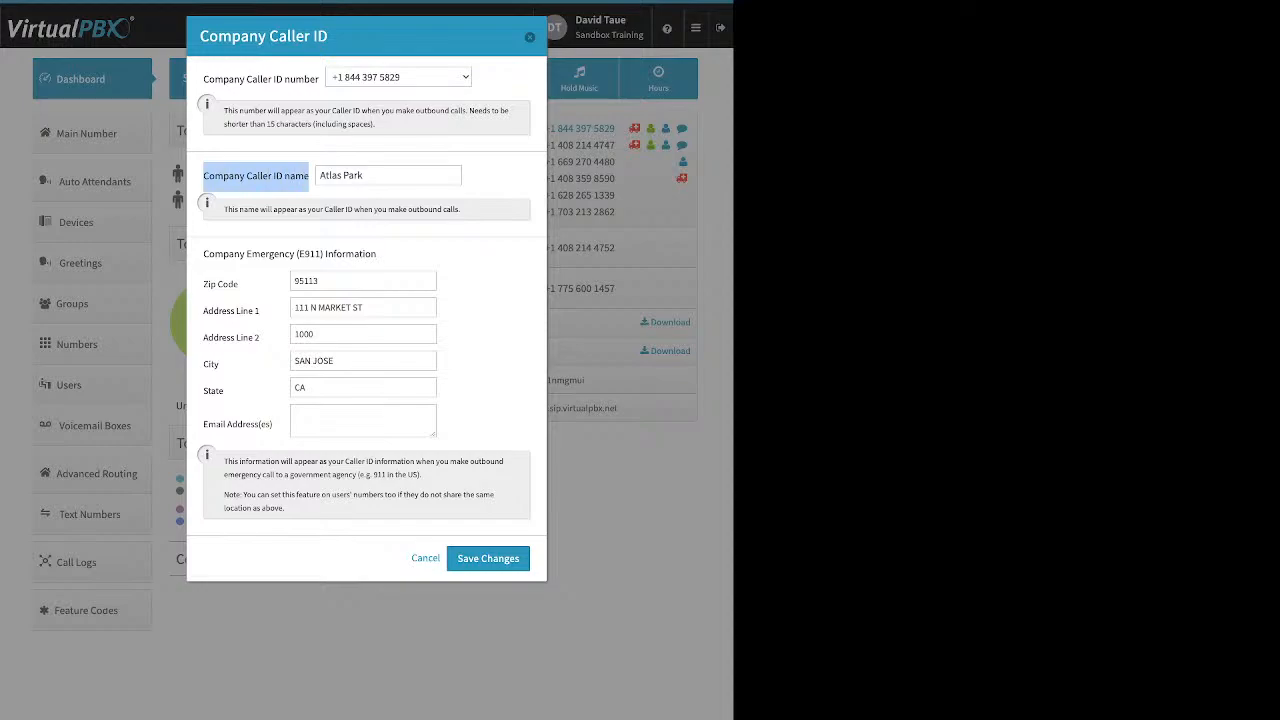
{"action": "left_click_drag", "start_coordinate": [380, 175], "coordinate": [318, 175]}
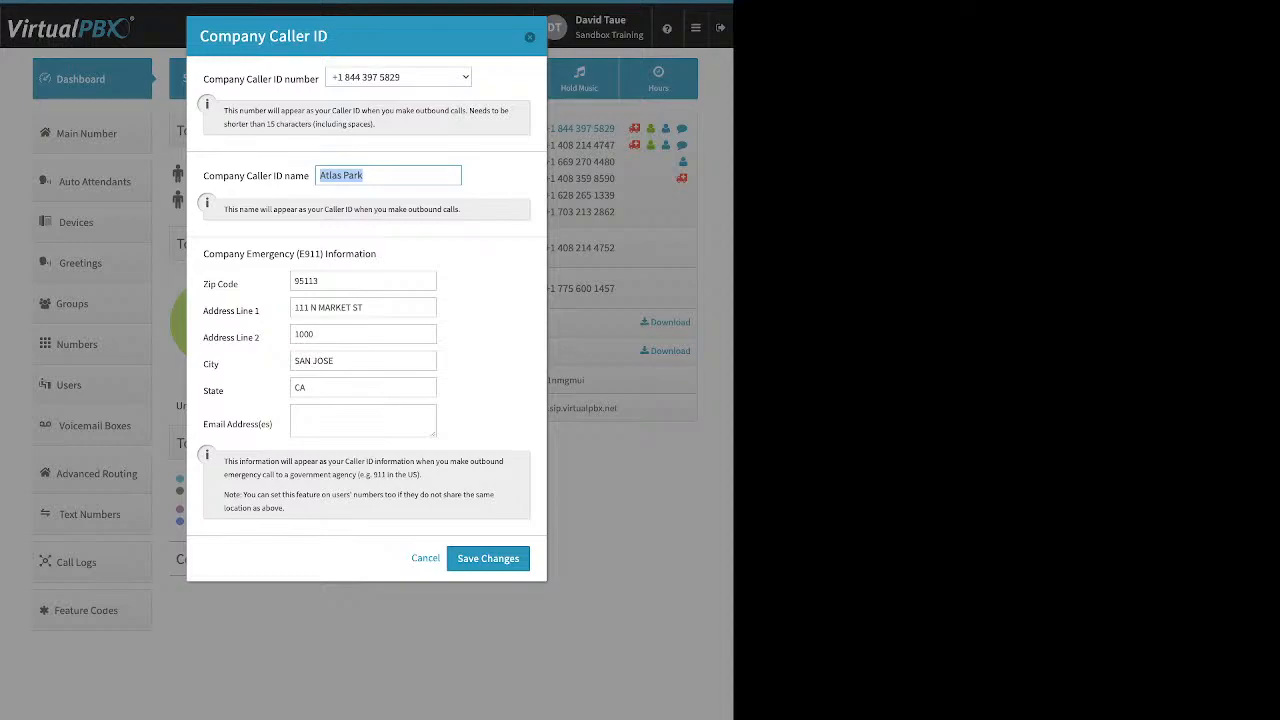
{"action": "left_click_drag", "start_coordinate": [203, 254], "coordinate": [376, 254]}
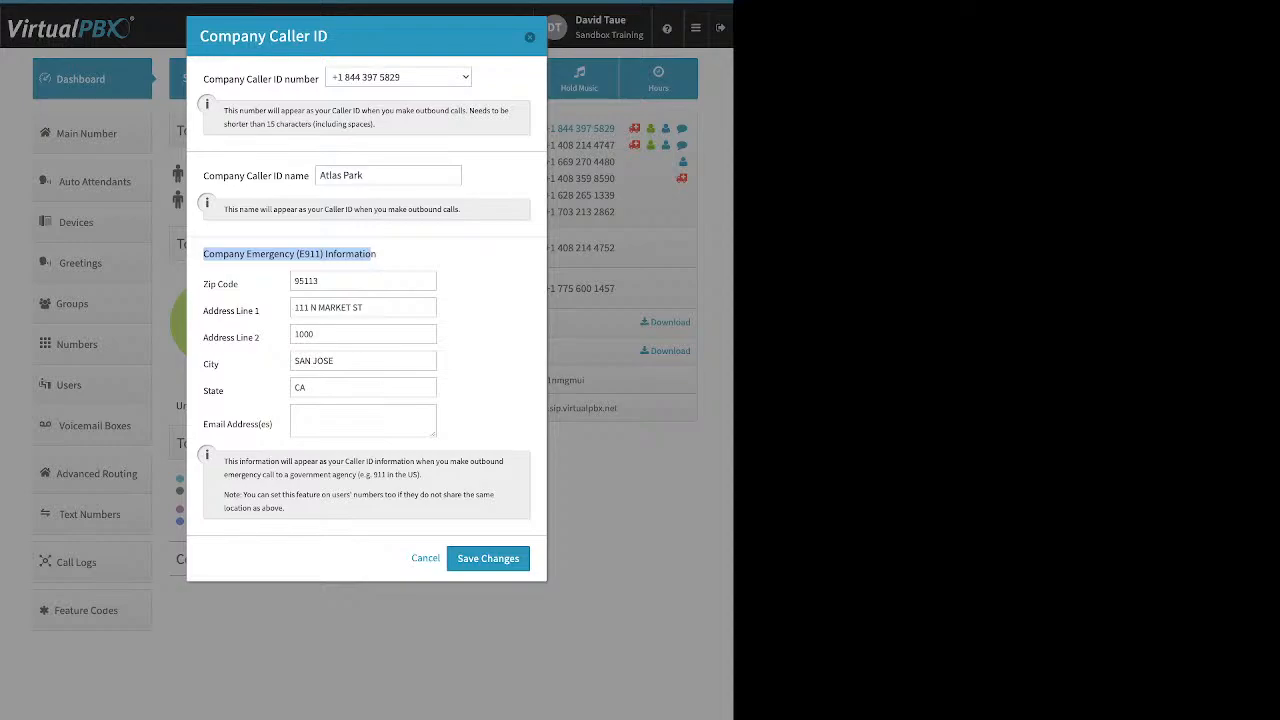
- Review the emergency address Zip Code and State fields
{"action": "left_click_drag", "start_coordinate": [240, 284], "coordinate": [209, 284]}
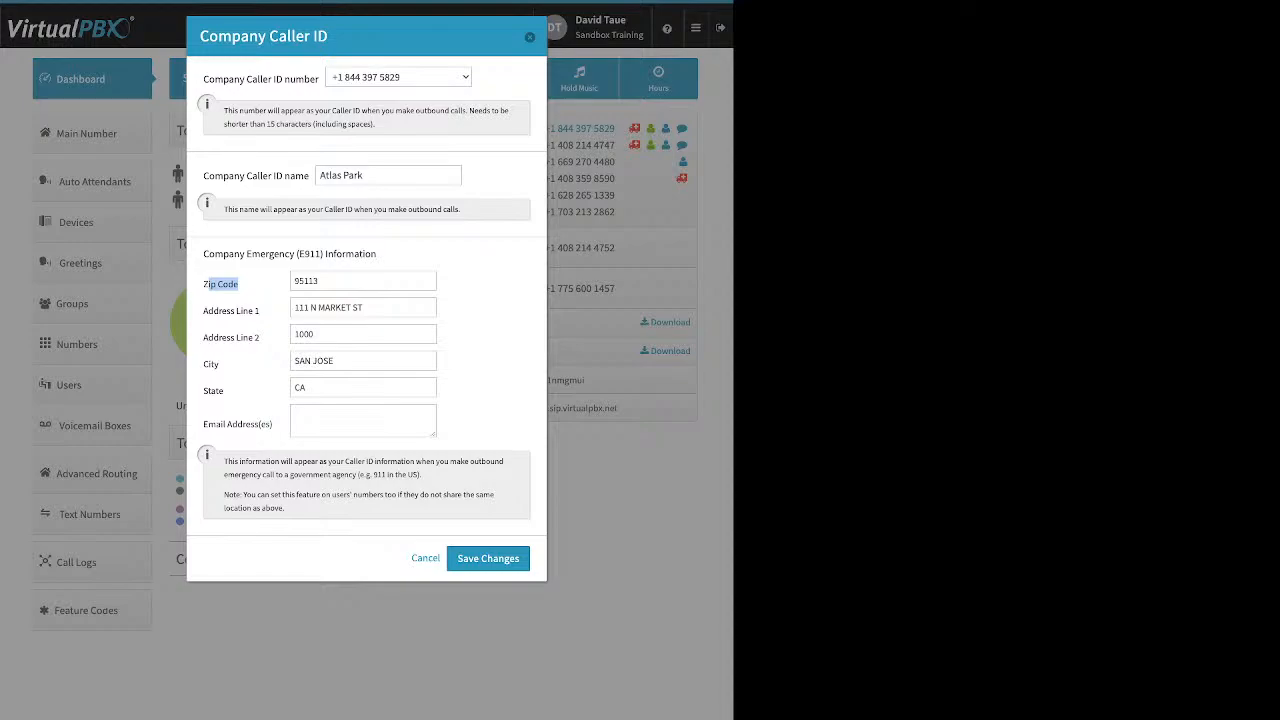
{"action": "left_click_drag", "start_coordinate": [225, 391], "coordinate": [203, 391]}
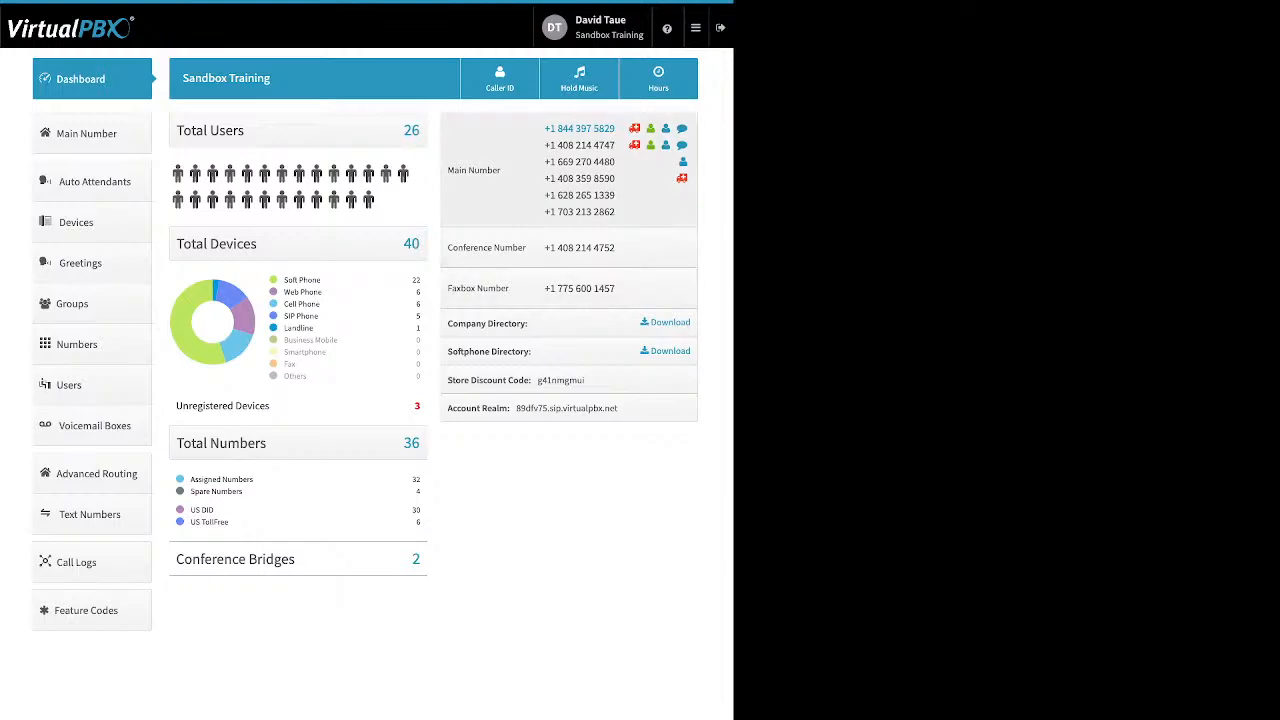
- Open the account's Music-On-Hold dialog, showing Default Music as hold music
{"action": "left_click", "coordinate": [579, 79]}
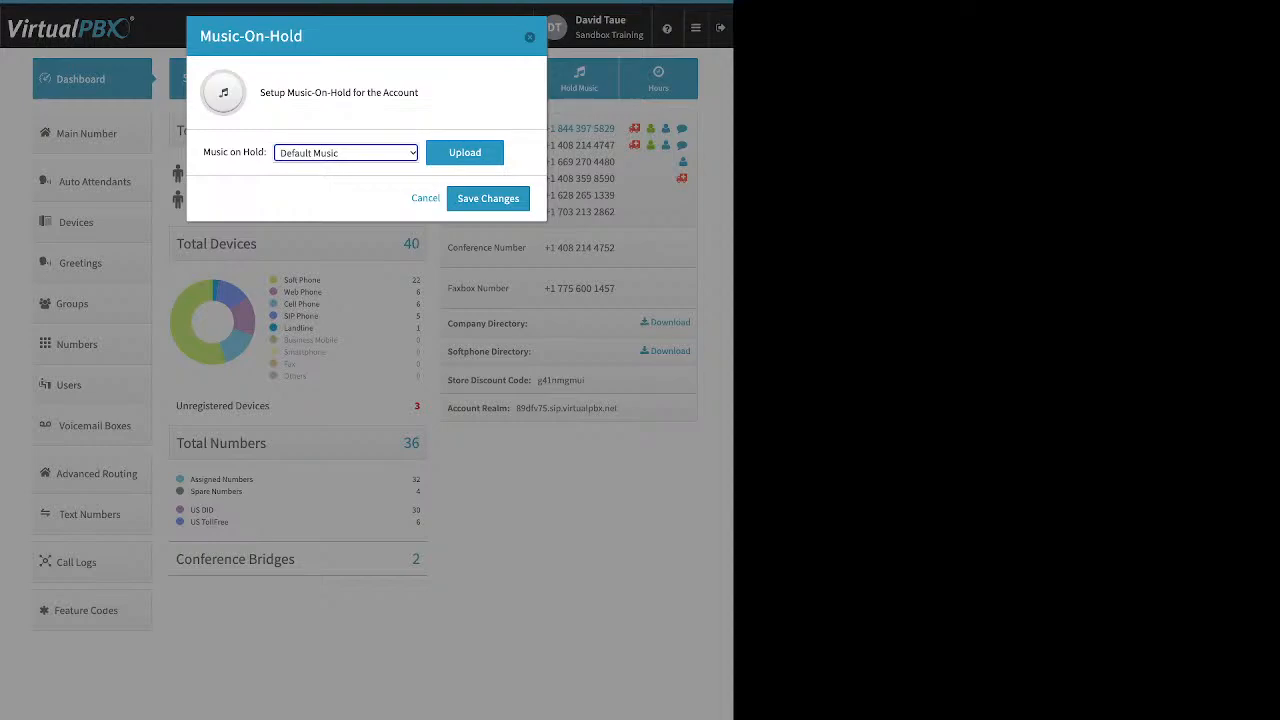
- Start a custom hold-music upload, then cancel it and keep Default Music
{"action": "left_click", "coordinate": [464, 152]}
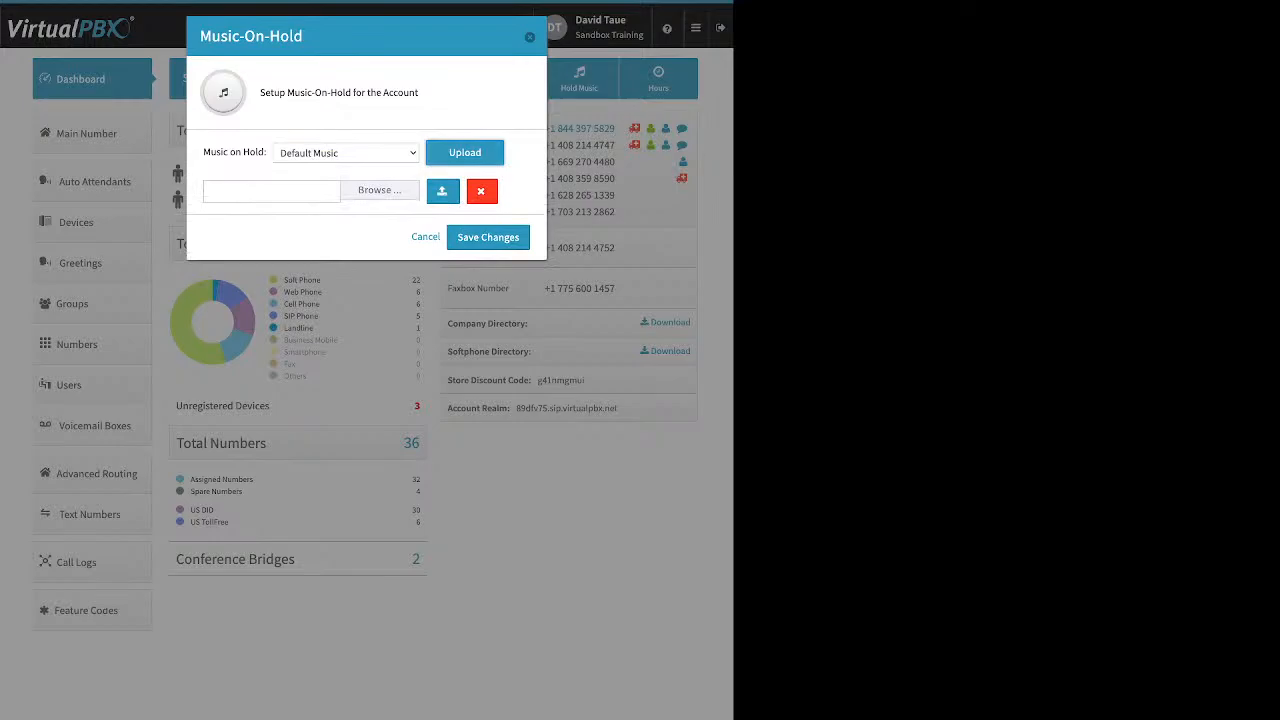
{"action": "left_click", "coordinate": [271, 191]}
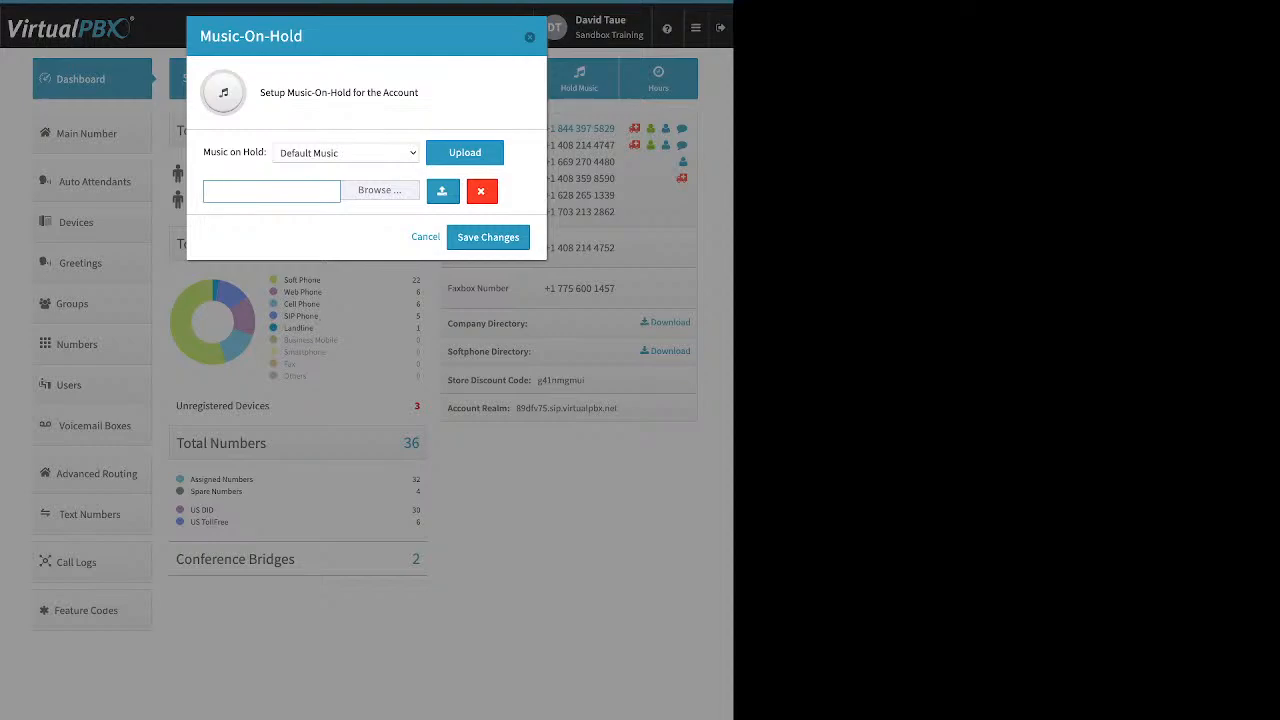
{"action": "key", "text": "Escape"}
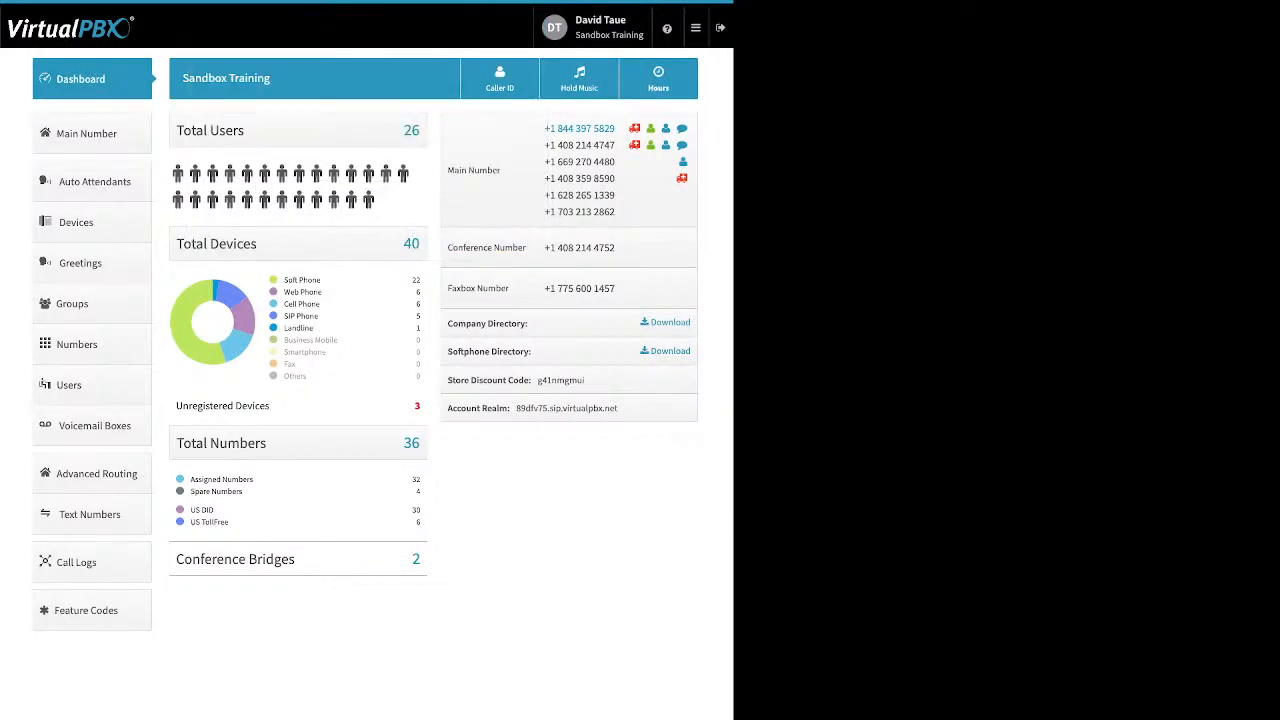
- Open Main Number and expand Main Company Numbers to list its six assigned numbers
{"action": "left_click", "coordinate": [87, 134]}
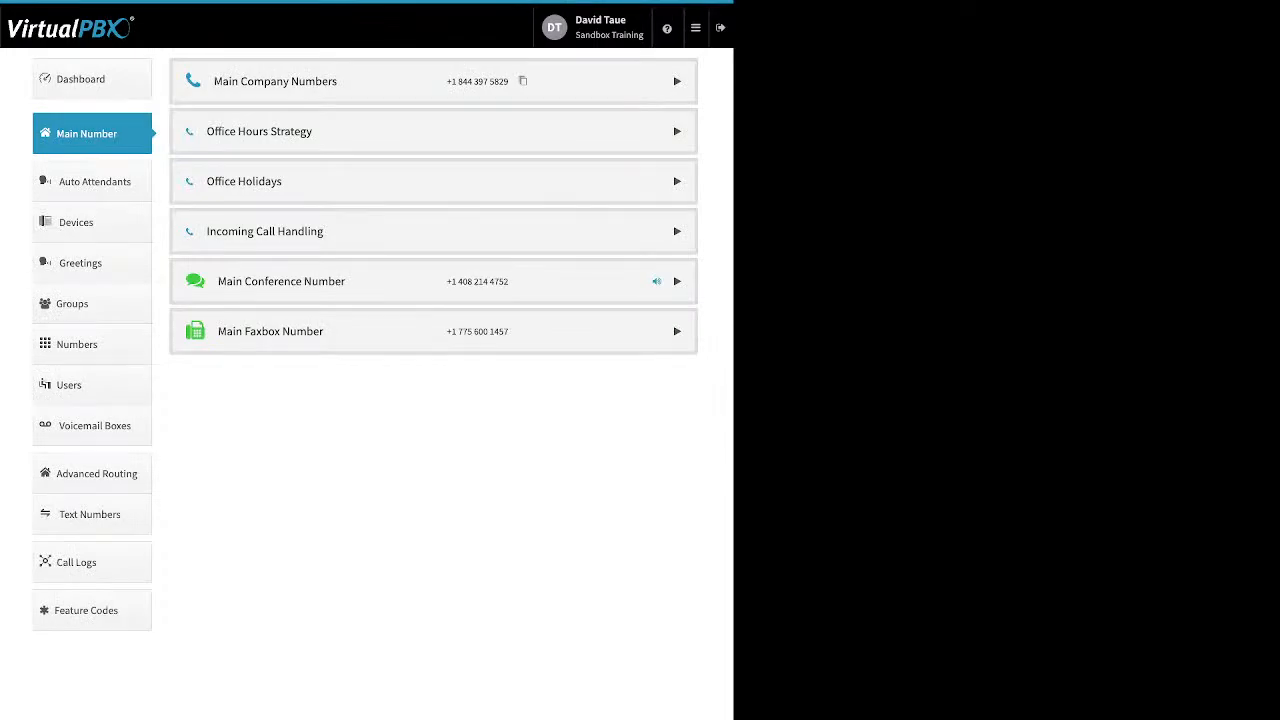
{"action": "left_click", "coordinate": [677, 81]}
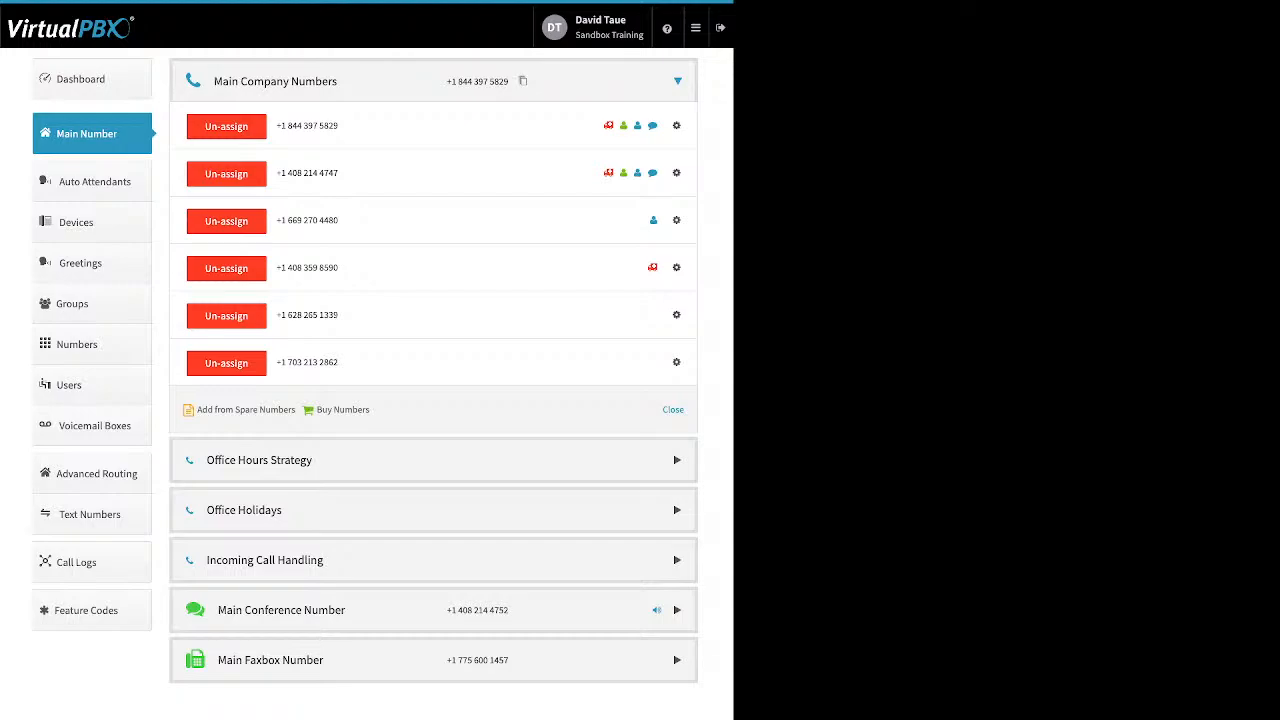
{"action": "left_click", "coordinate": [226, 316]}
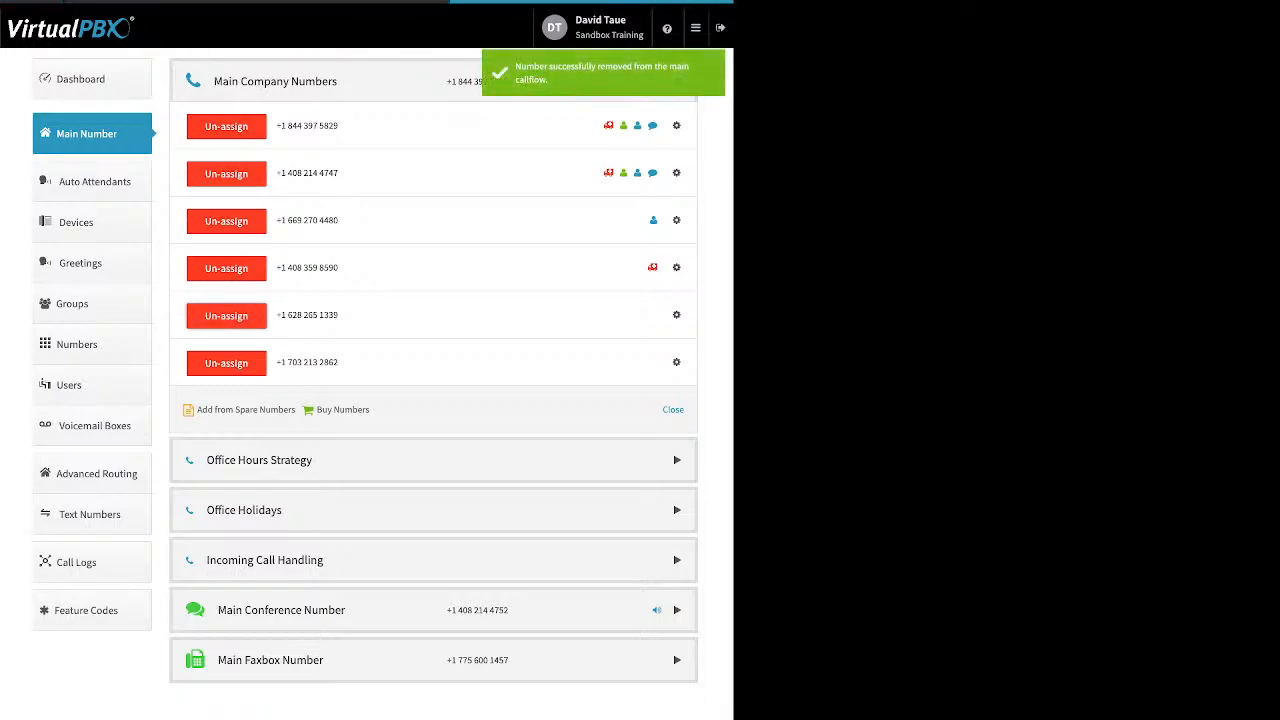
{"action": "left_click", "coordinate": [226, 268]}
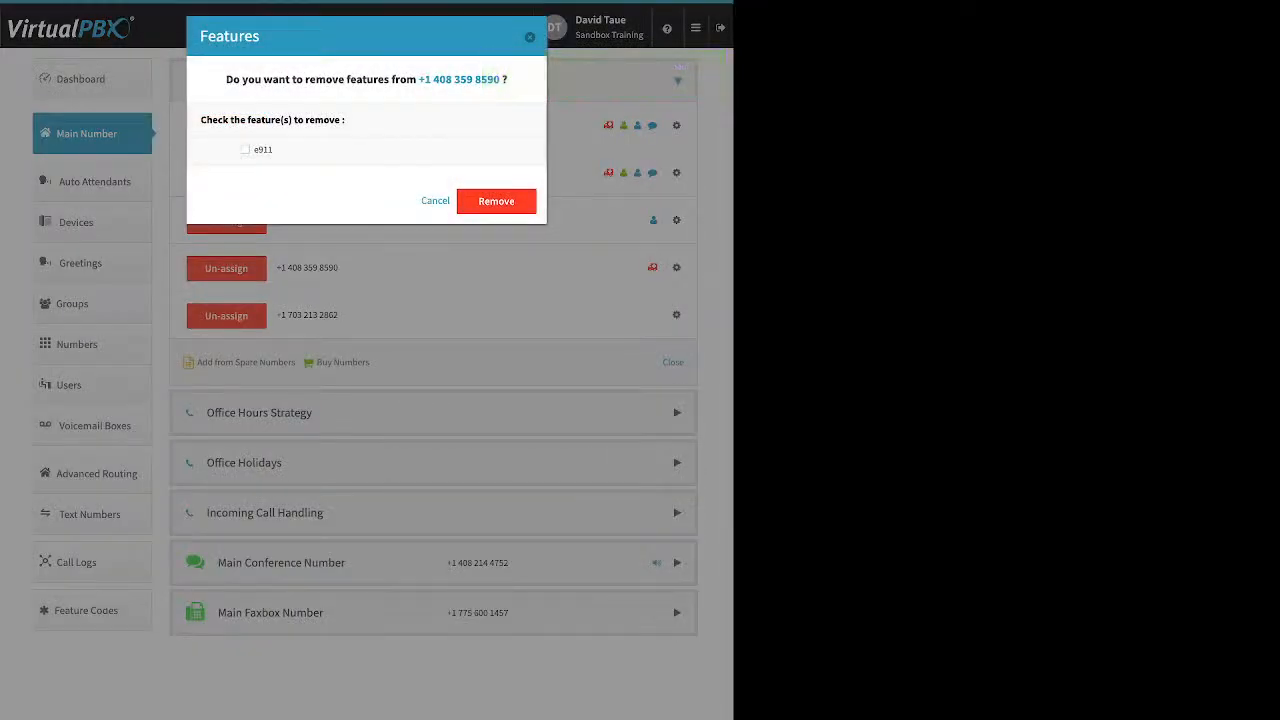
{"action": "left_click", "coordinate": [245, 150]}
{"action": "left_click", "coordinate": [496, 201]}
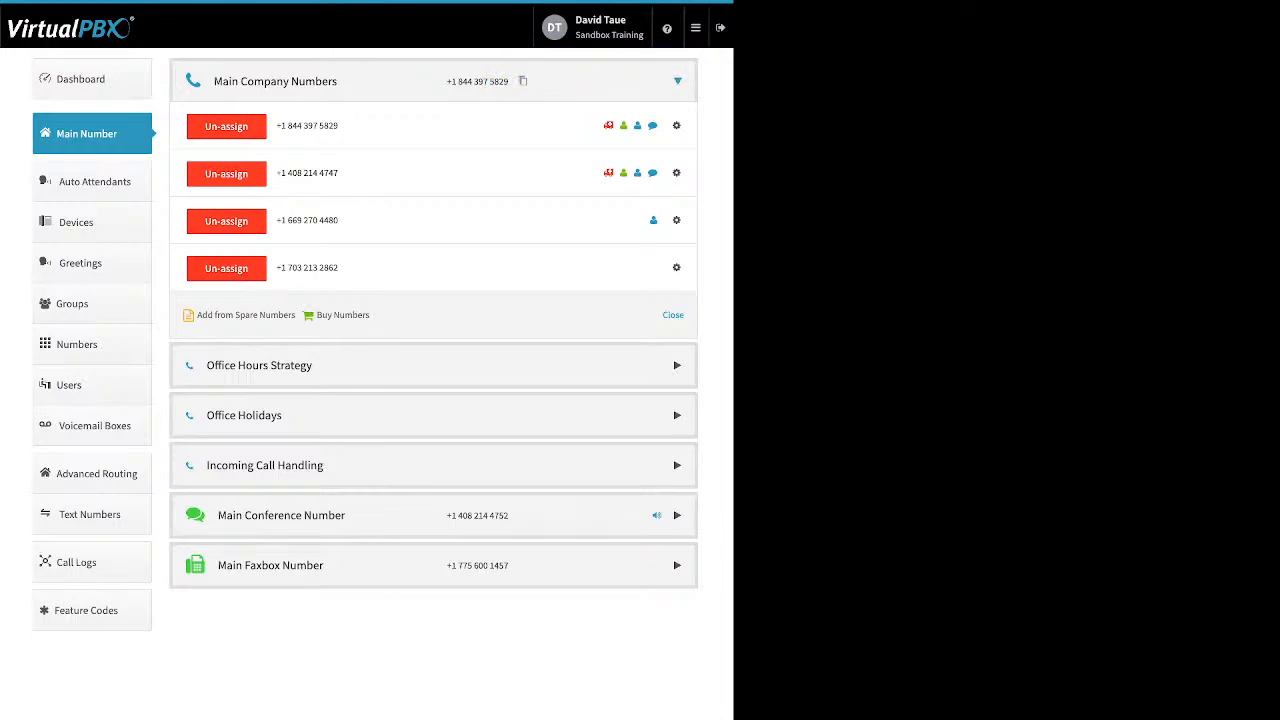
{"action": "left_click_drag", "start_coordinate": [384, 316], "coordinate": [194, 316]}
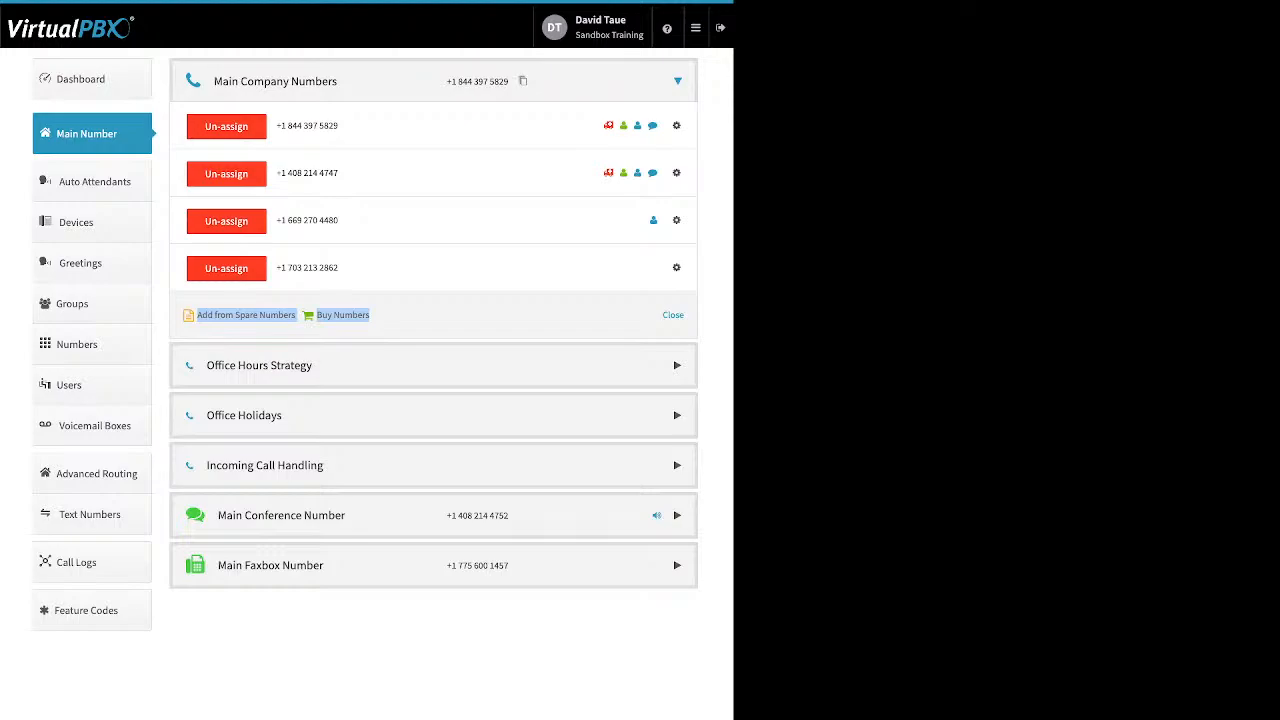
{"action": "left_click", "coordinate": [246, 327]}
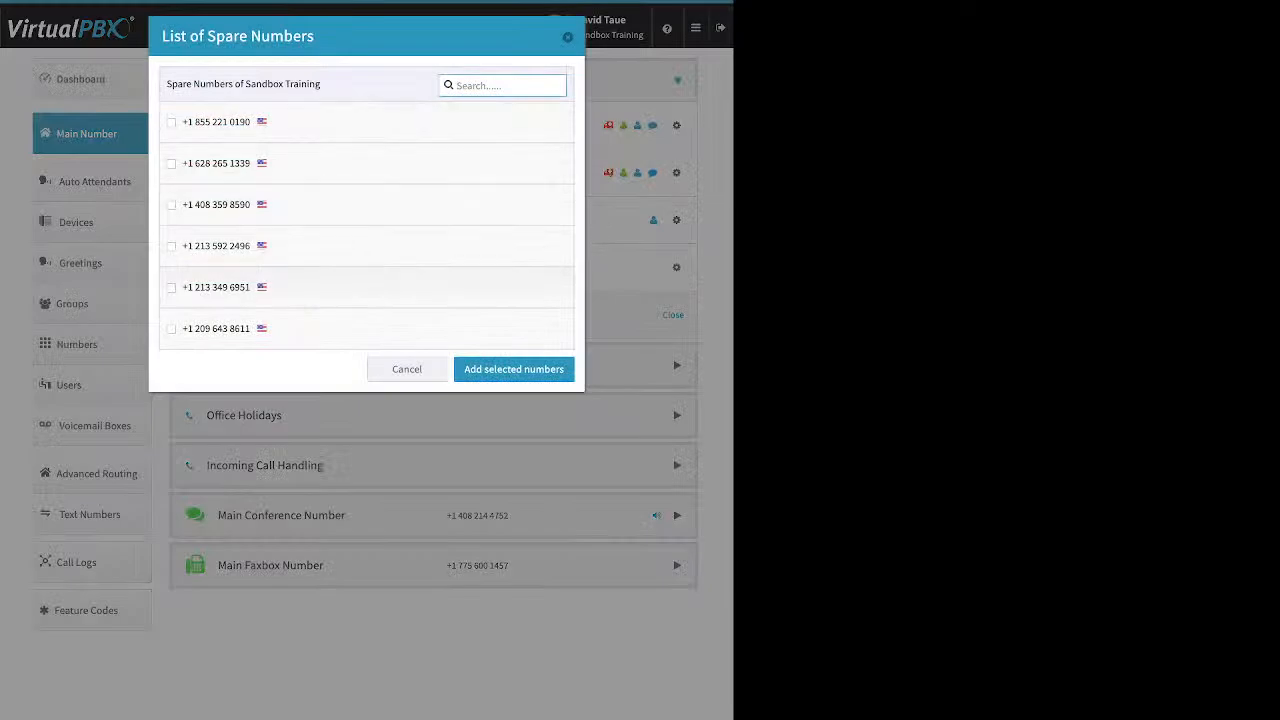
{"action": "left_click", "coordinate": [171, 288]}
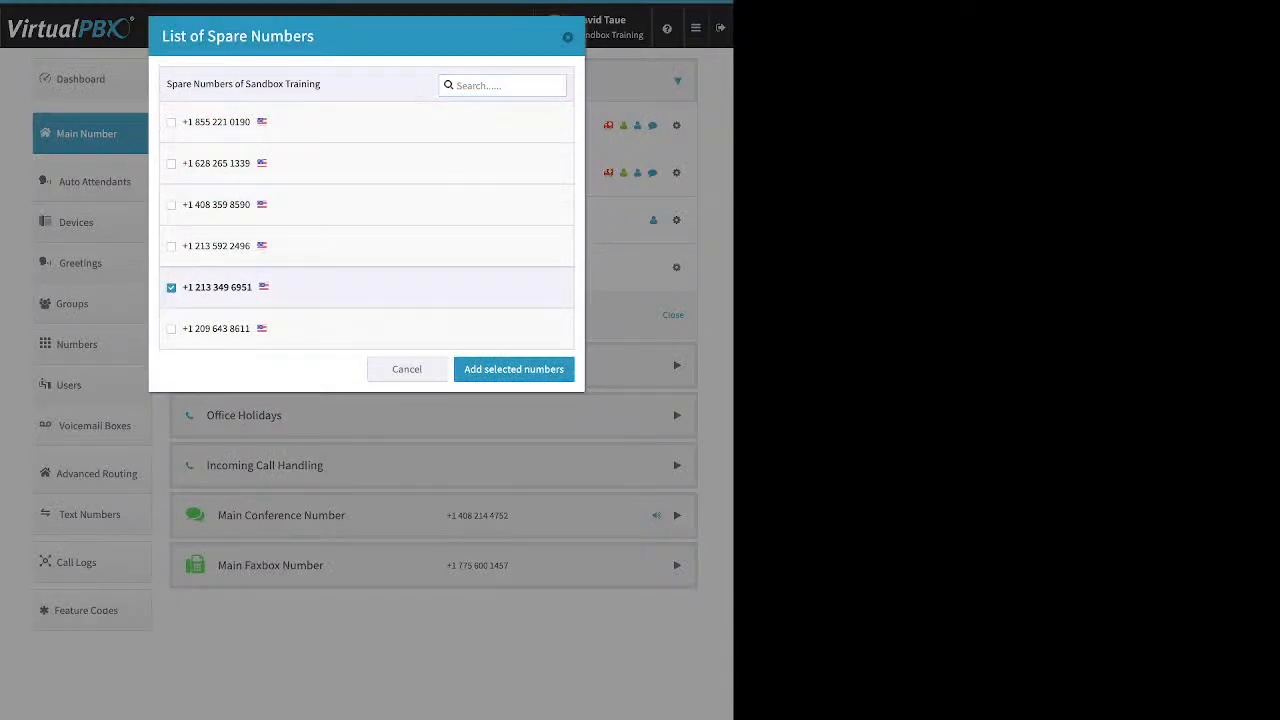
{"action": "left_click", "coordinate": [514, 369]}
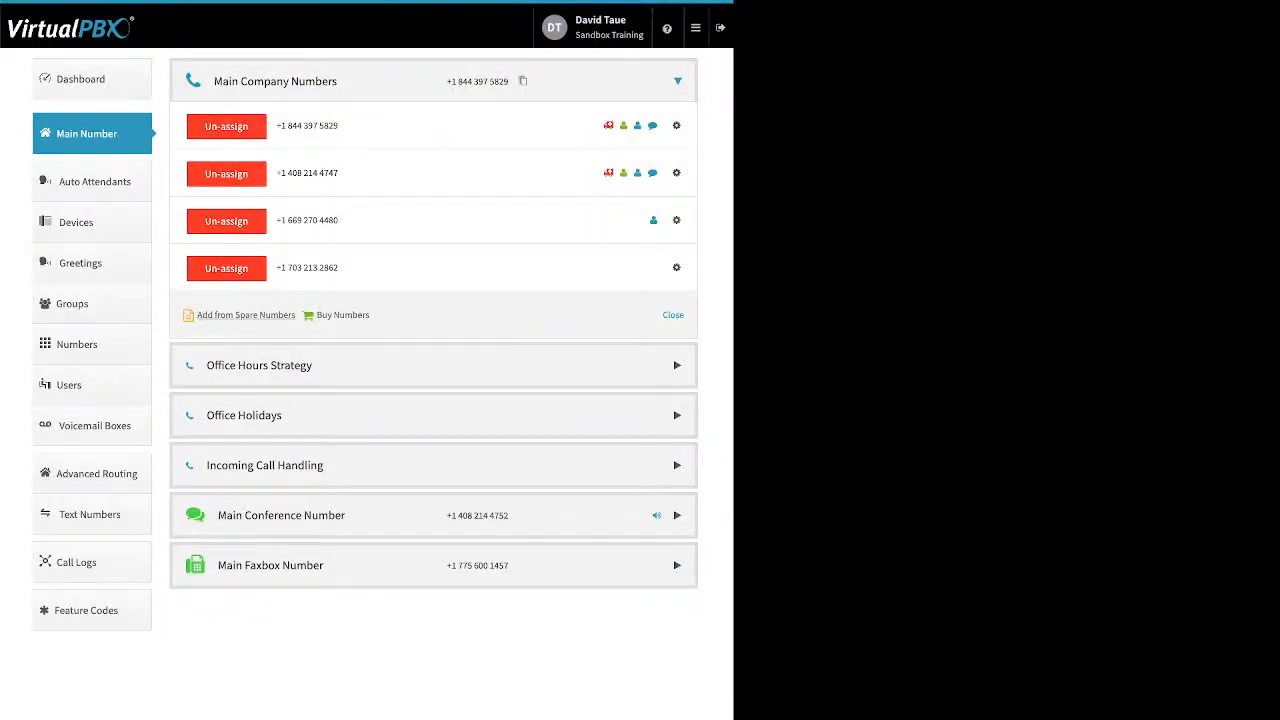
{"action": "left_click", "coordinate": [343, 315]}
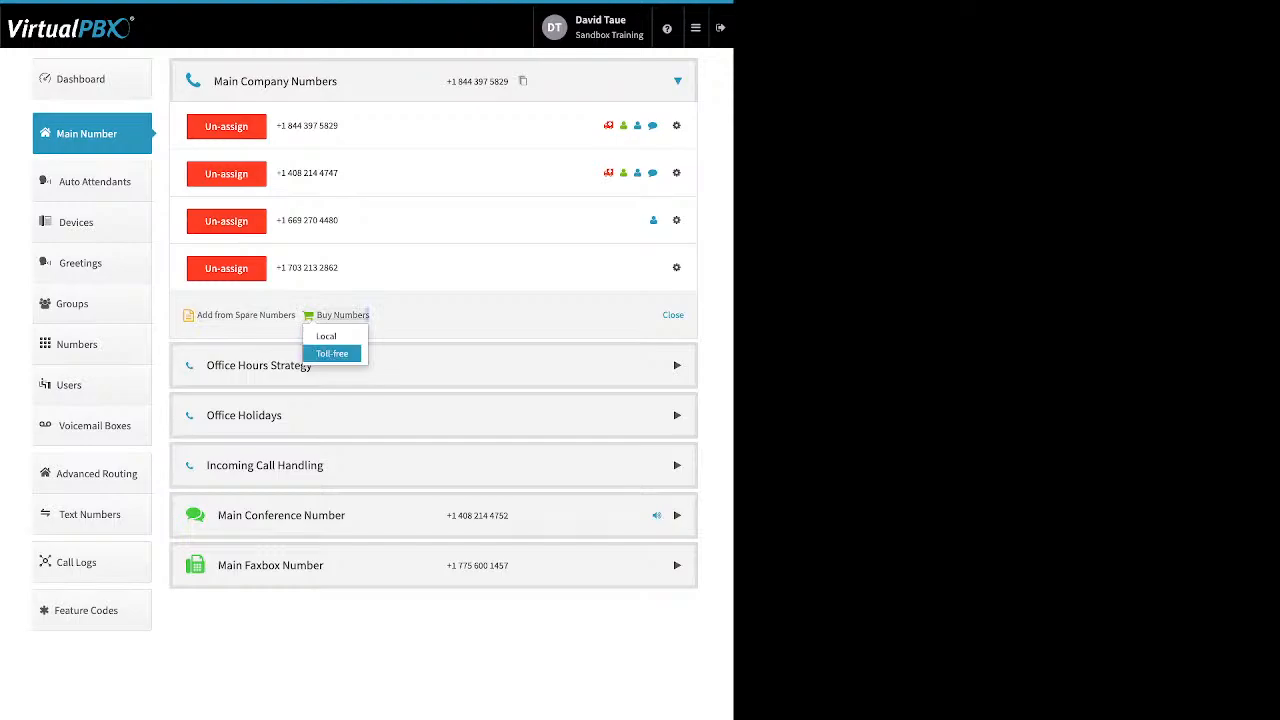
{"action": "left_click", "coordinate": [332, 353]}
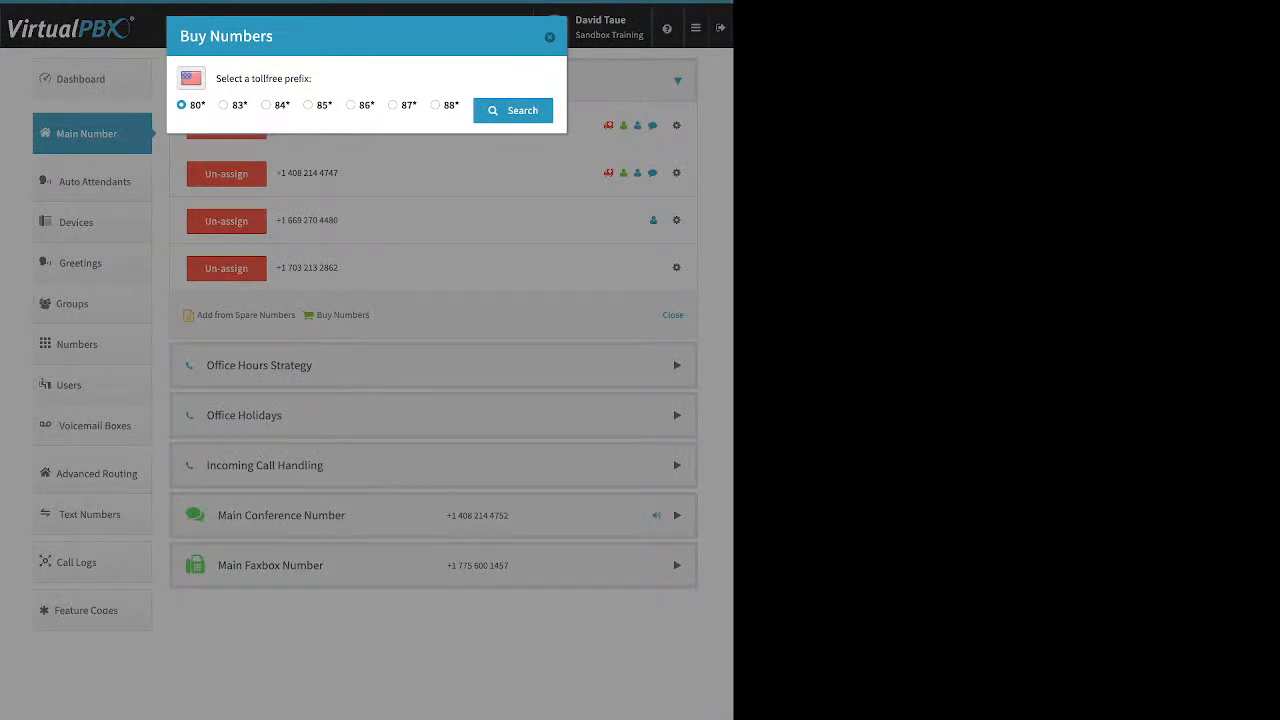
{"action": "left_click", "coordinate": [308, 105]}
{"action": "left_click", "coordinate": [513, 110]}
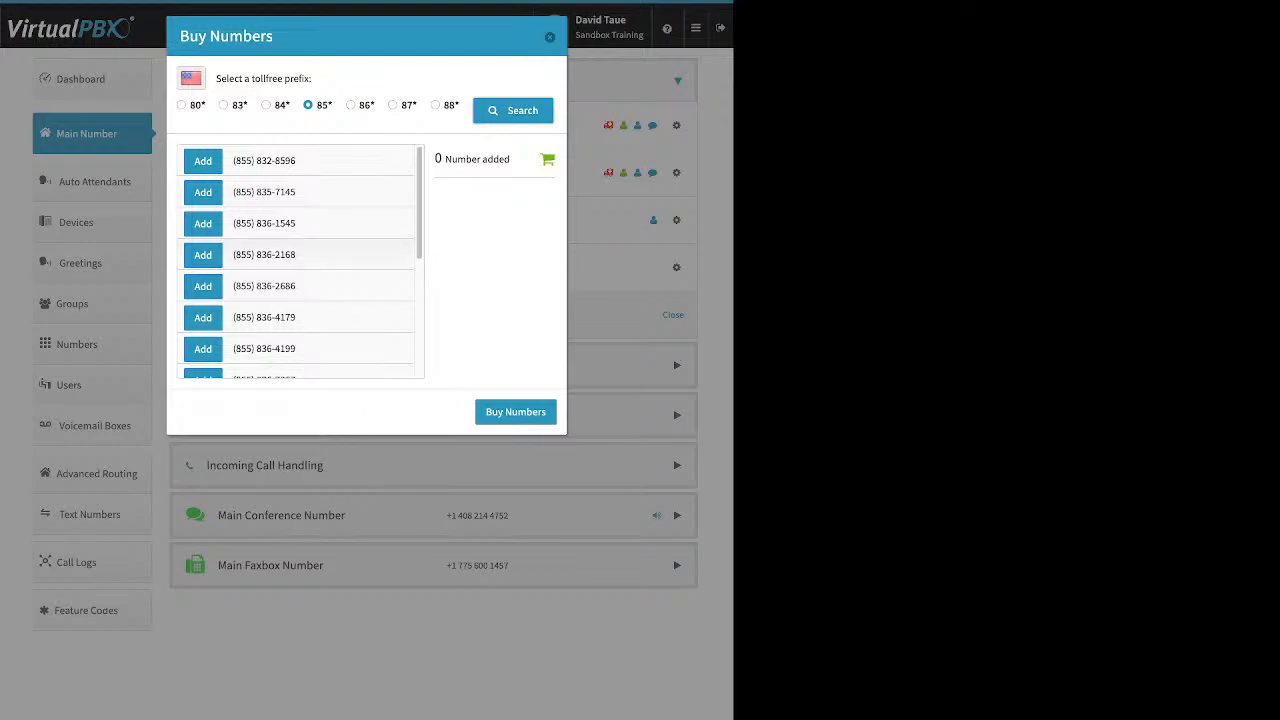
{"action": "scroll", "coordinate": [298, 262], "scroll_direction": "down", "scroll_amount": 3}
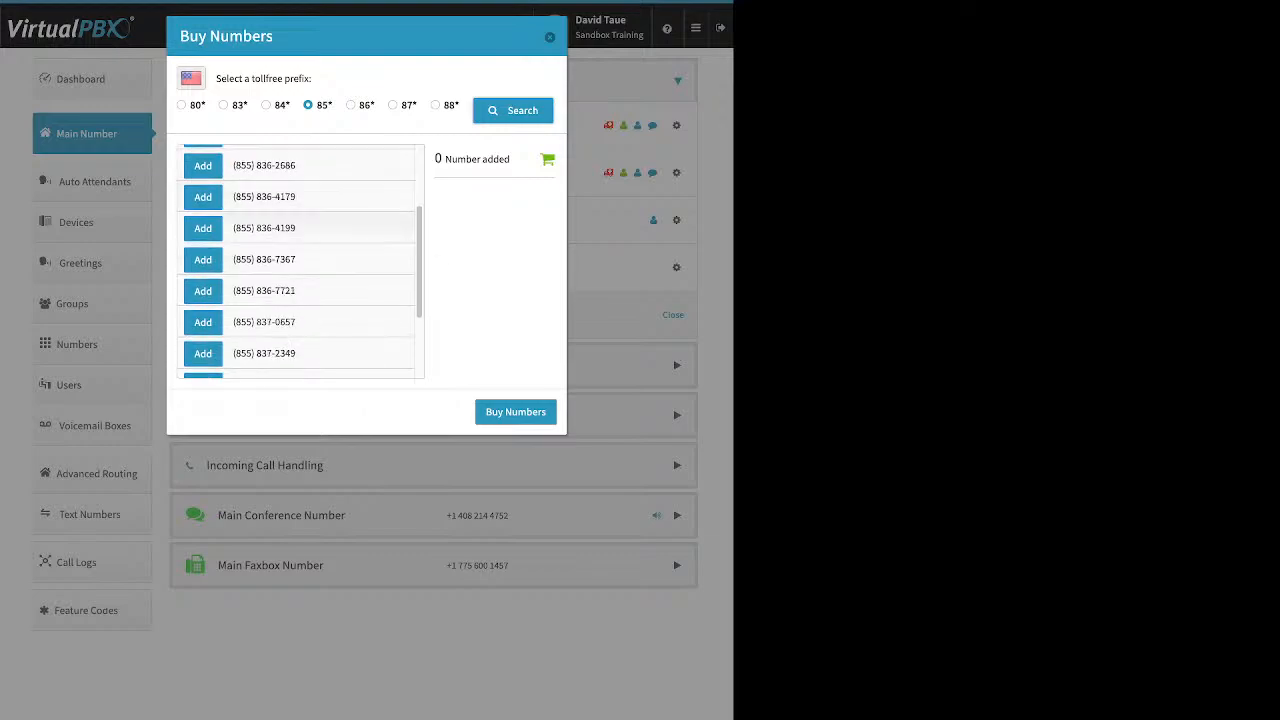
{"action": "left_click", "coordinate": [203, 228]}
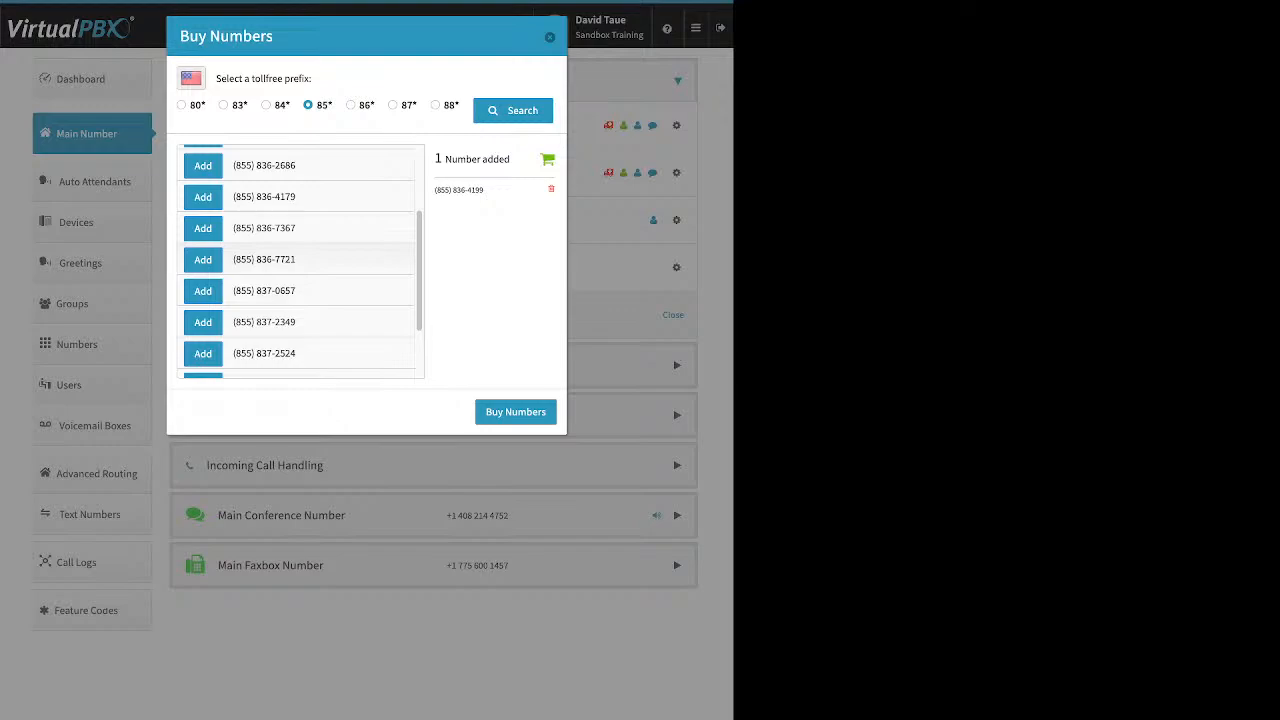
{"action": "scroll", "coordinate": [299, 261], "scroll_direction": "down", "scroll_amount": 2}
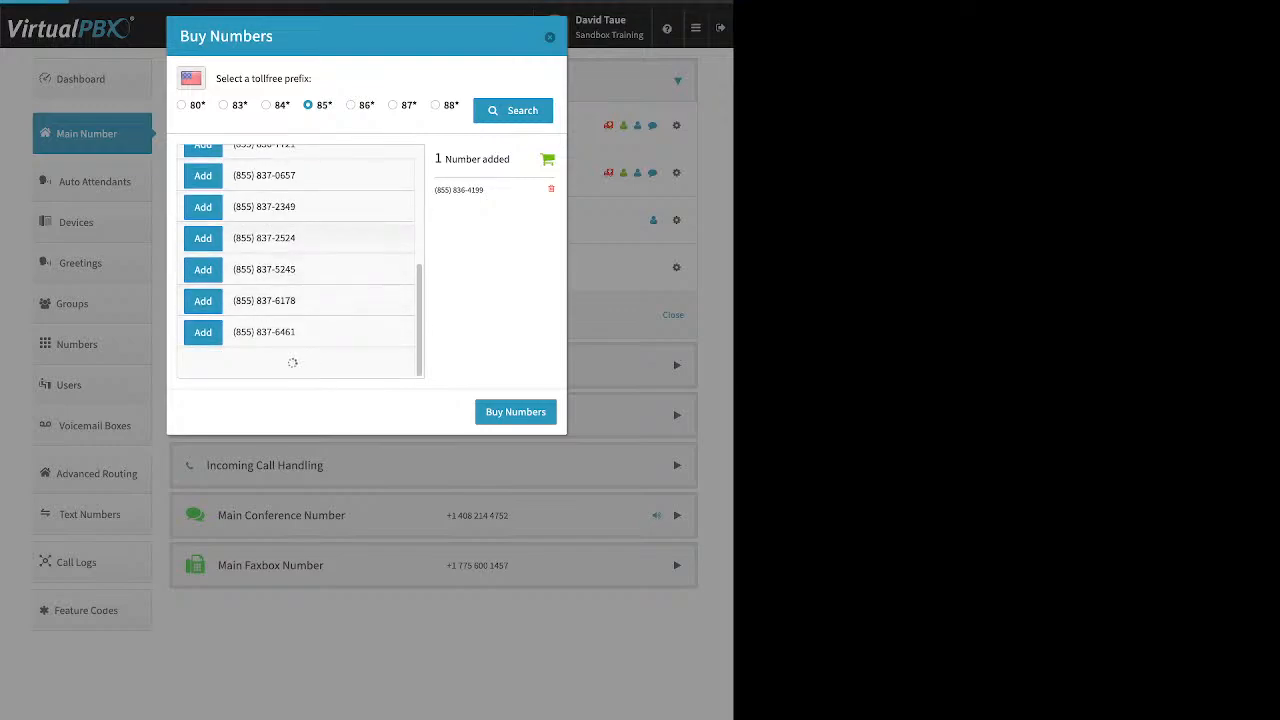
{"action": "scroll", "coordinate": [299, 261], "scroll_direction": "down", "scroll_amount": 2}
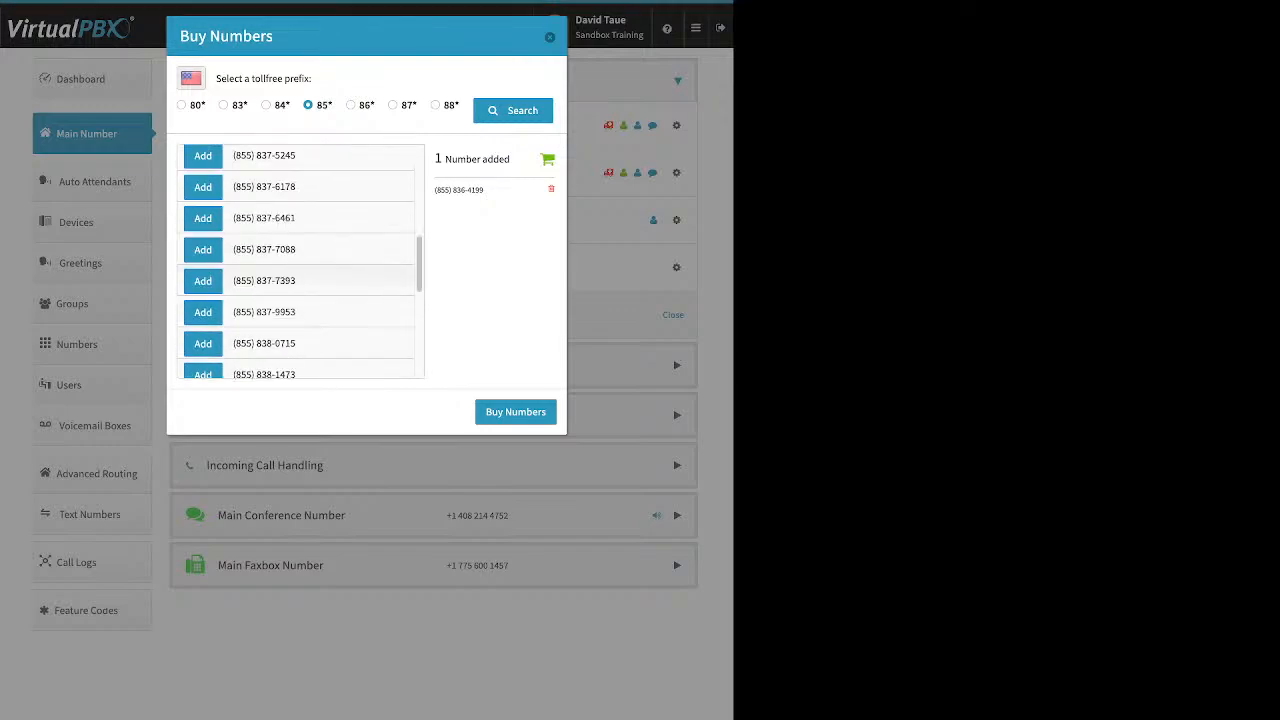
{"action": "scroll", "coordinate": [299, 261], "scroll_direction": "down", "scroll_amount": 3}
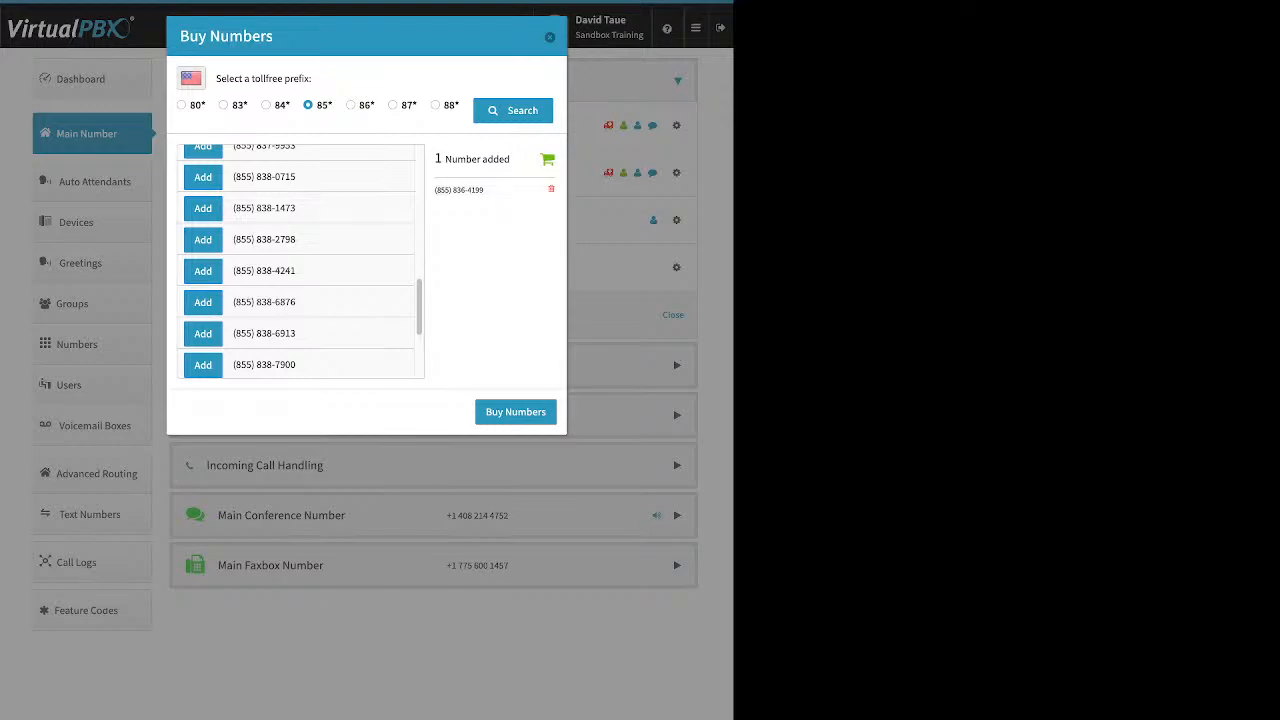
{"action": "left_click", "coordinate": [516, 412]}
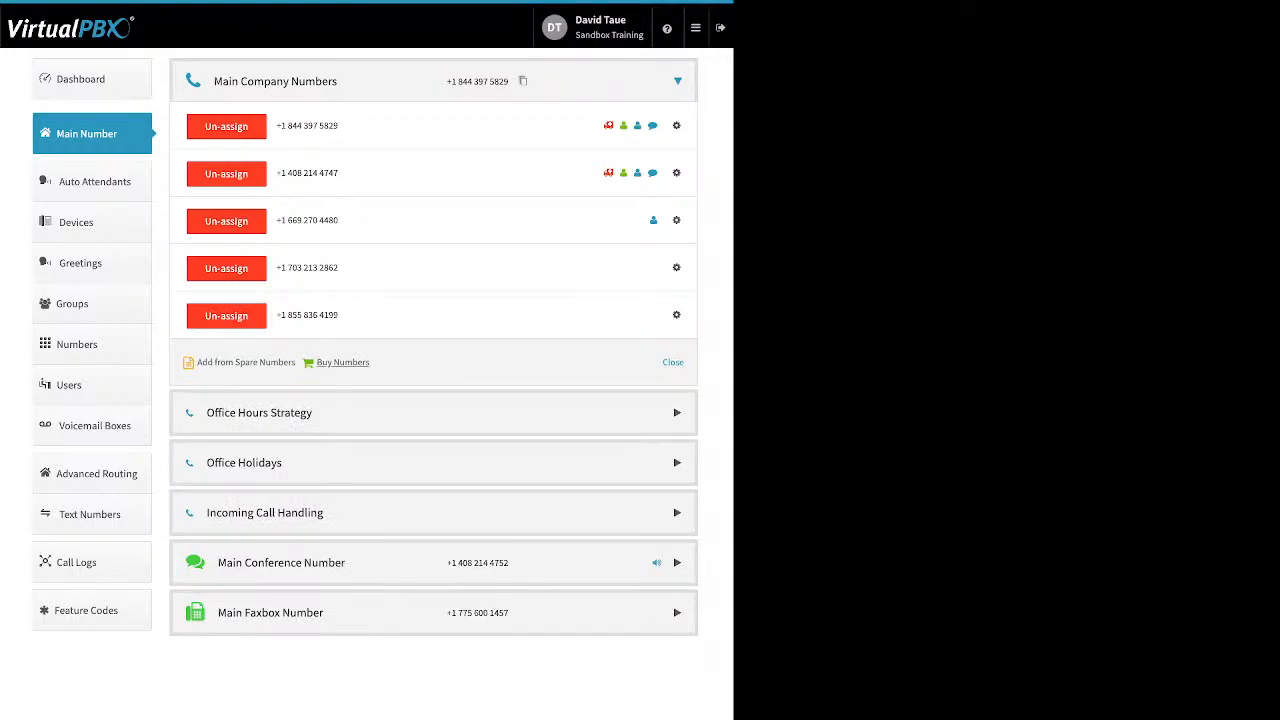
- Search local numbers in area code 310 and find that none are available
{"action": "left_click", "coordinate": [342, 363]}
{"action": "left_click", "coordinate": [329, 384]}
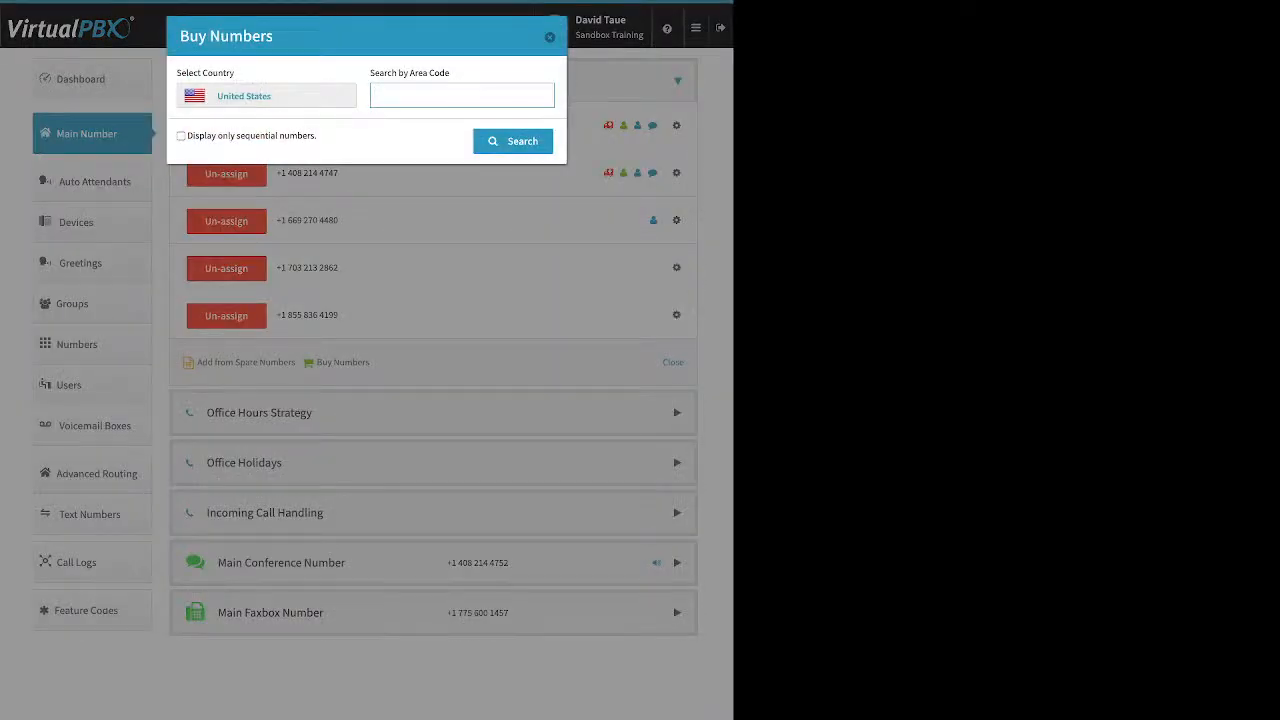
{"action": "type", "text": "310"}
{"action": "left_click", "coordinate": [513, 141]}
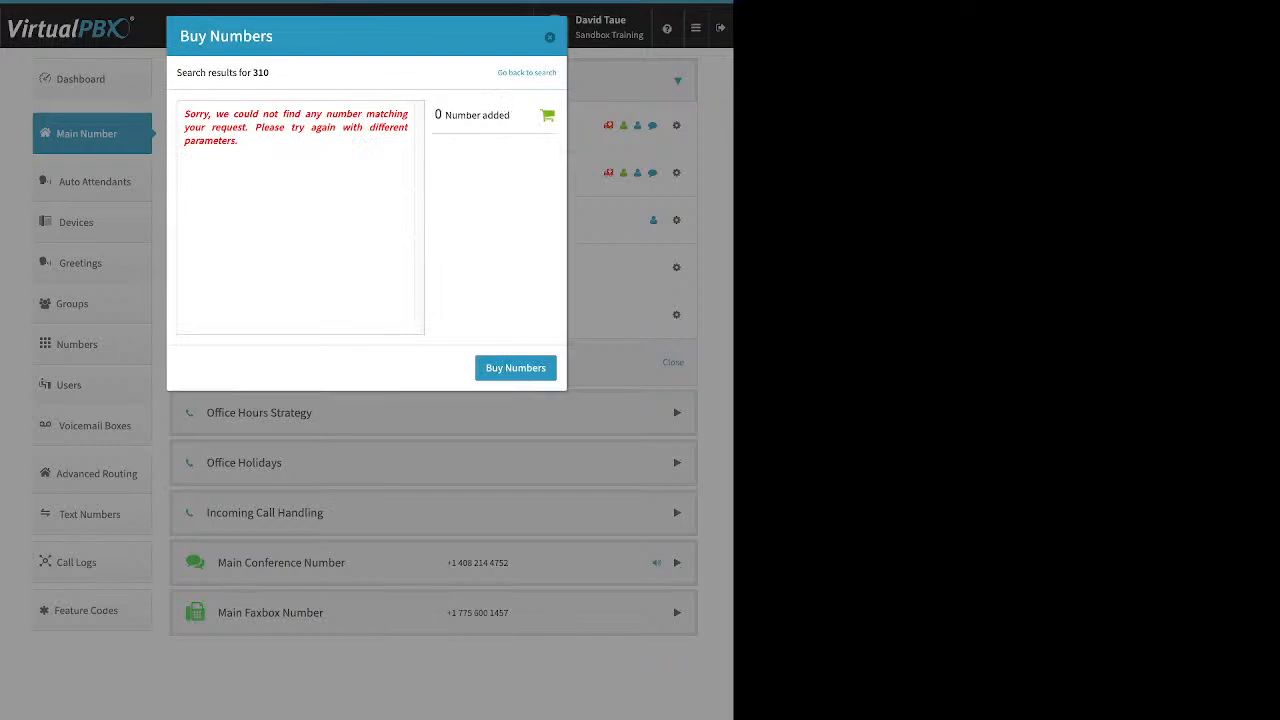
{"action": "left_click_drag", "start_coordinate": [184, 113], "coordinate": [240, 141]}
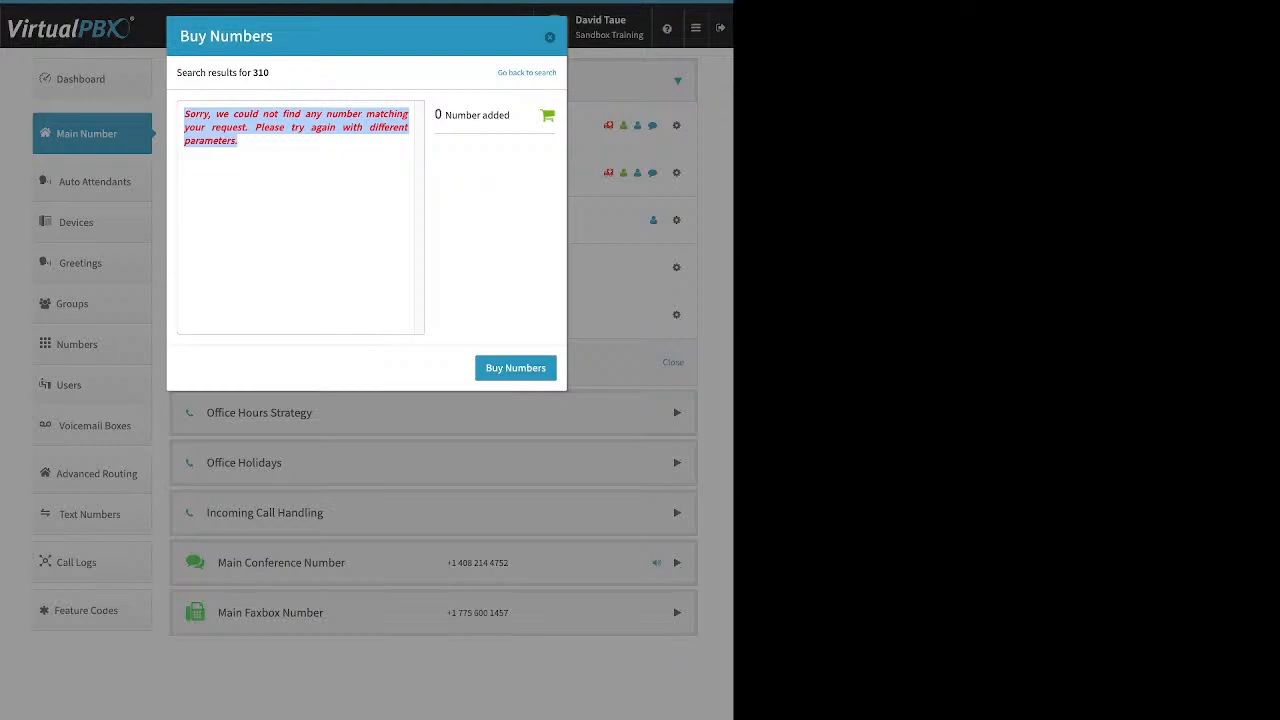
{"action": "left_click", "coordinate": [527, 73]}
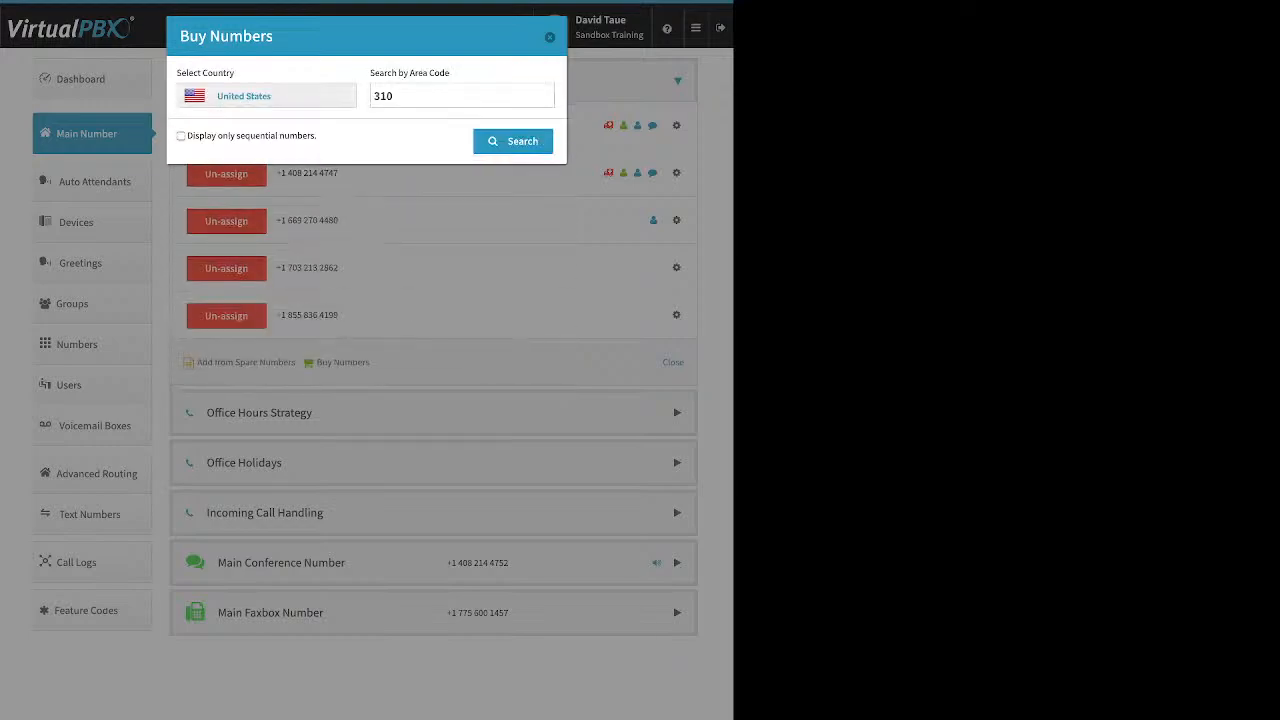
{"action": "left_click", "coordinate": [440, 96]}
{"action": "double_click", "coordinate": [440, 96]}
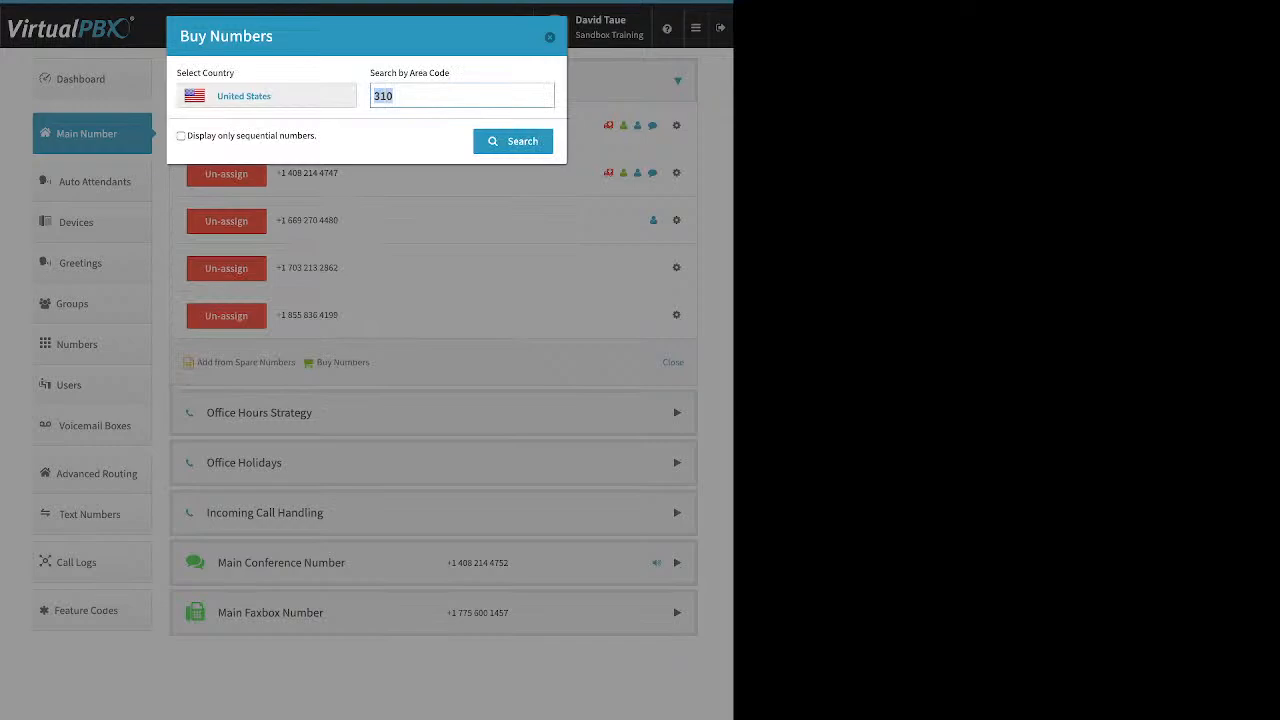
{"action": "type", "text": "424"}
{"action": "key", "text": "Return"}
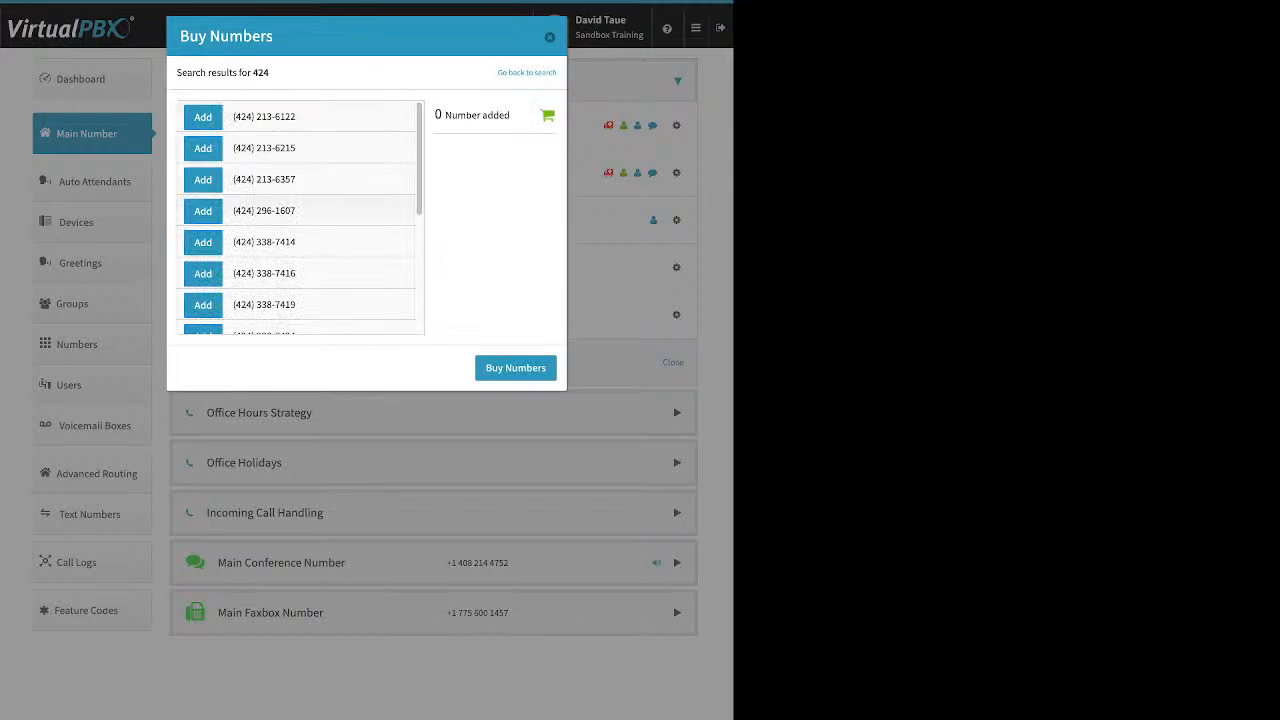
{"action": "scroll", "coordinate": [300, 218], "scroll_direction": "down", "scroll_amount": 5}
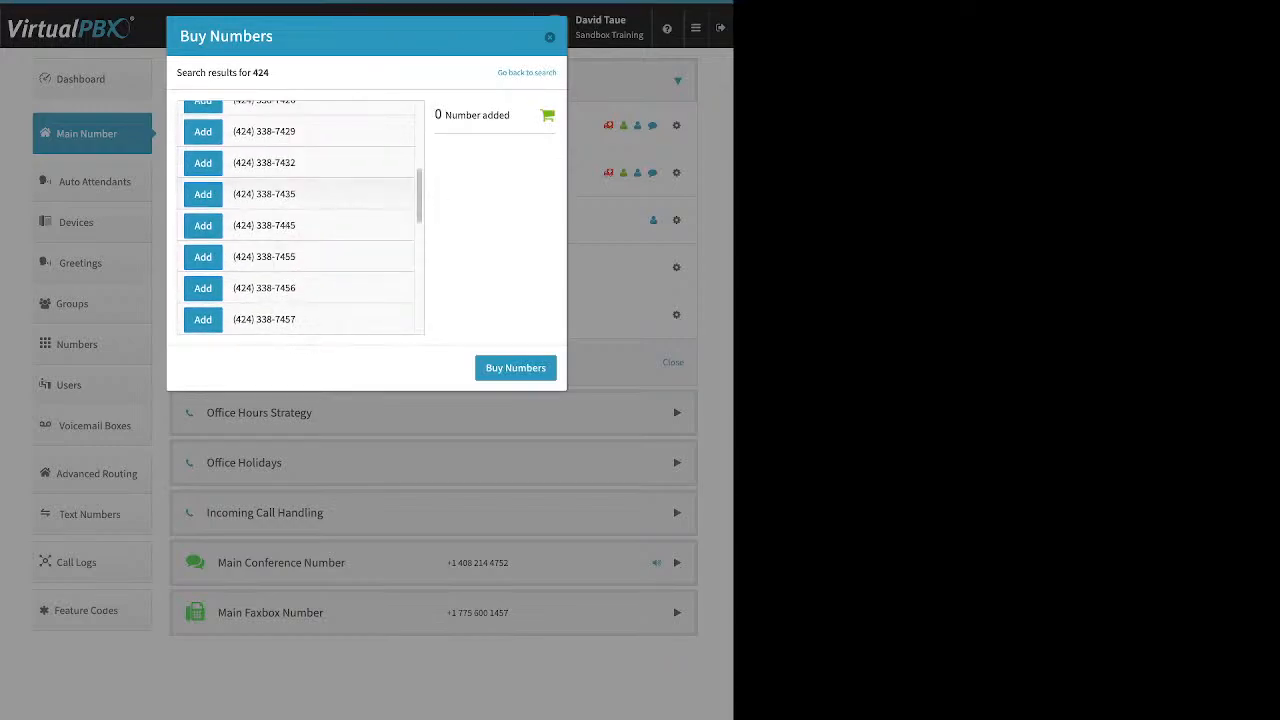
{"action": "left_click", "coordinate": [203, 194]}
{"action": "left_click", "coordinate": [515, 368]}
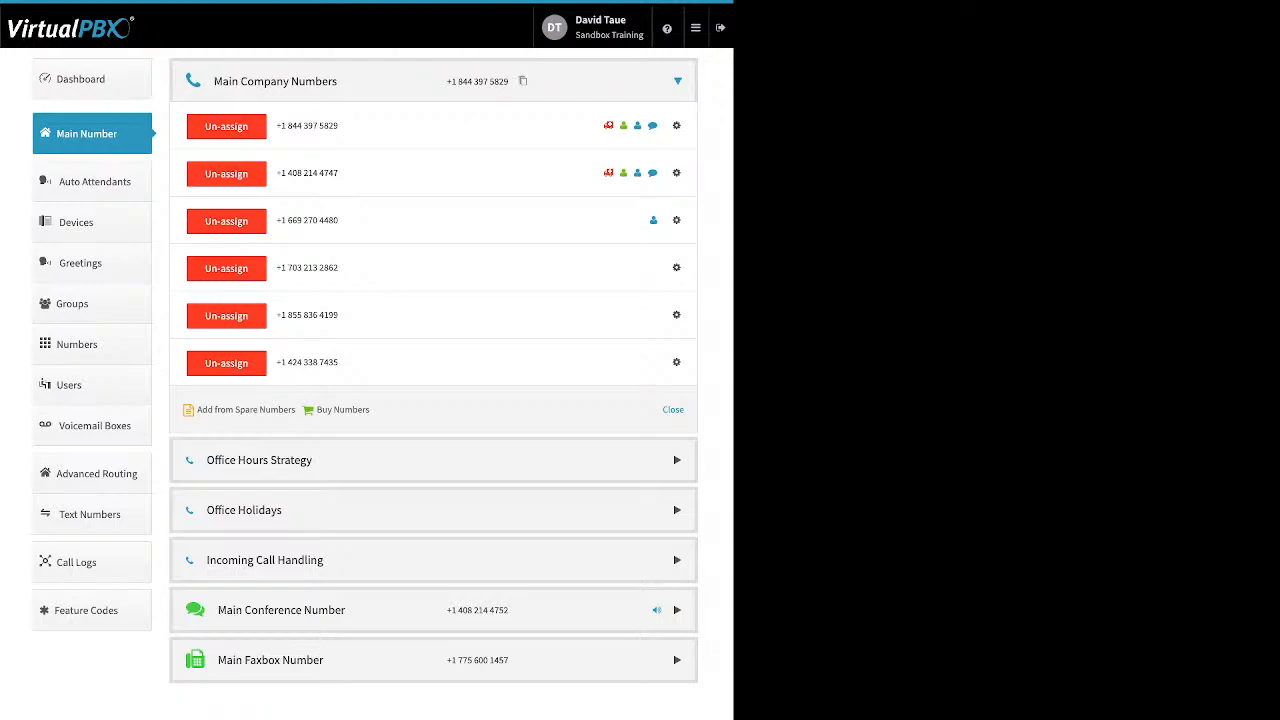
{"action": "left_click", "coordinate": [676, 267]}
{"action": "left_click", "coordinate": [633, 295]}
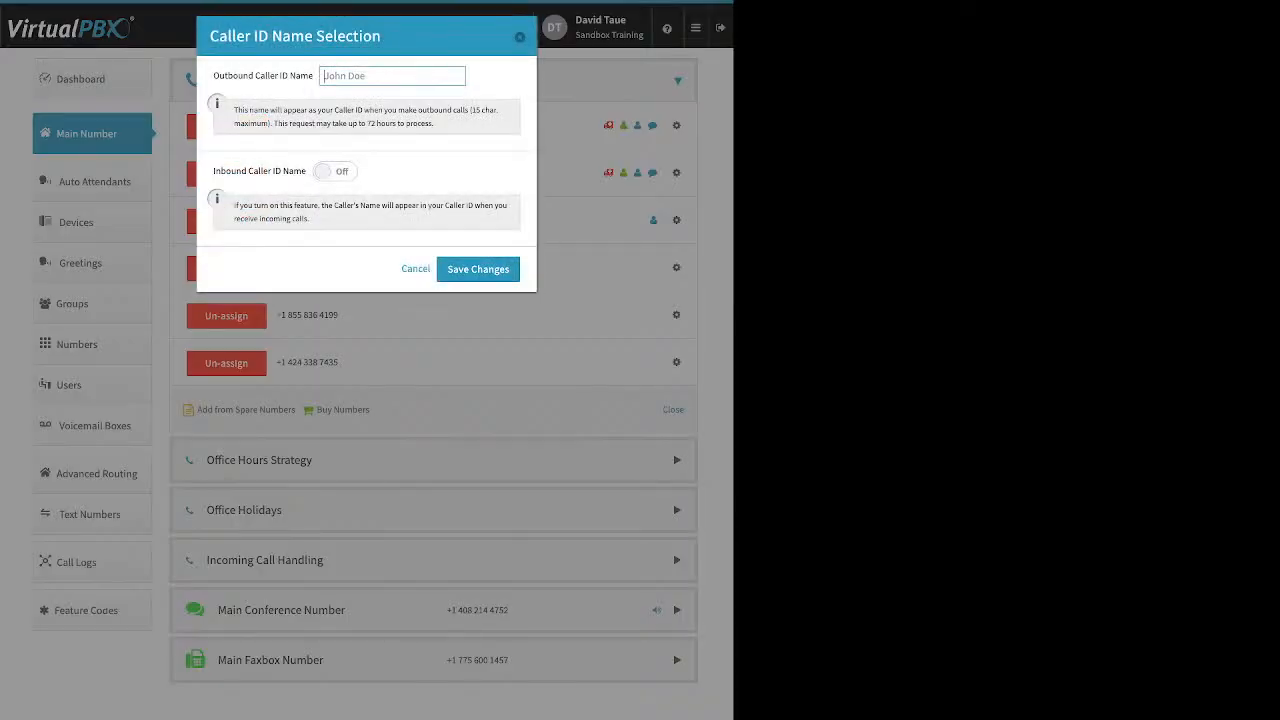
{"action": "left_click_drag", "start_coordinate": [219, 76], "coordinate": [308, 76]}
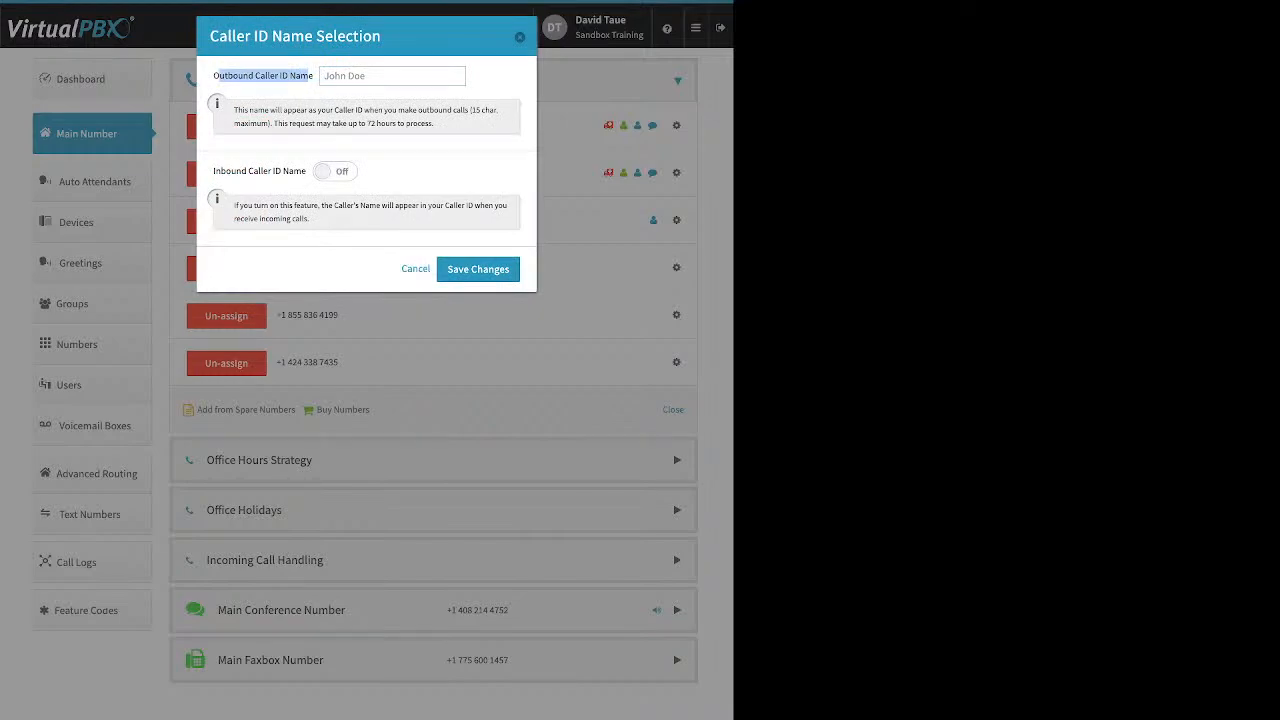
{"action": "left_click", "coordinate": [335, 171]}
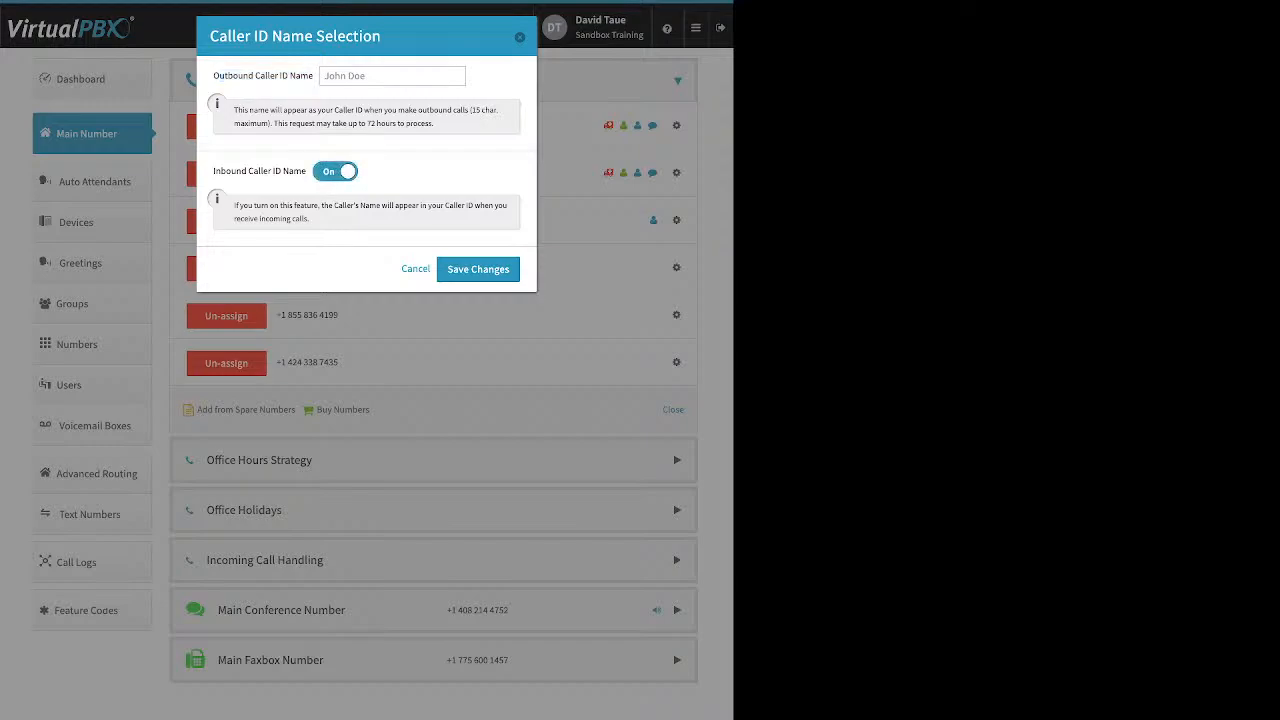
{"action": "left_click_drag", "start_coordinate": [213, 171], "coordinate": [307, 171]}
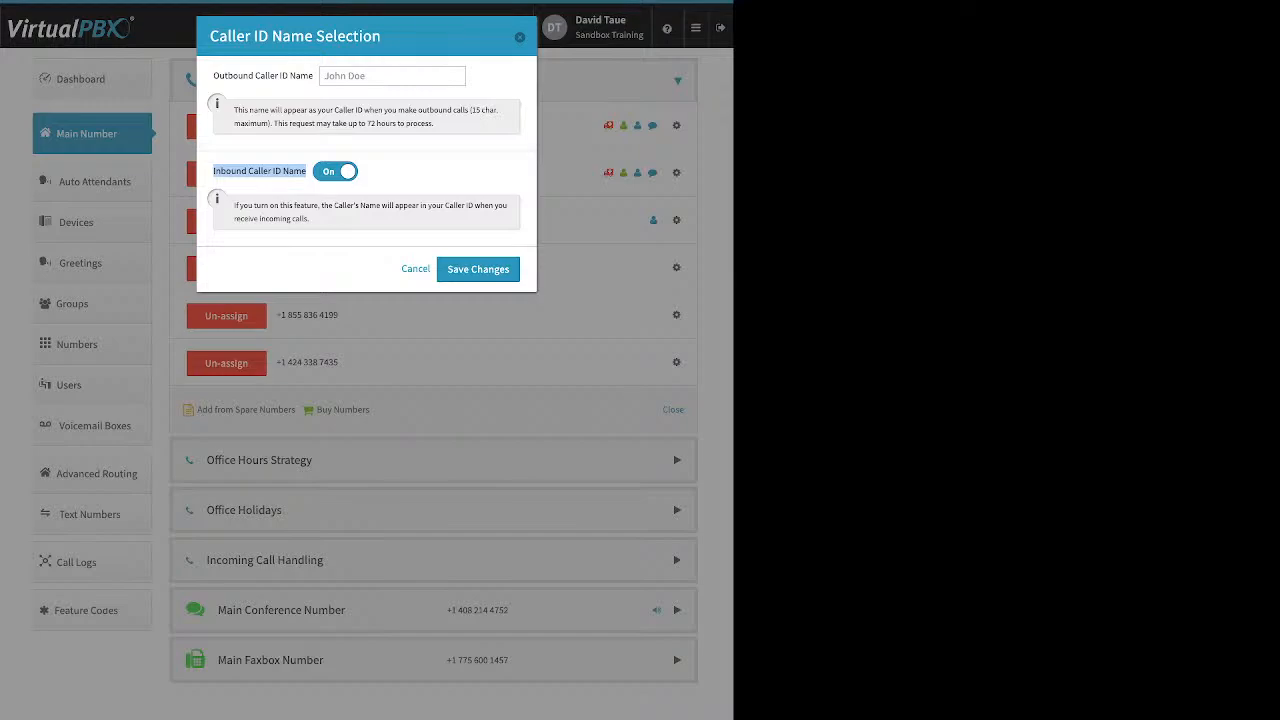
{"action": "key", "text": "Escape"}
{"action": "left_click", "coordinate": [676, 268]}
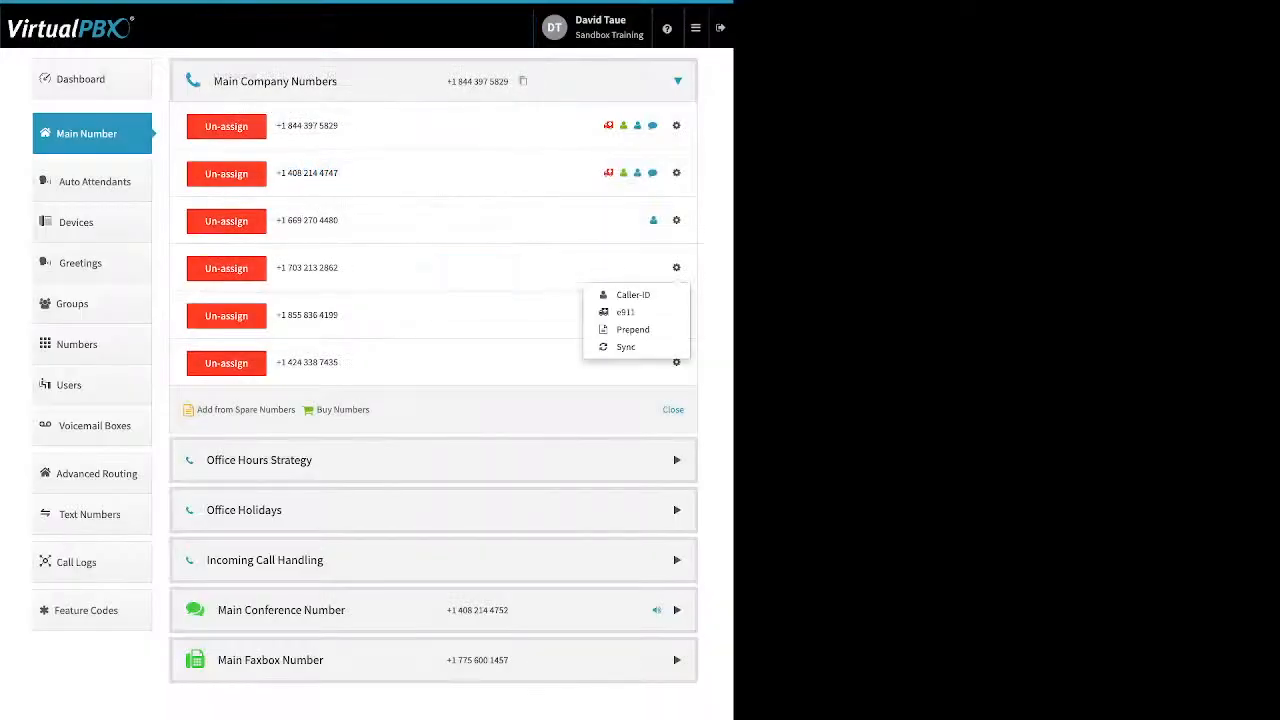
{"action": "left_click", "coordinate": [628, 312]}
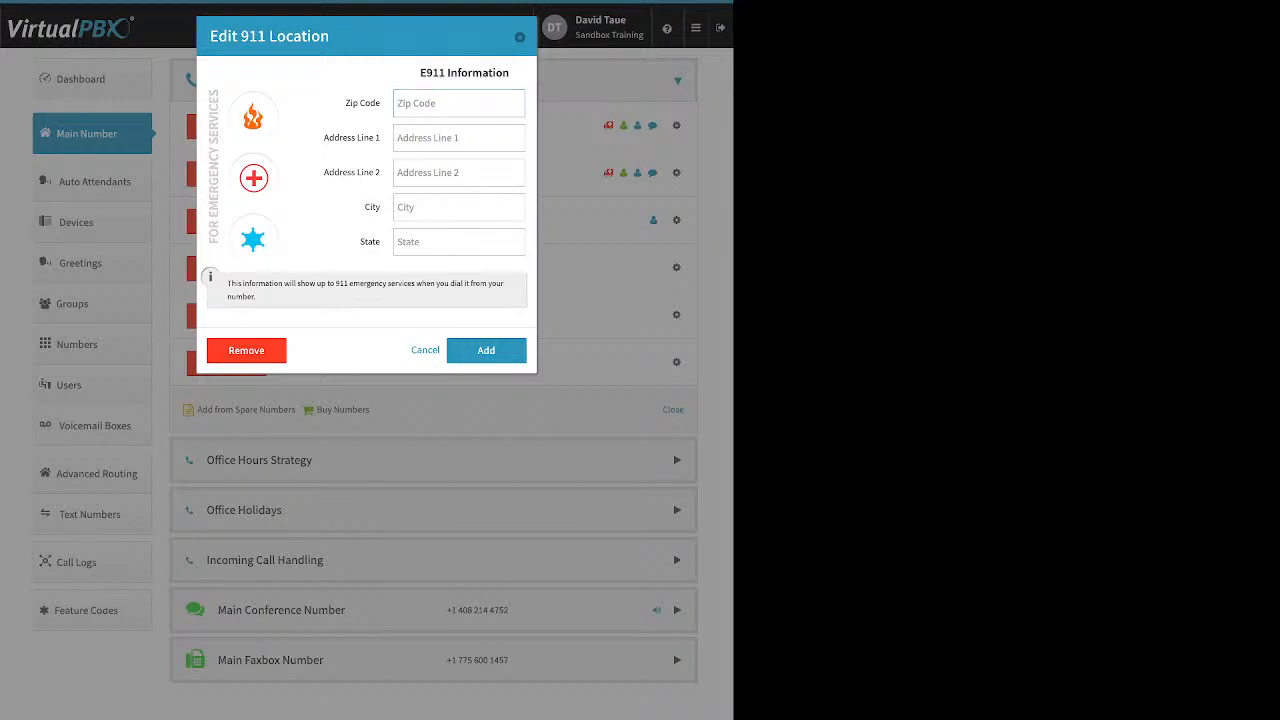
{"action": "key", "text": "Escape"}
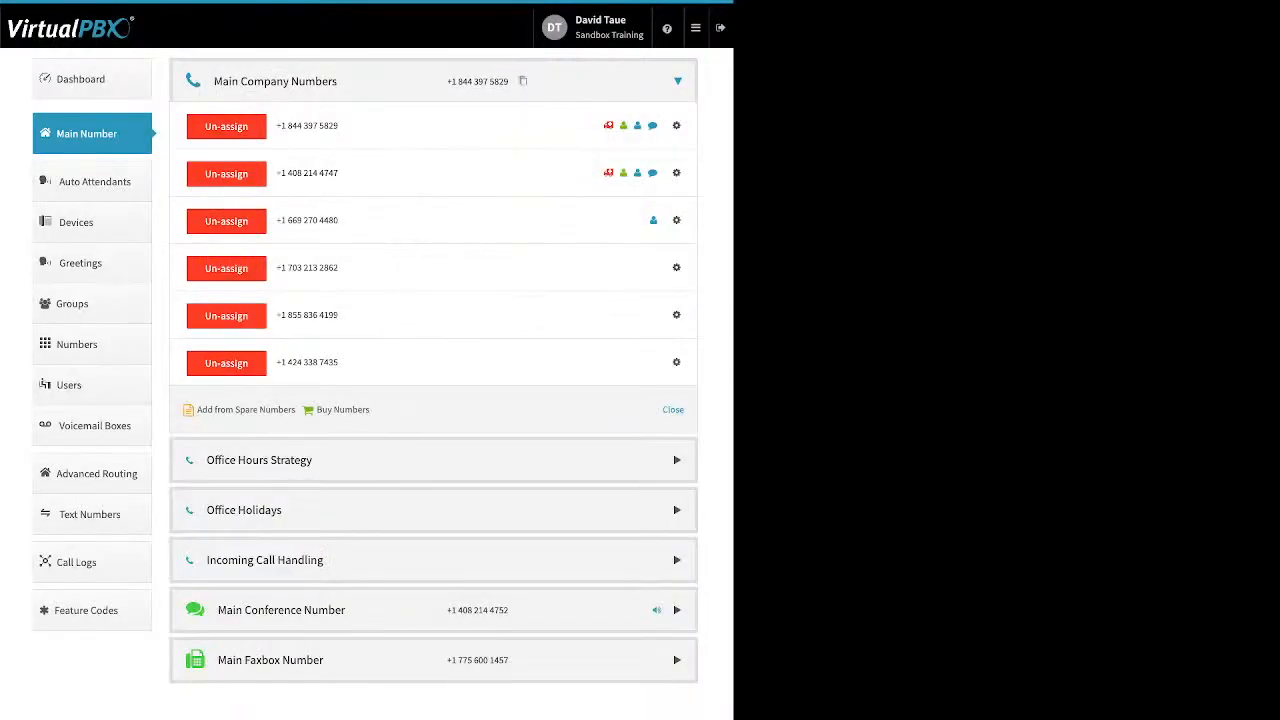
{"action": "left_click", "coordinate": [676, 267]}
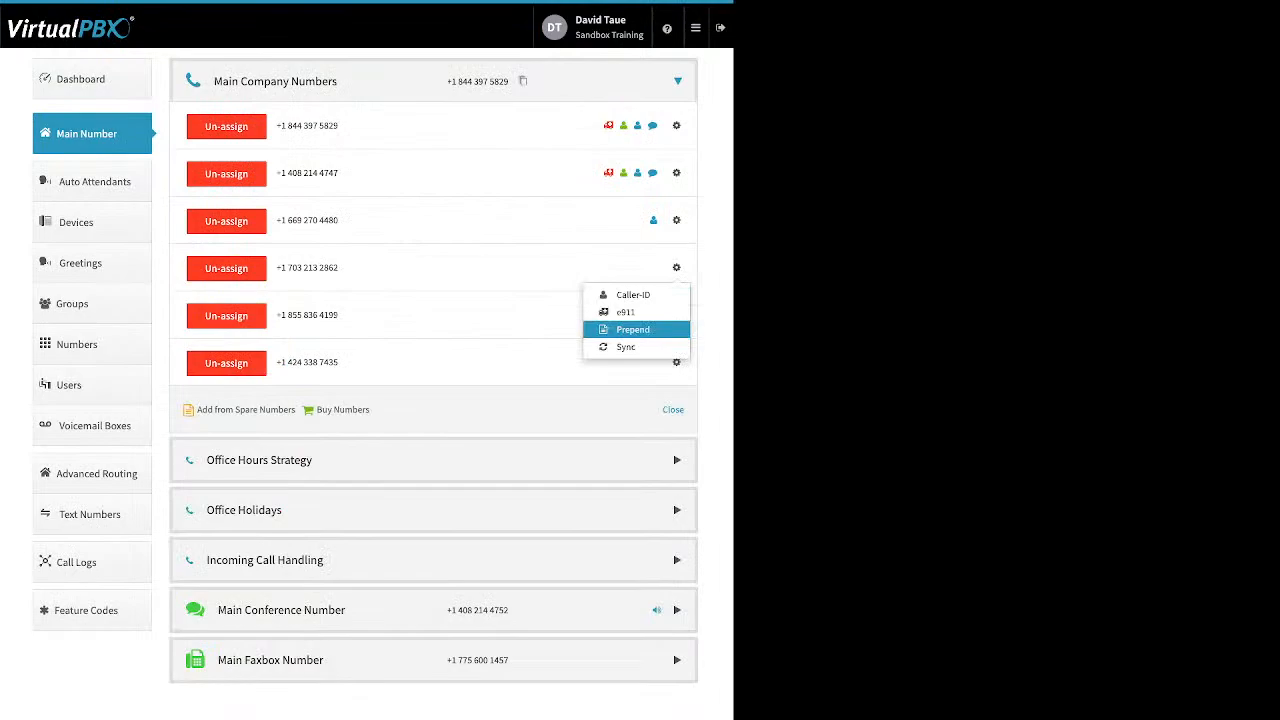
{"action": "left_click", "coordinate": [633, 329]}
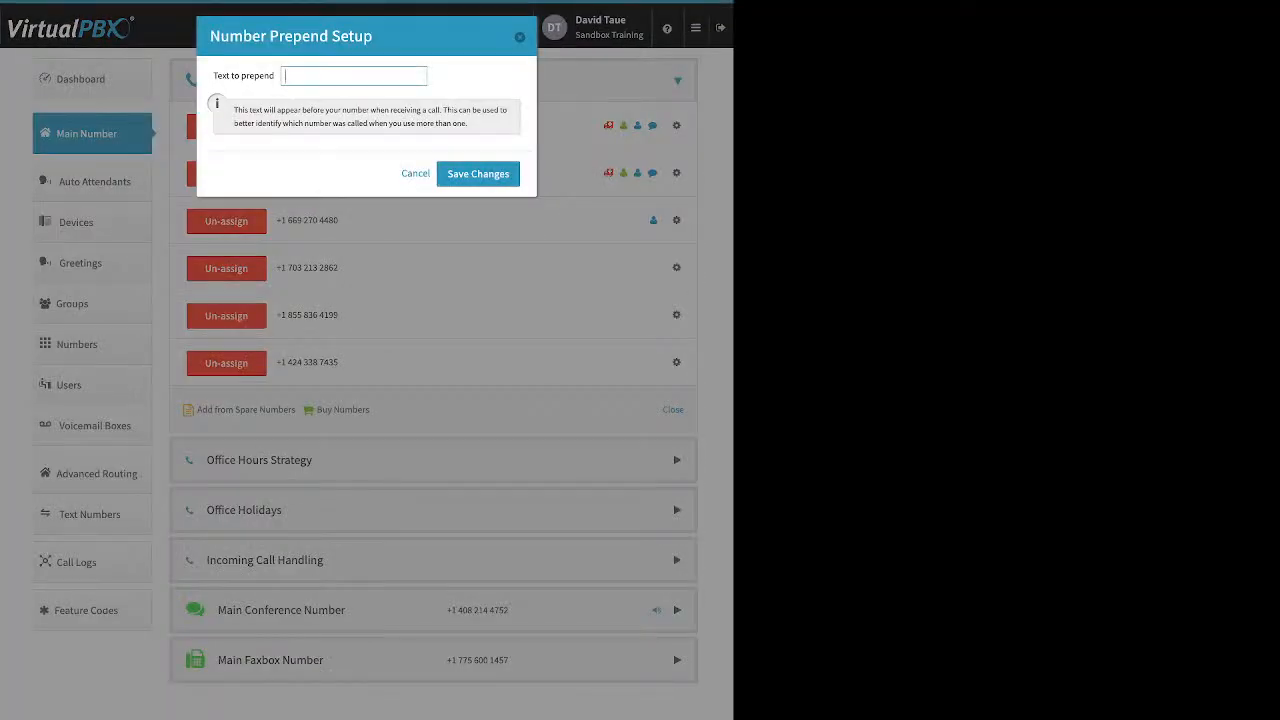
{"action": "left_click_drag", "start_coordinate": [213, 75], "coordinate": [274, 75]}
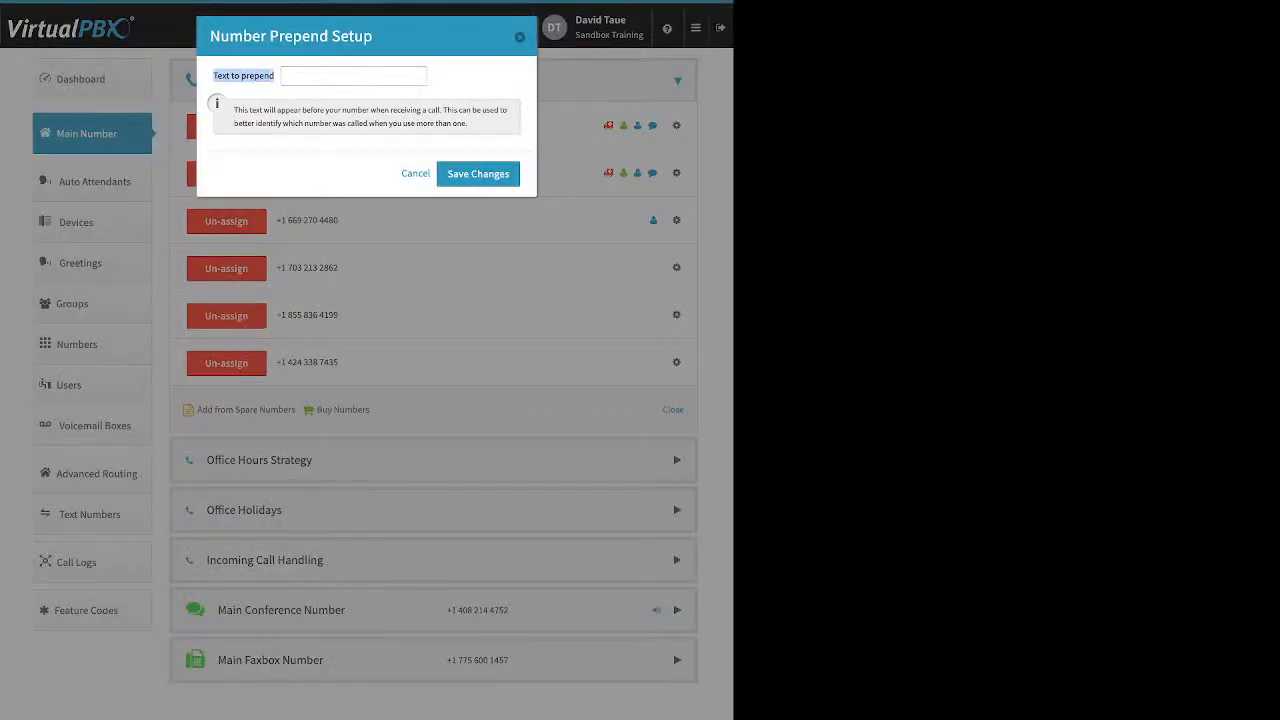
{"action": "left_click", "coordinate": [300, 76]}
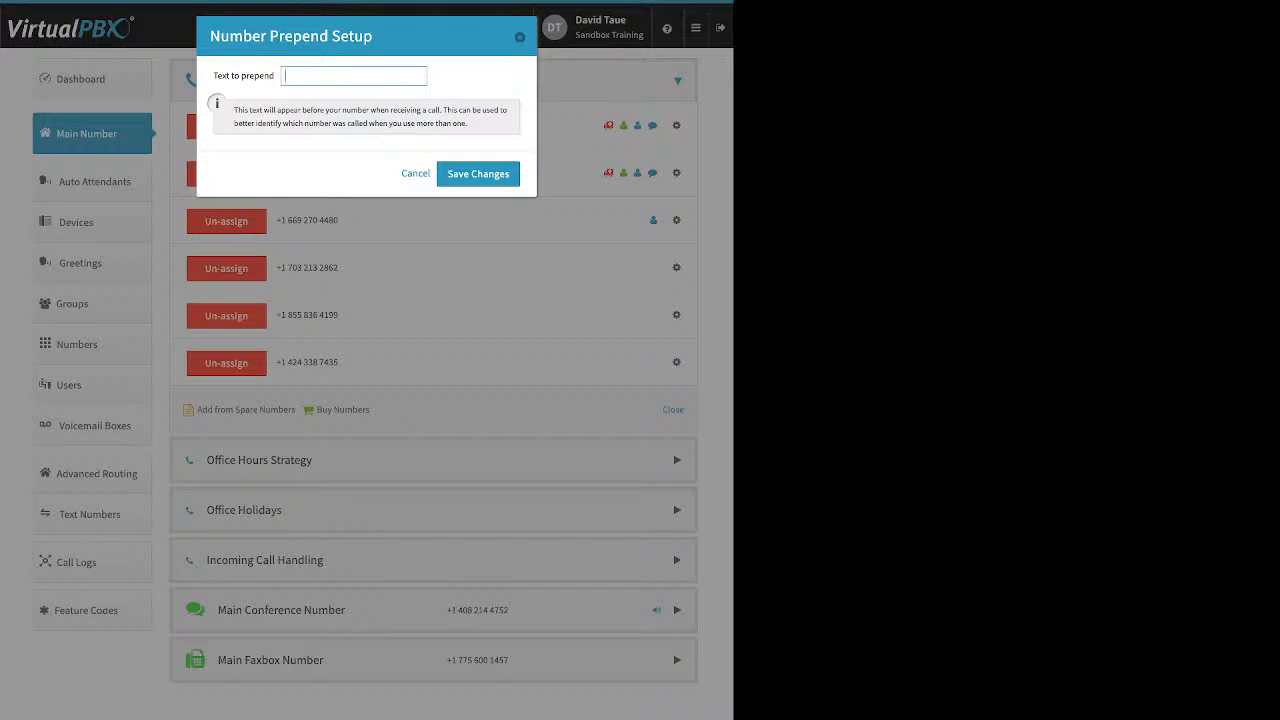
{"action": "type", "text": "SALE"}
{"action": "left_click", "coordinate": [478, 174]}
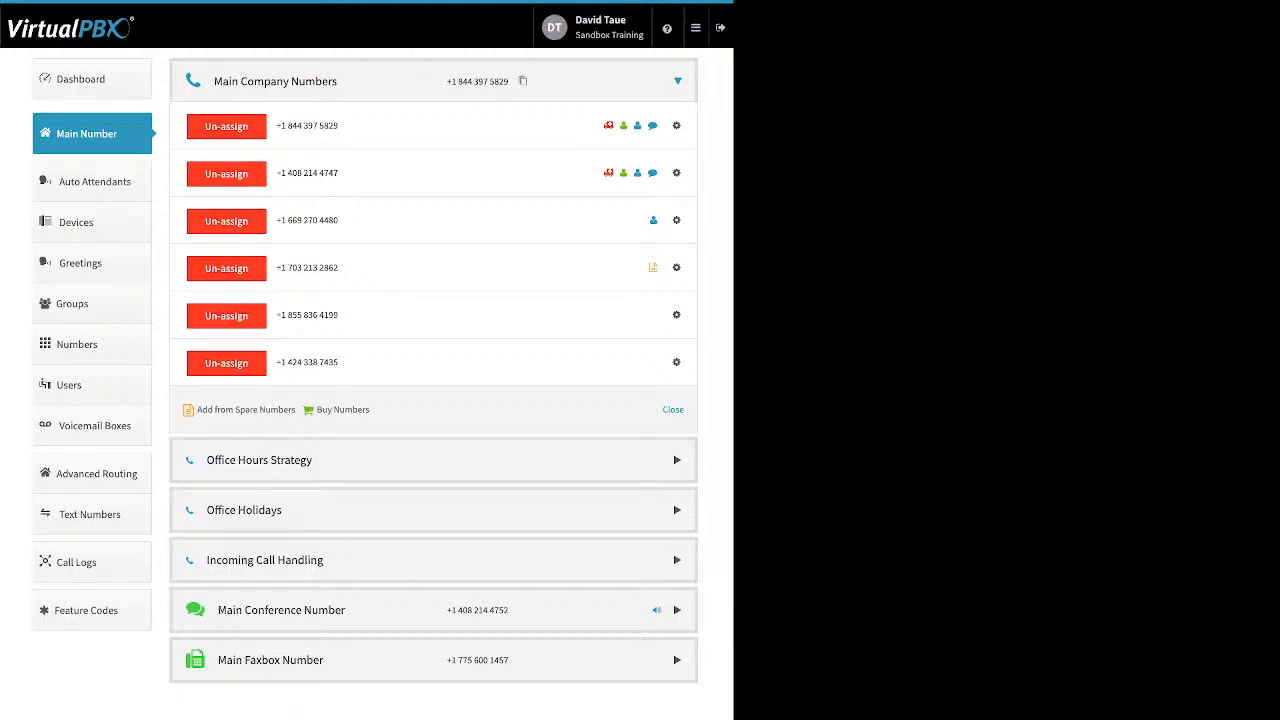
- Open Office Hours Strategy and check Monday's start and end time choices without changing them
{"action": "left_click", "coordinate": [227, 460]}
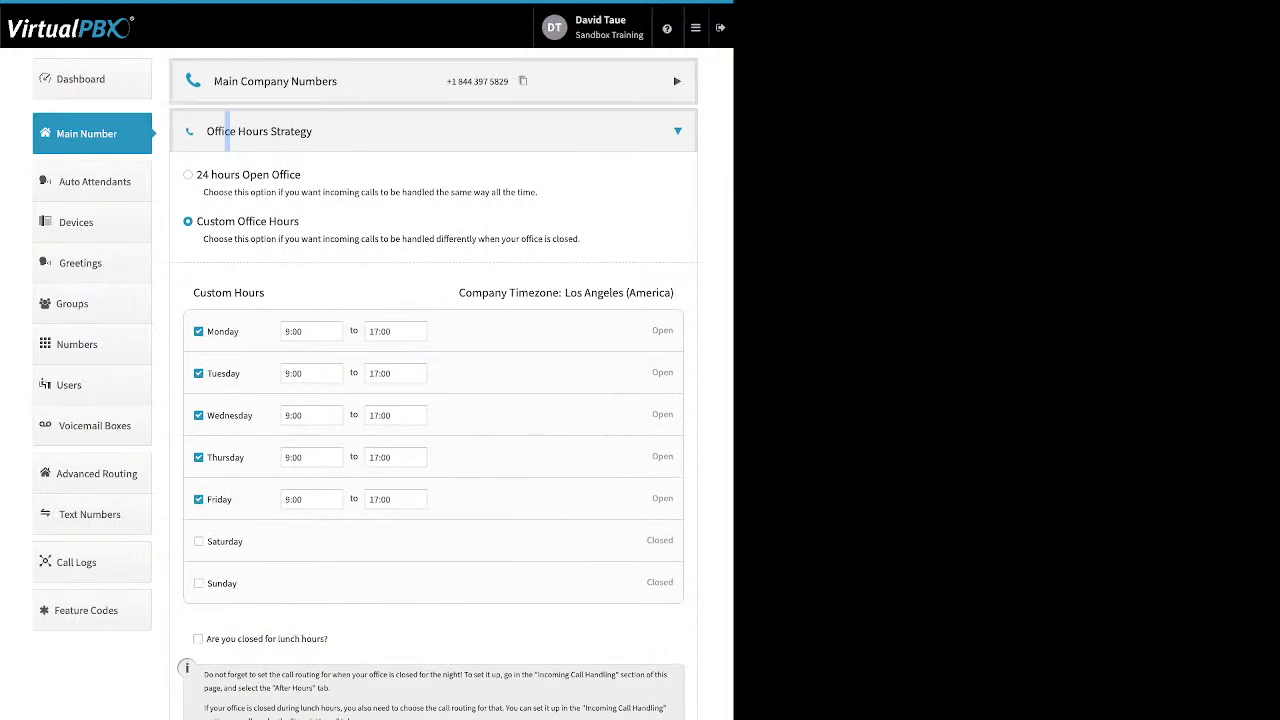
{"action": "left_click_drag", "start_coordinate": [301, 174], "coordinate": [197, 174]}
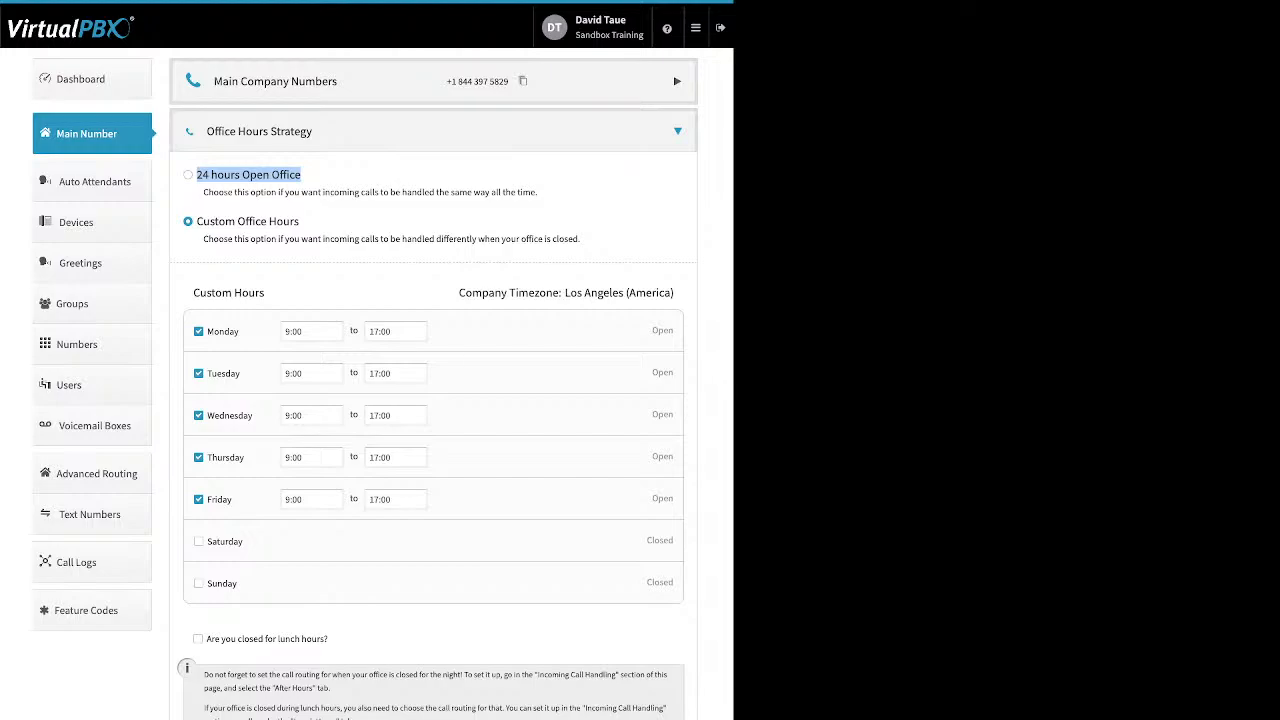
{"action": "left_click", "coordinate": [316, 207]}
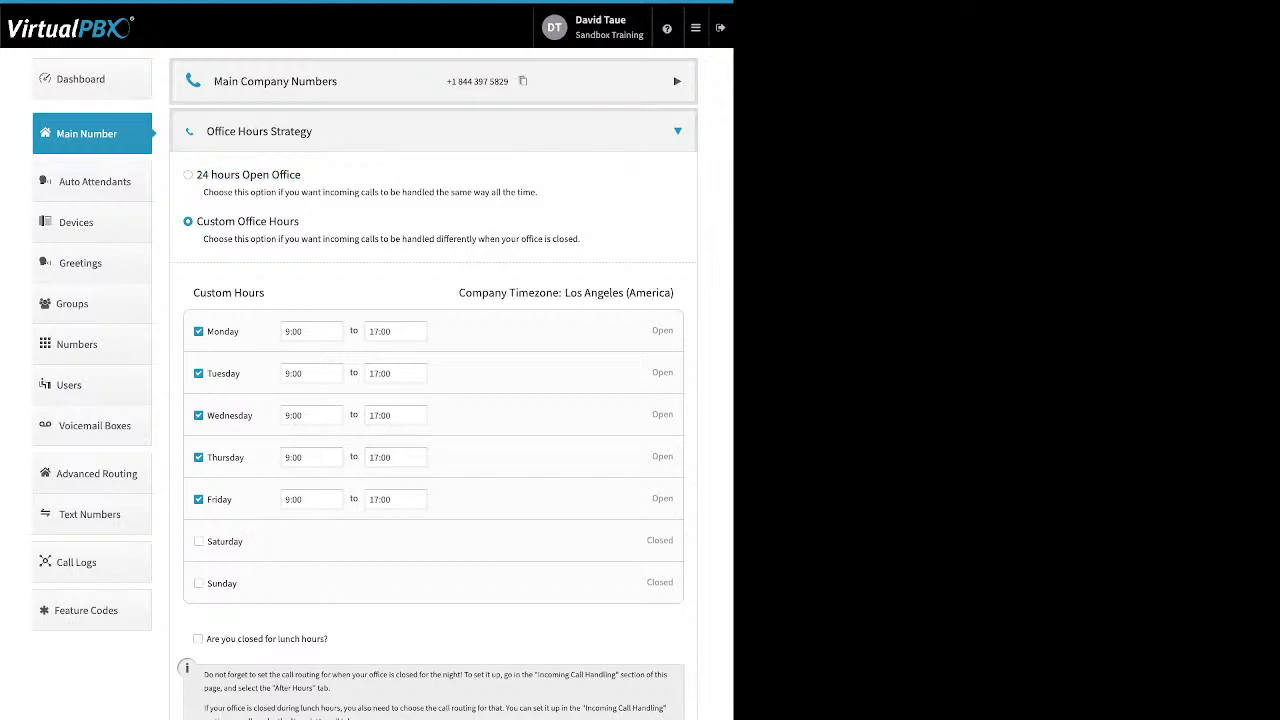
{"action": "left_click_drag", "start_coordinate": [300, 221], "coordinate": [196, 221]}
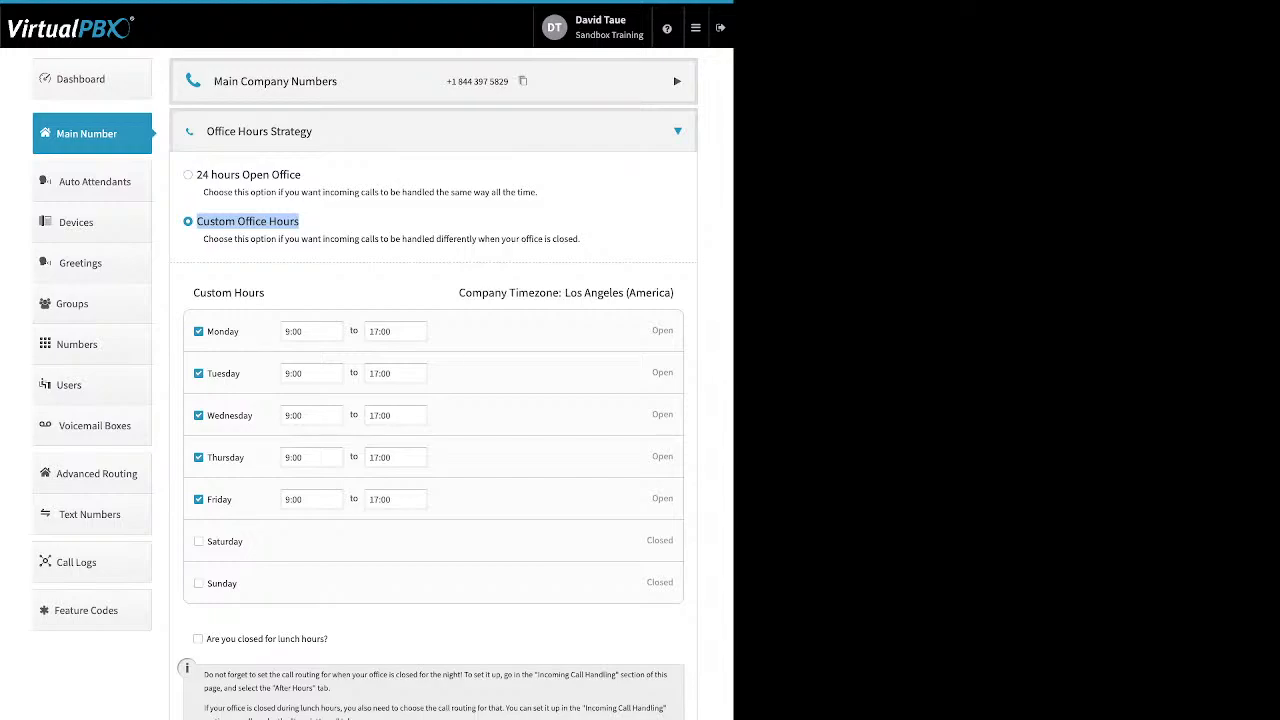
{"action": "left_click_drag", "start_coordinate": [239, 331], "coordinate": [207, 331]}
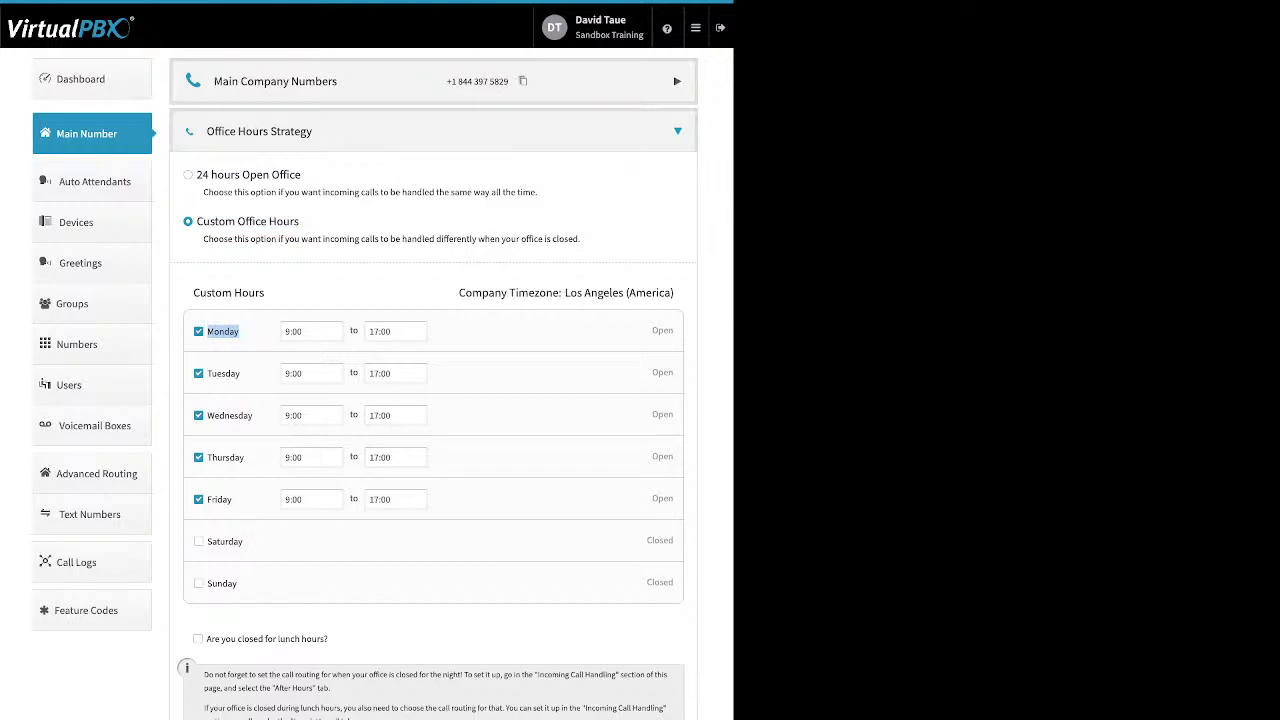
{"action": "left_click", "coordinate": [312, 331]}
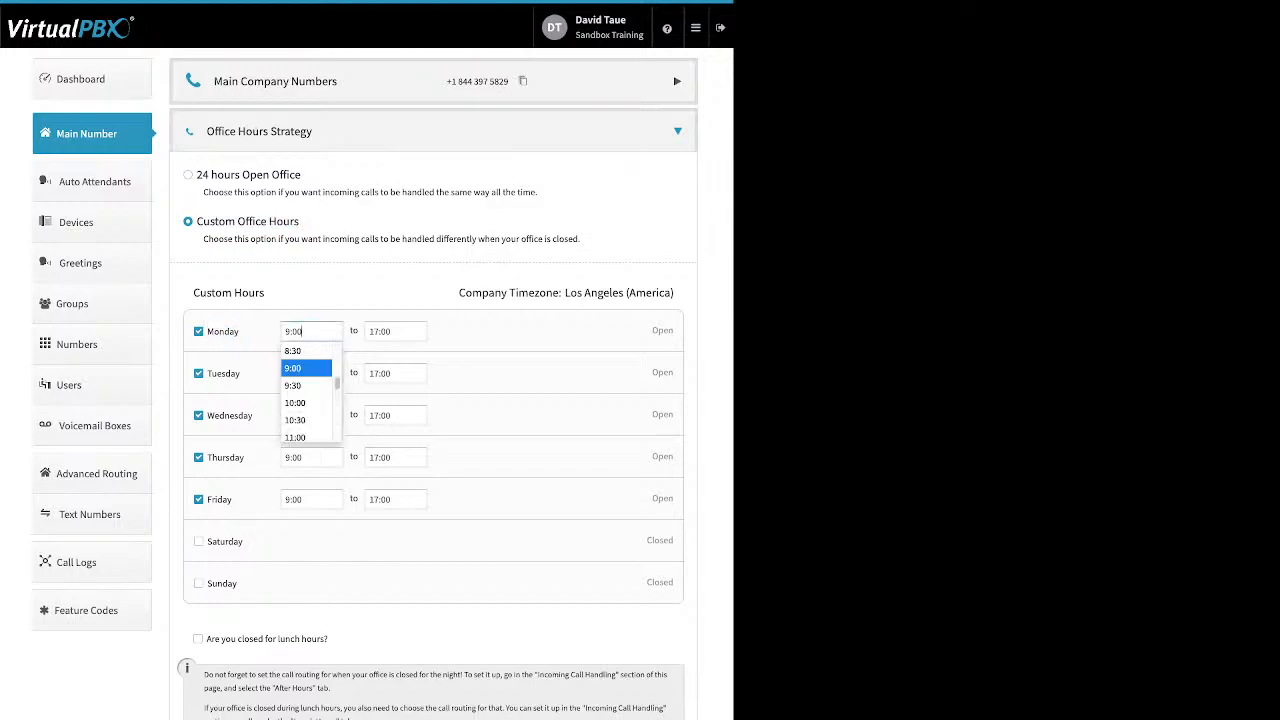
{"action": "left_click", "coordinate": [395, 331]}
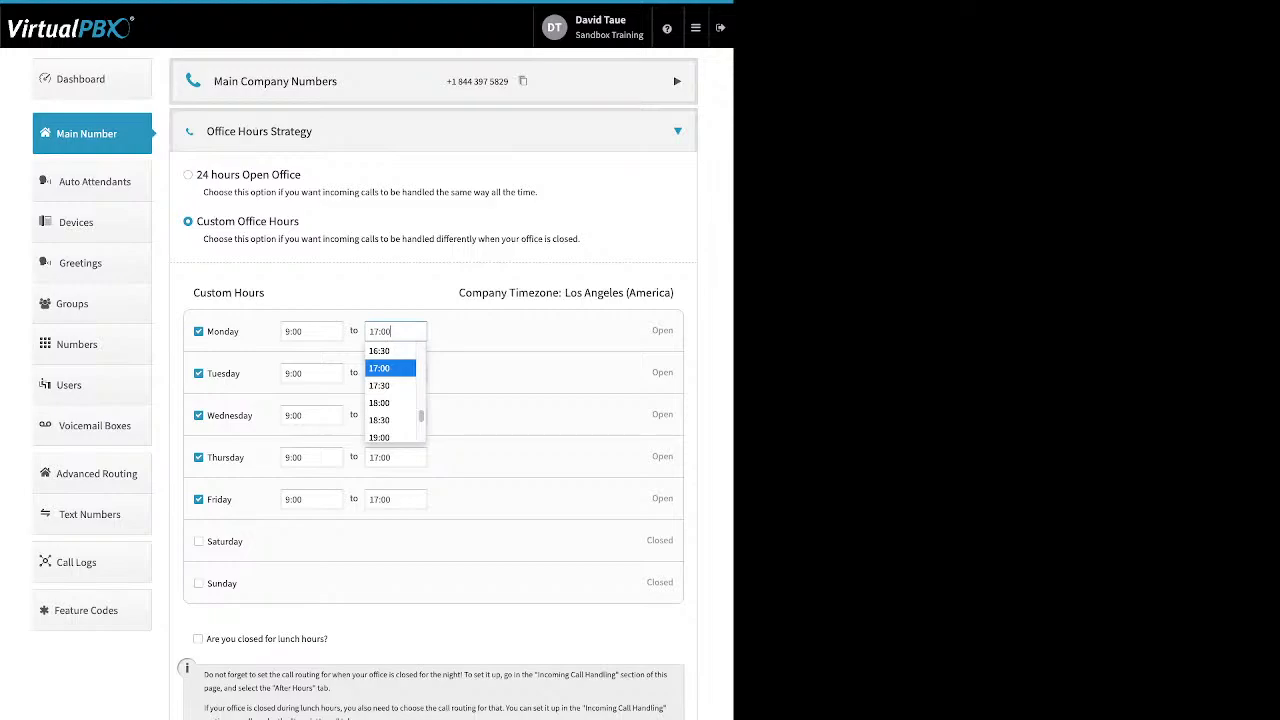
{"action": "key", "text": "Escape"}
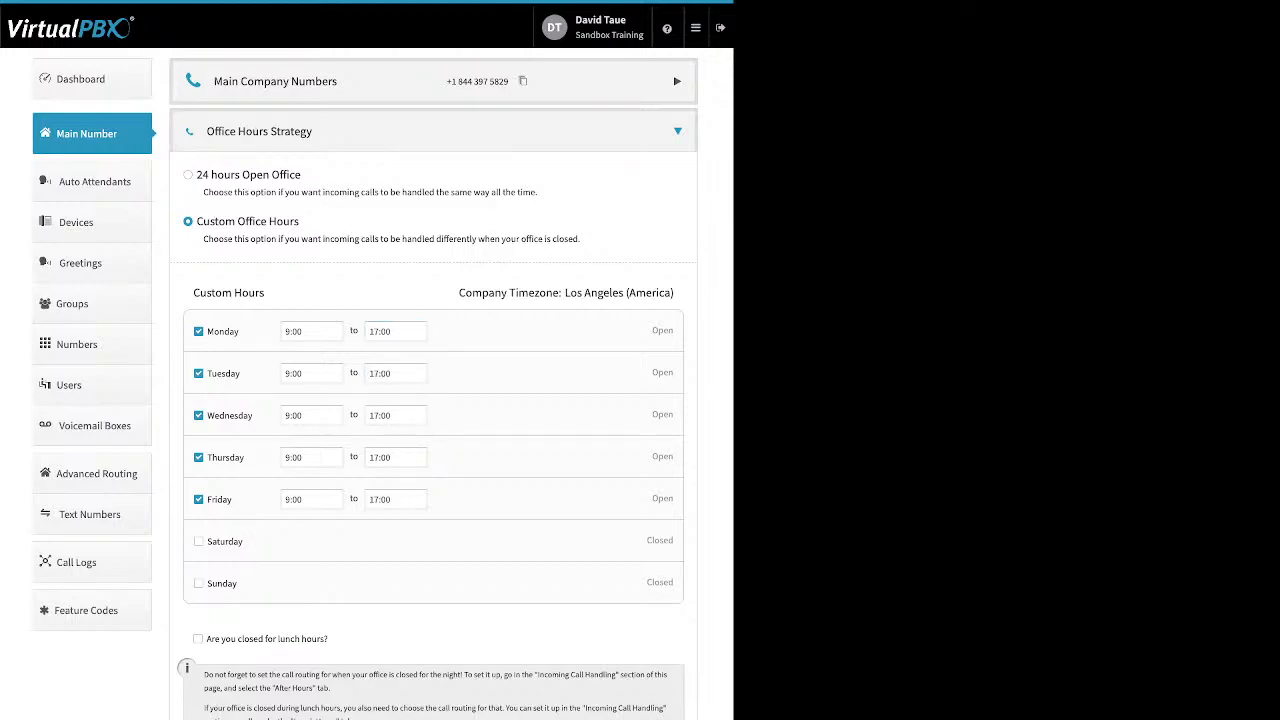
- Try the lunch closure at 12:00, switch it back off, and save the office hours
{"action": "left_click_drag", "start_coordinate": [328, 639], "coordinate": [206, 639]}
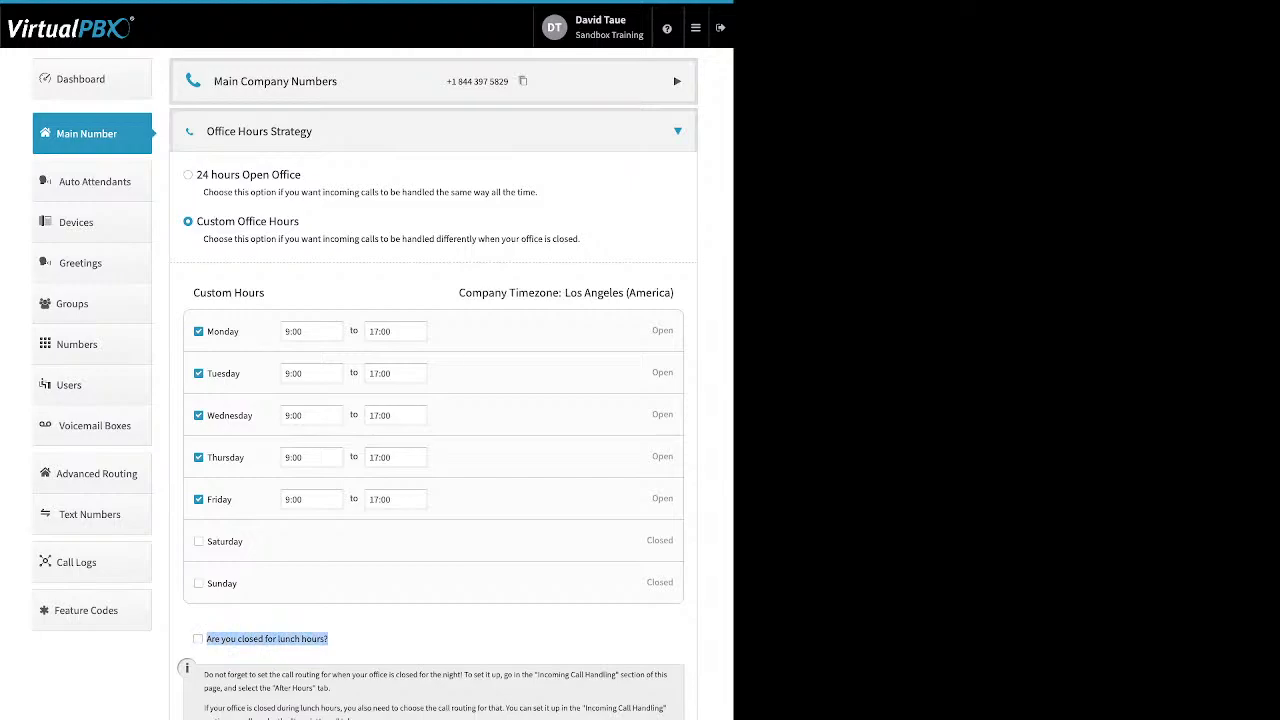
{"action": "left_click", "coordinate": [198, 638]}
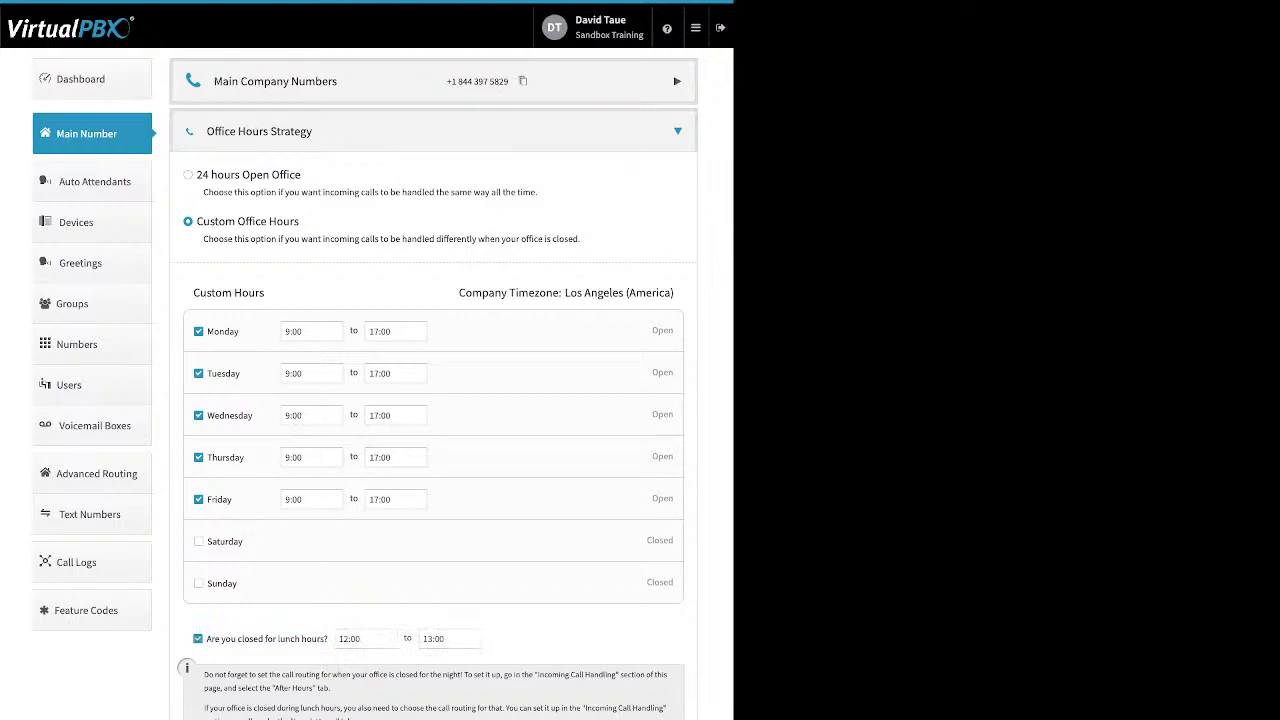
{"action": "left_click", "coordinate": [366, 639]}
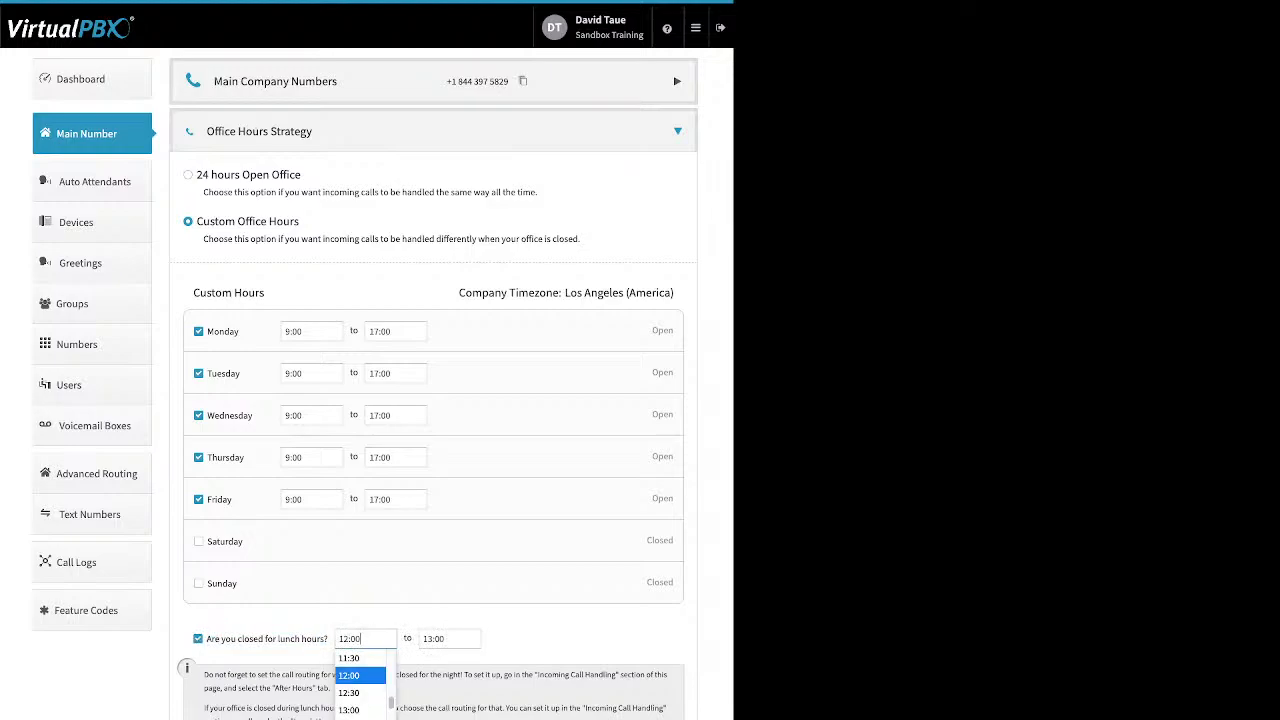
{"action": "left_click", "coordinate": [359, 676]}
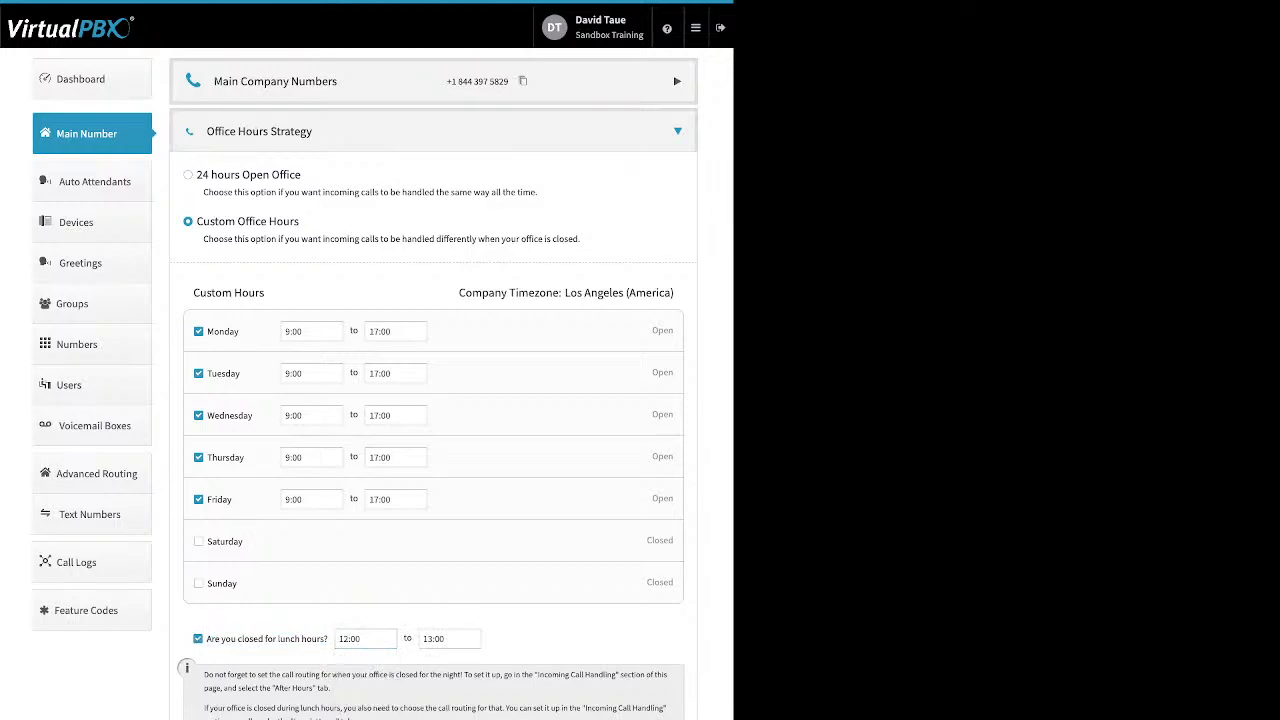
{"action": "left_click", "coordinate": [198, 638]}
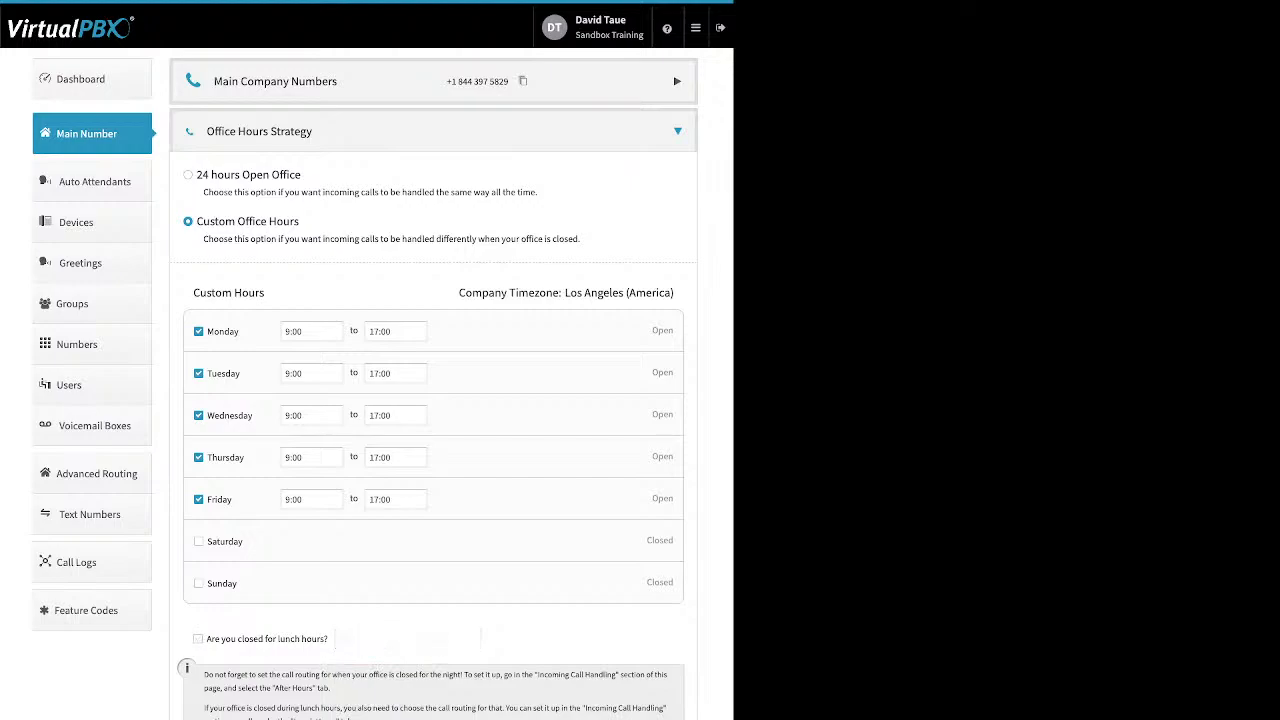
{"action": "left_click", "coordinate": [87, 133]}
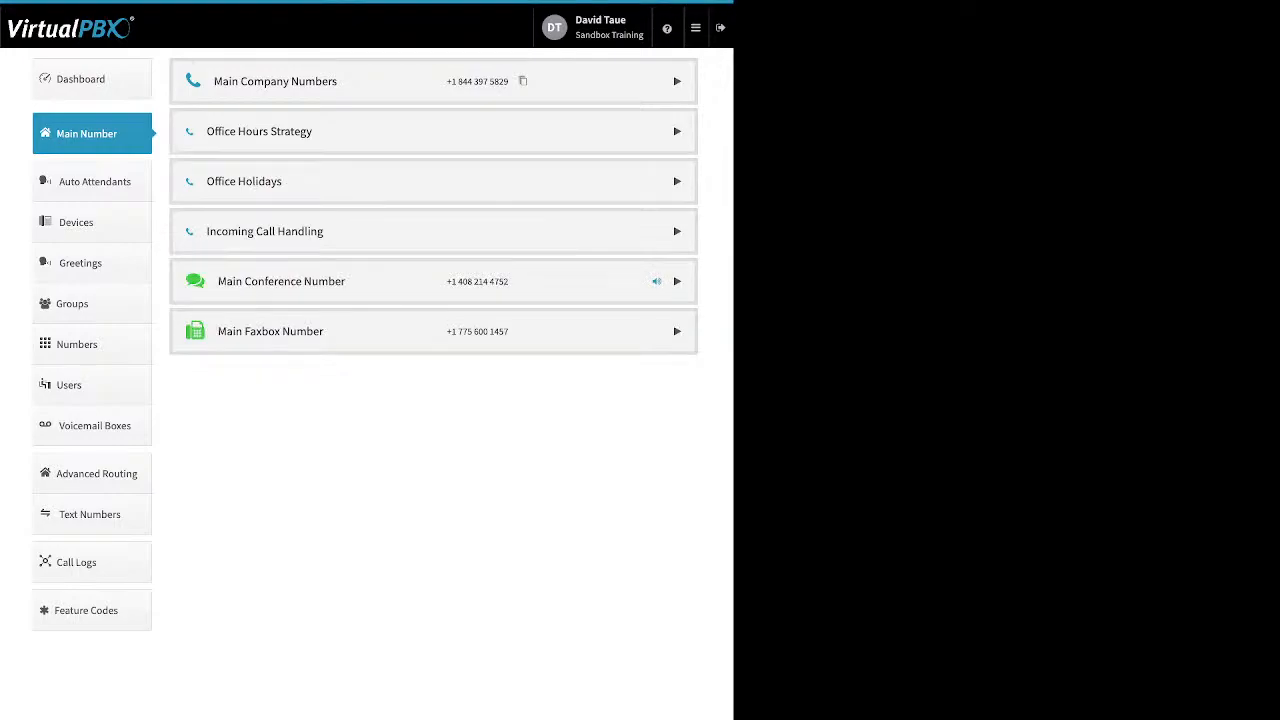
- Expand Office Holidays and check the Add Holiday choices without adding one
{"action": "left_click", "coordinate": [244, 181]}
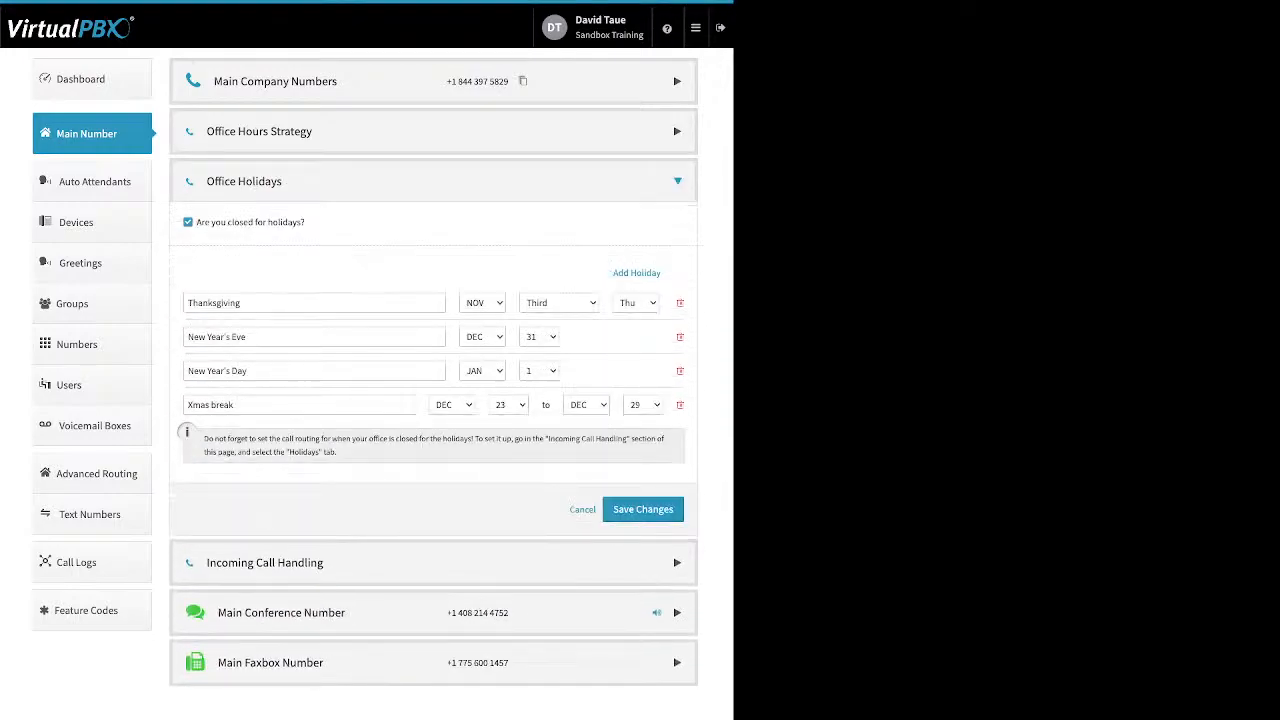
{"action": "left_click_drag", "start_coordinate": [305, 222], "coordinate": [204, 222]}
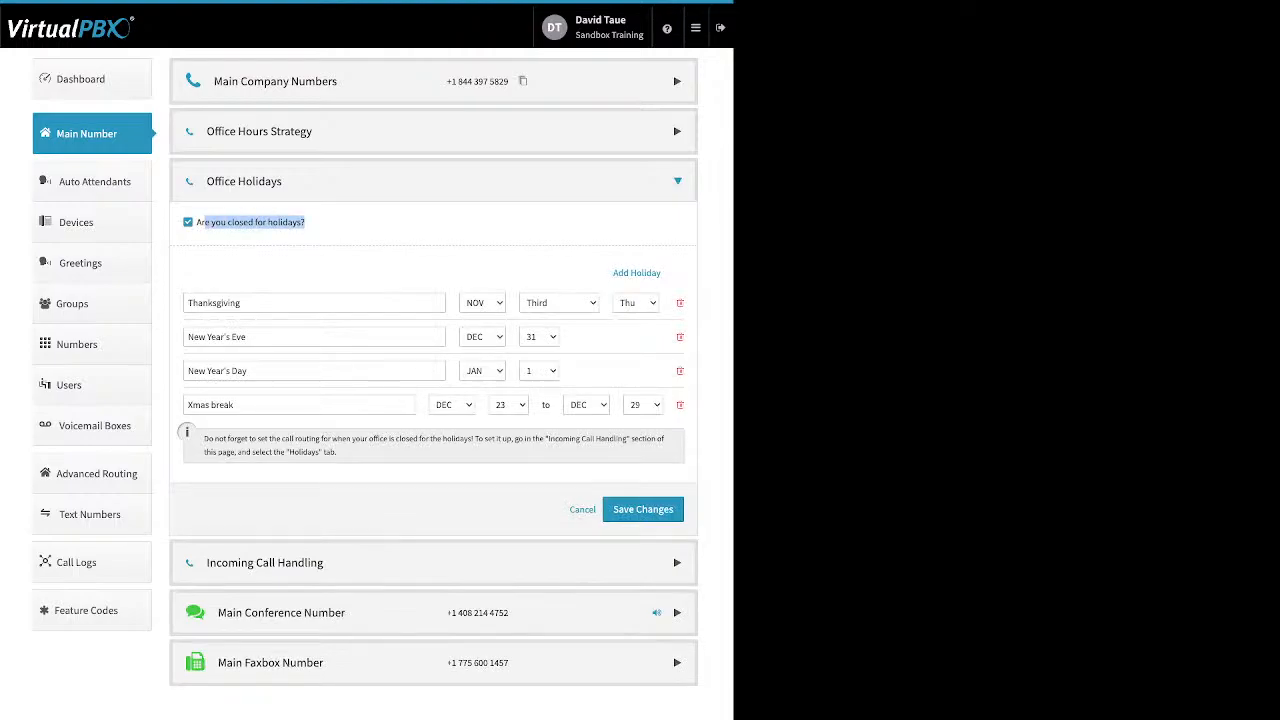
{"action": "left_click", "coordinate": [636, 272]}
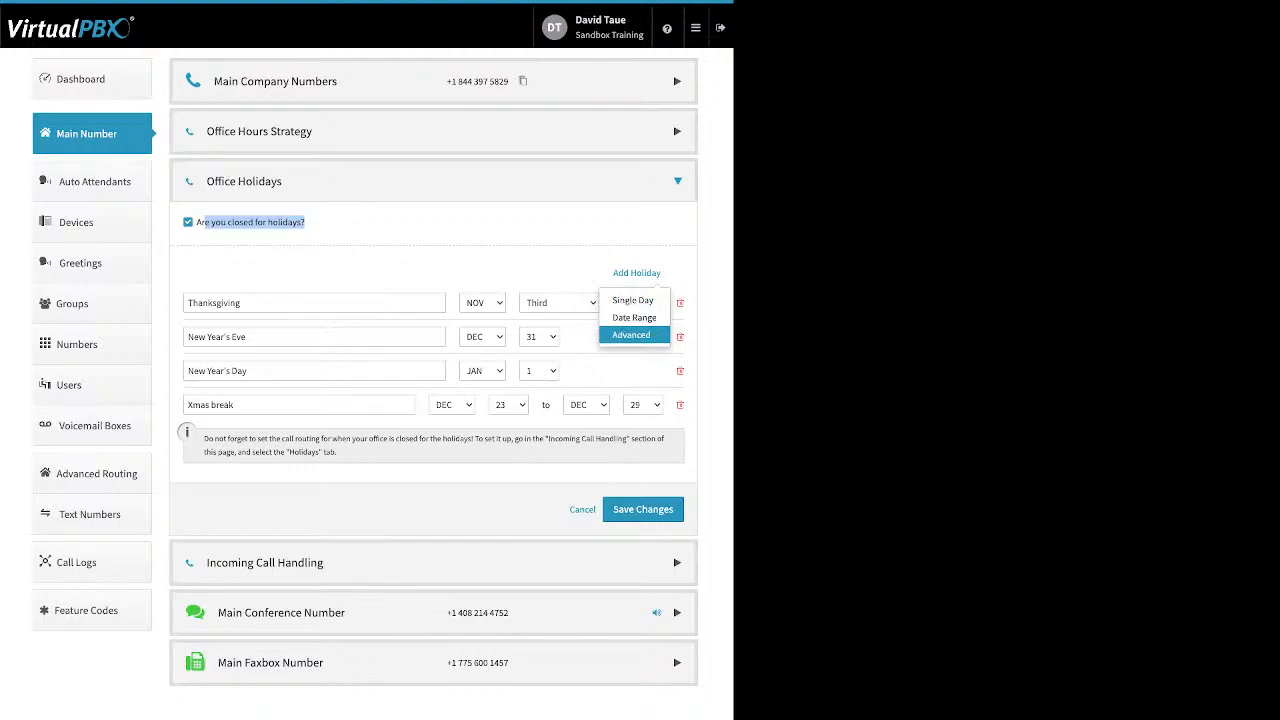
{"action": "left_click", "coordinate": [530, 262]}
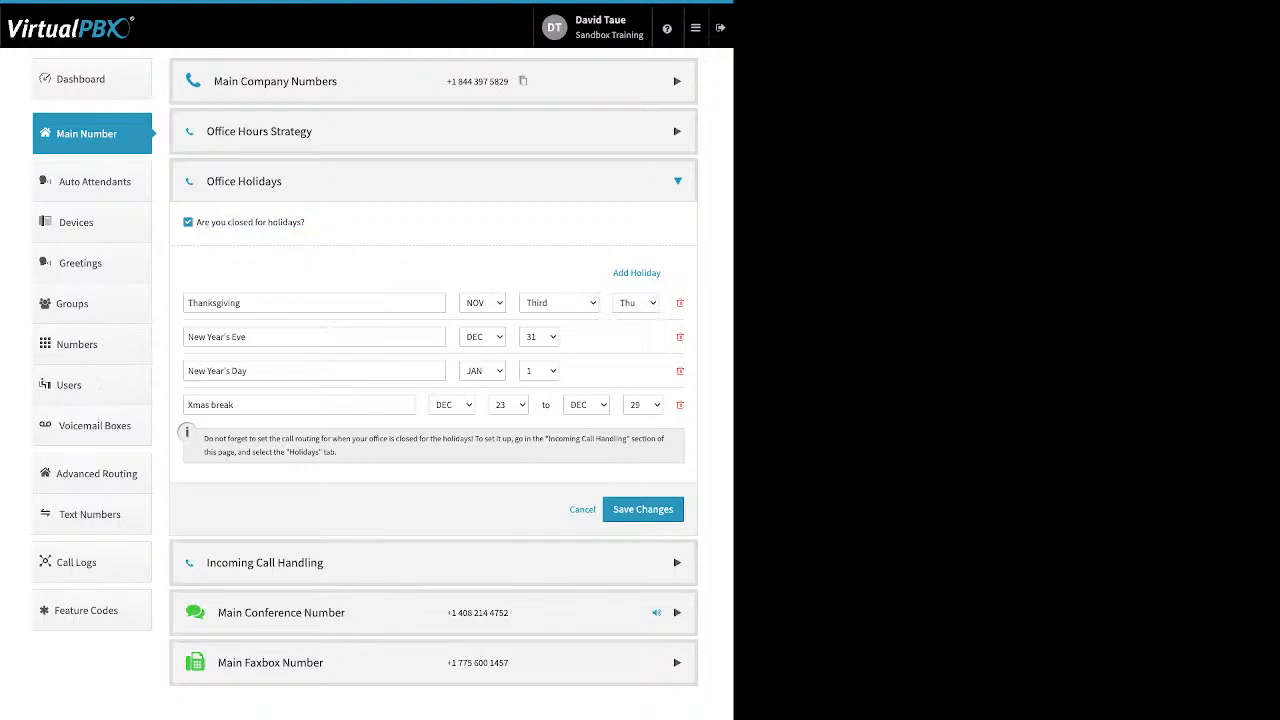
- Review the New Year's Day, Xmas break and Thanksgiving entries and save the list unchanged
{"action": "left_click_drag", "start_coordinate": [250, 371], "coordinate": [187, 371]}
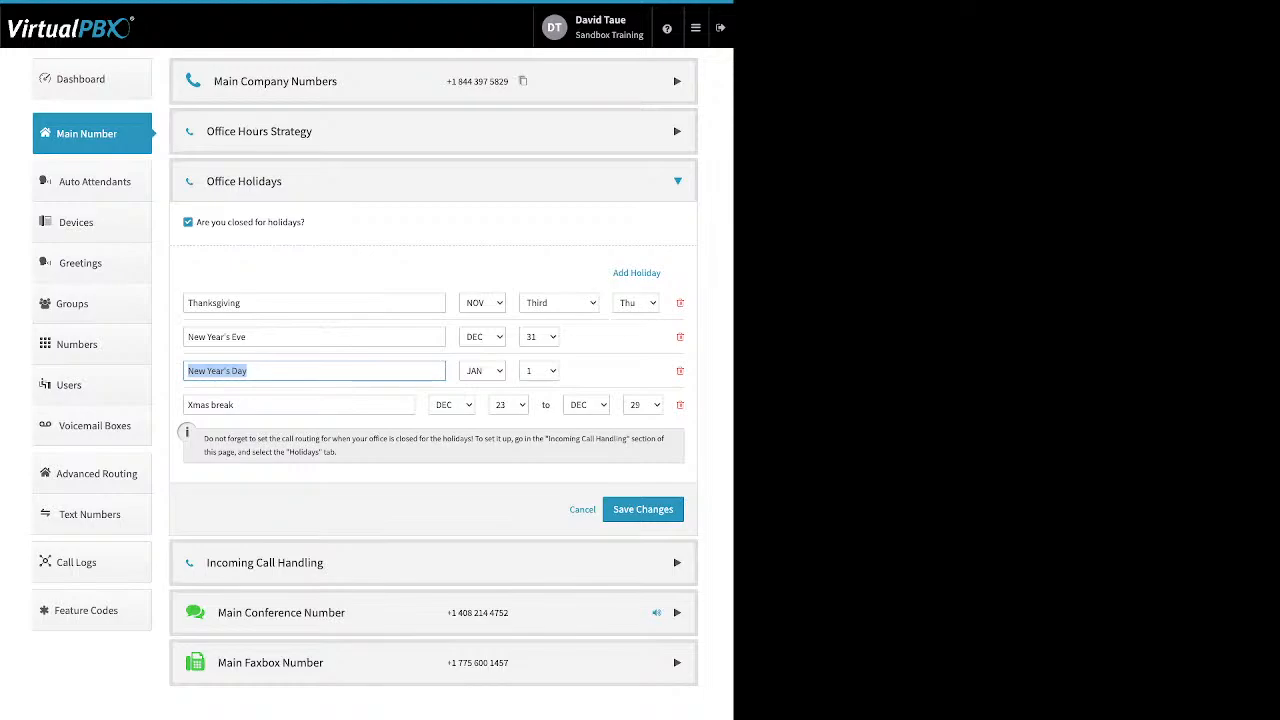
{"action": "left_click_drag", "start_coordinate": [240, 405], "coordinate": [187, 405]}
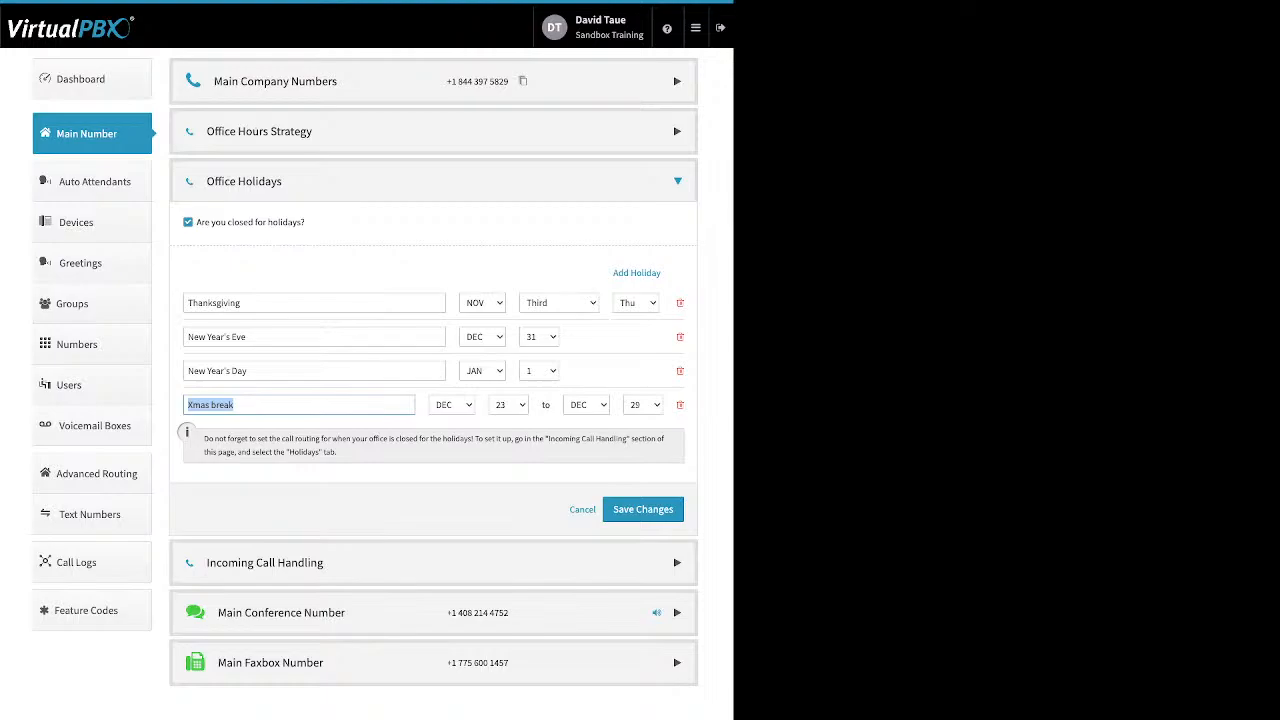
{"action": "left_click", "coordinate": [376, 509]}
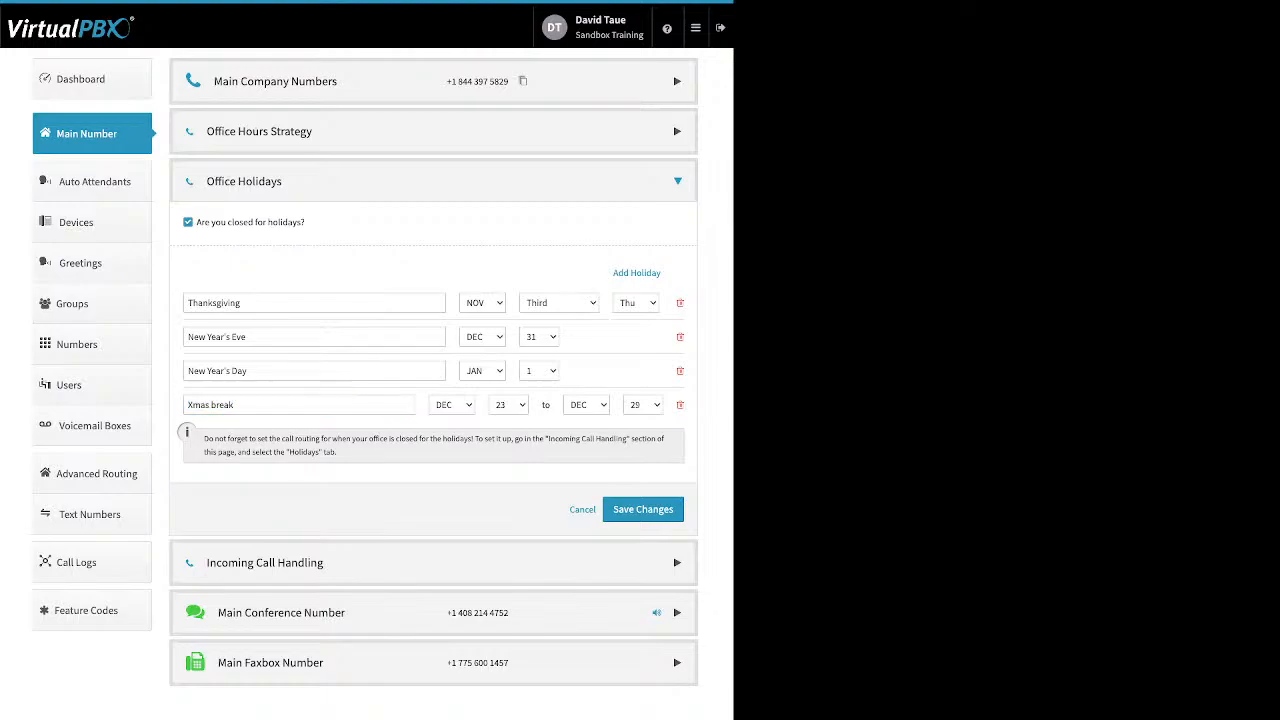
{"action": "double_click", "coordinate": [213, 302]}
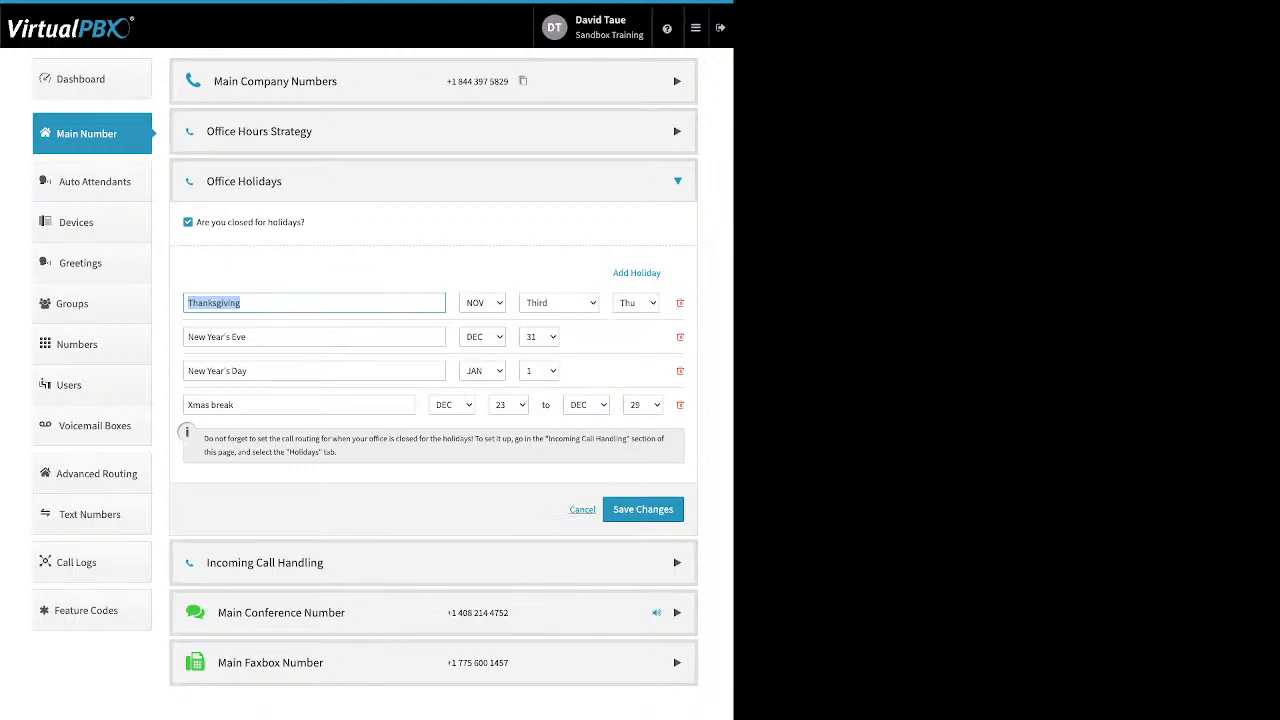
{"action": "key", "text": "Return"}
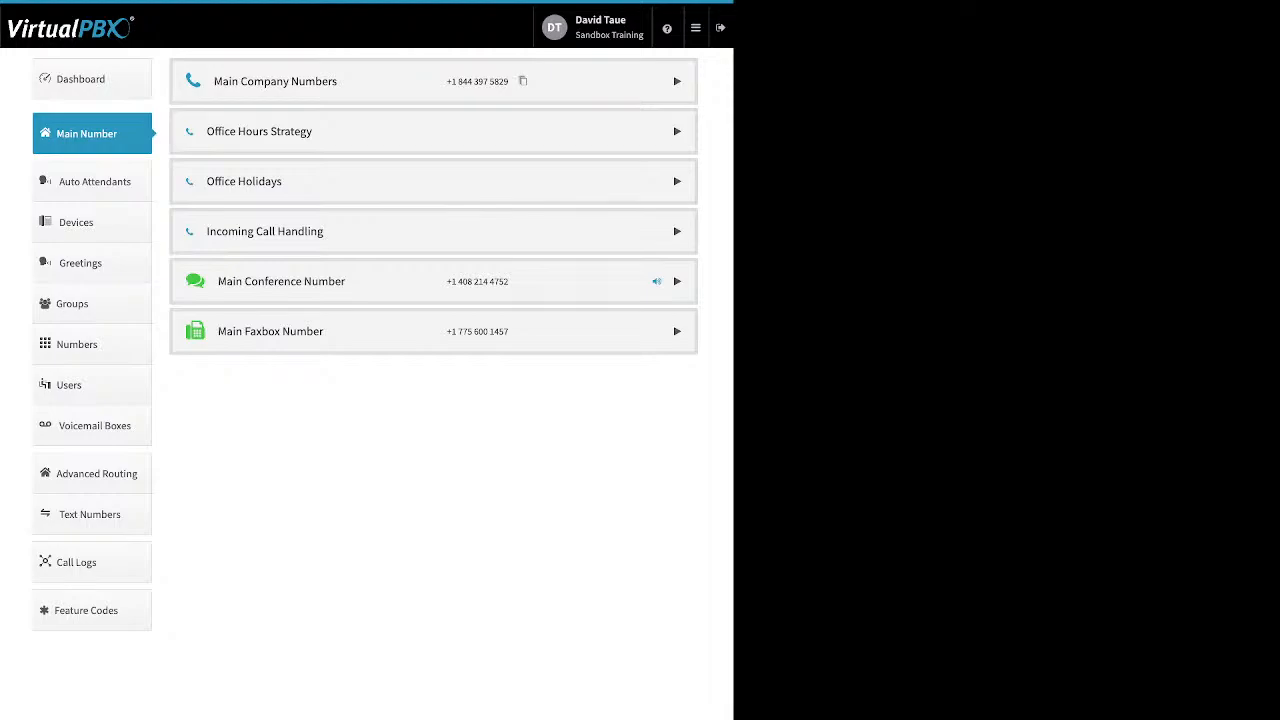
- In Incoming Call Handling, give Open Hours the Directory → Voicemail route using SmartPBX Directory
{"action": "left_click", "coordinate": [677, 231]}
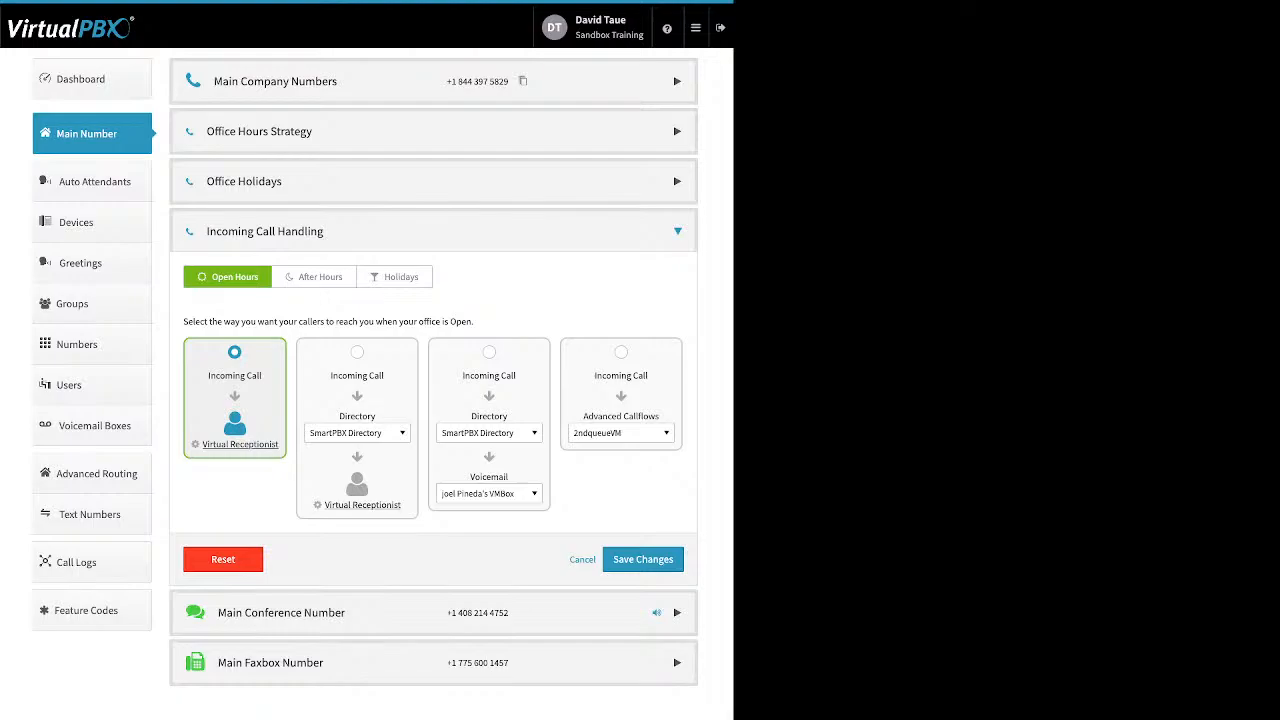
{"action": "left_click", "coordinate": [357, 352]}
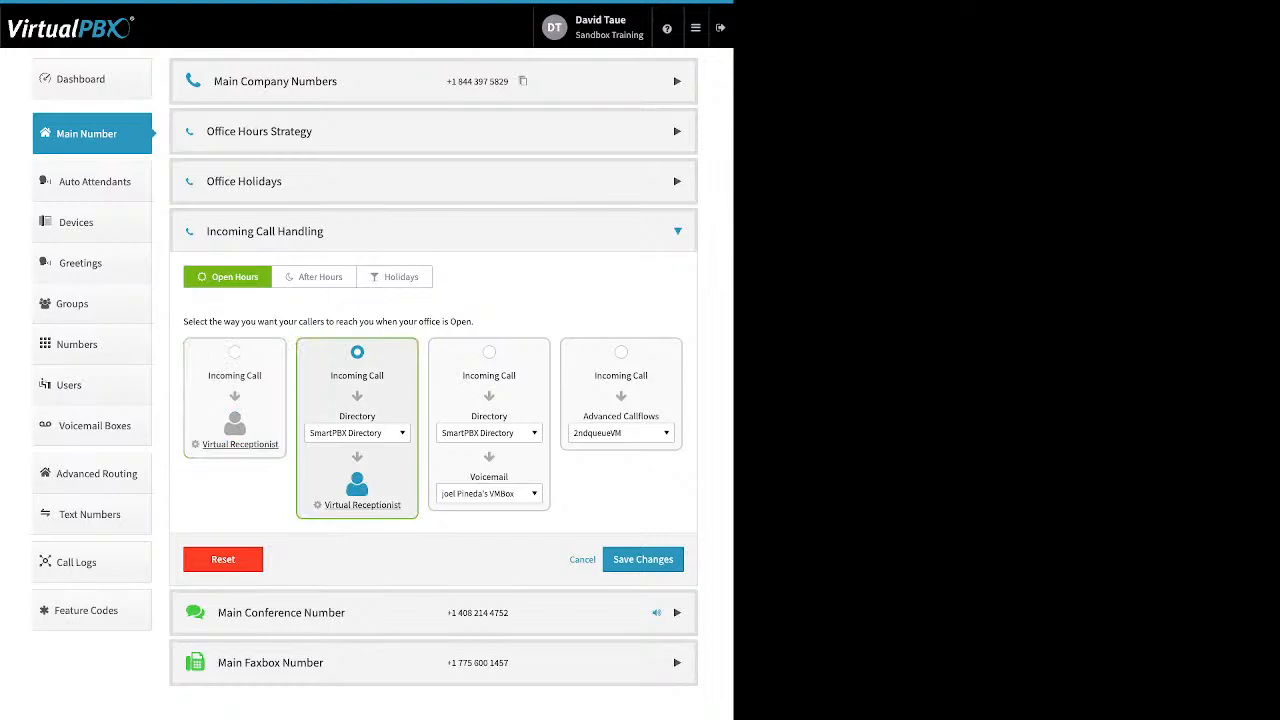
{"action": "left_click", "coordinate": [357, 432]}
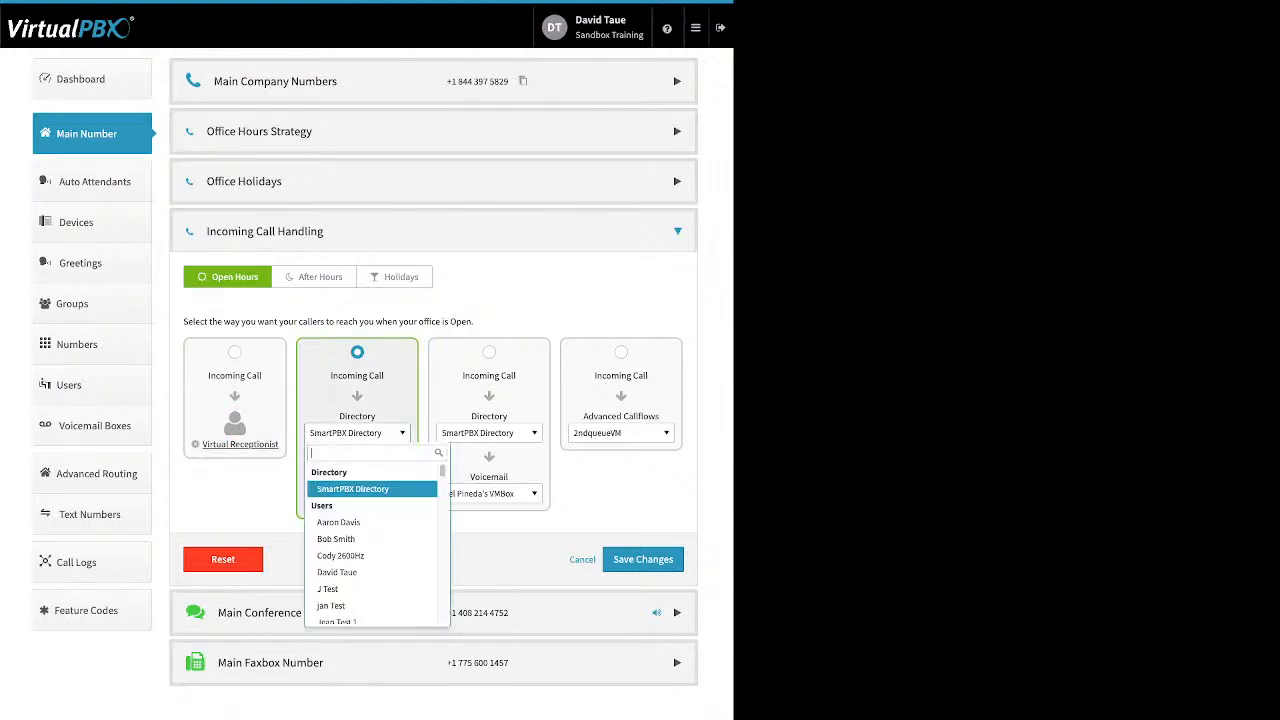
{"action": "left_click", "coordinate": [360, 534]}
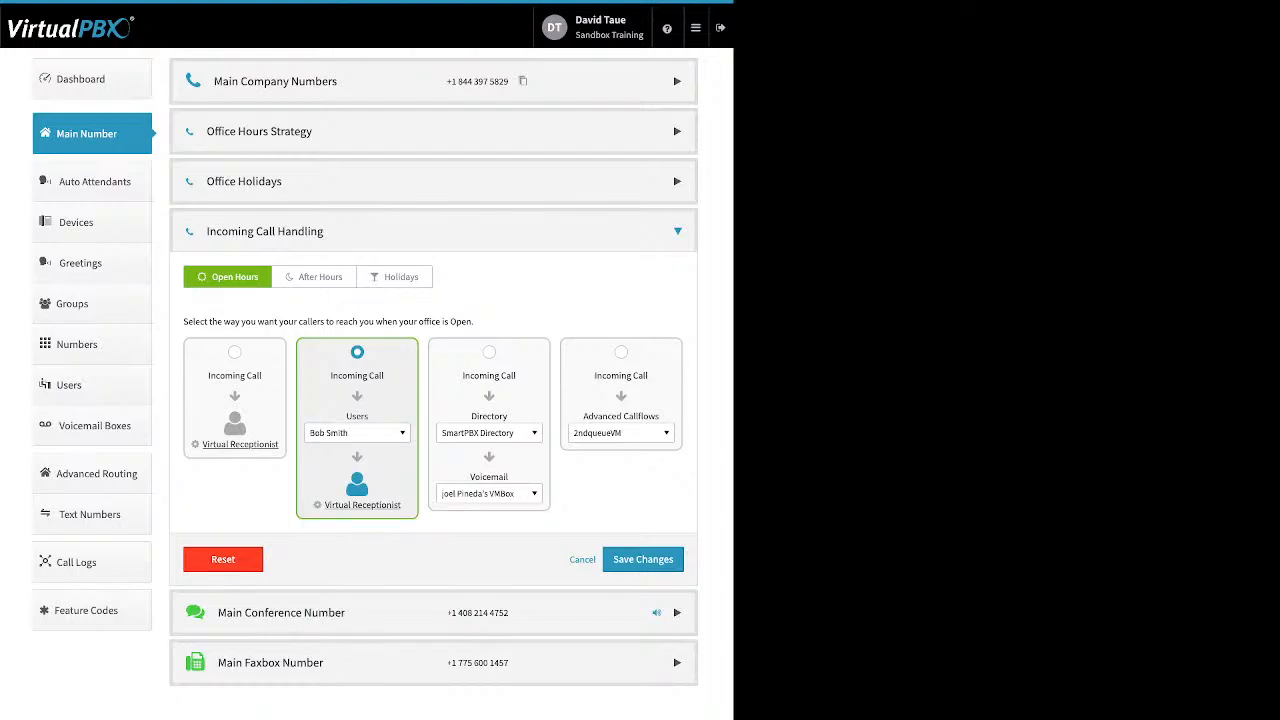
{"action": "left_click", "coordinate": [489, 352]}
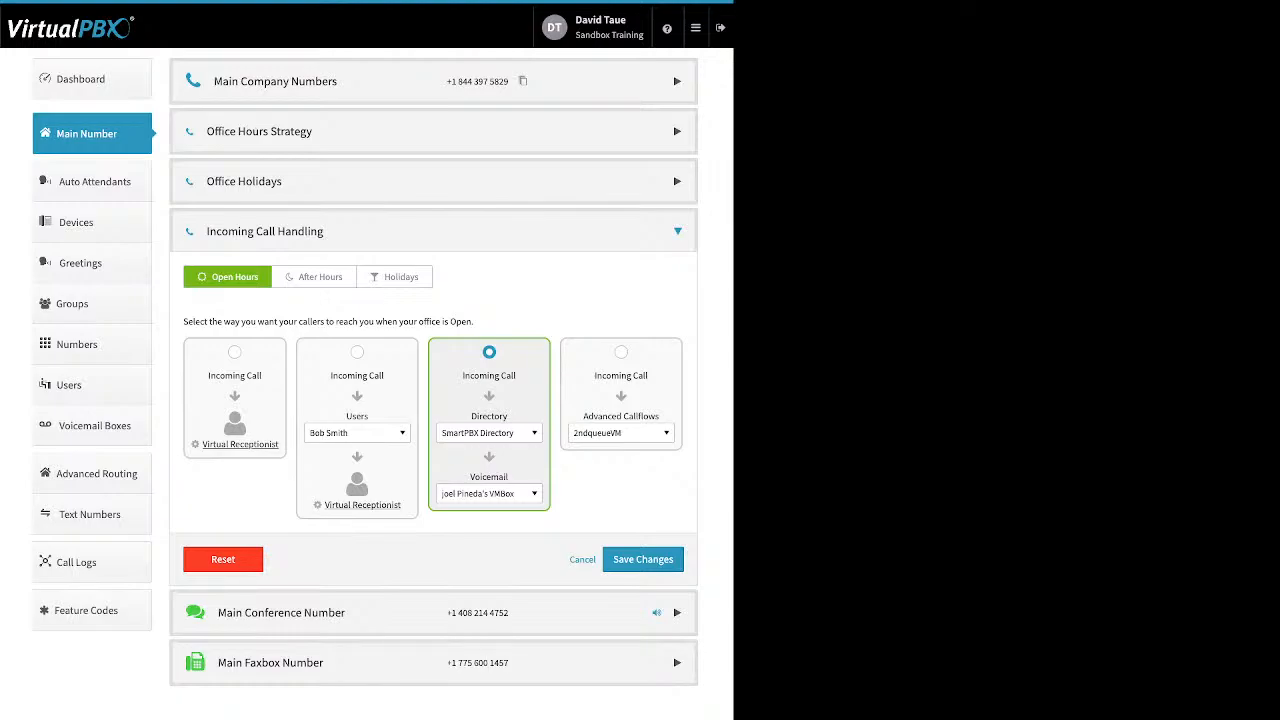
- Compare After Hours and Holidays handling, then route Open Hours calls to the Virtual Receptionist
{"action": "left_click", "coordinate": [320, 276]}
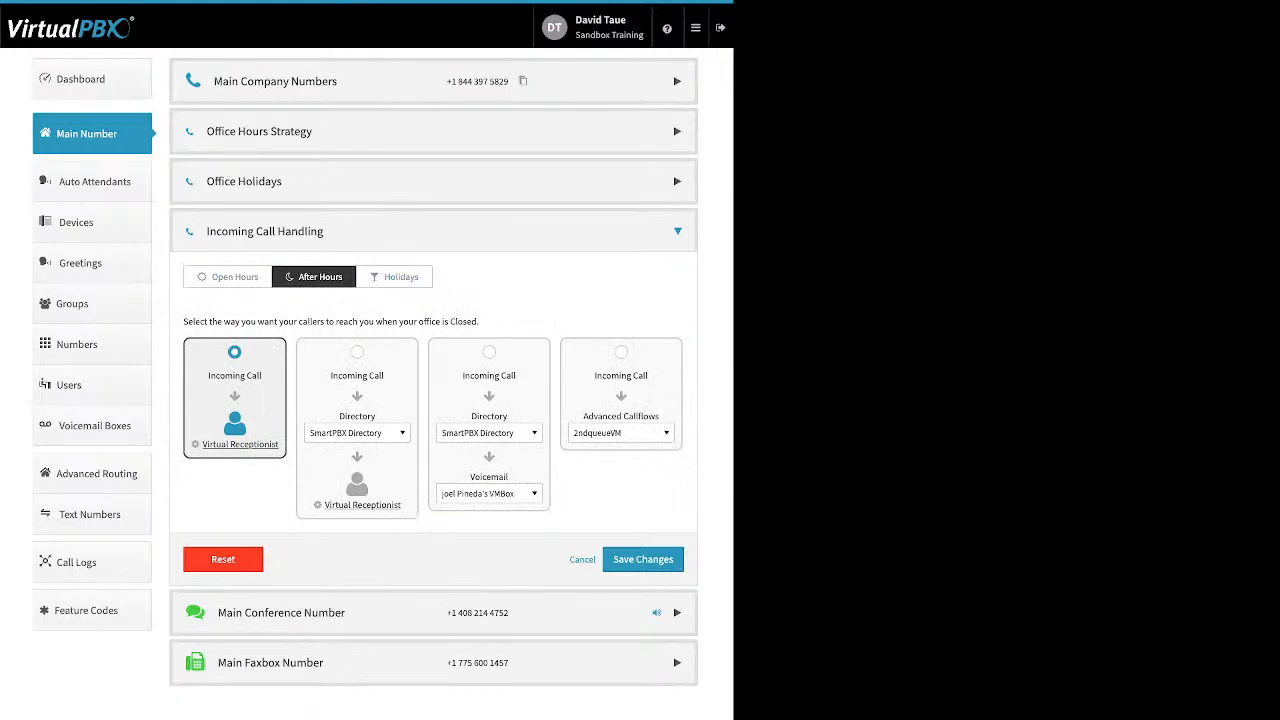
{"action": "left_click", "coordinate": [400, 276]}
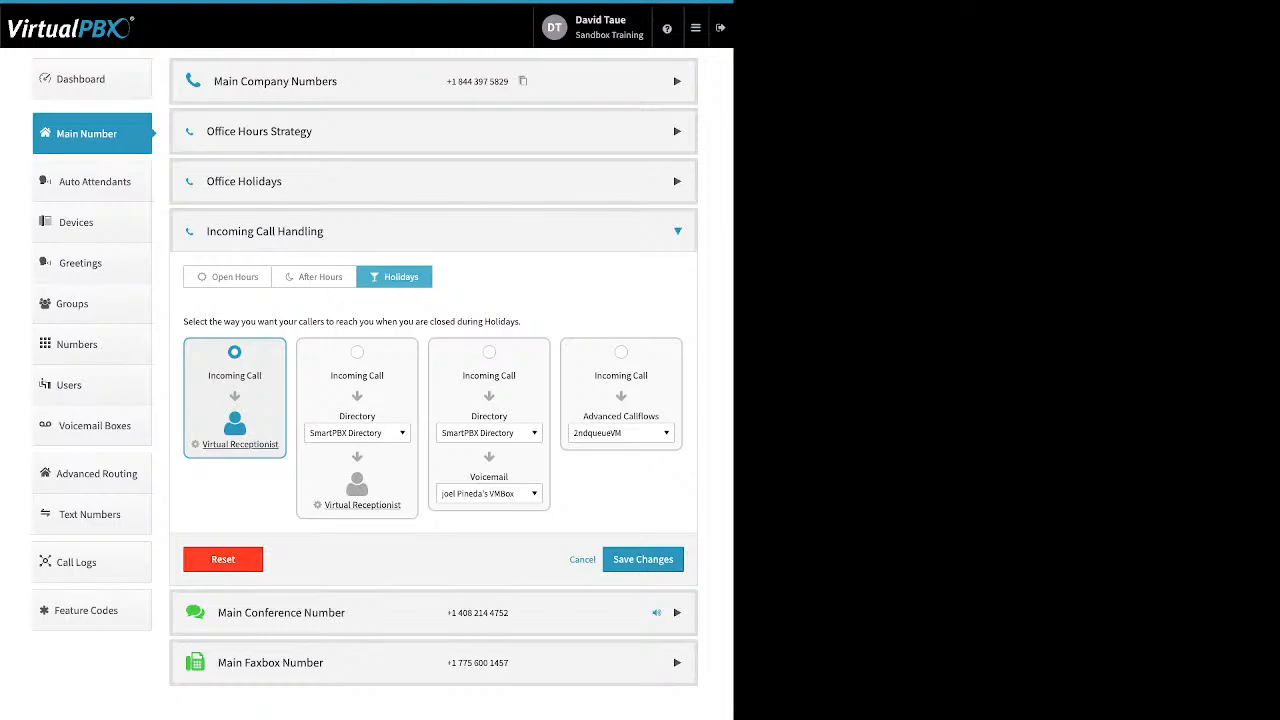
{"action": "left_click", "coordinate": [228, 277]}
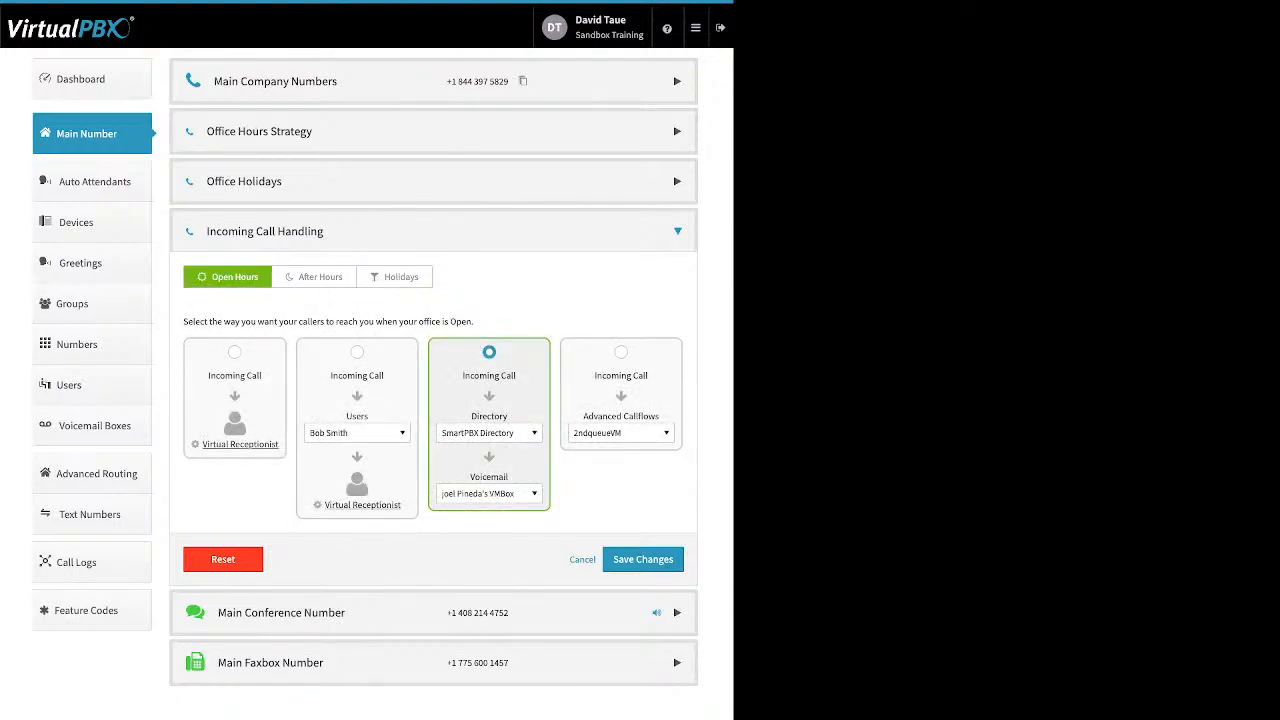
{"action": "left_click", "coordinate": [235, 352]}
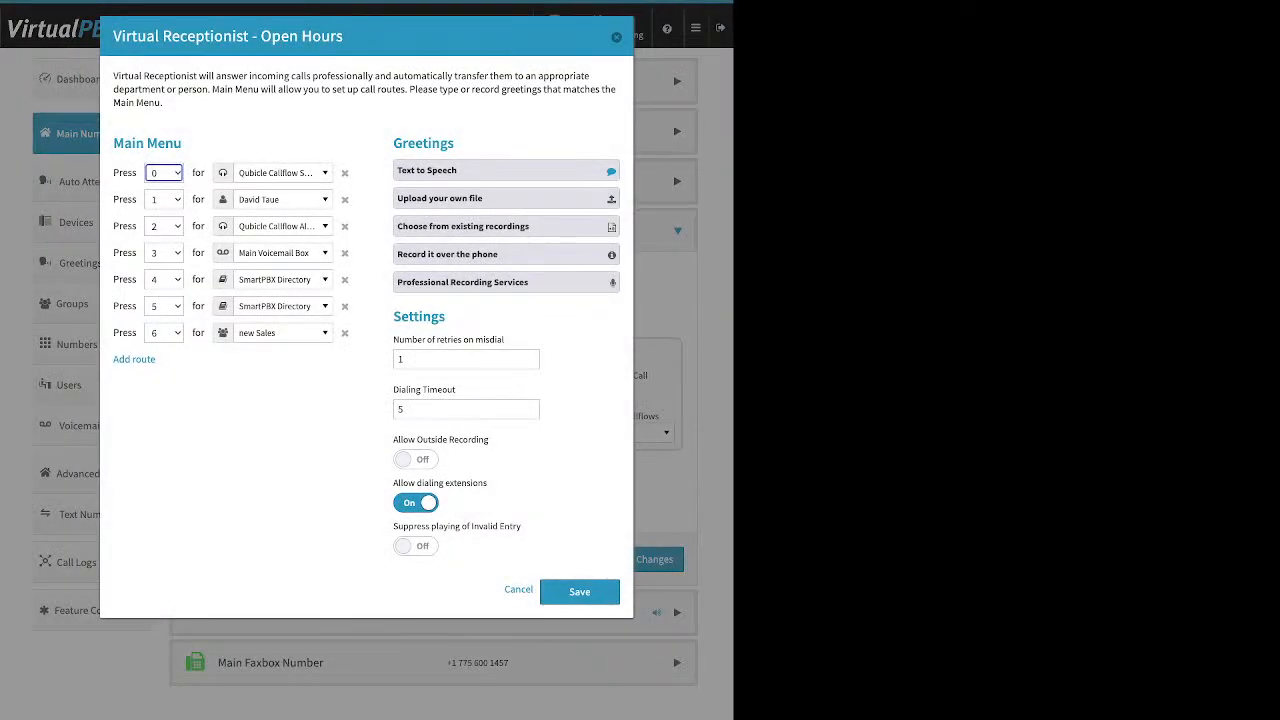
- Add an eighth Open Hours main-menu route, with the Default option going to SmartPBX Directory
{"action": "left_click_drag", "start_coordinate": [184, 143], "coordinate": [112, 143]}
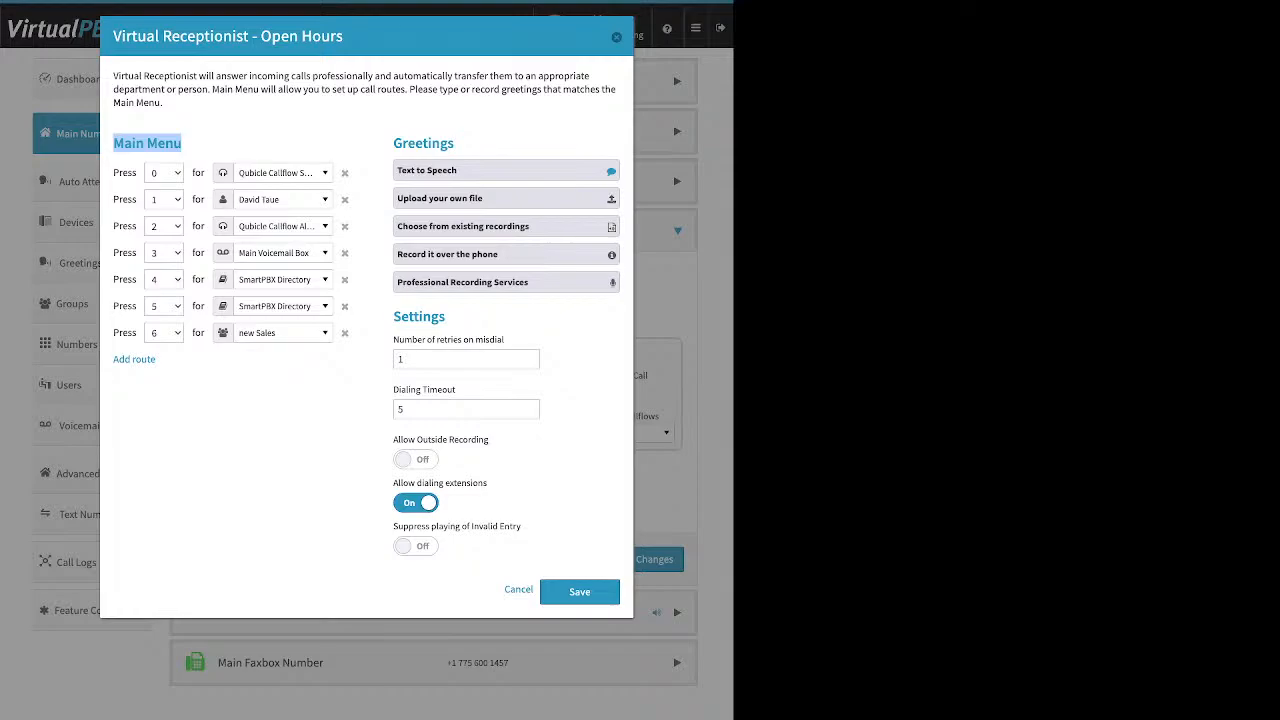
{"action": "left_click", "coordinate": [212, 145]}
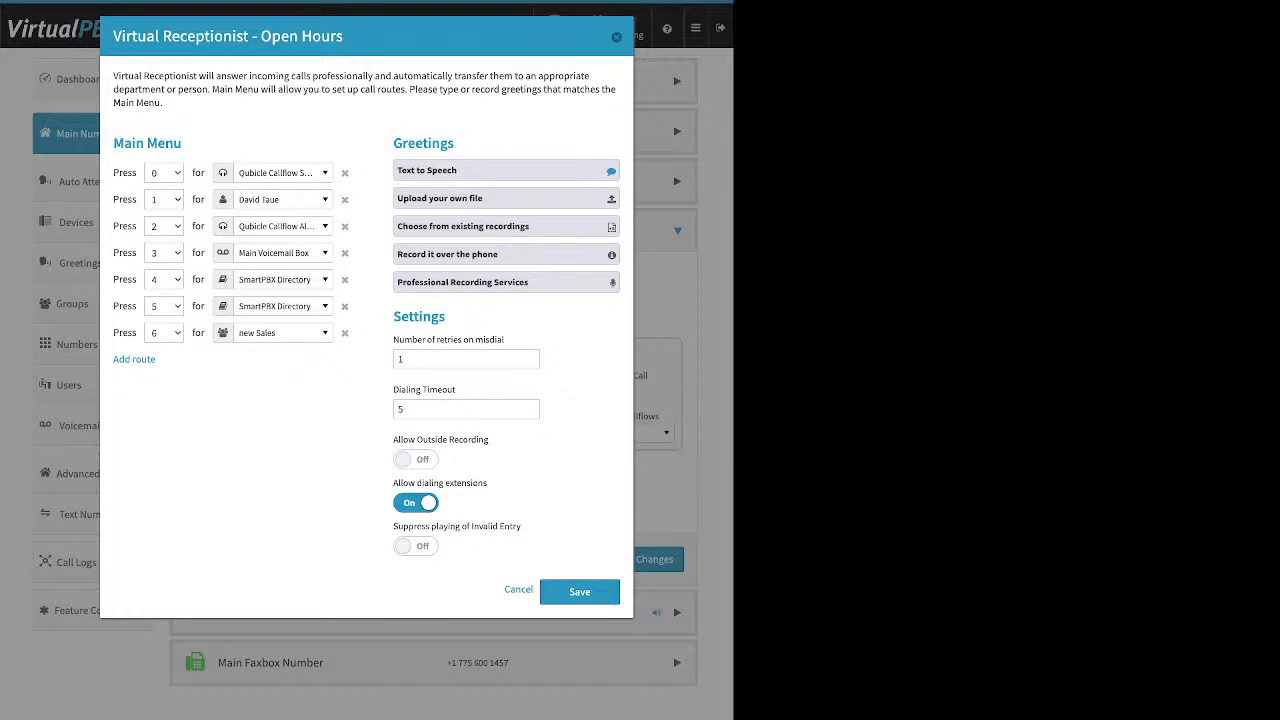
{"action": "left_click_drag", "start_coordinate": [157, 360], "coordinate": [112, 360]}
{"action": "left_click", "coordinate": [134, 359]}
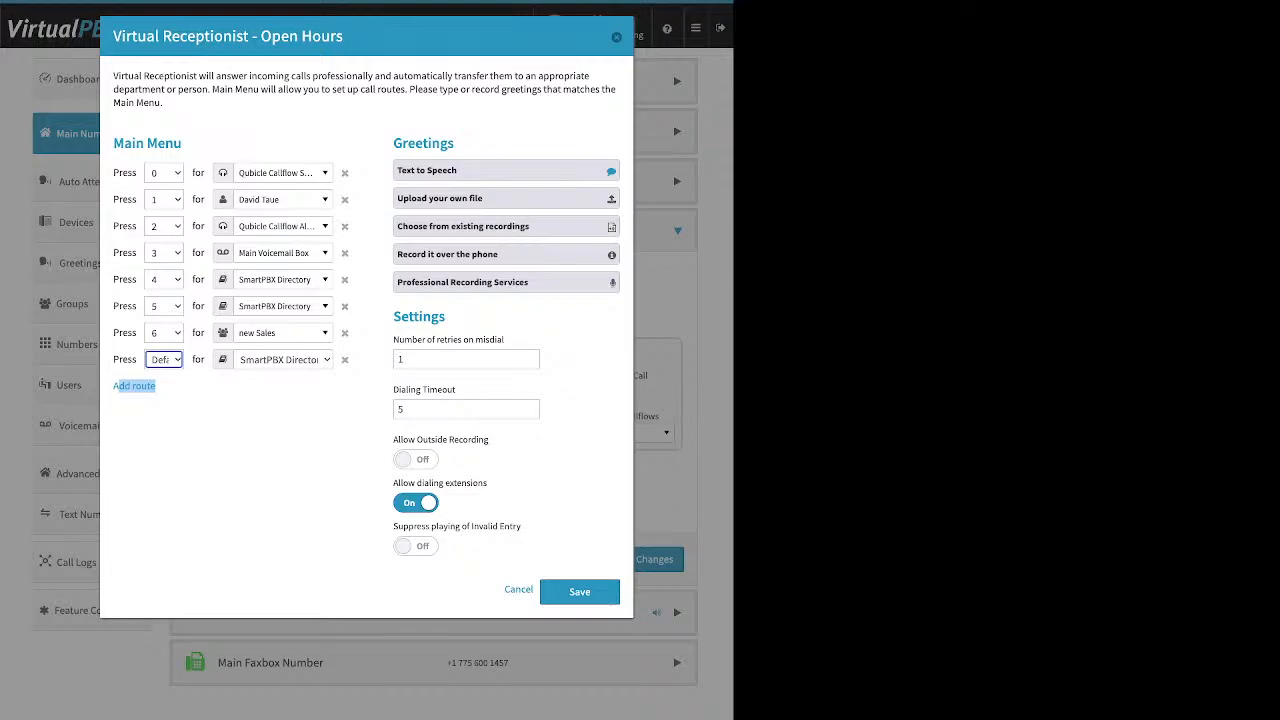
{"action": "left_click", "coordinate": [283, 173]}
{"action": "scroll", "coordinate": [290, 325], "scroll_direction": "up", "scroll_amount": 10}
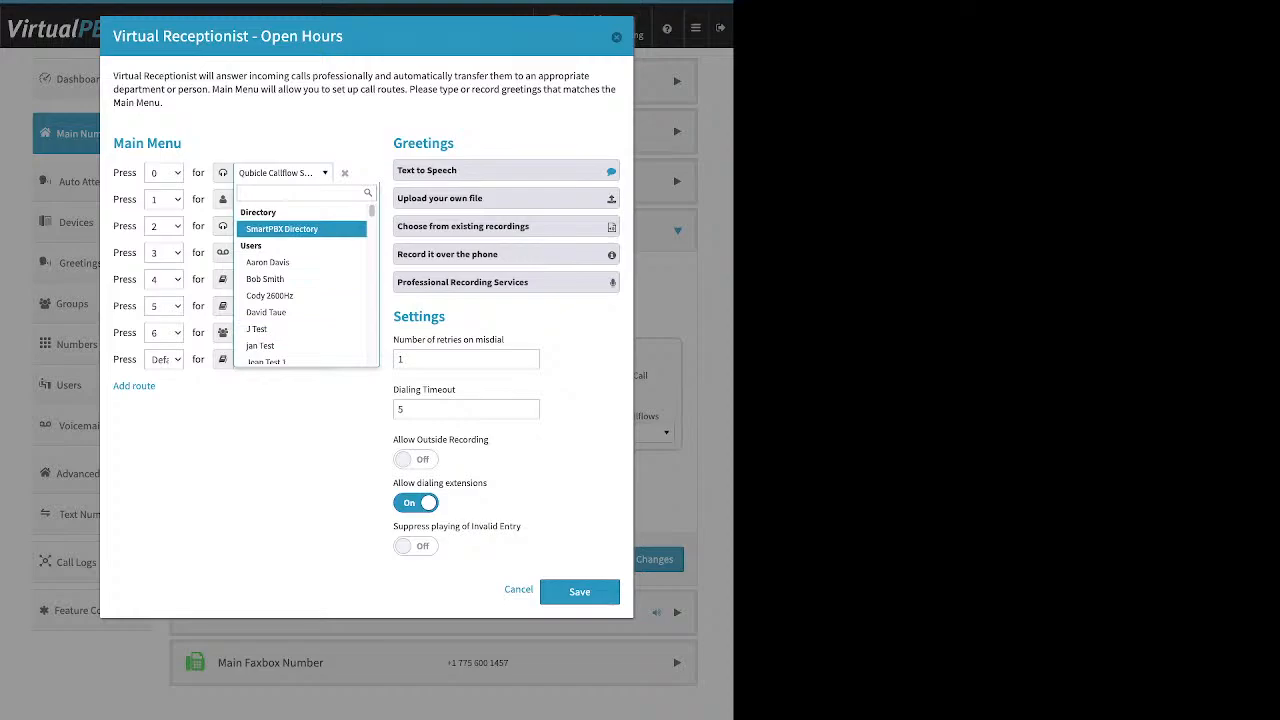
{"action": "scroll", "coordinate": [300, 310], "scroll_direction": "down", "scroll_amount": 5}
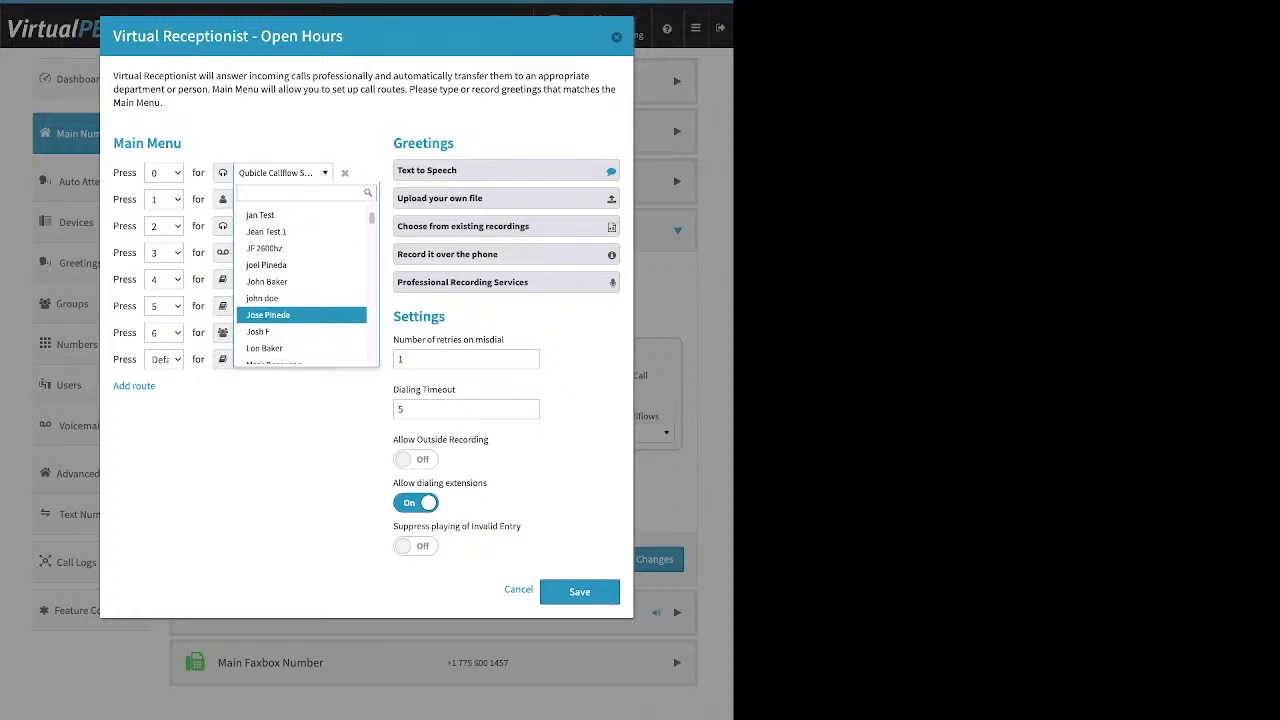
{"action": "scroll", "coordinate": [300, 310], "scroll_direction": "down", "scroll_amount": 4}
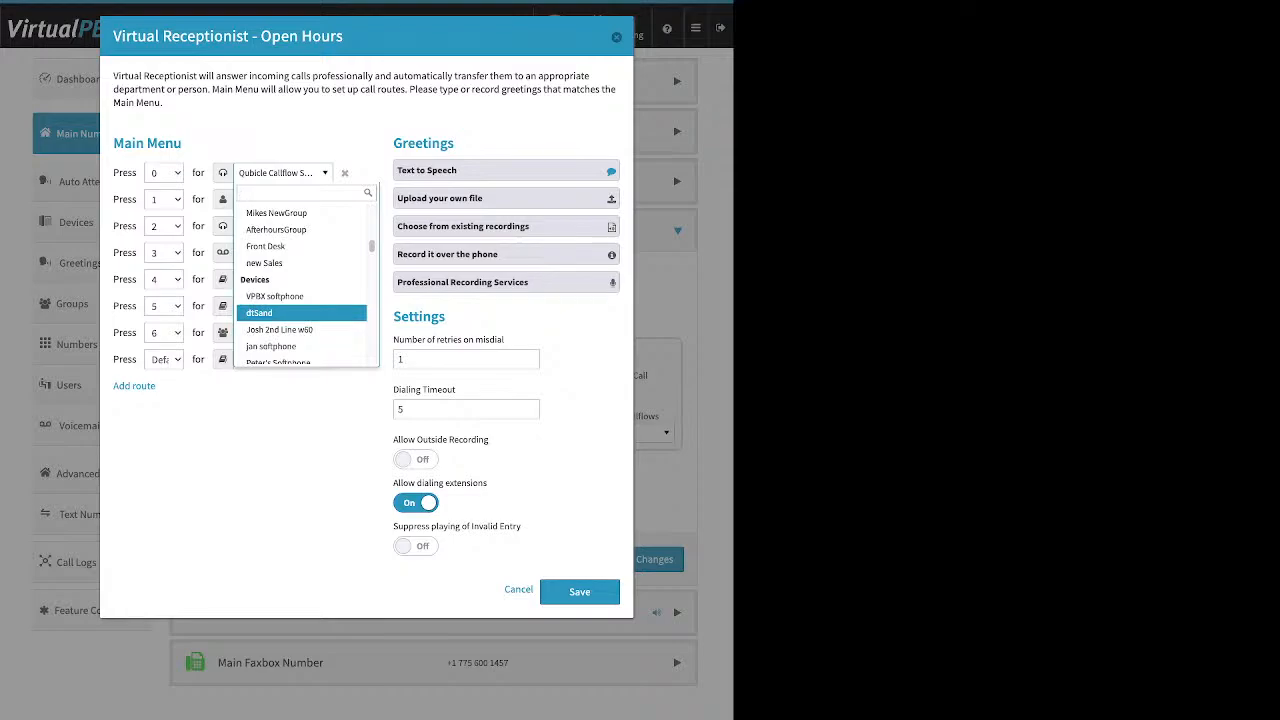
{"action": "scroll", "coordinate": [300, 290], "scroll_direction": "down", "scroll_amount": 5}
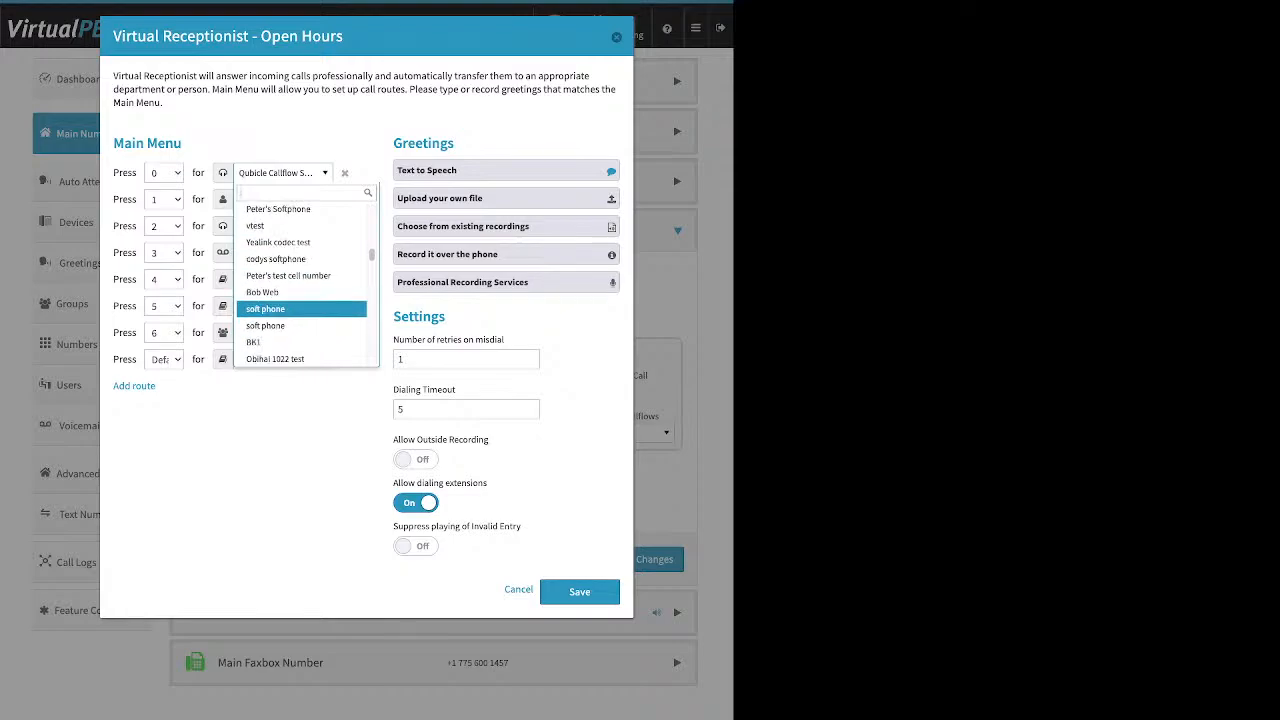
{"action": "scroll", "coordinate": [300, 308], "scroll_direction": "down", "scroll_amount": 1}
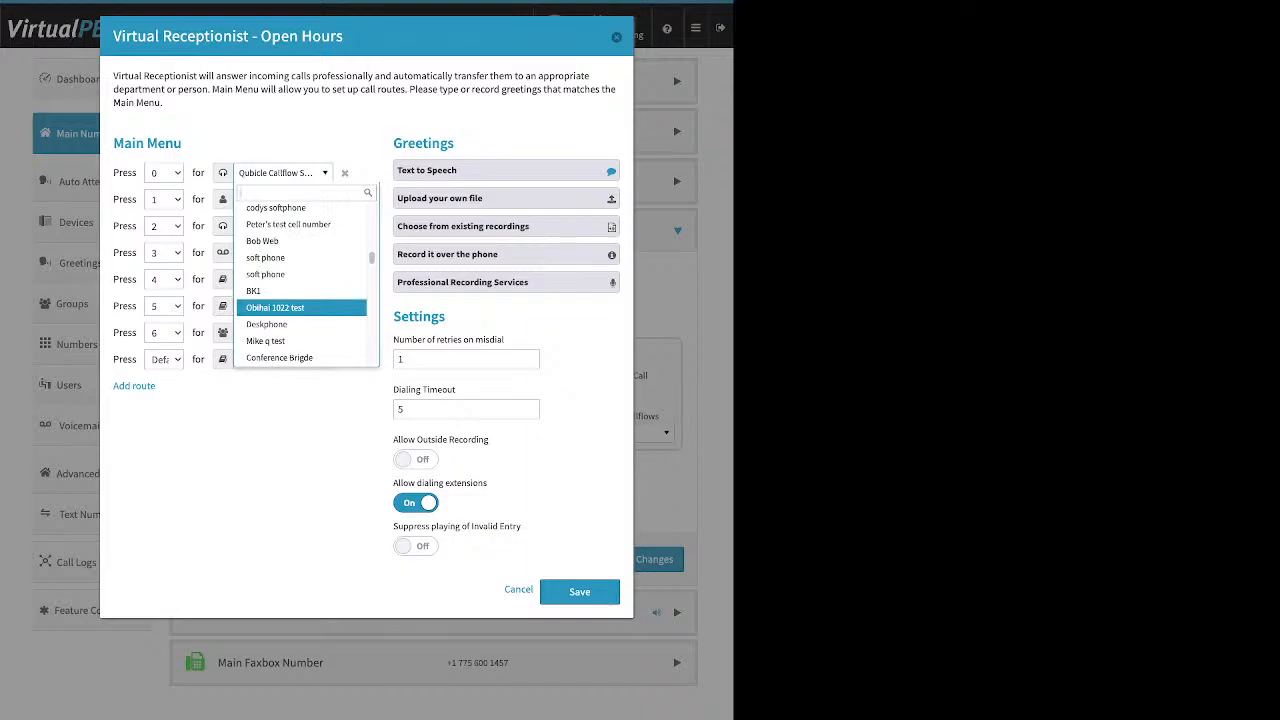
{"action": "scroll", "coordinate": [300, 316], "scroll_direction": "down", "scroll_amount": 1}
{"action": "scroll", "coordinate": [300, 308], "scroll_direction": "down", "scroll_amount": 5}
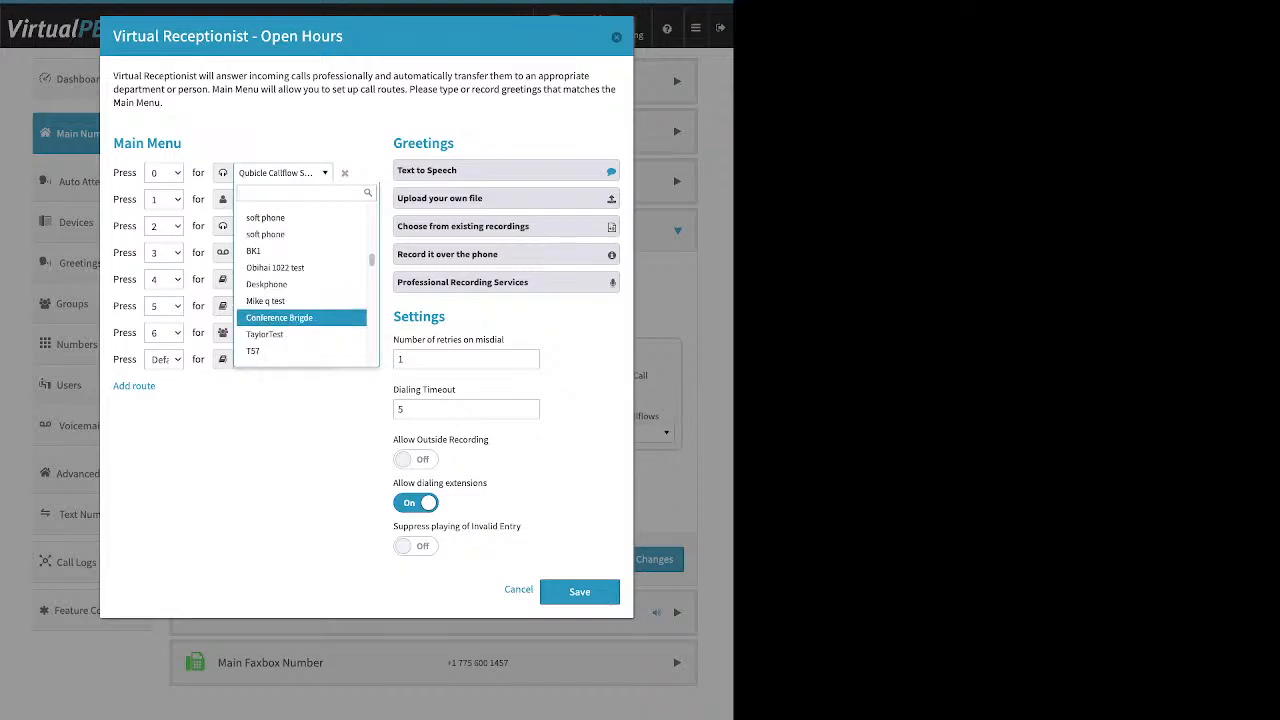
{"action": "scroll", "coordinate": [300, 308], "scroll_direction": "down", "scroll_amount": 6}
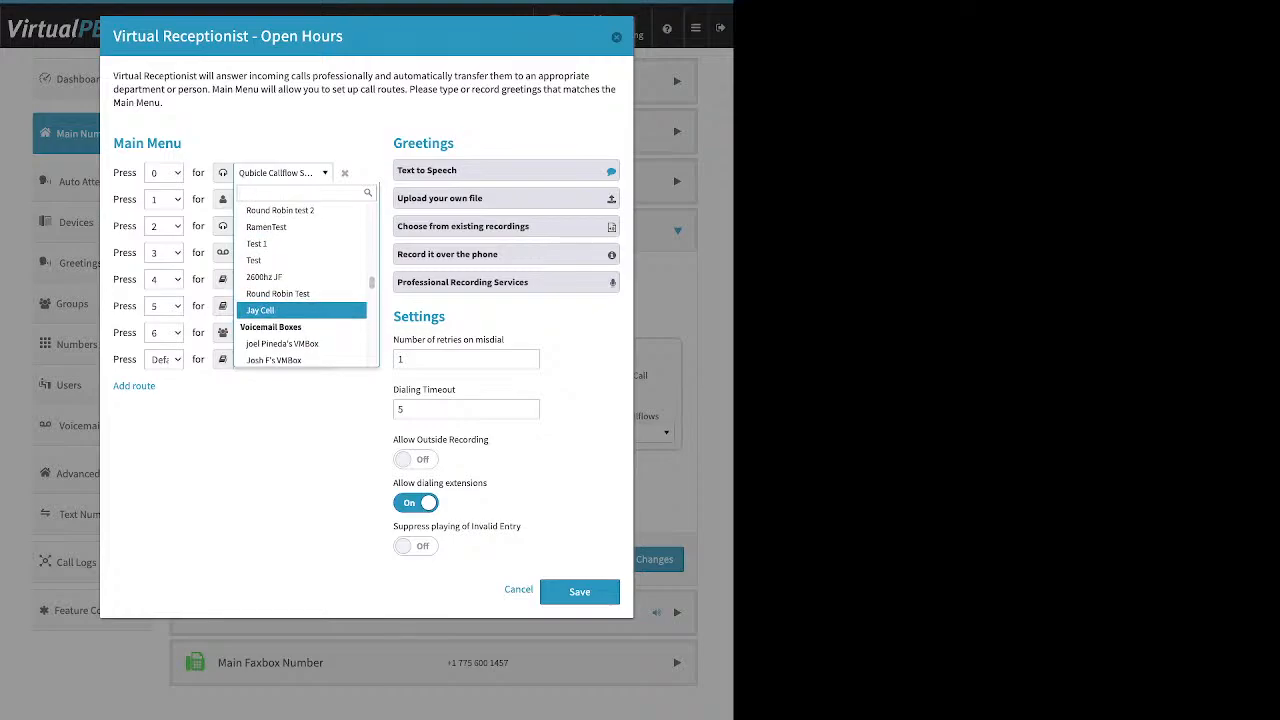
{"action": "scroll", "coordinate": [300, 310], "scroll_direction": "down", "scroll_amount": 3}
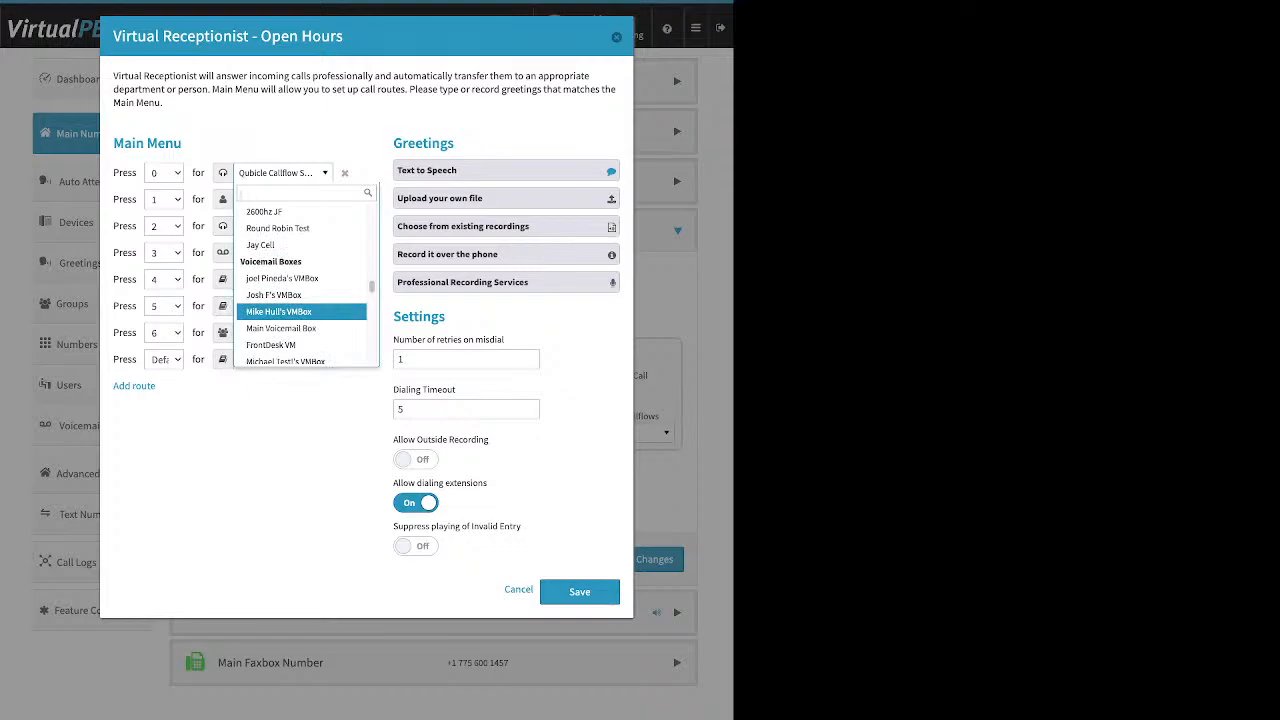
{"action": "scroll", "coordinate": [300, 312], "scroll_direction": "down", "scroll_amount": 10}
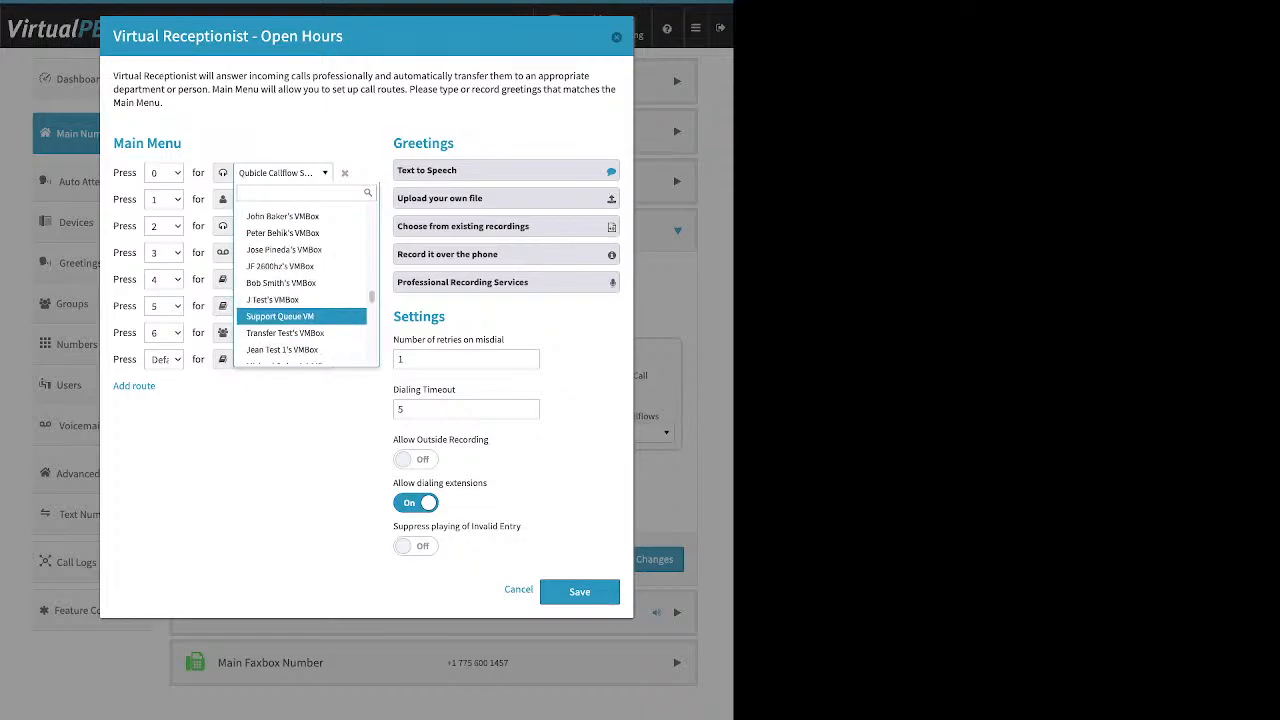
{"action": "scroll", "coordinate": [300, 300], "scroll_direction": "down", "scroll_amount": 2}
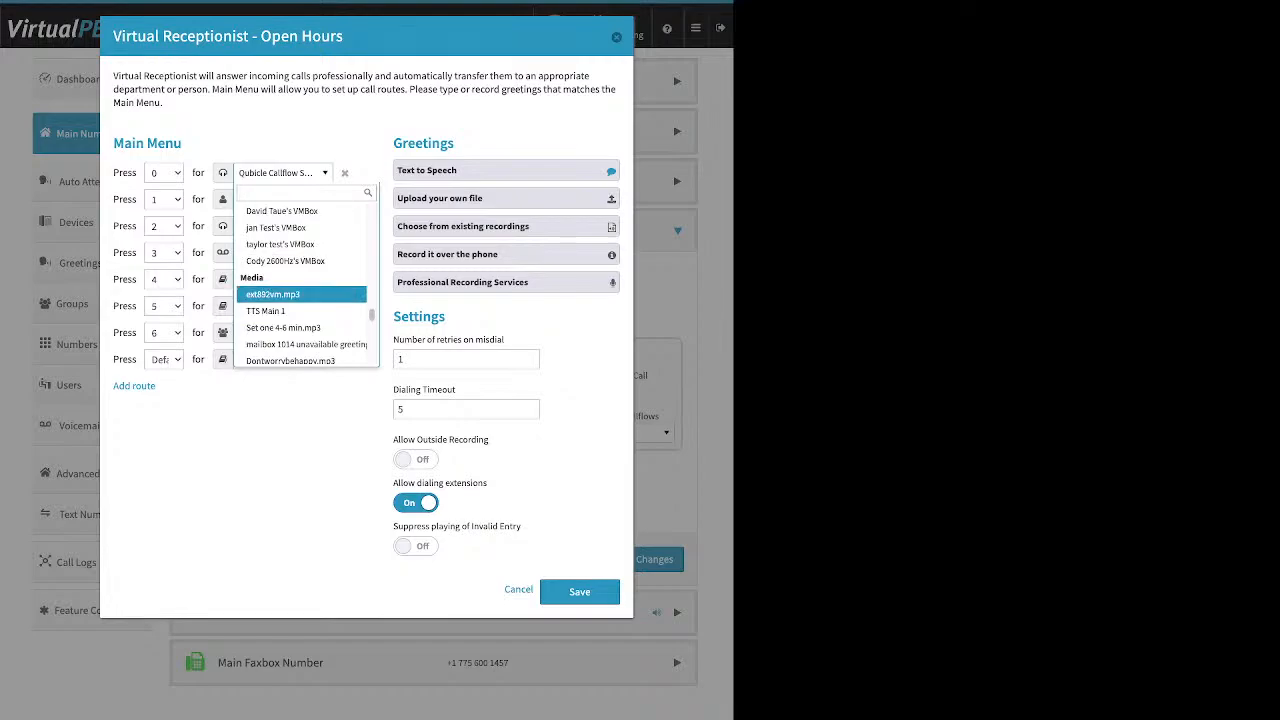
{"action": "scroll", "coordinate": [300, 298], "scroll_direction": "down", "scroll_amount": 1}
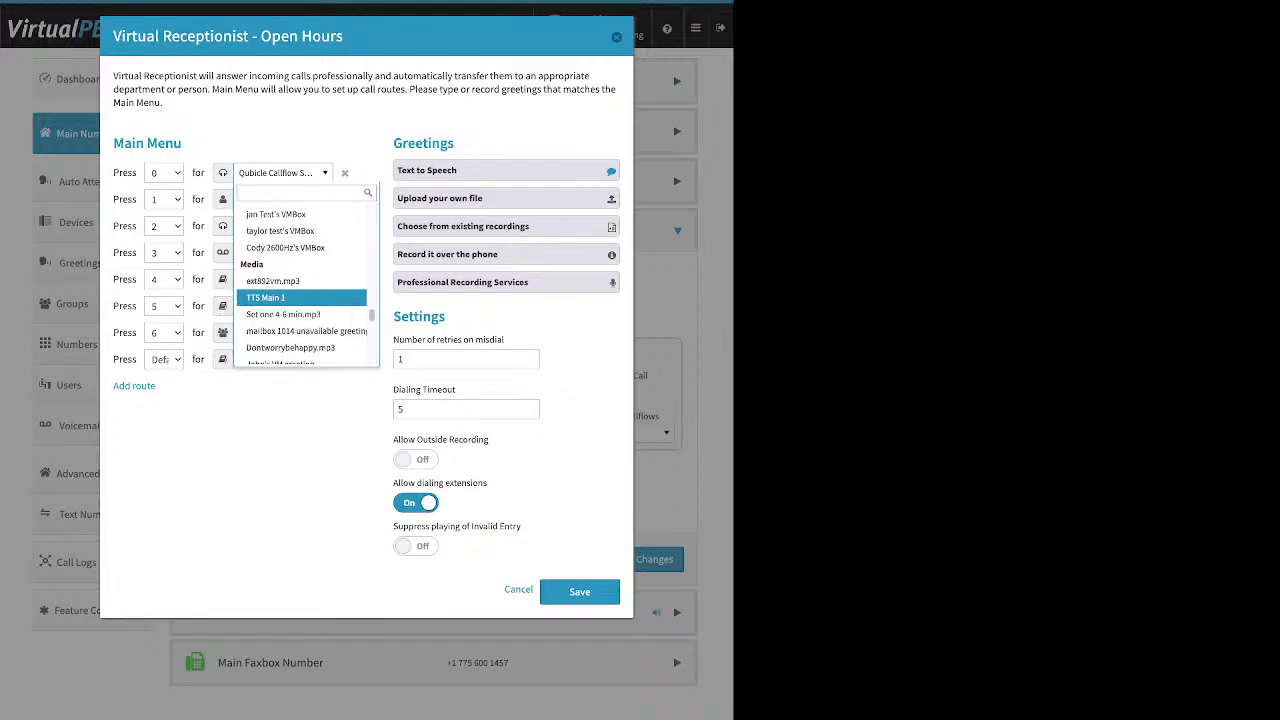
{"action": "scroll", "coordinate": [300, 290], "scroll_direction": "down", "scroll_amount": 8}
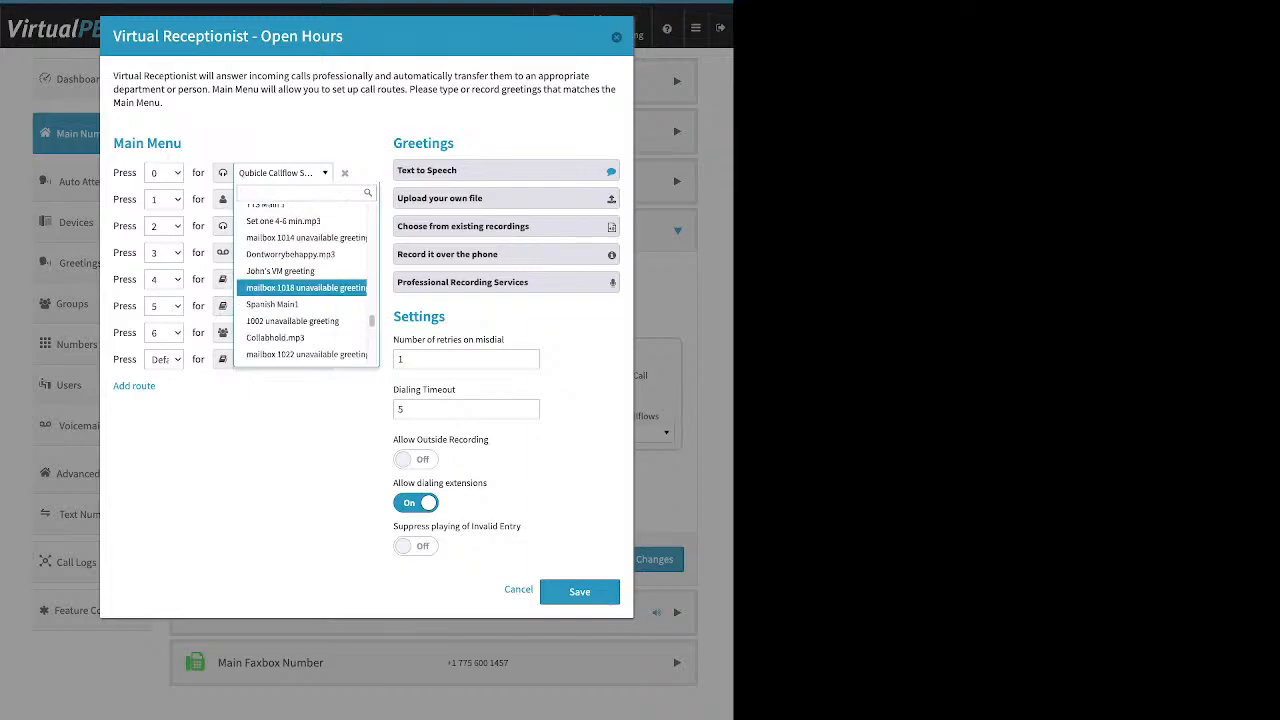
{"action": "scroll", "coordinate": [300, 290], "scroll_direction": "down", "scroll_amount": 10}
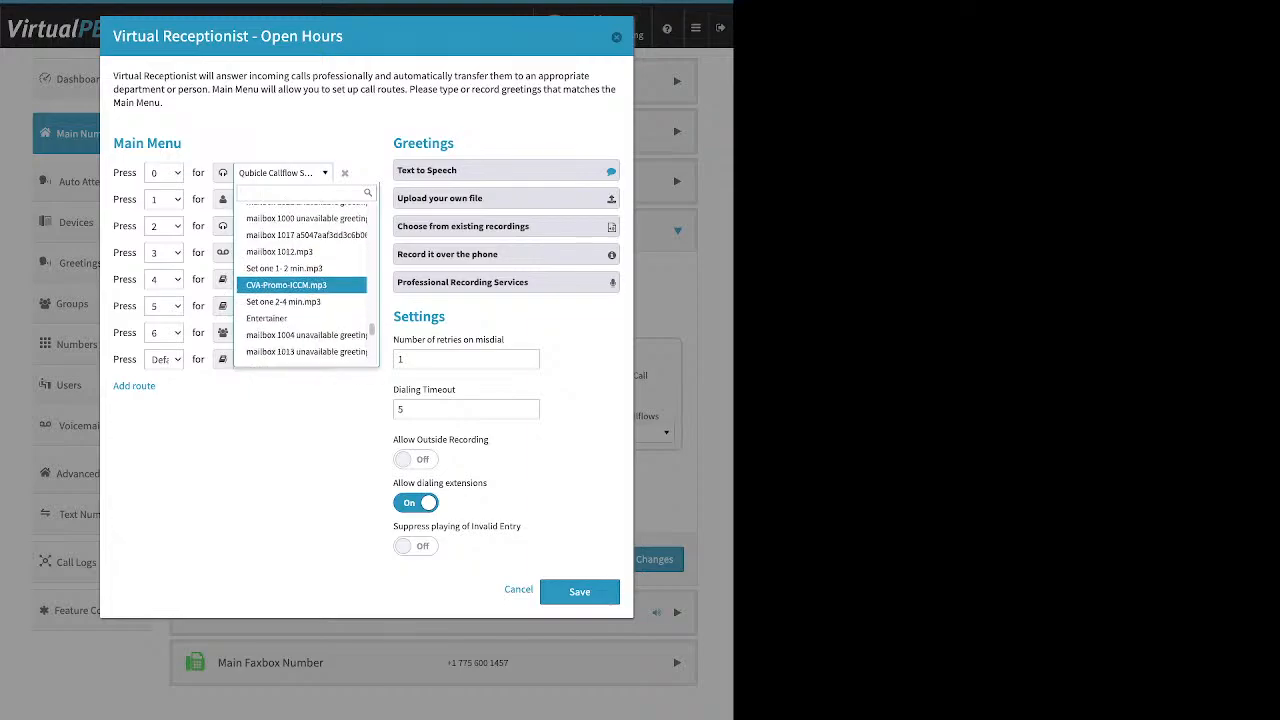
{"action": "scroll", "coordinate": [300, 294], "scroll_direction": "down", "scroll_amount": 4}
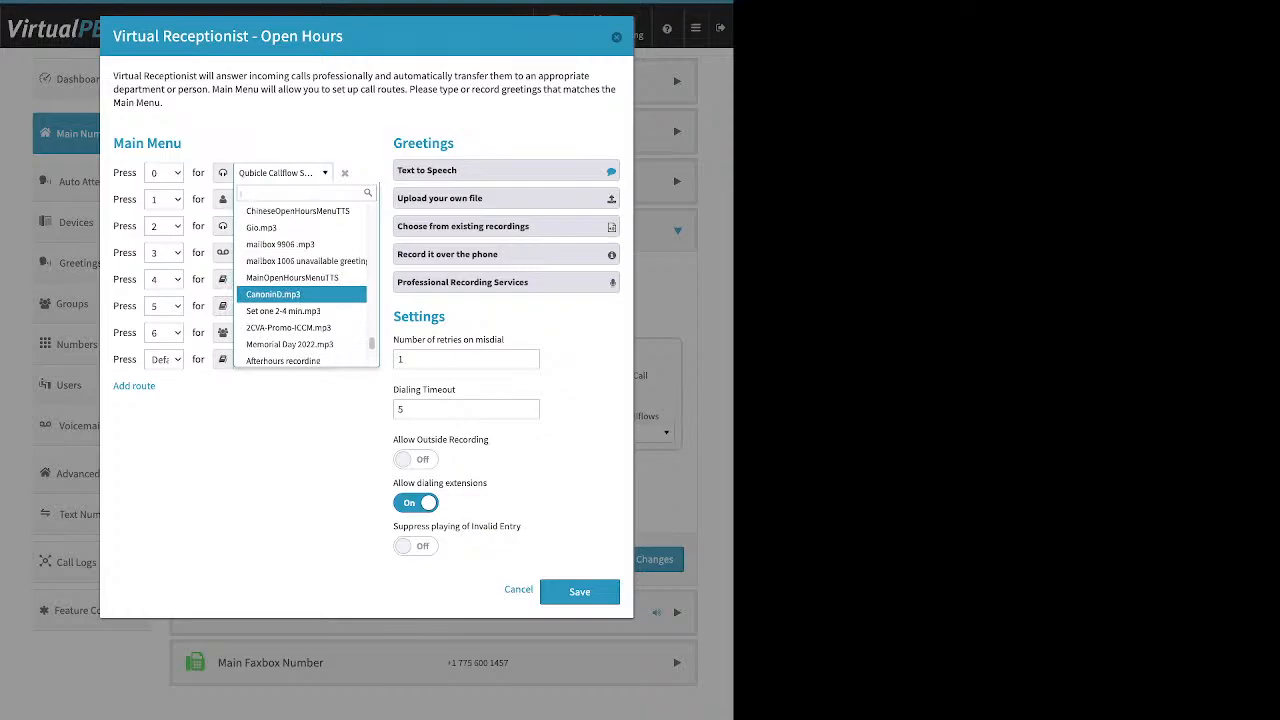
{"action": "scroll", "coordinate": [300, 290], "scroll_direction": "down", "scroll_amount": 10}
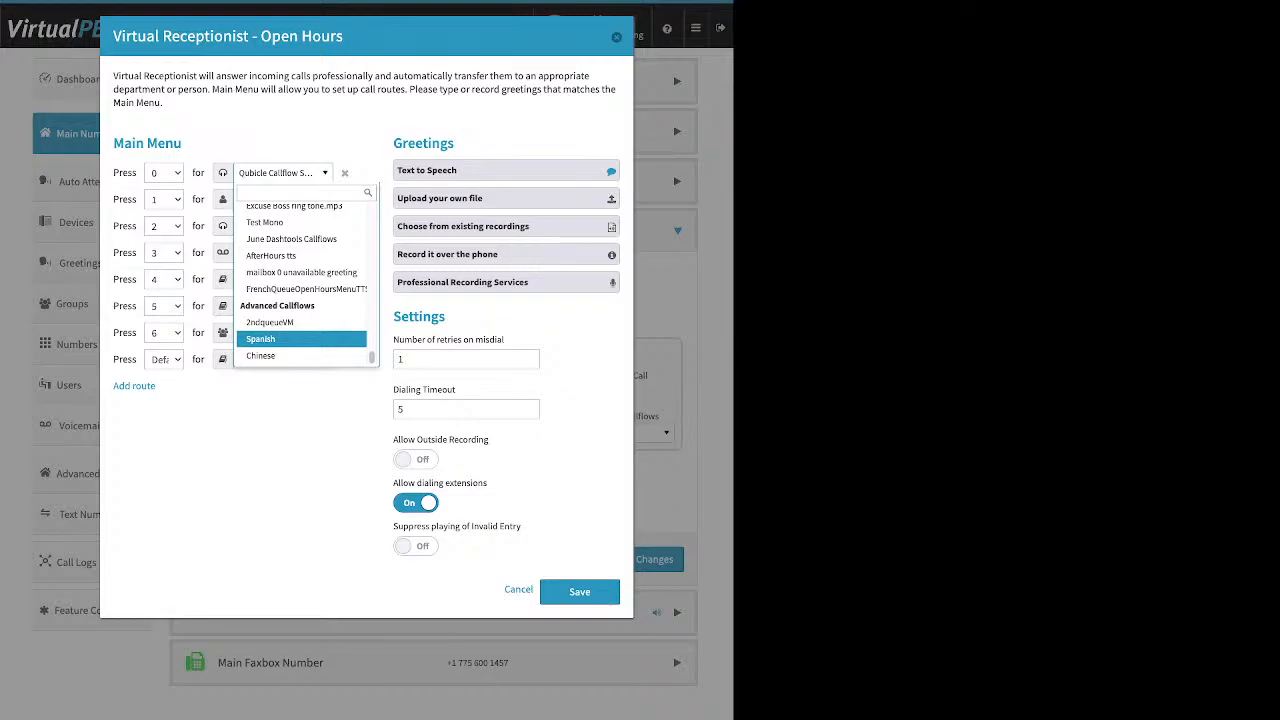
{"action": "scroll", "coordinate": [300, 326], "scroll_direction": "up", "scroll_amount": 2}
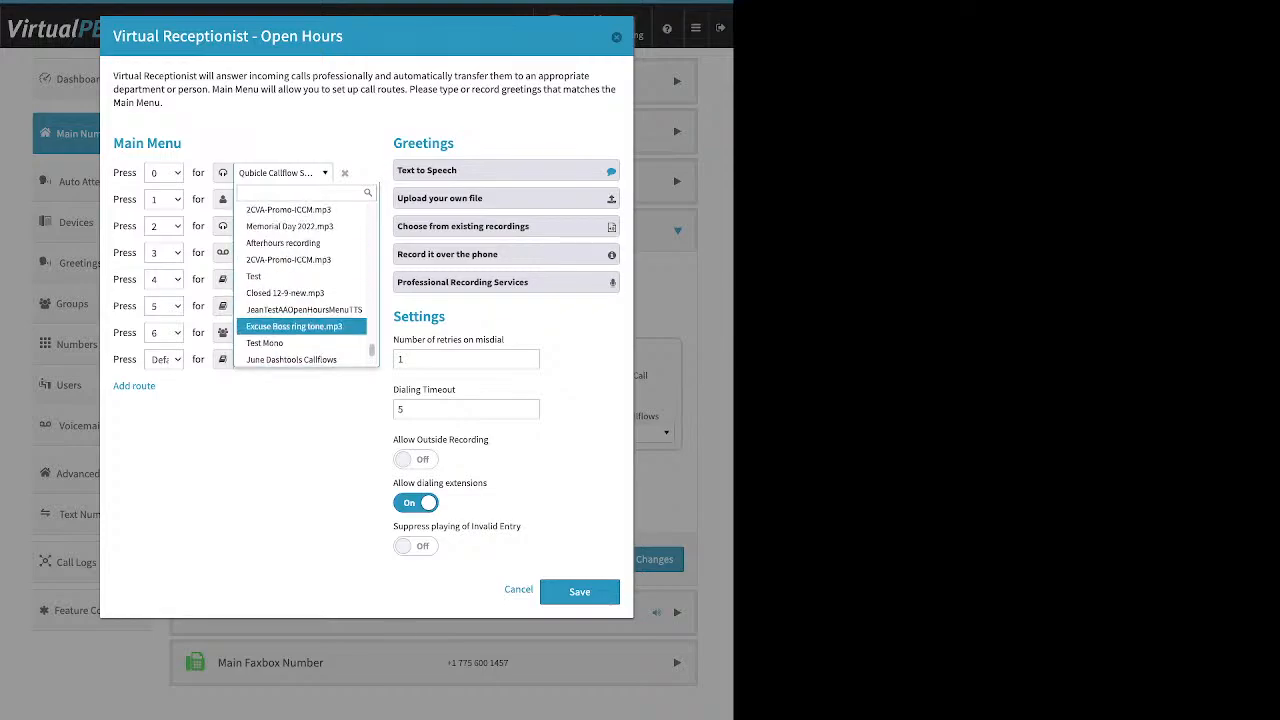
{"action": "scroll", "coordinate": [300, 326], "scroll_direction": "up", "scroll_amount": 5}
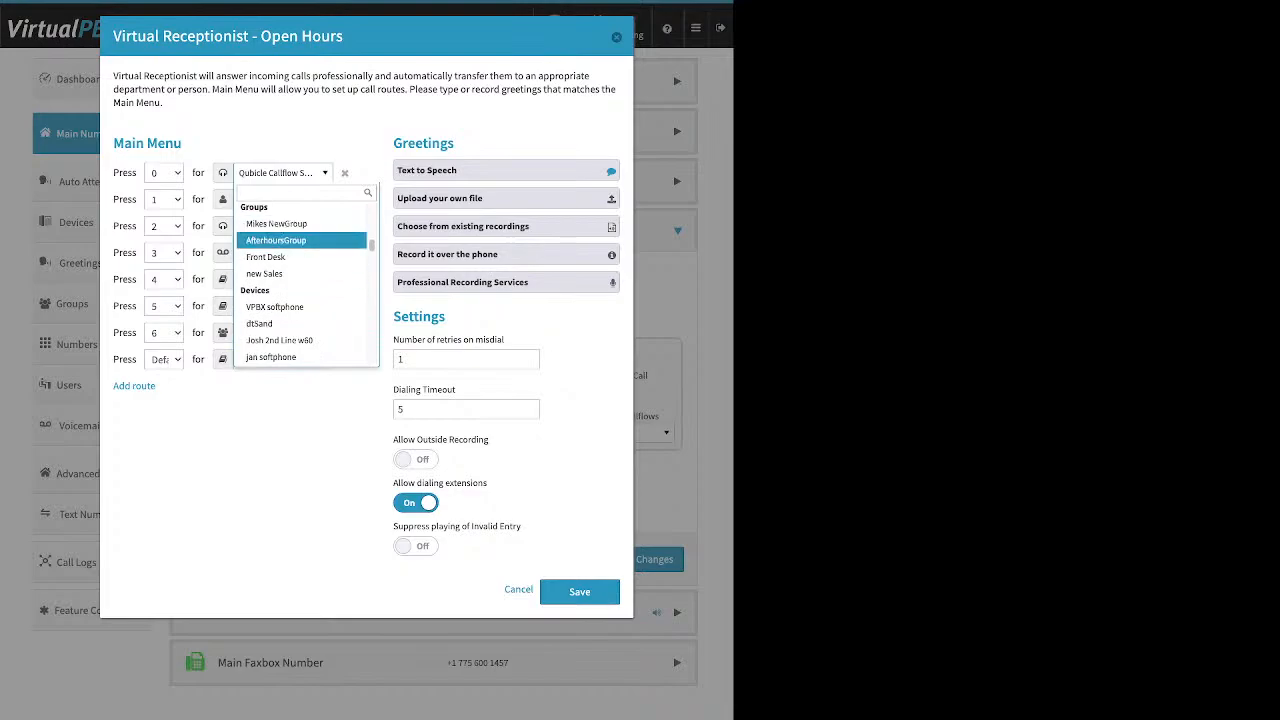
{"action": "scroll", "coordinate": [300, 280], "scroll_direction": "up", "scroll_amount": 2}
{"action": "scroll", "coordinate": [300, 253], "scroll_direction": "up", "scroll_amount": 3}
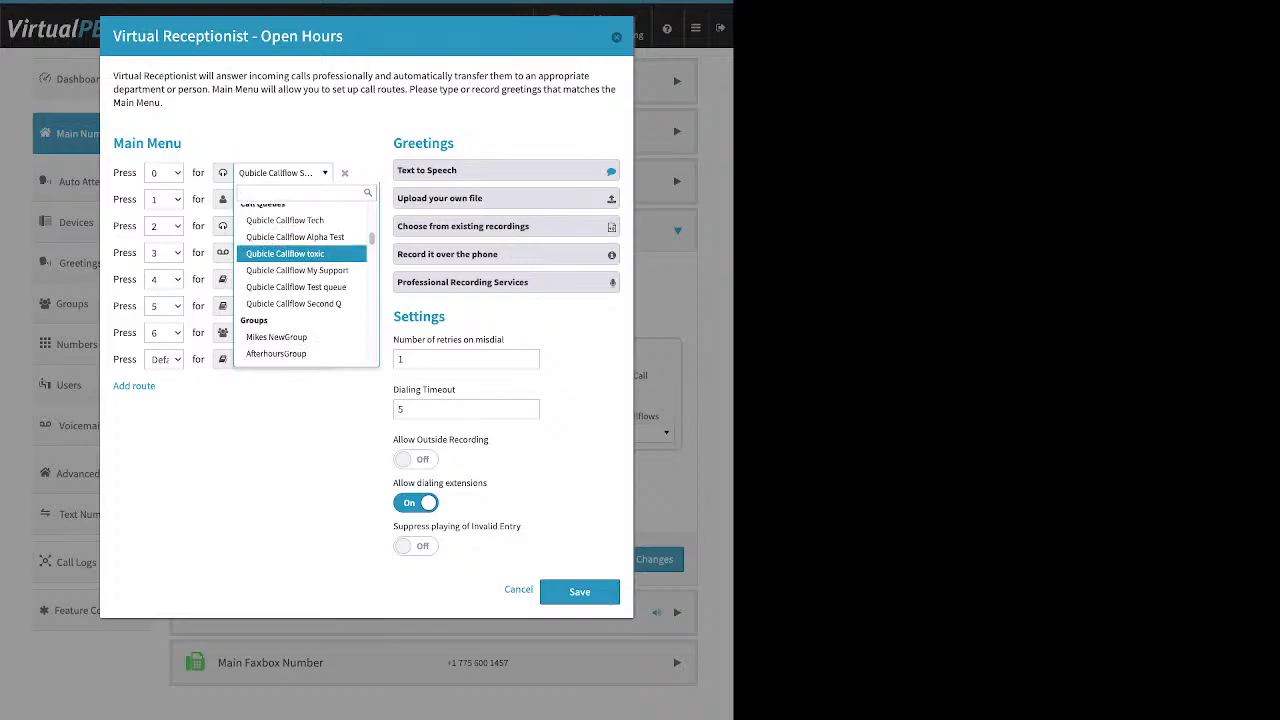
{"action": "scroll", "coordinate": [300, 280], "scroll_direction": "down", "scroll_amount": 1}
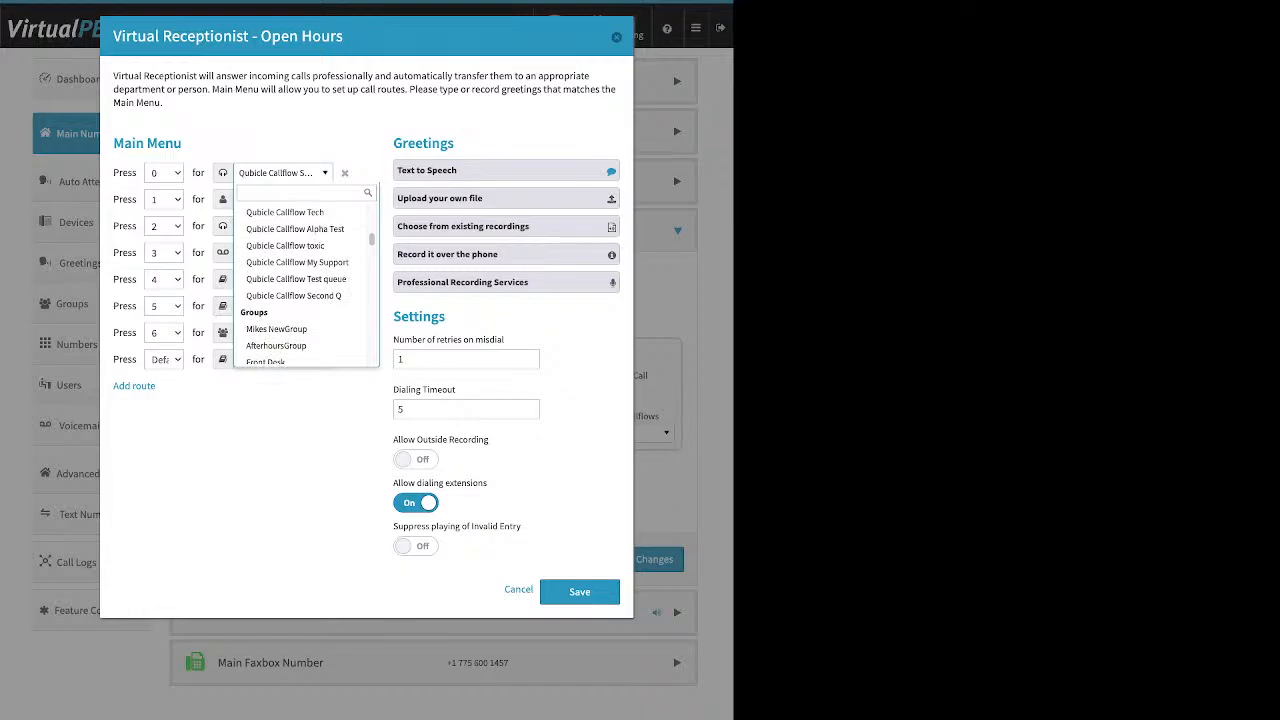
{"action": "key", "text": "Escape"}
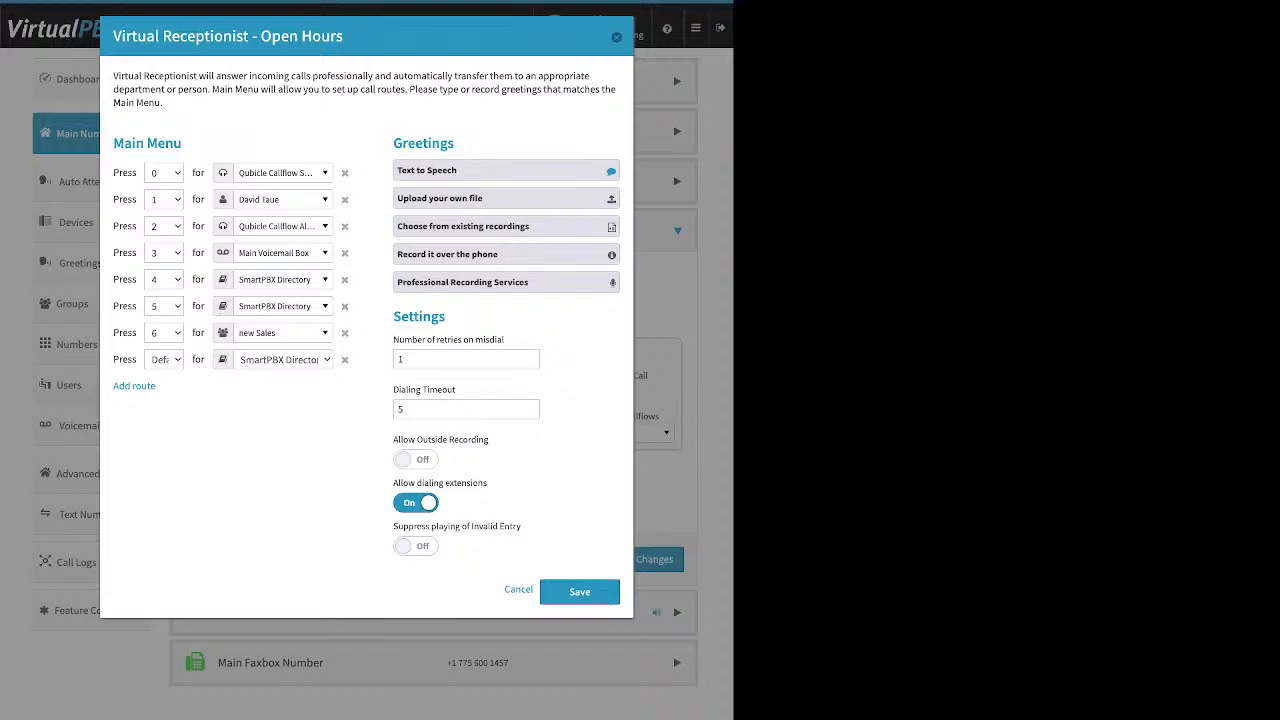
- Review the Open Hours main-menu routes and bring up its text-to-speech greeting editor
{"action": "left_click_drag", "start_coordinate": [454, 143], "coordinate": [402, 143]}
{"action": "left_click", "coordinate": [422, 143]}
{"action": "left_click", "coordinate": [480, 170]}
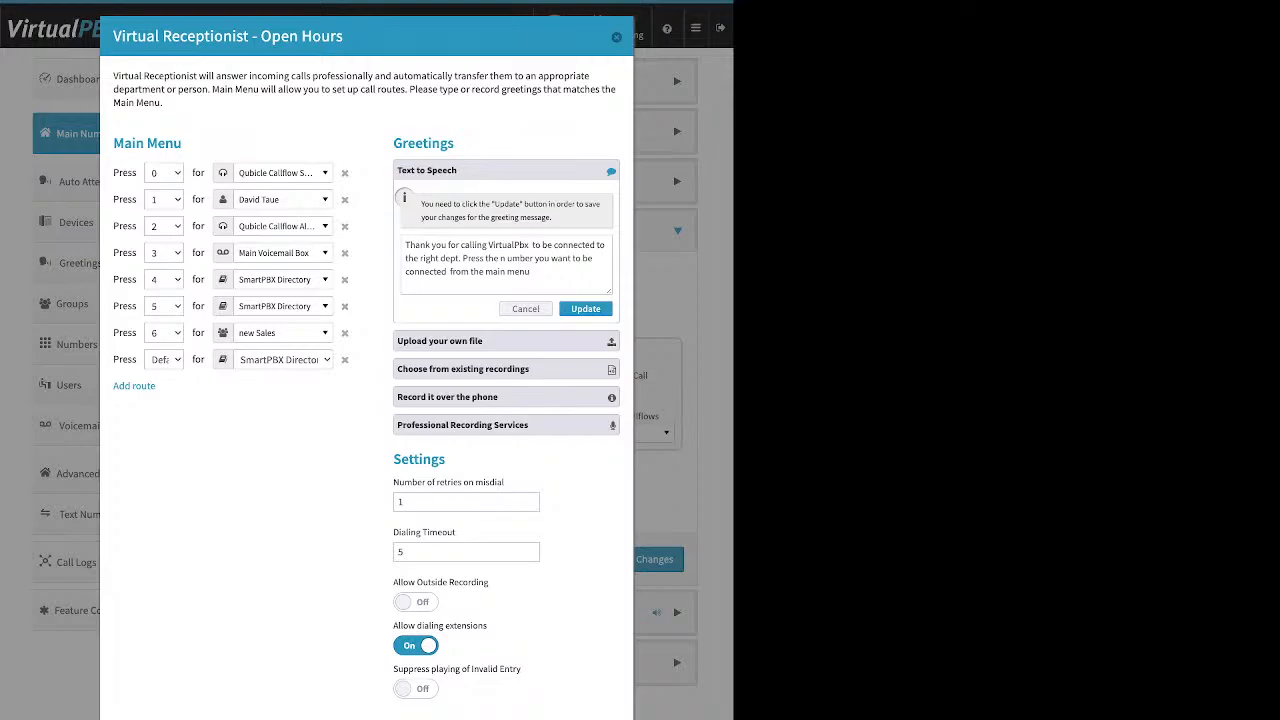
- Append 'Have a great day' to the end of the Open Hours text-to-speech greeting
{"action": "left_click_drag", "start_coordinate": [405, 245], "coordinate": [530, 271]}
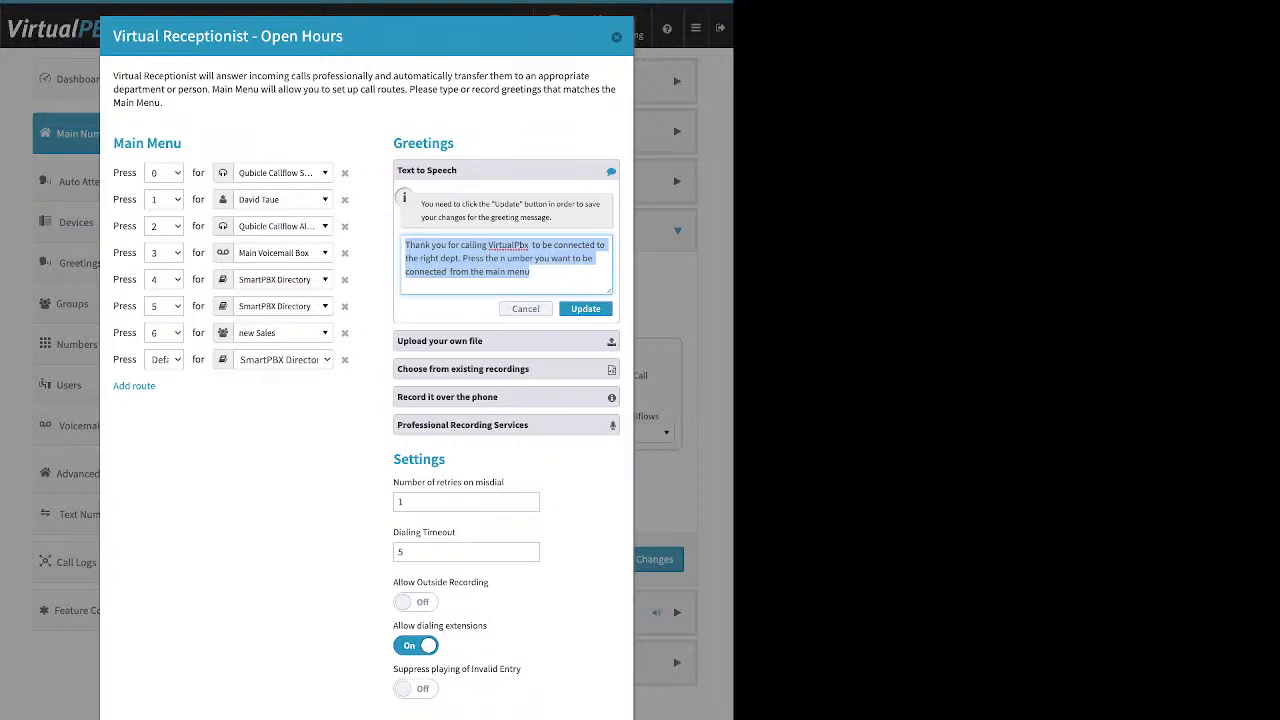
{"action": "left_click", "coordinate": [450, 271]}
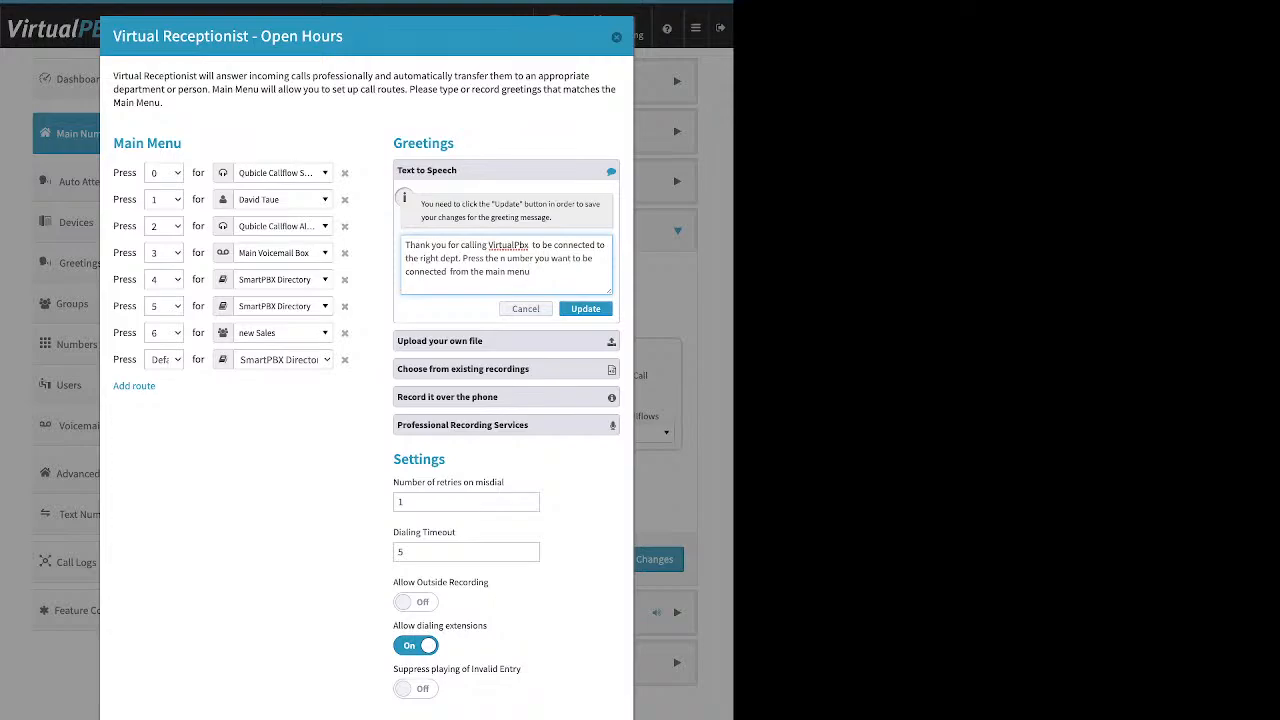
{"action": "type", "text": "Have a great day"}
- Step through Upload your own file and existing recordings to the Record it over the phone instructions
{"action": "left_click", "coordinate": [480, 341]}
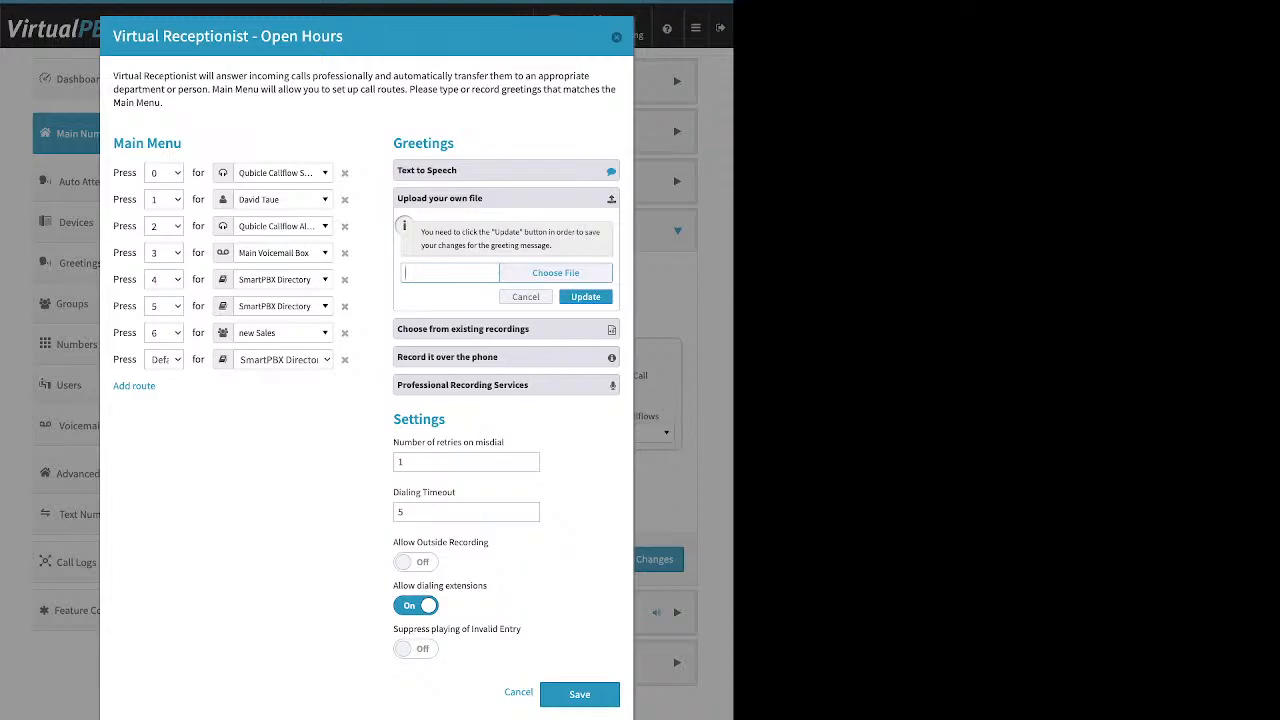
{"action": "left_click", "coordinate": [506, 329]}
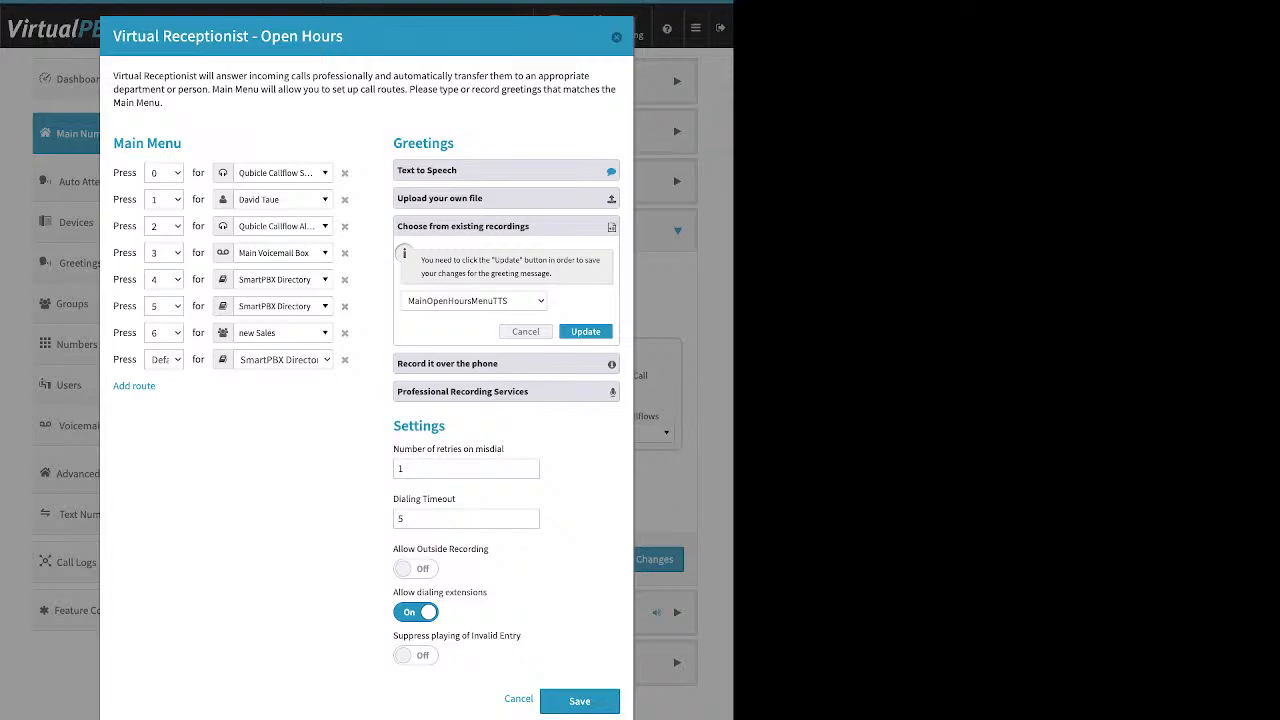
{"action": "left_click", "coordinate": [505, 364]}
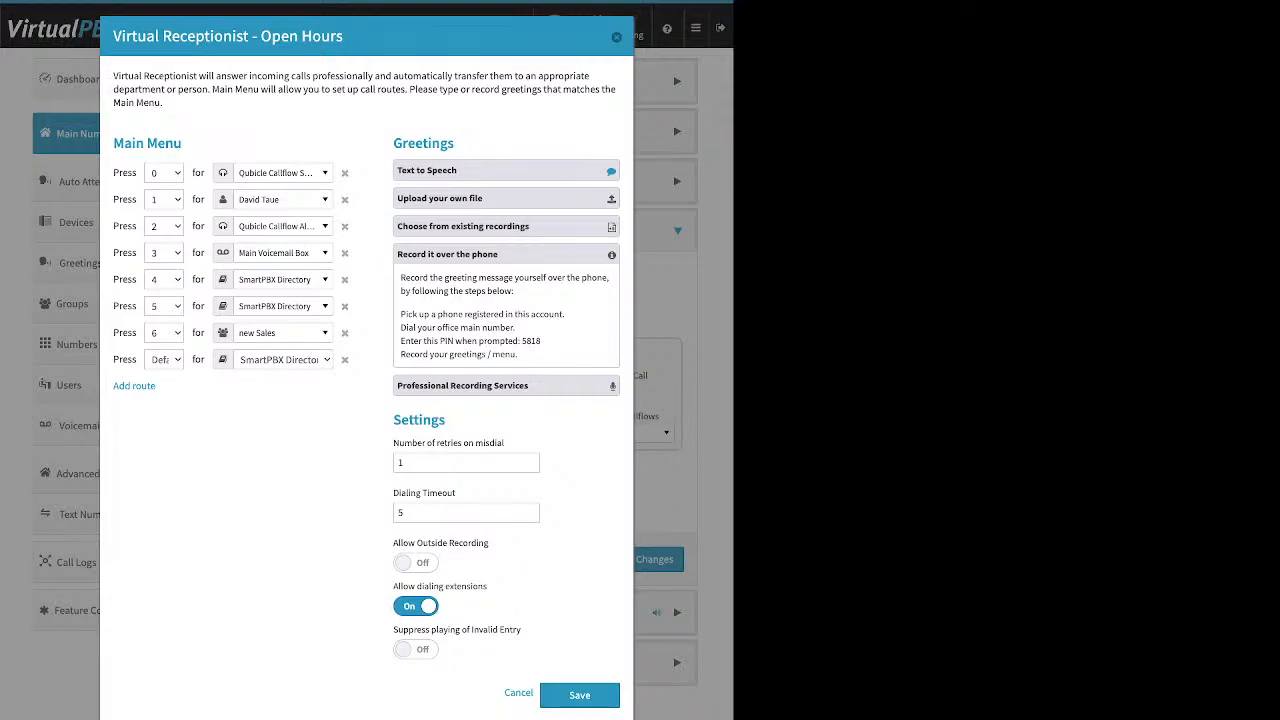
{"action": "left_click_drag", "start_coordinate": [400, 314], "coordinate": [565, 314]}
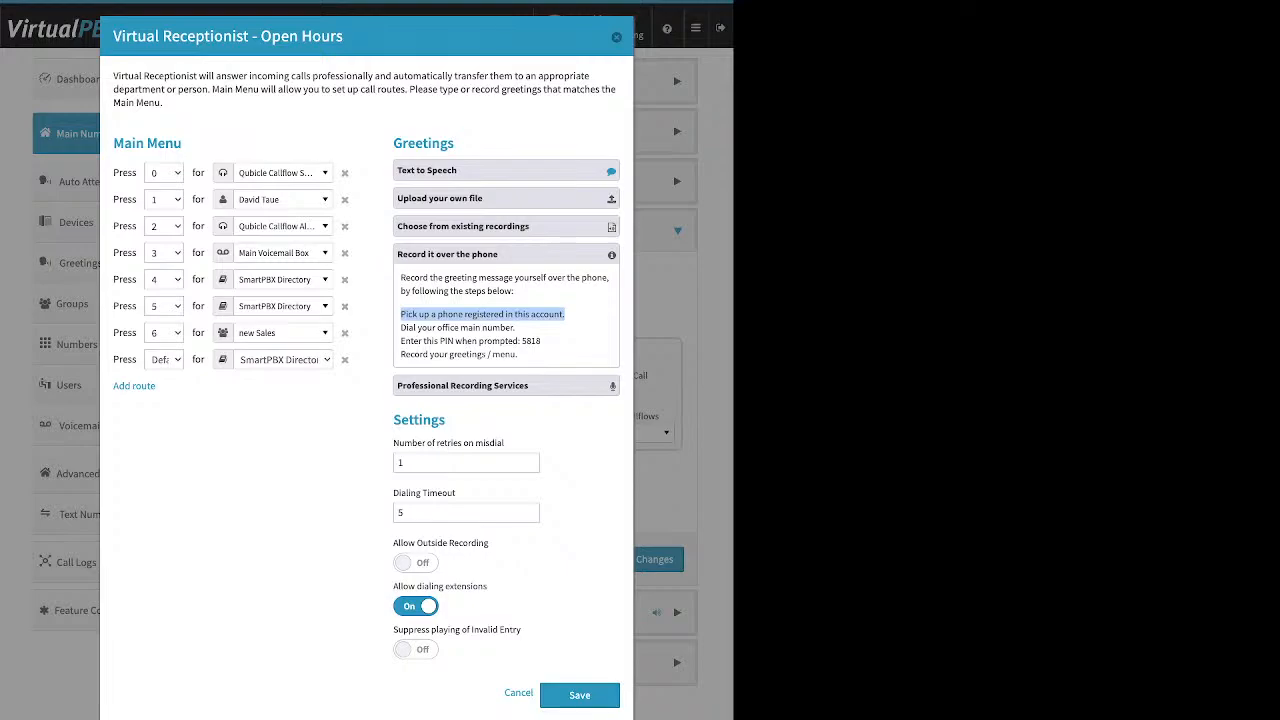
{"action": "double_click", "coordinate": [418, 420]}
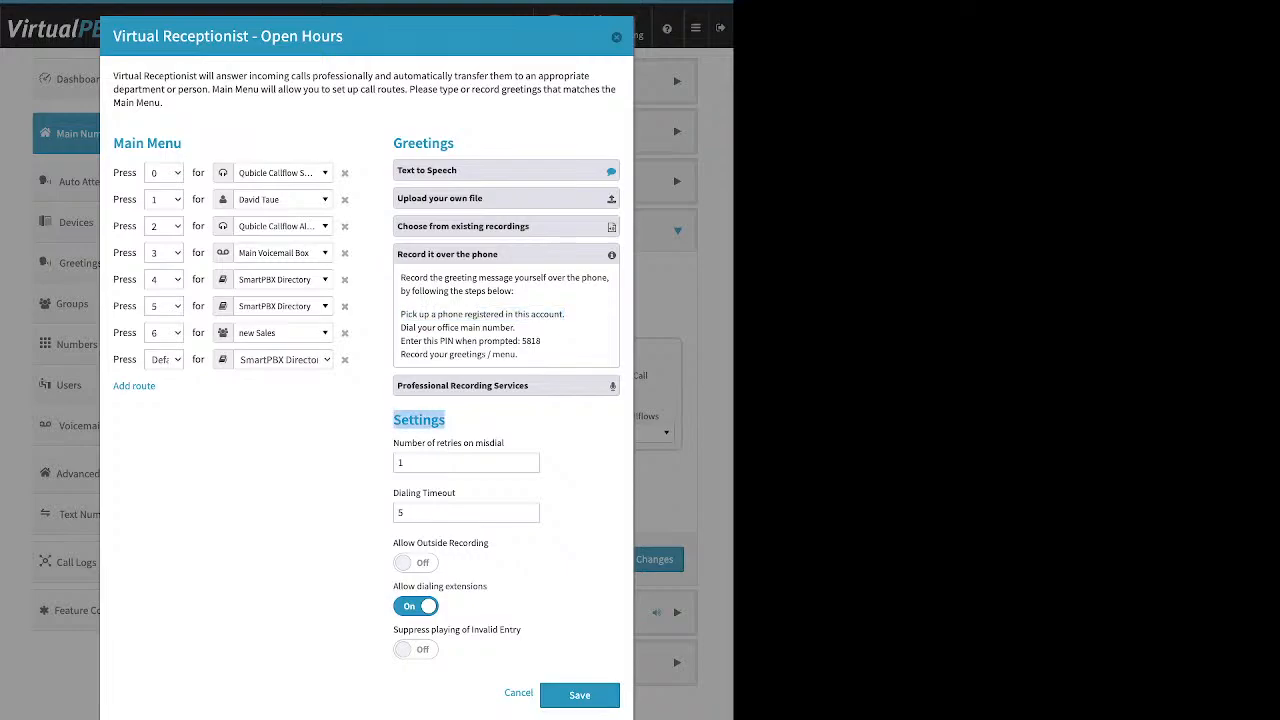
- Turn Allow Outside Recording on, check the recording PIN, and collapse the phone-recording instructions
{"action": "left_click_drag", "start_coordinate": [490, 543], "coordinate": [392, 543]}
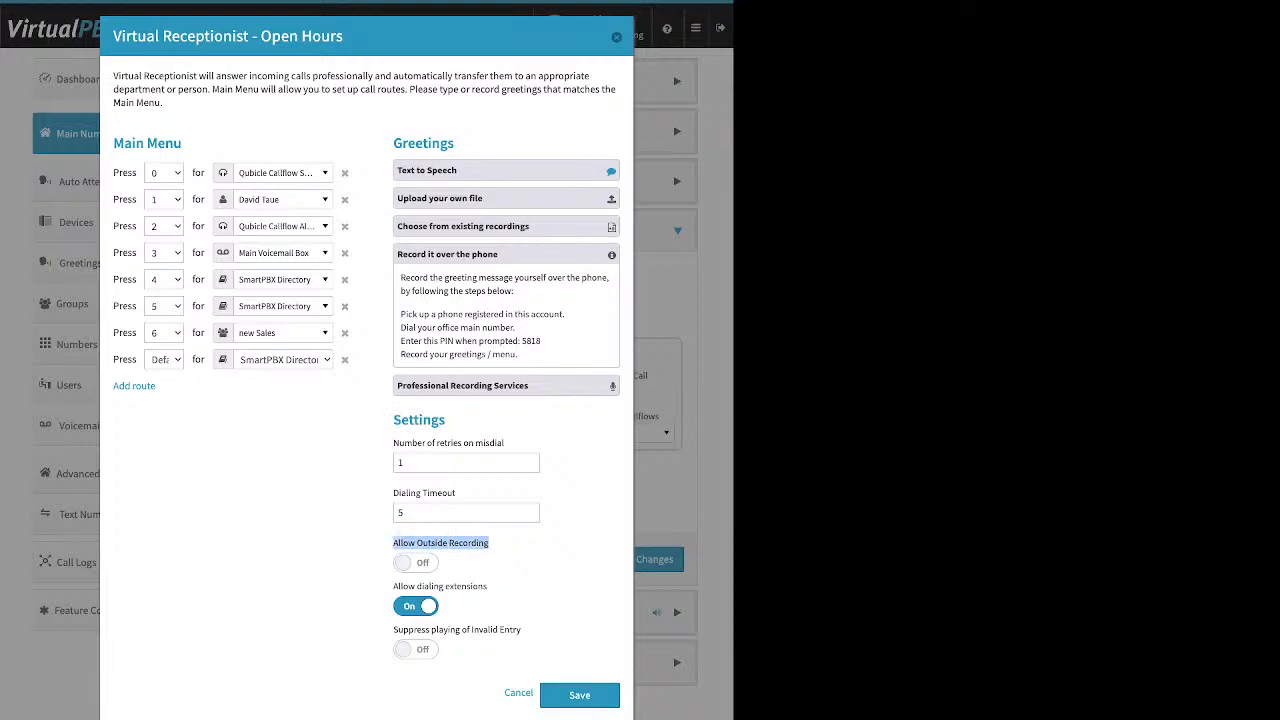
{"action": "left_click", "coordinate": [415, 562]}
{"action": "left_click_drag", "start_coordinate": [541, 341], "coordinate": [521, 341]}
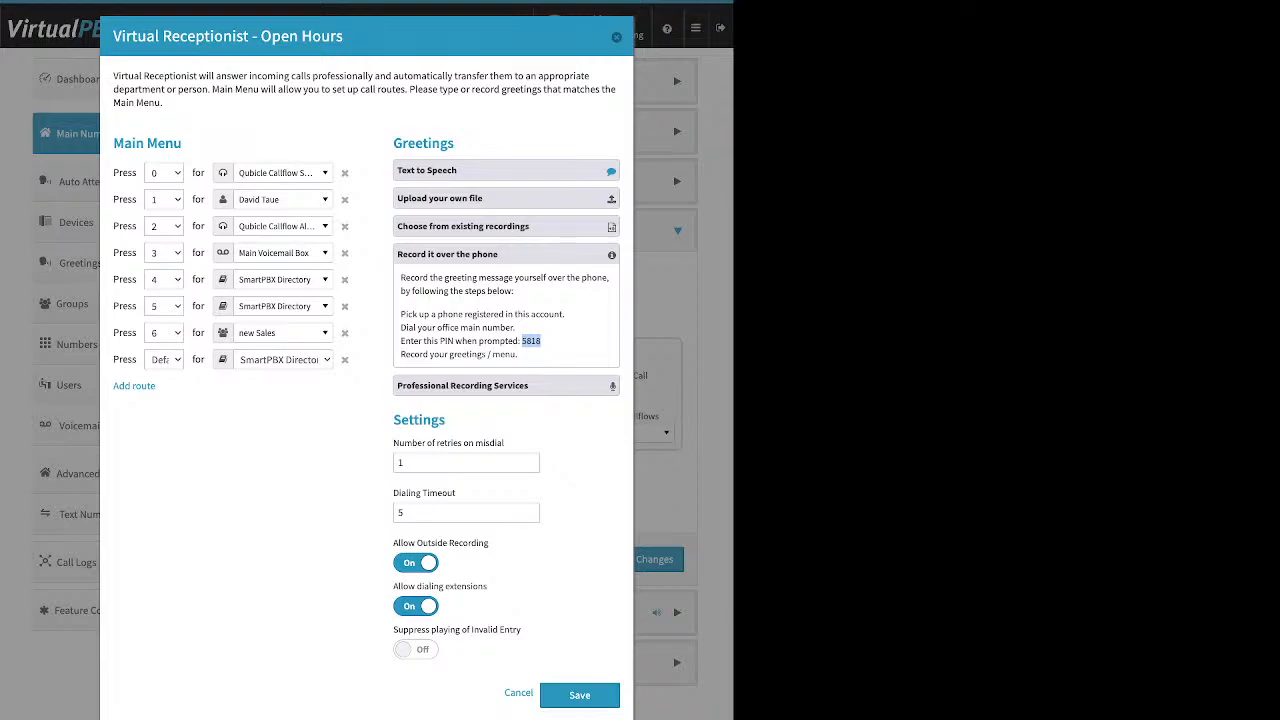
{"action": "left_click", "coordinate": [500, 254]}
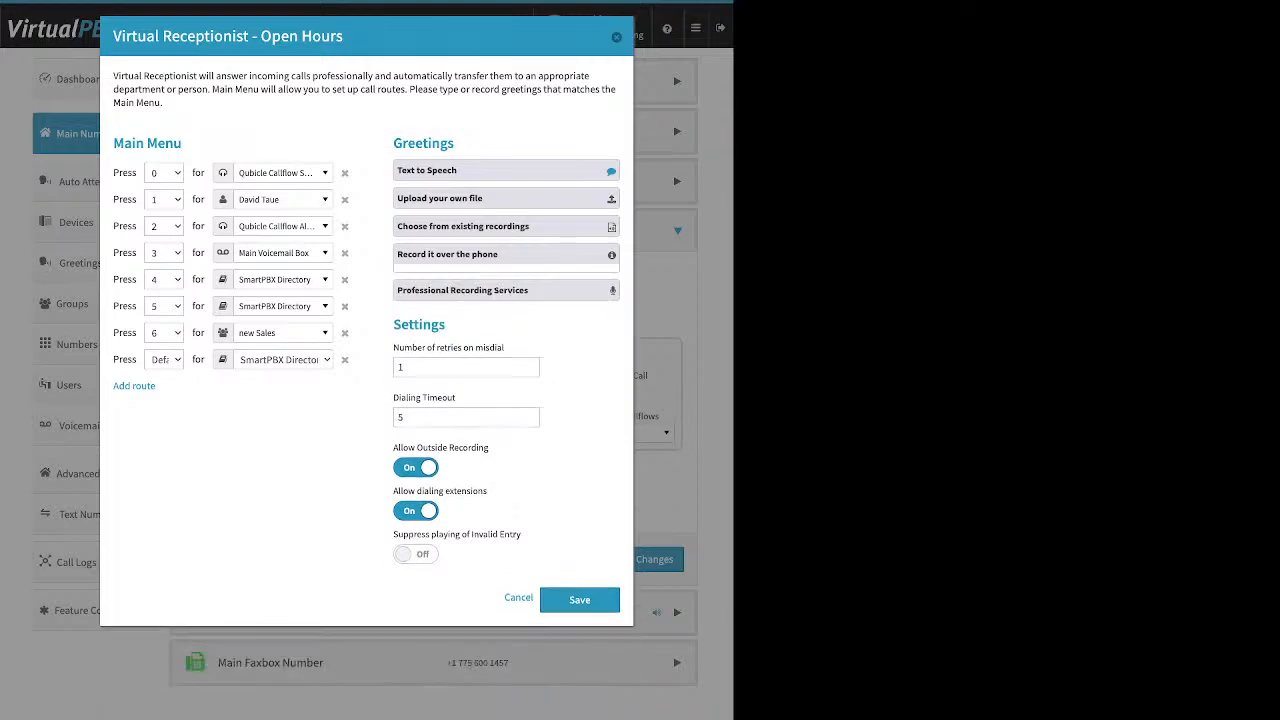
- Turn outside recording back off and delete the Default route from the Open Hours main menu
{"action": "left_click", "coordinate": [416, 460]}
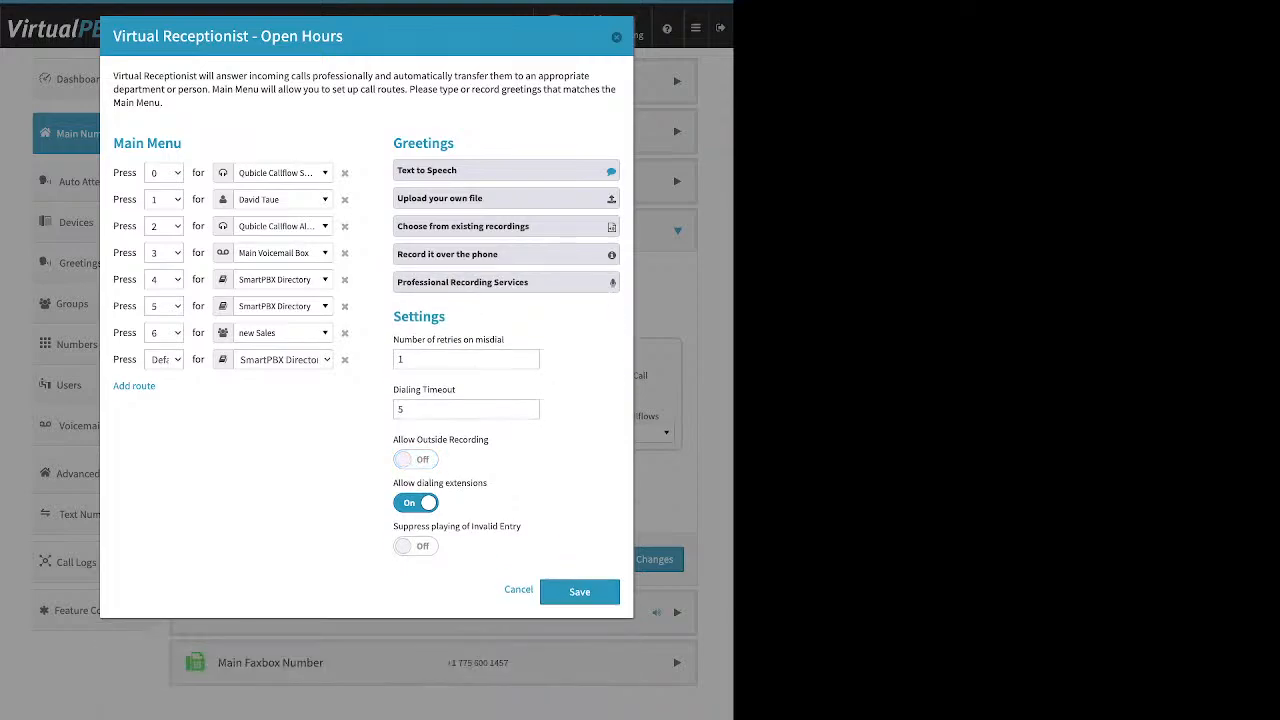
{"action": "left_click_drag", "start_coordinate": [393, 340], "coordinate": [457, 390]}
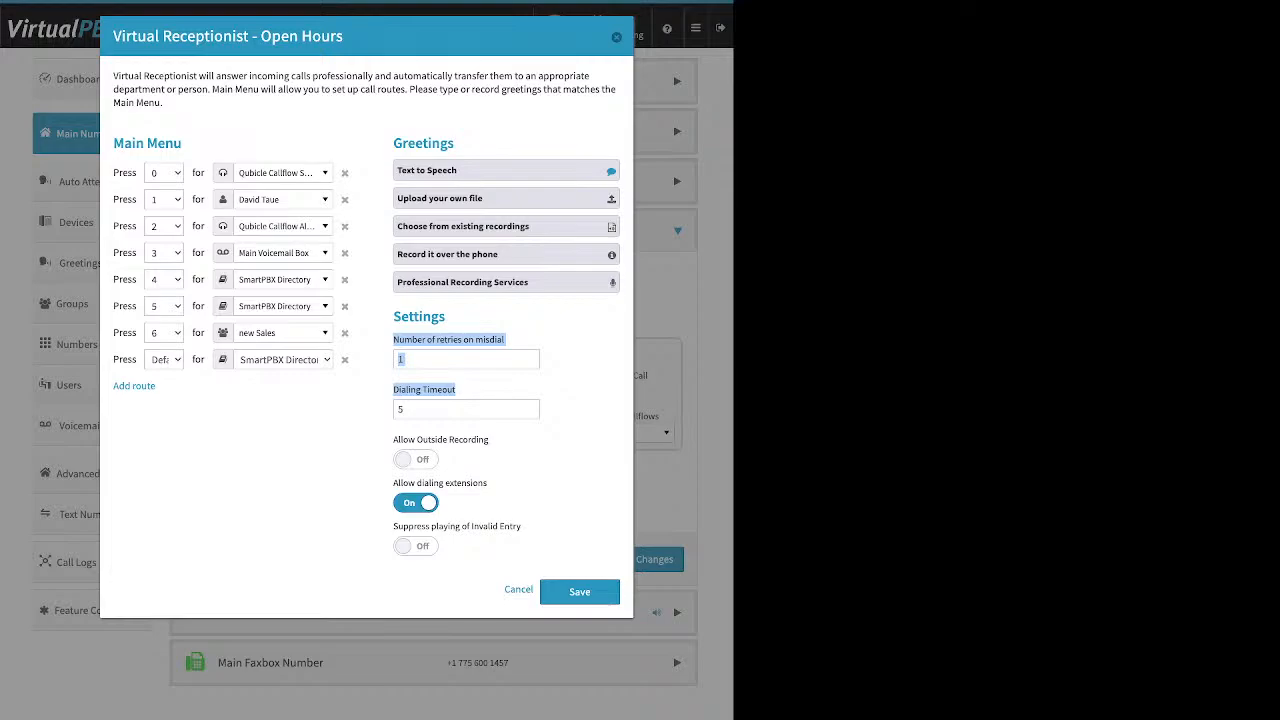
{"action": "left_click", "coordinate": [344, 359]}
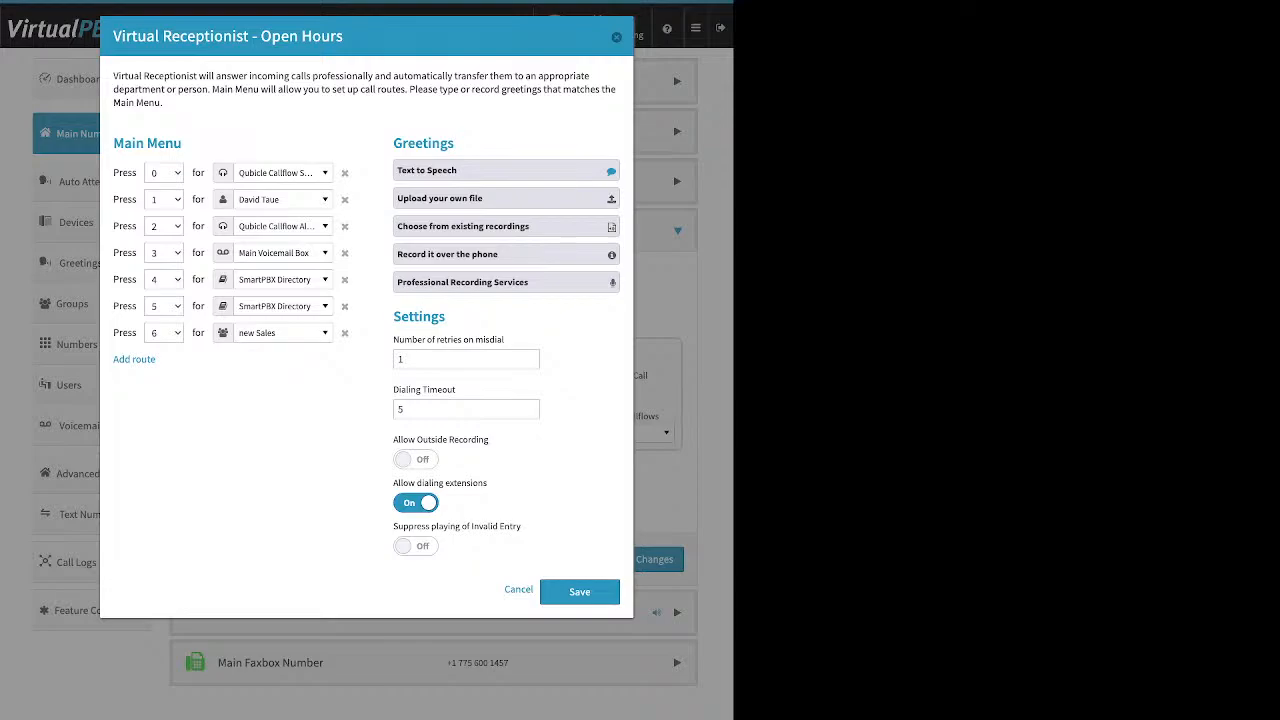
- Toggle Allow dialing extensions off and back on, then turn Suppress playing of Invalid Entry on
{"action": "left_click_drag", "start_coordinate": [488, 483], "coordinate": [393, 483]}
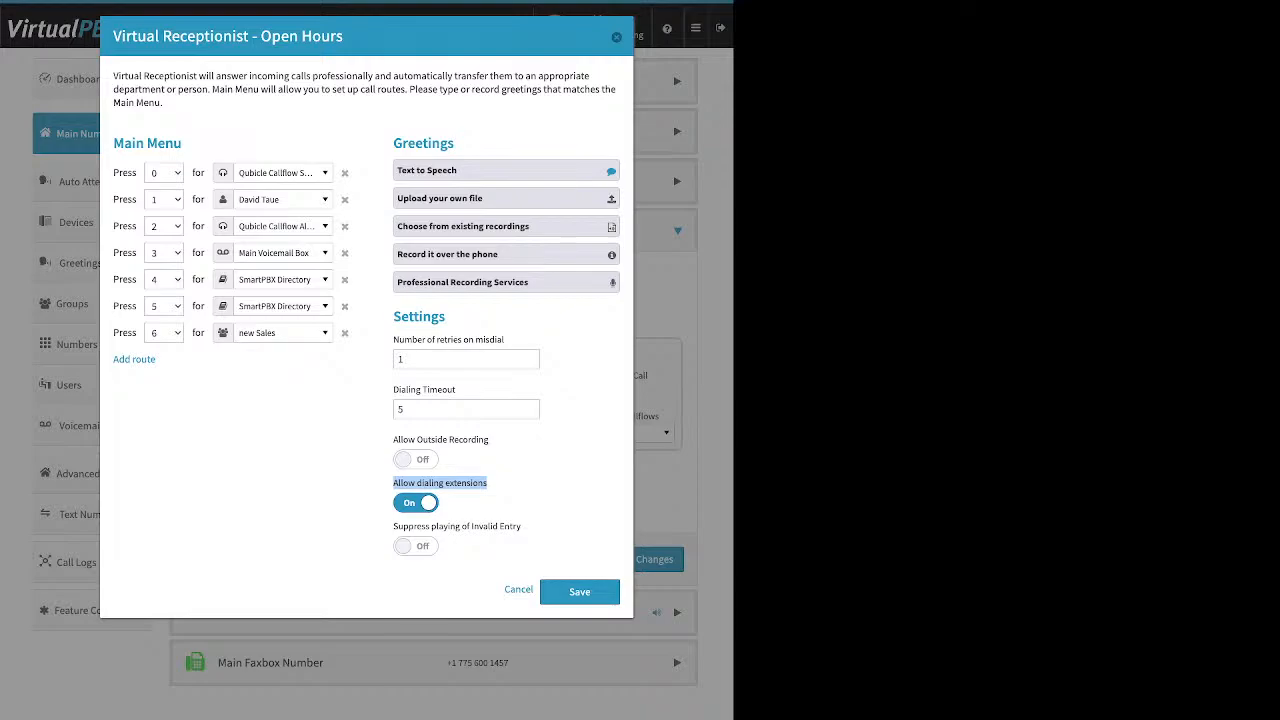
{"action": "left_click", "coordinate": [416, 503]}
{"action": "left_click", "coordinate": [497, 492]}
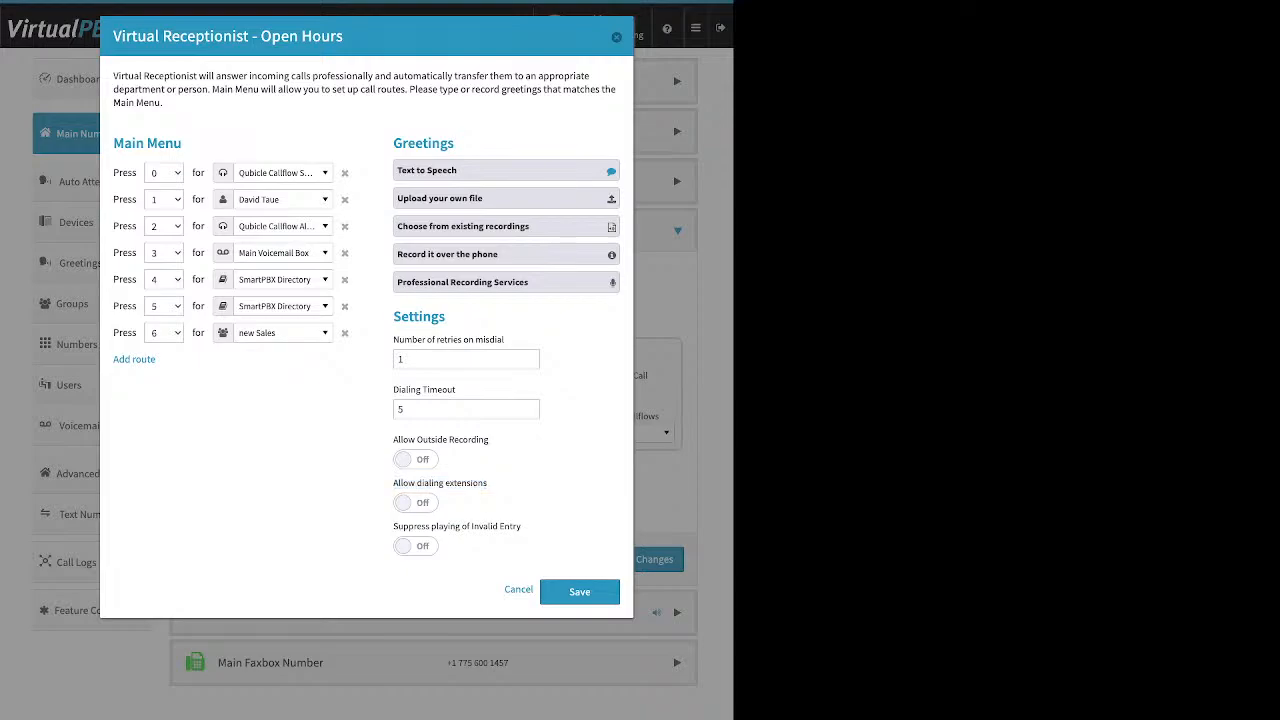
{"action": "left_click", "coordinate": [415, 502]}
{"action": "triple_click", "coordinate": [457, 526]}
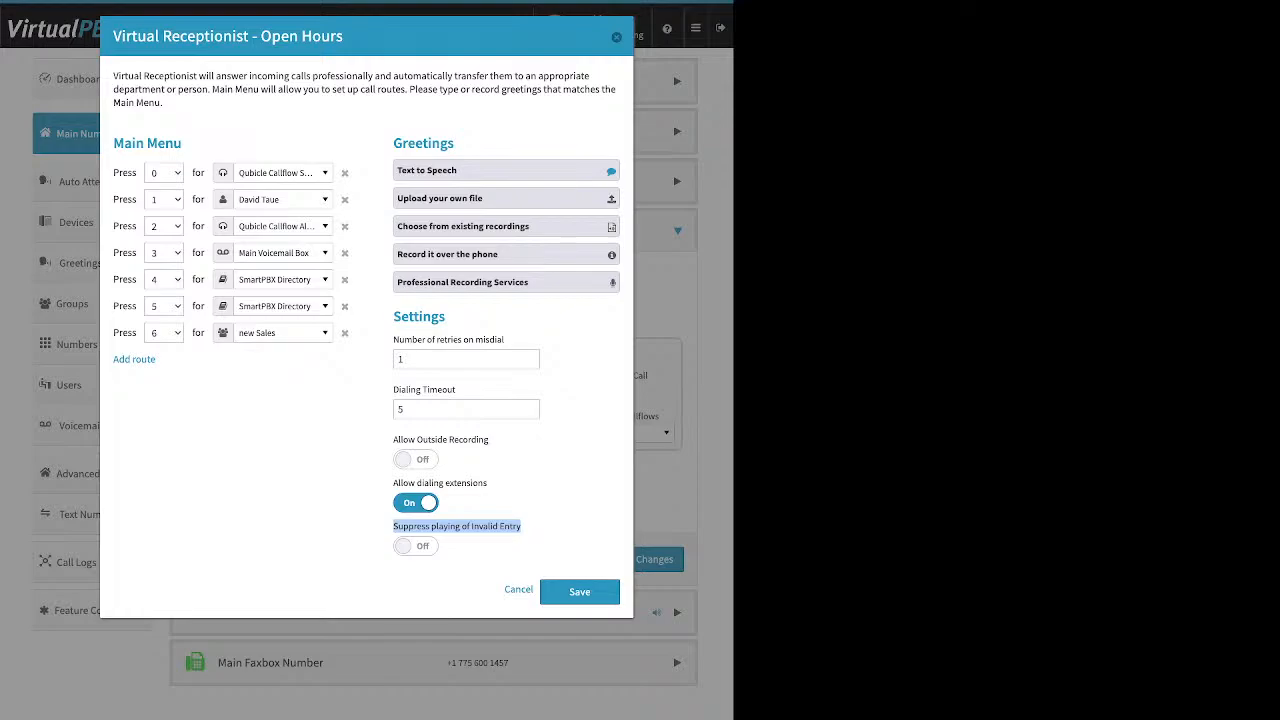
{"action": "left_click", "coordinate": [416, 546]}
- Turn invalid-entry suppression back off, save the call strategy, and route Open Hours via the Directory option
{"action": "left_click", "coordinate": [416, 546]}
{"action": "left_click", "coordinate": [579, 591]}
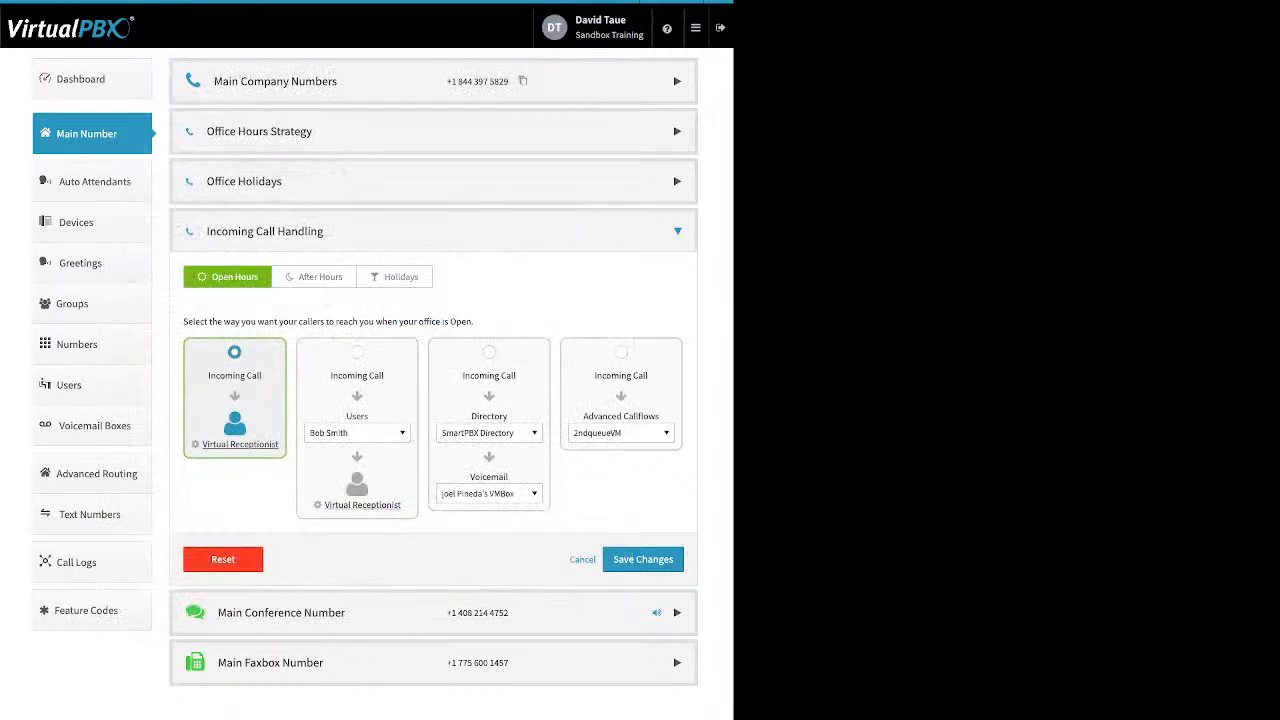
{"action": "left_click", "coordinate": [643, 559]}
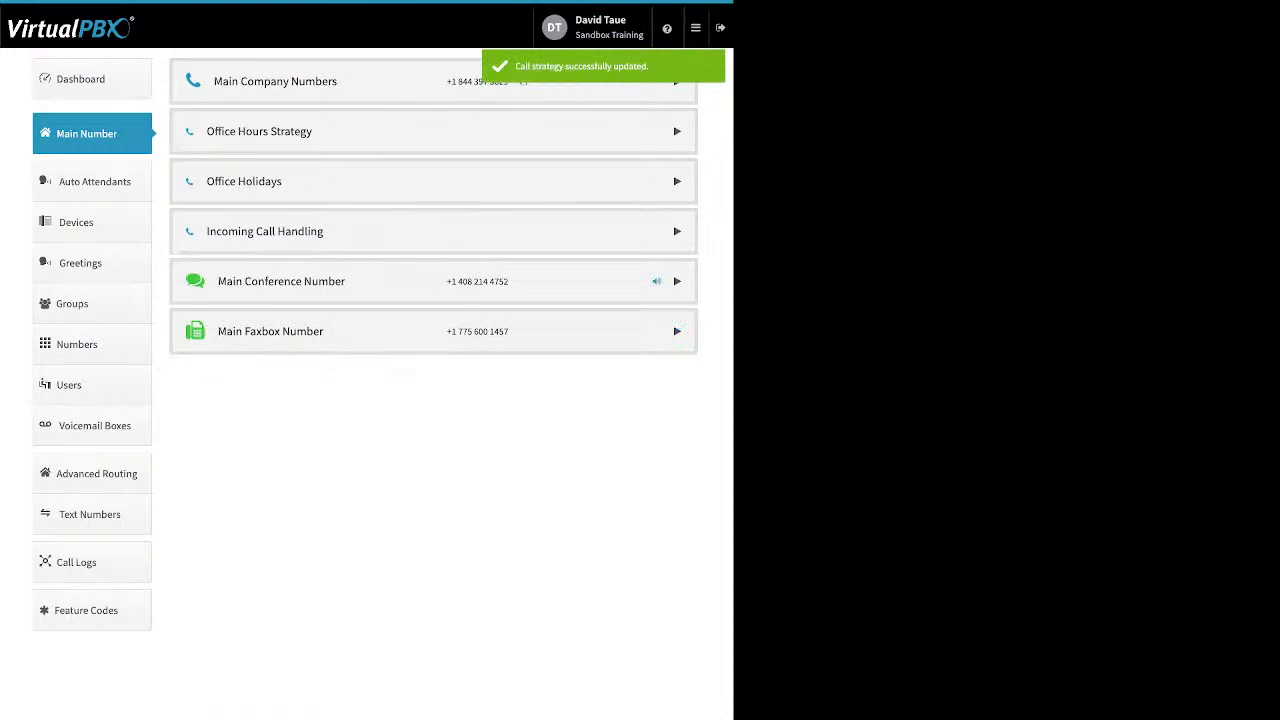
{"action": "left_click", "coordinate": [677, 231]}
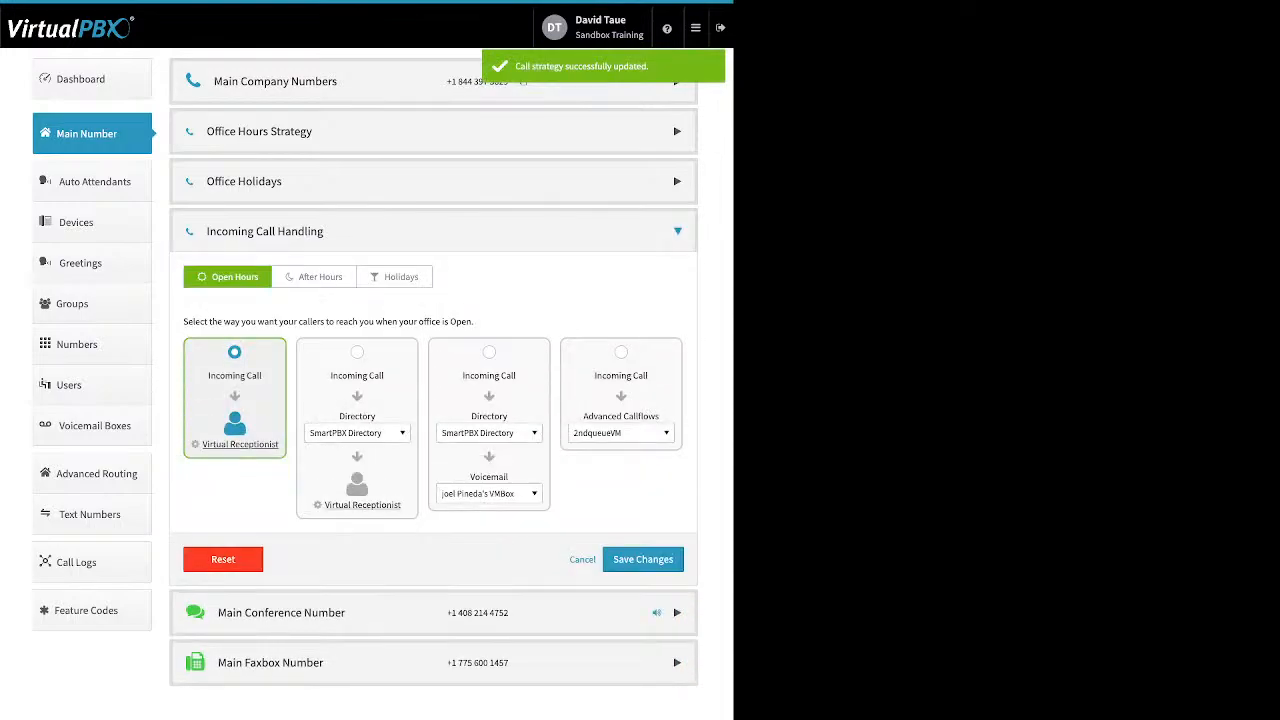
{"action": "left_click", "coordinate": [357, 352]}
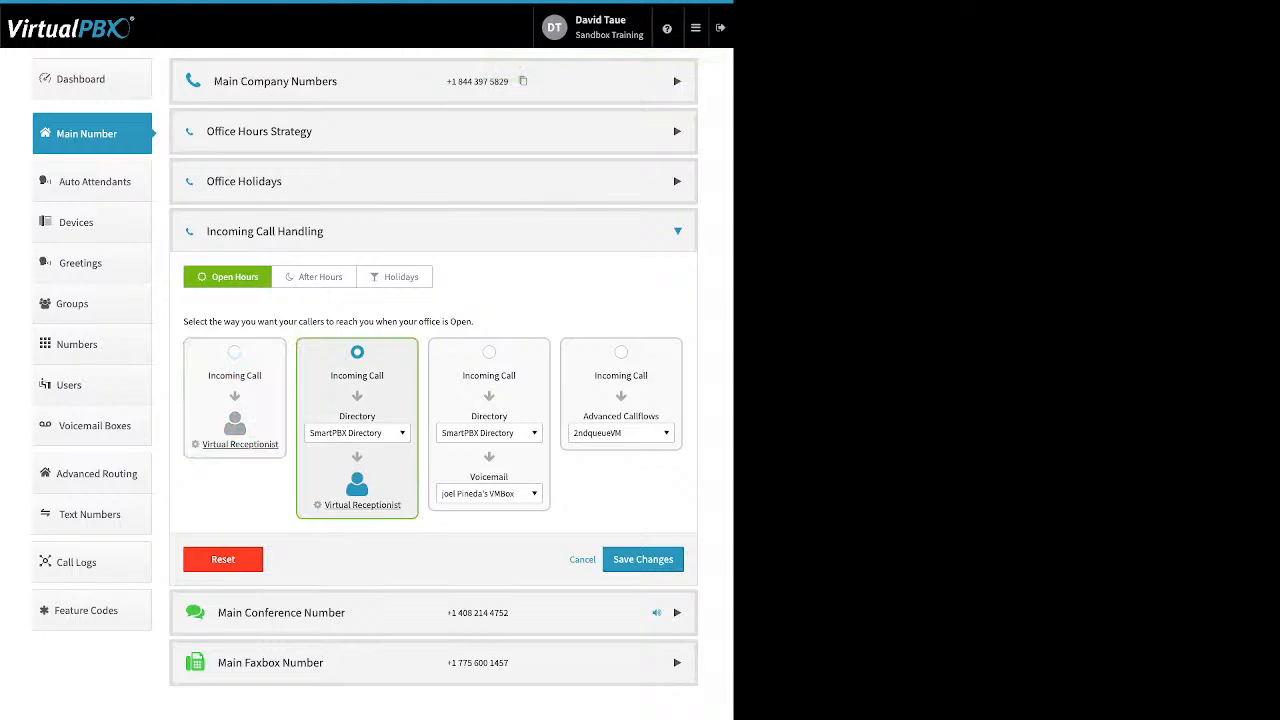
{"action": "left_click", "coordinate": [357, 432]}
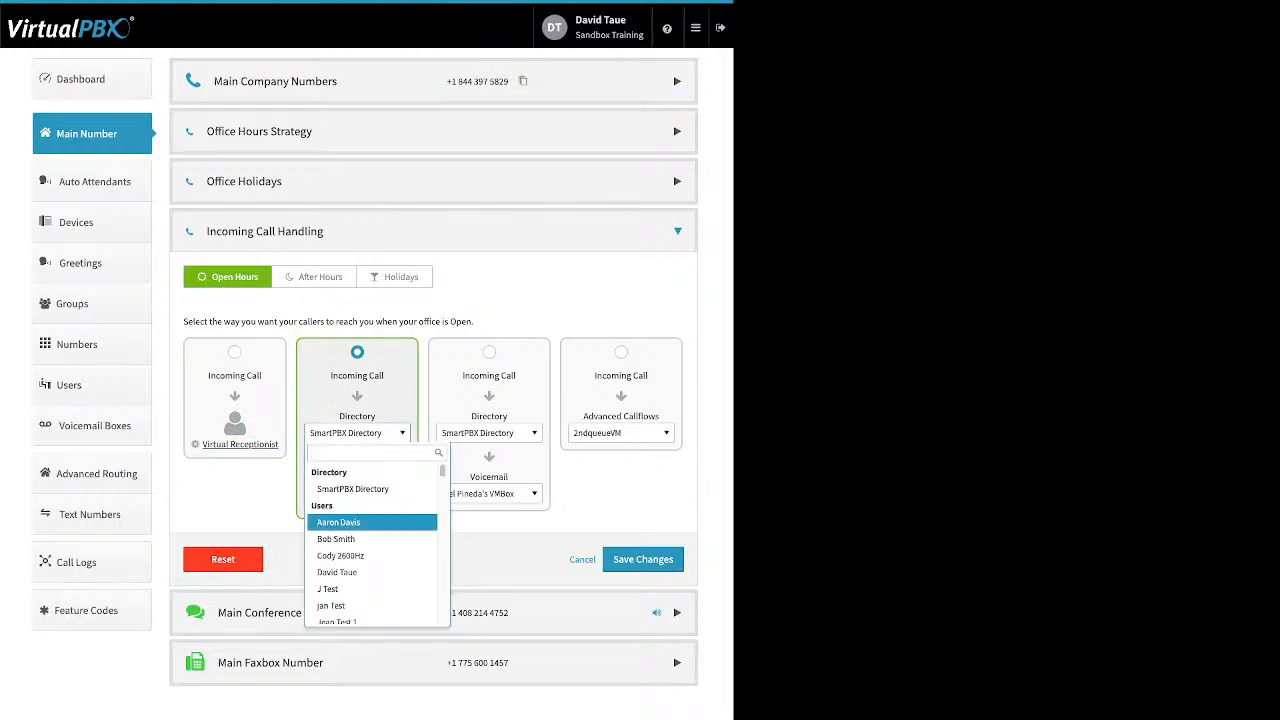
{"action": "key", "text": "Down"}
{"action": "key", "text": "Down"}
{"action": "key", "text": "Down"}
{"action": "key", "text": "Down"}
{"action": "key", "text": "Down"}
{"action": "key", "text": "Down"}
{"action": "key", "text": "Down"}
{"action": "key", "text": "Down"}
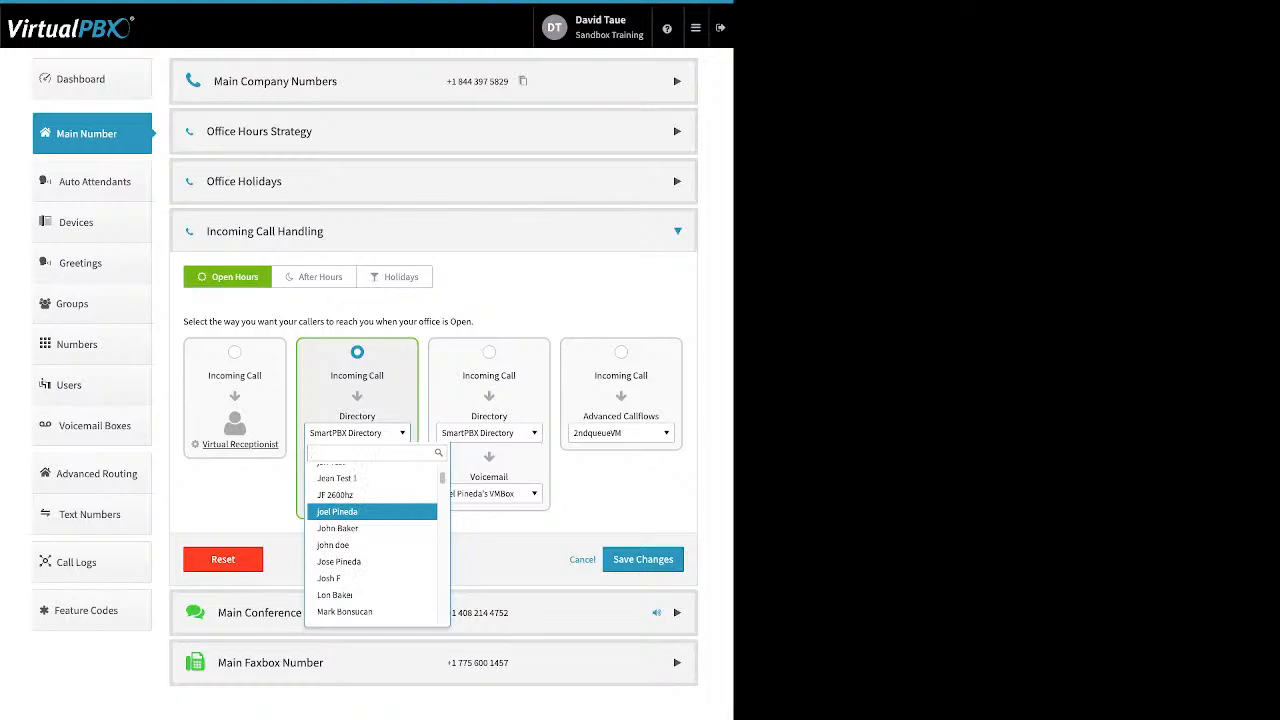
{"action": "key", "text": "Down"}
{"action": "key", "text": "Down"}
{"action": "key", "text": "Down"}
{"action": "key", "text": "Down"}
{"action": "key", "text": "Down"}
{"action": "key", "text": "Down"}
{"action": "key", "text": "Down"}
{"action": "key", "text": "Down"}
{"action": "key", "text": "Down"}
{"action": "key", "text": "Down"}
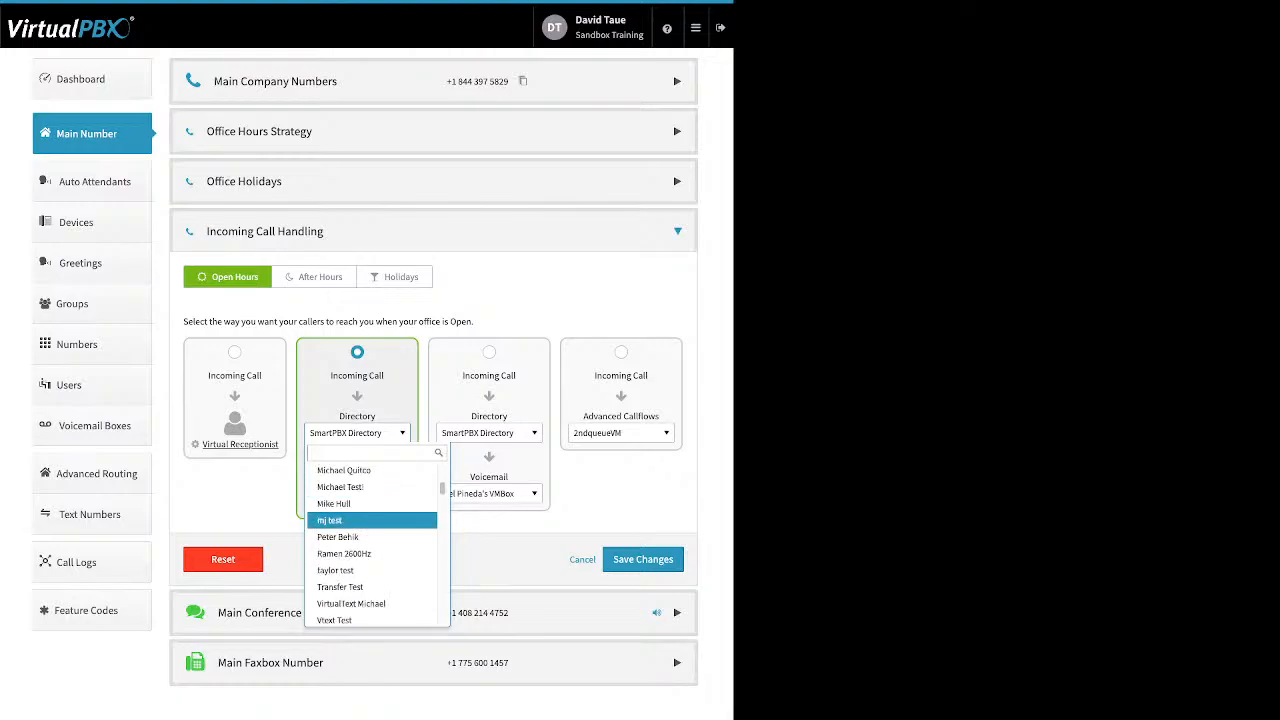
{"action": "key", "text": "Down"}
{"action": "key", "text": "Down"}
{"action": "key", "text": "Down"}
{"action": "key", "text": "Down"}
{"action": "key", "text": "Down"}
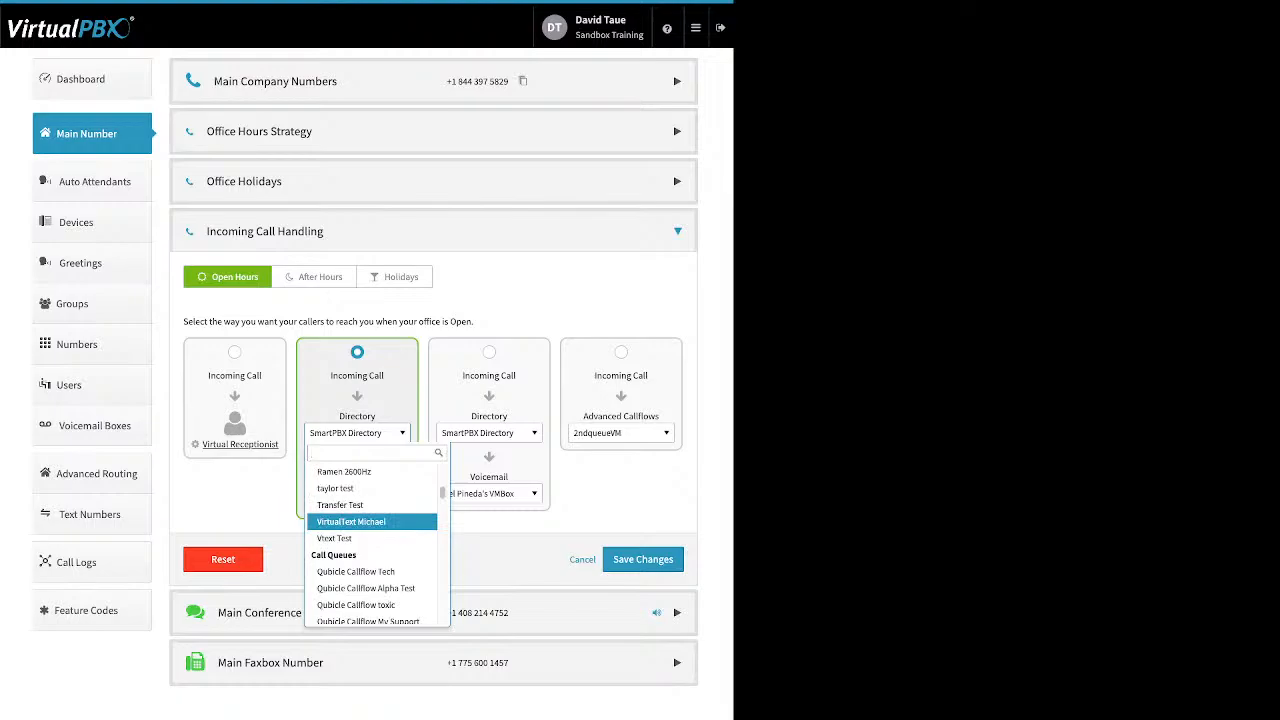
{"action": "key", "text": "Up"}
{"action": "key", "text": "Up"}
{"action": "key", "text": "Up"}
{"action": "key", "text": "Up"}
{"action": "key", "text": "Up"}
{"action": "key", "text": "Up"}
{"action": "key", "text": "Up"}
{"action": "key", "text": "Up"}
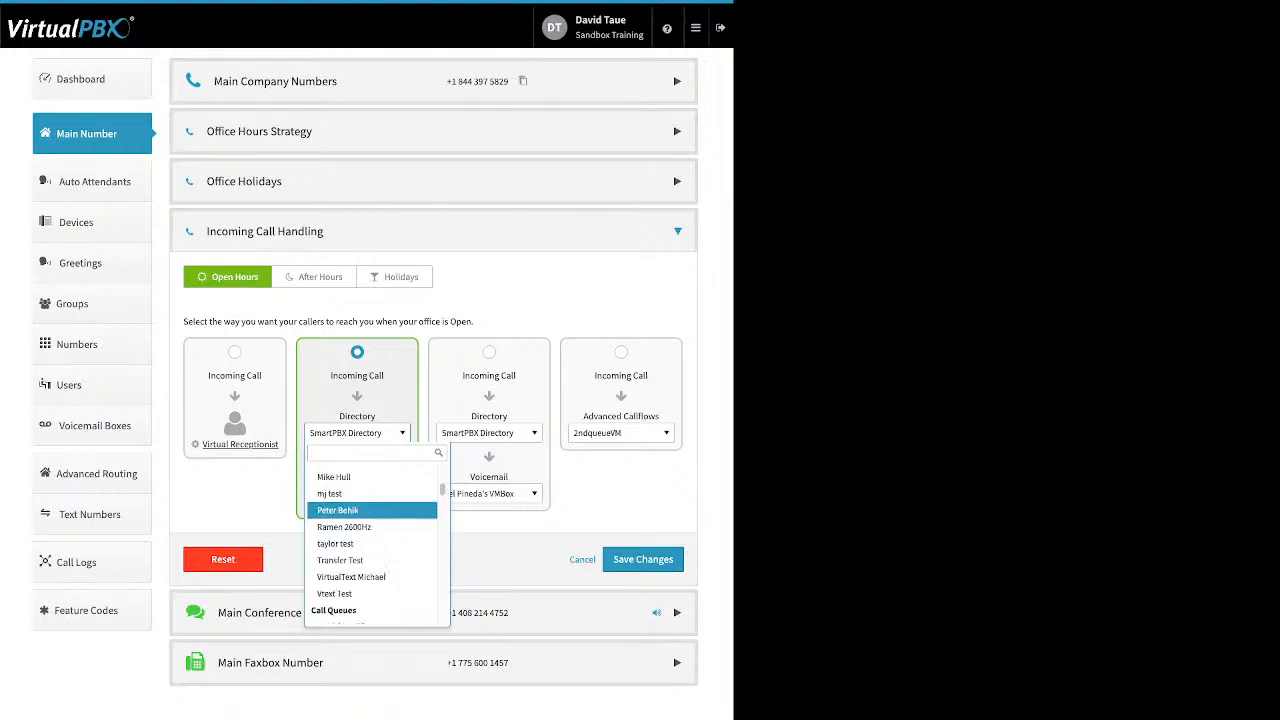
{"action": "key", "text": "Up"}
{"action": "key", "text": "Up"}
{"action": "key", "text": "Up"}
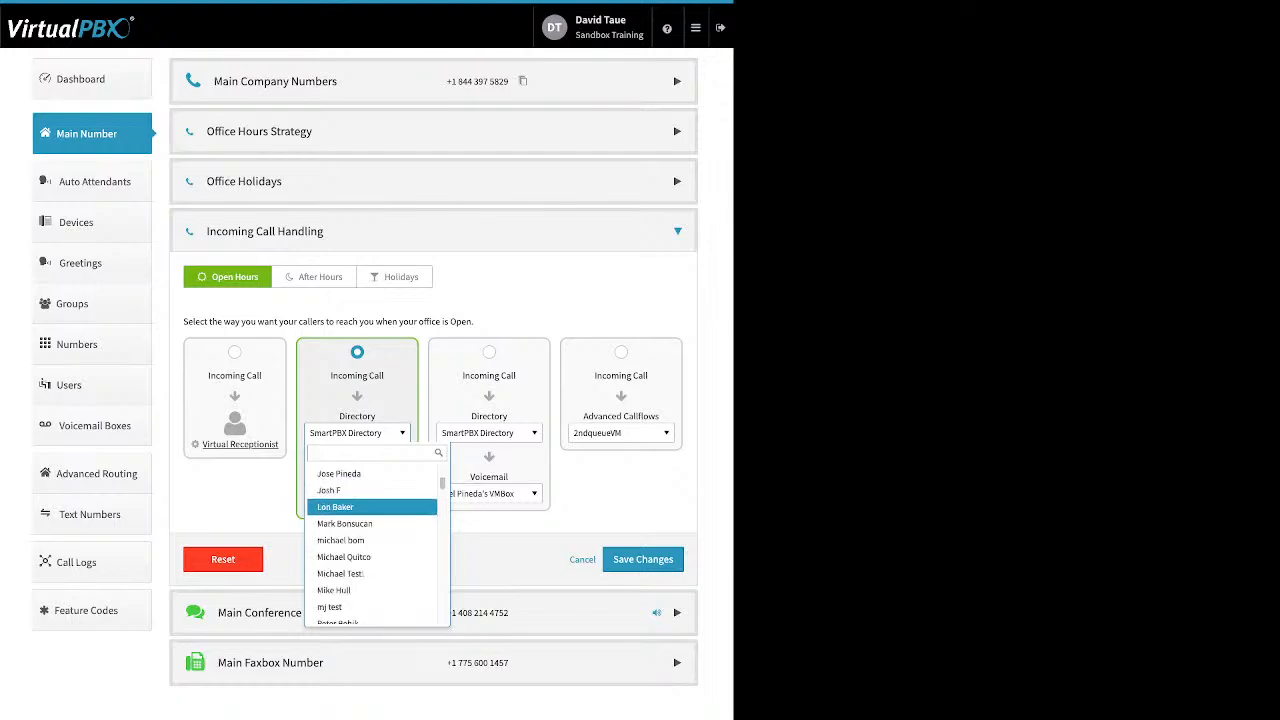
{"action": "key", "text": "Down"}
{"action": "key", "text": "Down"}
{"action": "key", "text": "Down"}
{"action": "key", "text": "Down"}
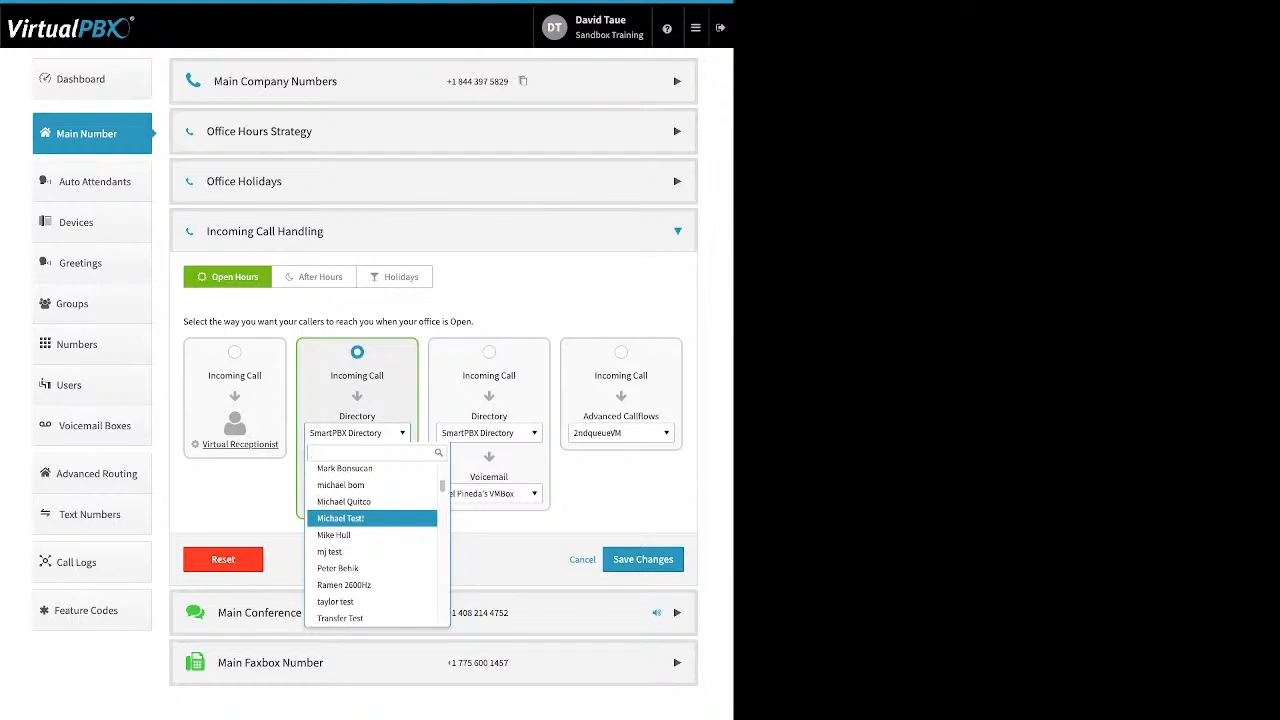
{"action": "key", "text": "Down"}
{"action": "key", "text": "Down"}
{"action": "key", "text": "Down"}
{"action": "key", "text": "Down"}
{"action": "key", "text": "Down"}
{"action": "key", "text": "Down"}
{"action": "key", "text": "Down"}
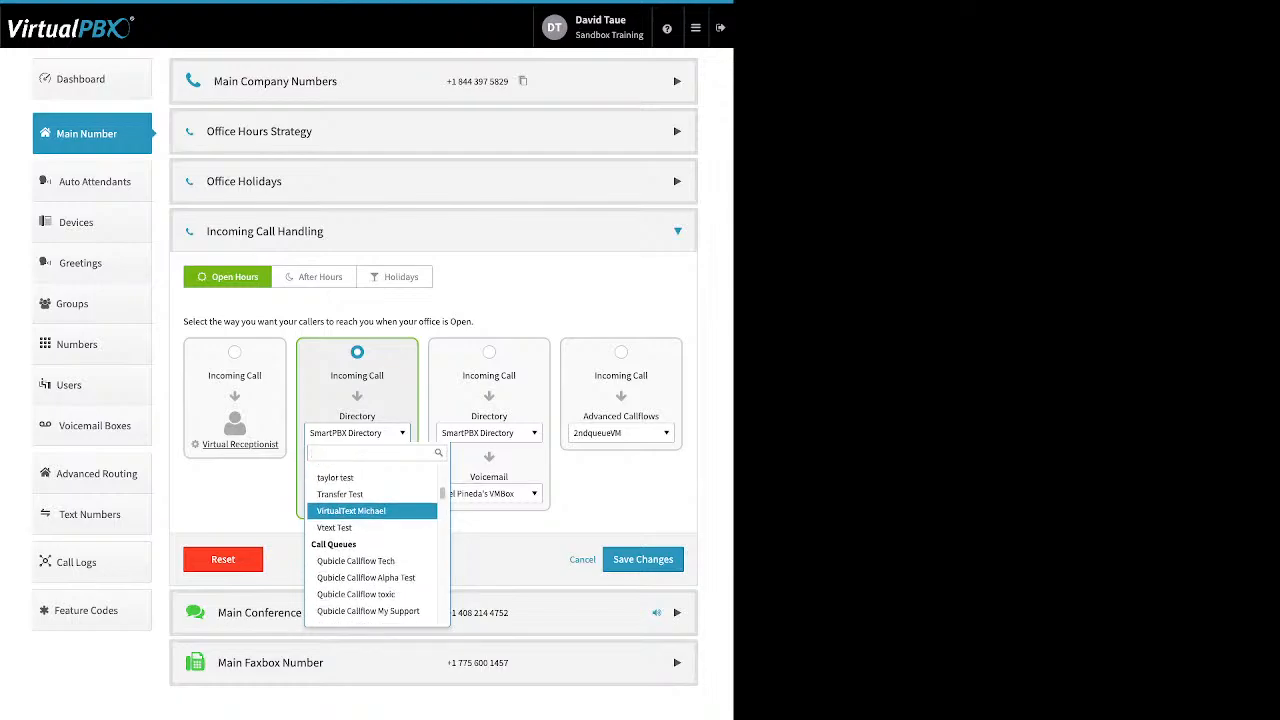
{"action": "key", "text": "Down"}
{"action": "scroll", "coordinate": [376, 518], "scroll_direction": "down", "scroll_amount": 1}
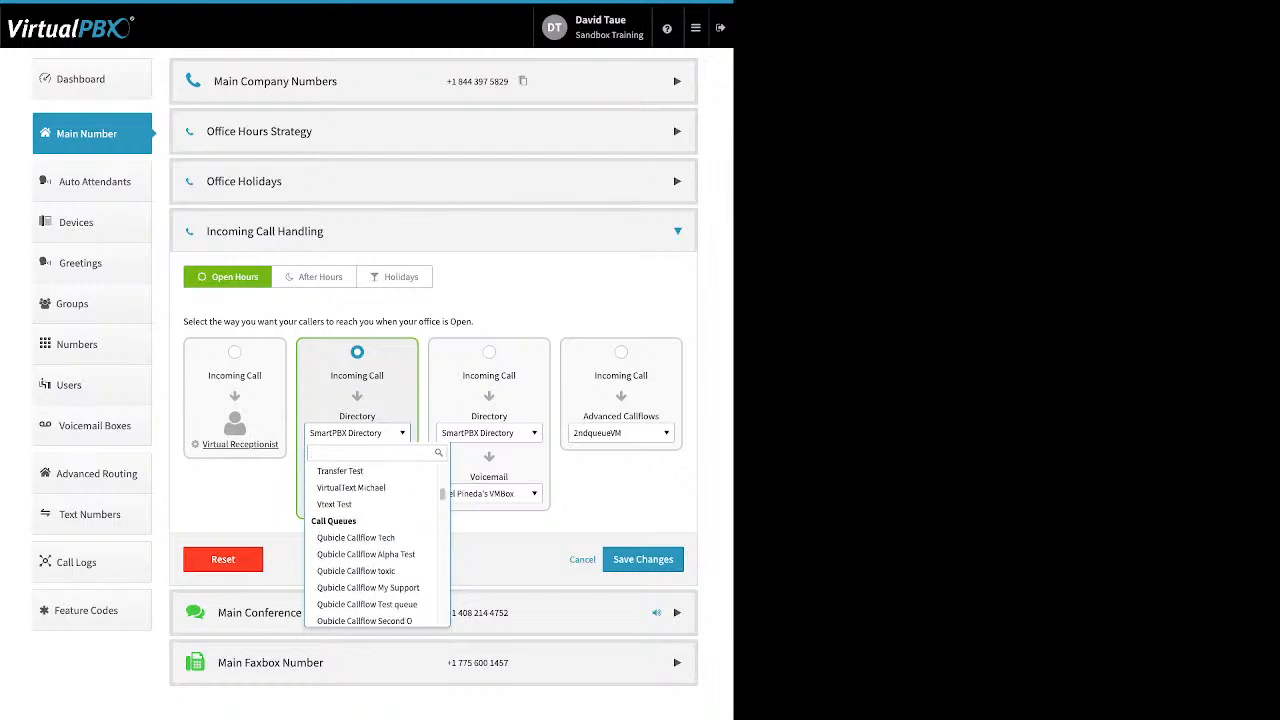
{"action": "key", "text": "Down"}
{"action": "key", "text": "Down"}
{"action": "key", "text": "Down"}
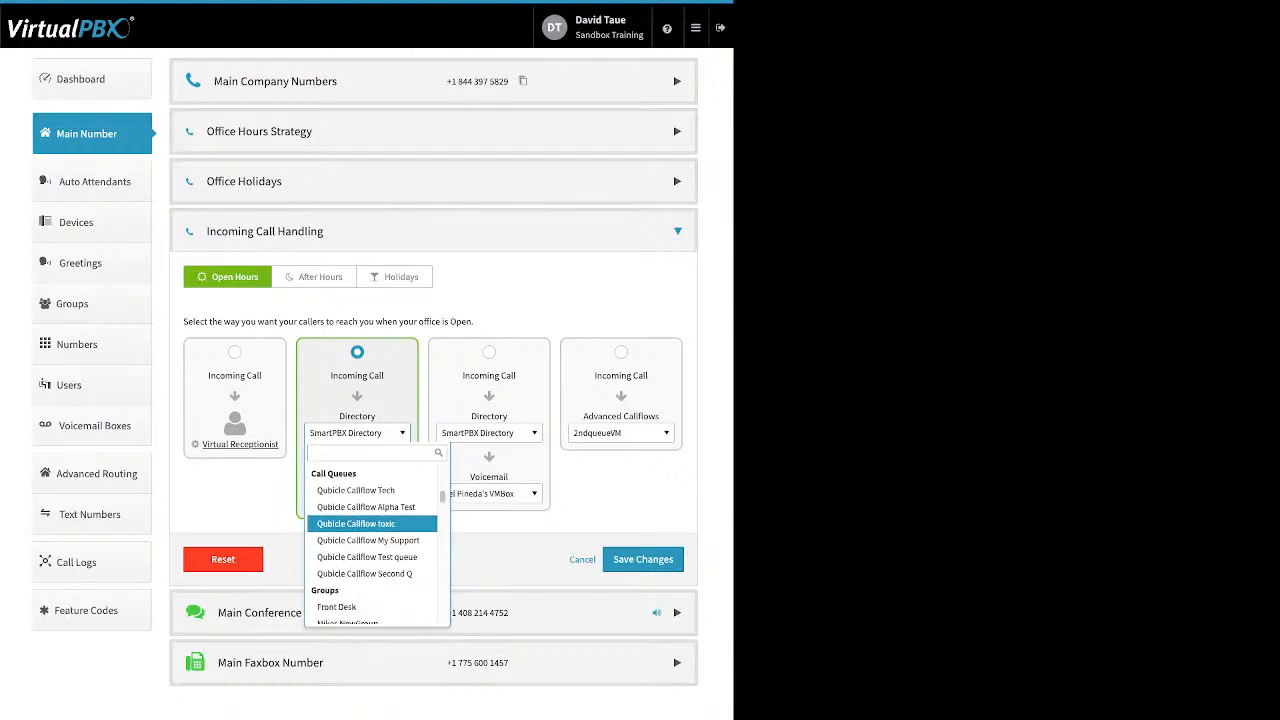
{"action": "key", "text": "Down"}
{"action": "key", "text": "Down"}
{"action": "key", "text": "Down"}
{"action": "key", "text": "Down"}
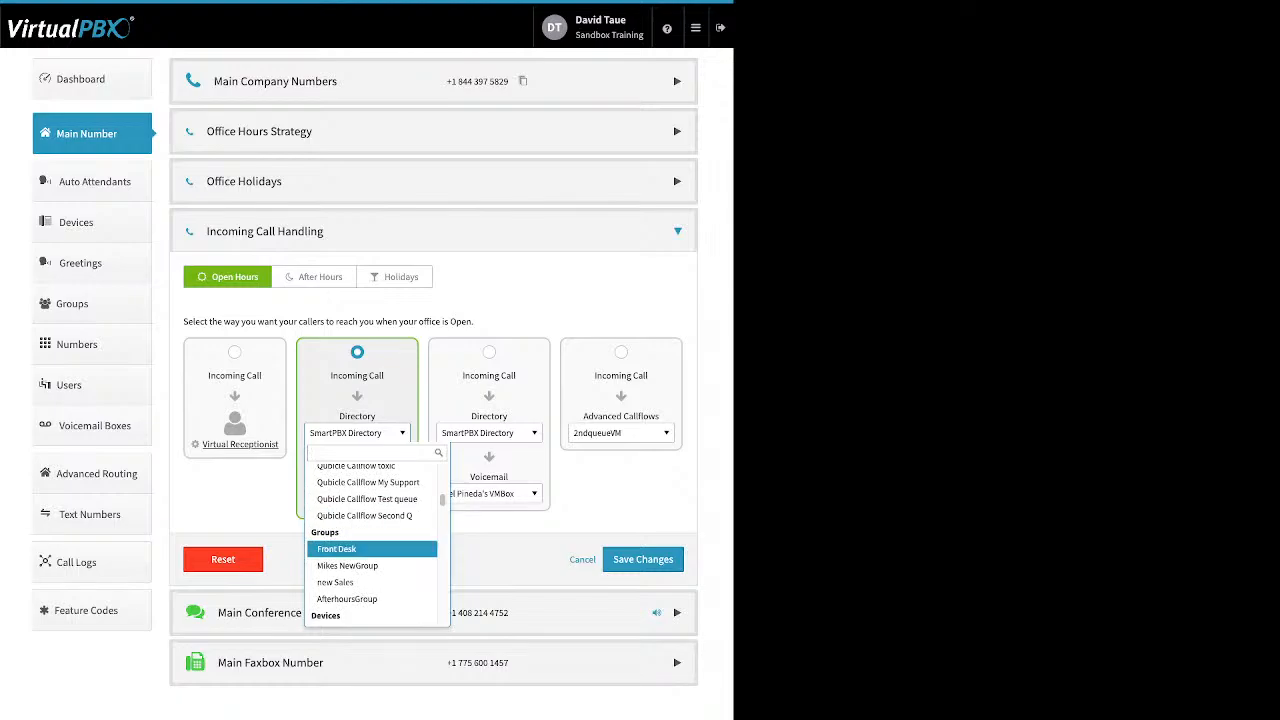
{"action": "key", "text": "Down"}
{"action": "key", "text": "Down"}
{"action": "key", "text": "Down"}
{"action": "key", "text": "Down"}
{"action": "key", "text": "Down"}
{"action": "key", "text": "Down"}
{"action": "key", "text": "Down"}
{"action": "key", "text": "Down"}
{"action": "key", "text": "Down"}
{"action": "key", "text": "Down"}
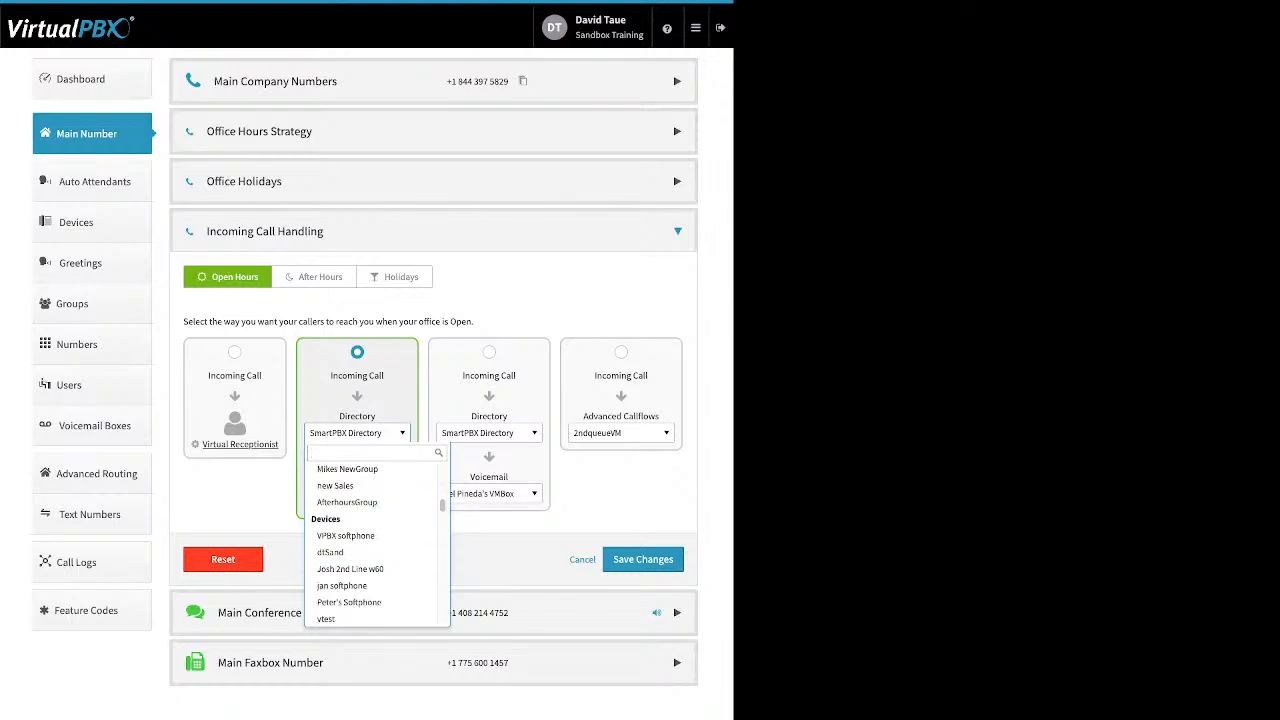
{"action": "key", "text": "Down"}
{"action": "key", "text": "Down"}
{"action": "key", "text": "Down"}
{"action": "key", "text": "Down"}
{"action": "key", "text": "Down"}
{"action": "key", "text": "Down"}
{"action": "key", "text": "Down"}
{"action": "key", "text": "Down"}
{"action": "key", "text": "Down"}
{"action": "key", "text": "Down"}
{"action": "key", "text": "Down"}
{"action": "key", "text": "Down"}
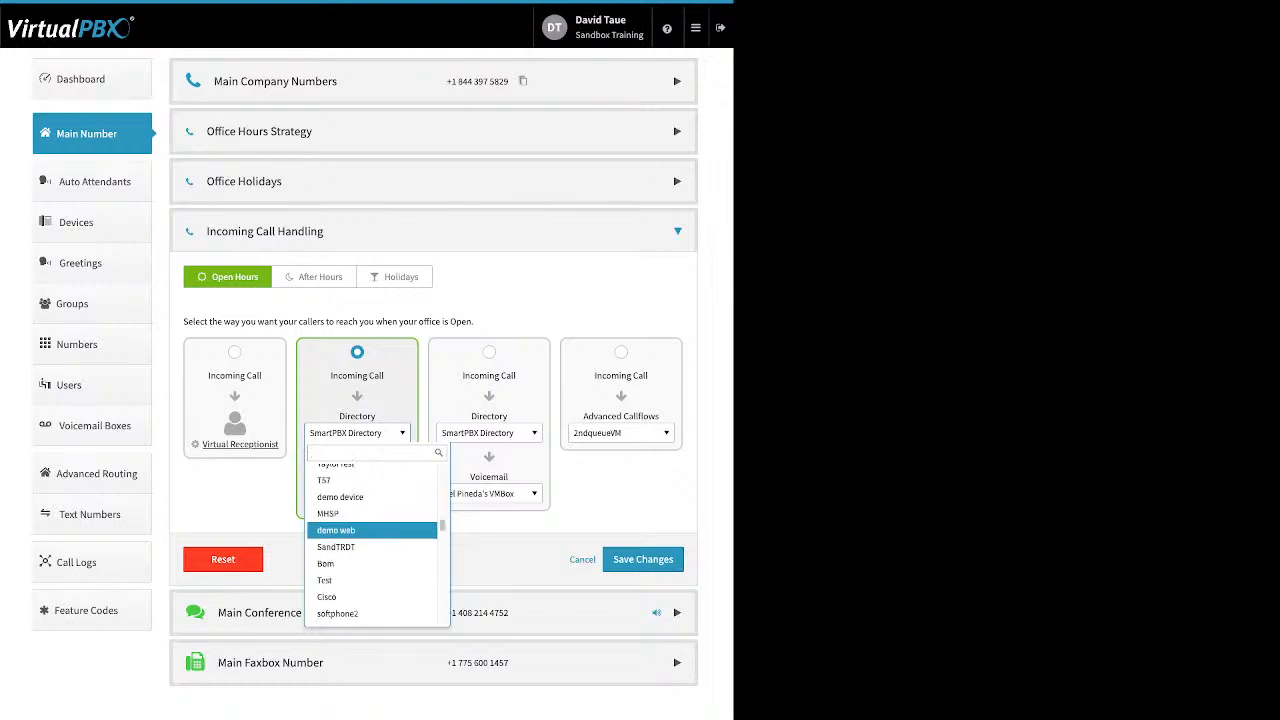
{"action": "key", "text": "Down"}
{"action": "key", "text": "Down"}
{"action": "key", "text": "Down"}
{"action": "key", "text": "Down"}
{"action": "key", "text": "Down"}
{"action": "key", "text": "Down"}
{"action": "key", "text": "Down"}
{"action": "key", "text": "Down"}
{"action": "key", "text": "Down"}
{"action": "key", "text": "Down"}
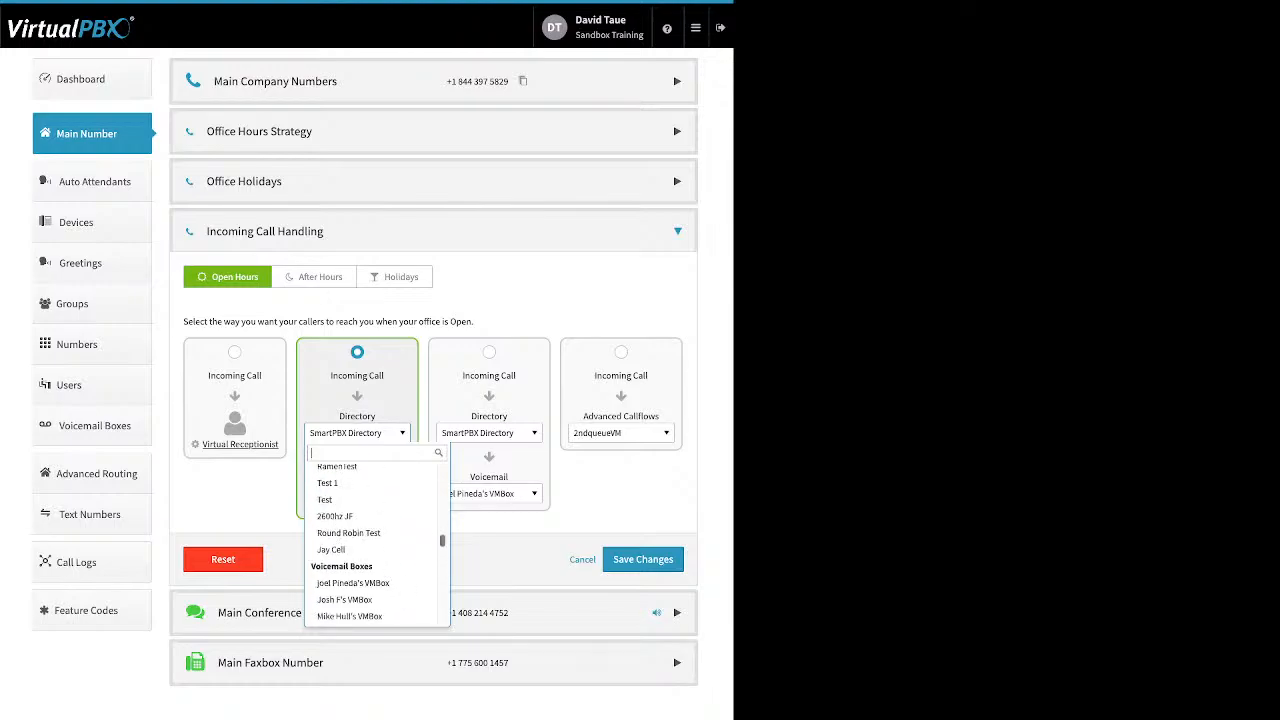
{"action": "key", "text": "Down"}
{"action": "key", "text": "Down"}
{"action": "key", "text": "Down"}
{"action": "key", "text": "Down"}
{"action": "key", "text": "Down"}
{"action": "key", "text": "Down"}
{"action": "key", "text": "Down"}
{"action": "key", "text": "Down"}
{"action": "key", "text": "Down"}
{"action": "key", "text": "Down"}
{"action": "key", "text": "Down"}
{"action": "key", "text": "Down"}
{"action": "key", "text": "Down"}
{"action": "key", "text": "Down"}
{"action": "key", "text": "Down"}
{"action": "key", "text": "Down"}
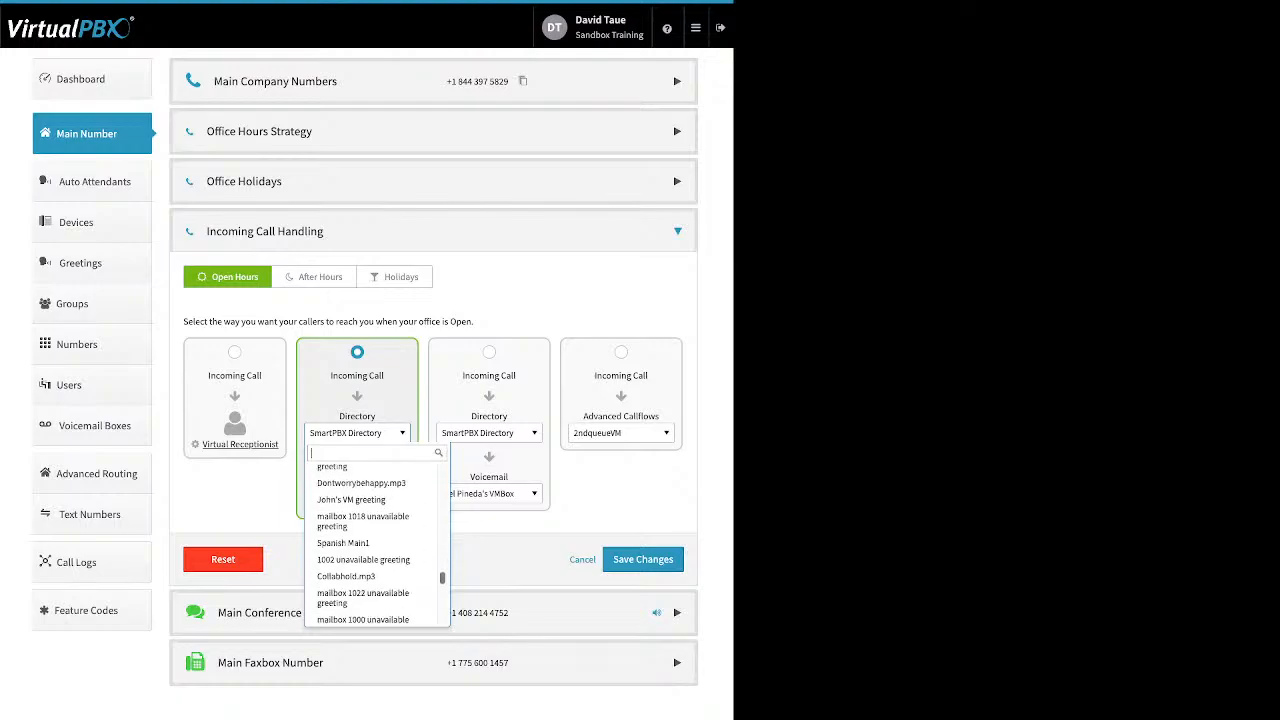
{"action": "key", "text": "Down"}
{"action": "key", "text": "Down"}
{"action": "key", "text": "Down"}
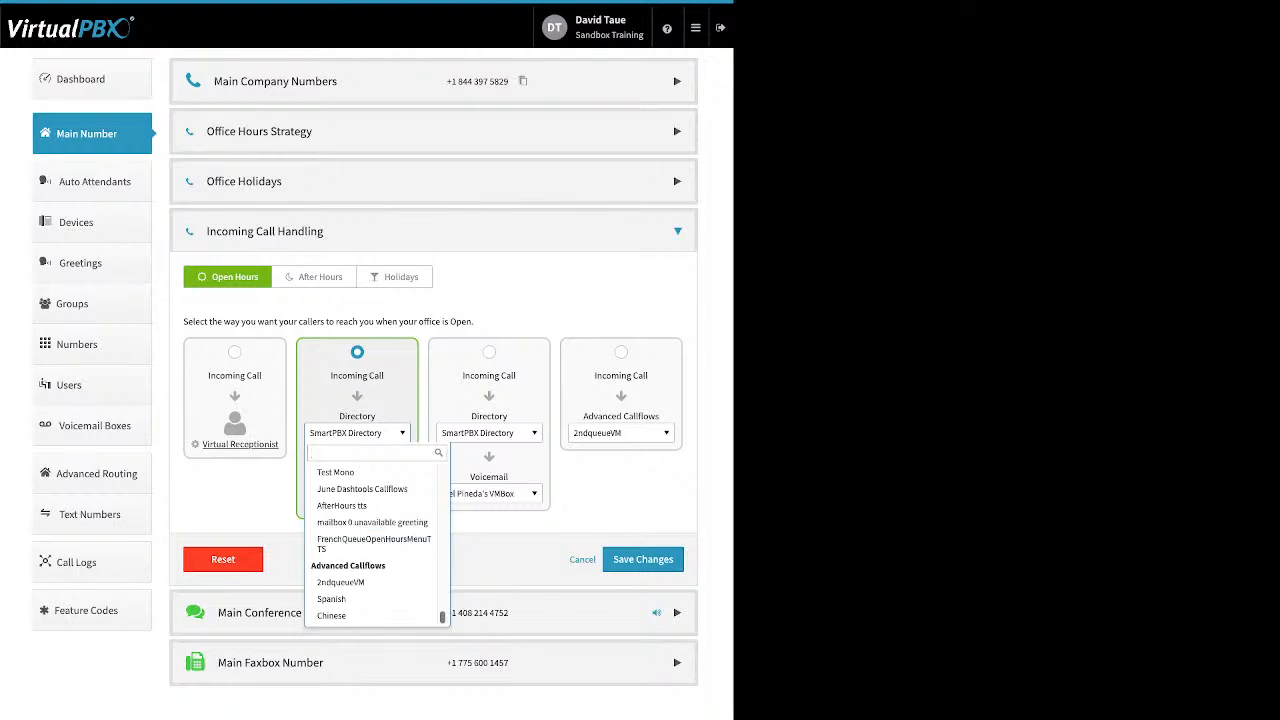
{"action": "key", "text": "Escape"}
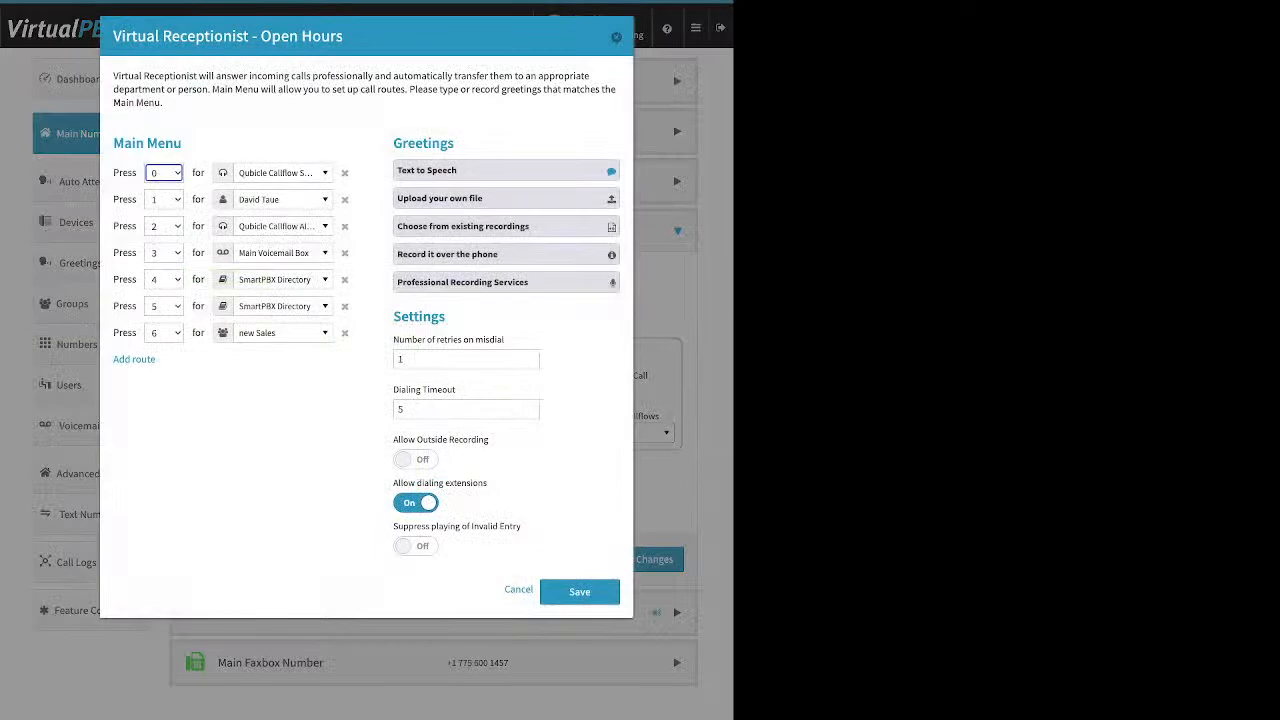
- Switch to After Hours and choose the Directory-then-Virtual Receptionist option
{"action": "key", "text": "Escape"}
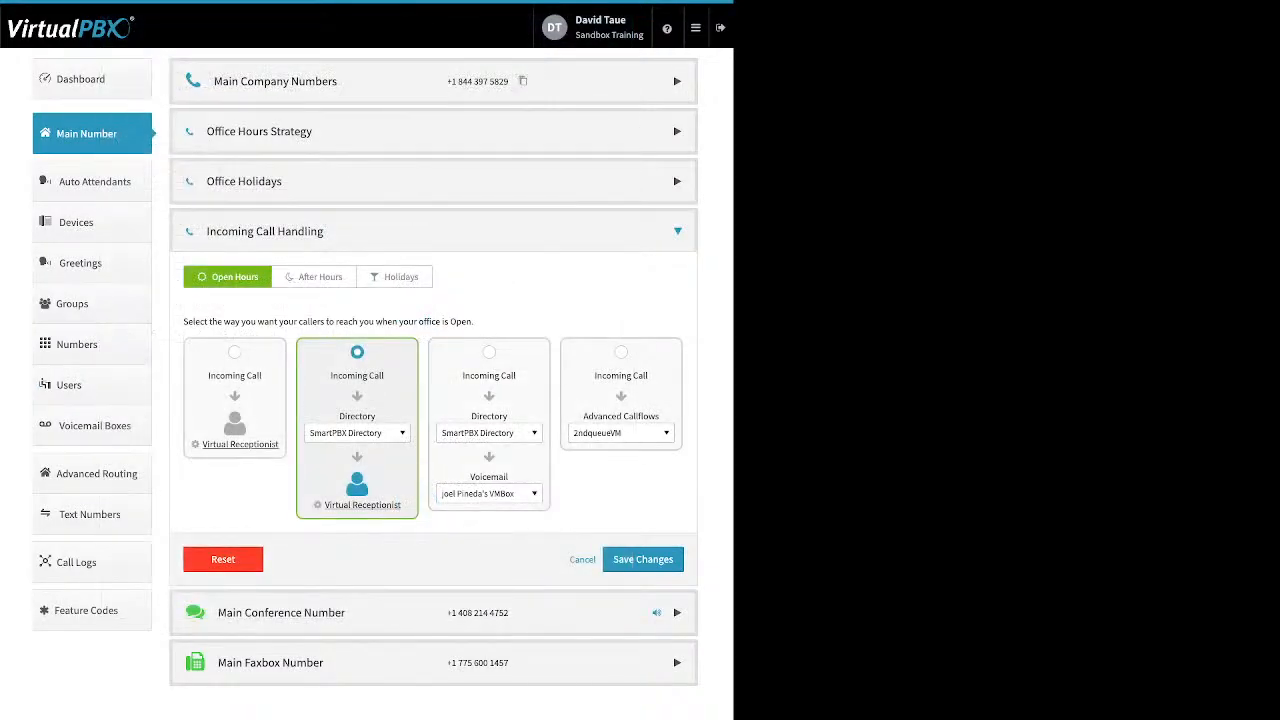
{"action": "left_click", "coordinate": [314, 277]}
{"action": "left_click", "coordinate": [357, 352]}
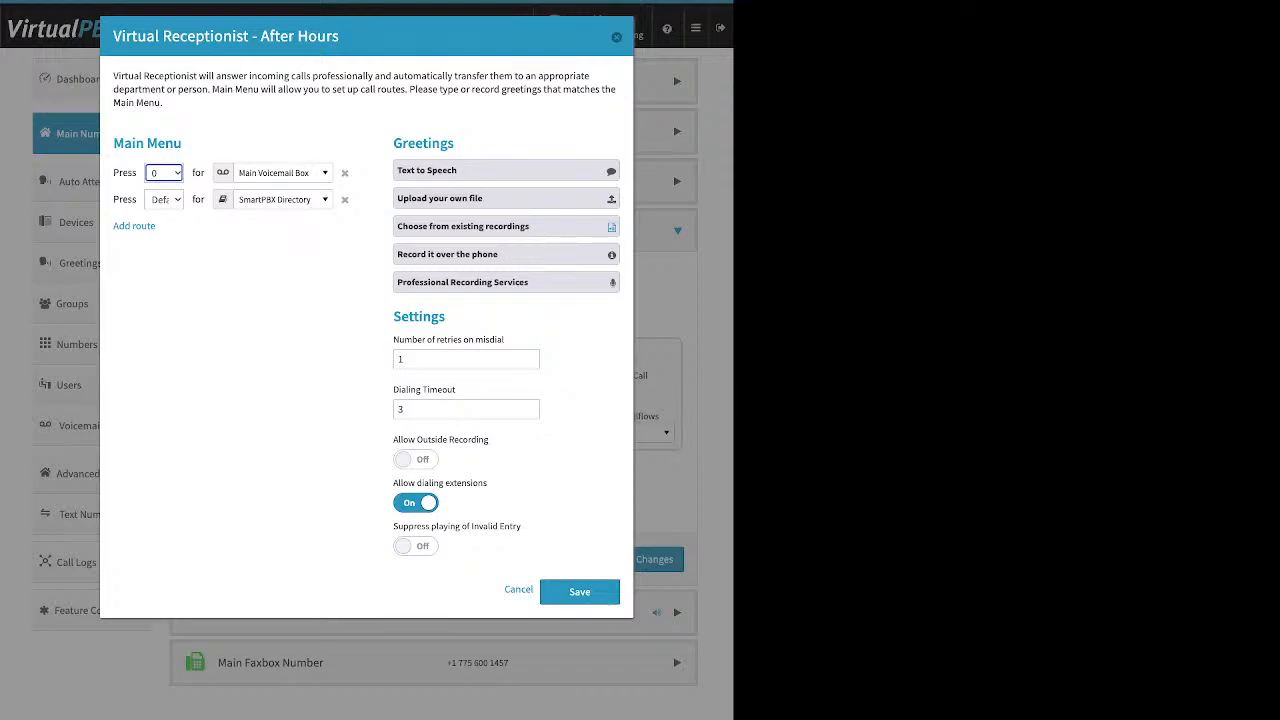
- Close the receptionist settings, pick Directory then Voicemail, and browse its directory list unchanged
{"action": "key", "text": "Escape"}
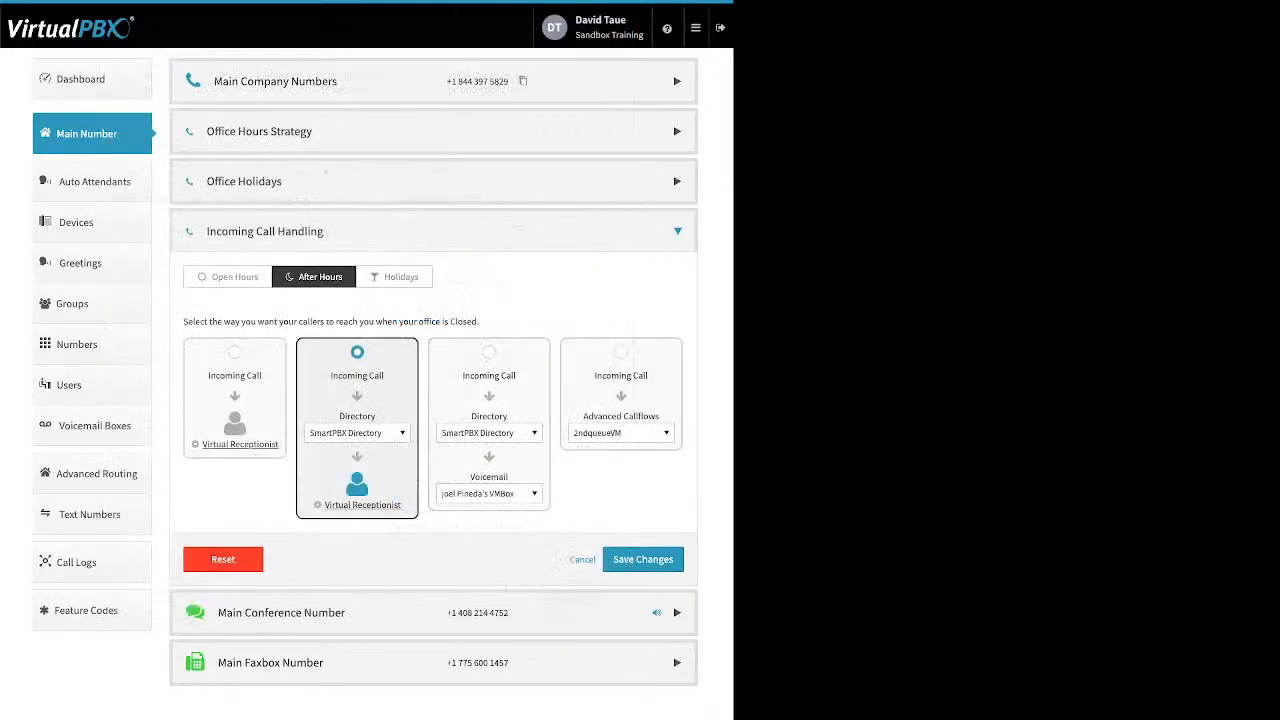
{"action": "left_click", "coordinate": [489, 352]}
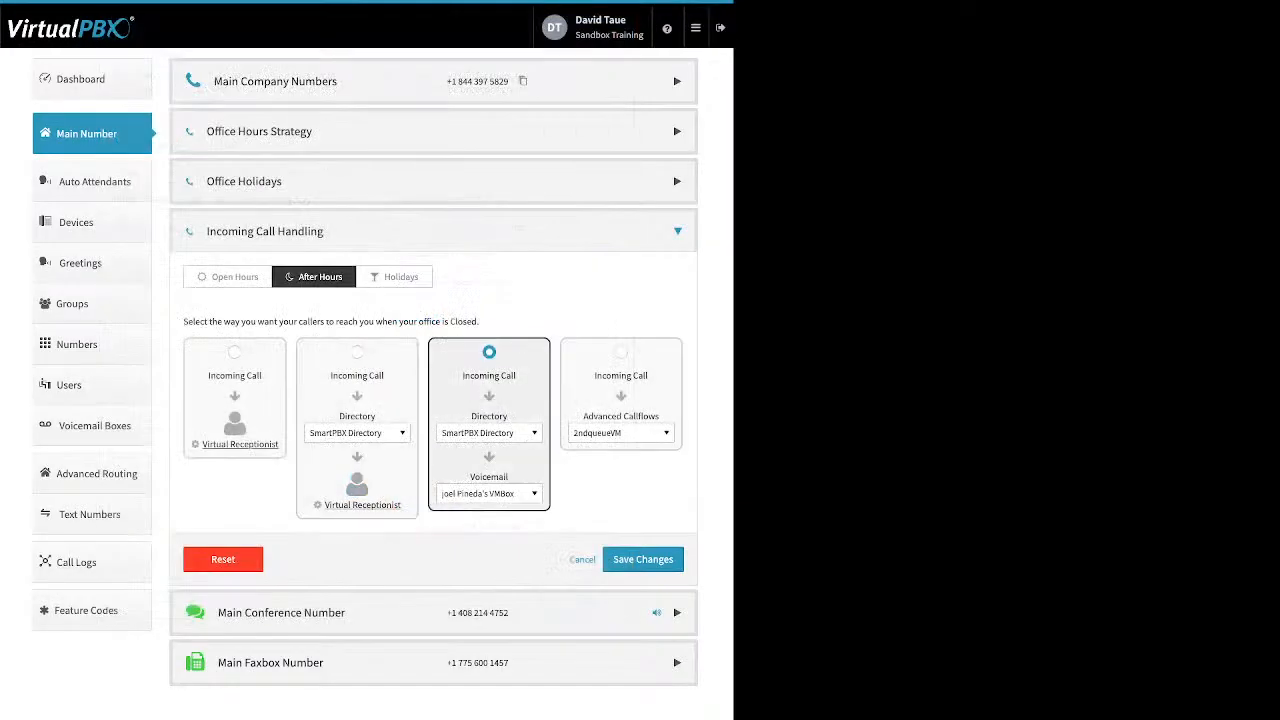
{"action": "left_click", "coordinate": [489, 432]}
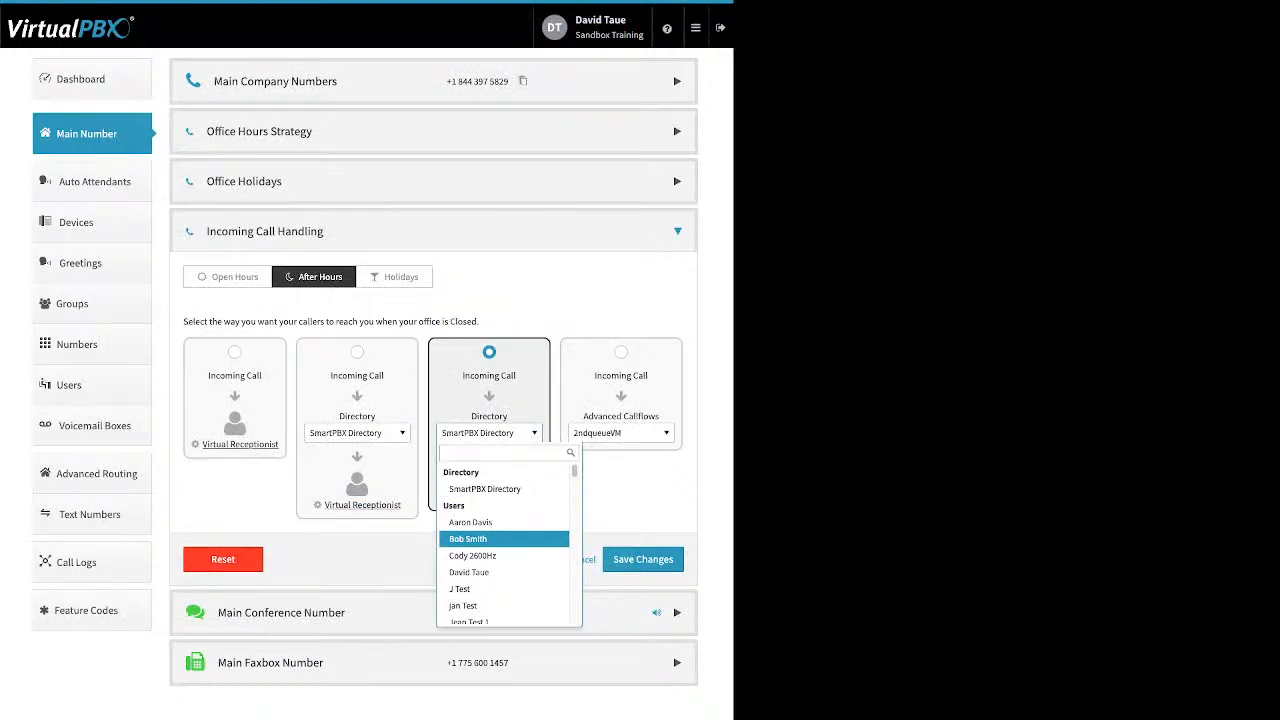
{"action": "scroll", "coordinate": [504, 532], "scroll_direction": "down", "scroll_amount": 1}
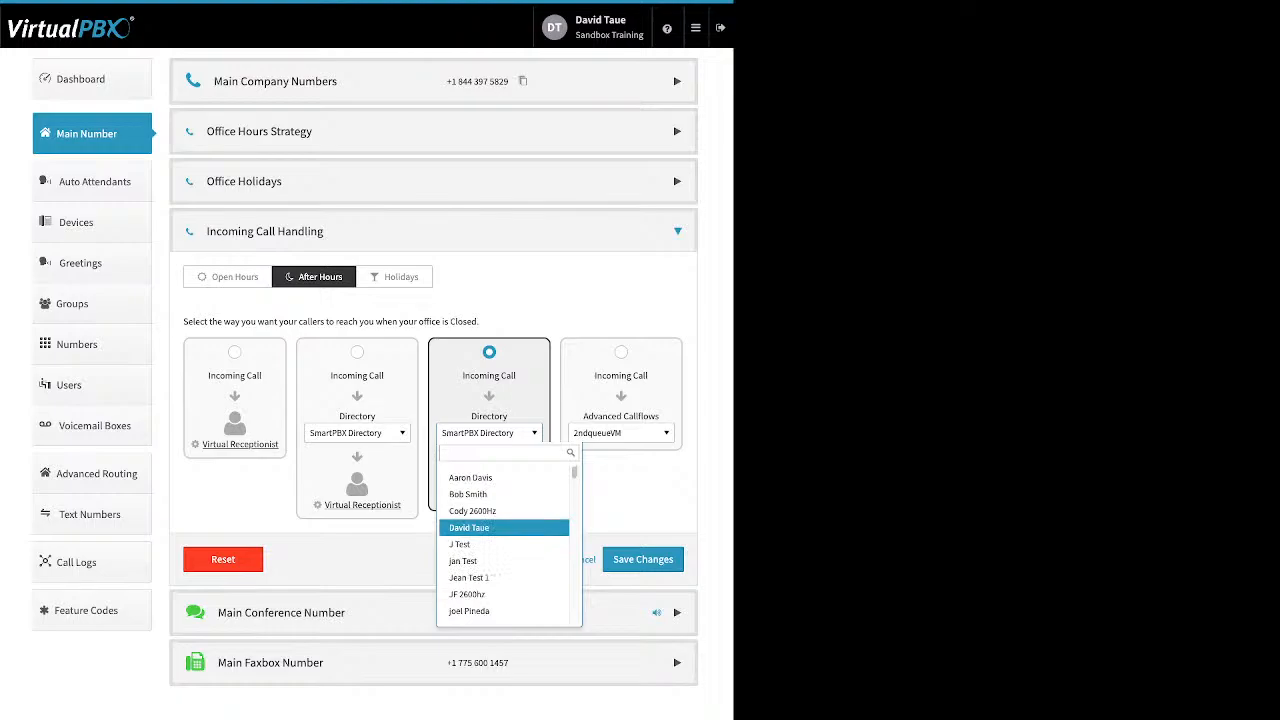
{"action": "scroll", "coordinate": [504, 530], "scroll_direction": "down", "scroll_amount": 4}
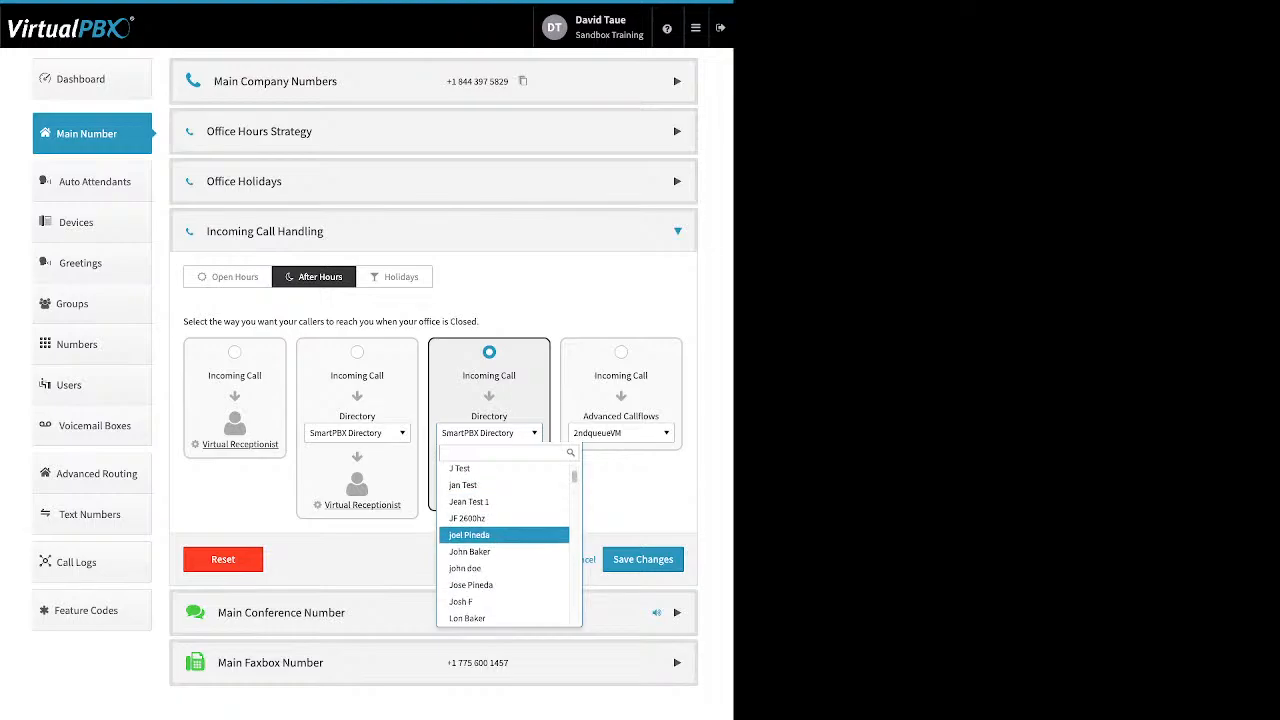
{"action": "scroll", "coordinate": [504, 530], "scroll_direction": "down", "scroll_amount": 3}
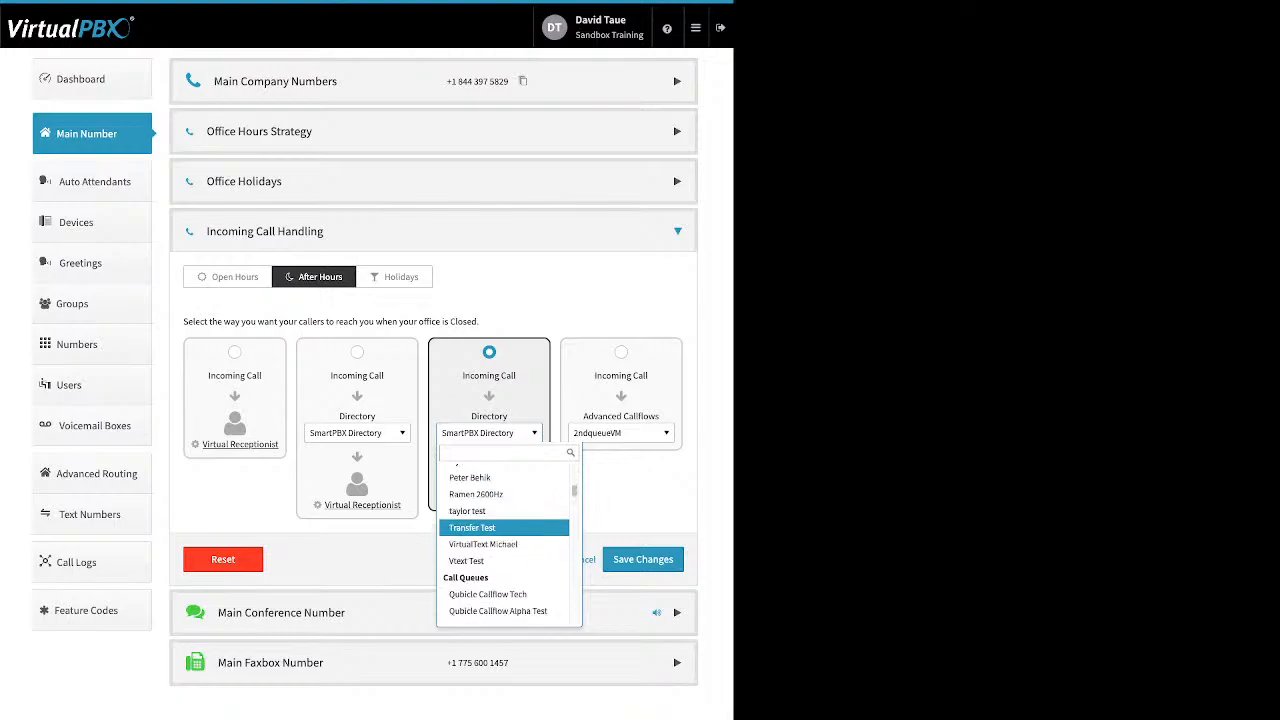
{"action": "scroll", "coordinate": [504, 530], "scroll_direction": "down", "scroll_amount": 1}
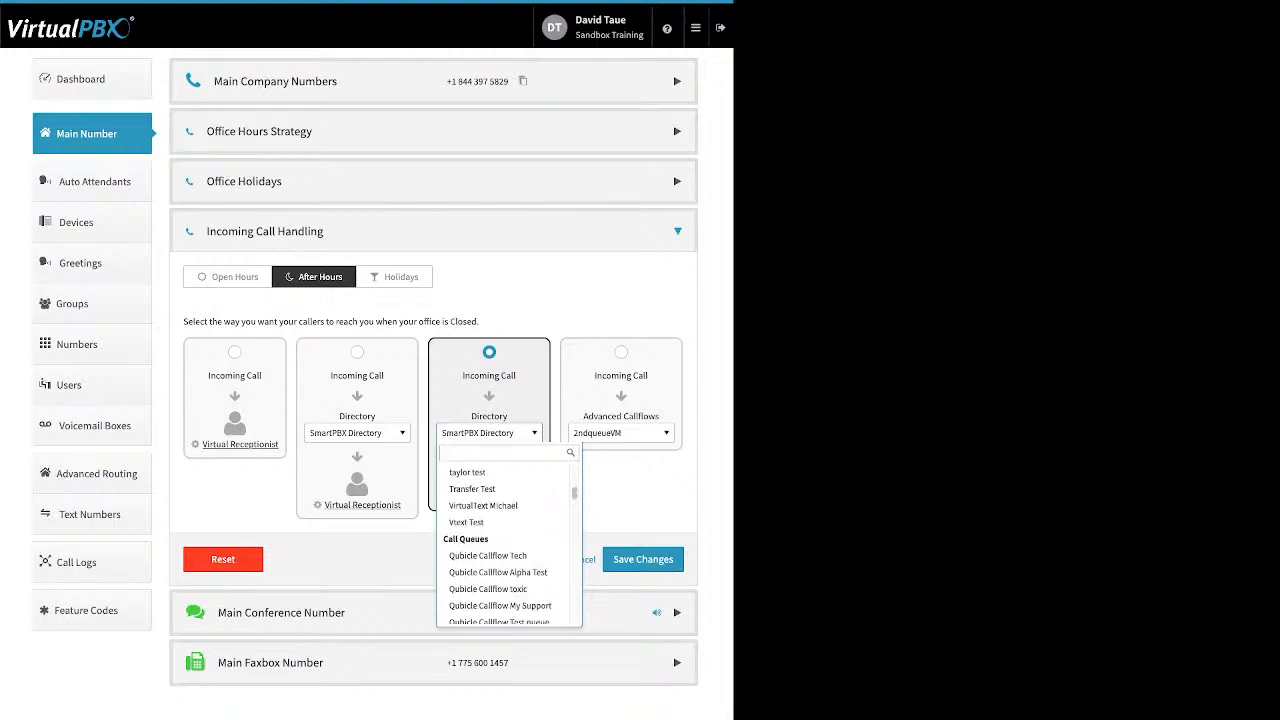
{"action": "scroll", "coordinate": [504, 530], "scroll_direction": "down", "scroll_amount": 6}
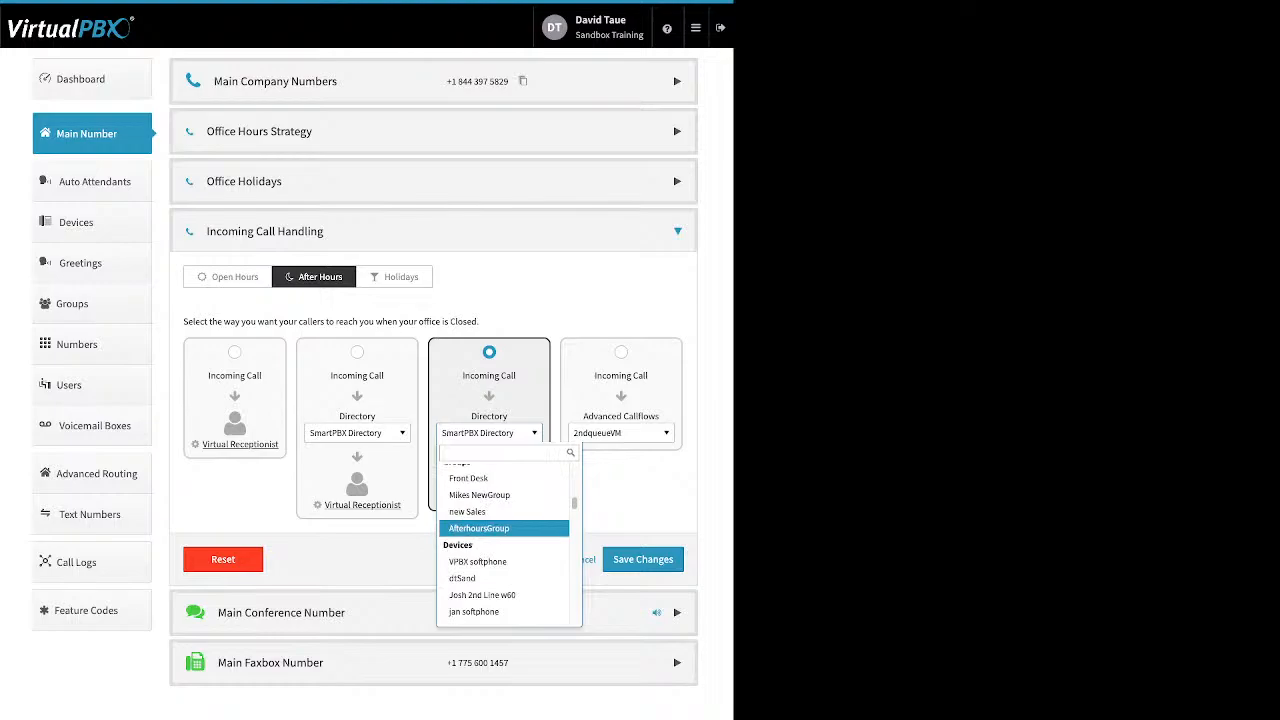
{"action": "scroll", "coordinate": [504, 530], "scroll_direction": "down", "scroll_amount": 5}
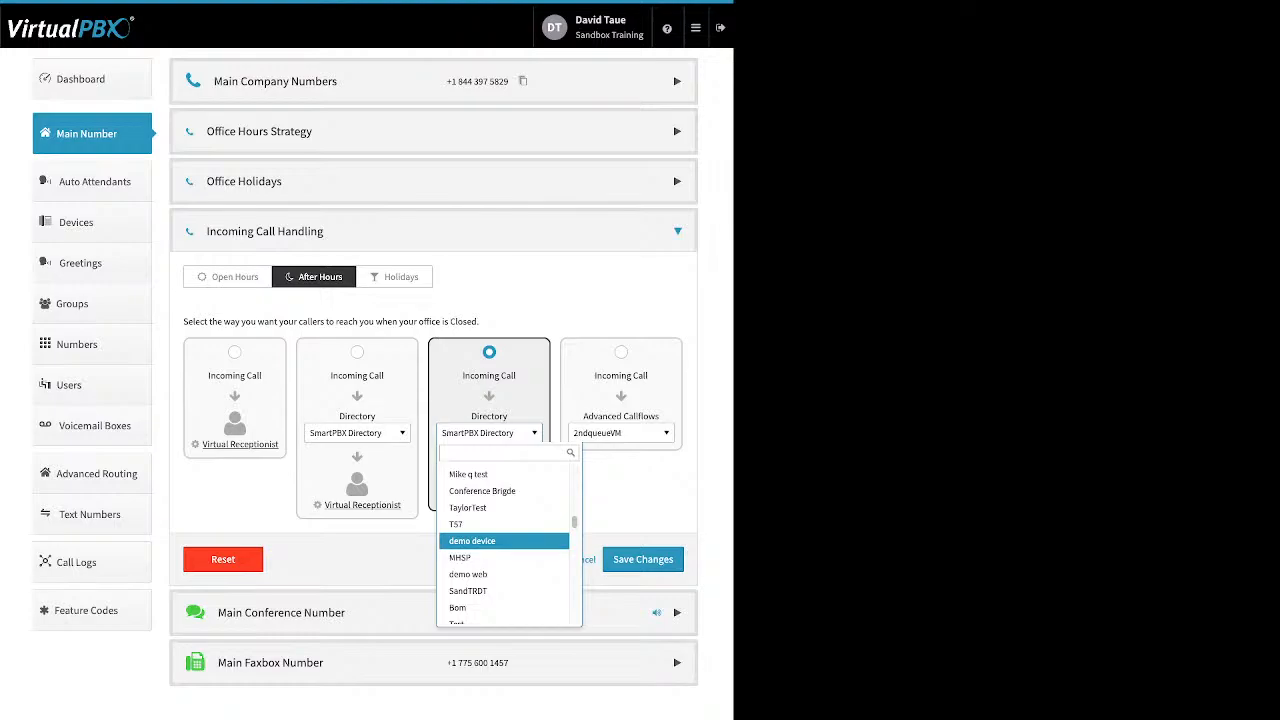
{"action": "scroll", "coordinate": [504, 540], "scroll_direction": "up", "scroll_amount": 1}
{"action": "key", "text": "Escape"}
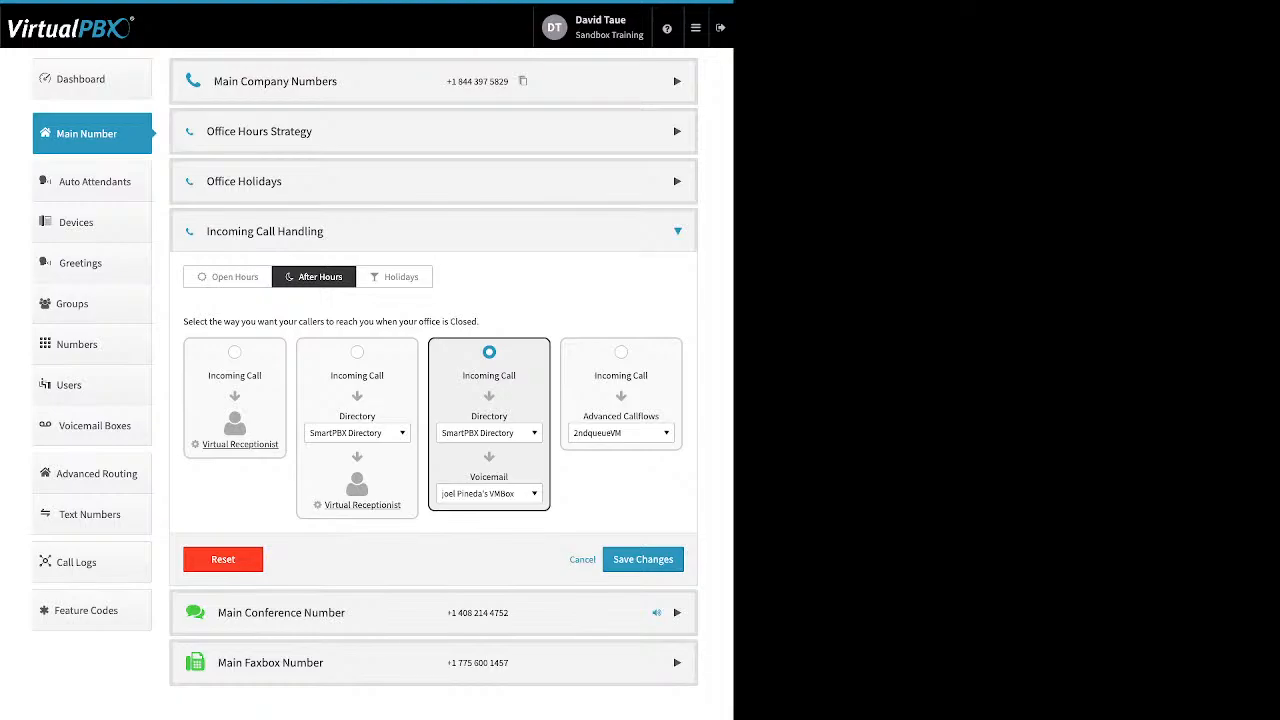
- Check the voicemail box list, then route after-hours calls to Advanced Callflows, keeping 2ndqueueVM
{"action": "left_click", "coordinate": [489, 493]}
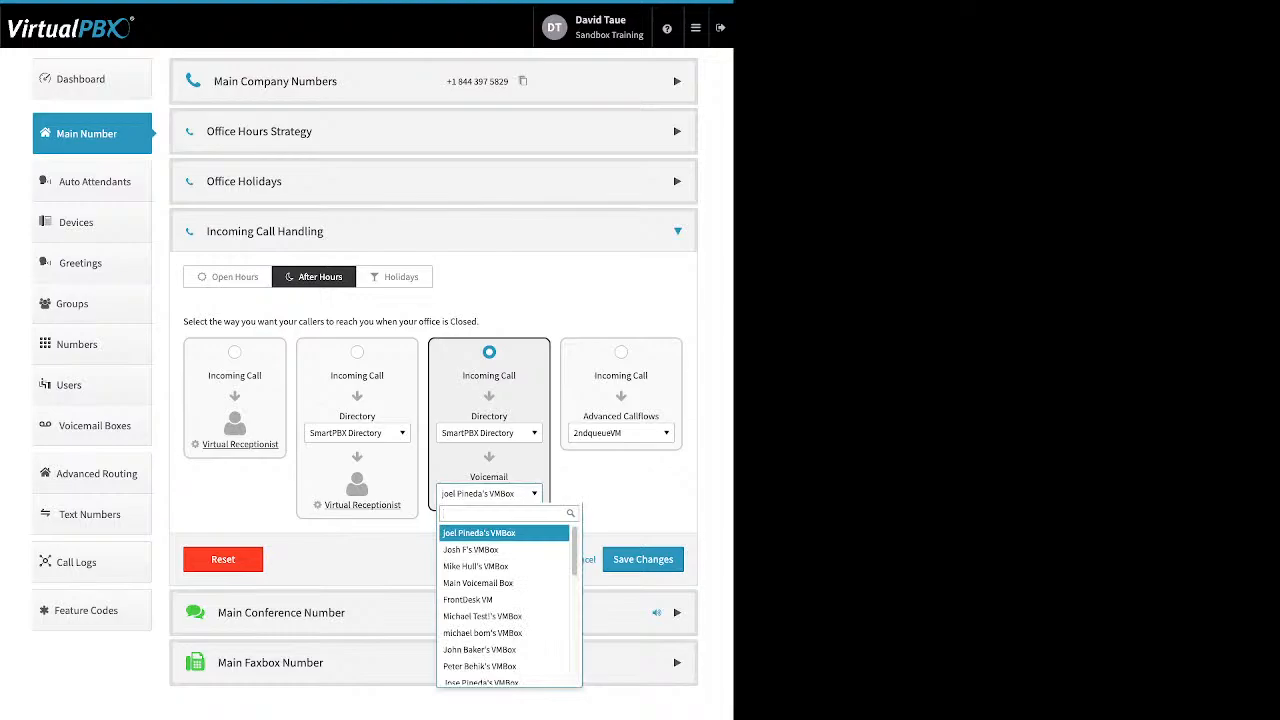
{"action": "key", "text": "Escape"}
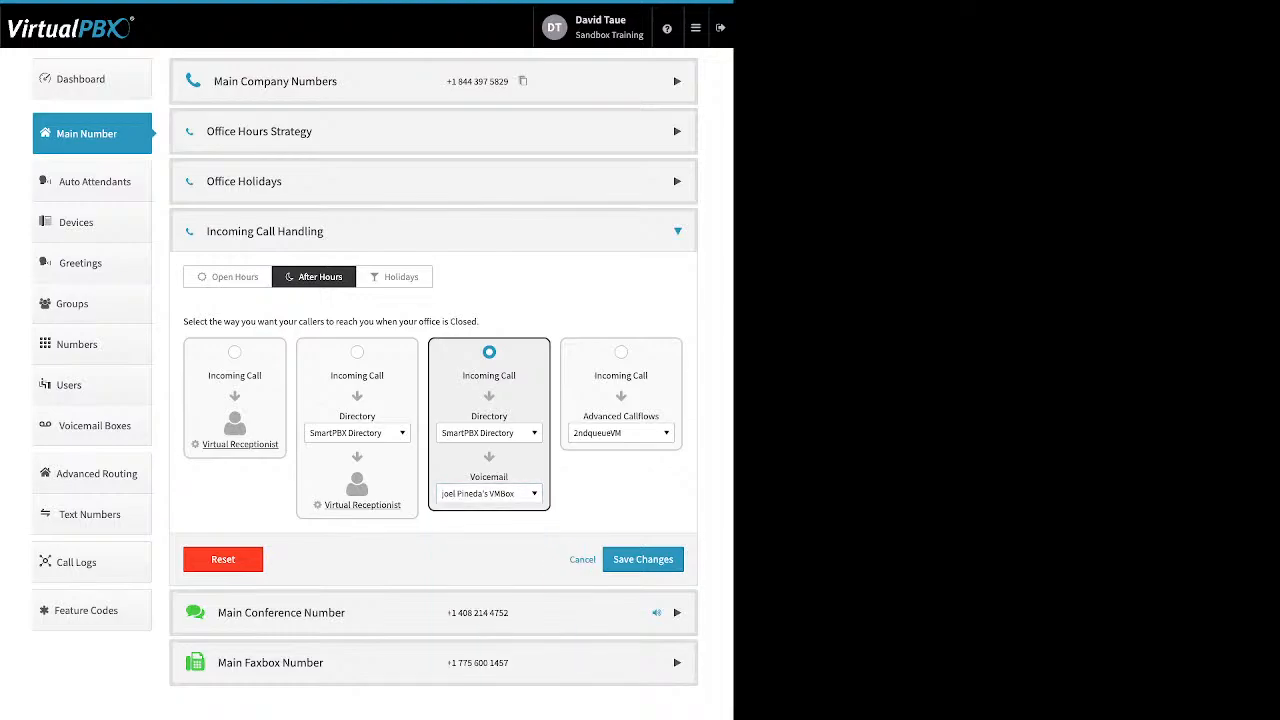
{"action": "left_click", "coordinate": [621, 352]}
{"action": "left_click", "coordinate": [620, 433]}
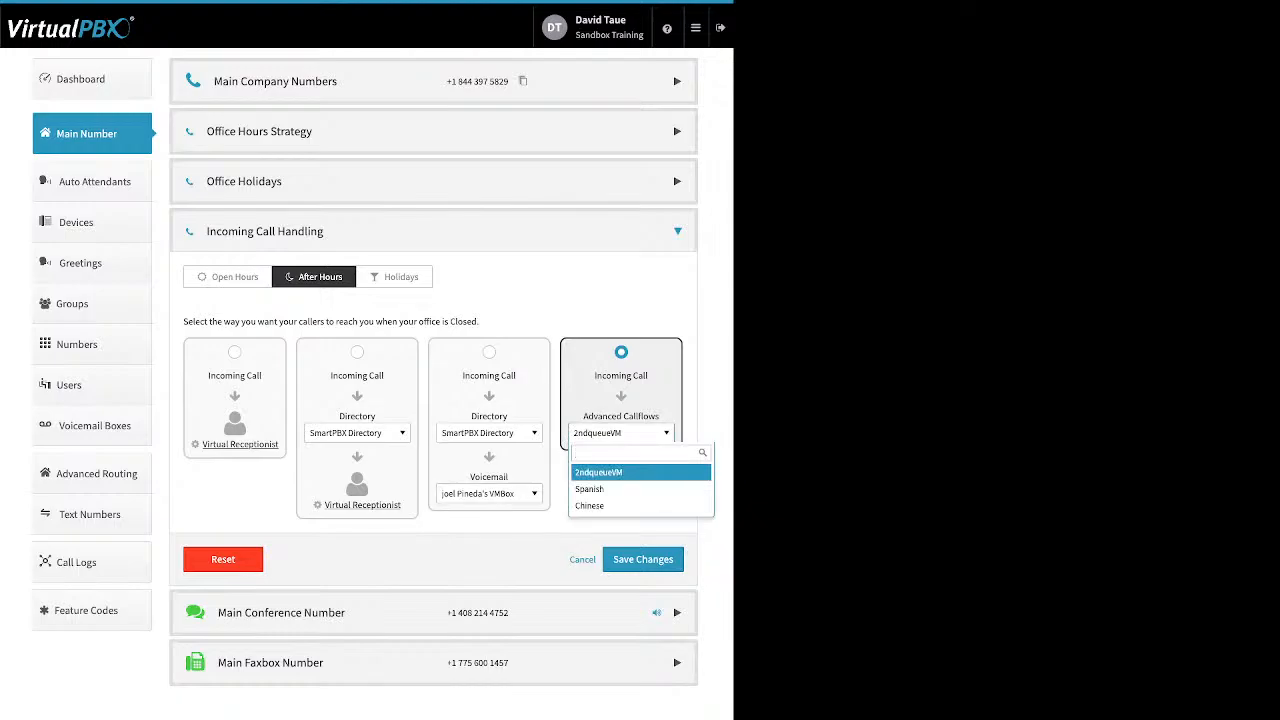
{"action": "key", "text": "Escape"}
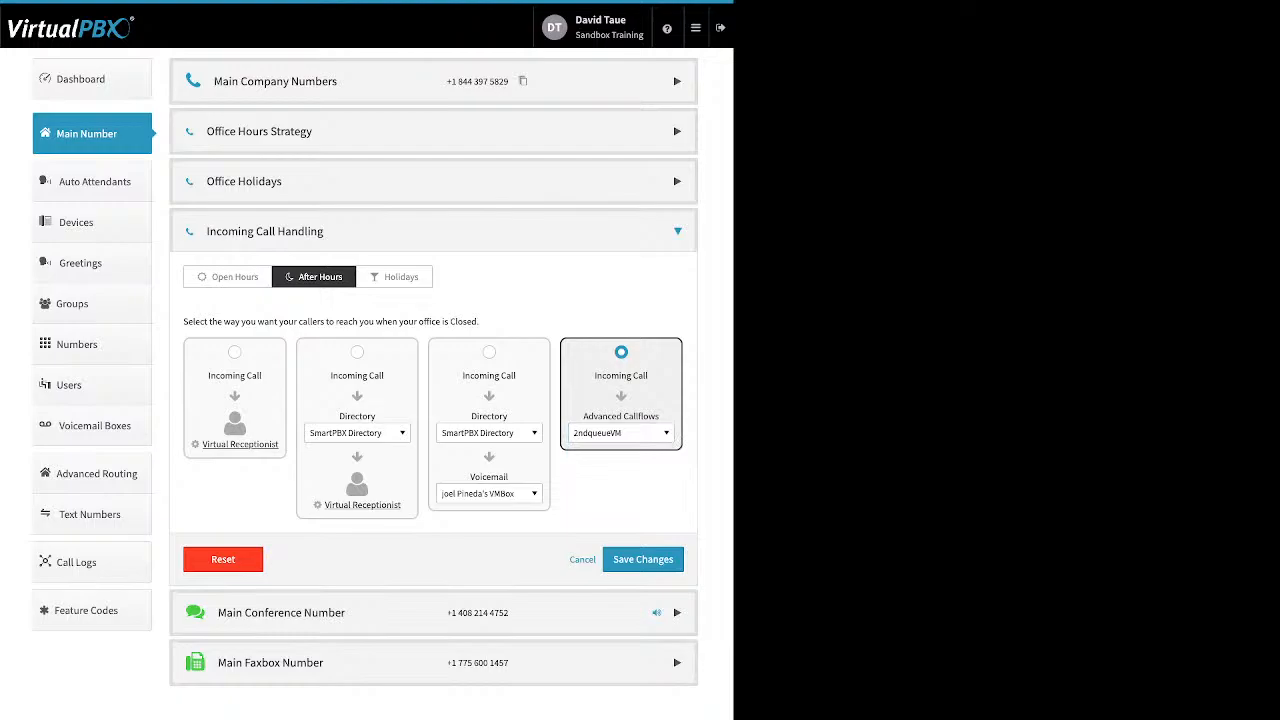
- Open the Main Conference Number settings and highlight the additional-number and custom greeting options
{"action": "left_click", "coordinate": [677, 613]}
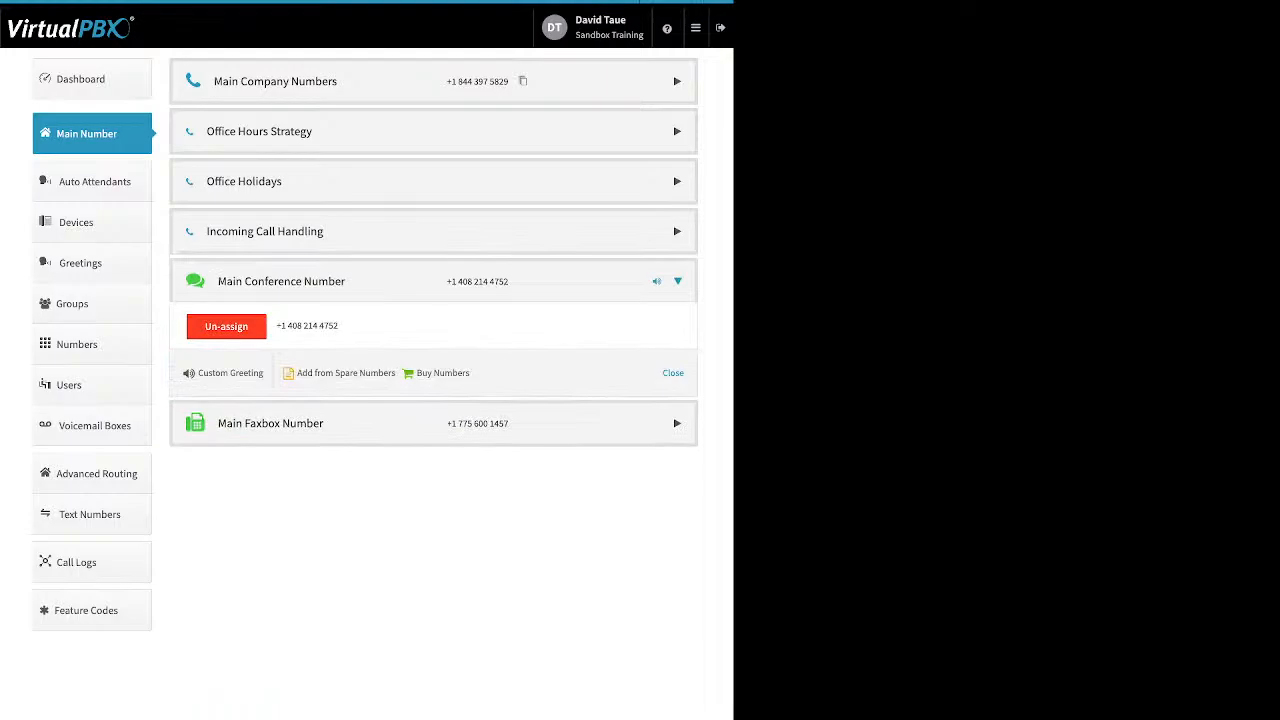
{"action": "mouse_move", "coordinate": [297, 372]}
{"action": "left_mouse_down"}
{"action": "mouse_move", "coordinate": [470, 372]}
{"action": "mouse_move", "coordinate": [307, 372]}
{"action": "left_mouse_up"}
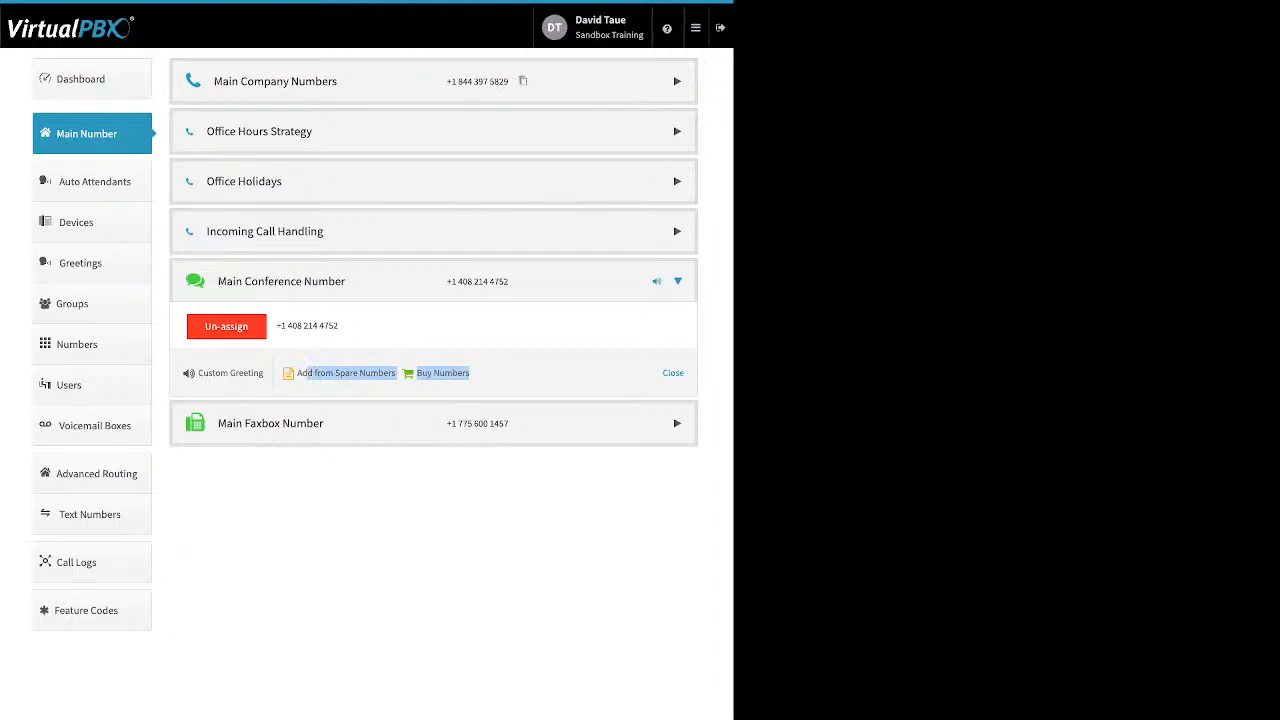
{"action": "left_click", "coordinate": [308, 387]}
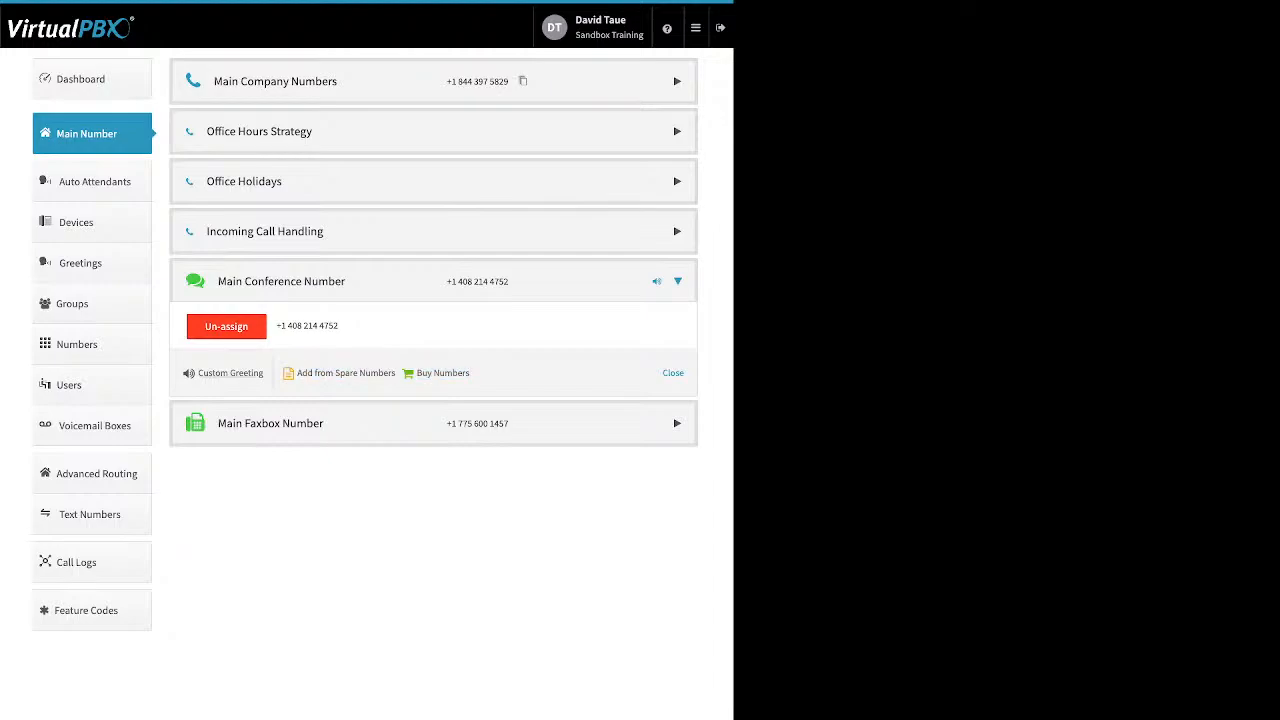
{"action": "left_click_drag", "start_coordinate": [264, 373], "coordinate": [198, 373]}
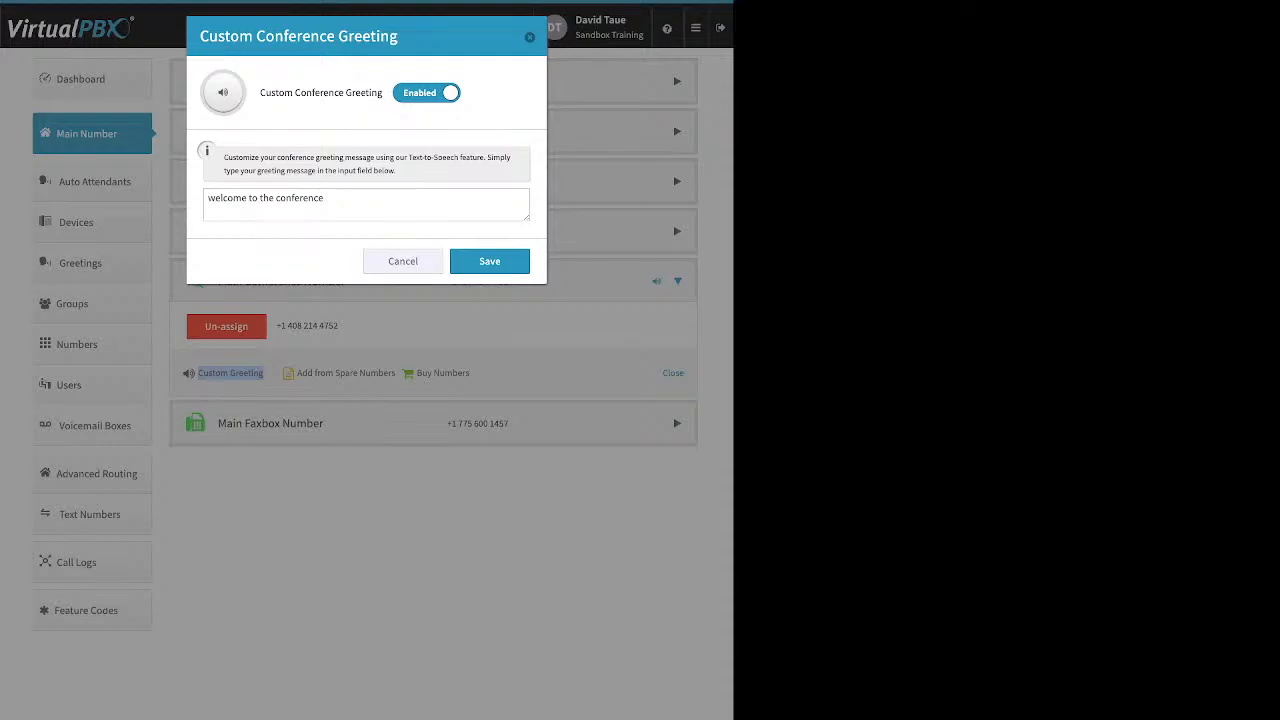
- Turn off Custom Conference Greeting, close the settings, and expand the Main Faxbox Number details
{"action": "left_click", "coordinate": [427, 93]}
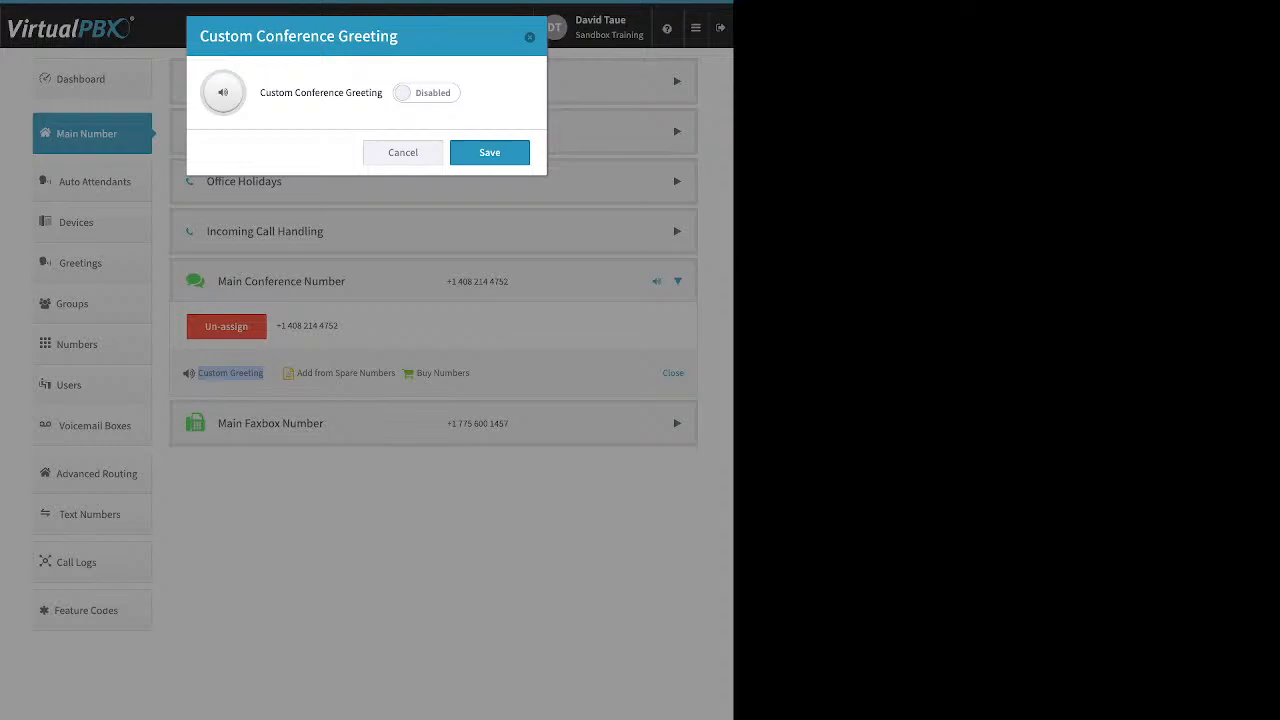
{"action": "key", "text": "Escape"}
{"action": "left_click", "coordinate": [270, 423]}
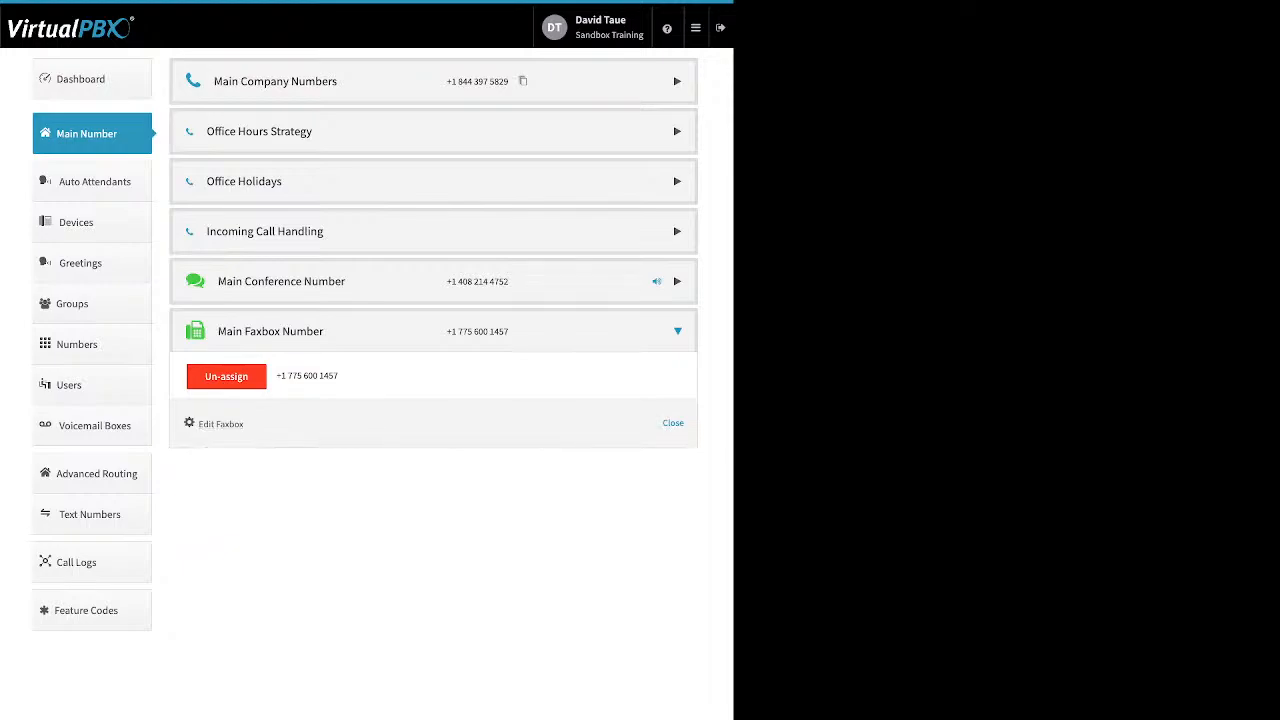
{"action": "double_click", "coordinate": [229, 424]}
{"action": "left_click_drag", "start_coordinate": [229, 424], "coordinate": [200, 424]}
{"action": "left_click", "coordinate": [220, 424]}
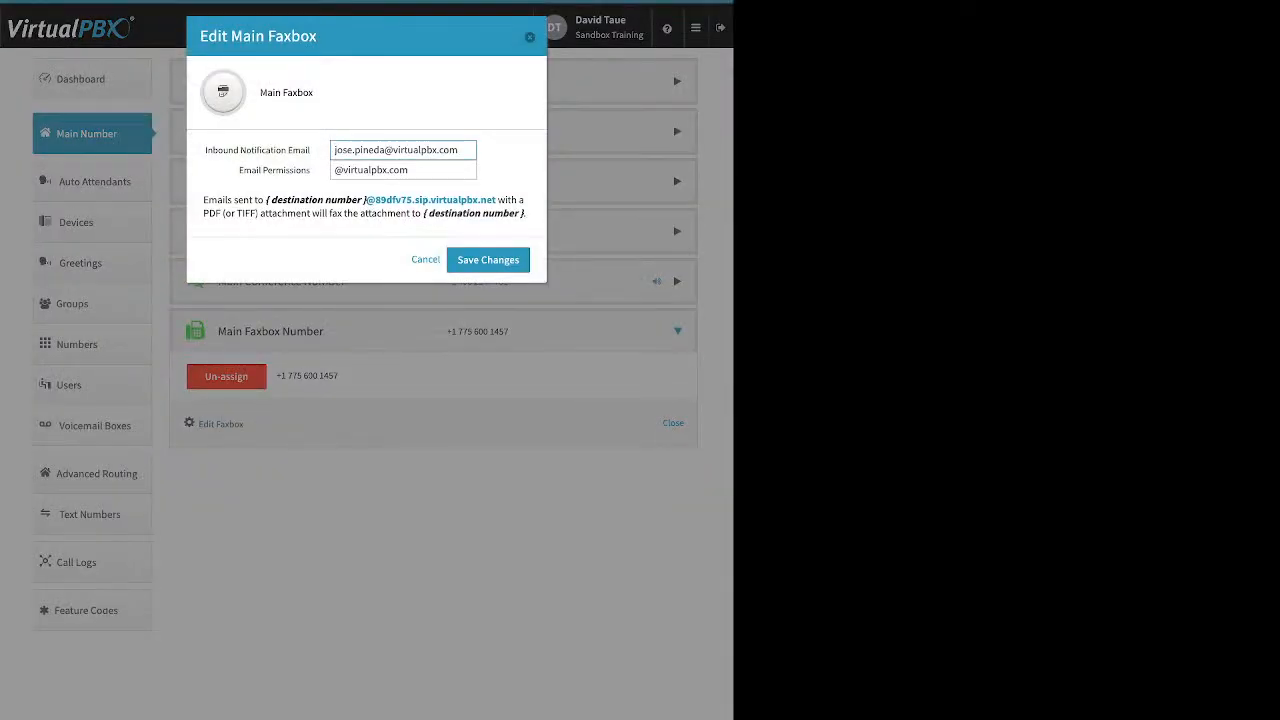
{"action": "left_click_drag", "start_coordinate": [206, 150], "coordinate": [310, 150]}
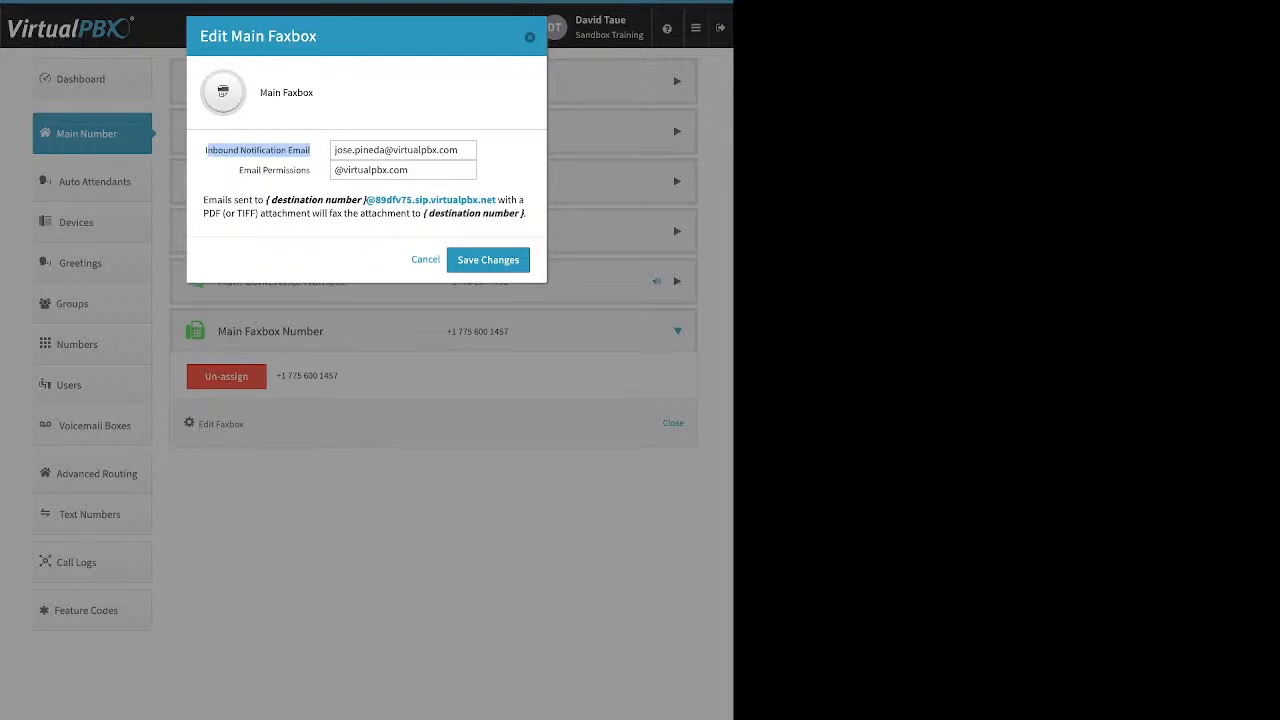
{"action": "left_click", "coordinate": [258, 151]}
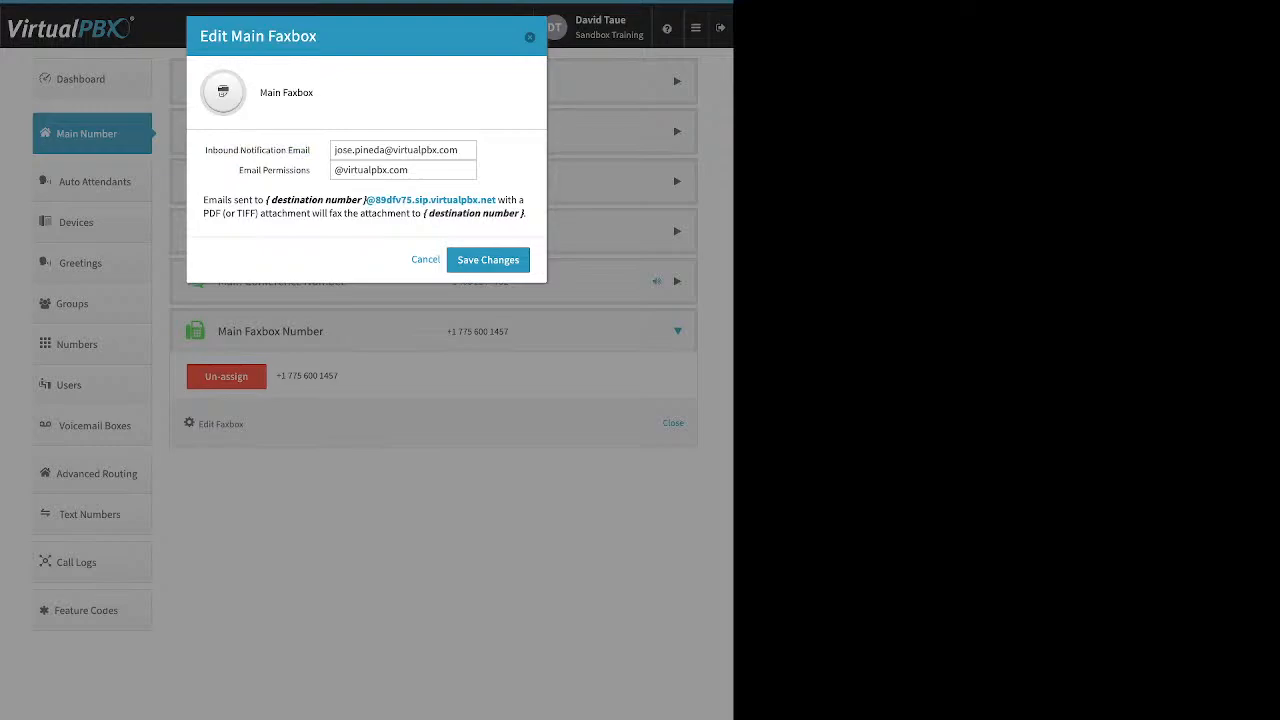
{"action": "left_click_drag", "start_coordinate": [238, 170], "coordinate": [310, 170]}
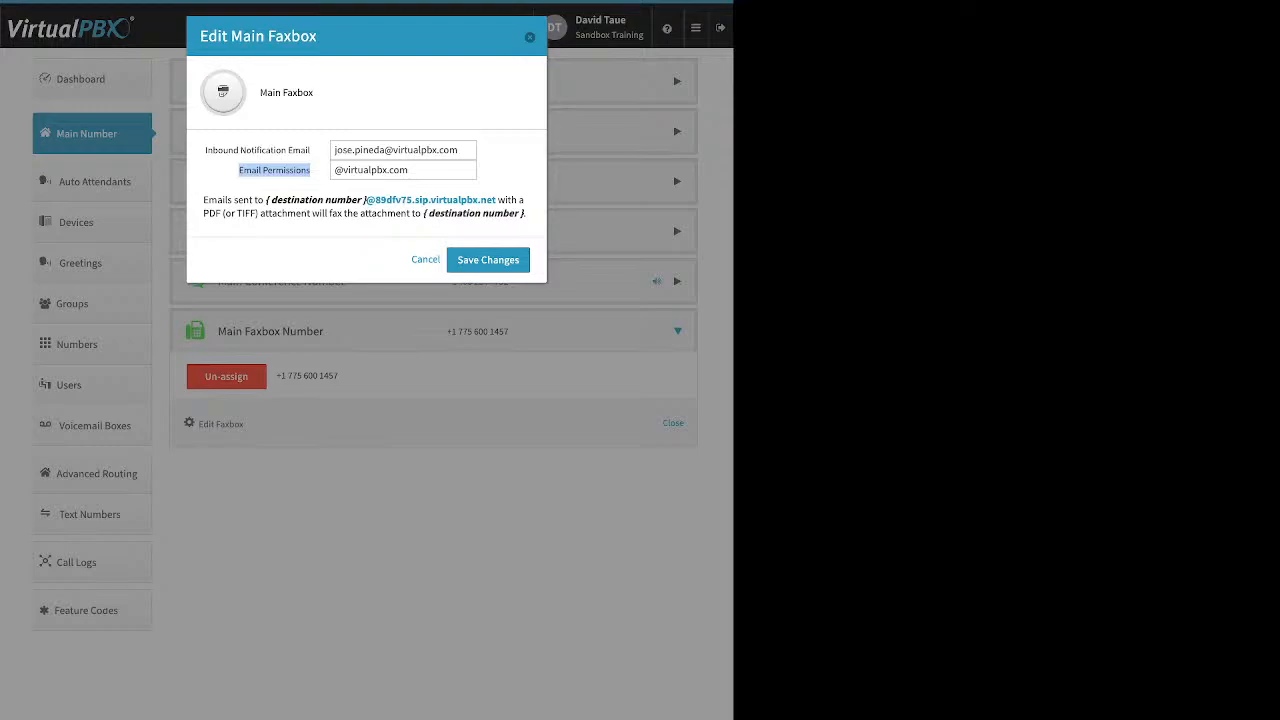
{"action": "key", "text": "Escape"}
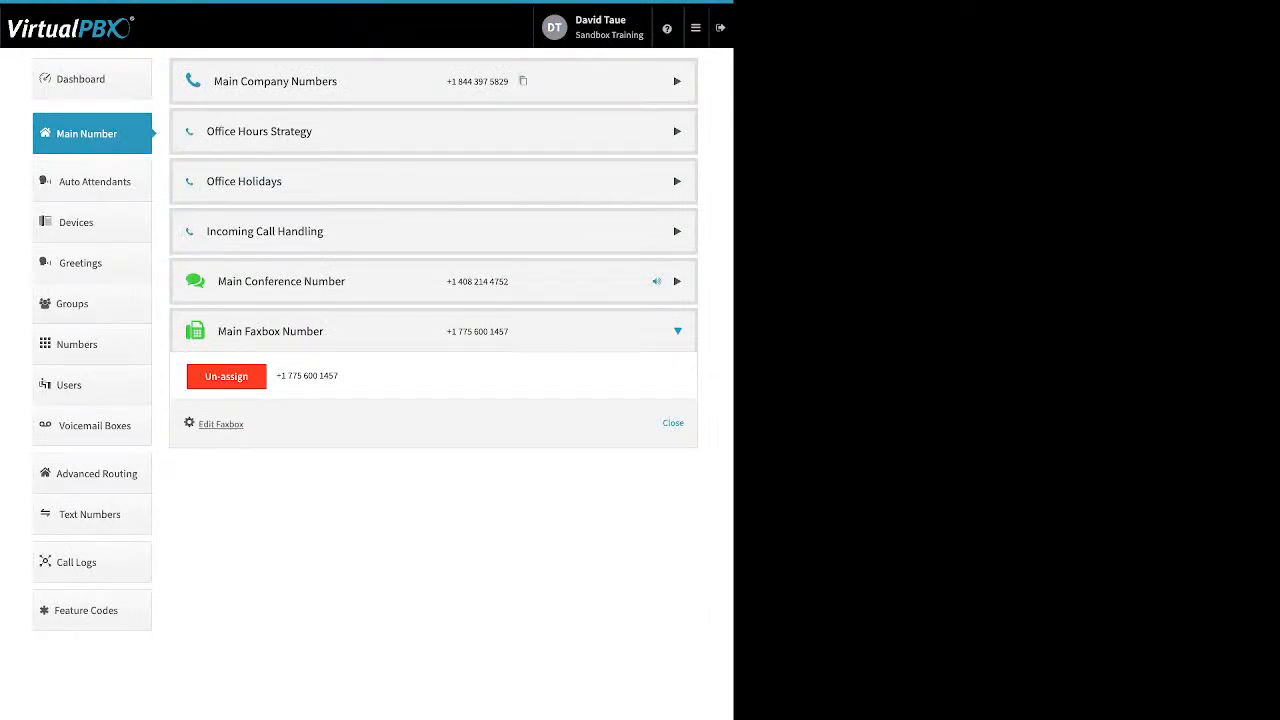
- Go to the Auto Attendants page to begin adding a new attendant
{"action": "left_click", "coordinate": [93, 181]}
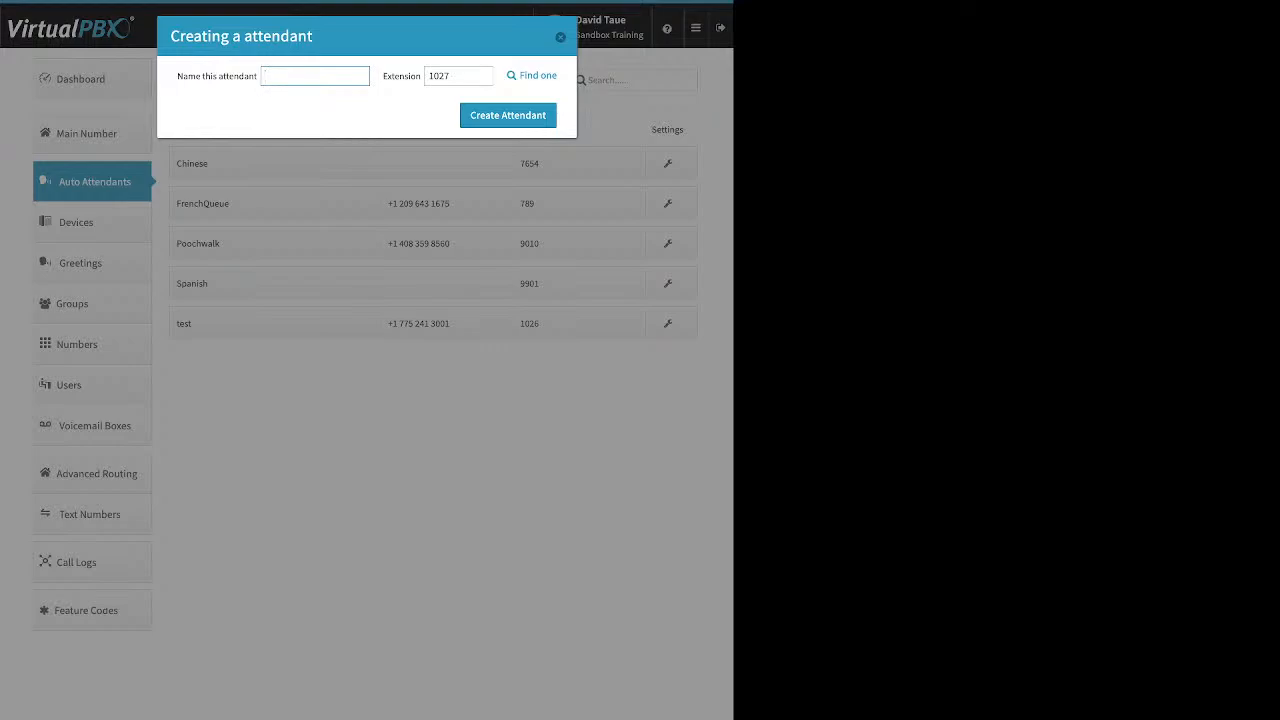
- Cancel the new attendant with extension 1027 and expand Poochwalk's edit panel
{"action": "left_click", "coordinate": [560, 37]}
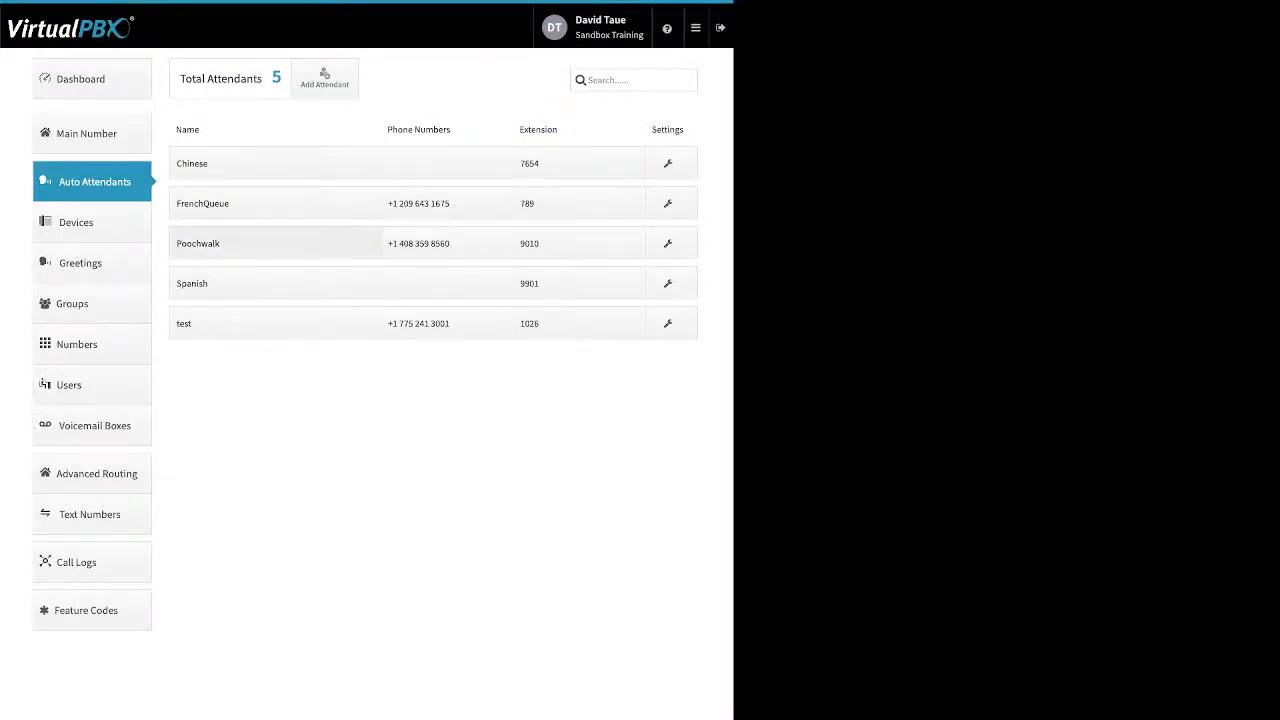
{"action": "left_click", "coordinate": [275, 243]}
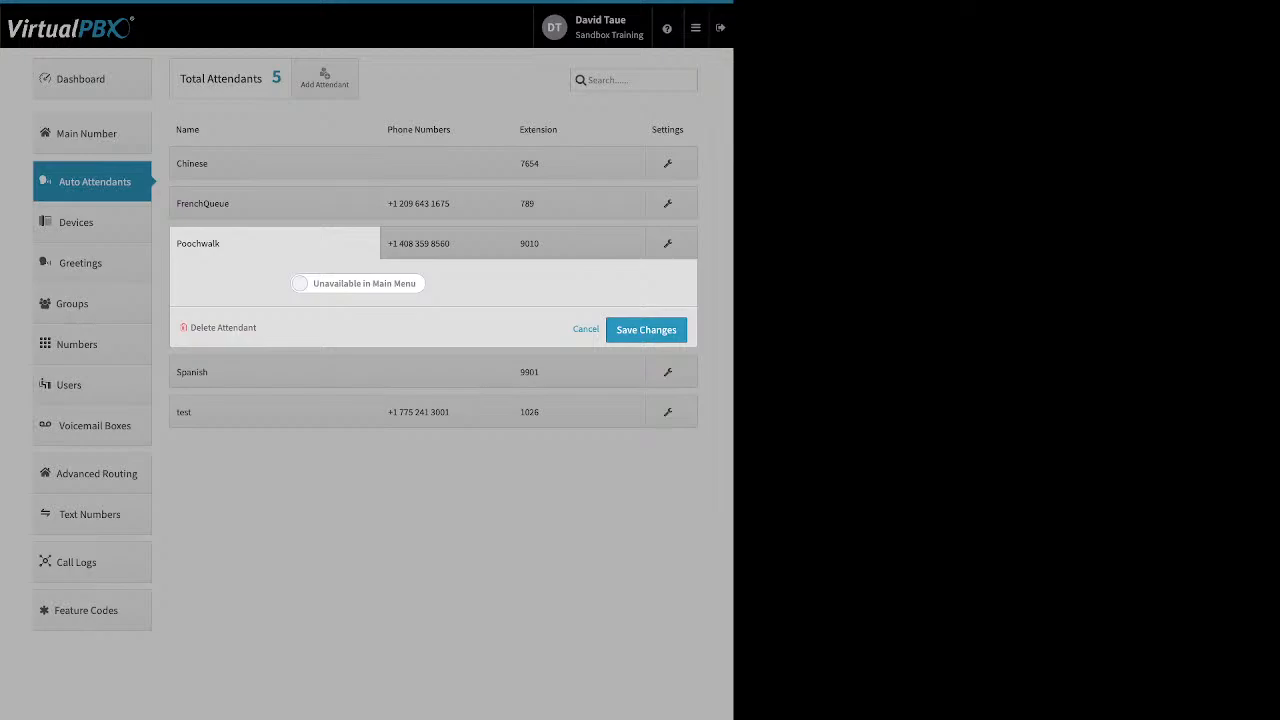
- Toggle Poochwalk's Available in Main Menu option and look over its phone number options
{"action": "left_click", "coordinate": [358, 284]}
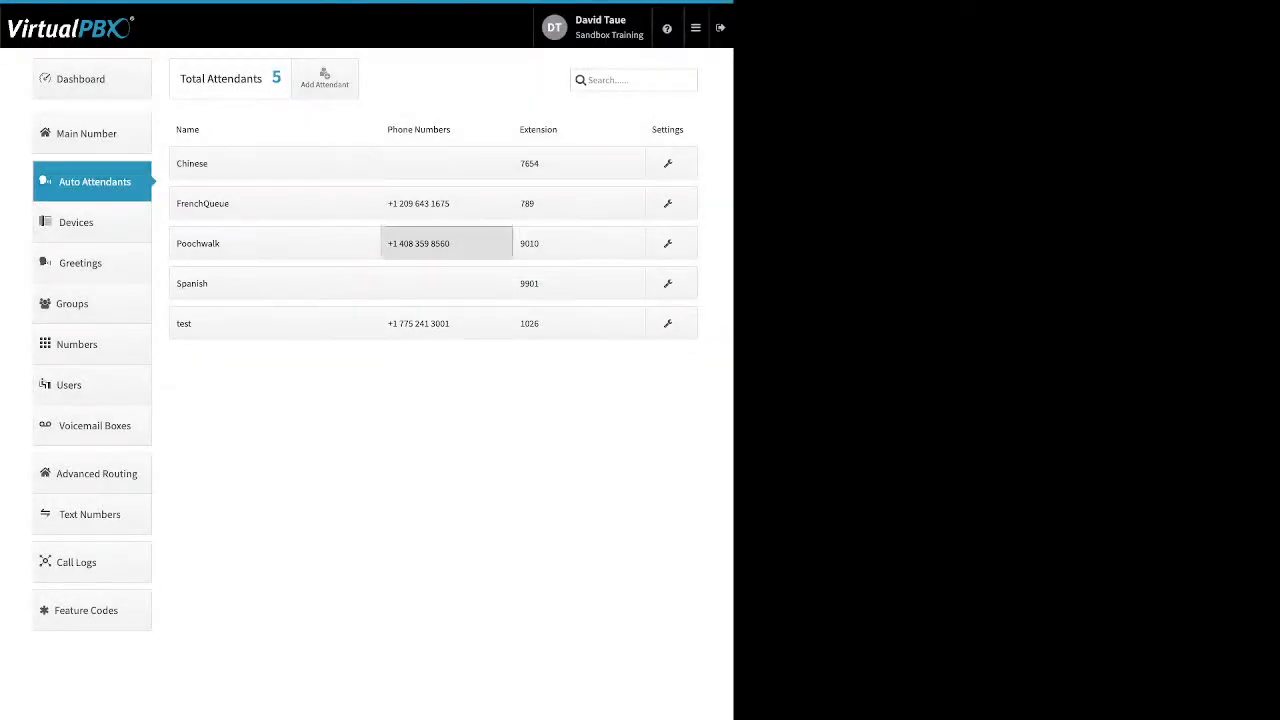
{"action": "left_click", "coordinate": [446, 244]}
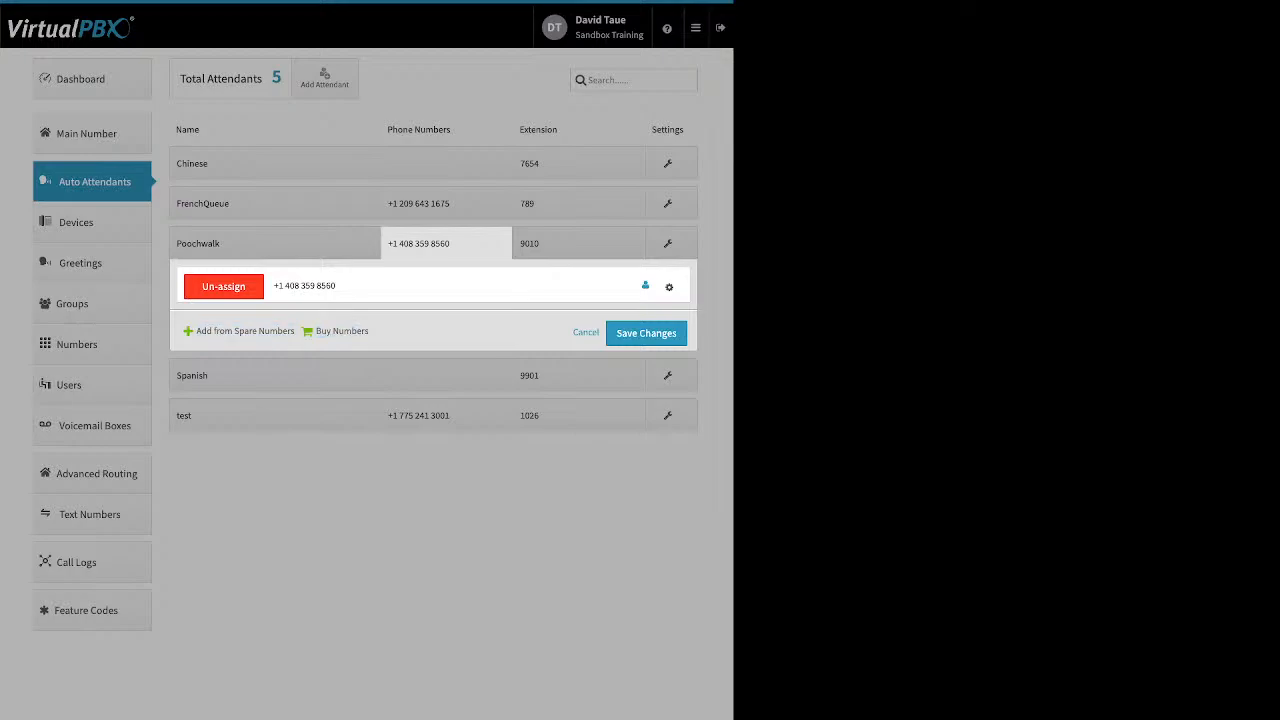
{"action": "left_click", "coordinate": [669, 287]}
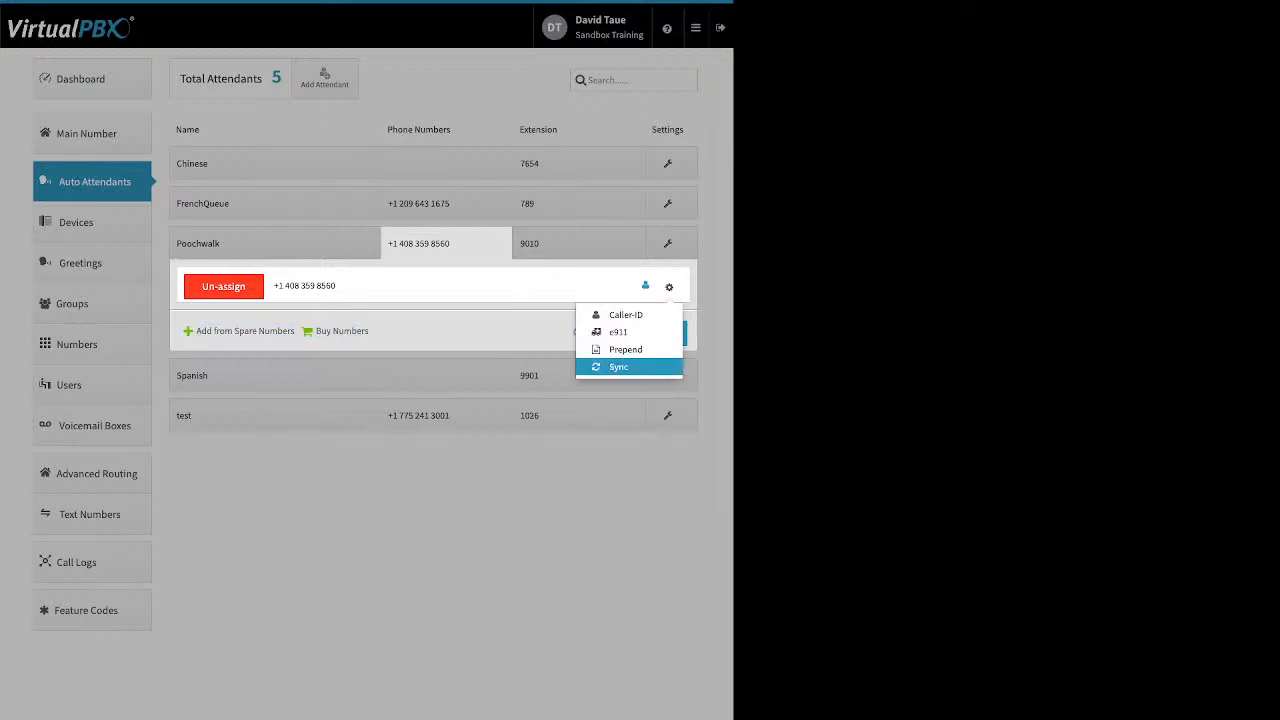
{"action": "left_click", "coordinate": [580, 205]}
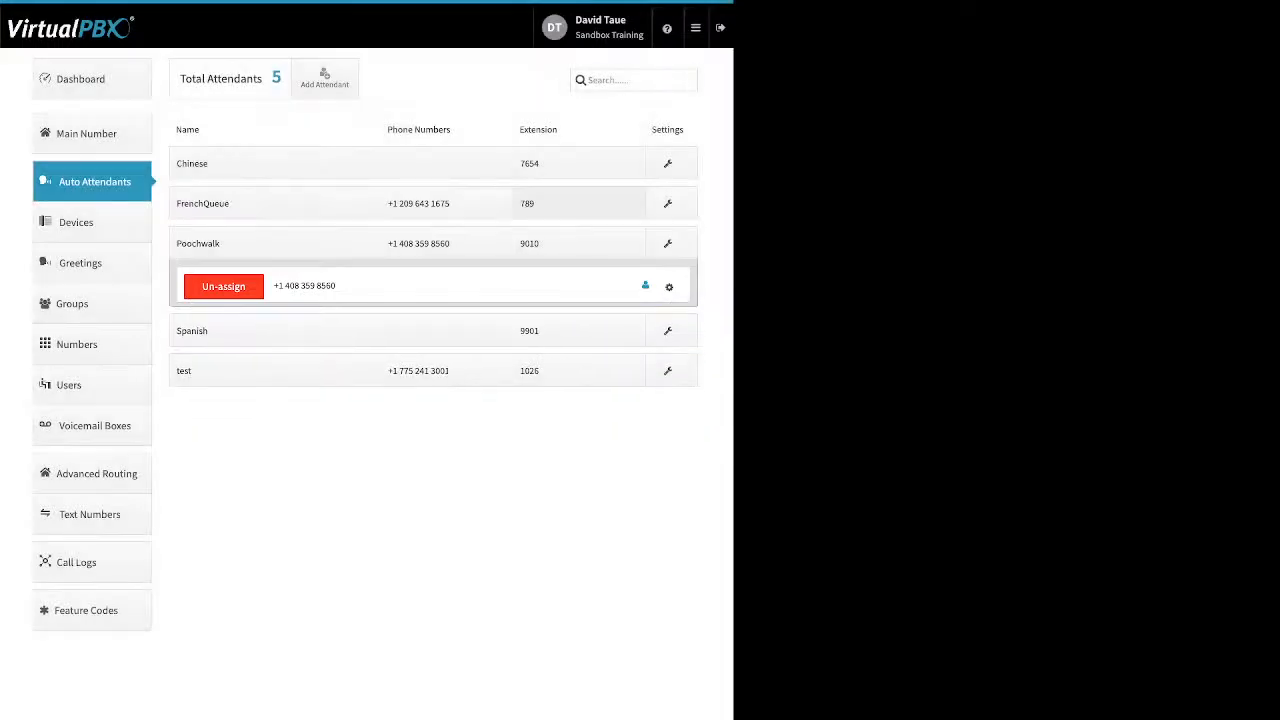
- Add extension 1007 to Poochwalk, then discard it and close the extension settings
{"action": "left_click", "coordinate": [578, 243]}
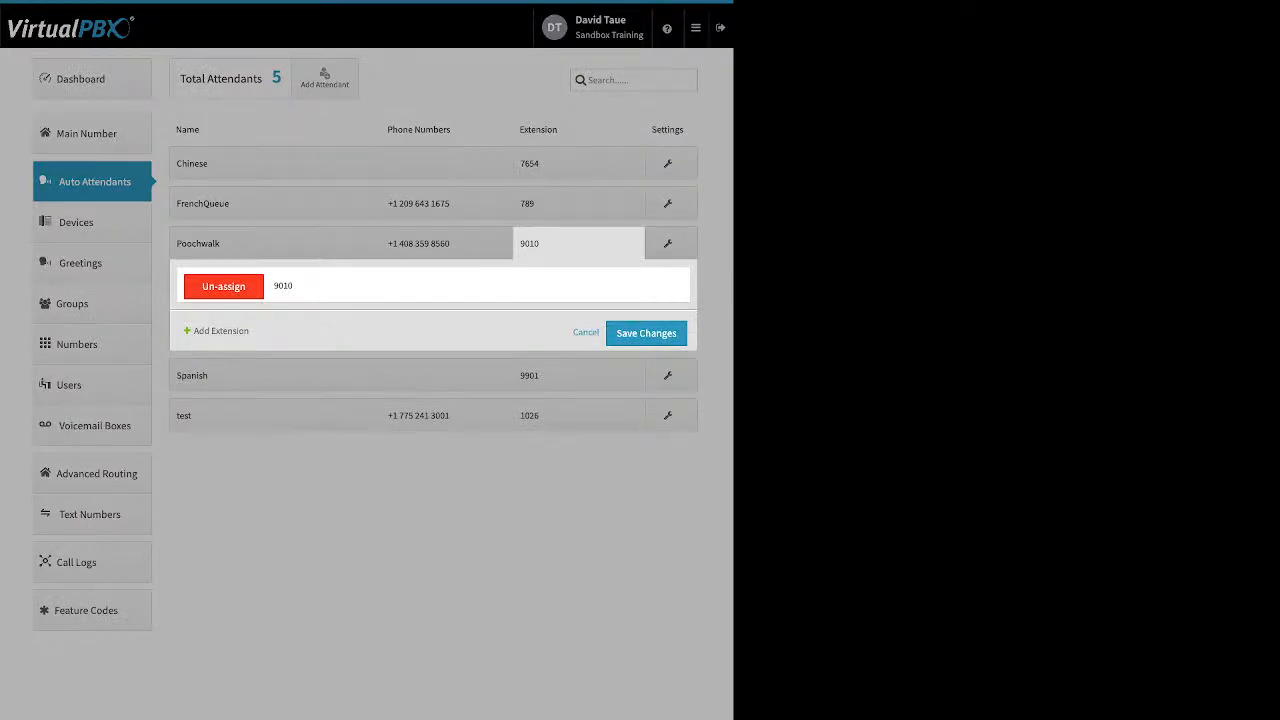
{"action": "left_click", "coordinate": [221, 331]}
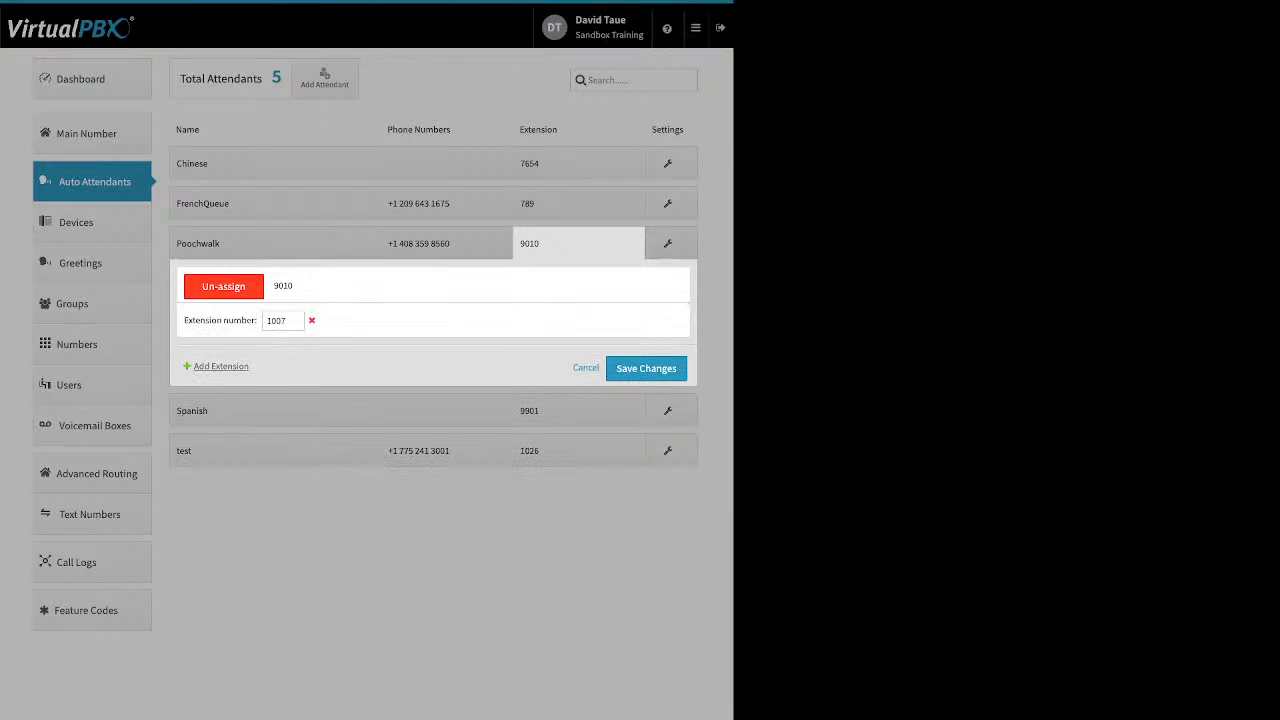
{"action": "left_click", "coordinate": [586, 368]}
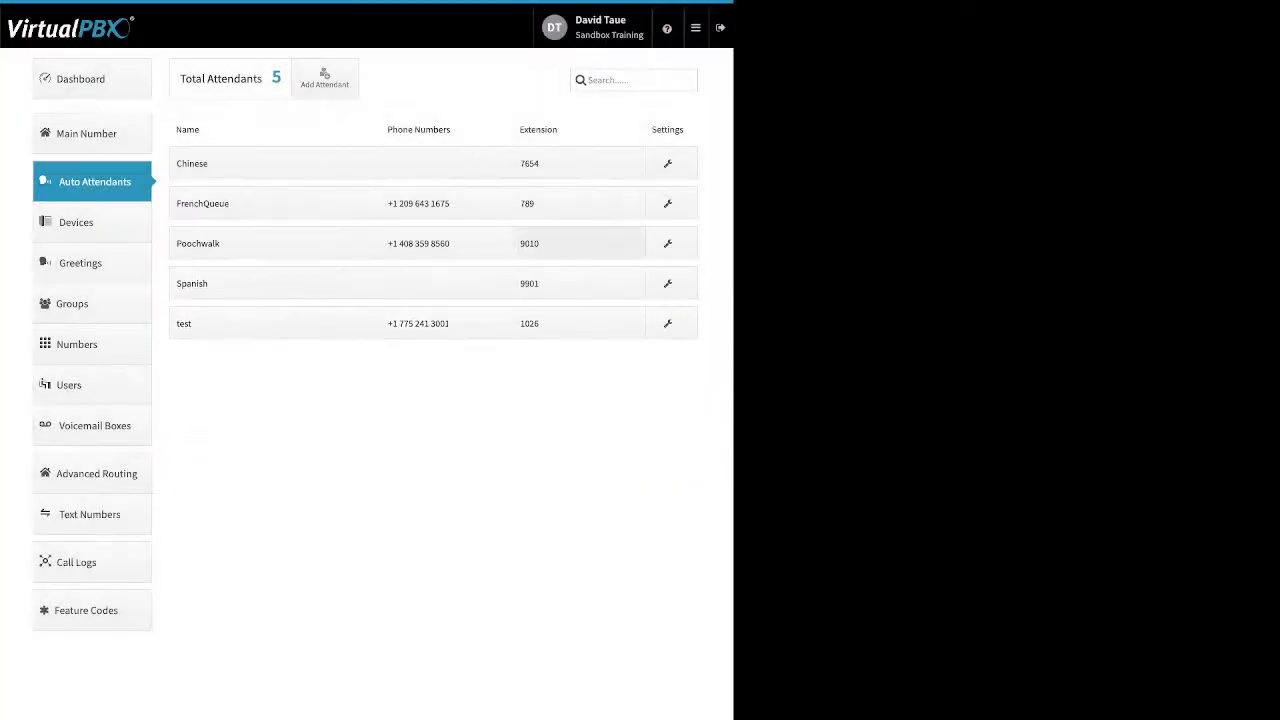
{"action": "left_click", "coordinate": [578, 244]}
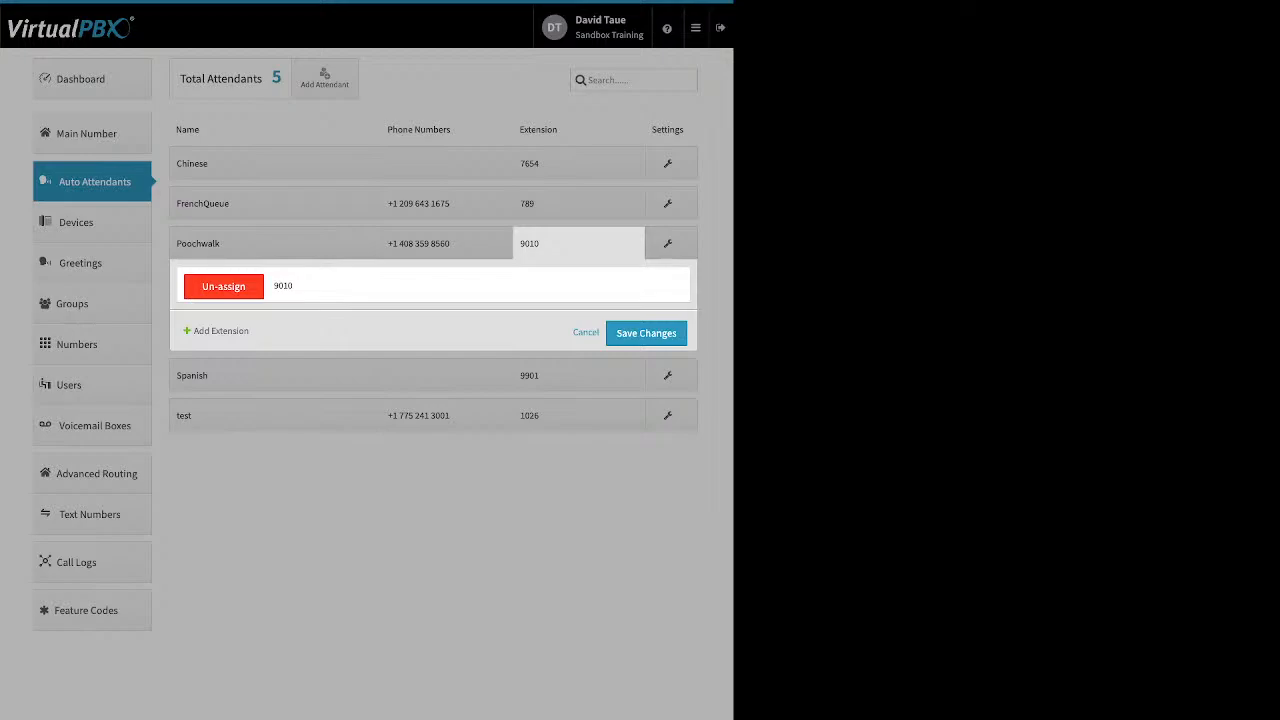
{"action": "left_click", "coordinate": [586, 332]}
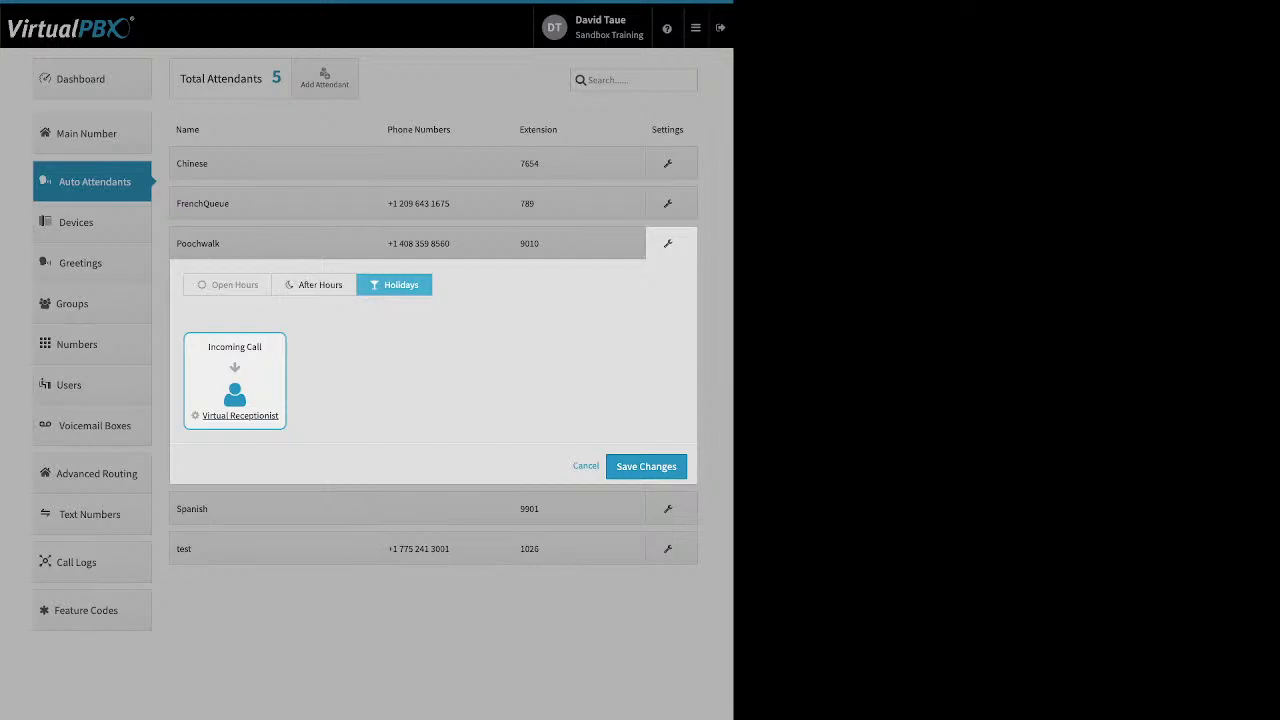
- View Poochwalk's Open Hours Virtual Receptionist setup, close it, and go to the 40-device Devices list
{"action": "left_click", "coordinate": [228, 285]}
{"action": "left_click", "coordinate": [240, 416]}
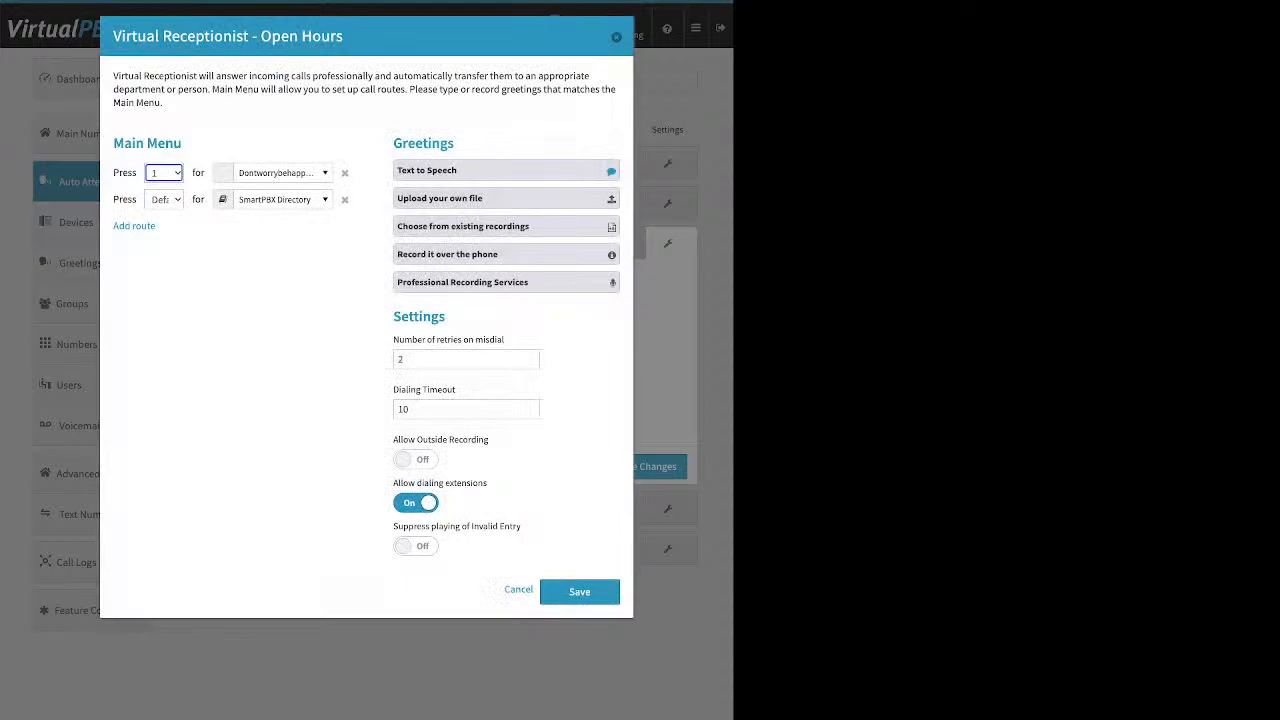
{"action": "left_click", "coordinate": [518, 589]}
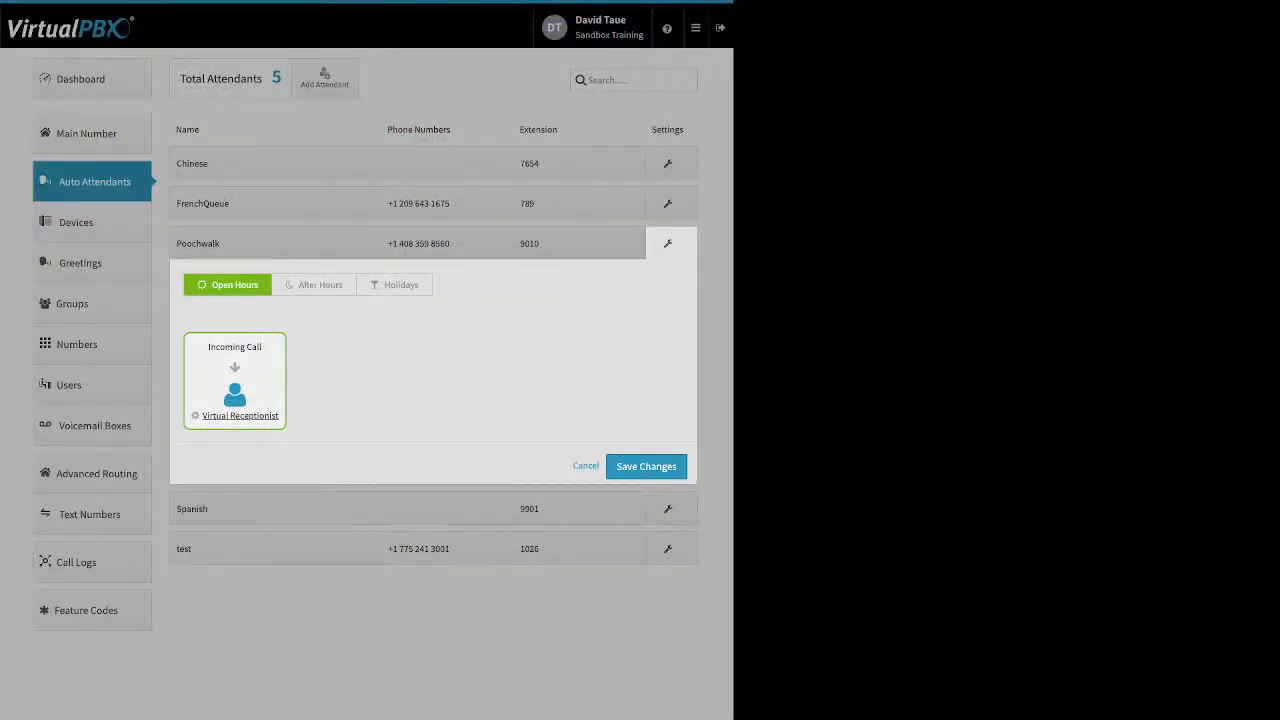
{"action": "left_click", "coordinate": [586, 466]}
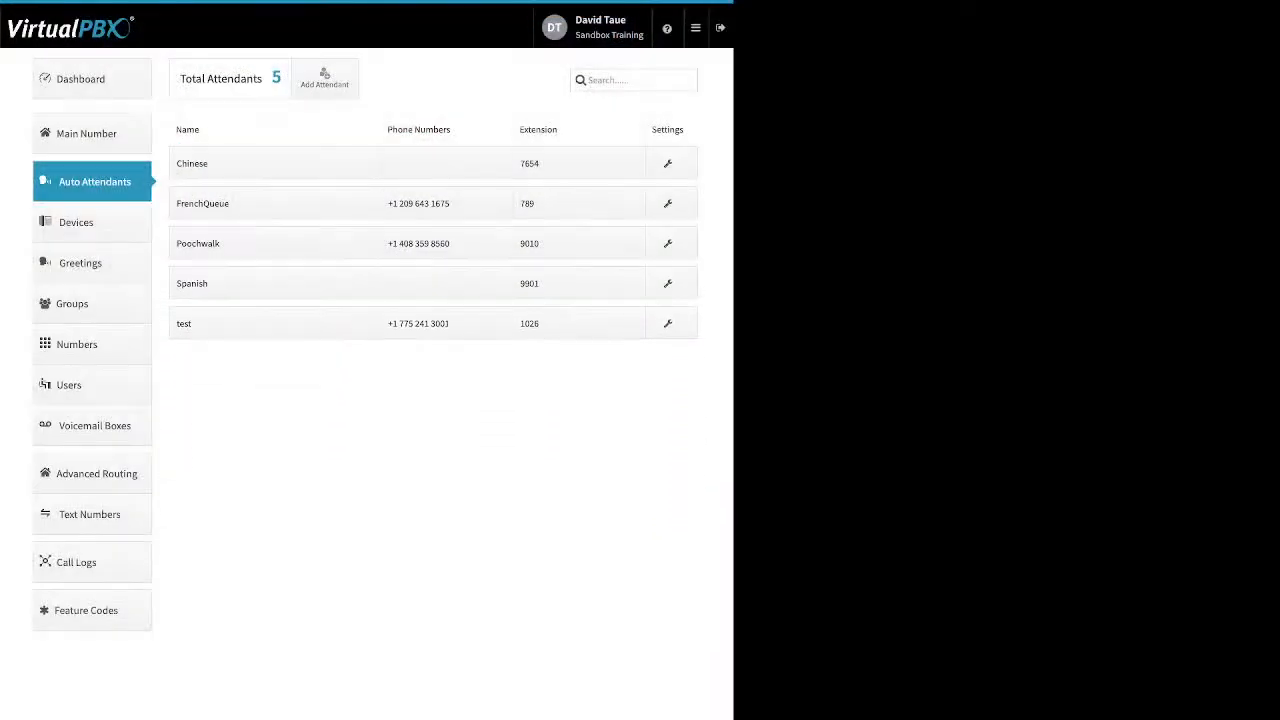
{"action": "left_click", "coordinate": [76, 222]}
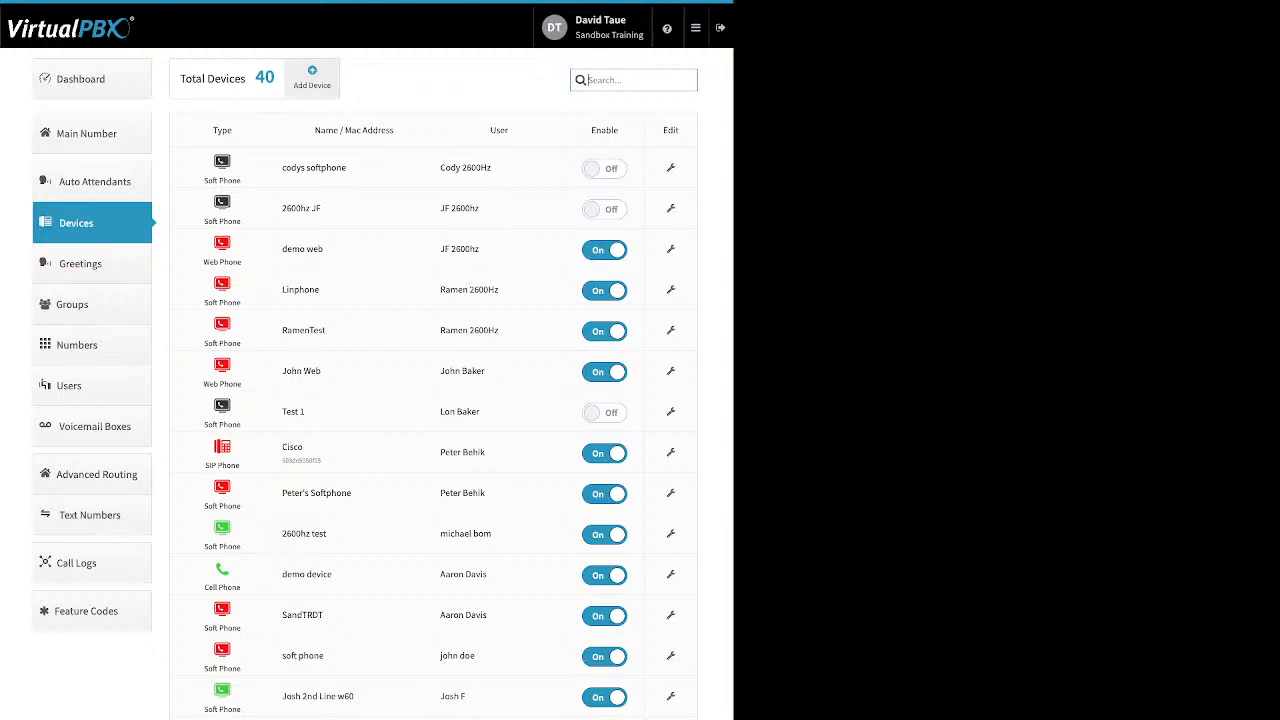
- Start a new SIP phone, browse the OBIHAI and Yealink brands, then pick the Cisco 514g model
{"action": "left_click", "coordinate": [311, 77]}
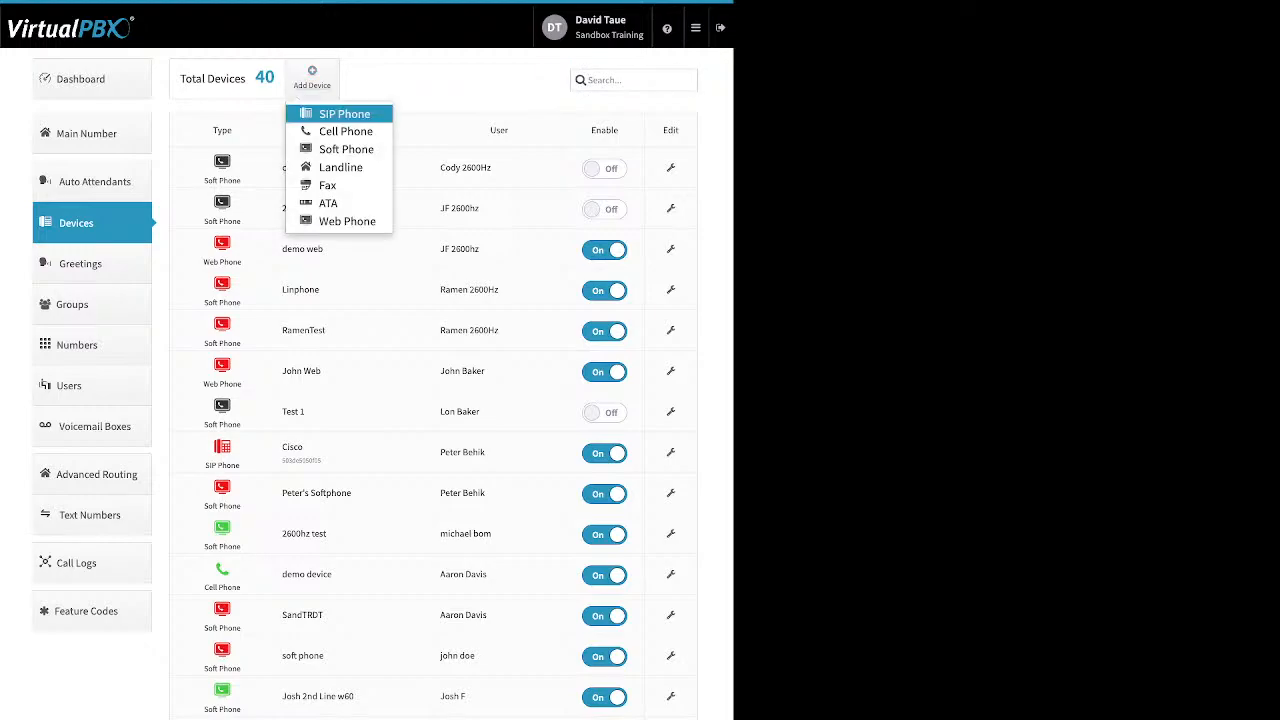
{"action": "left_click", "coordinate": [340, 114]}
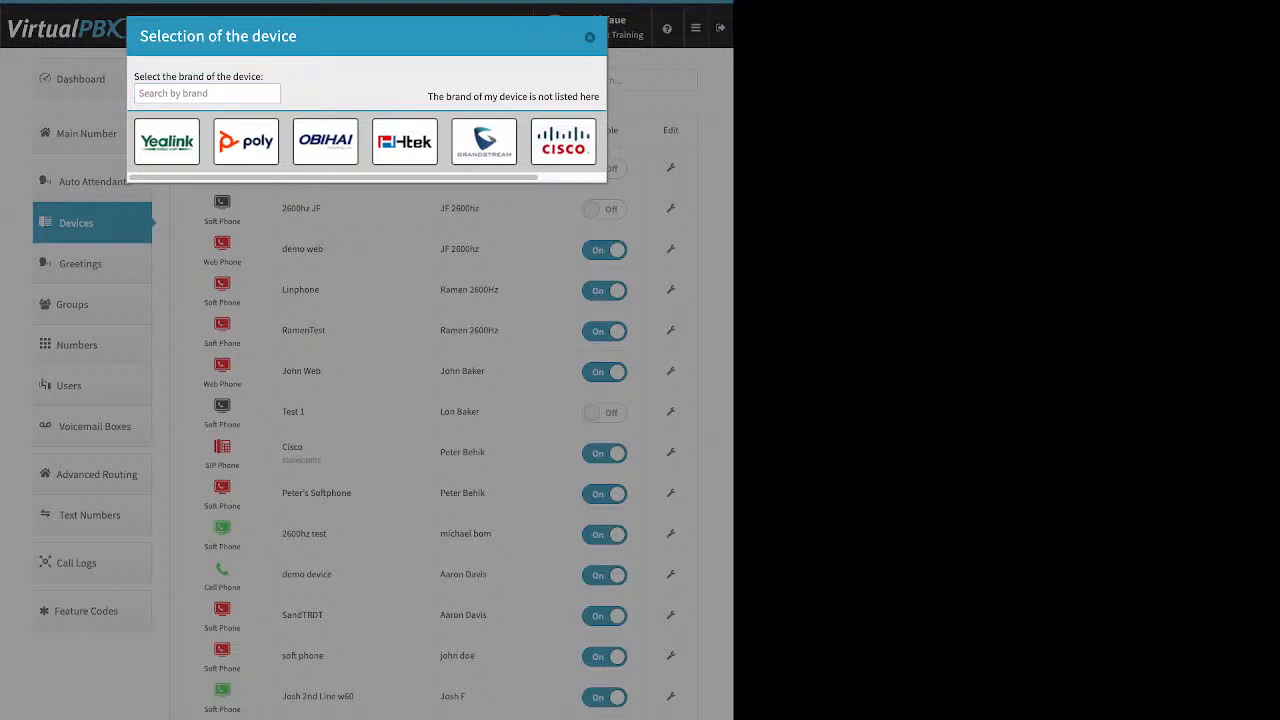
{"action": "left_click", "coordinate": [325, 140]}
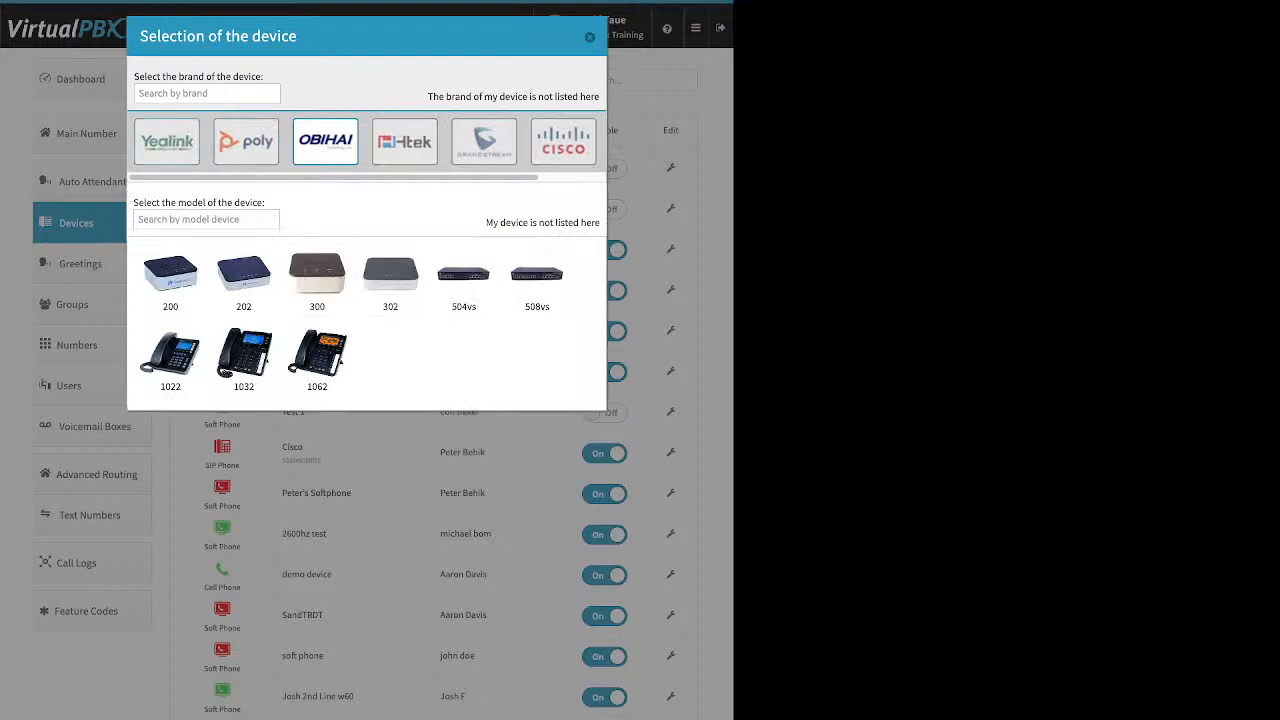
{"action": "left_click", "coordinate": [166, 140]}
{"action": "scroll", "coordinate": [370, 380], "scroll_direction": "down", "scroll_amount": 5}
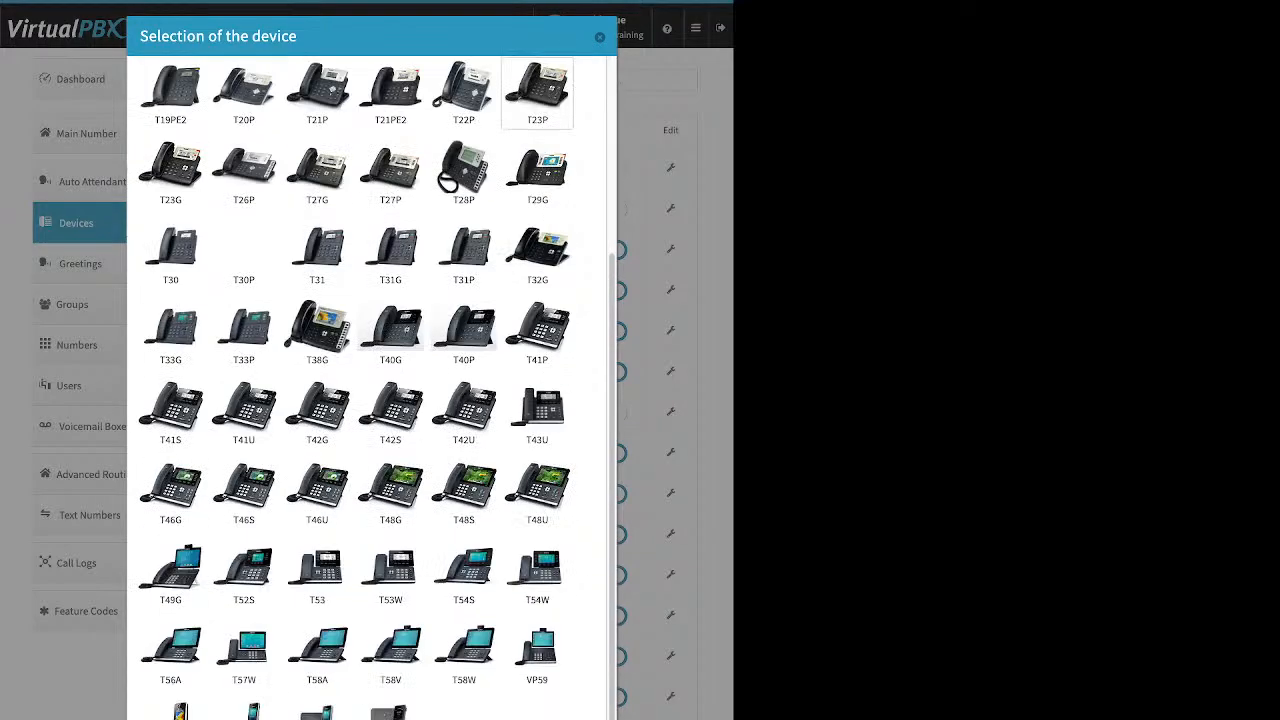
{"action": "scroll", "coordinate": [464, 410], "scroll_direction": "up", "scroll_amount": 5}
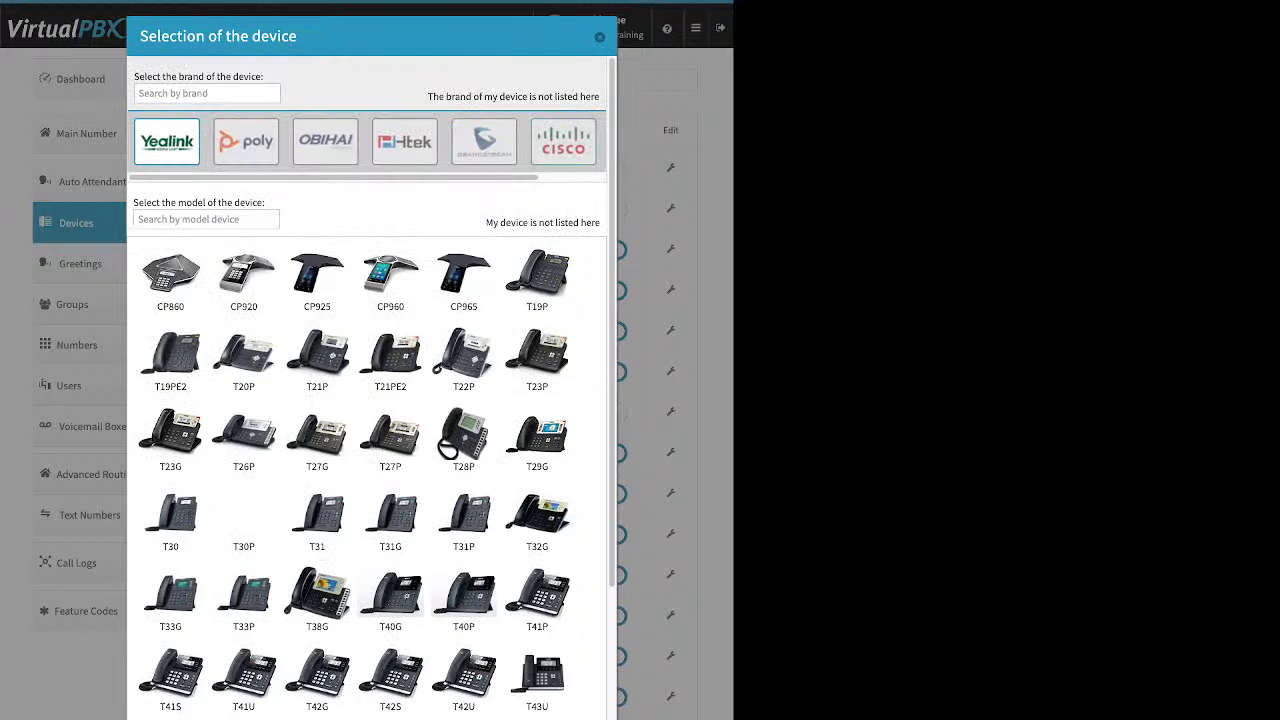
{"action": "left_click", "coordinate": [563, 141]}
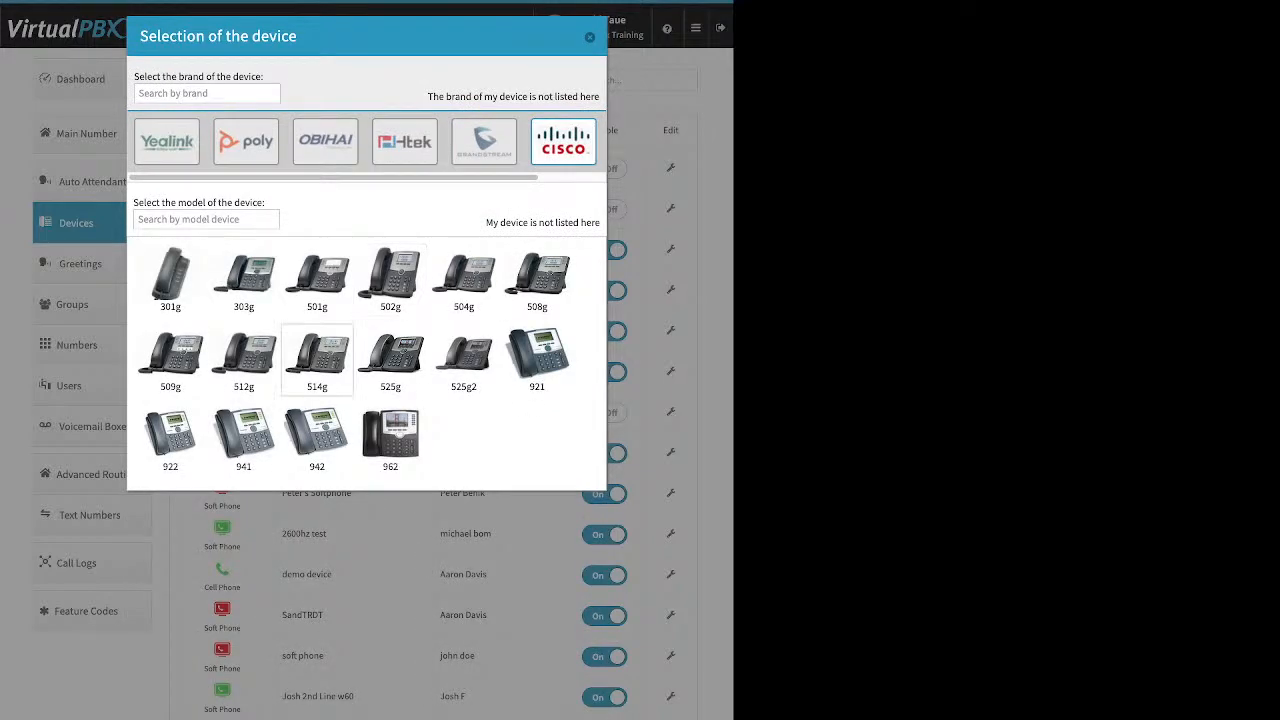
{"action": "left_click", "coordinate": [317, 360]}
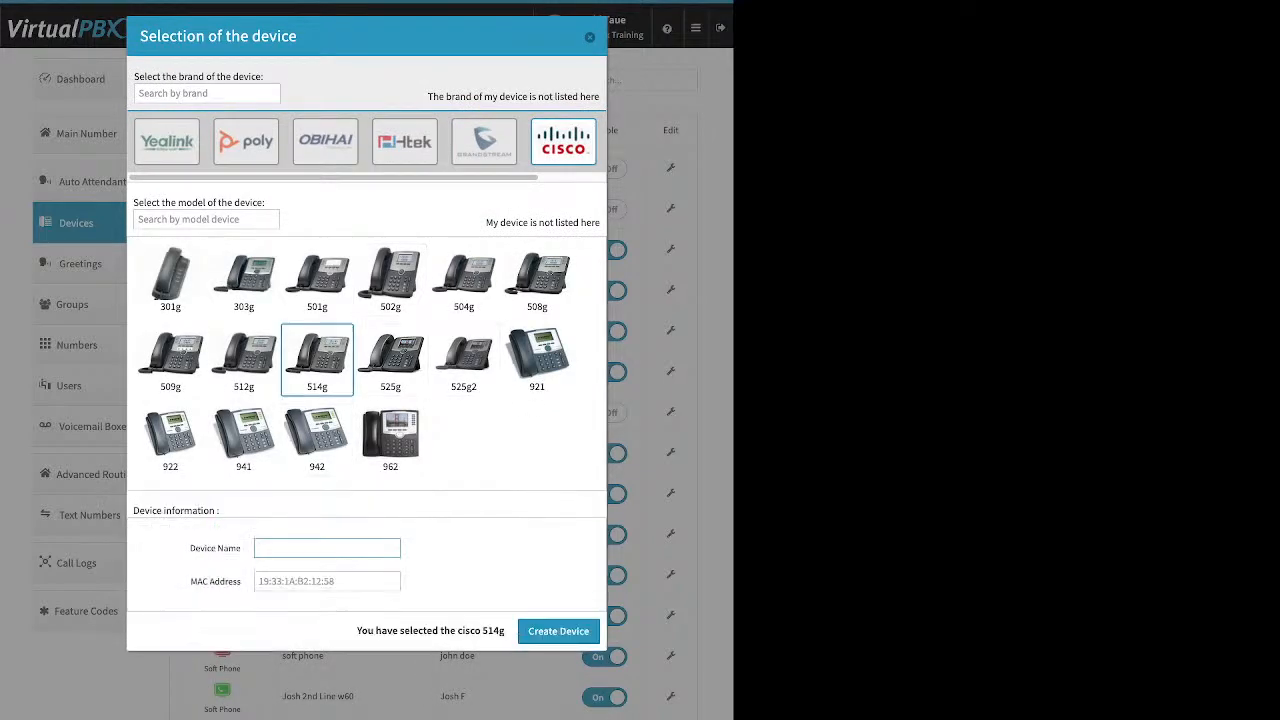
- Point out the Device Name and MAC Address fields, then close the dialog without creating a device
{"action": "left_click_drag", "start_coordinate": [189, 548], "coordinate": [241, 548]}
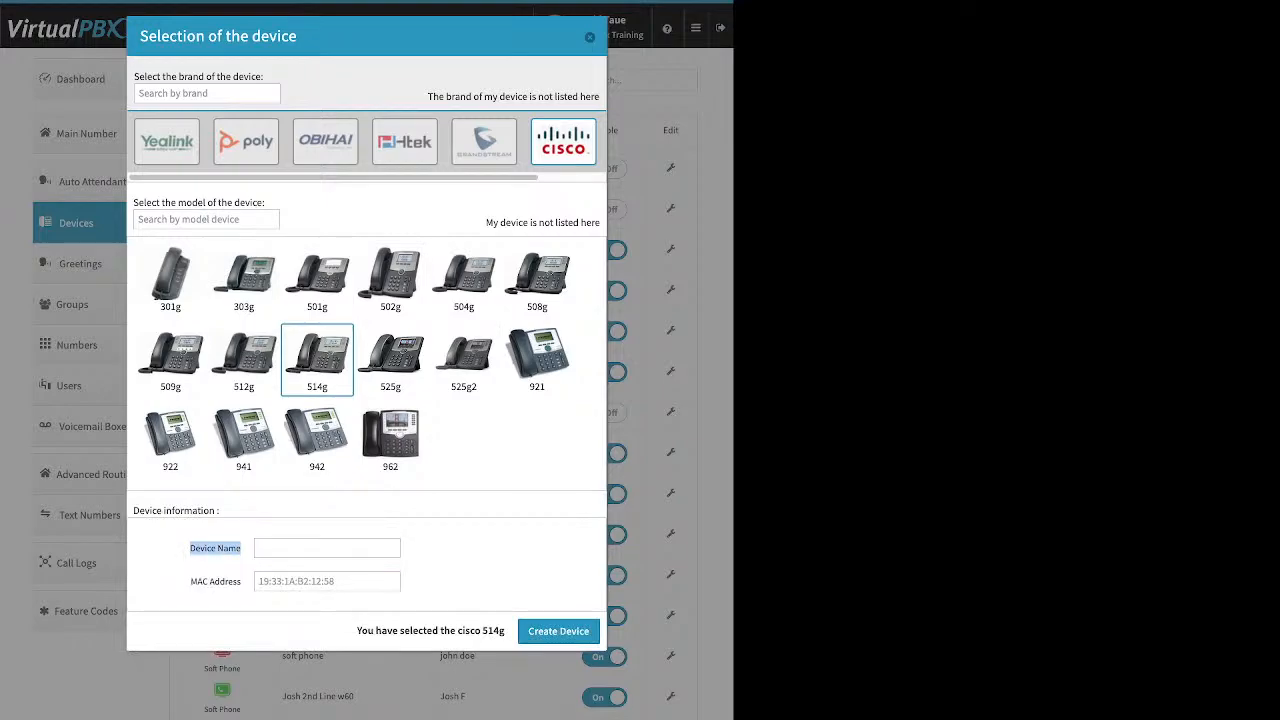
{"action": "left_click_drag", "start_coordinate": [190, 581], "coordinate": [241, 581]}
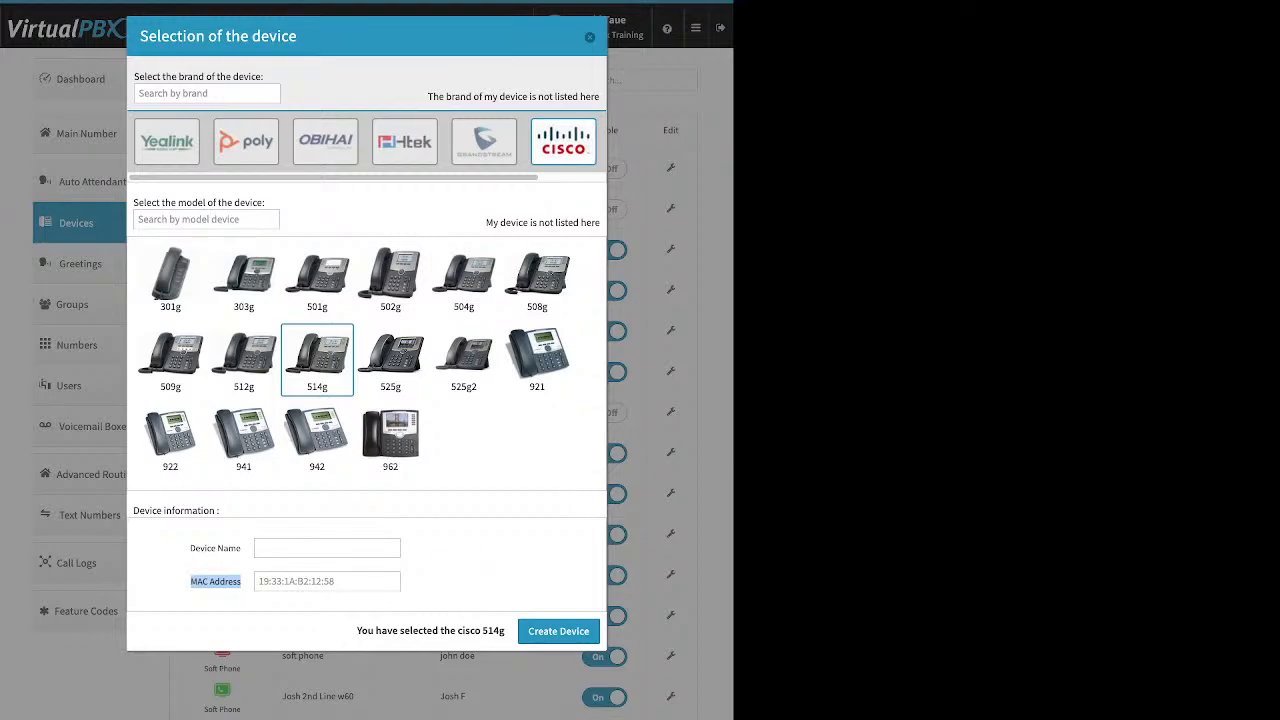
{"action": "left_click", "coordinate": [455, 563]}
{"action": "left_click", "coordinate": [590, 37]}
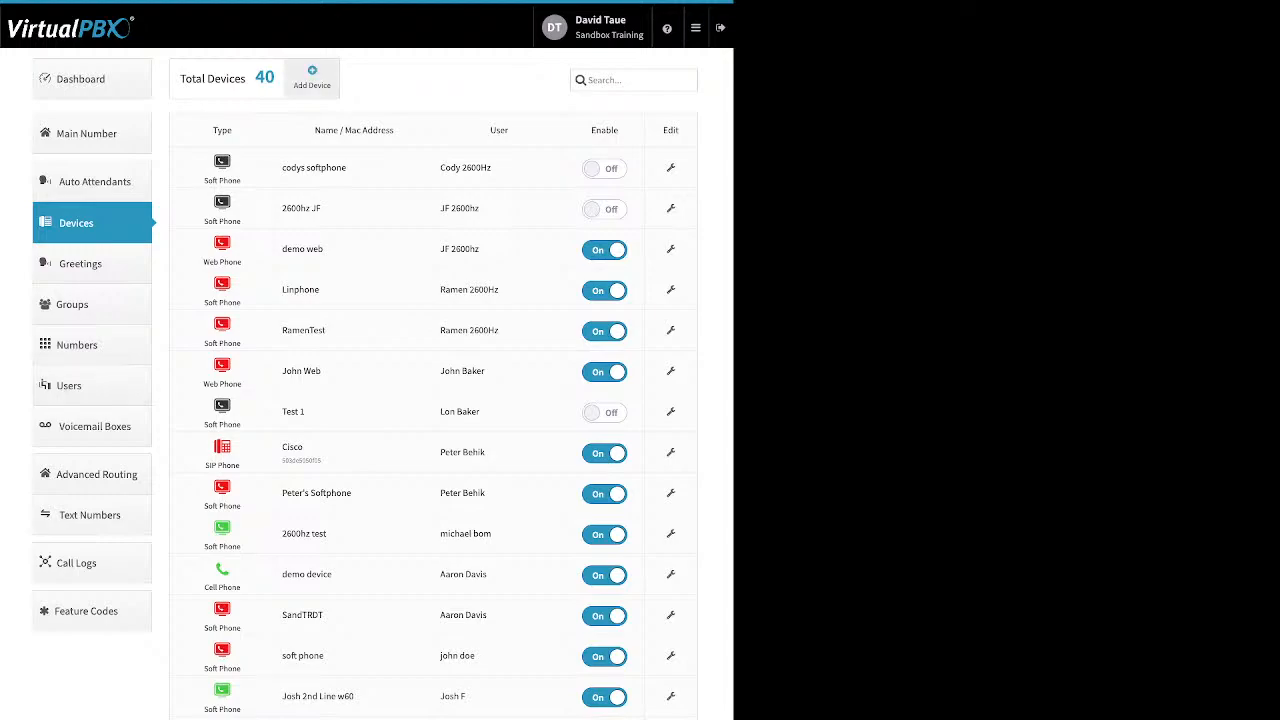
- Preview a new Cell Phone device's Device Name and Number fields, then dismiss the form unsaved
{"action": "left_click", "coordinate": [312, 77]}
{"action": "left_click", "coordinate": [345, 131]}
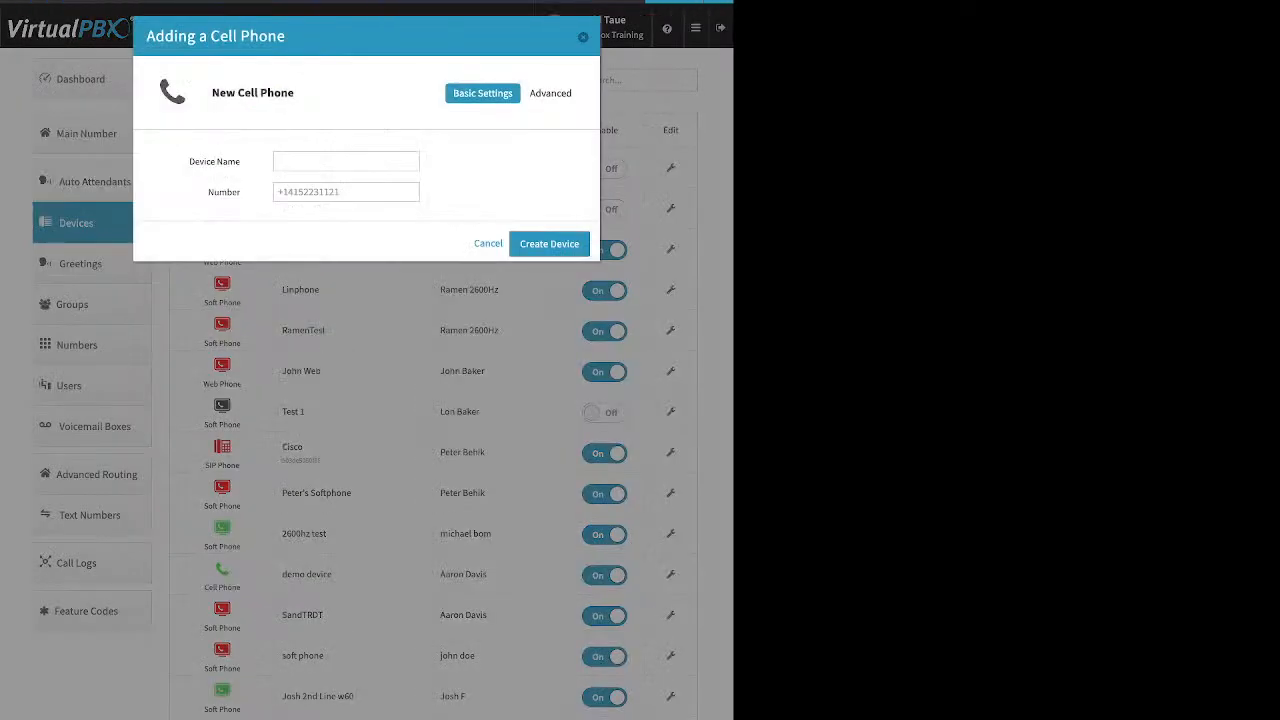
{"action": "left_click_drag", "start_coordinate": [189, 161], "coordinate": [241, 161]}
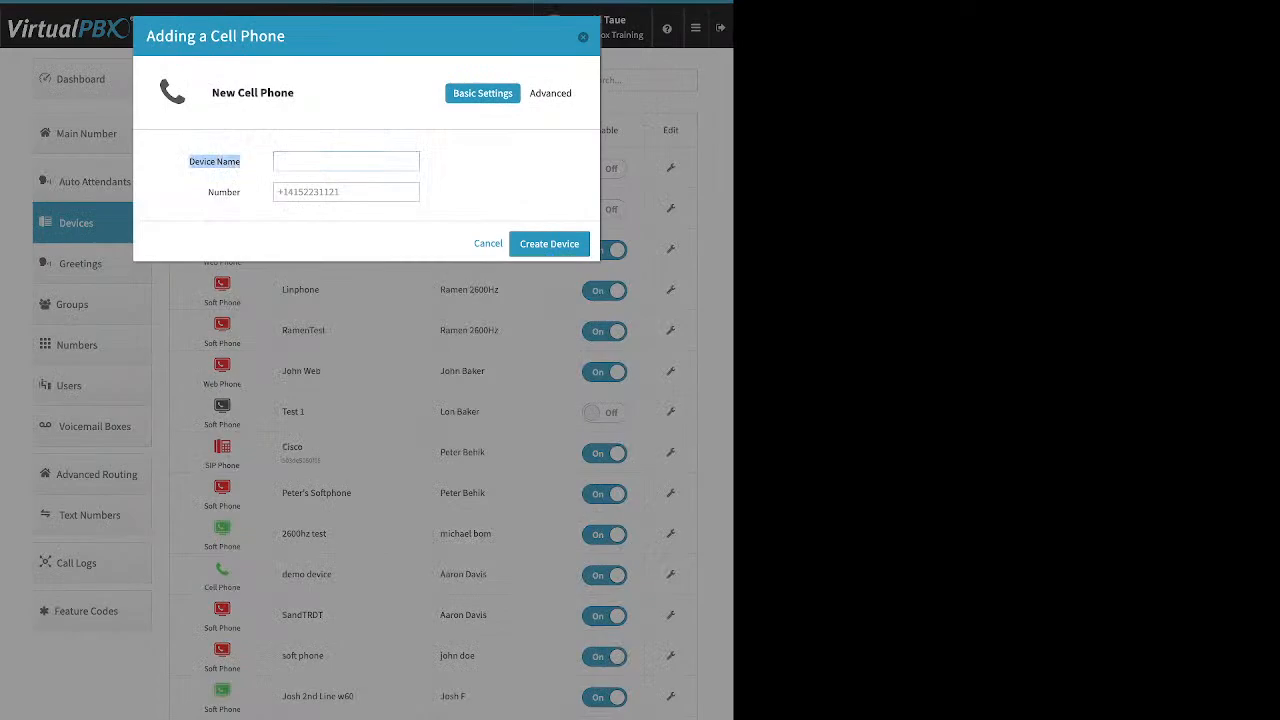
{"action": "left_click", "coordinate": [245, 163]}
{"action": "double_click", "coordinate": [224, 192]}
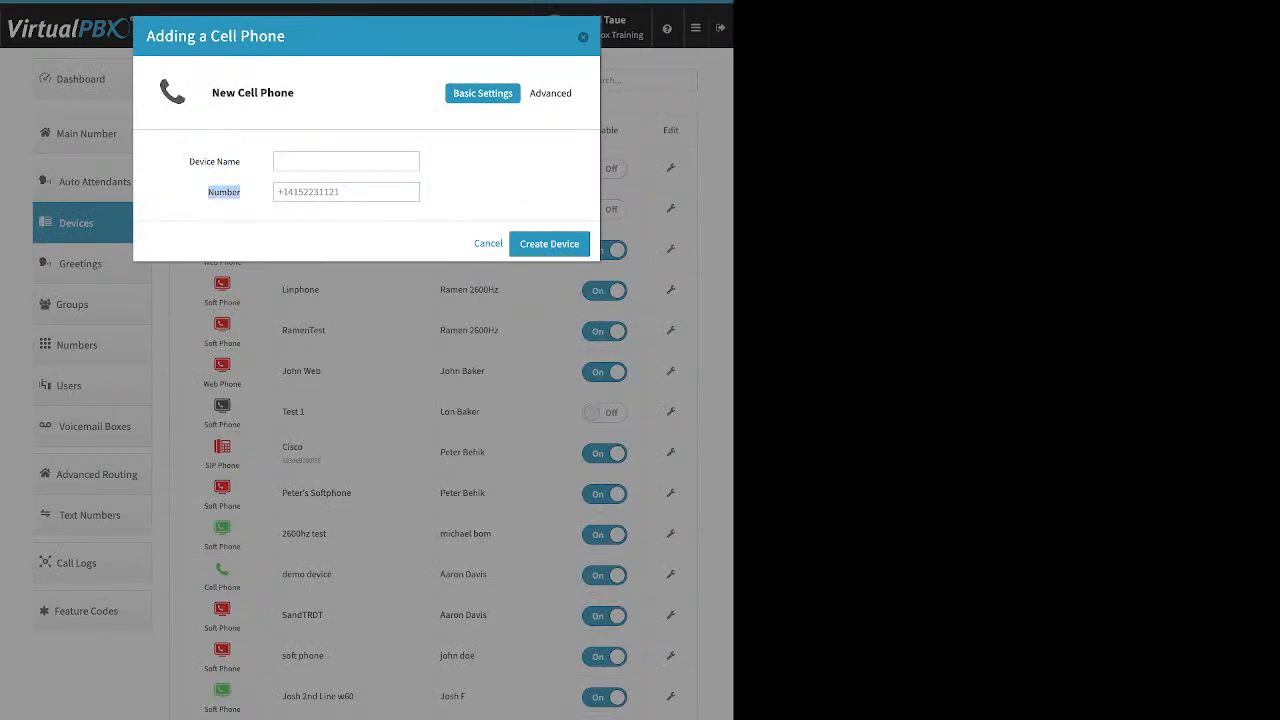
{"action": "left_click", "coordinate": [224, 192]}
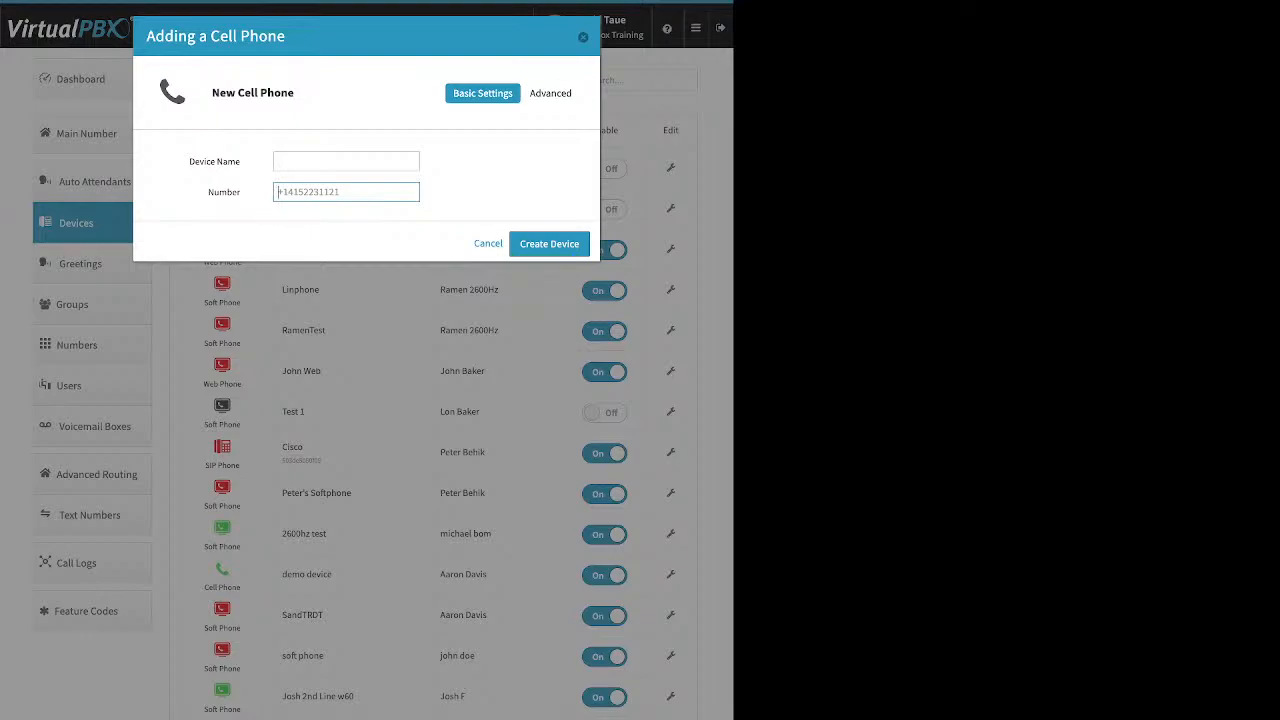
{"action": "key", "text": "Escape"}
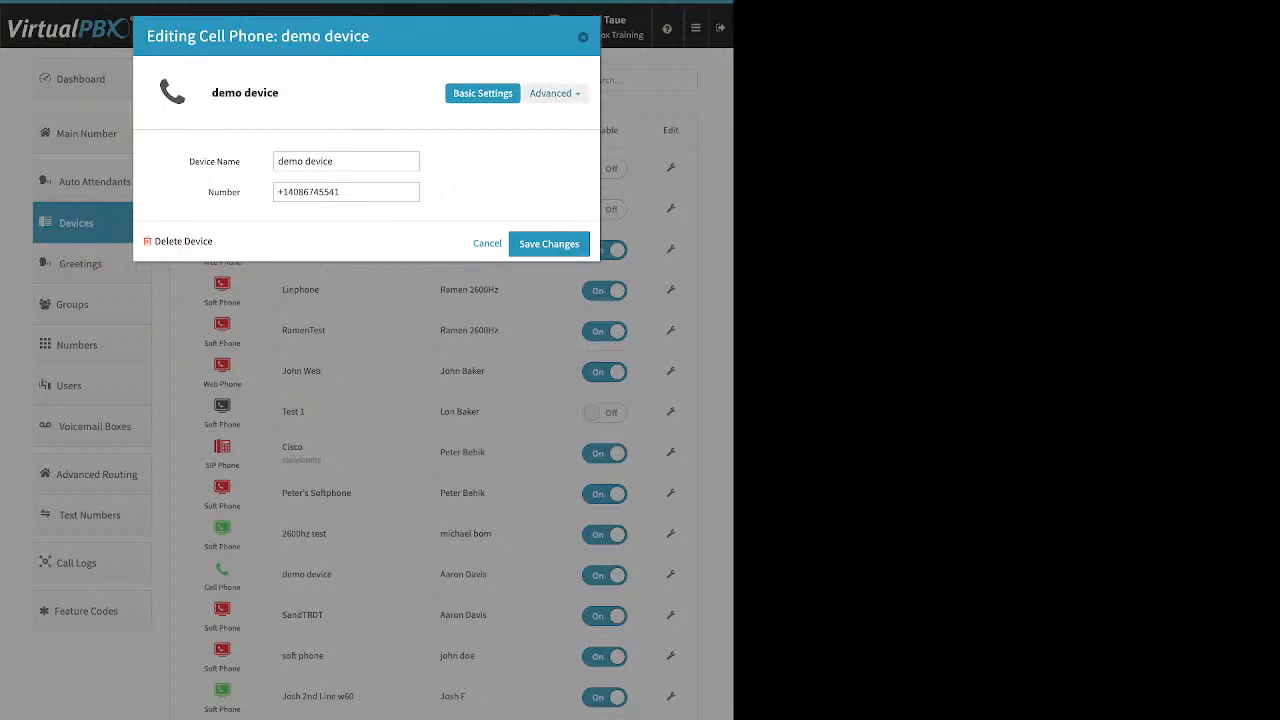
- Choose Options from the demo device's Advanced dropdown to reveal its voicemail and caller-ID settings
{"action": "left_click", "coordinate": [552, 93]}
{"action": "left_click", "coordinate": [532, 118]}
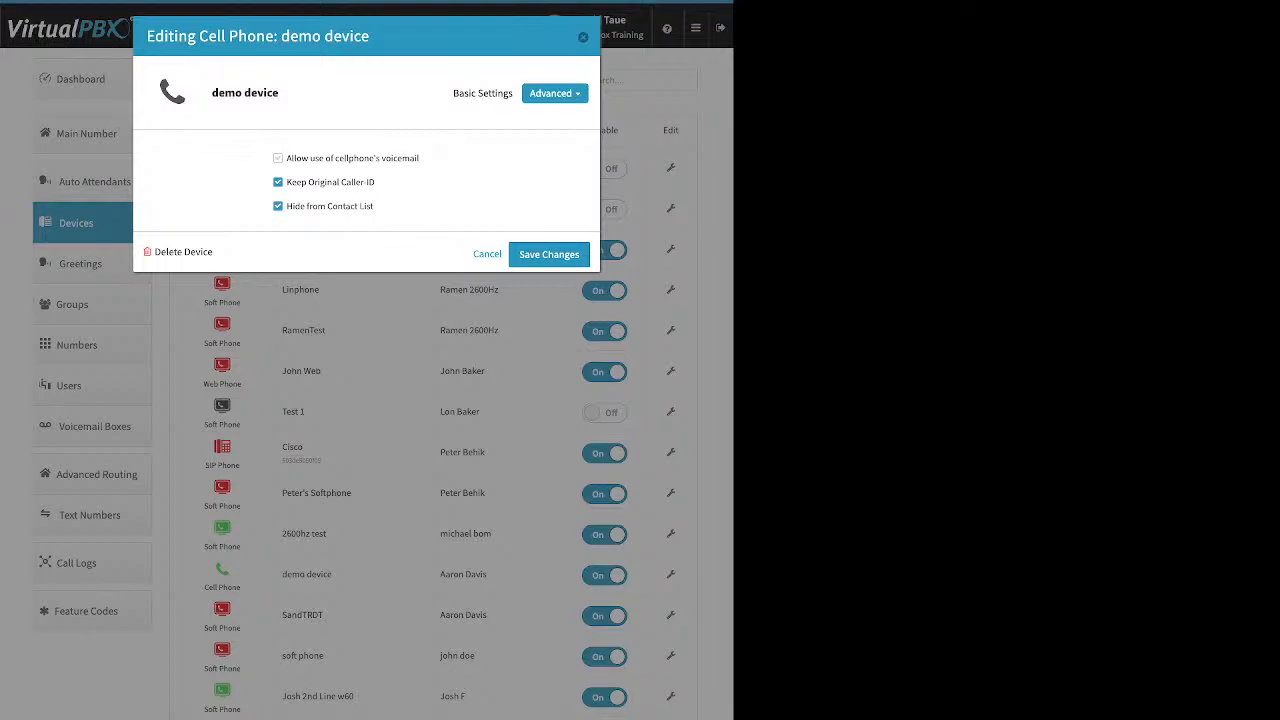
- Turn the demo device's 'Allow use of cellphone's voicemail' option on, then back off
{"action": "left_click_drag", "start_coordinate": [420, 159], "coordinate": [292, 159]}
{"action": "left_click", "coordinate": [279, 158]}
{"action": "left_click", "coordinate": [278, 158]}
- Uncheck 'Keep Original Caller-ID' on the demo device and close its editor
{"action": "left_click_drag", "start_coordinate": [376, 182], "coordinate": [287, 182]}
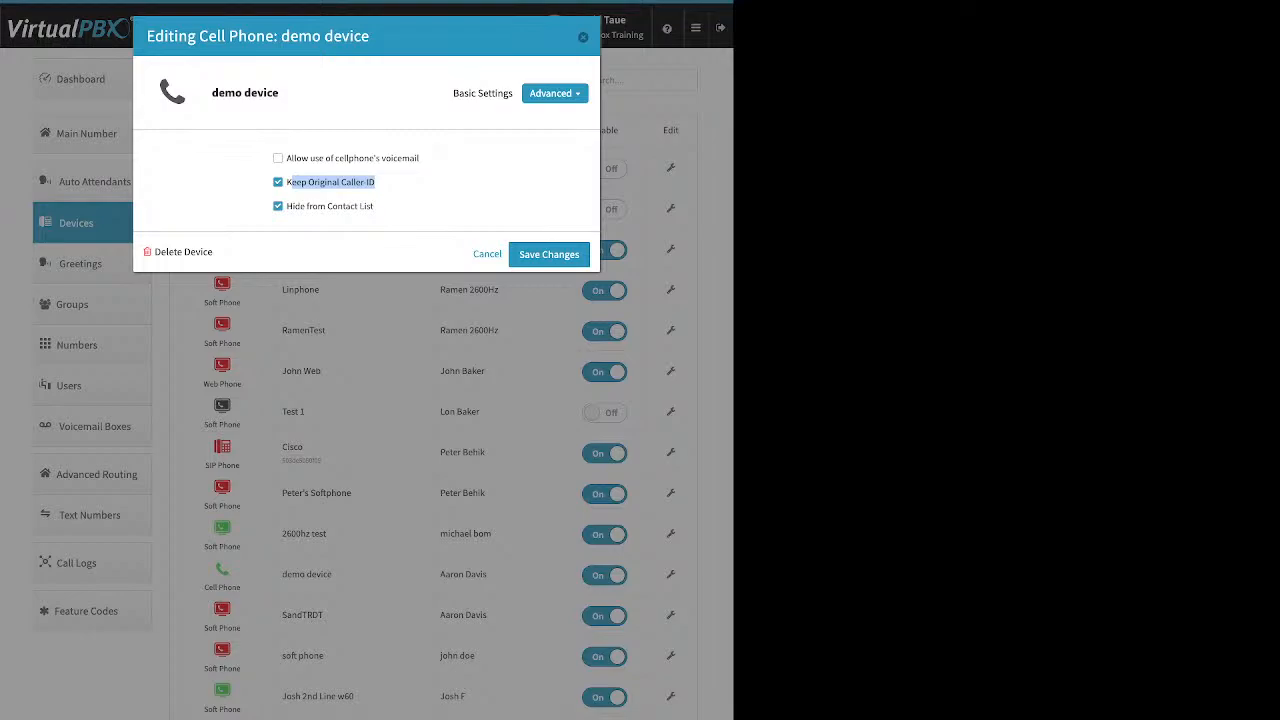
{"action": "left_click", "coordinate": [278, 182]}
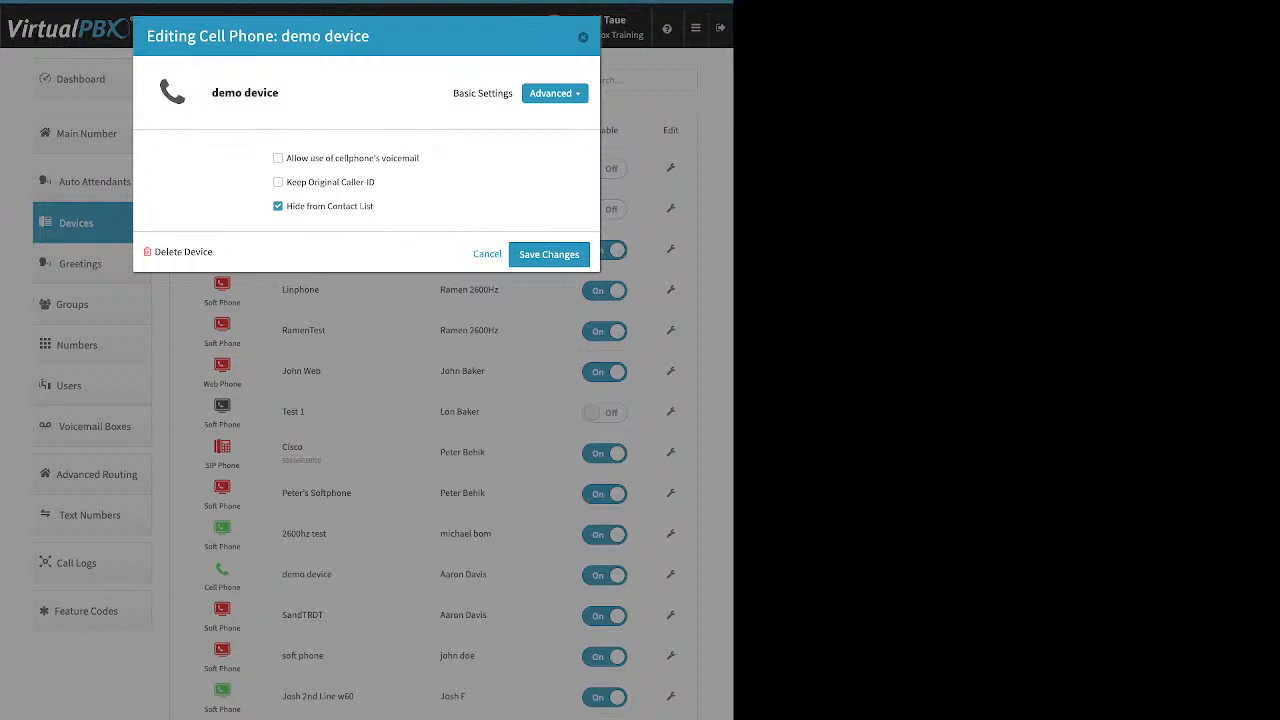
{"action": "left_click", "coordinate": [583, 37]}
{"action": "left_click", "coordinate": [92, 79]}
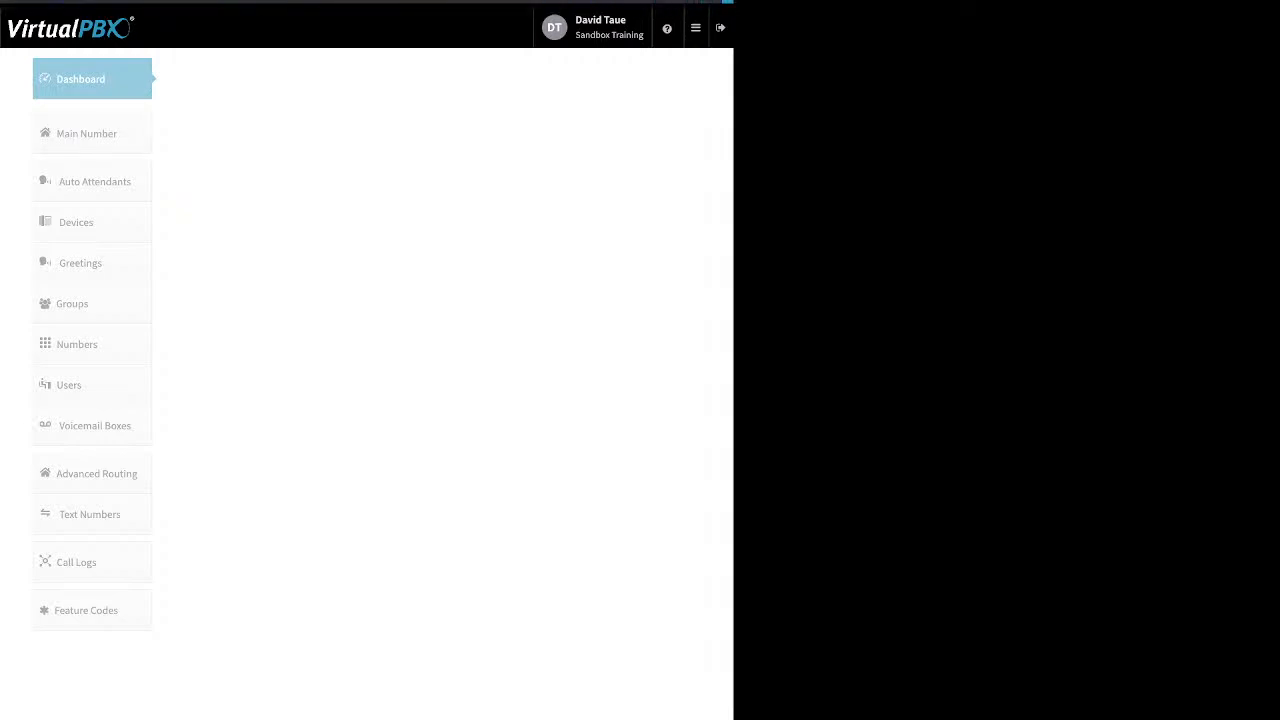
{"action": "left_click", "coordinate": [500, 79]}
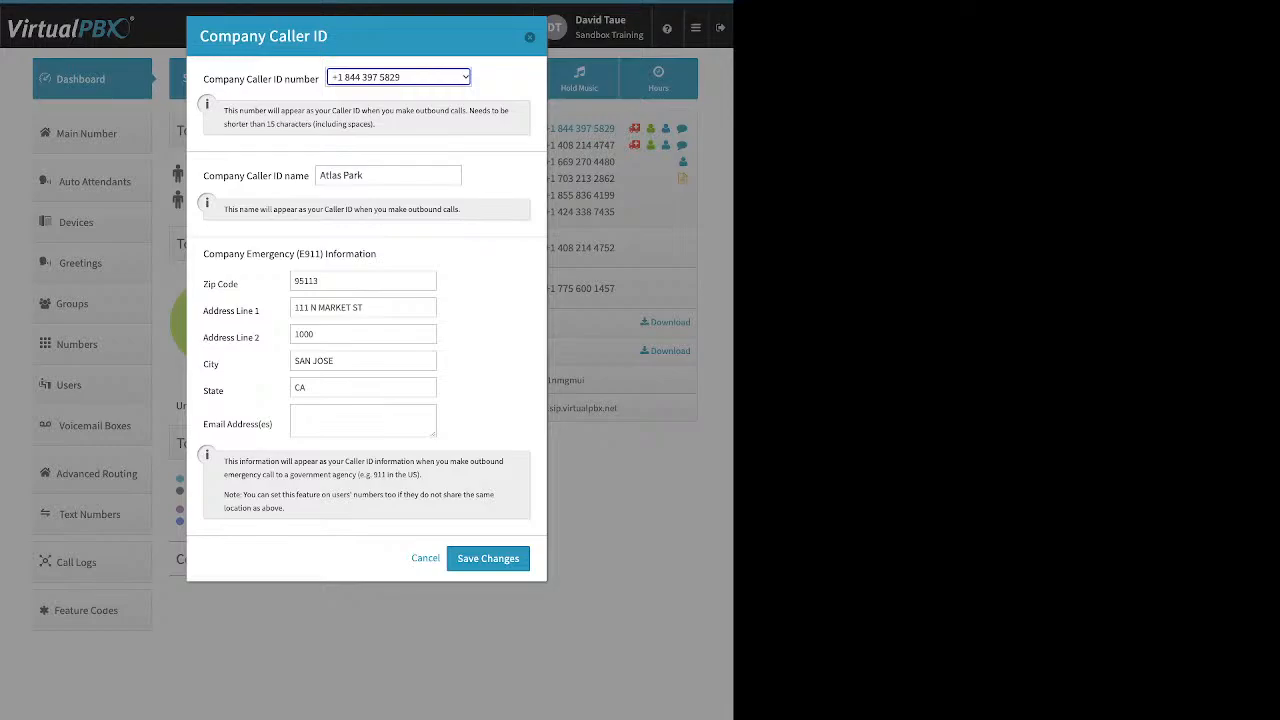
{"action": "left_click", "coordinate": [530, 37]}
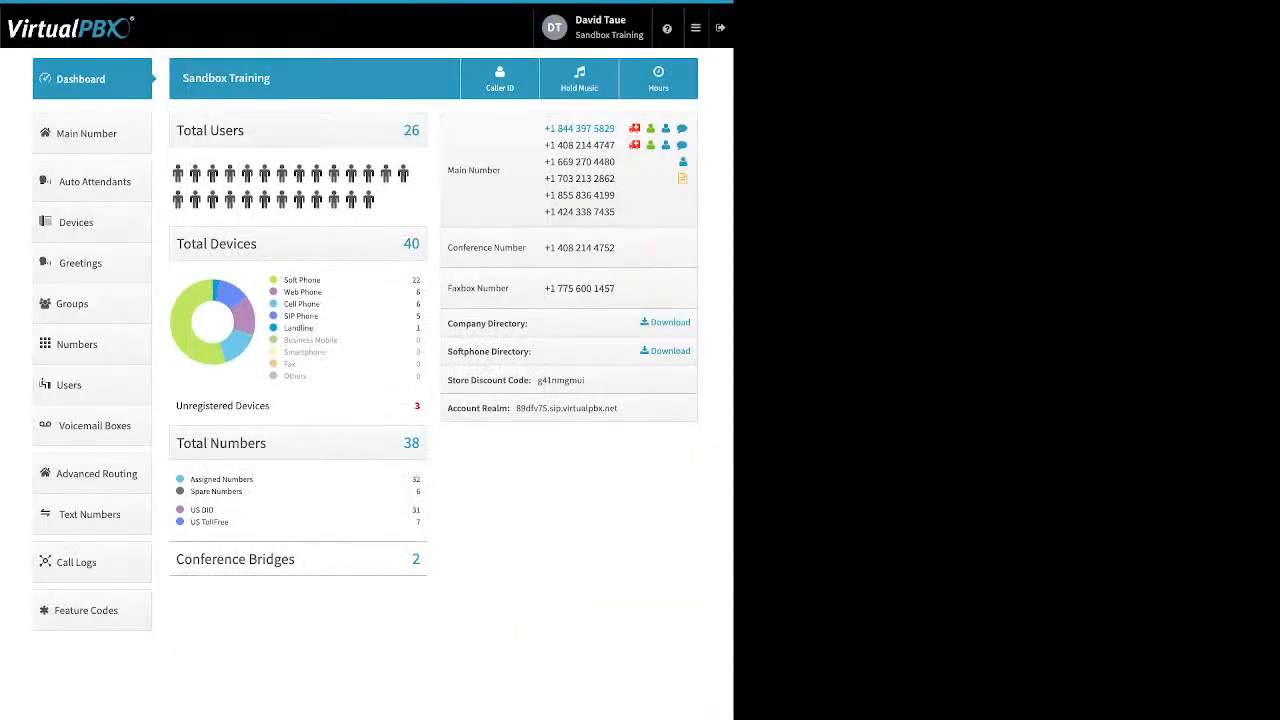
{"action": "left_click", "coordinate": [92, 222]}
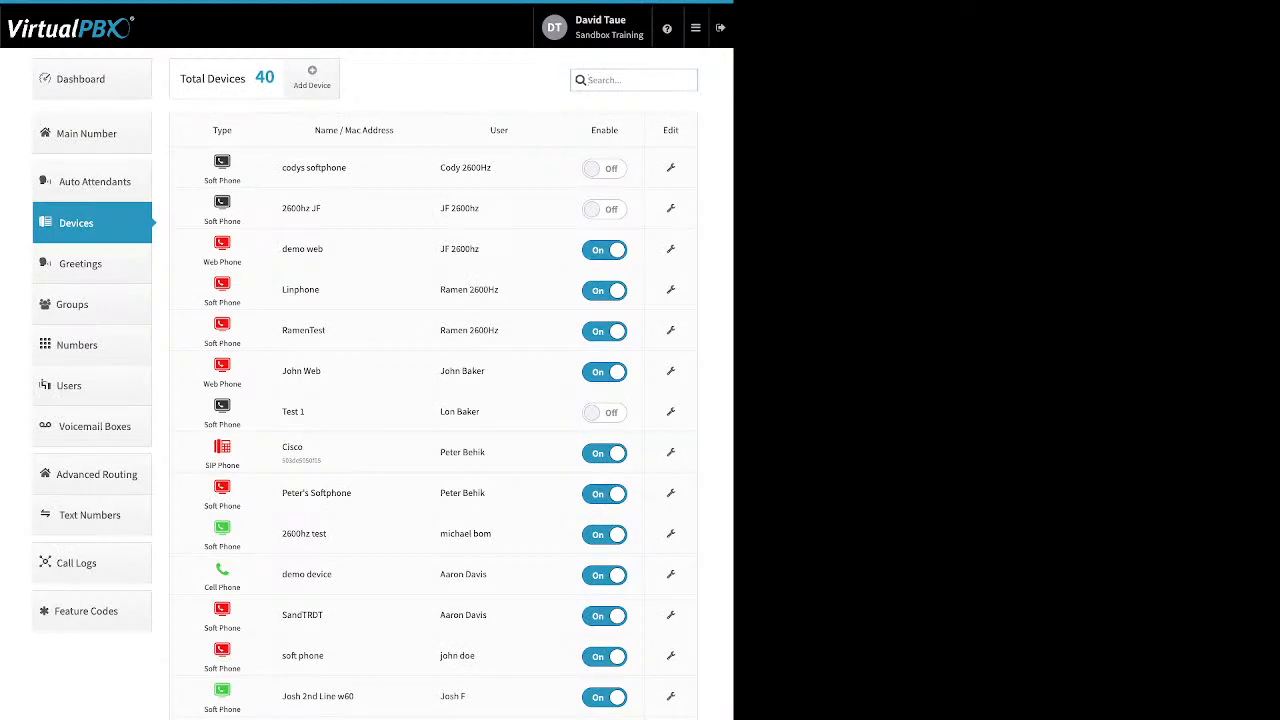
{"action": "left_click", "coordinate": [312, 77]}
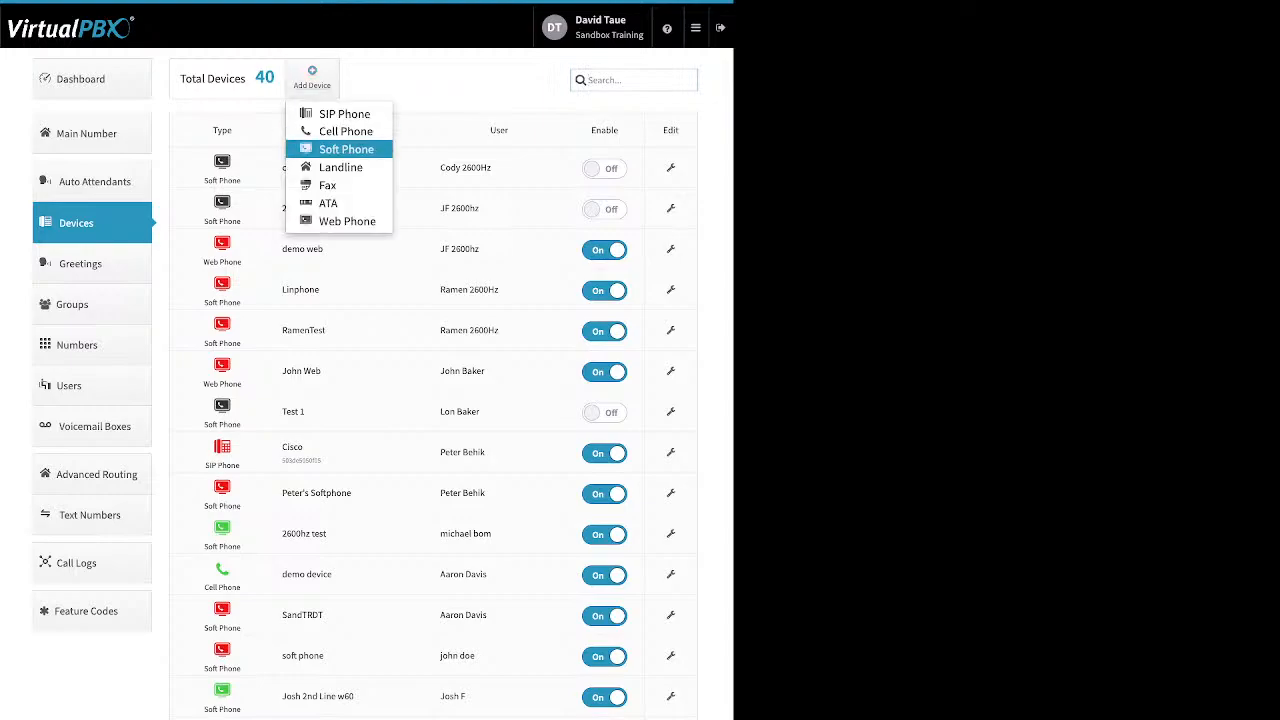
{"action": "left_click", "coordinate": [342, 149]}
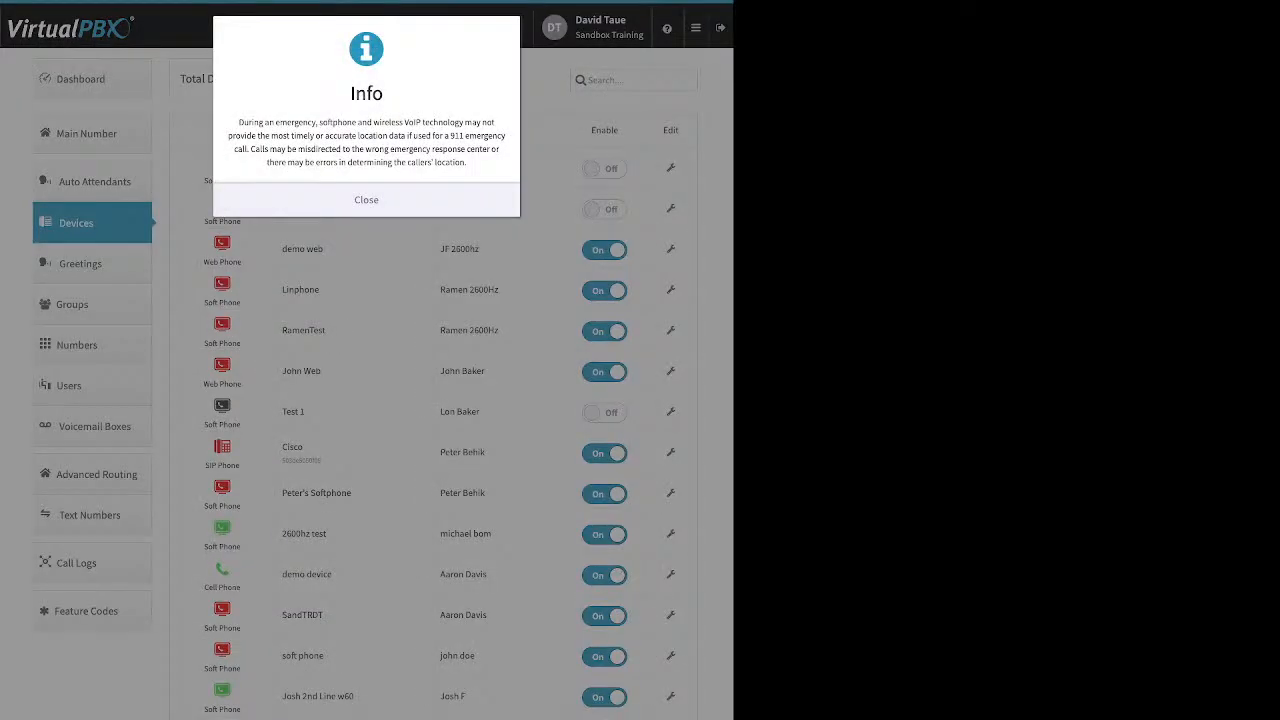
{"action": "left_click", "coordinate": [366, 200]}
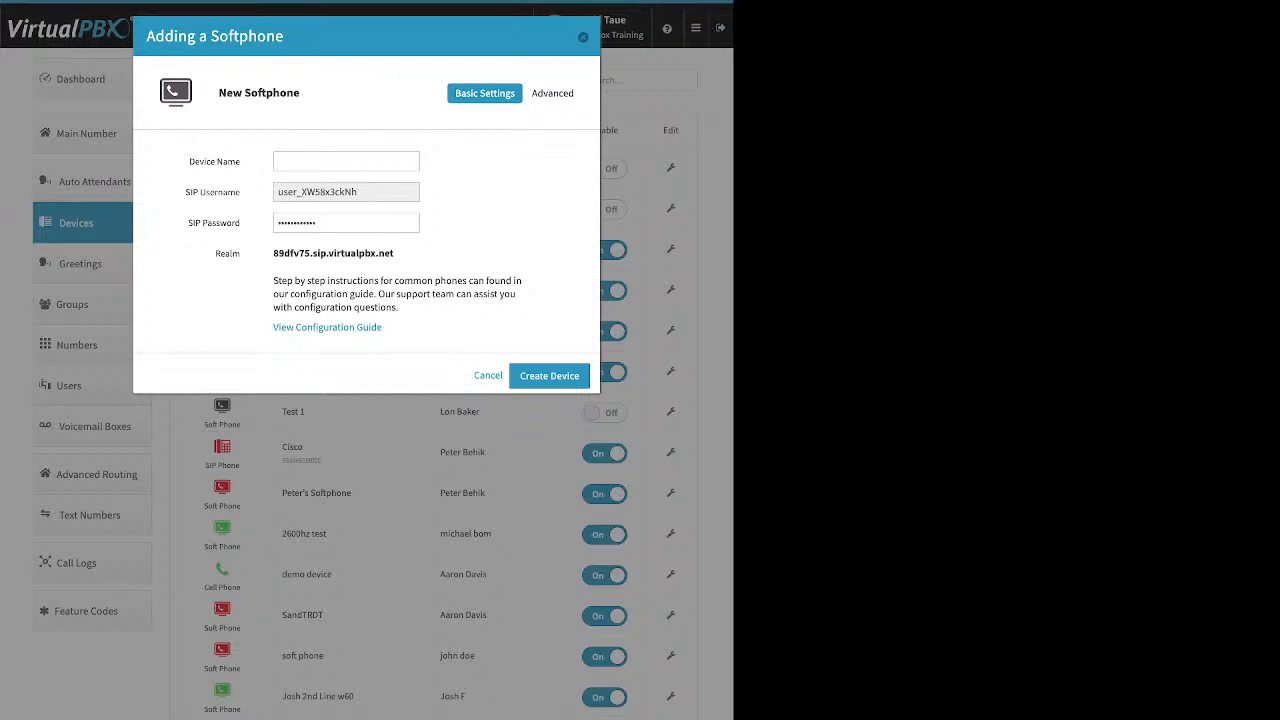
{"action": "double_click", "coordinate": [317, 192]}
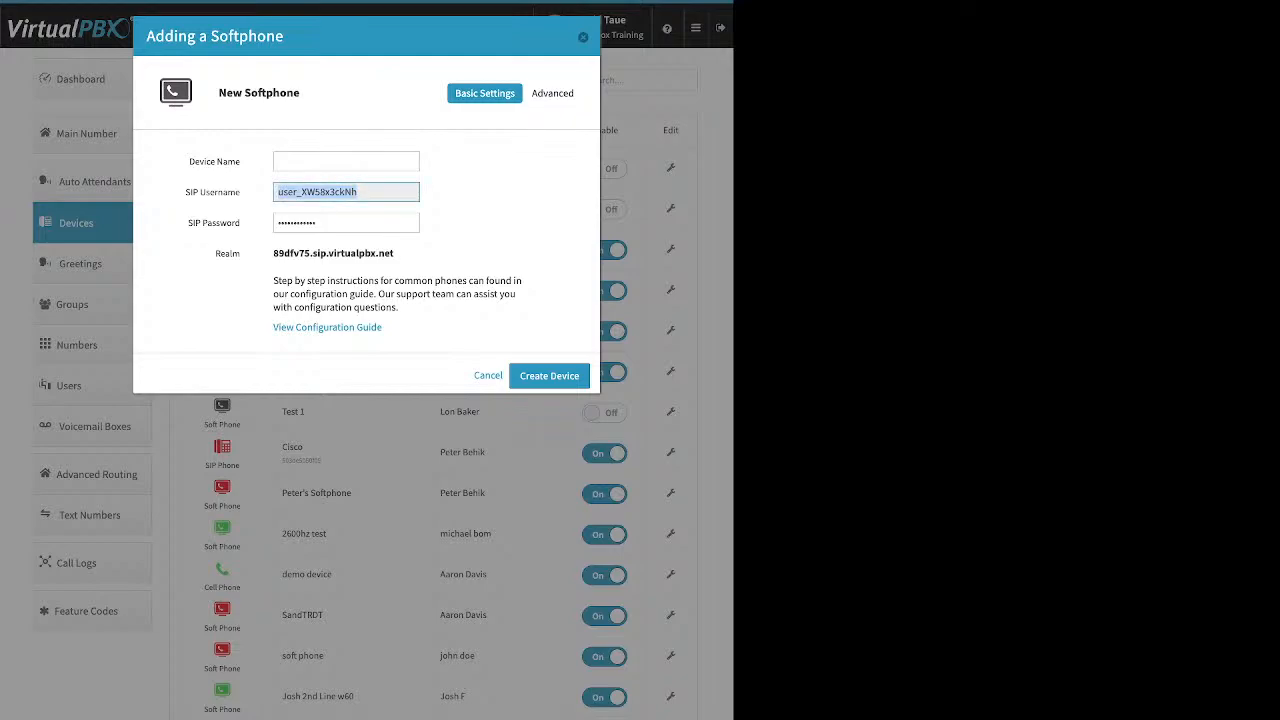
{"action": "left_click", "coordinate": [346, 222]}
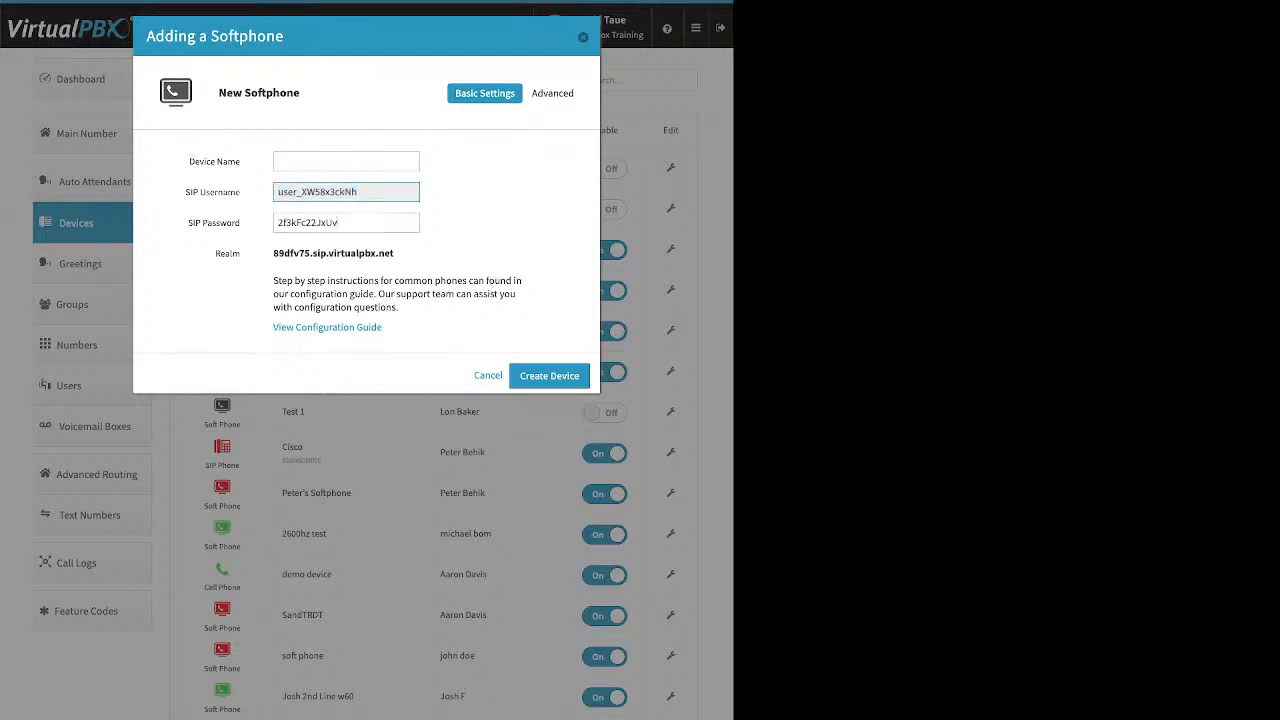
{"action": "key", "text": "ctrl+a"}
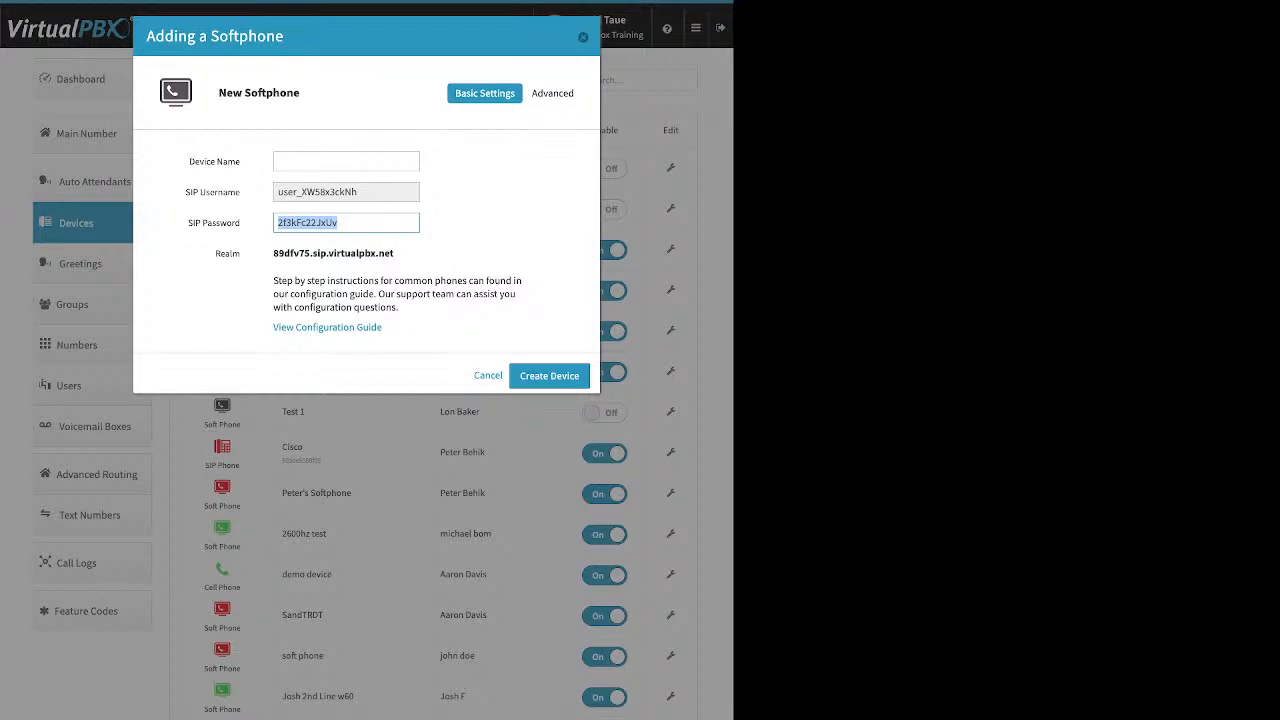
{"action": "key", "text": "ctrl+v"}
{"action": "triple_click", "coordinate": [333, 254]}
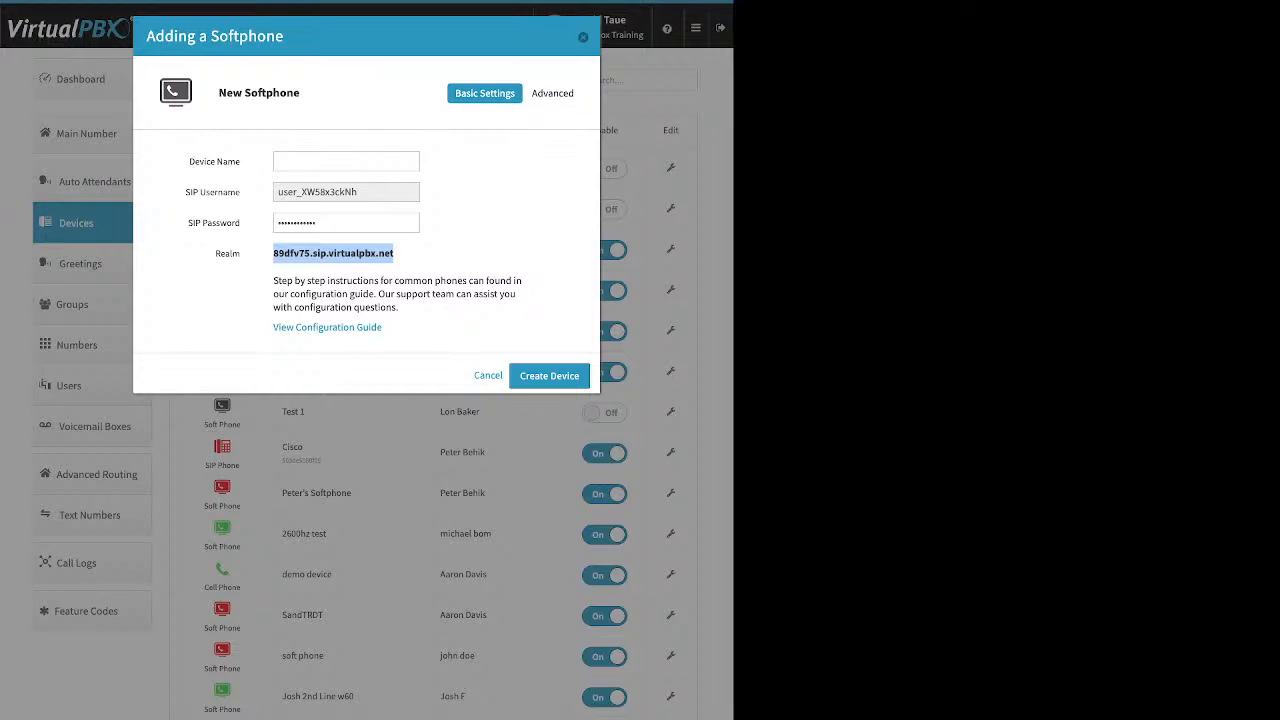
{"action": "left_click", "coordinate": [583, 37]}
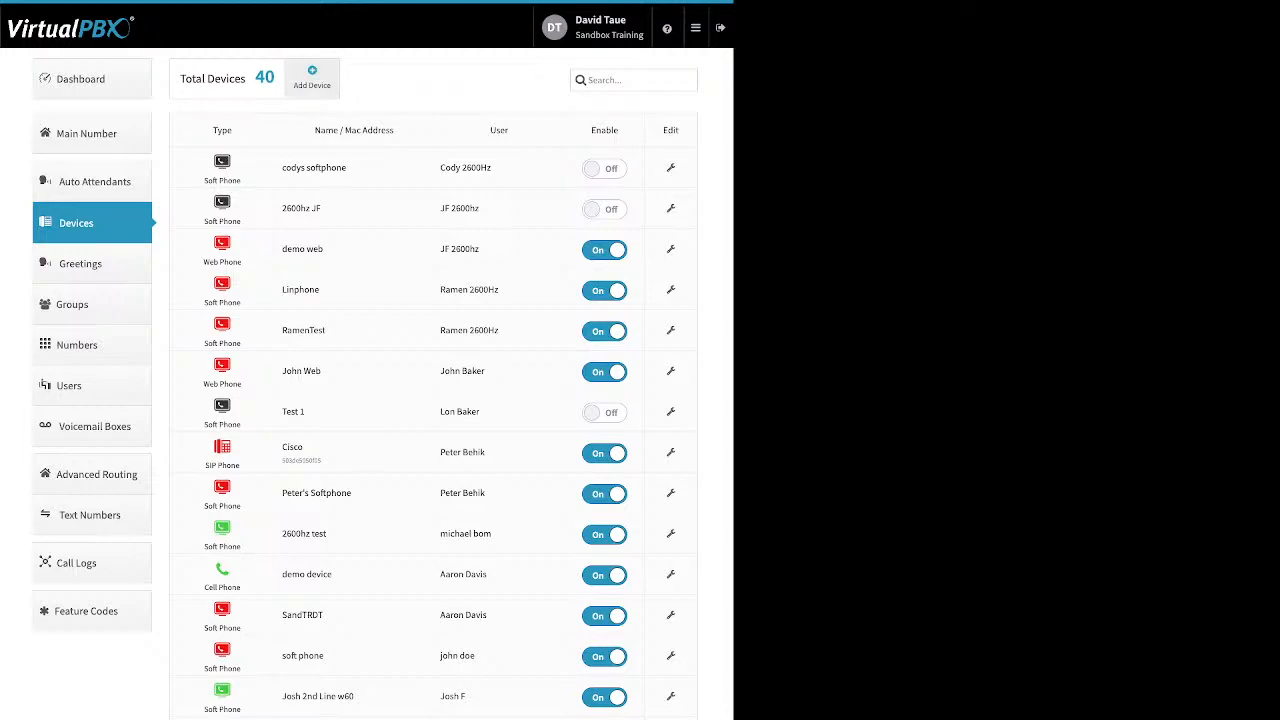
- Start a new web phone device, abandon it, and open the Linphone softphone's settings instead
{"action": "left_click", "coordinate": [312, 78]}
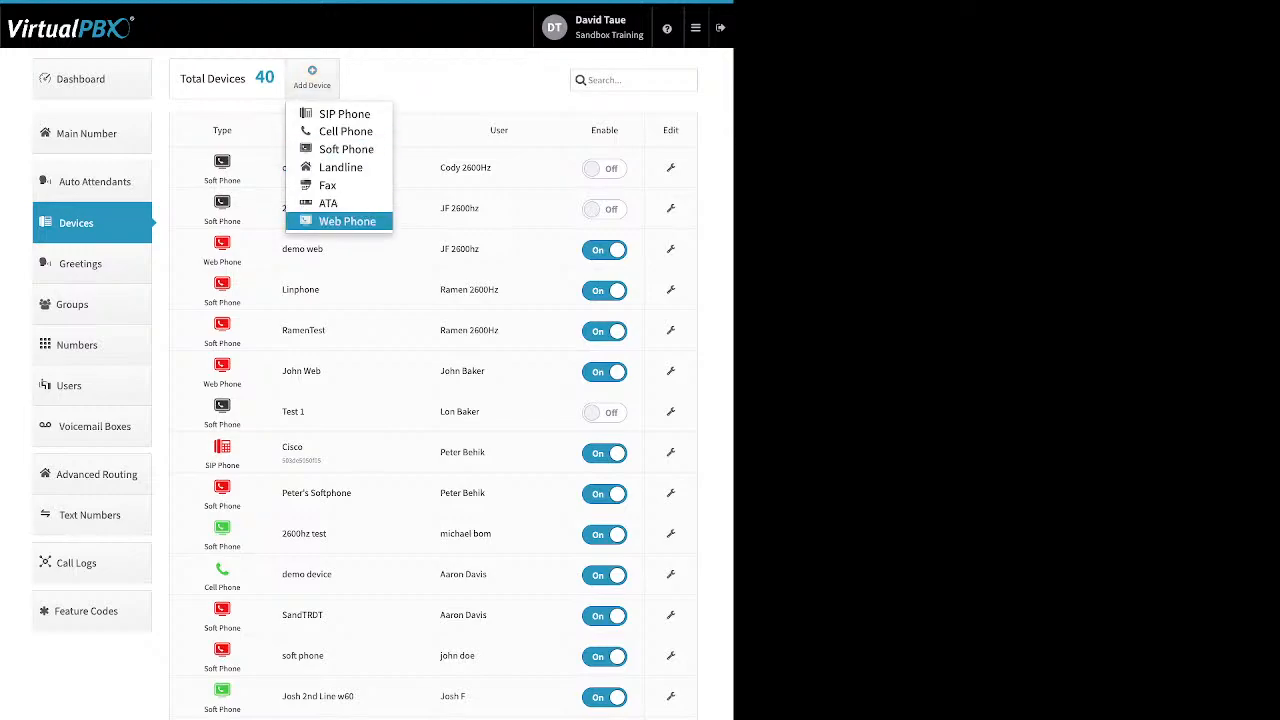
{"action": "left_click", "coordinate": [347, 221]}
{"action": "left_click", "coordinate": [366, 200]}
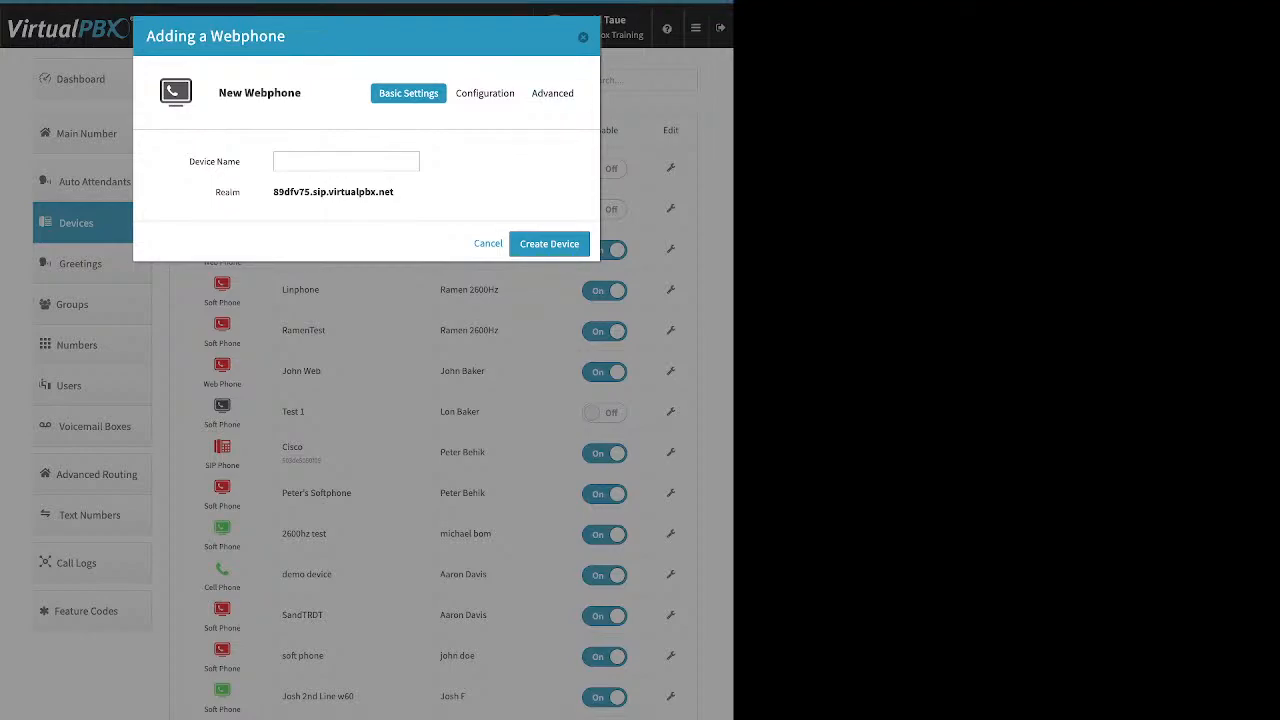
{"action": "key", "text": "Escape"}
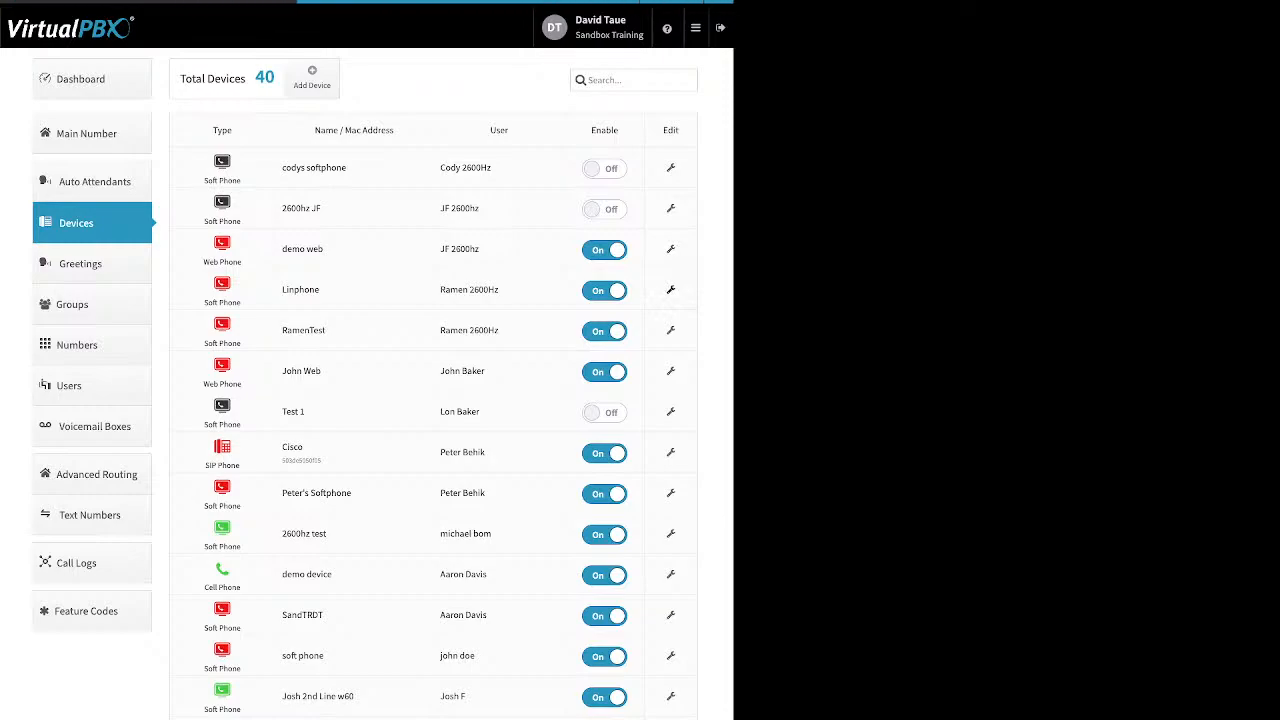
{"action": "left_click", "coordinate": [670, 289]}
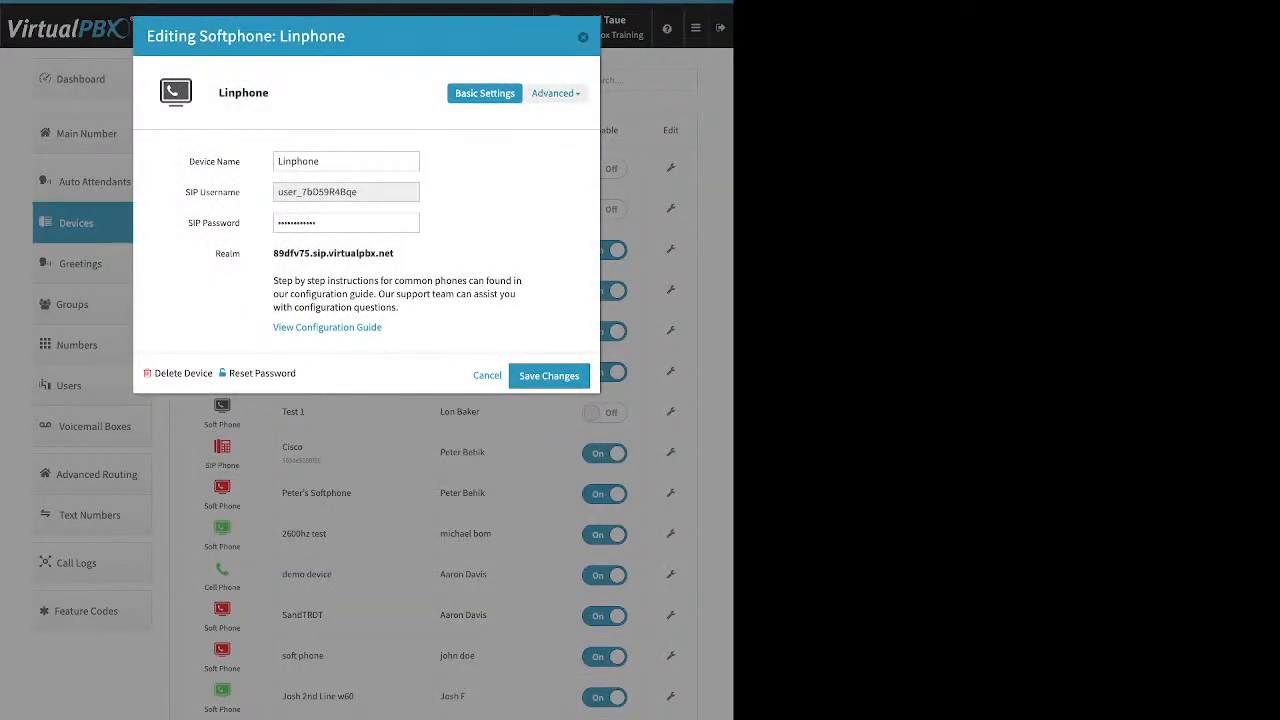
- Add G711a/PCMA and G711u/PCMU after OPUS in Linphone's selected audio codecs
{"action": "left_click", "coordinate": [553, 93]}
{"action": "left_click", "coordinate": [508, 118]}
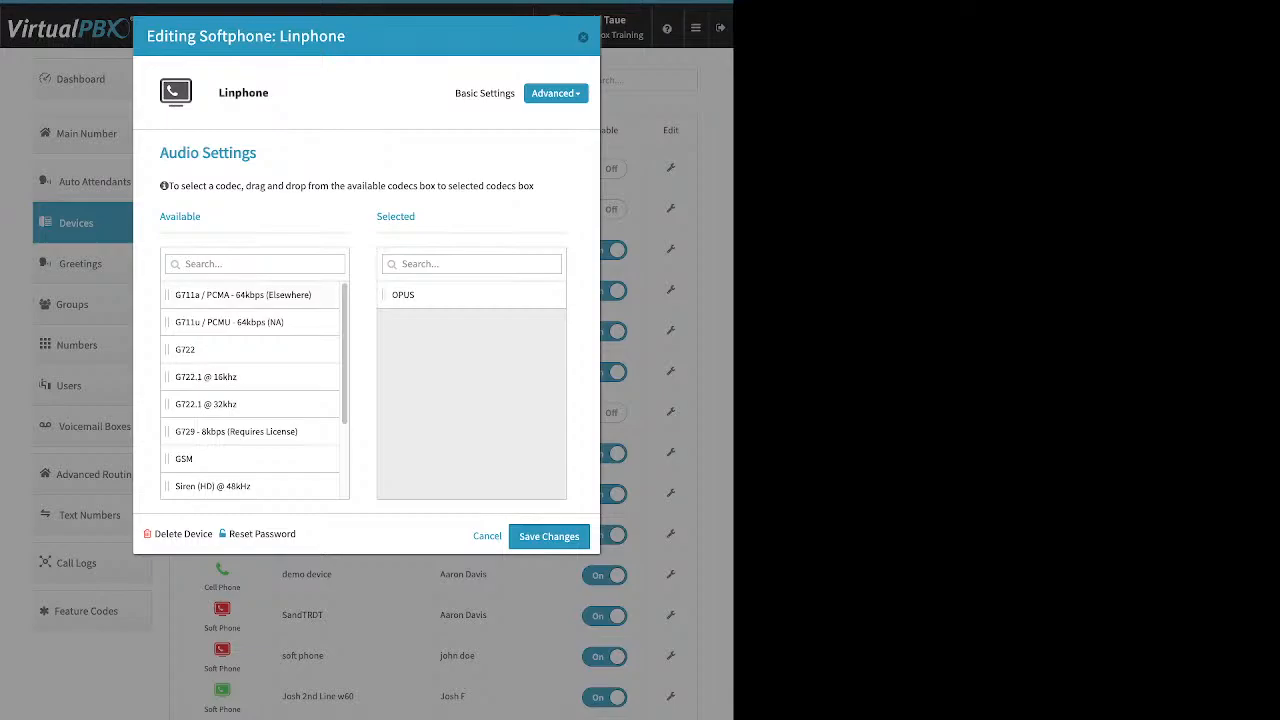
{"action": "left_click_drag", "start_coordinate": [243, 294], "coordinate": [460, 322]}
{"action": "left_click_drag", "start_coordinate": [229, 294], "coordinate": [460, 349]}
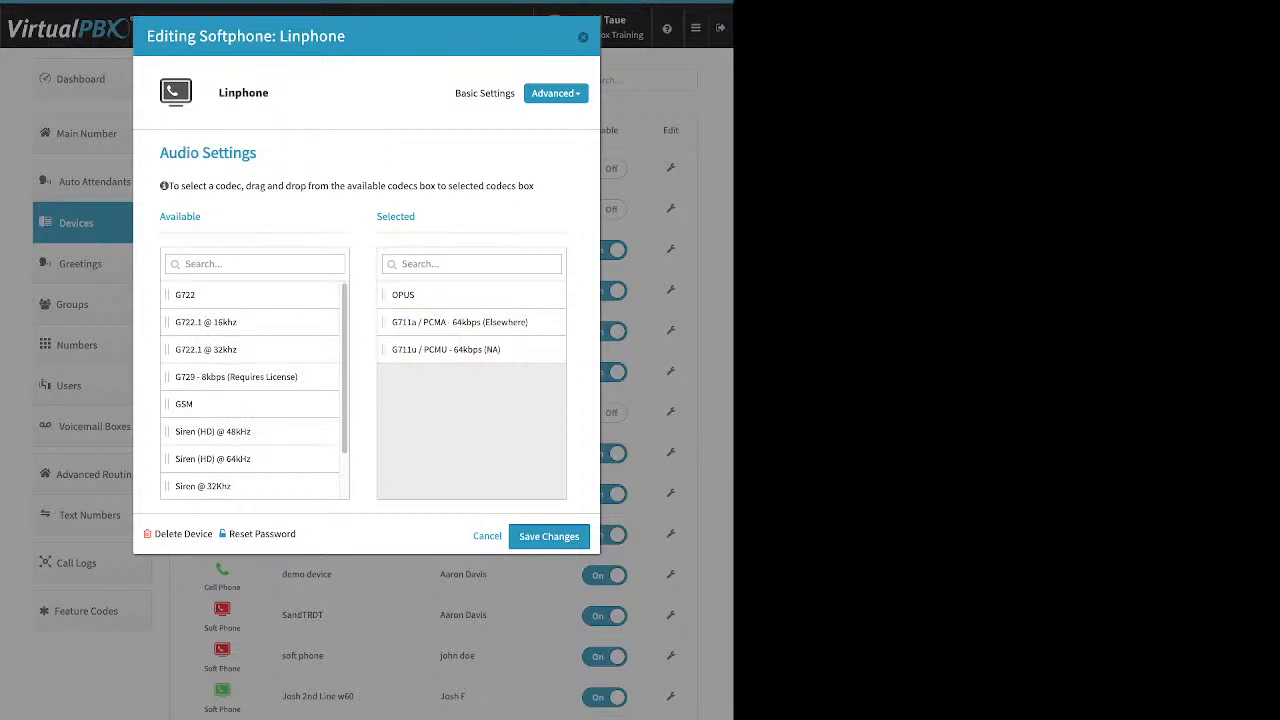
{"action": "left_click", "coordinate": [556, 93]}
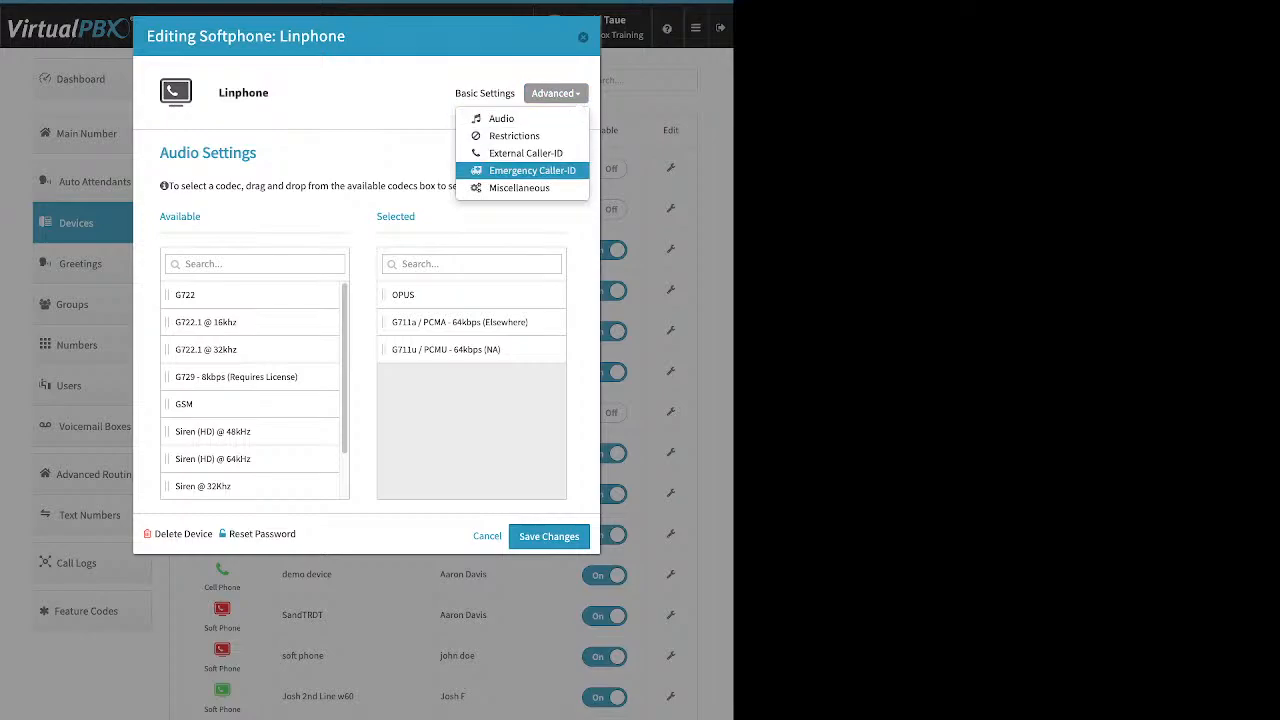
- Set Linphone's emergency caller ID to the third listed e911 number and close the editor
{"action": "left_click", "coordinate": [532, 170]}
{"action": "left_click", "coordinate": [346, 195]}
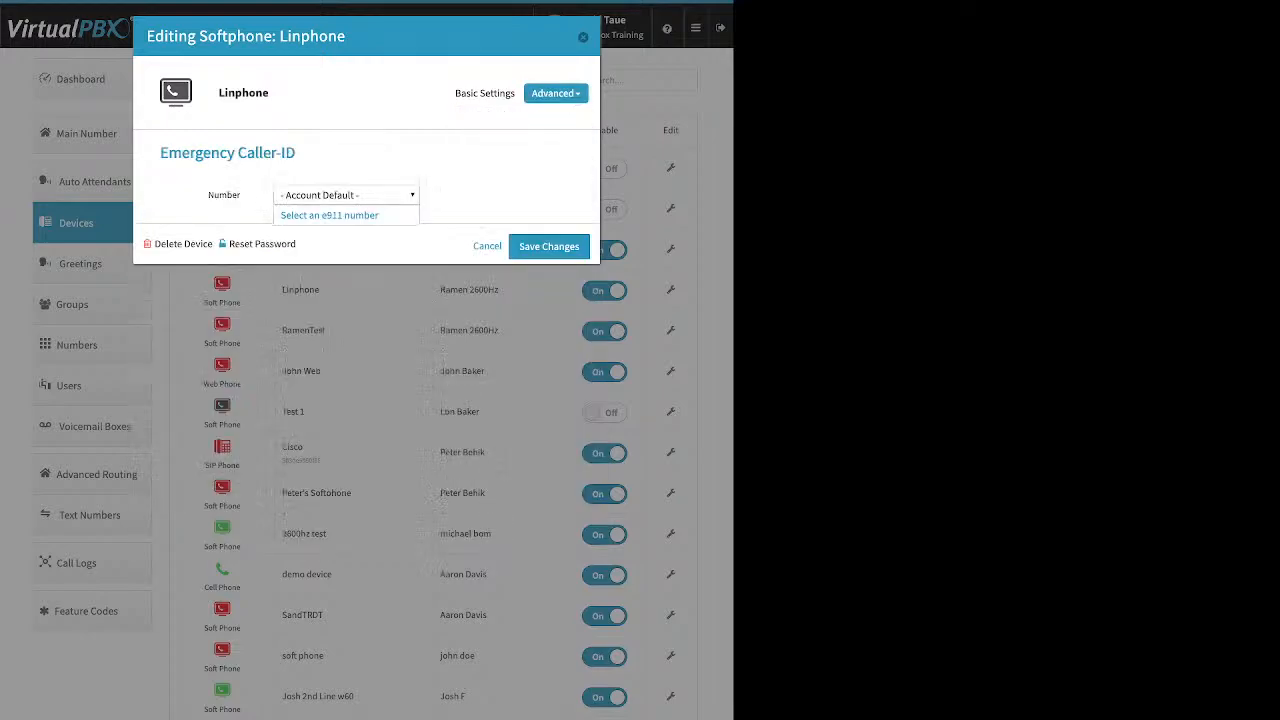
{"action": "left_click", "coordinate": [329, 215]}
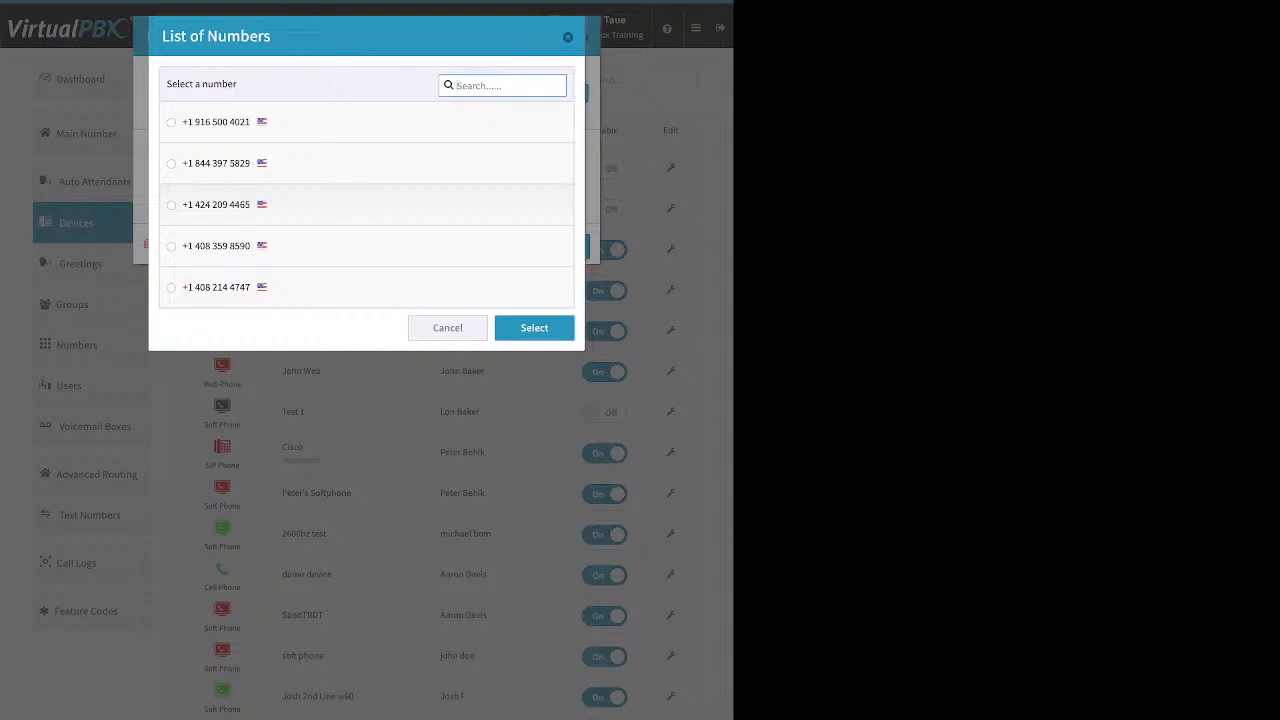
{"action": "left_click", "coordinate": [216, 204]}
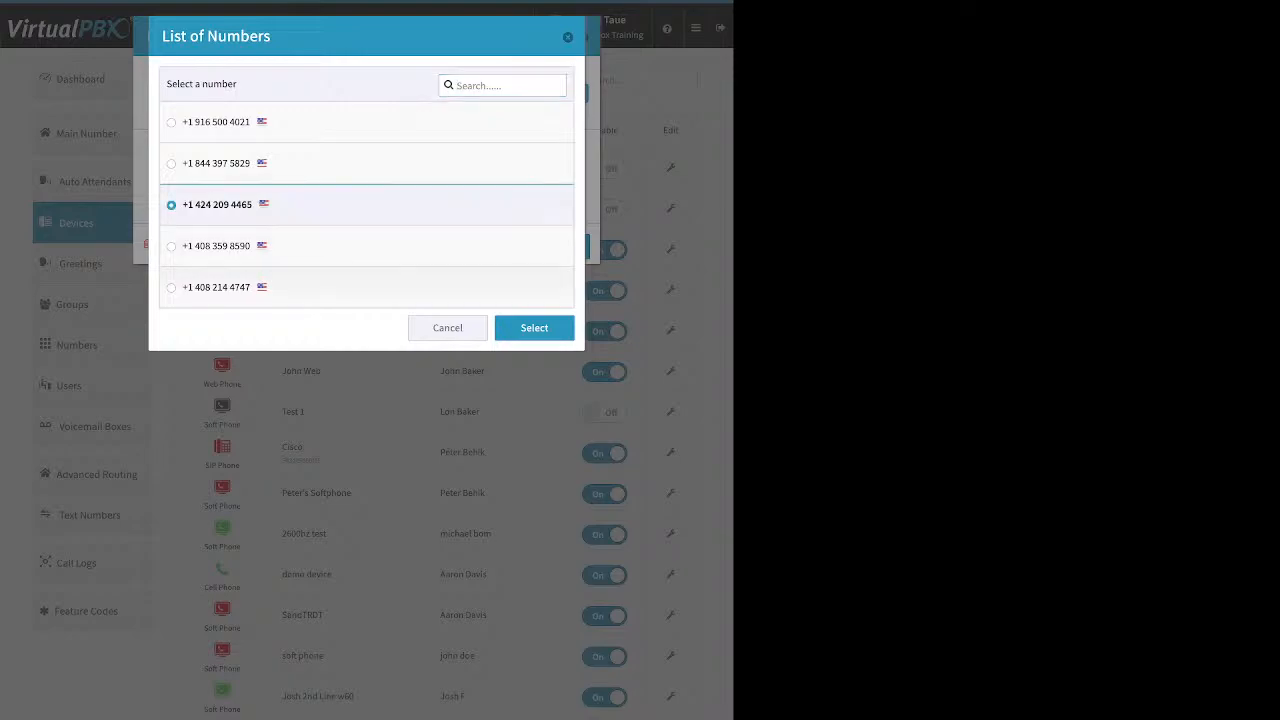
{"action": "key", "text": "Return"}
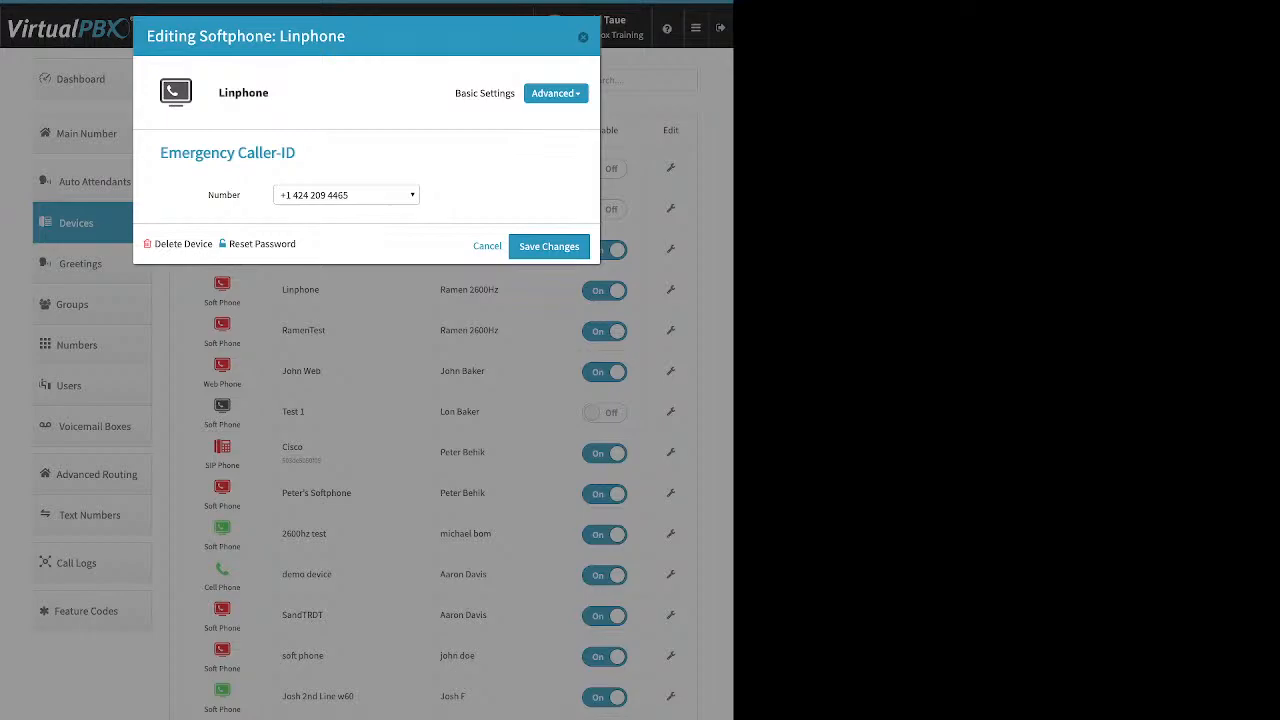
{"action": "key", "text": "Escape"}
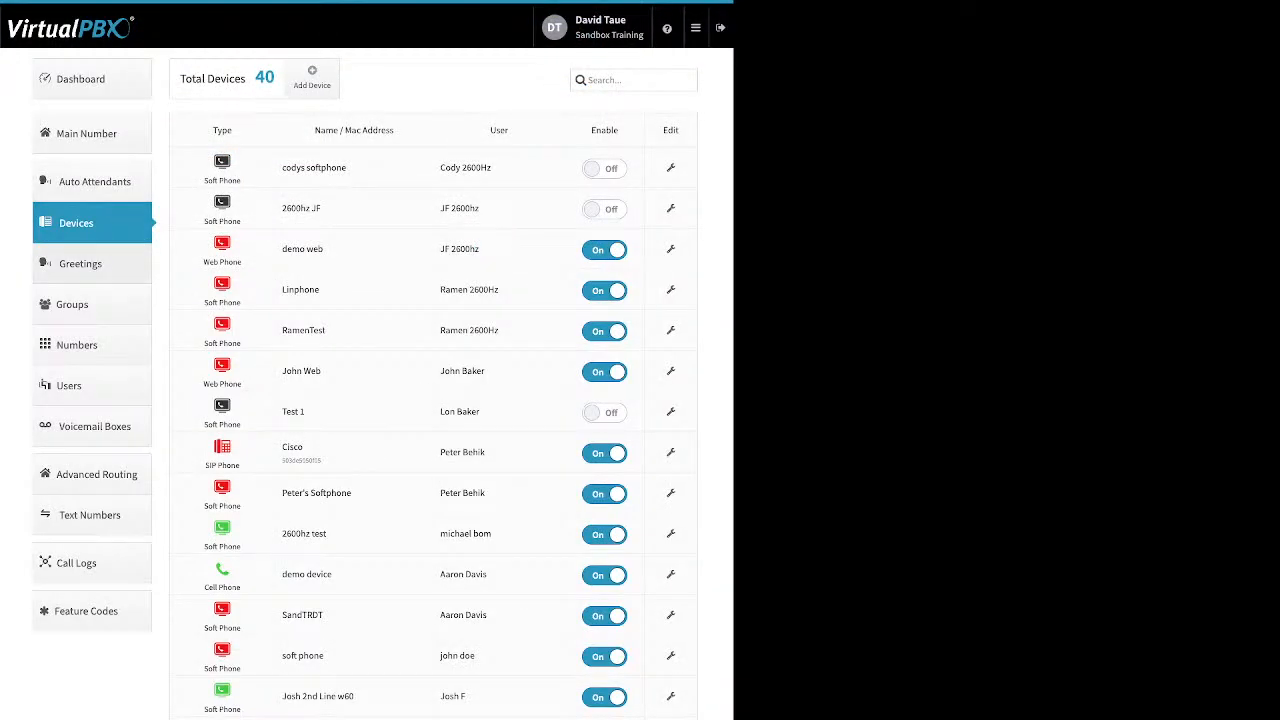
- Go to the Greetings list and start a new greeting, focusing its Name and file fields
{"action": "left_click", "coordinate": [80, 263]}
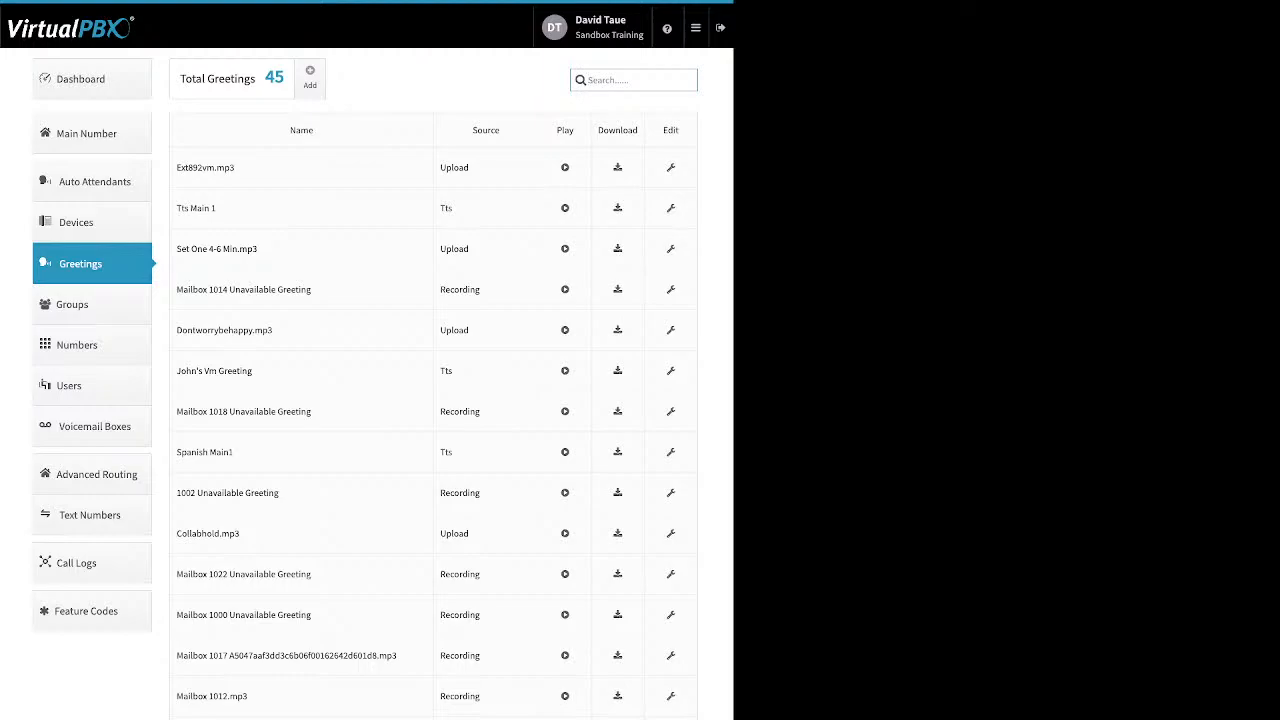
{"action": "left_click", "coordinate": [310, 77]}
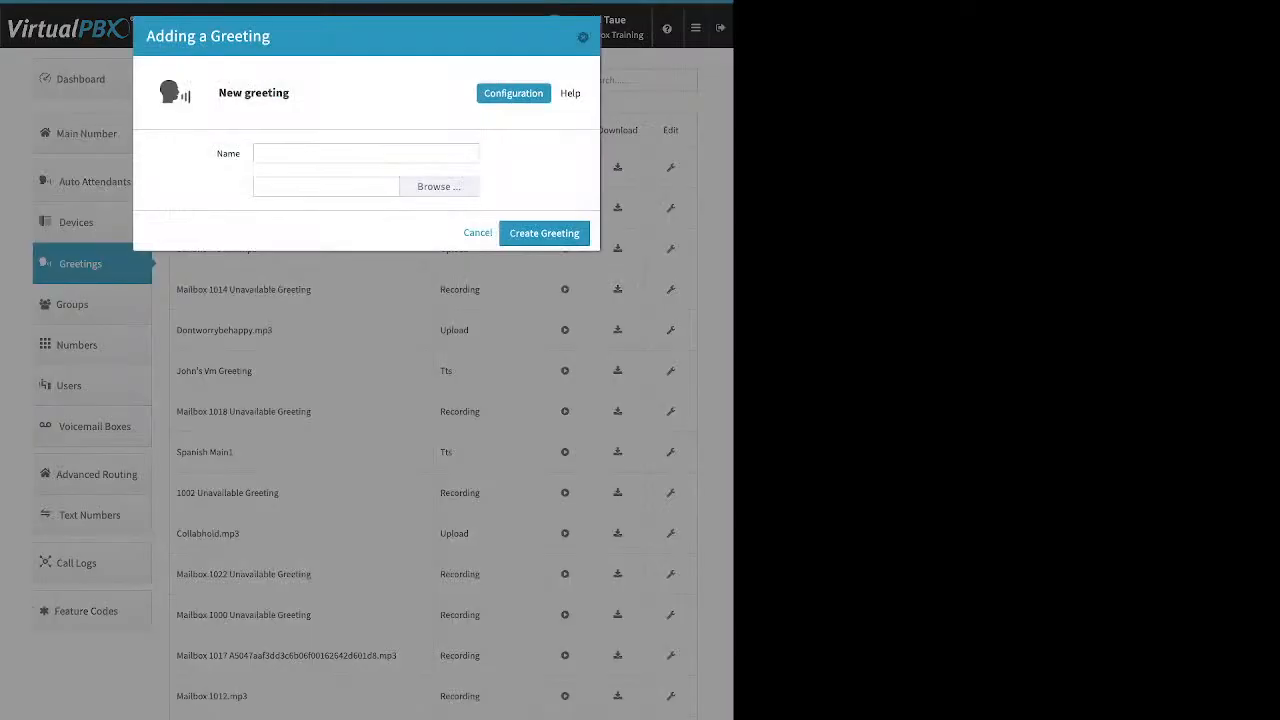
{"action": "left_click", "coordinate": [340, 153]}
{"action": "left_click", "coordinate": [326, 187]}
- Cancel the new greeting, review sources (Upload, Tts, Recording), and open then cancel ext892vm.mp3's editor
{"action": "left_click", "coordinate": [478, 233]}
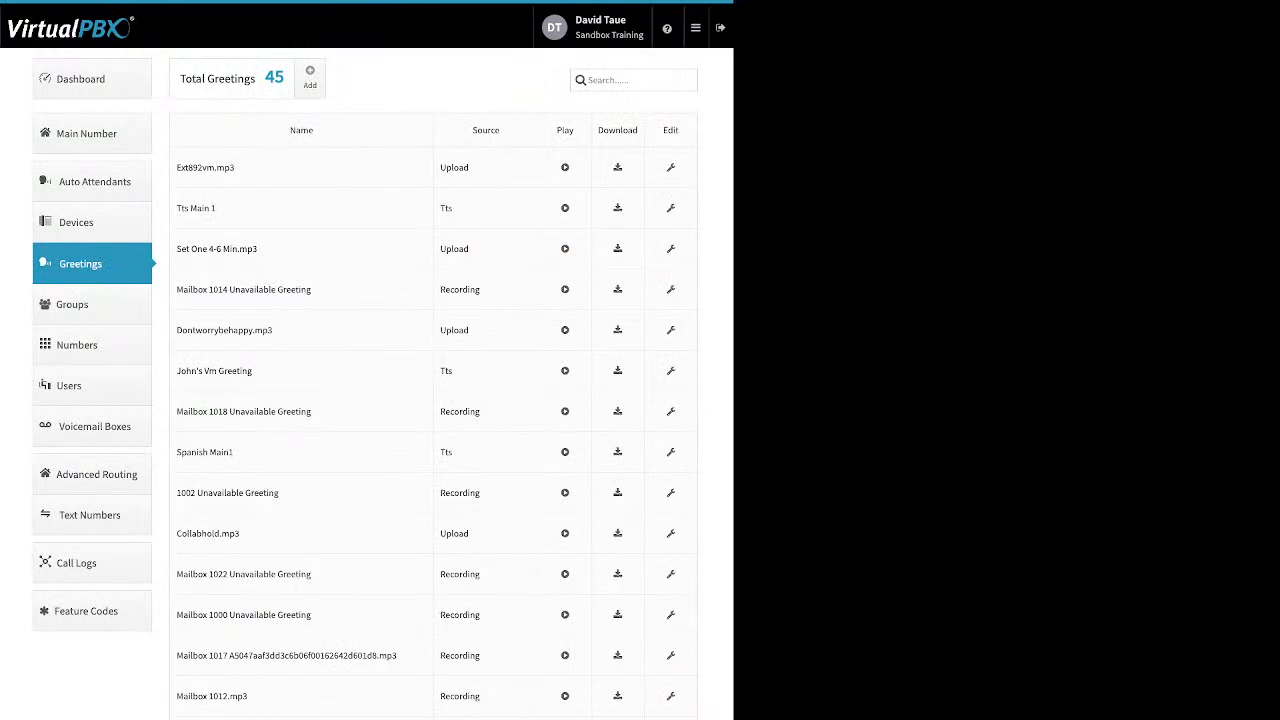
{"action": "left_click_drag", "start_coordinate": [185, 168], "coordinate": [235, 168]}
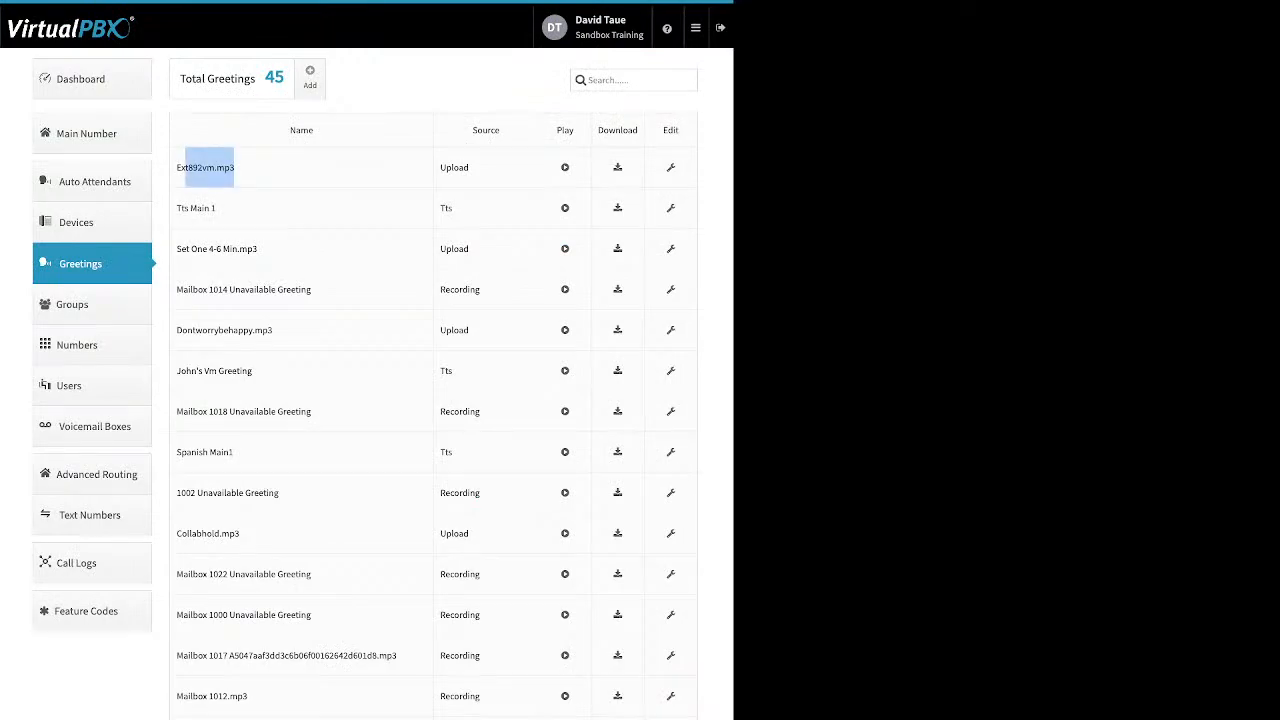
{"action": "double_click", "coordinate": [454, 167]}
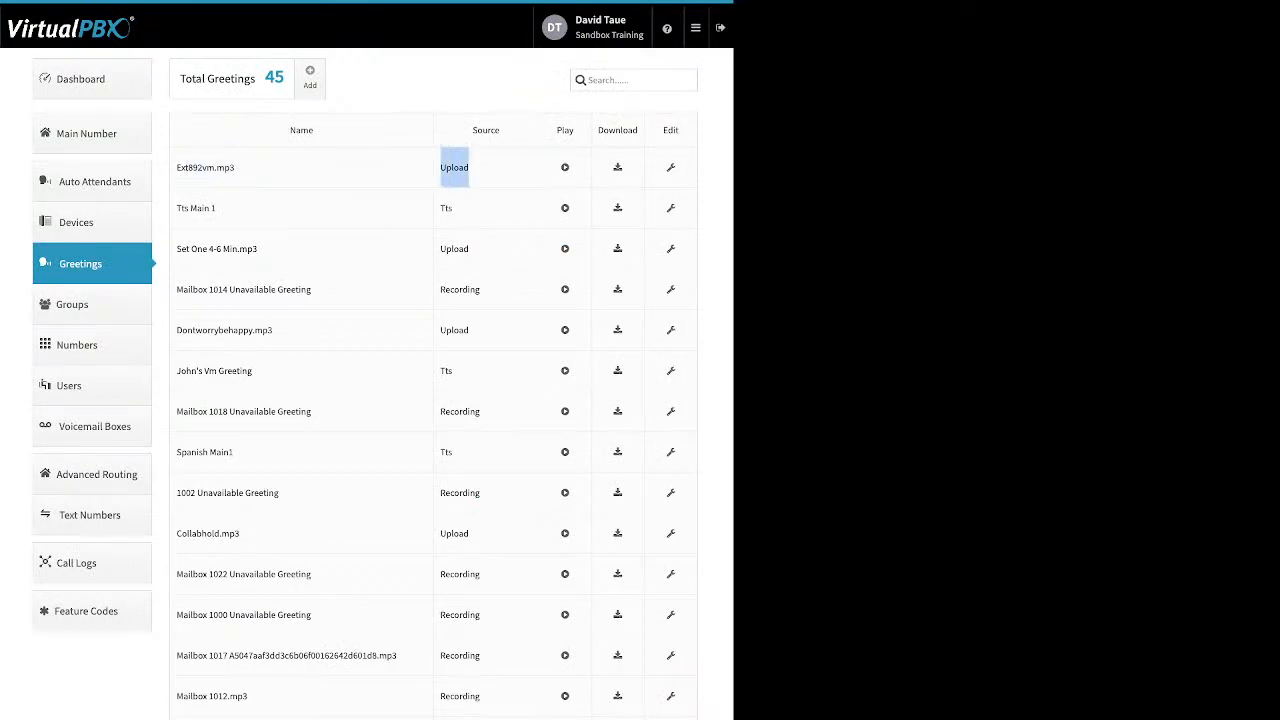
{"action": "double_click", "coordinate": [446, 208]}
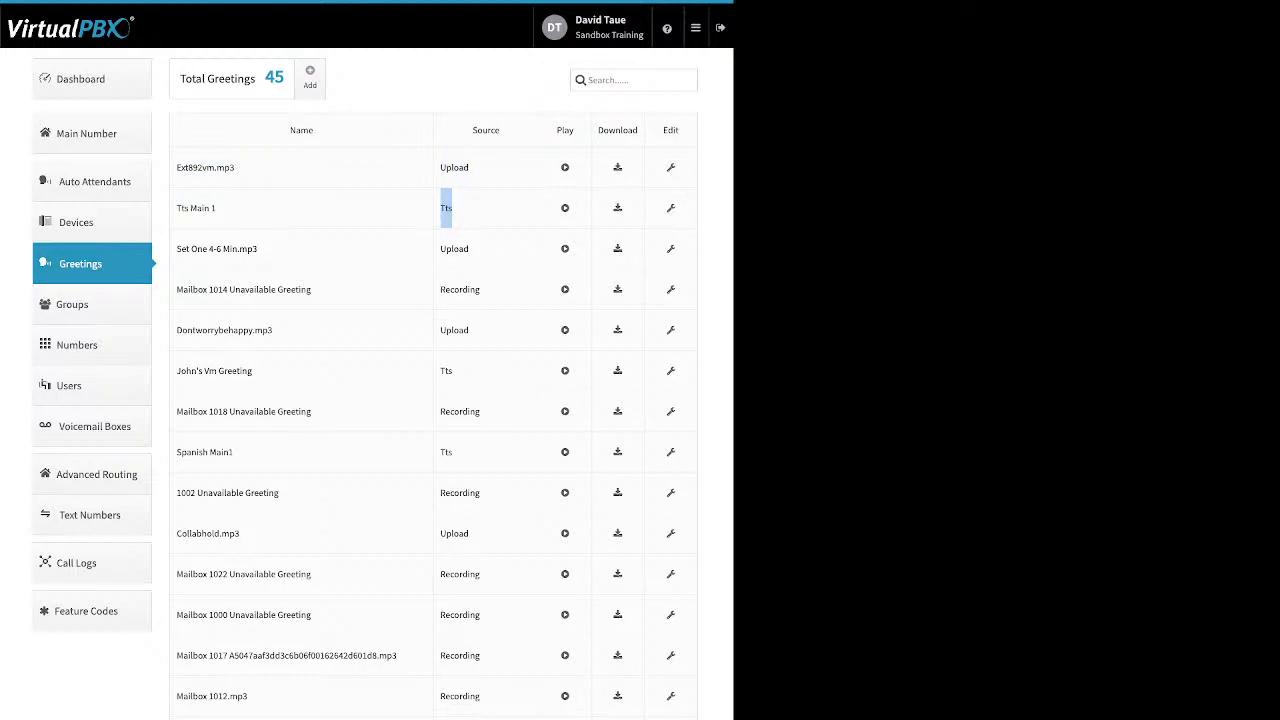
{"action": "left_click_drag", "start_coordinate": [480, 289], "coordinate": [440, 289]}
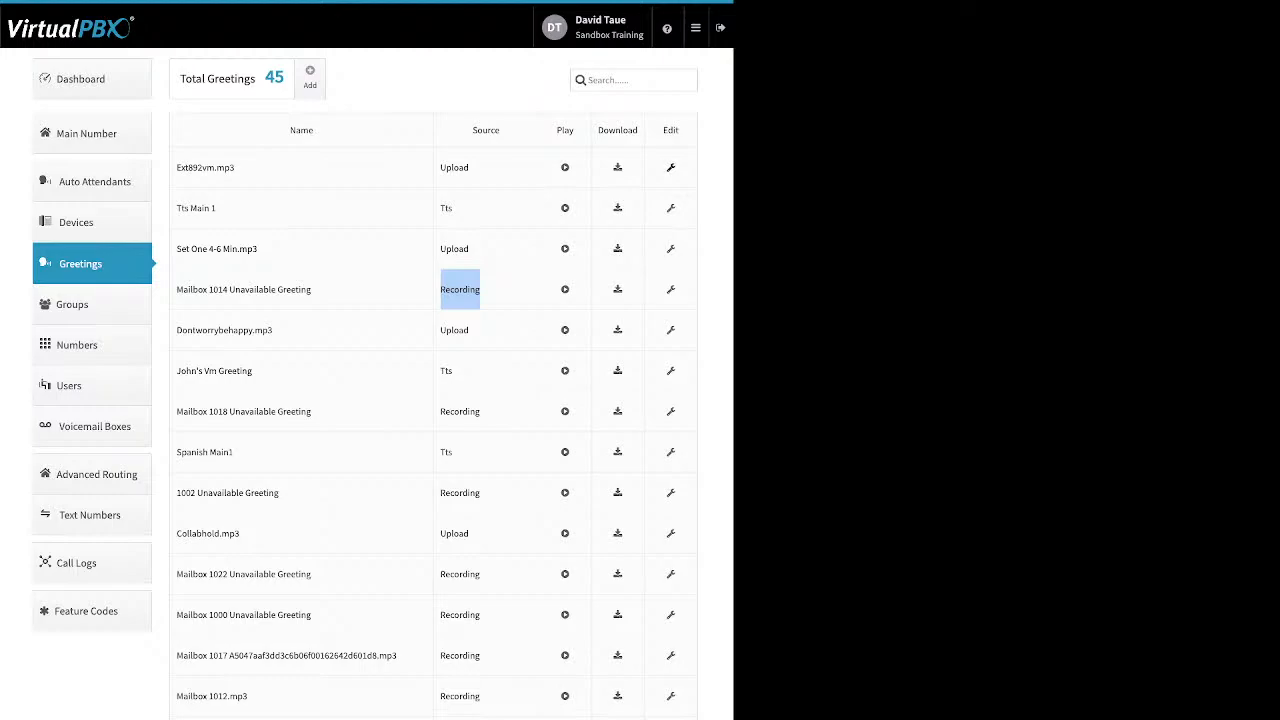
{"action": "left_click", "coordinate": [671, 168]}
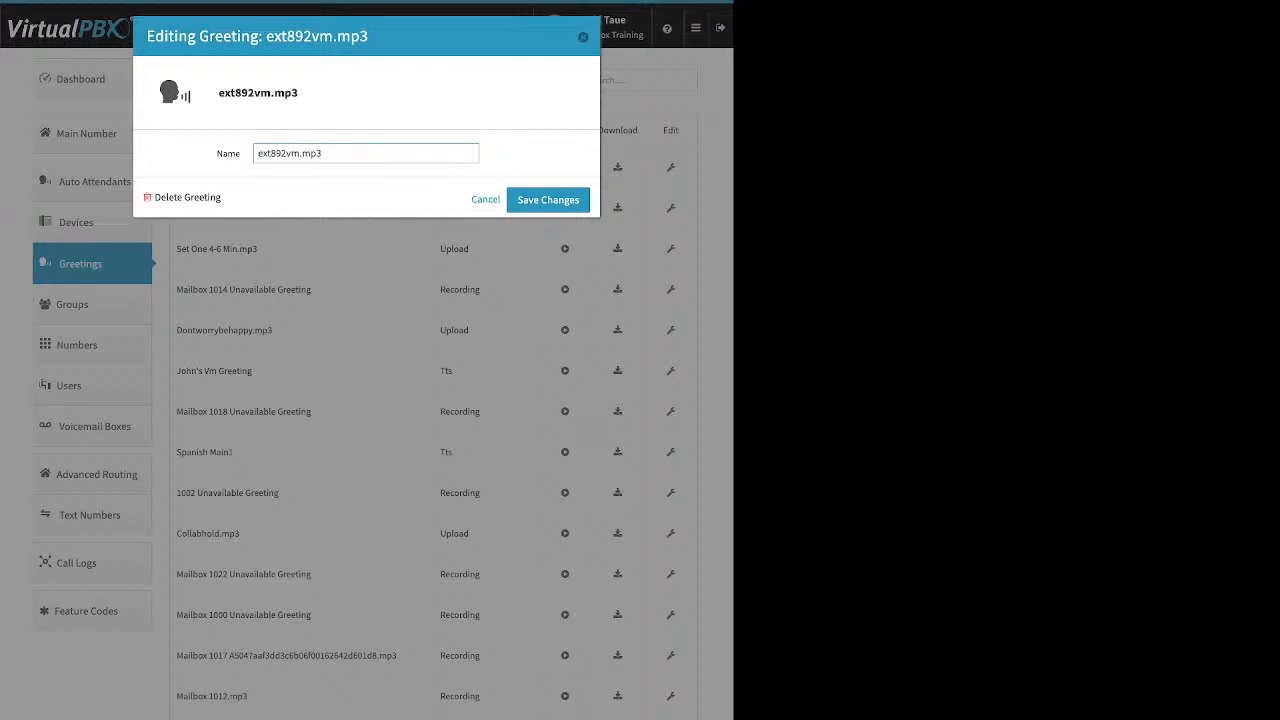
{"action": "left_click", "coordinate": [583, 37]}
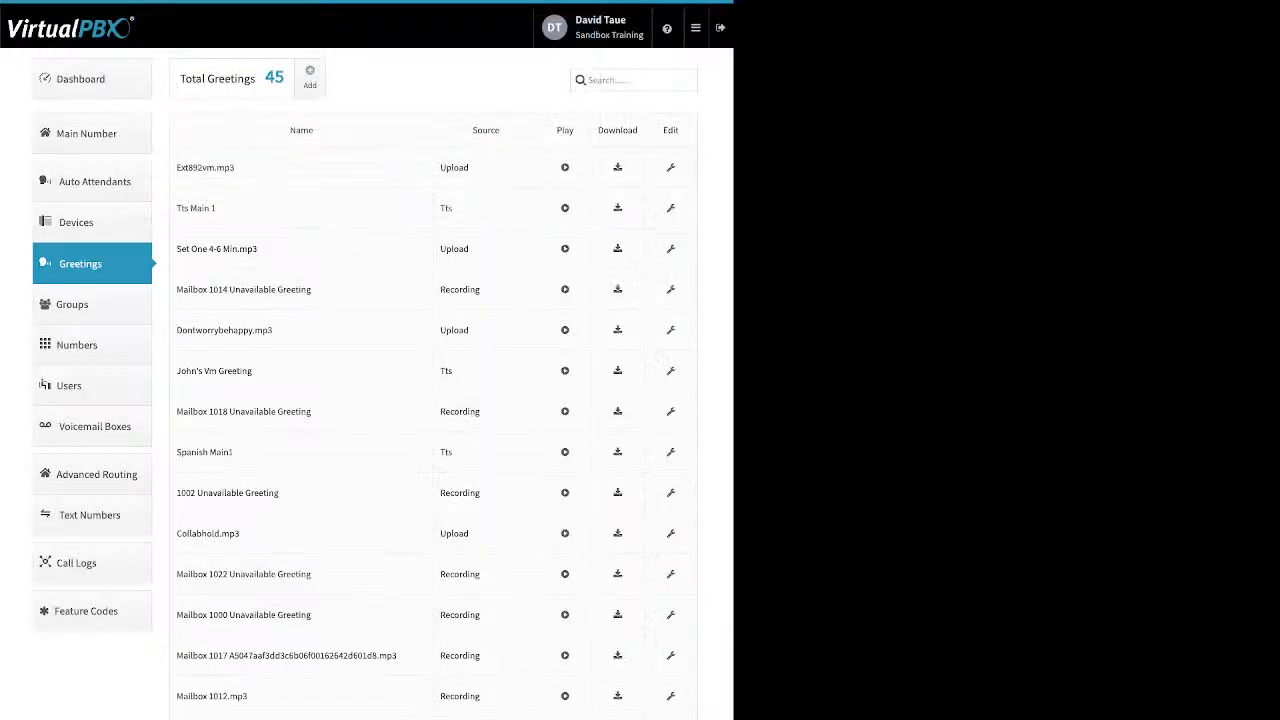
- Open the Groups page and begin a new group, dragging several users into Selected Users
{"action": "left_click", "coordinate": [72, 304]}
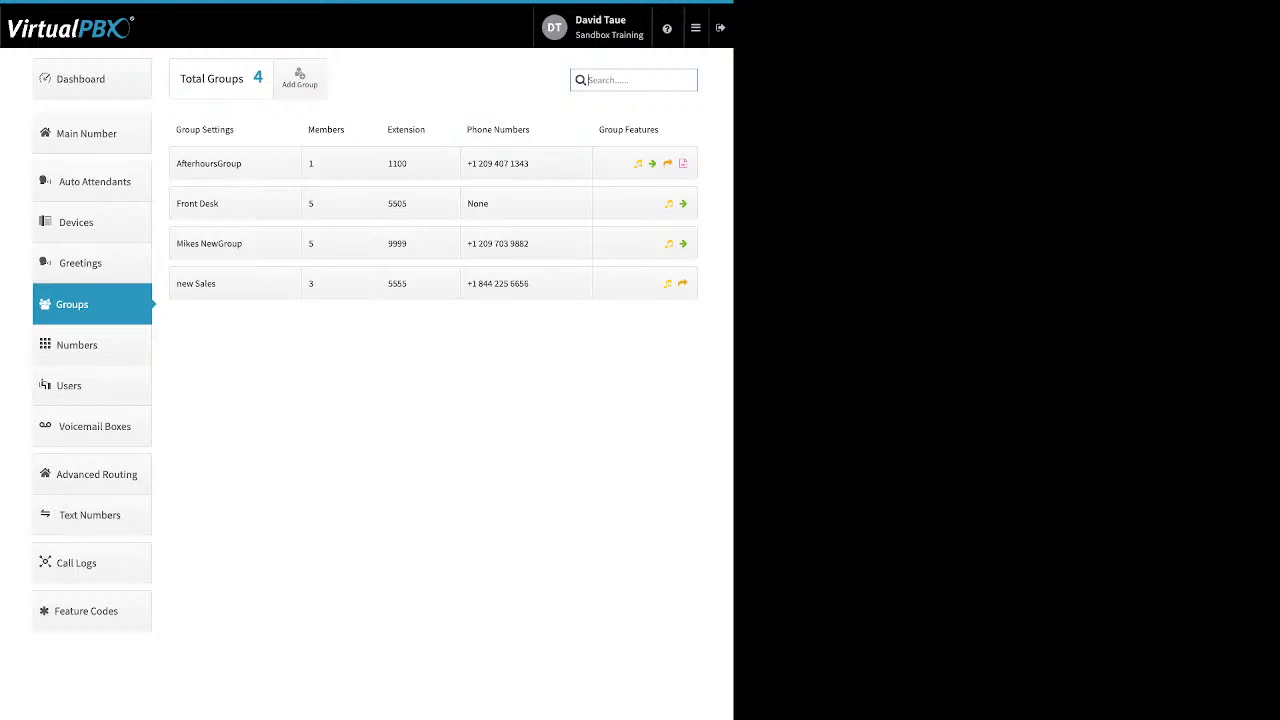
{"action": "left_click", "coordinate": [299, 78]}
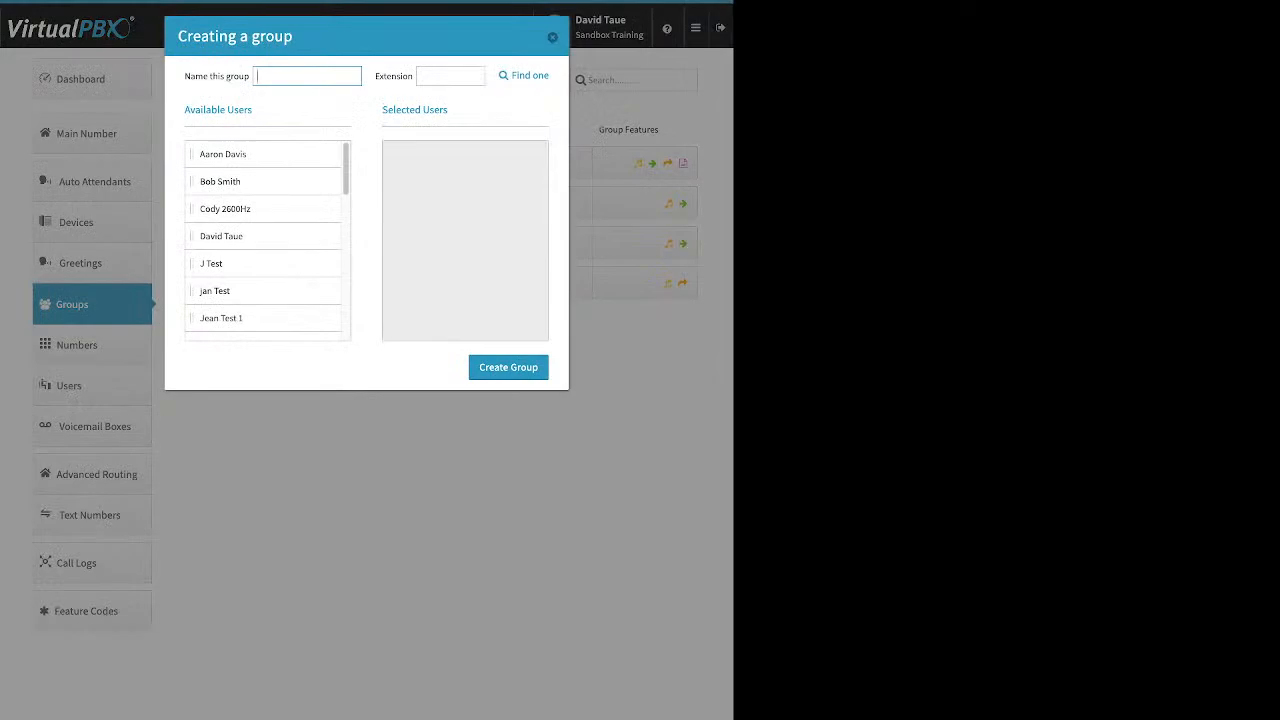
{"action": "left_click", "coordinate": [448, 76]}
{"action": "left_click_drag", "start_coordinate": [222, 154], "coordinate": [420, 185]}
{"action": "left_click_drag", "start_coordinate": [211, 208], "coordinate": [420, 185]}
{"action": "left_click_drag", "start_coordinate": [220, 263], "coordinate": [420, 208]}
{"action": "left_click_drag", "start_coordinate": [218, 290], "coordinate": [420, 236]}
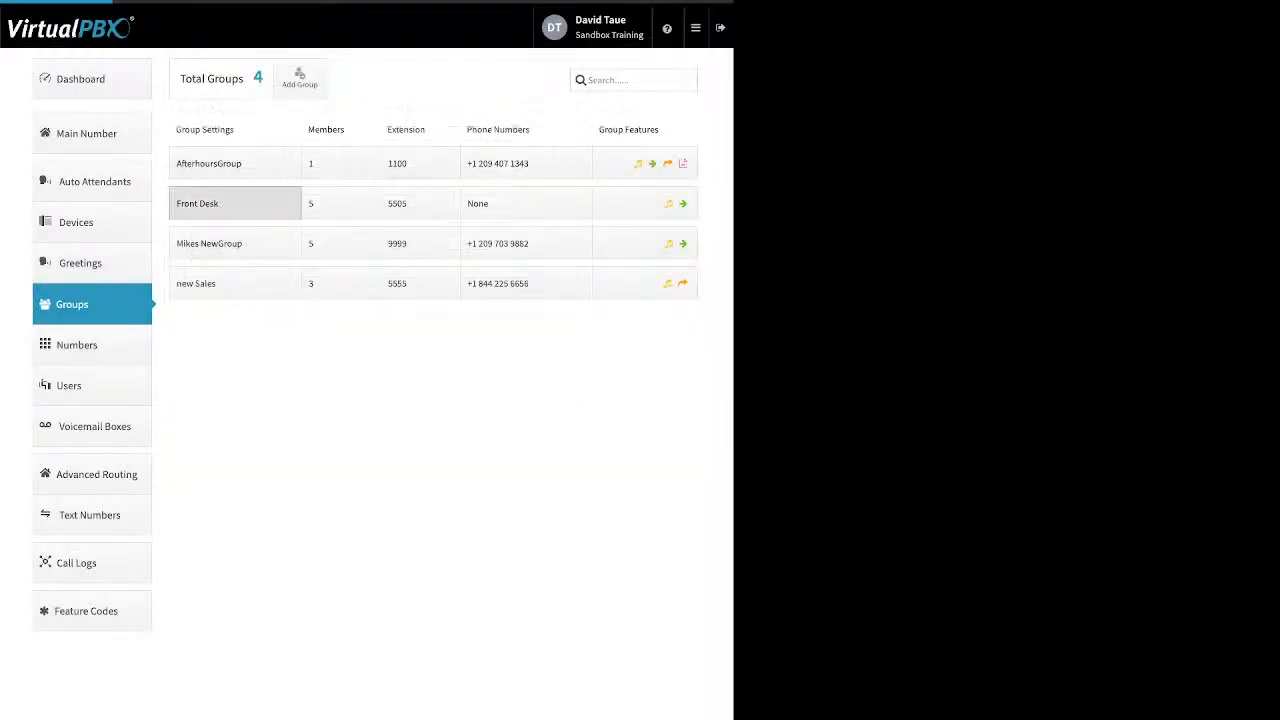
- Open the Front Desk group's settings and review its Name and group call attempts values
{"action": "left_click", "coordinate": [235, 203]}
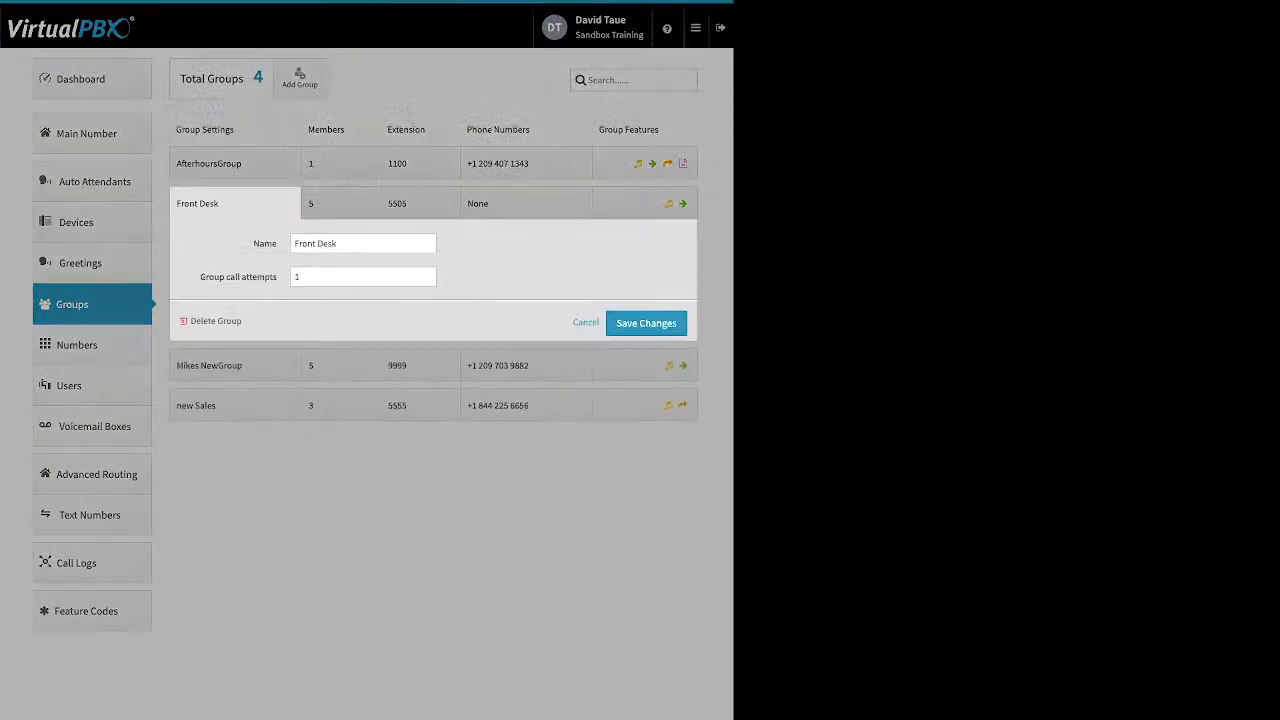
{"action": "double_click", "coordinate": [265, 244]}
{"action": "left_click", "coordinate": [297, 277]}
{"action": "triple_click", "coordinate": [238, 277]}
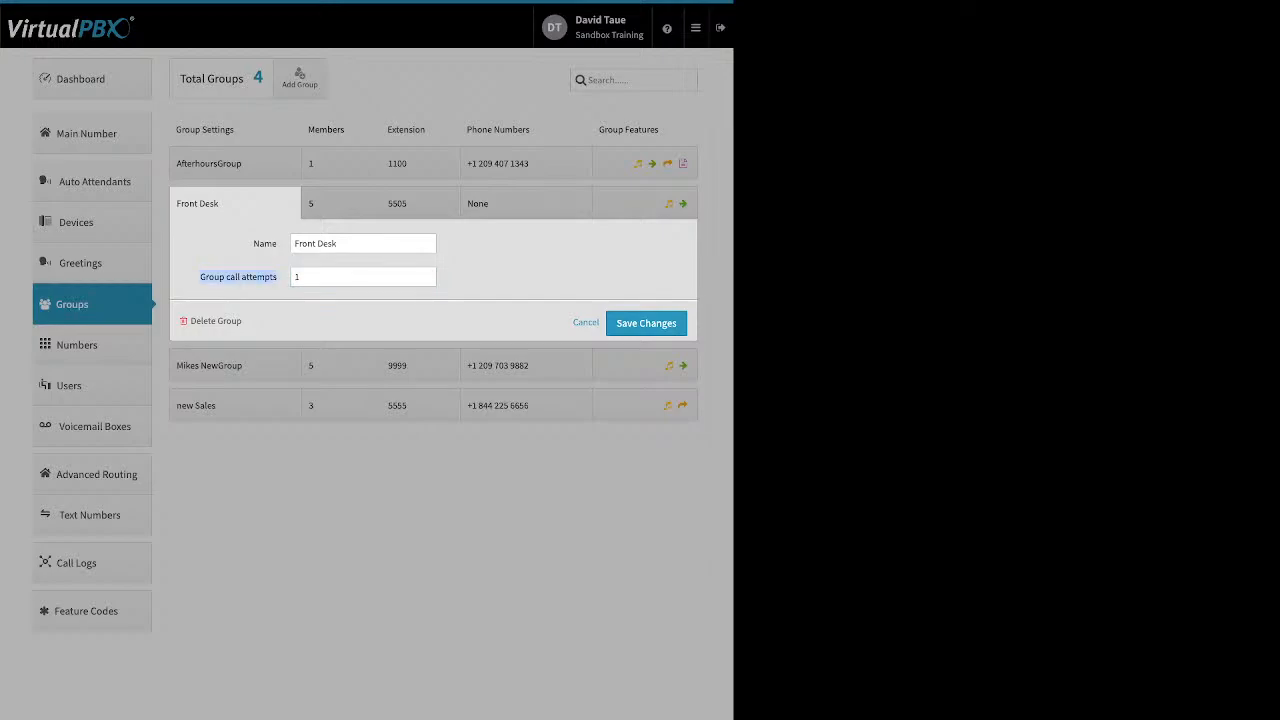
{"action": "left_click", "coordinate": [427, 273]}
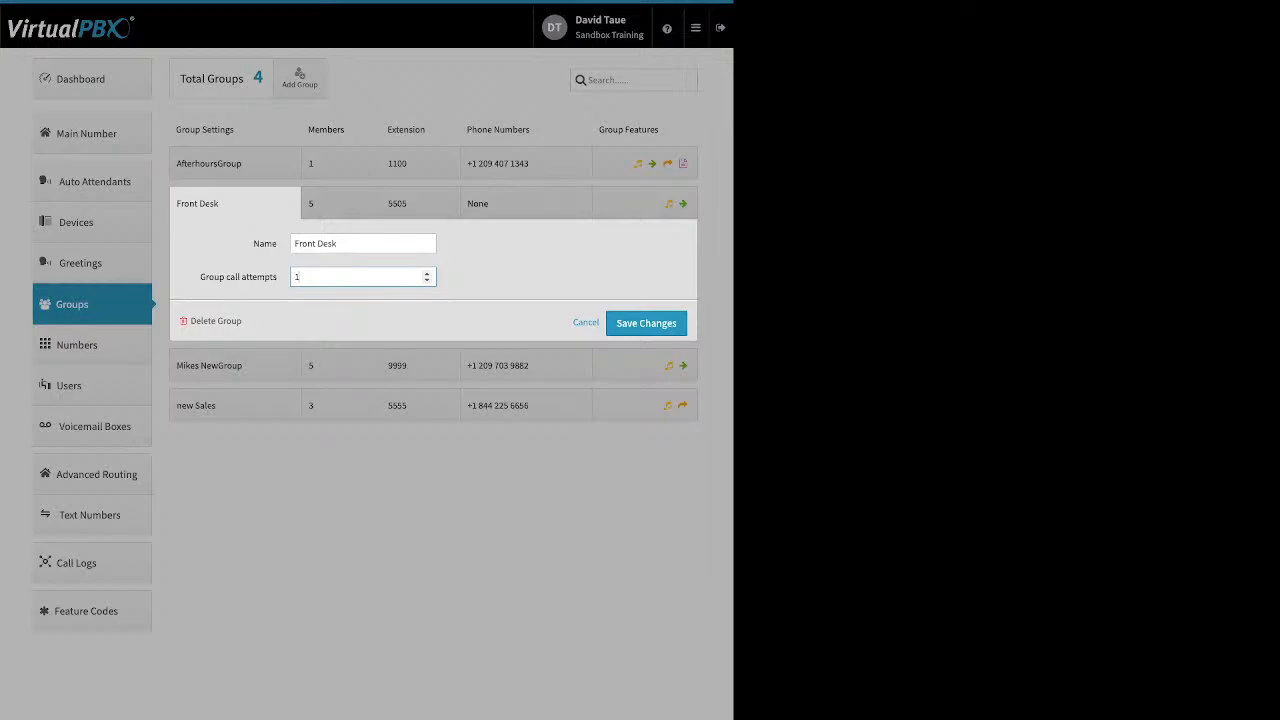
- Close Front Desk's settings without saving and show its member ring distribution
{"action": "left_click_drag", "start_coordinate": [243, 321], "coordinate": [210, 321]}
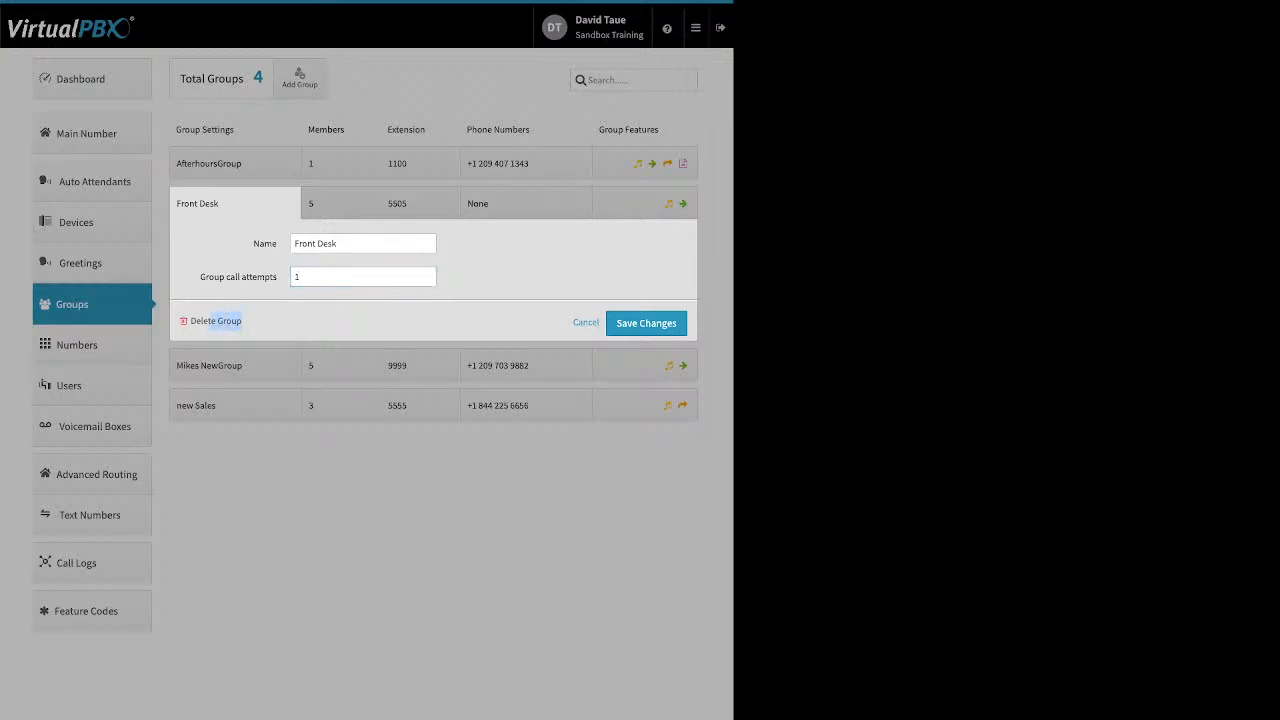
{"action": "left_click", "coordinate": [341, 204]}
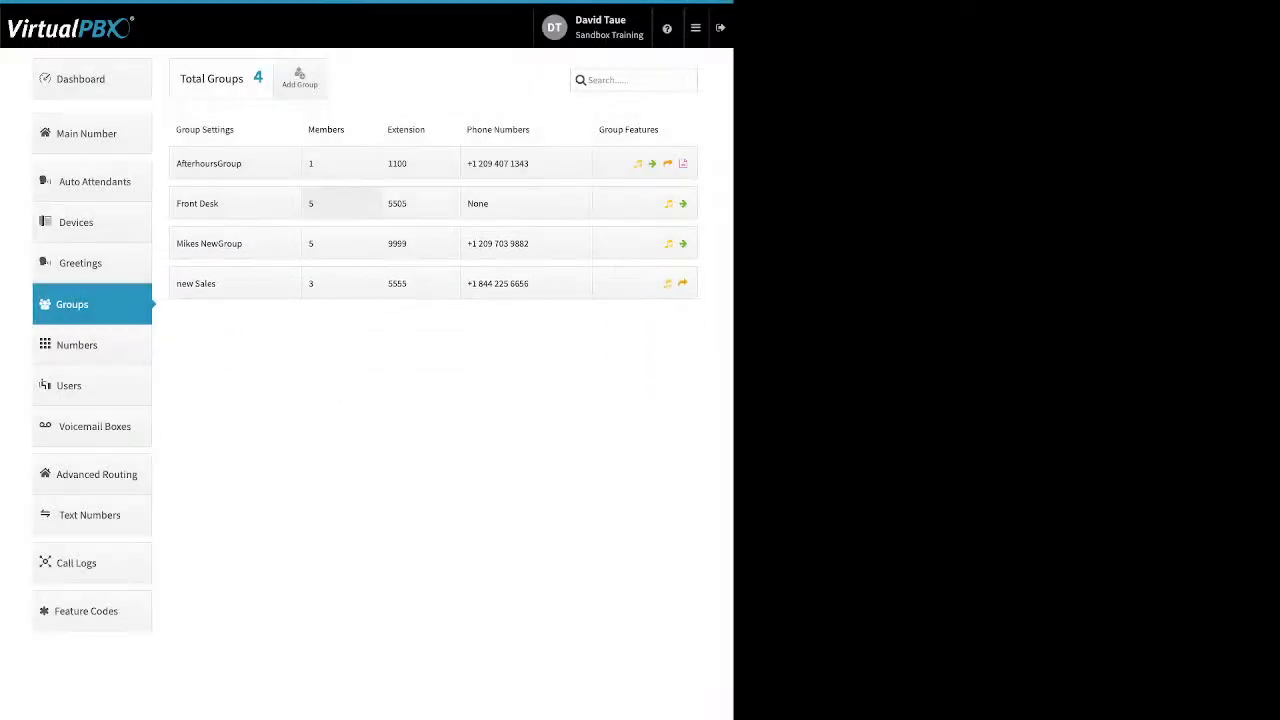
{"action": "left_click", "coordinate": [341, 204]}
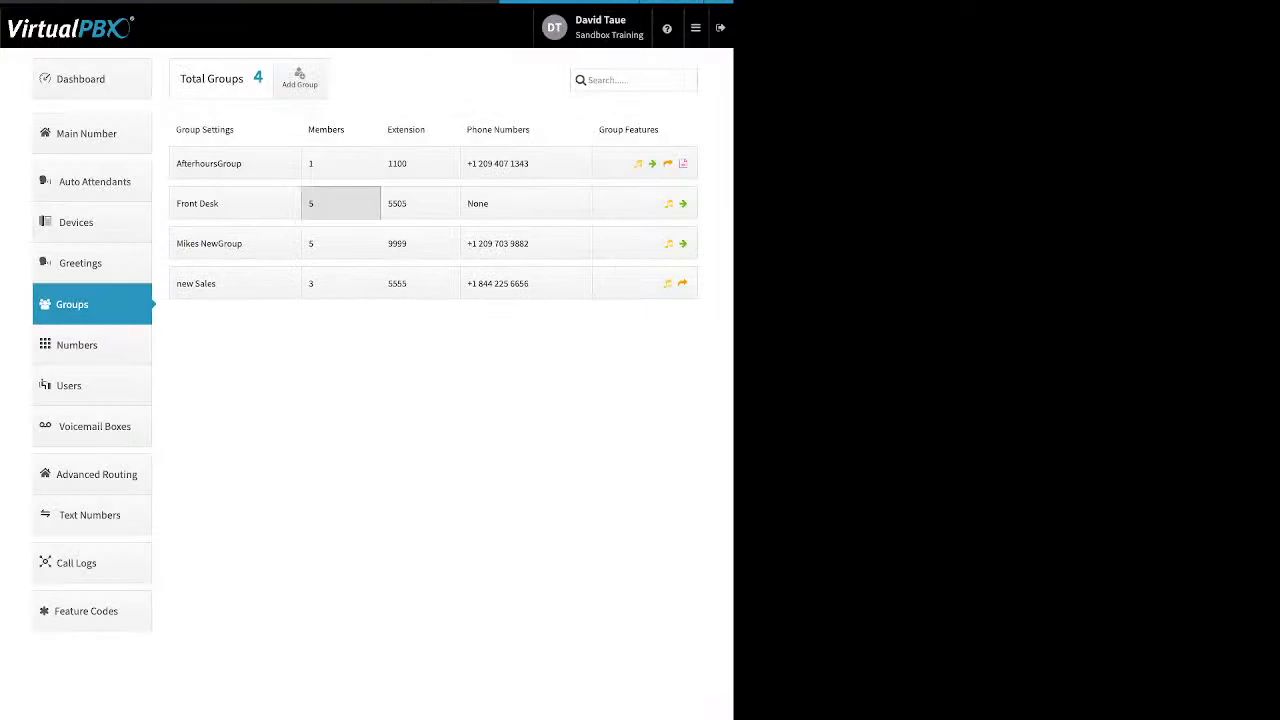
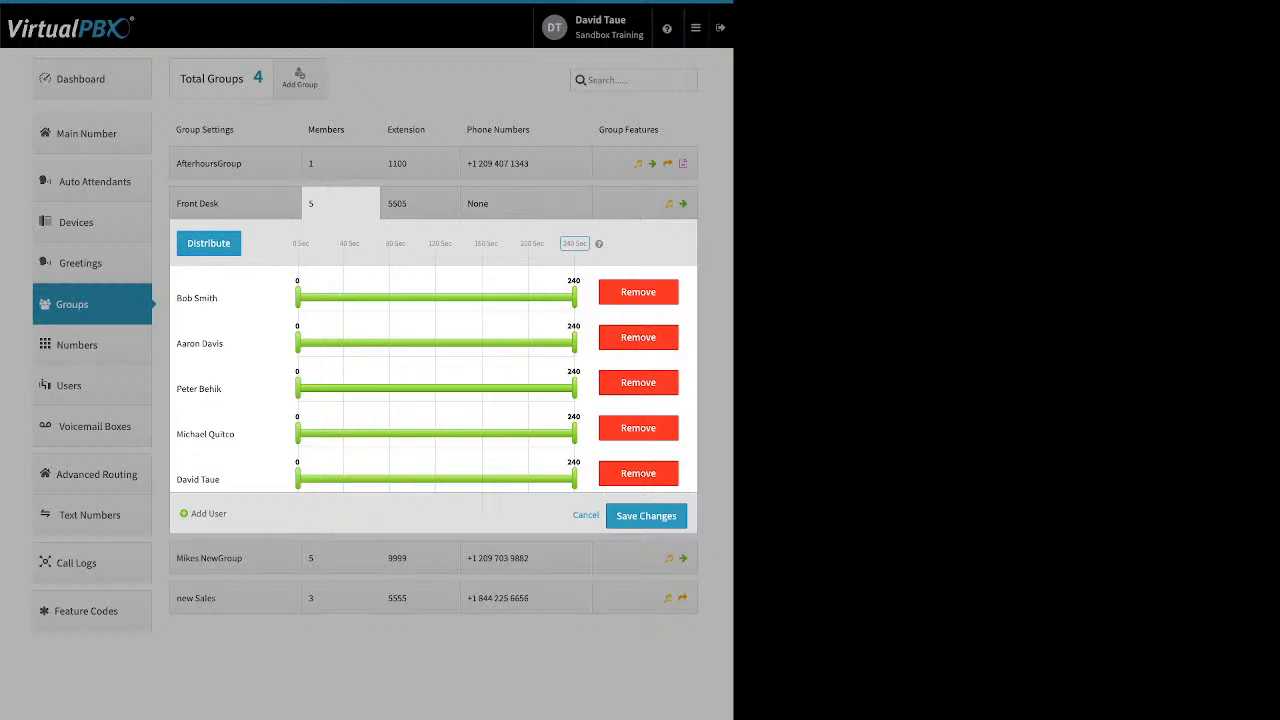
- Distribute the five Front Desk members evenly into consecutive 48-second ring slots across 240 seconds
{"action": "left_click_drag", "start_coordinate": [293, 243], "coordinate": [405, 243]}
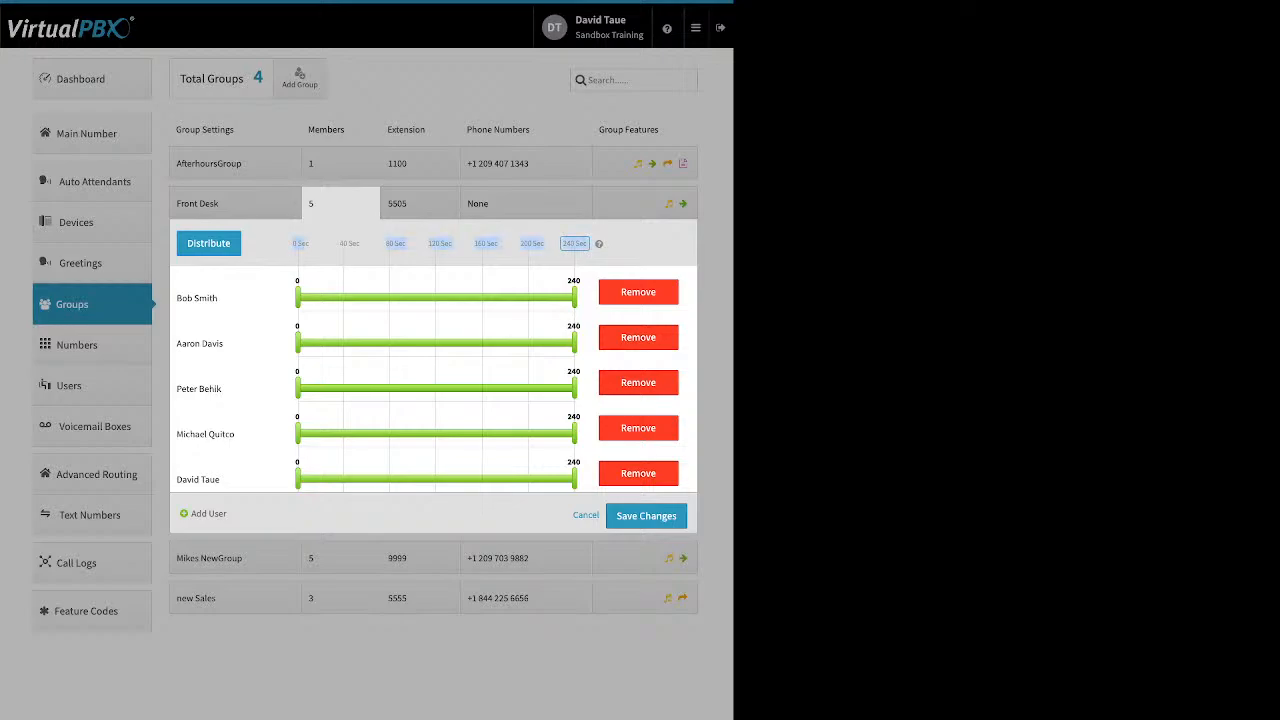
{"action": "left_click", "coordinate": [574, 243]}
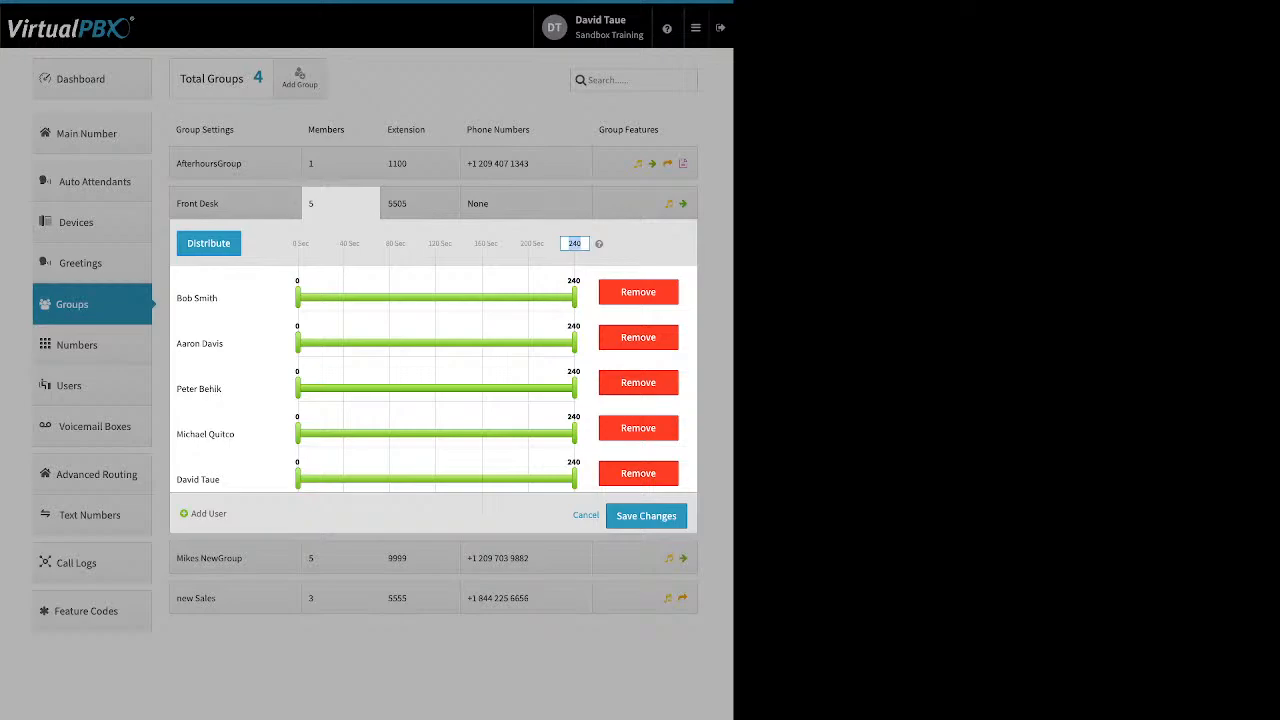
{"action": "key", "text": "Return"}
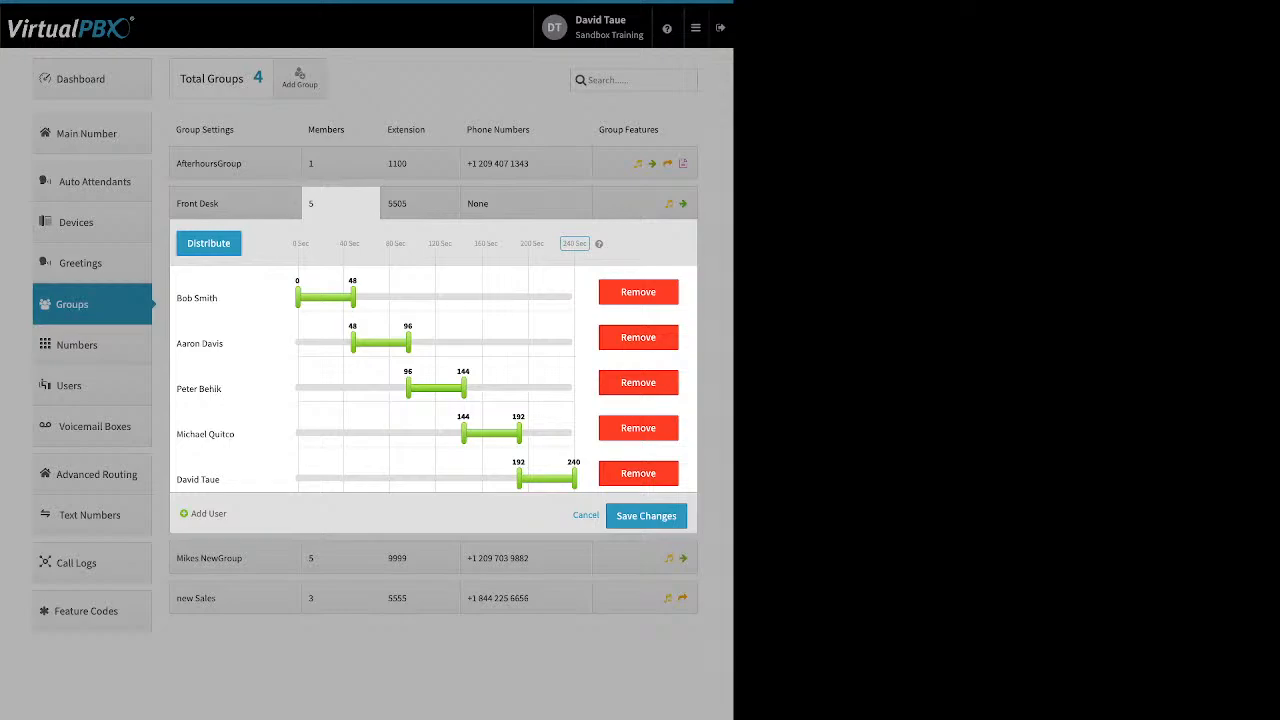
- Reorder the Front Desk members and re-split the ring time evenly in the new order
{"action": "left_click_drag", "start_coordinate": [197, 298], "coordinate": [238, 476]}
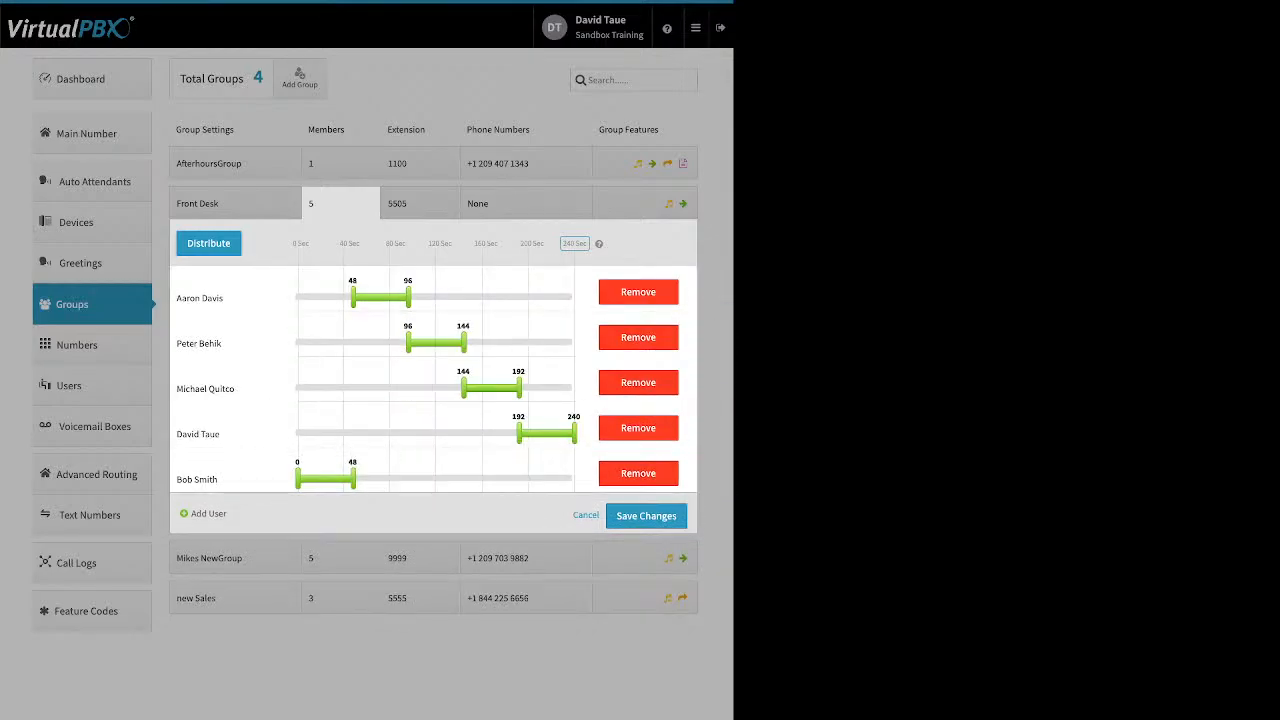
{"action": "left_click_drag", "start_coordinate": [198, 434], "coordinate": [198, 389]}
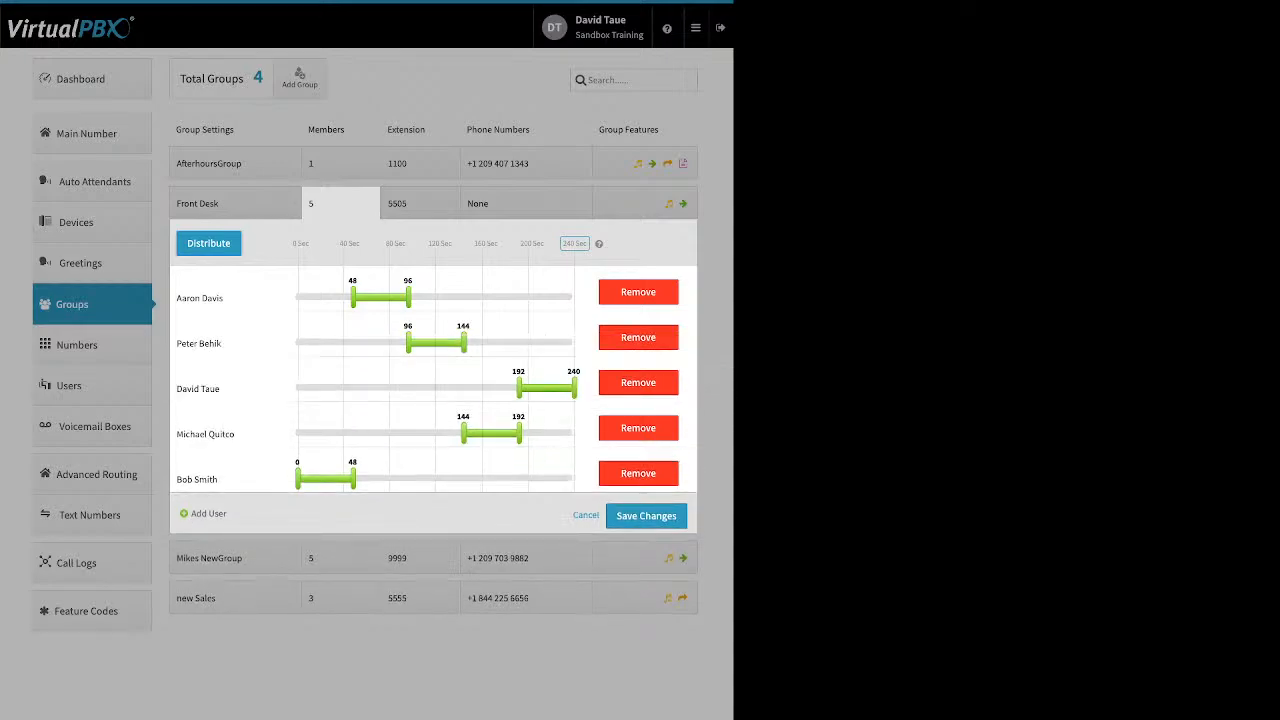
{"action": "left_click_drag", "start_coordinate": [198, 343], "coordinate": [198, 298]}
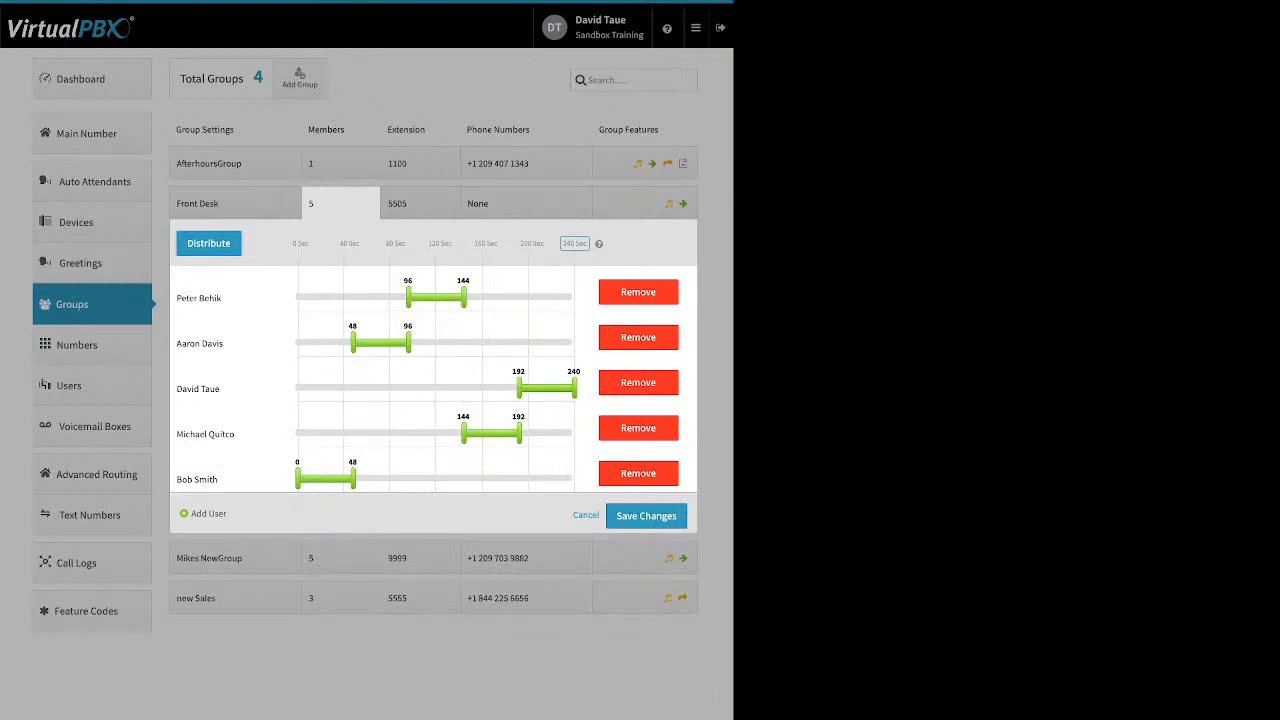
{"action": "left_click", "coordinate": [208, 243]}
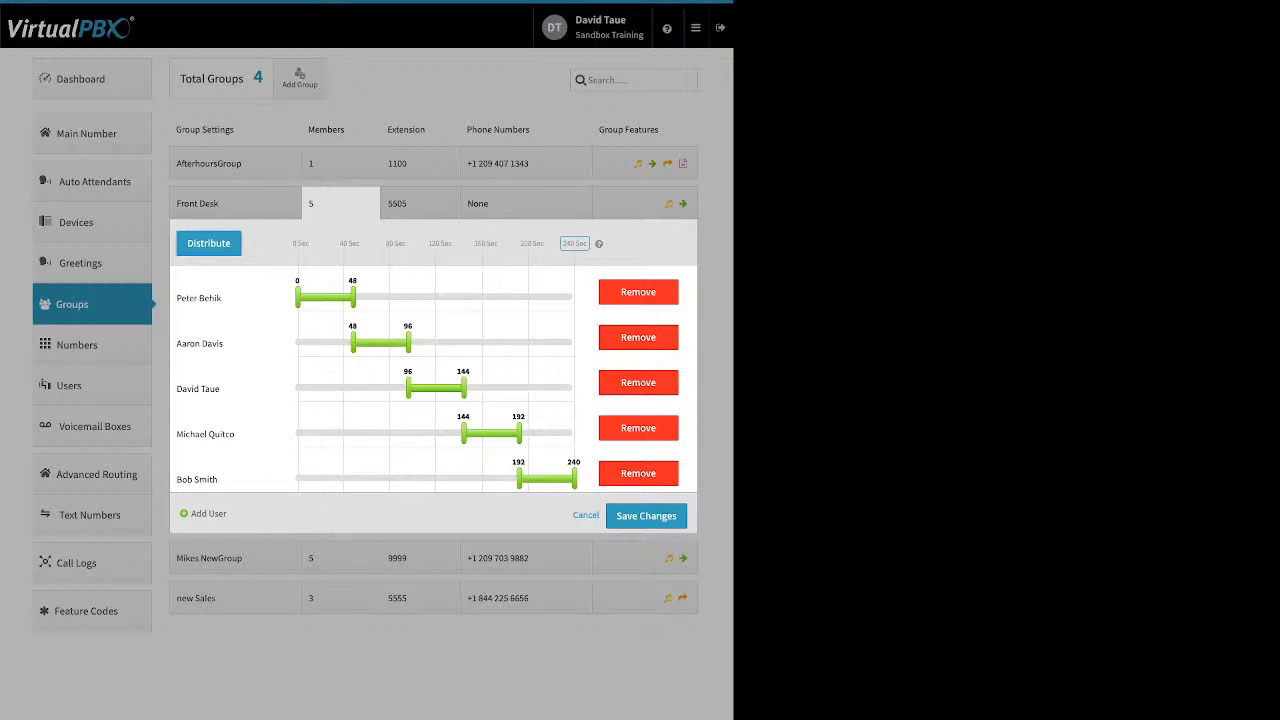
- Stretch the members' ring windows to overlap (first to 112 s, last from 109 s), then list users
{"action": "left_click_drag", "start_coordinate": [352, 297], "coordinate": [428, 297]}
{"action": "left_click_drag", "start_coordinate": [352, 343], "coordinate": [297, 343]}
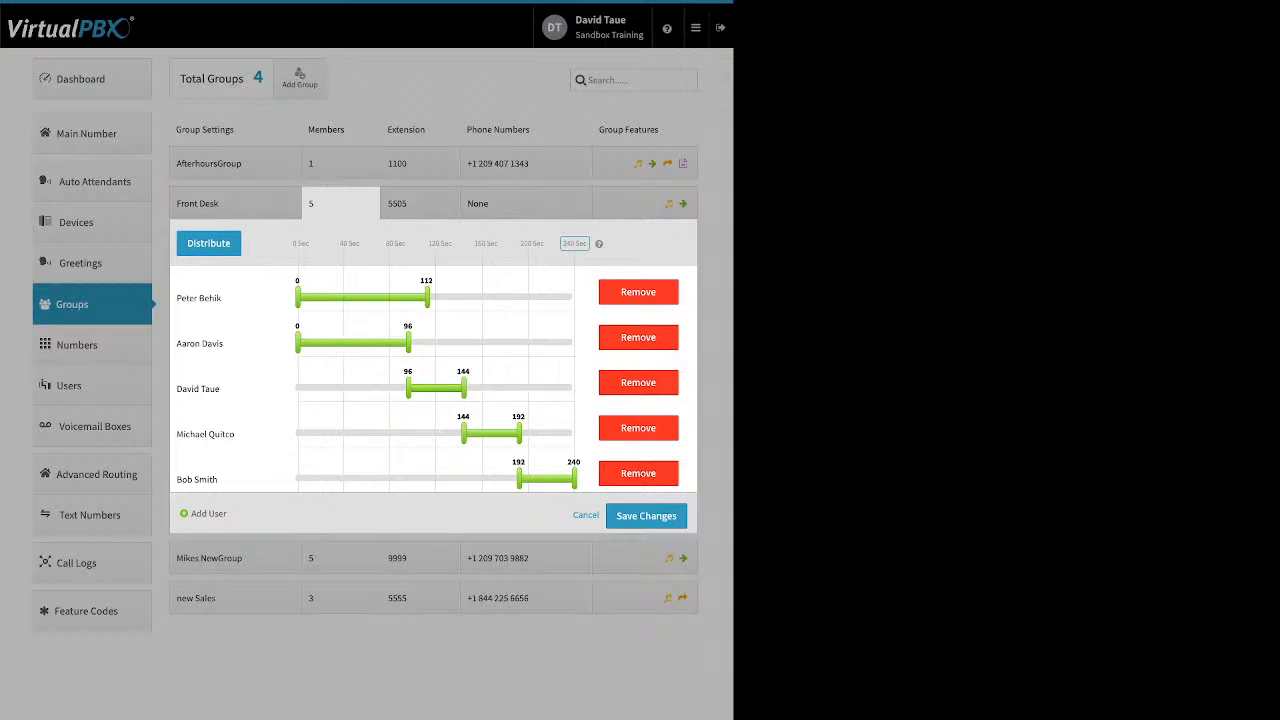
{"action": "left_click_drag", "start_coordinate": [408, 388], "coordinate": [297, 388]}
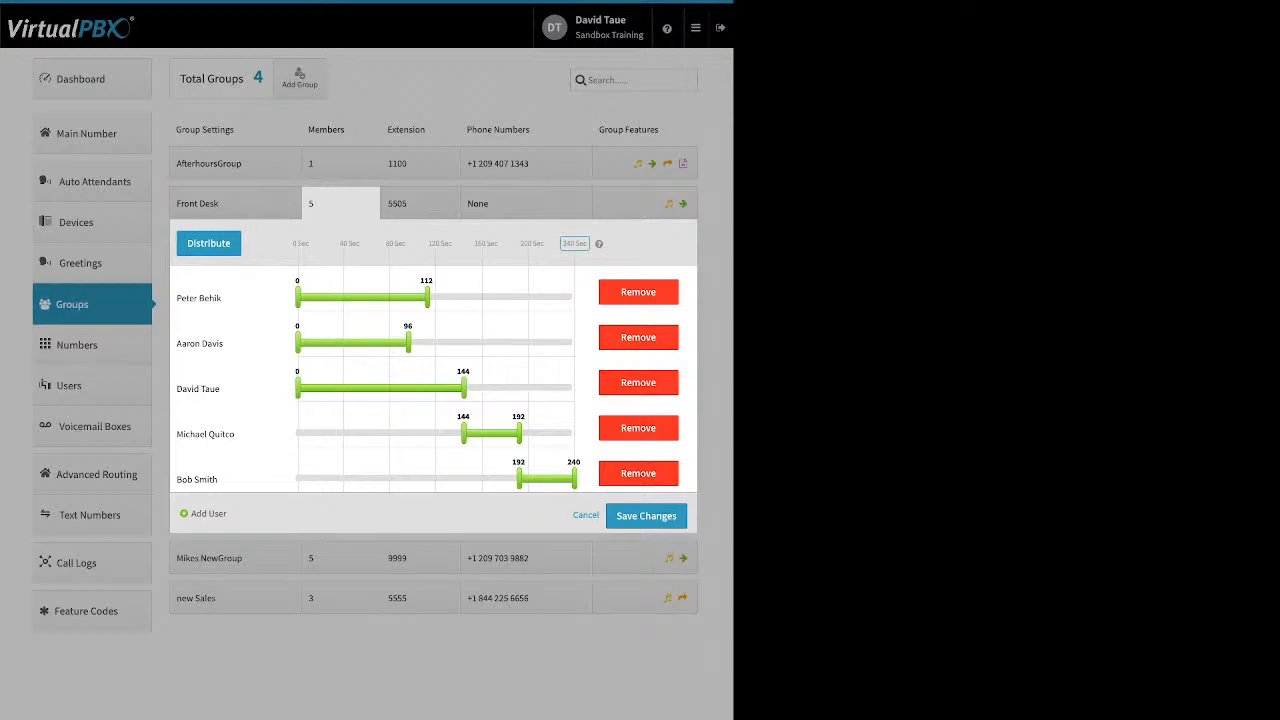
{"action": "left_click_drag", "start_coordinate": [463, 388], "coordinate": [574, 388]}
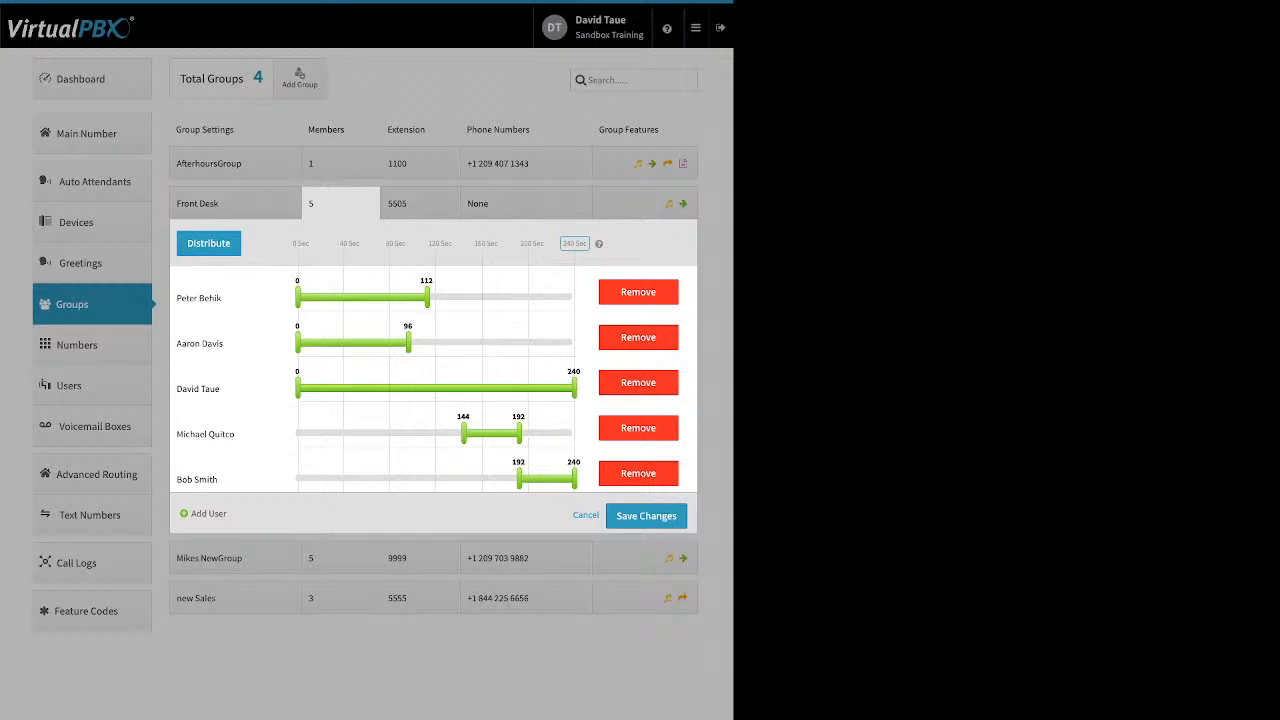
{"action": "left_click_drag", "start_coordinate": [519, 433], "coordinate": [574, 433]}
{"action": "left_click_drag", "start_coordinate": [519, 478], "coordinate": [423, 478]}
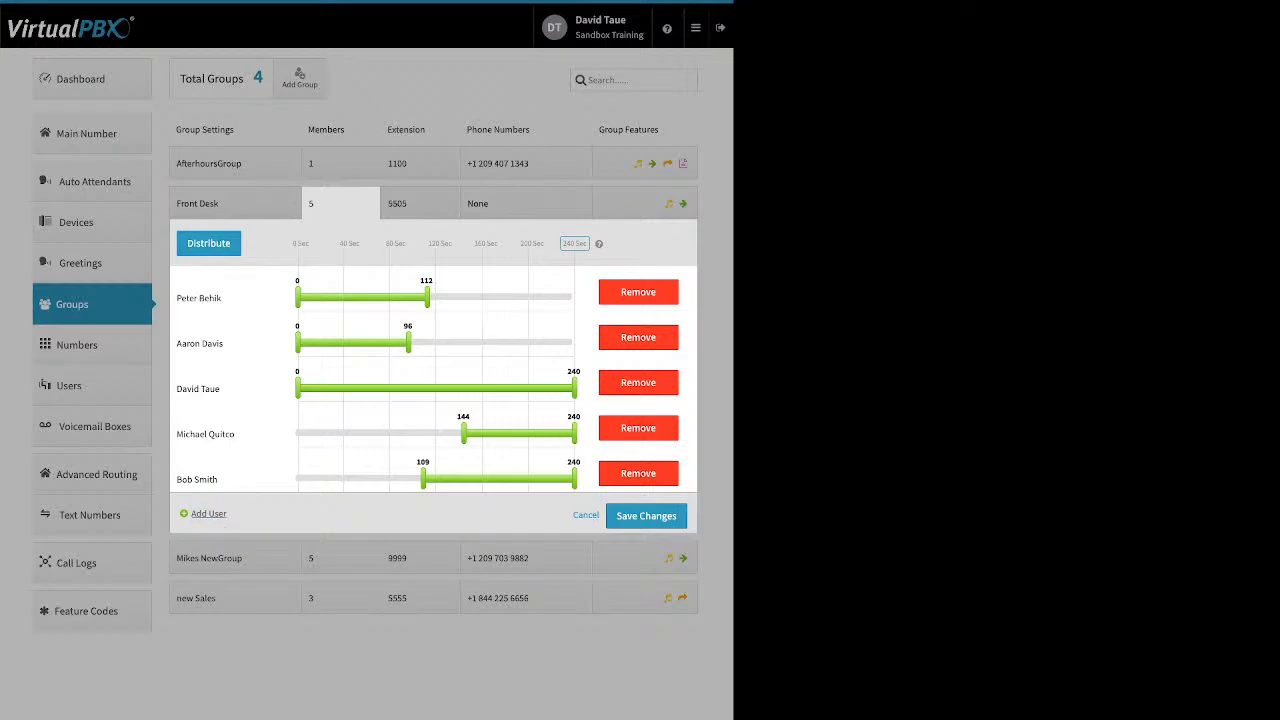
{"action": "left_click_drag", "start_coordinate": [190, 514], "coordinate": [223, 514]}
{"action": "left_click", "coordinate": [222, 514]}
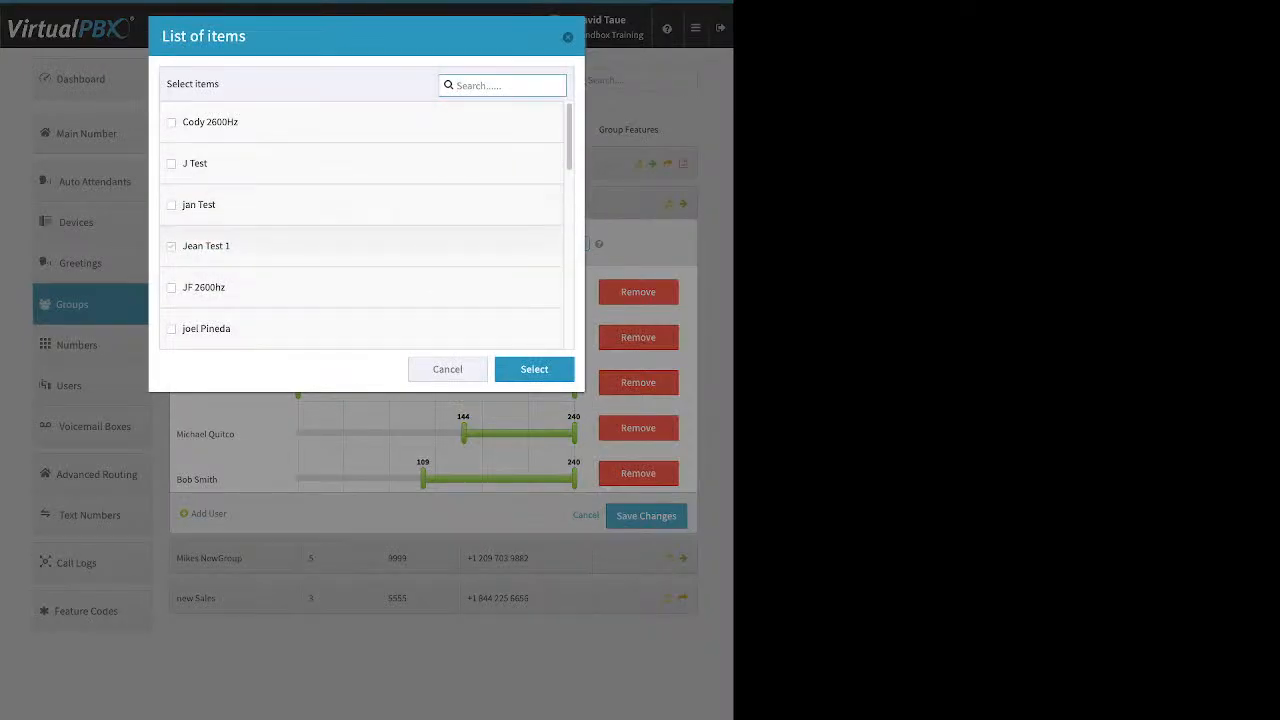
- Add the test user as a sixth member, re-split into 40-second slots, and start it at 97 seconds
{"action": "left_click", "coordinate": [172, 246]}
{"action": "key", "text": "Return"}
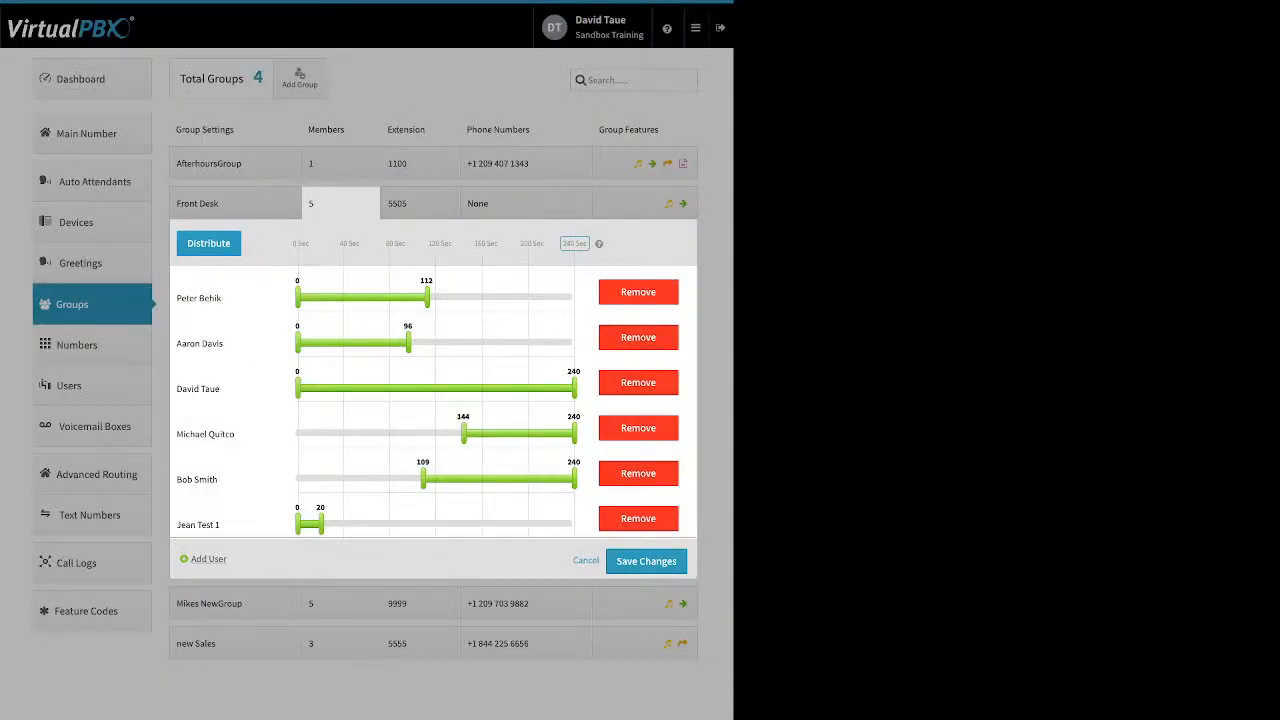
{"action": "left_click", "coordinate": [208, 243]}
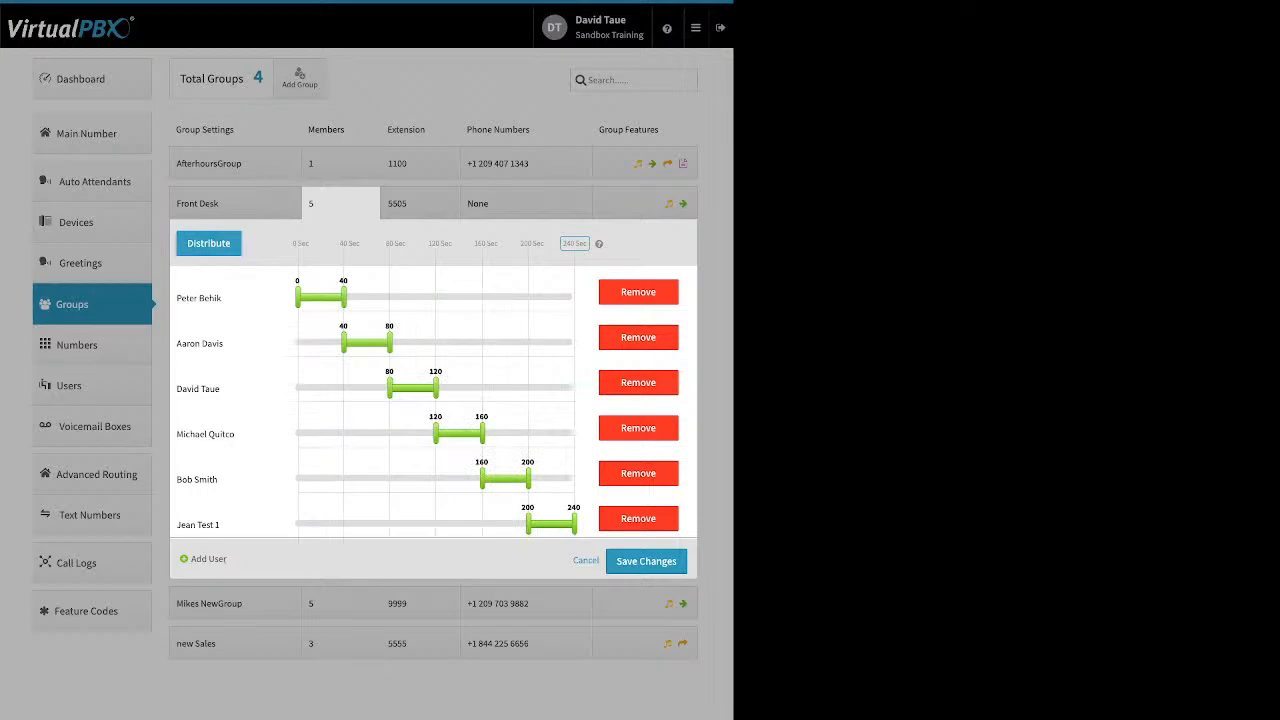
{"action": "left_click_drag", "start_coordinate": [528, 523], "coordinate": [409, 523]}
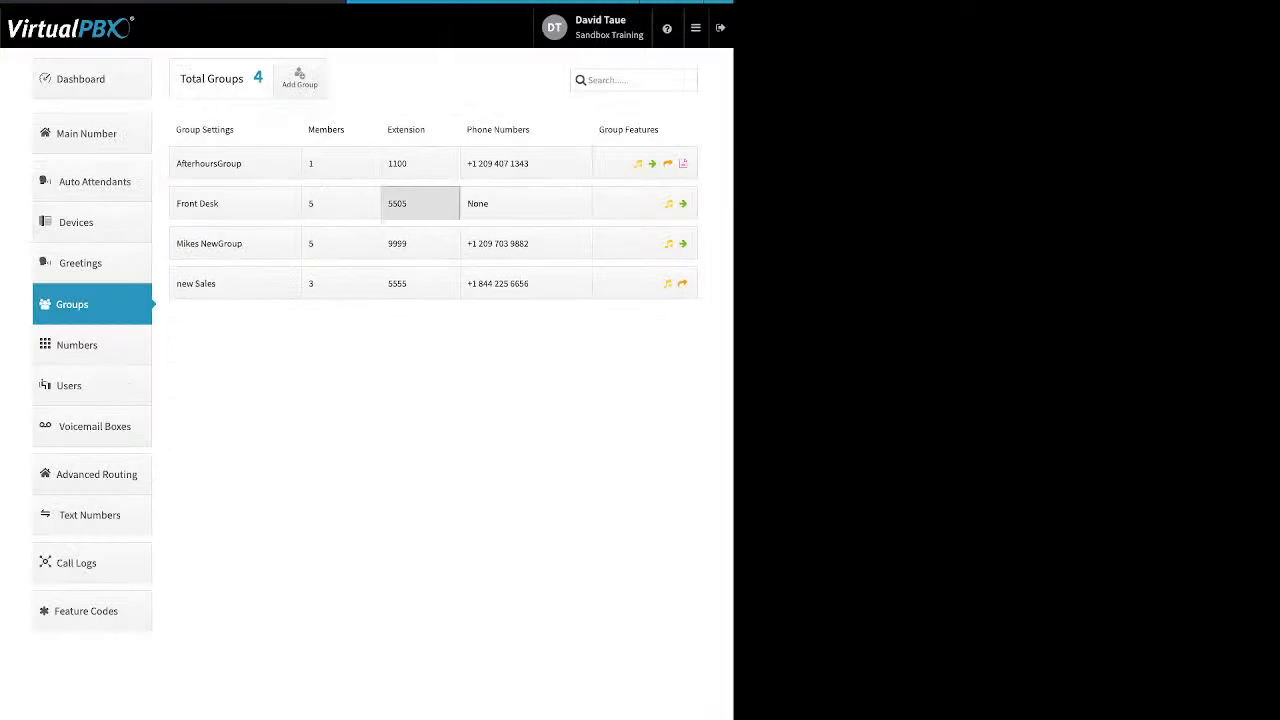
{"action": "left_click", "coordinate": [420, 203]}
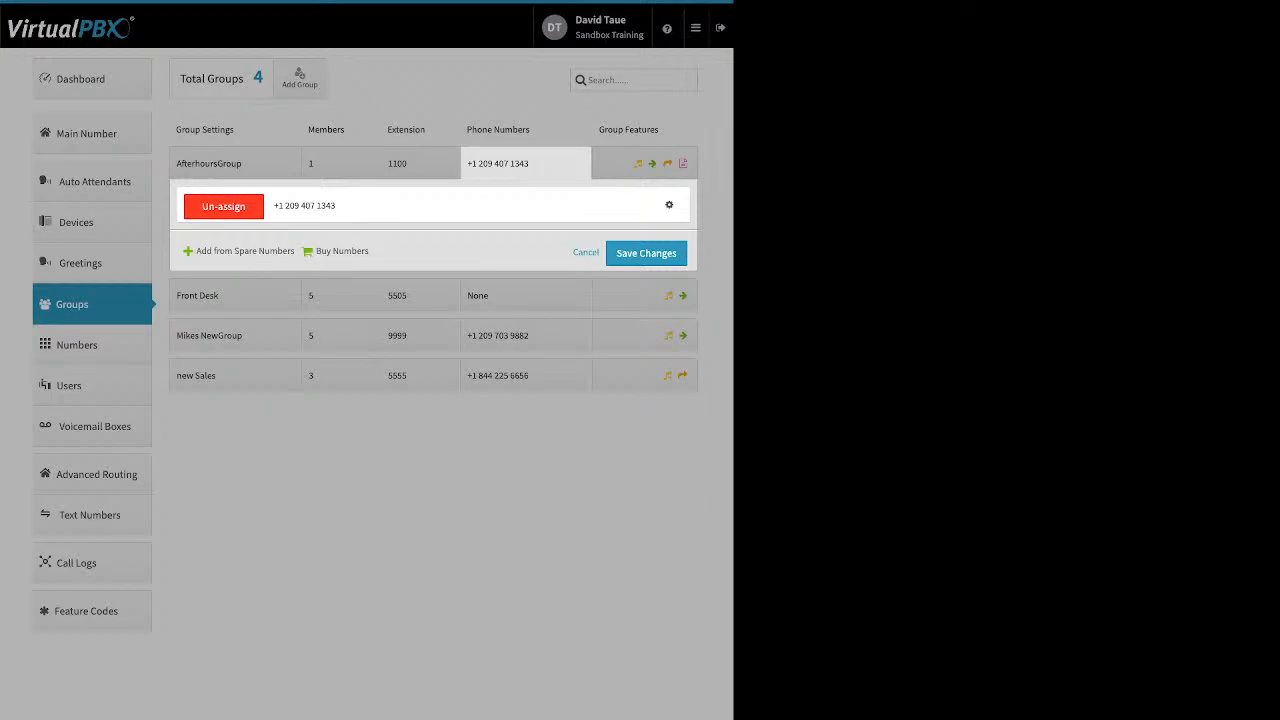
{"action": "left_click", "coordinate": [586, 252]}
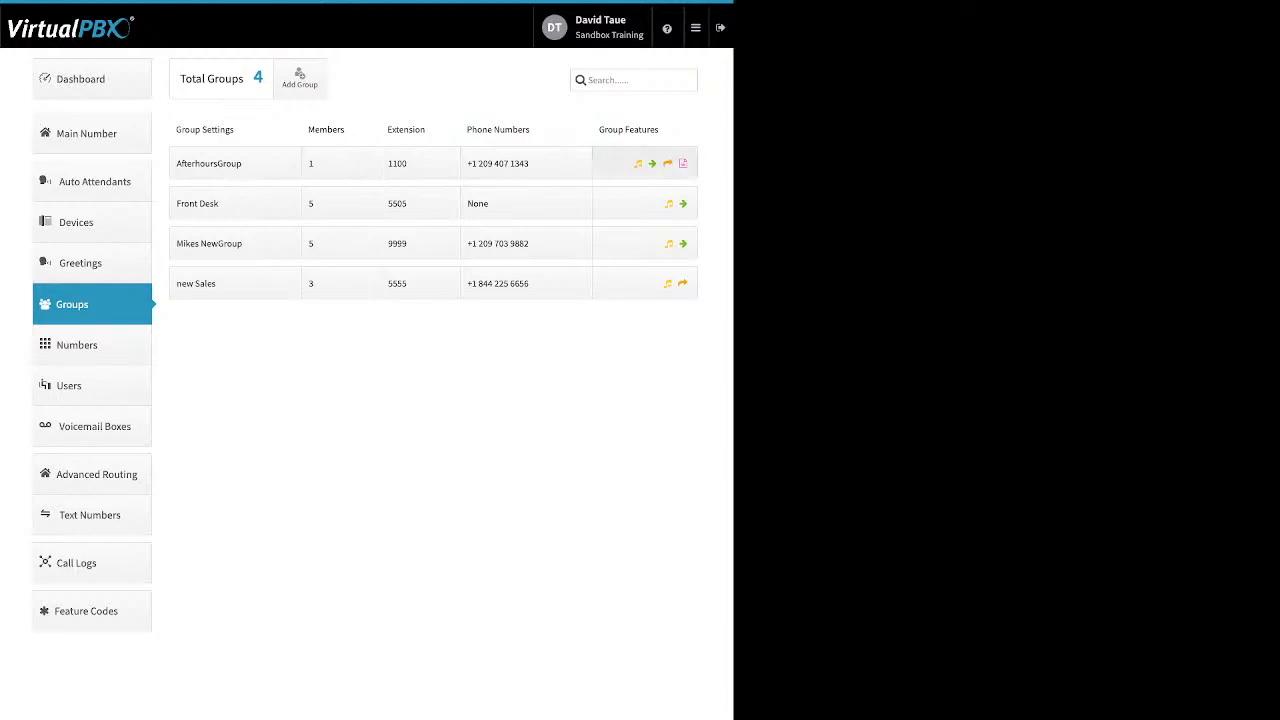
{"action": "left_click", "coordinate": [645, 163]}
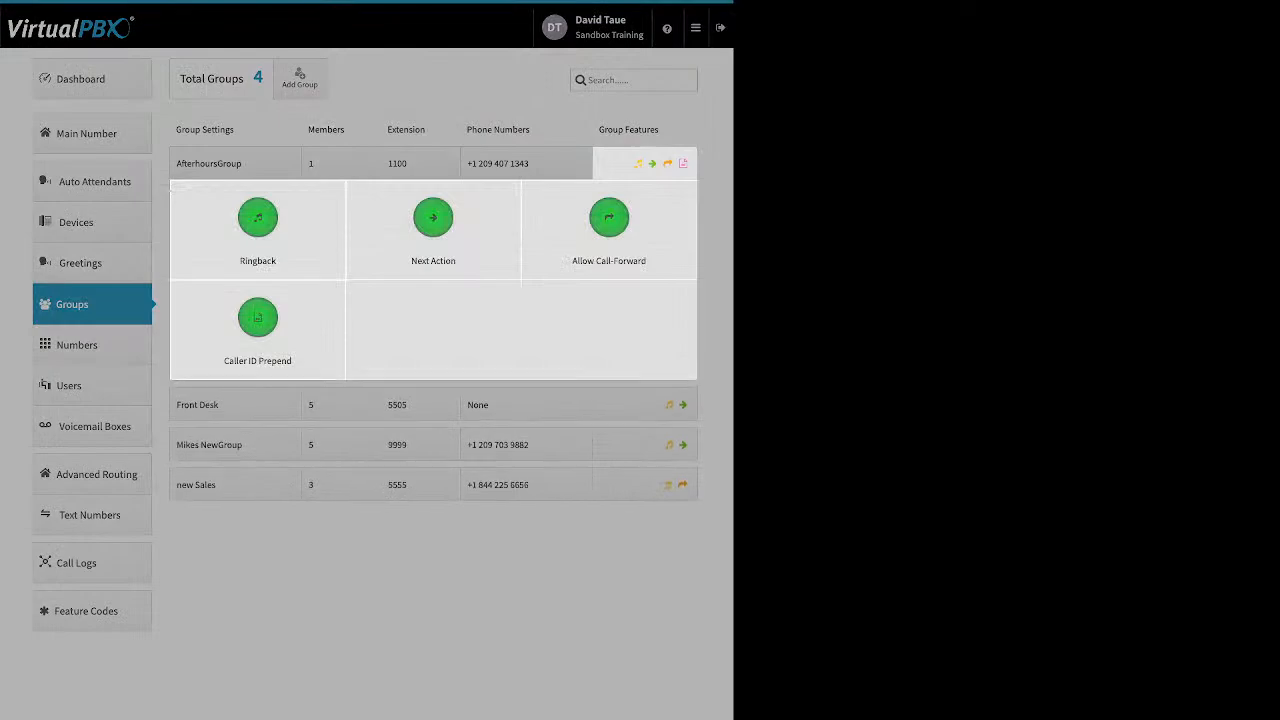
- Review AfterhoursGroup's Ringback settings and upload option, then close them without saving
{"action": "left_click", "coordinate": [258, 218]}
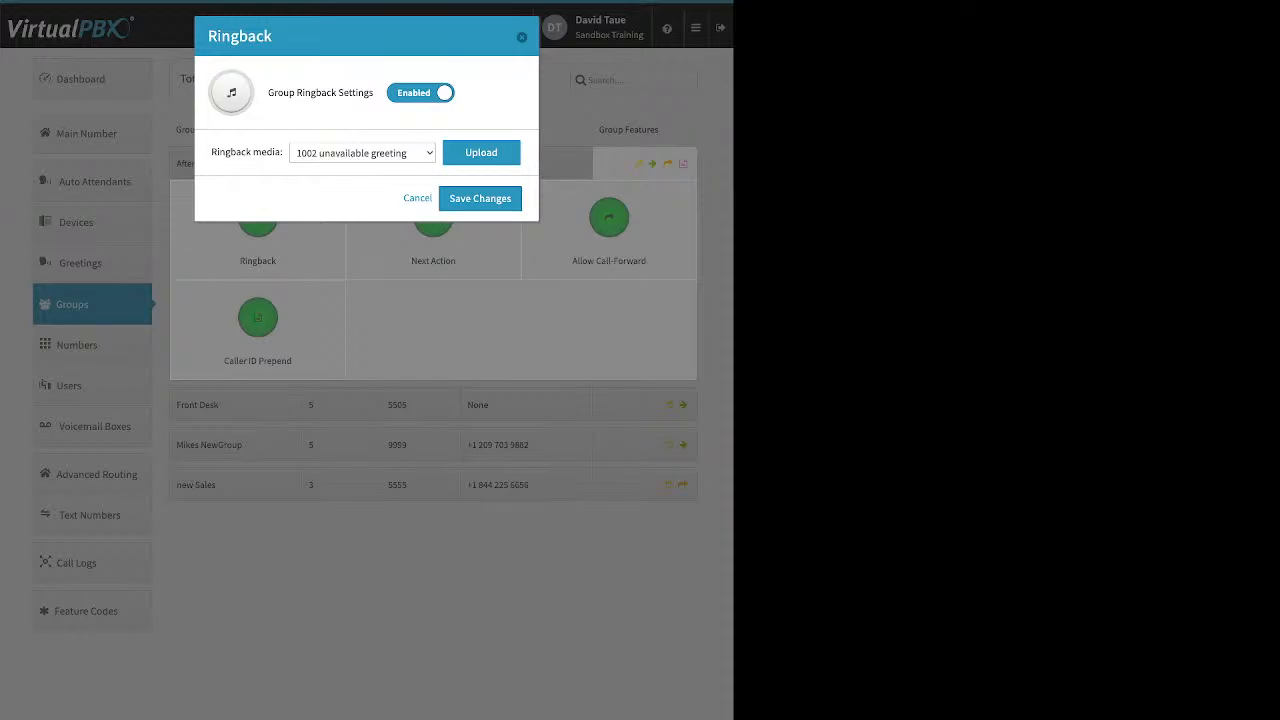
{"action": "left_click", "coordinate": [481, 152]}
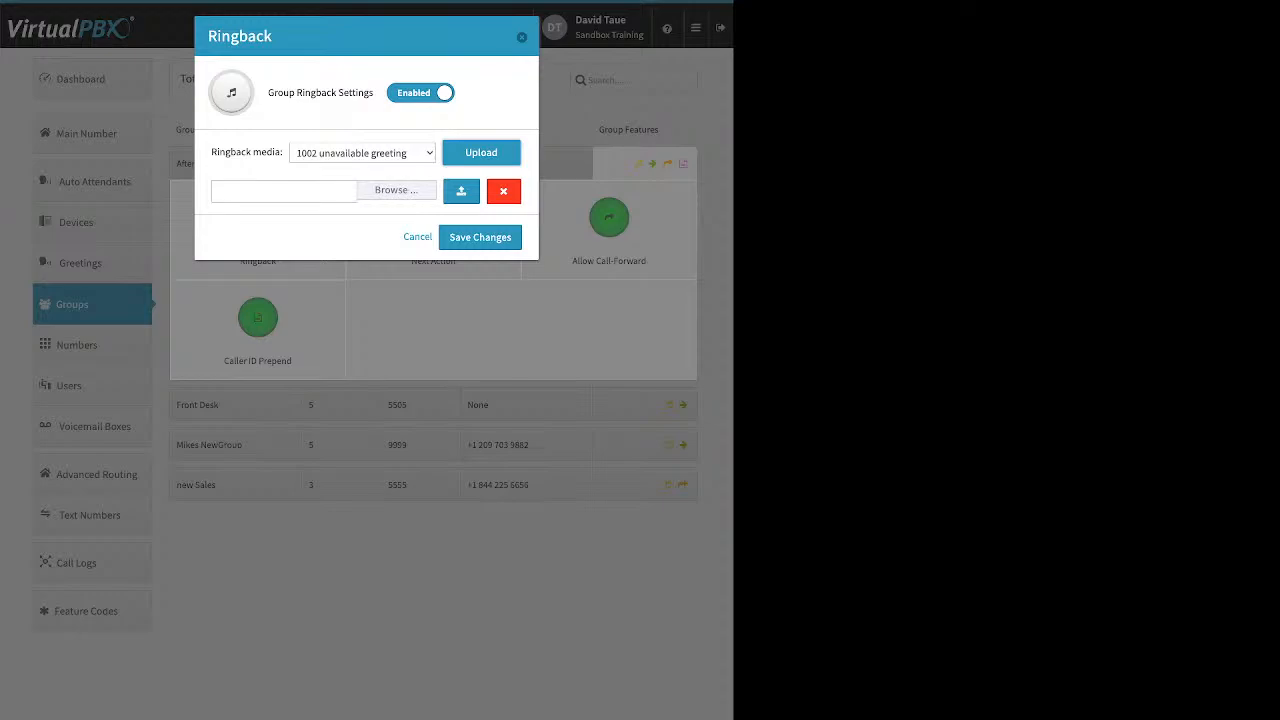
{"action": "key", "text": "Escape"}
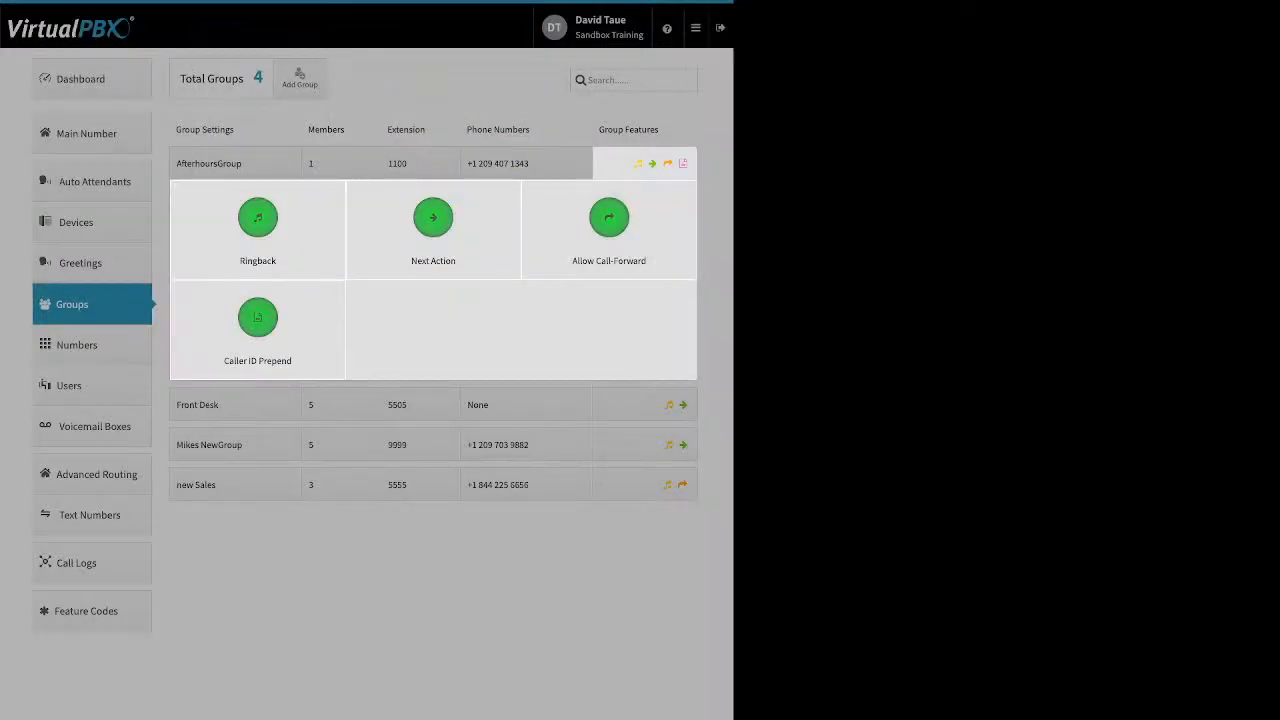
{"action": "left_click", "coordinate": [433, 217]}
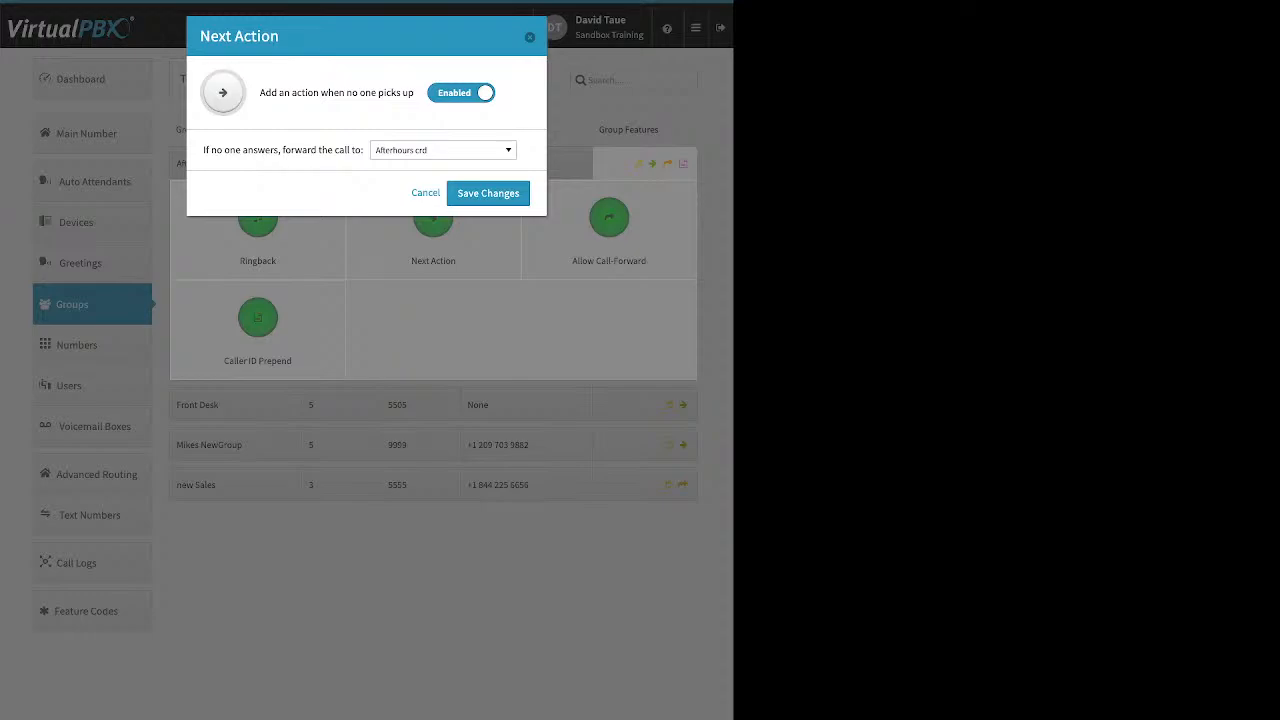
{"action": "left_click_drag", "start_coordinate": [203, 150], "coordinate": [363, 150]}
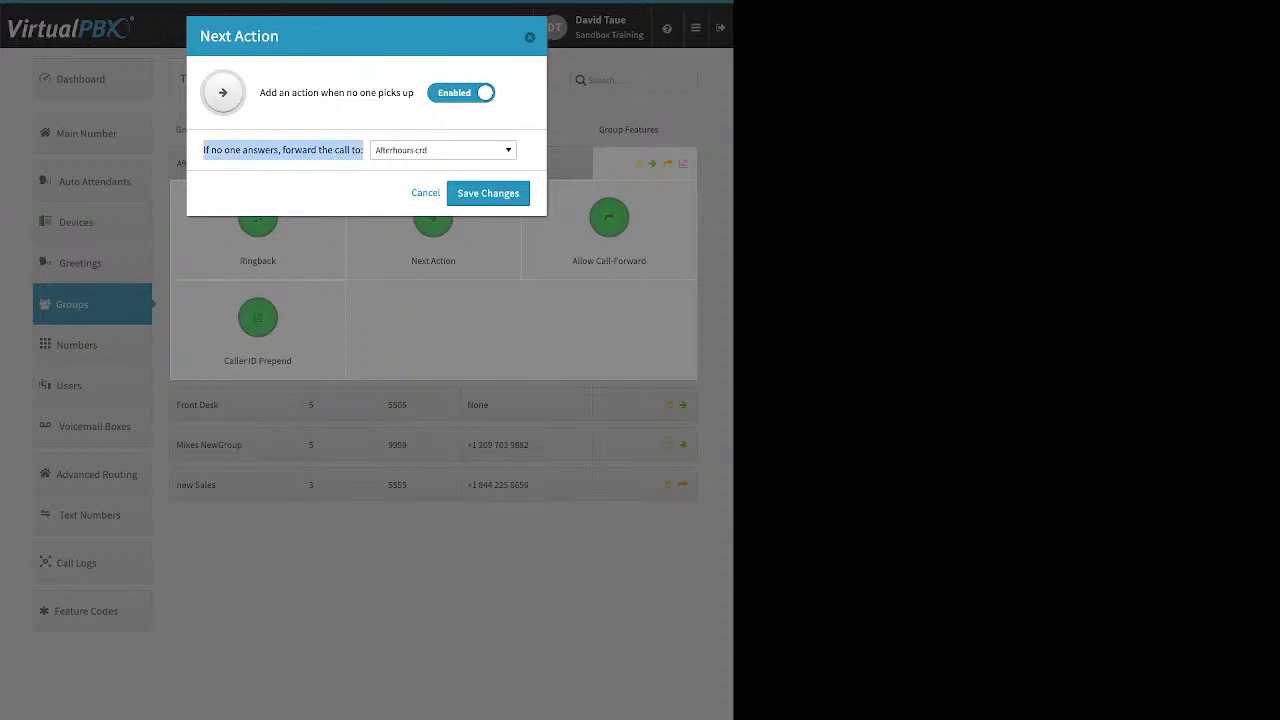
{"action": "left_click", "coordinate": [443, 150]}
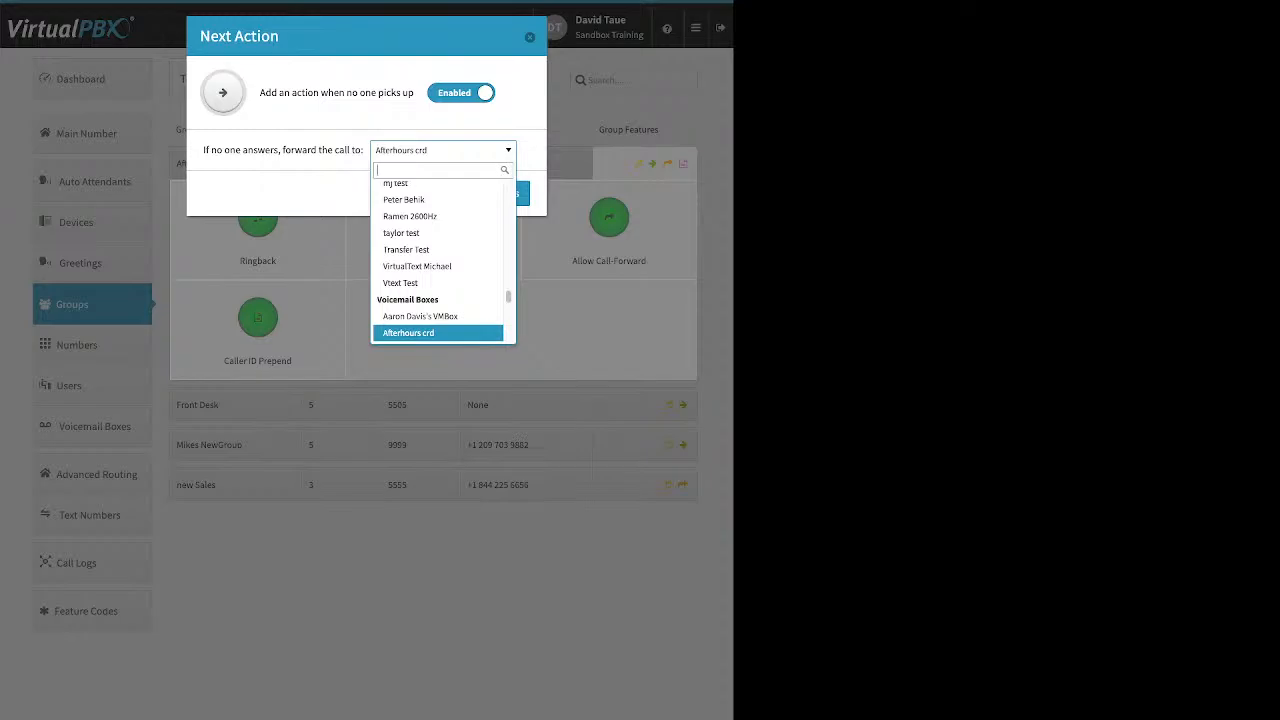
{"action": "key", "text": "Escape"}
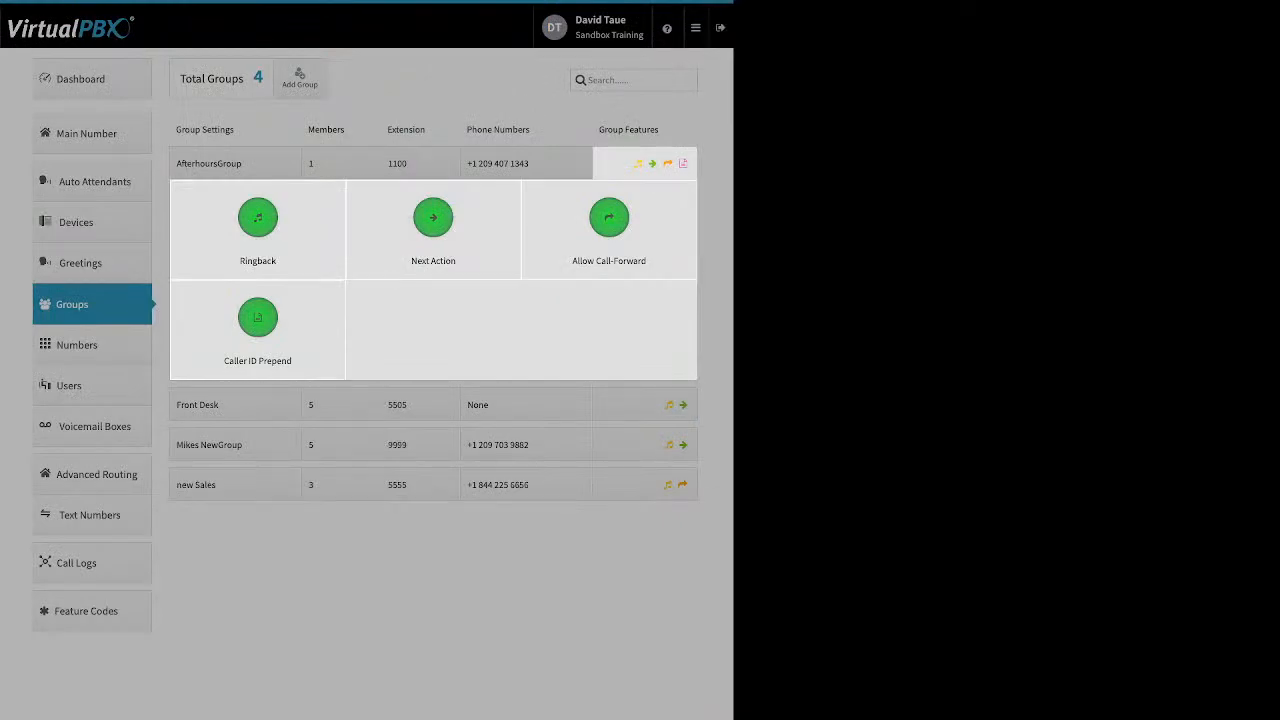
- Review the Allow Call-Forward and Caller ID Prepend name and number prefix settings, then open Numbers
{"action": "left_click", "coordinate": [609, 217]}
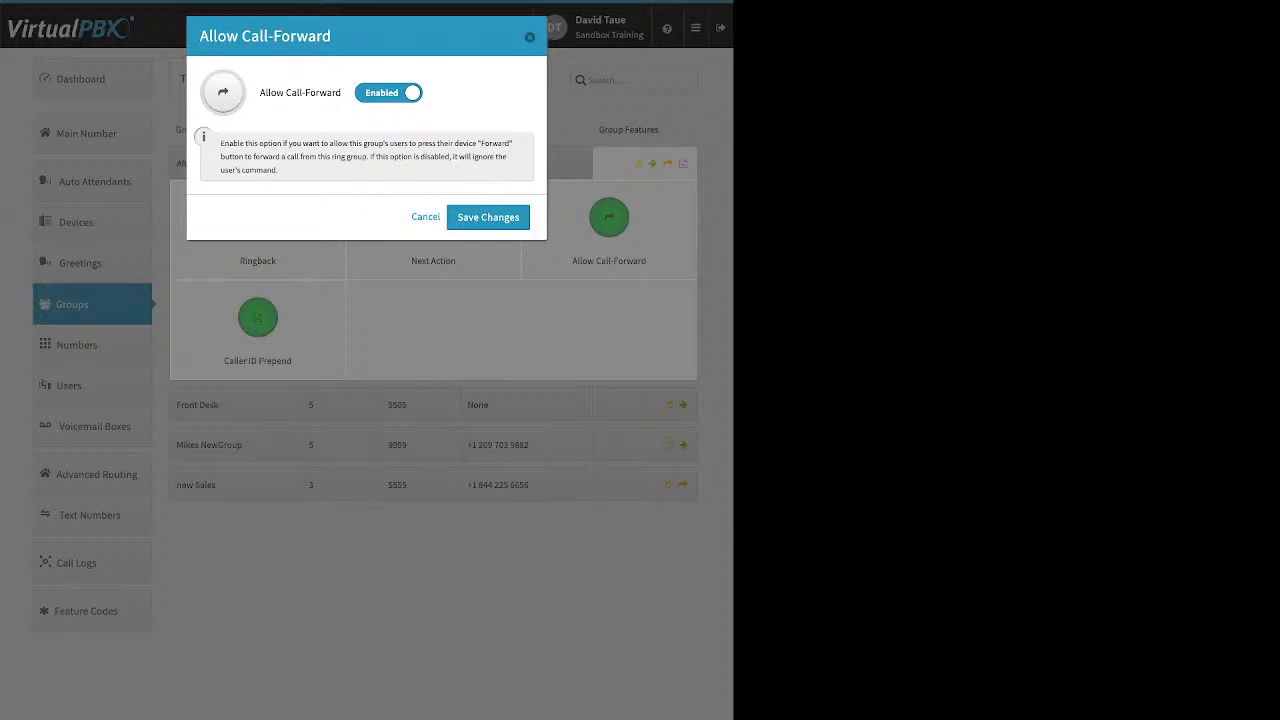
{"action": "key", "text": "Escape"}
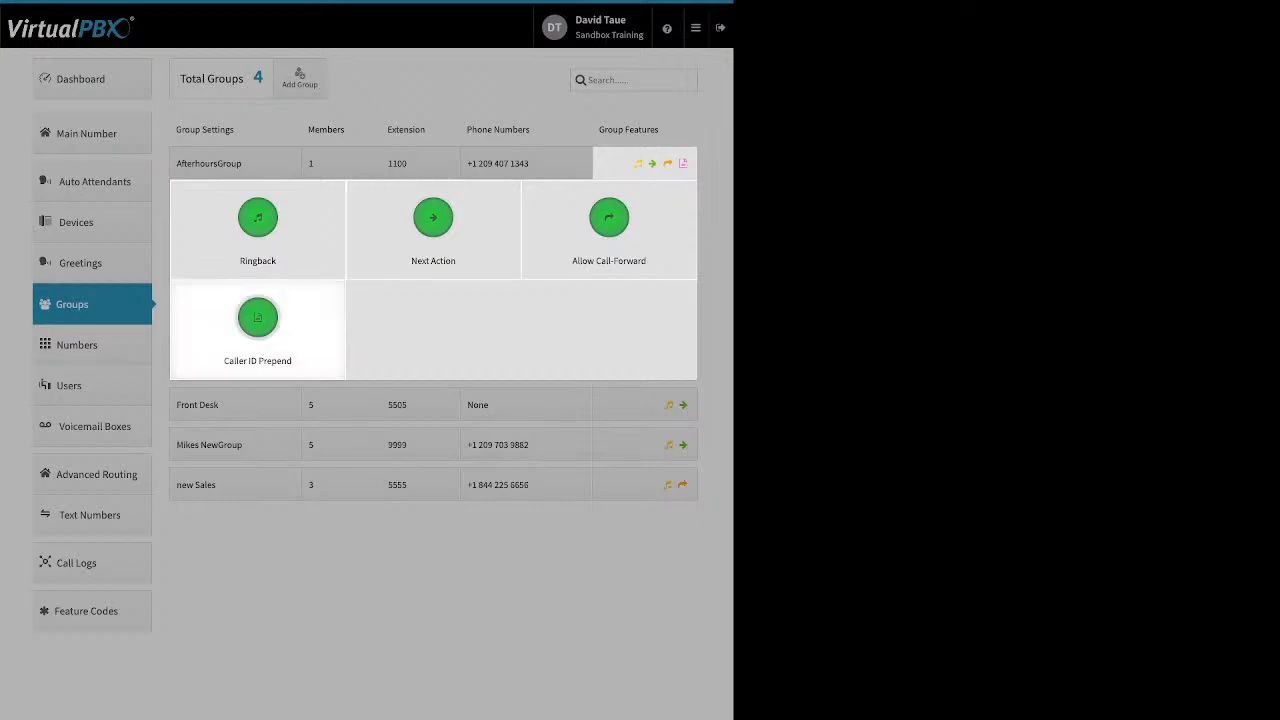
{"action": "left_click", "coordinate": [258, 318]}
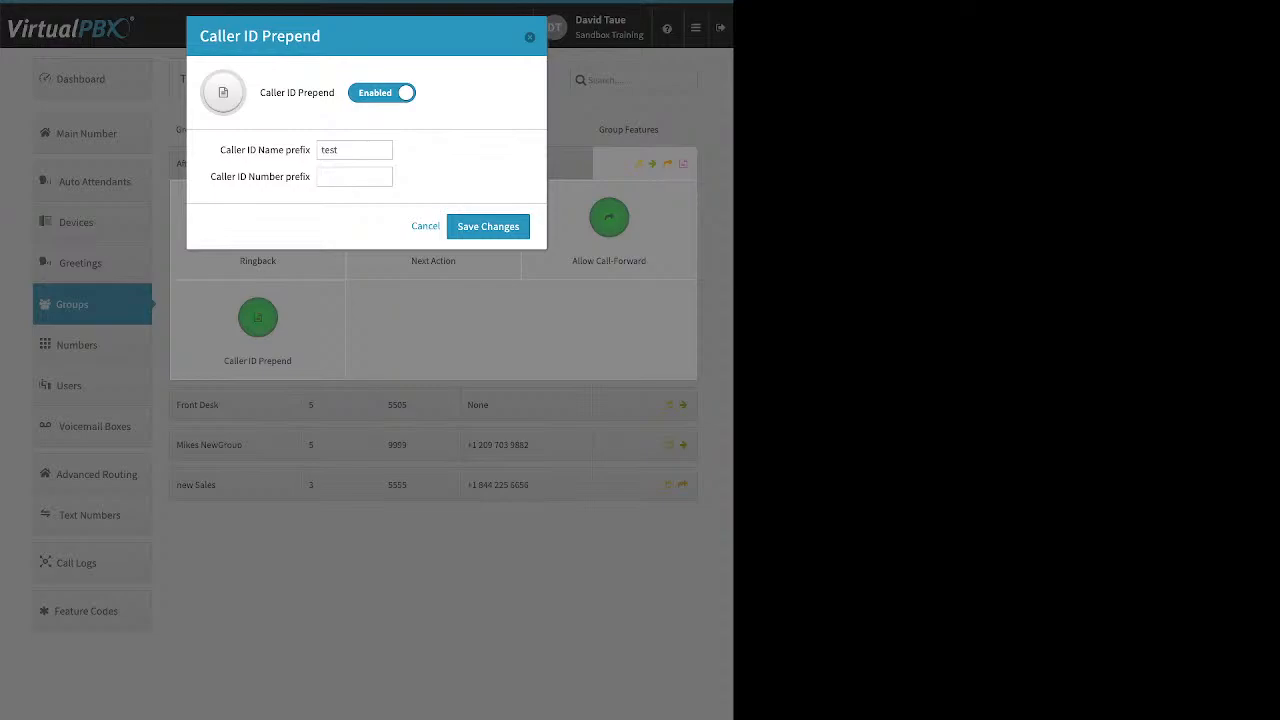
{"action": "triple_click", "coordinate": [265, 149]}
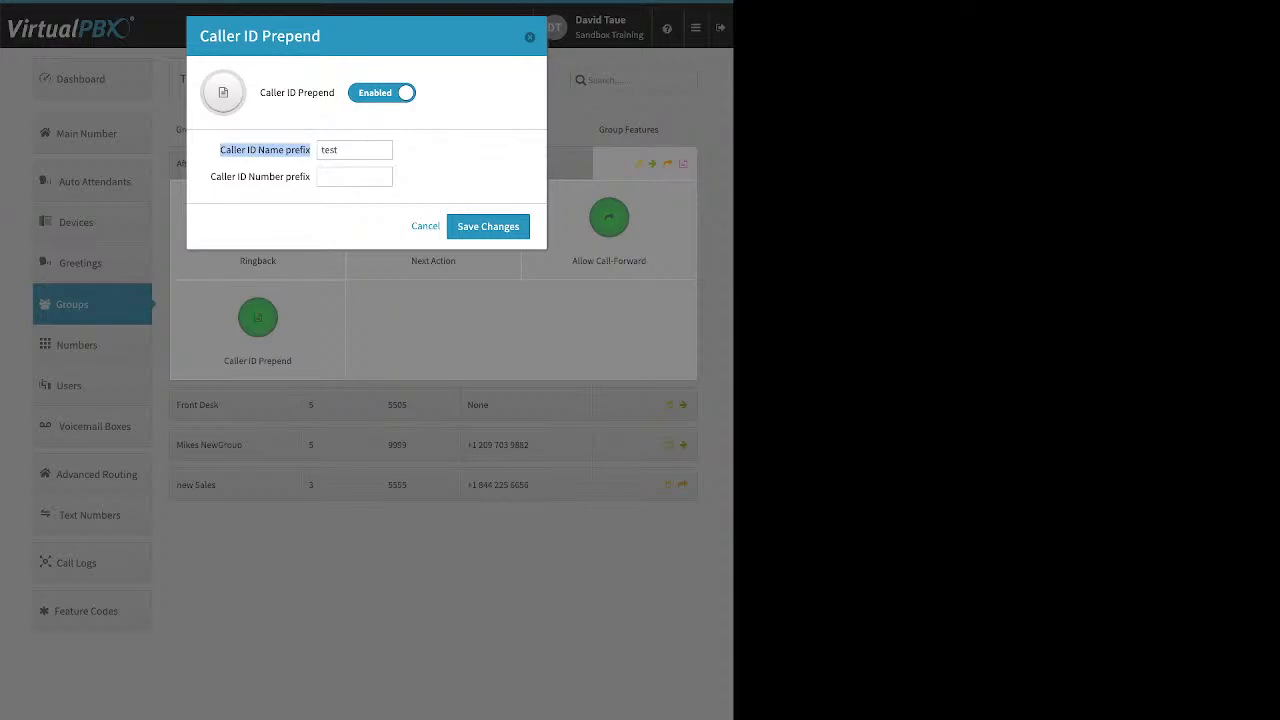
{"action": "left_click", "coordinate": [265, 150]}
{"action": "triple_click", "coordinate": [260, 176]}
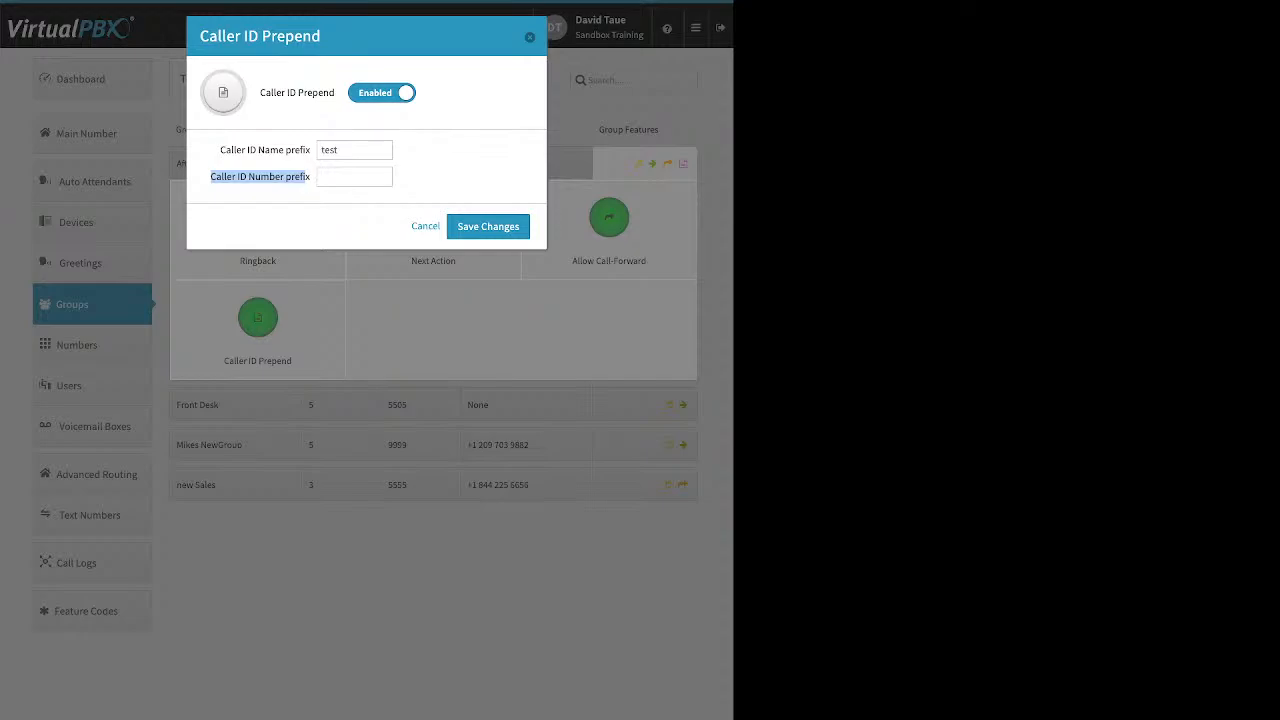
{"action": "key", "text": "Escape"}
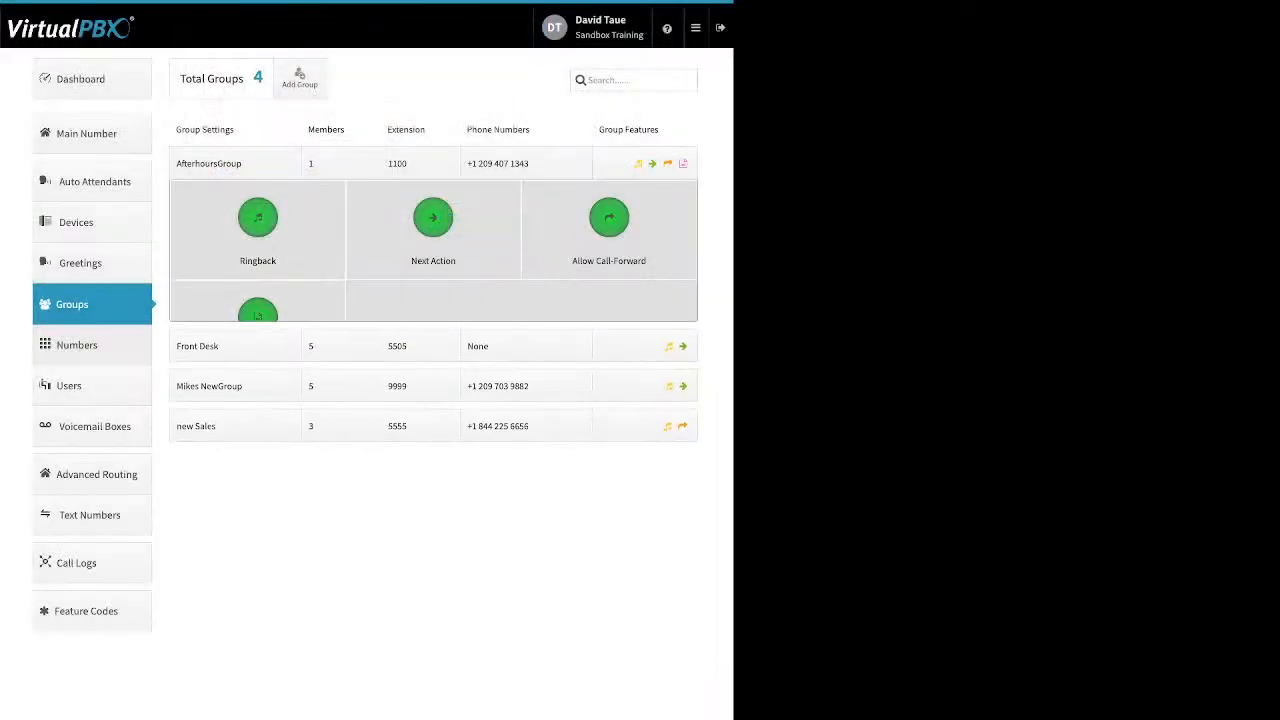
{"action": "left_click", "coordinate": [77, 344]}
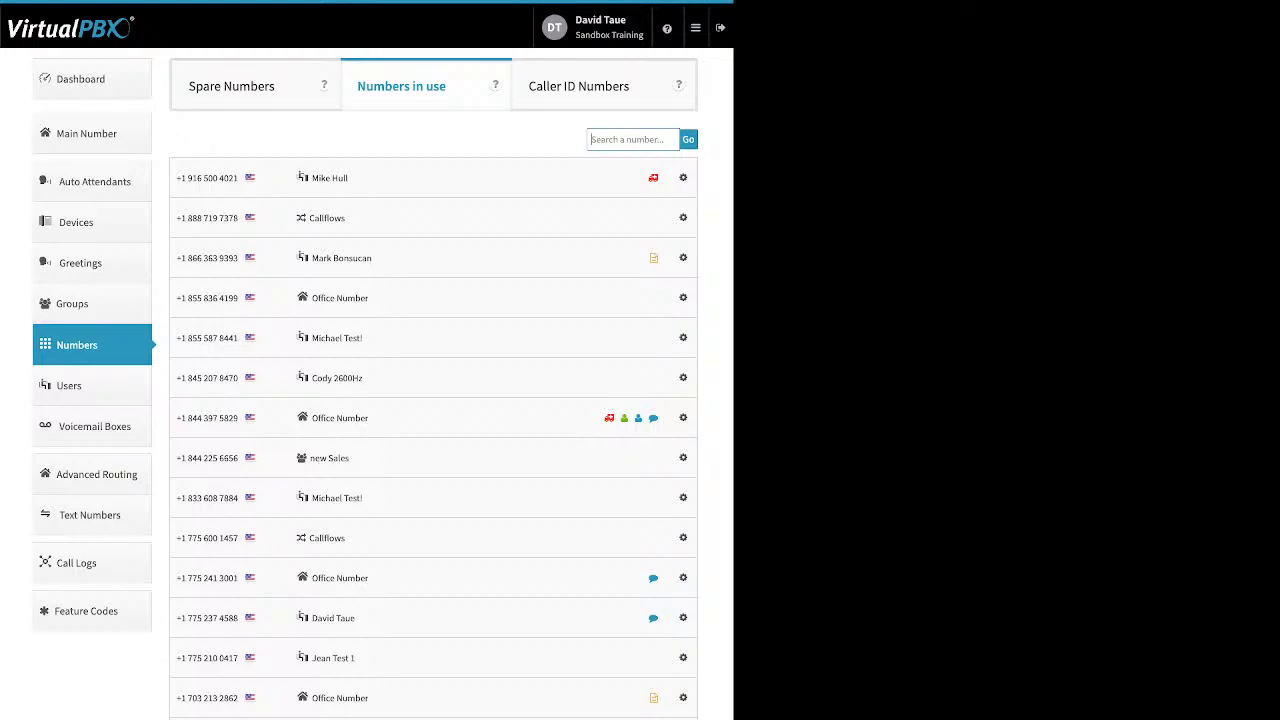
- Check an Office Number line's options menu, then switch to the Spare Numbers list
{"action": "left_click", "coordinate": [683, 297]}
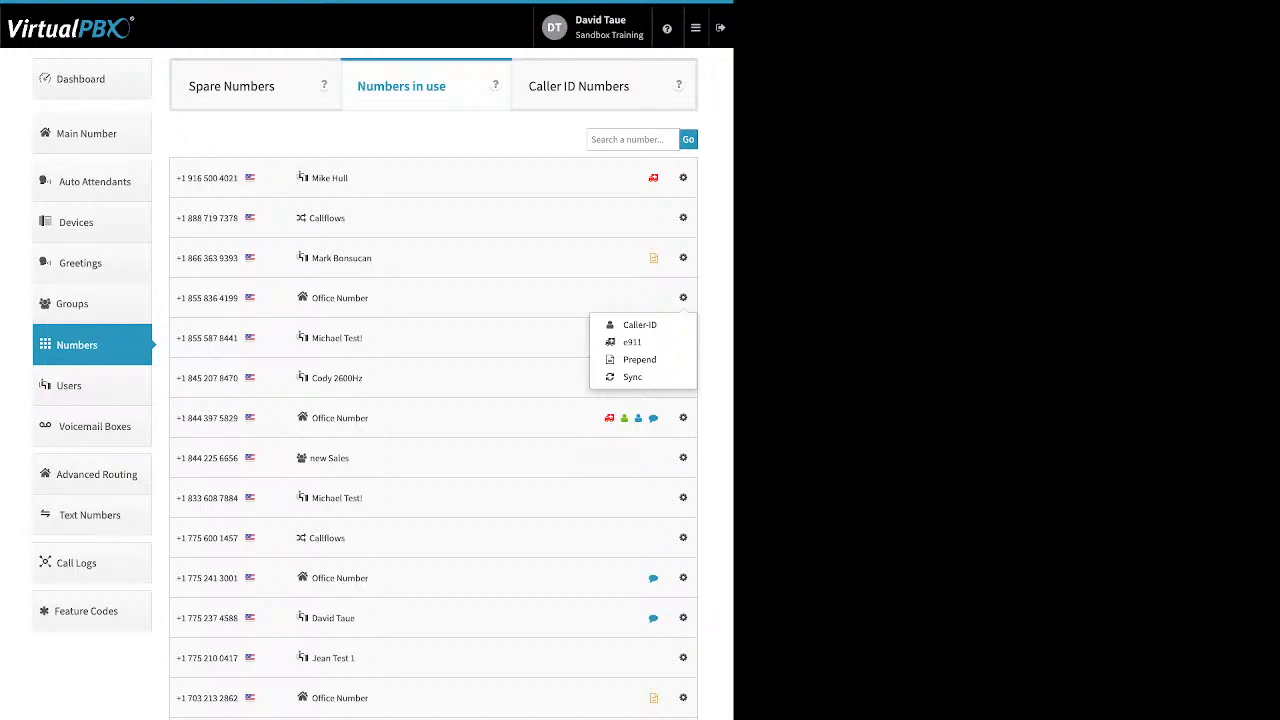
{"action": "left_click", "coordinate": [232, 86]}
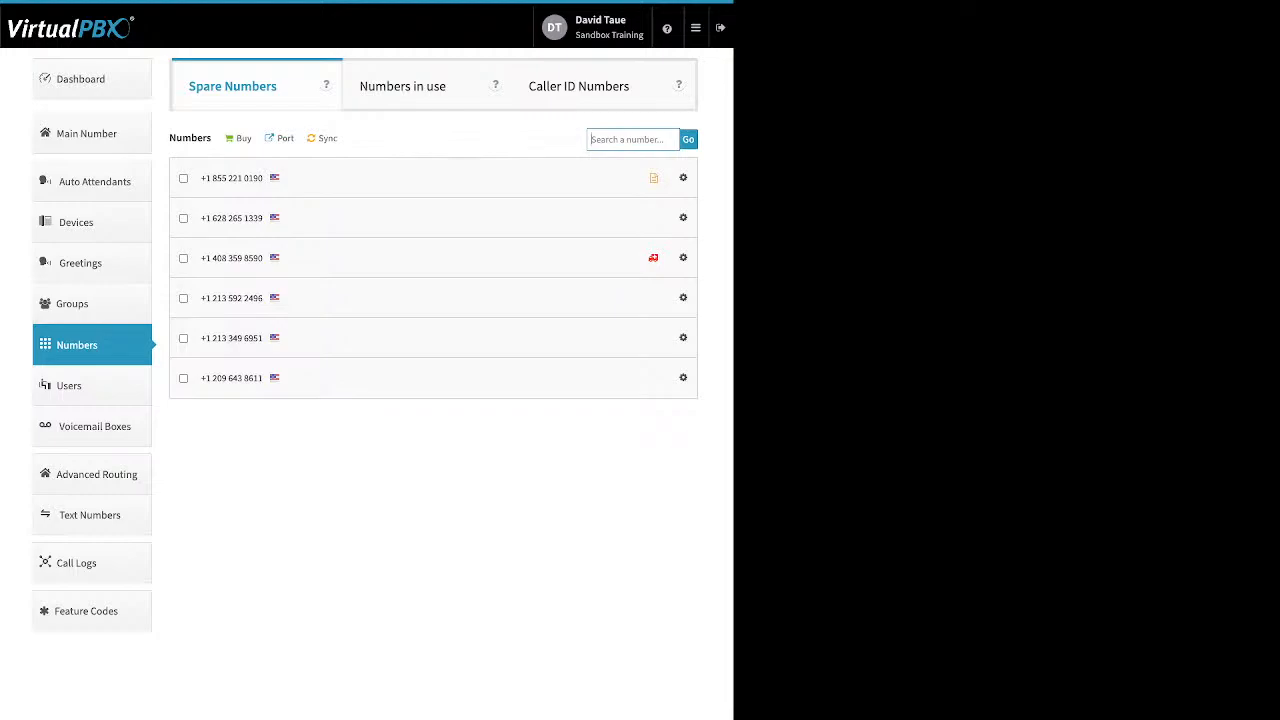
- Select the first two spare numbers, delete them, and dismiss the deletion summary
{"action": "left_click_drag", "start_coordinate": [169, 138], "coordinate": [340, 139]}
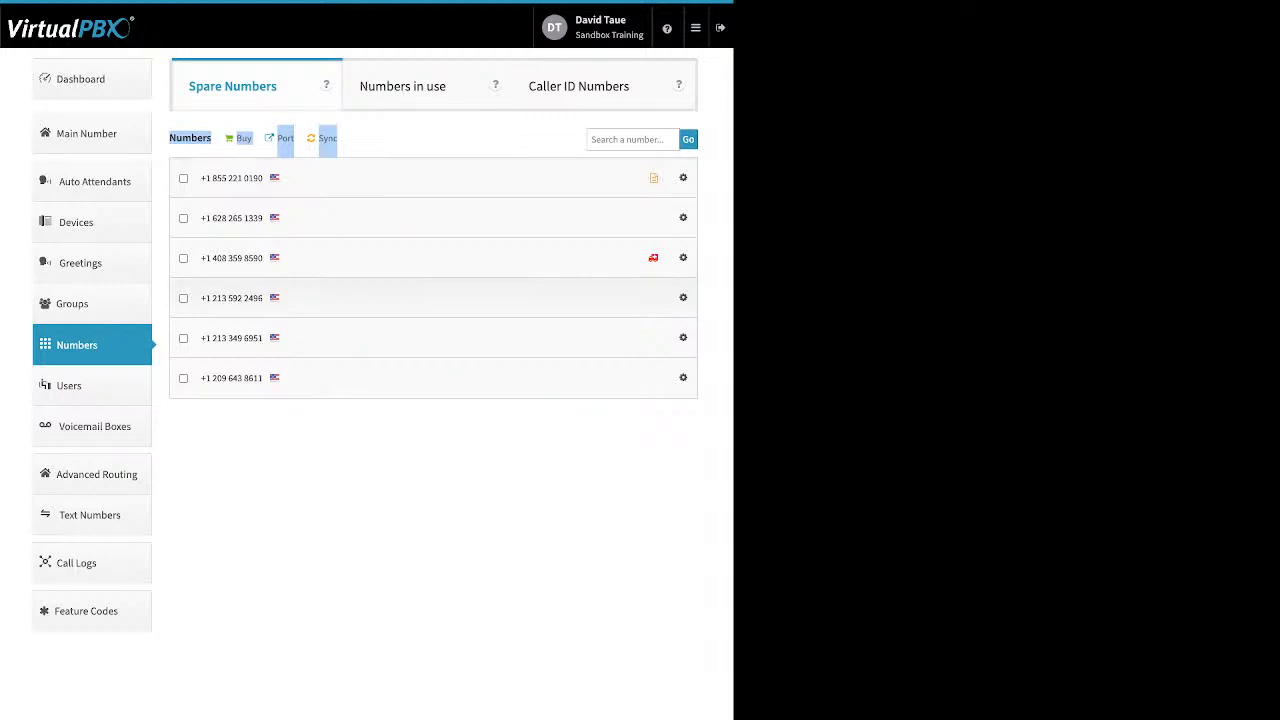
{"action": "left_click", "coordinate": [183, 218]}
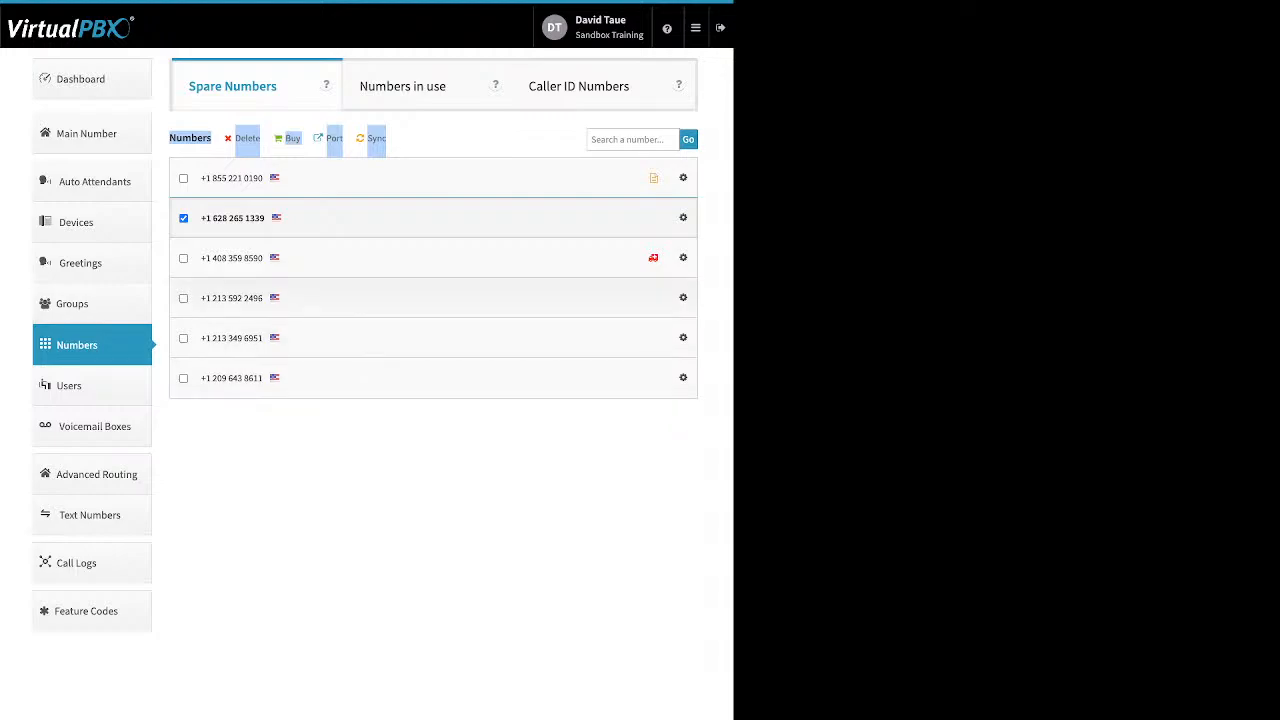
{"action": "left_click", "coordinate": [183, 258]}
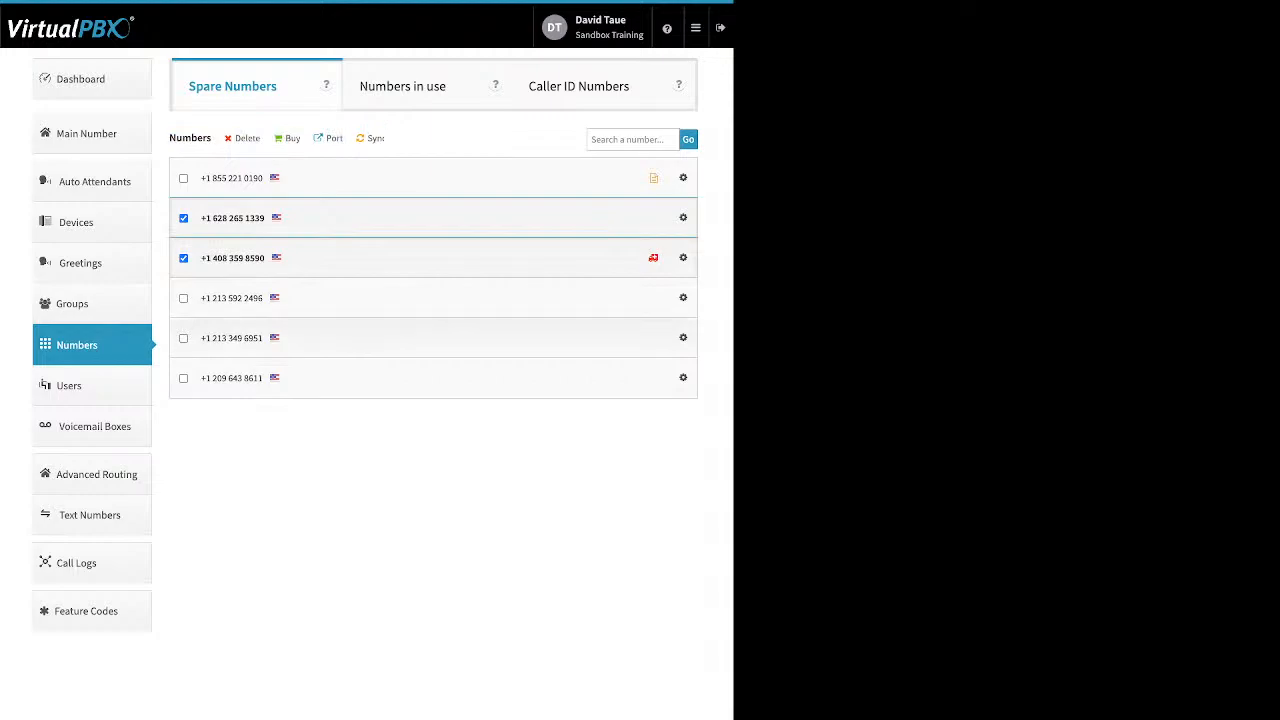
{"action": "left_click", "coordinate": [183, 258]}
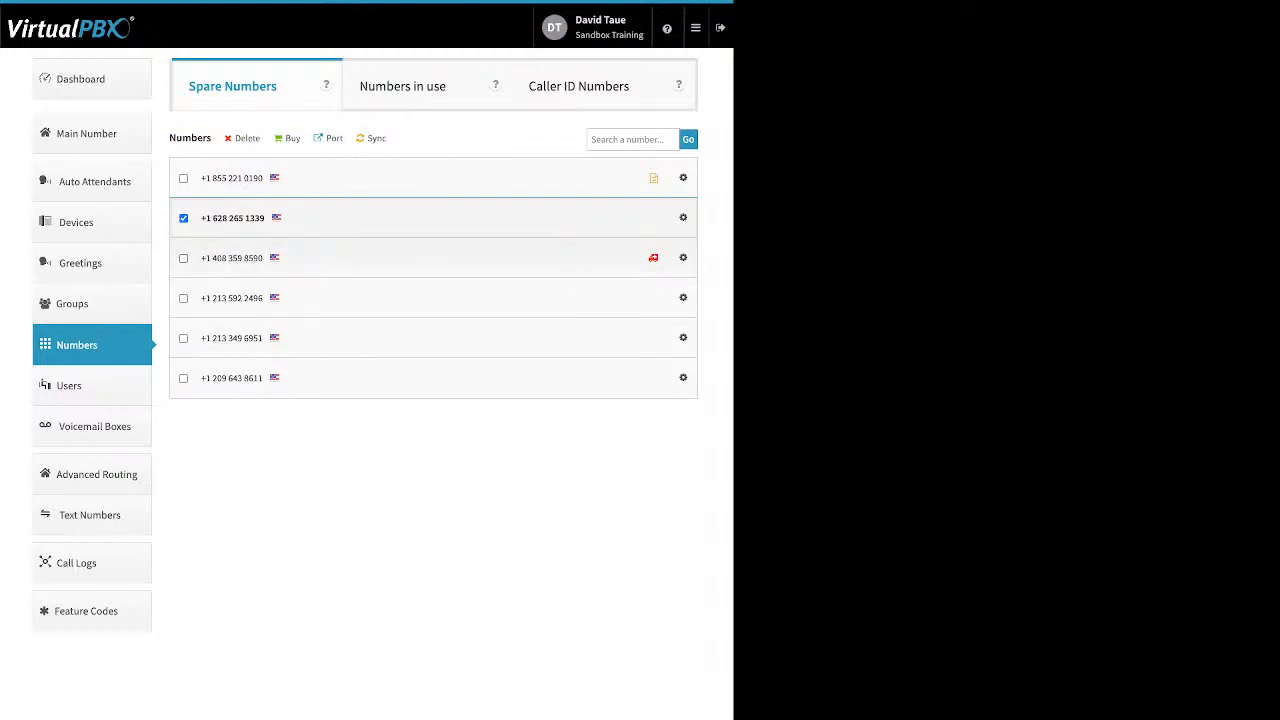
{"action": "left_click", "coordinate": [183, 178]}
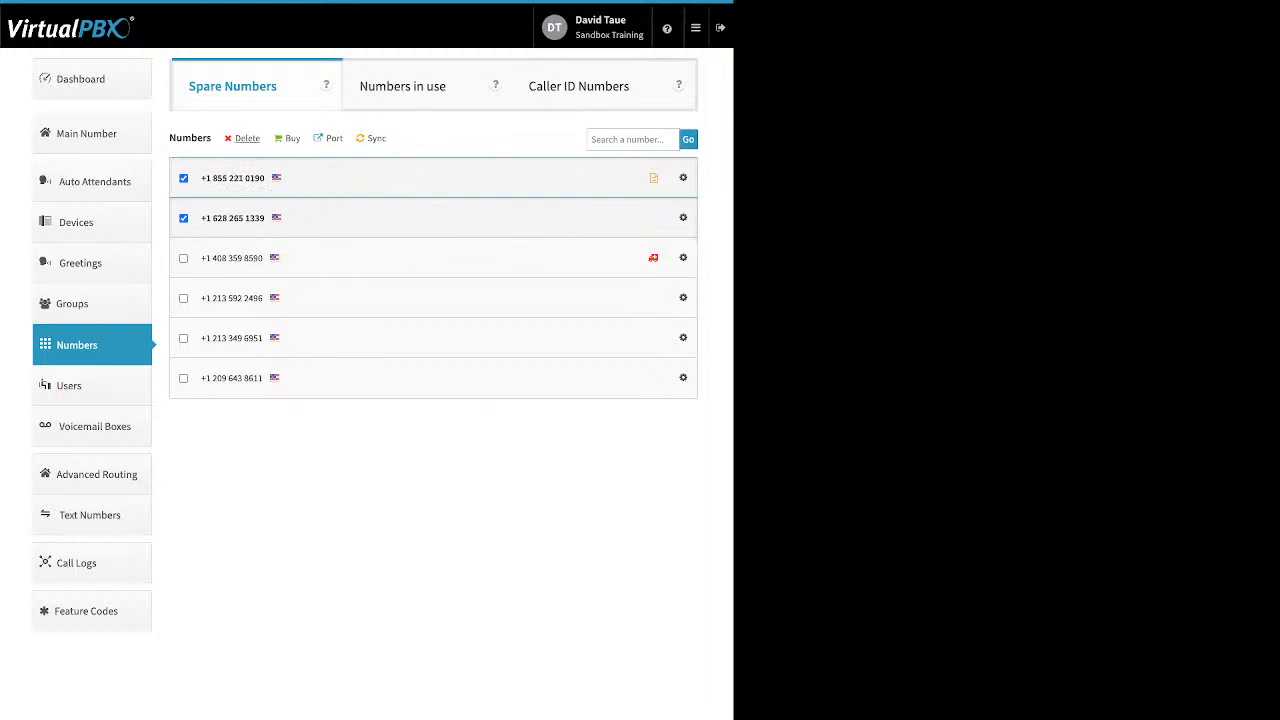
{"action": "left_click", "coordinate": [247, 138]}
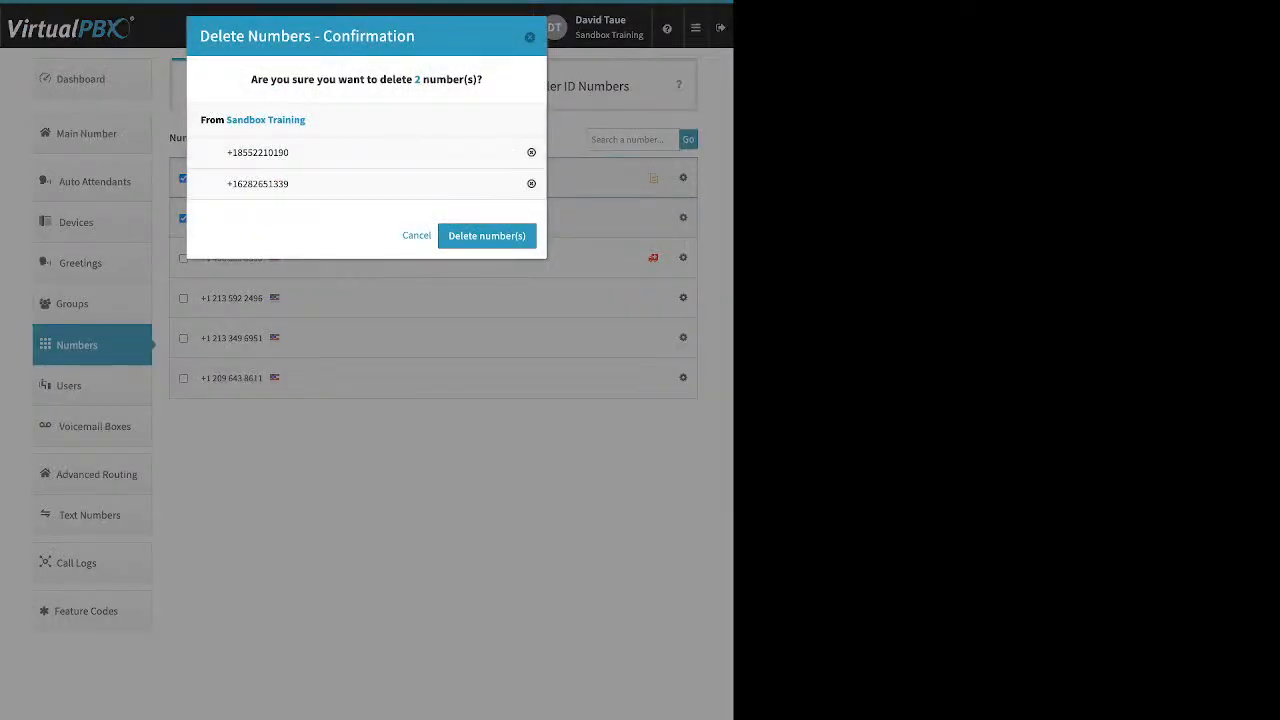
{"action": "left_click", "coordinate": [486, 235]}
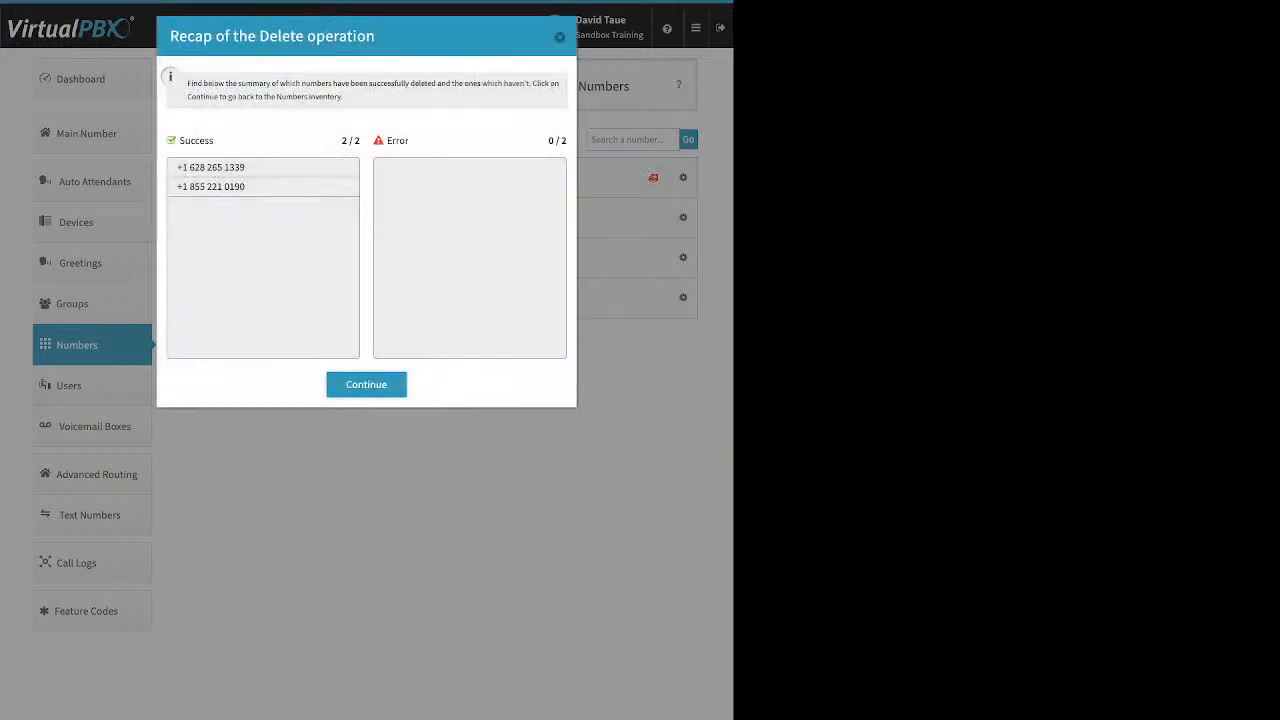
{"action": "left_click", "coordinate": [366, 385]}
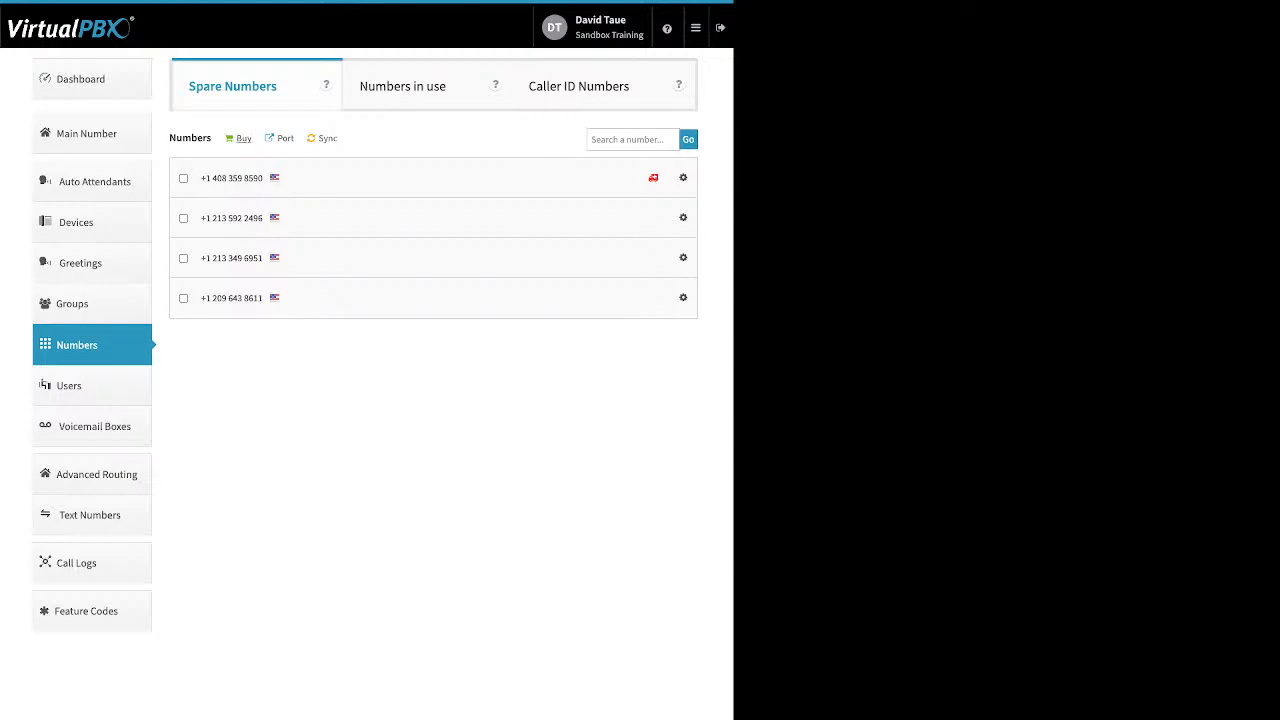
{"action": "left_click", "coordinate": [241, 138]}
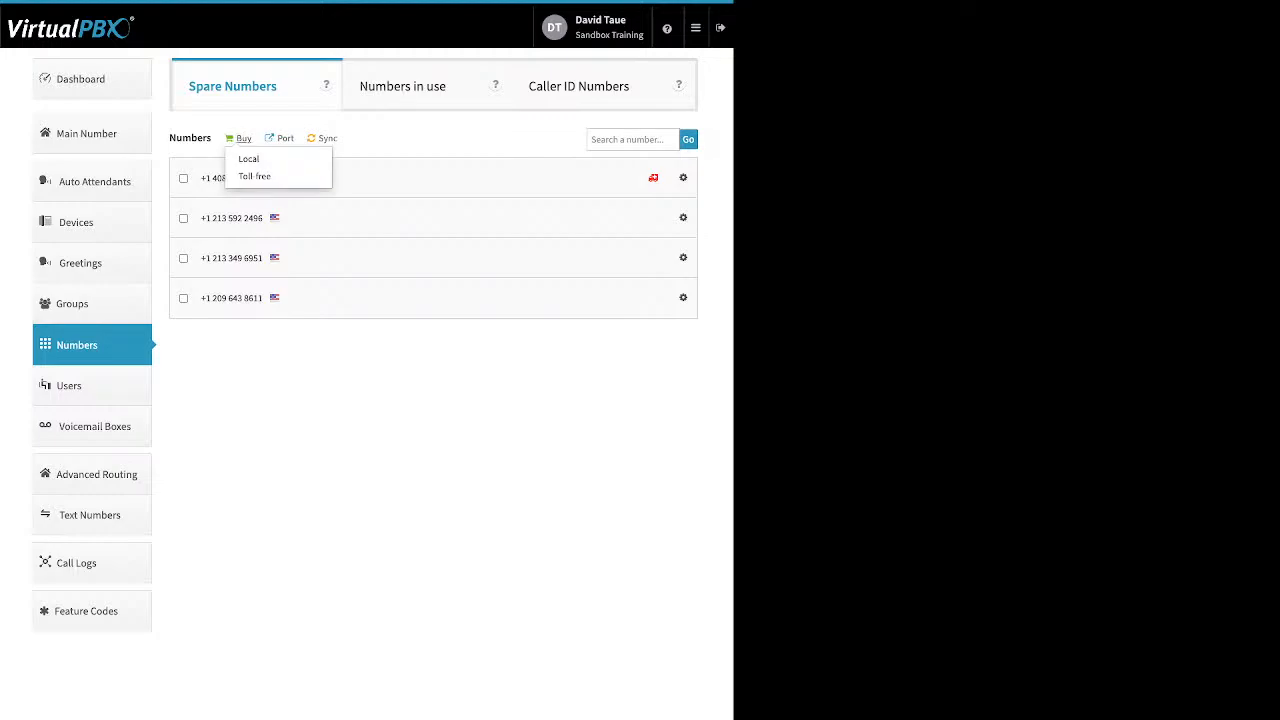
- Start a port request named 'test' for U.S. Local Numbers and advance to ownership verification
{"action": "left_click", "coordinate": [285, 138]}
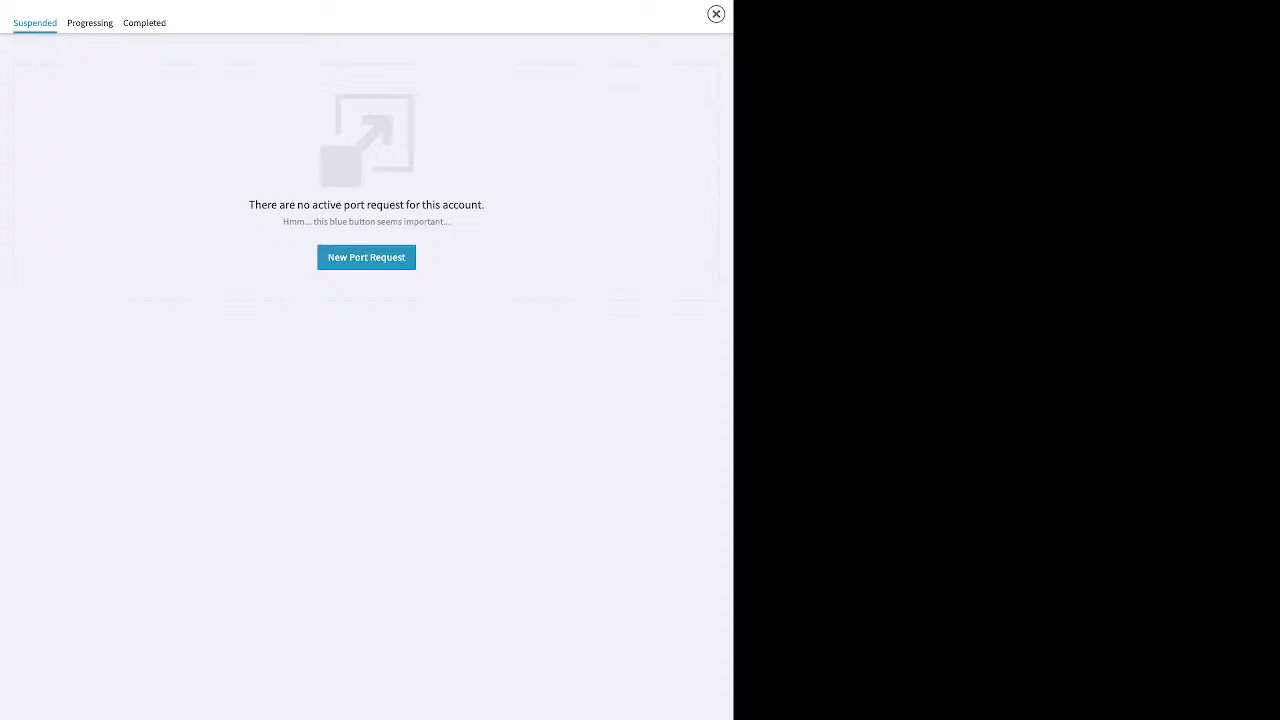
{"action": "left_click", "coordinate": [366, 257]}
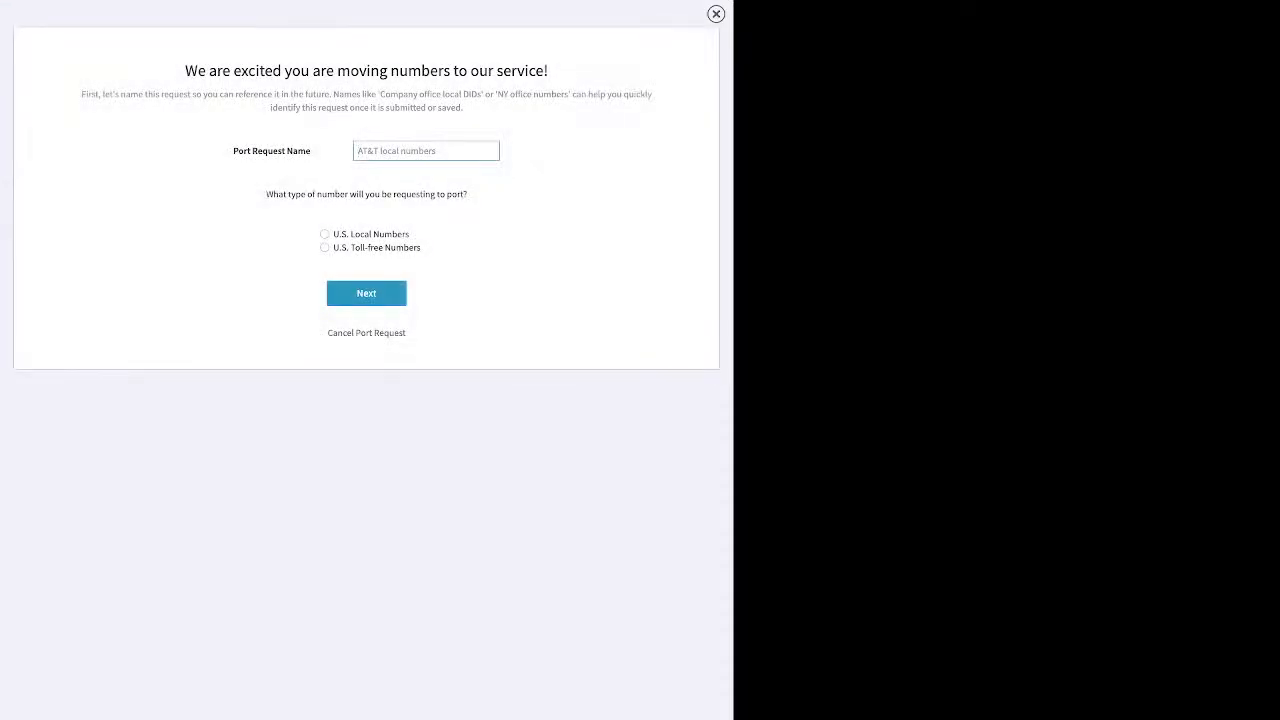
{"action": "type", "text": "test"}
{"action": "left_click", "coordinate": [324, 234]}
{"action": "left_click", "coordinate": [366, 293]}
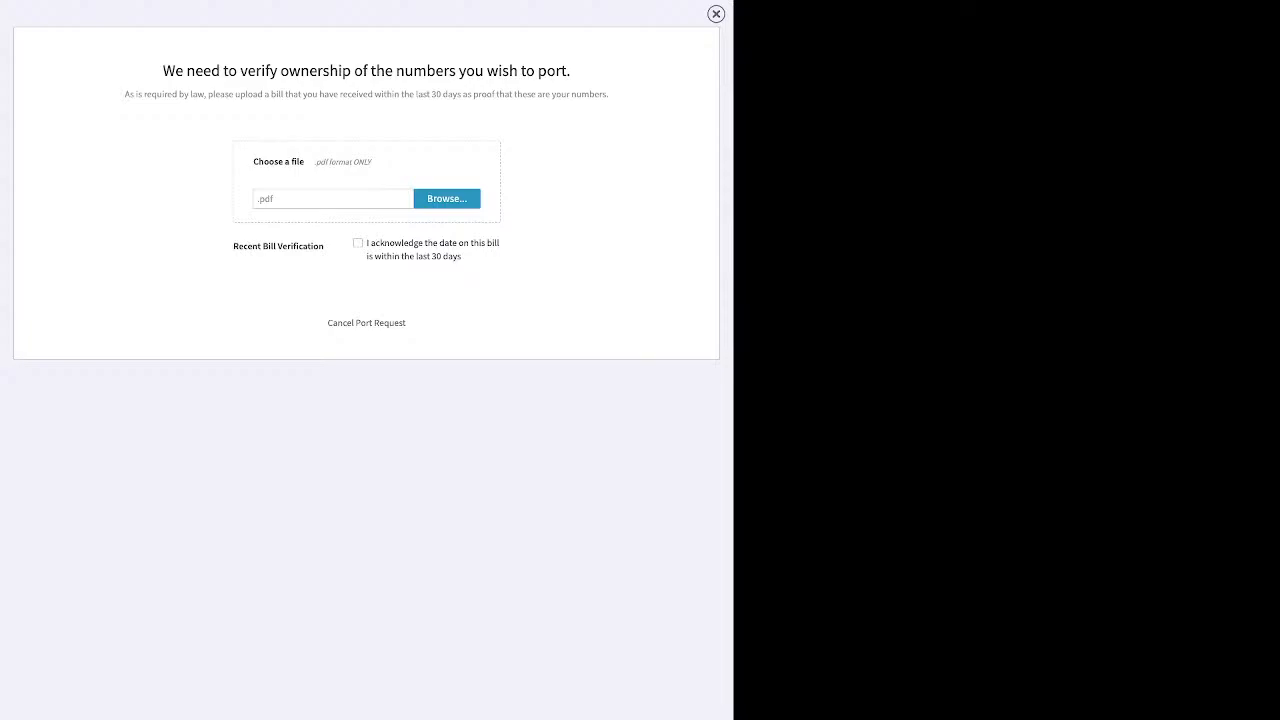
- Tick the bill-within-30-days acknowledgement, then close the port request overlay
{"action": "left_click", "coordinate": [358, 243]}
{"action": "left_click", "coordinate": [716, 14]}
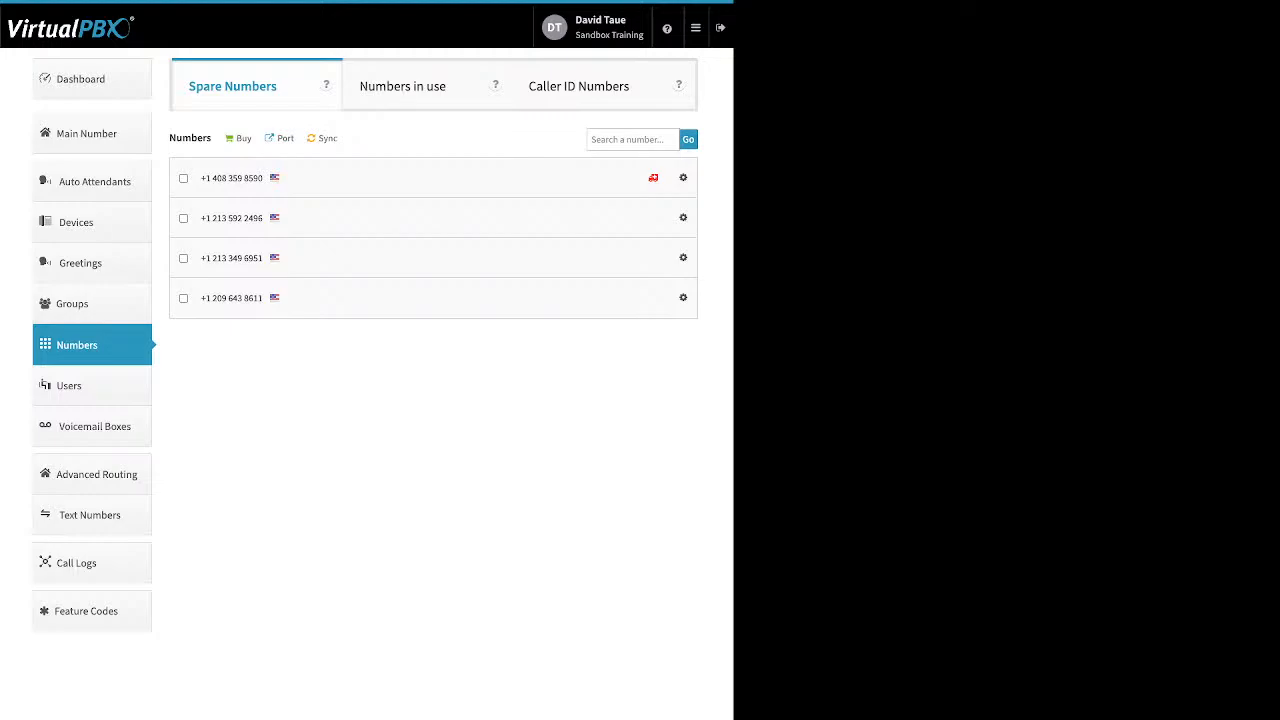
- Go to the Users page and open the Add User and Device form proposing extension 1027
{"action": "left_click", "coordinate": [68, 385]}
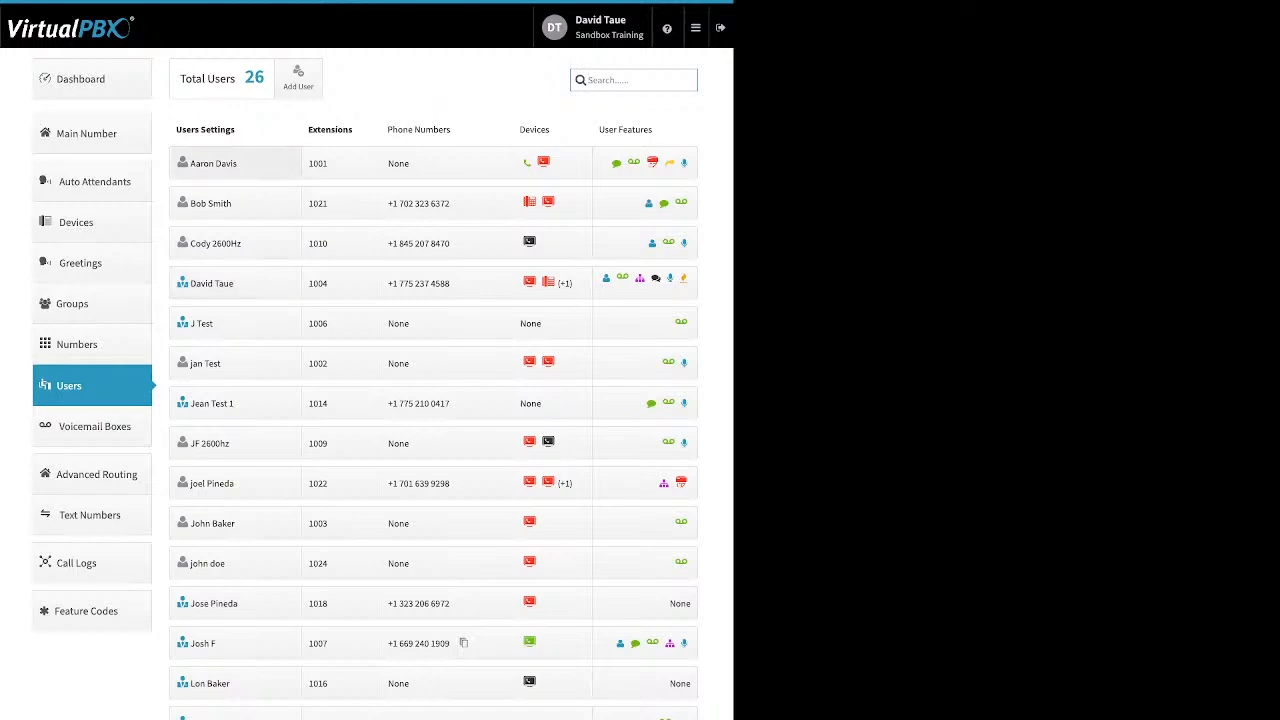
{"action": "left_click", "coordinate": [298, 77]}
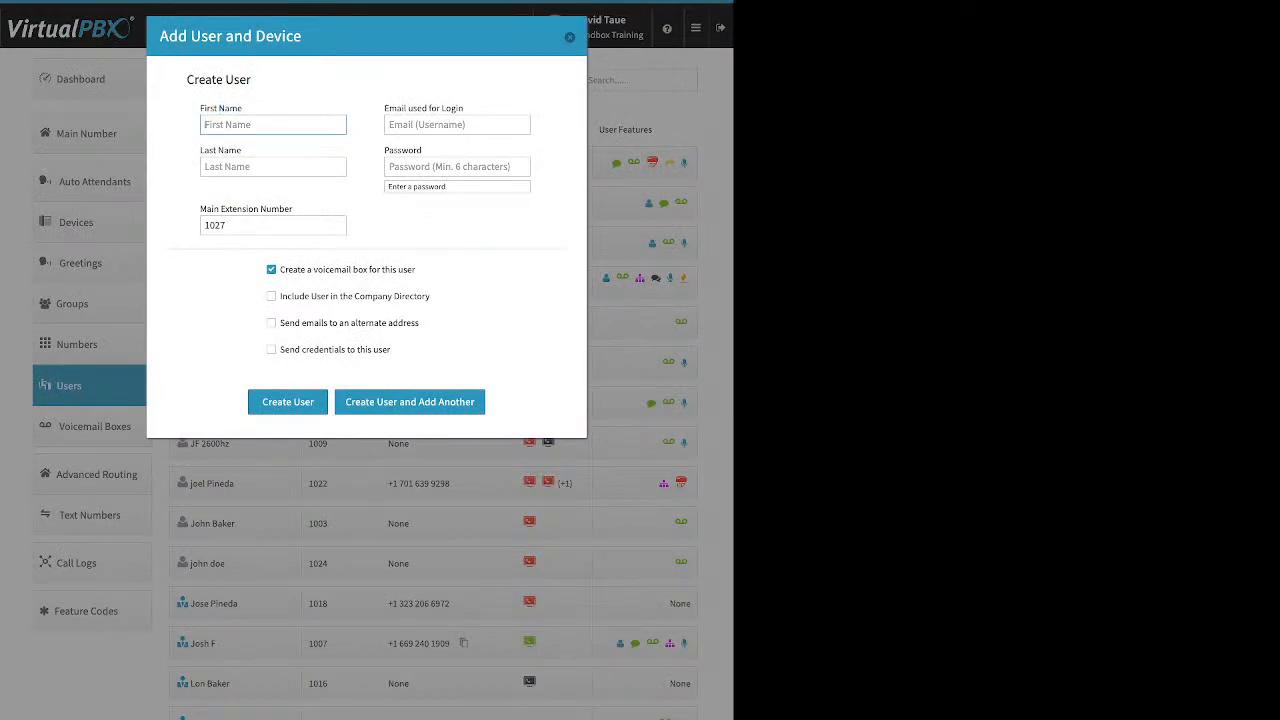
- Point out the login e-mail and Password fields in the Add User and Device form
{"action": "left_click_drag", "start_coordinate": [384, 108], "coordinate": [452, 108]}
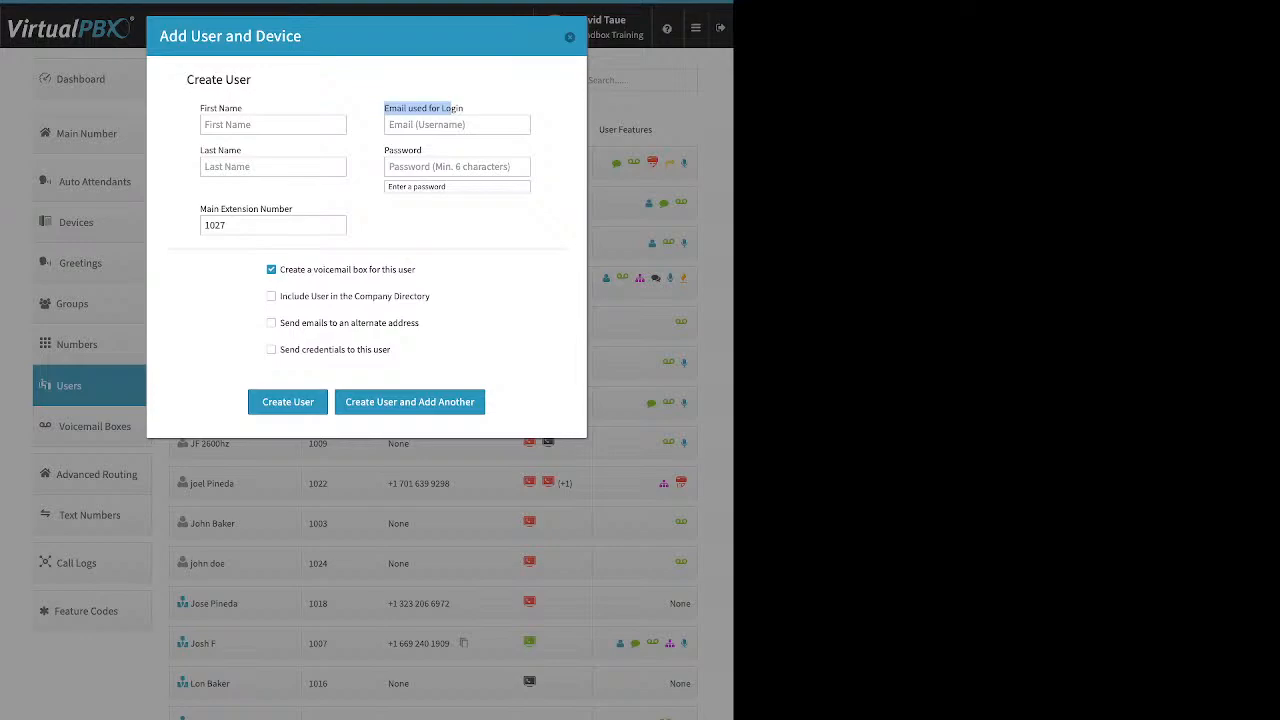
{"action": "left_click", "coordinate": [452, 109]}
{"action": "left_click_drag", "start_coordinate": [389, 150], "coordinate": [423, 151]}
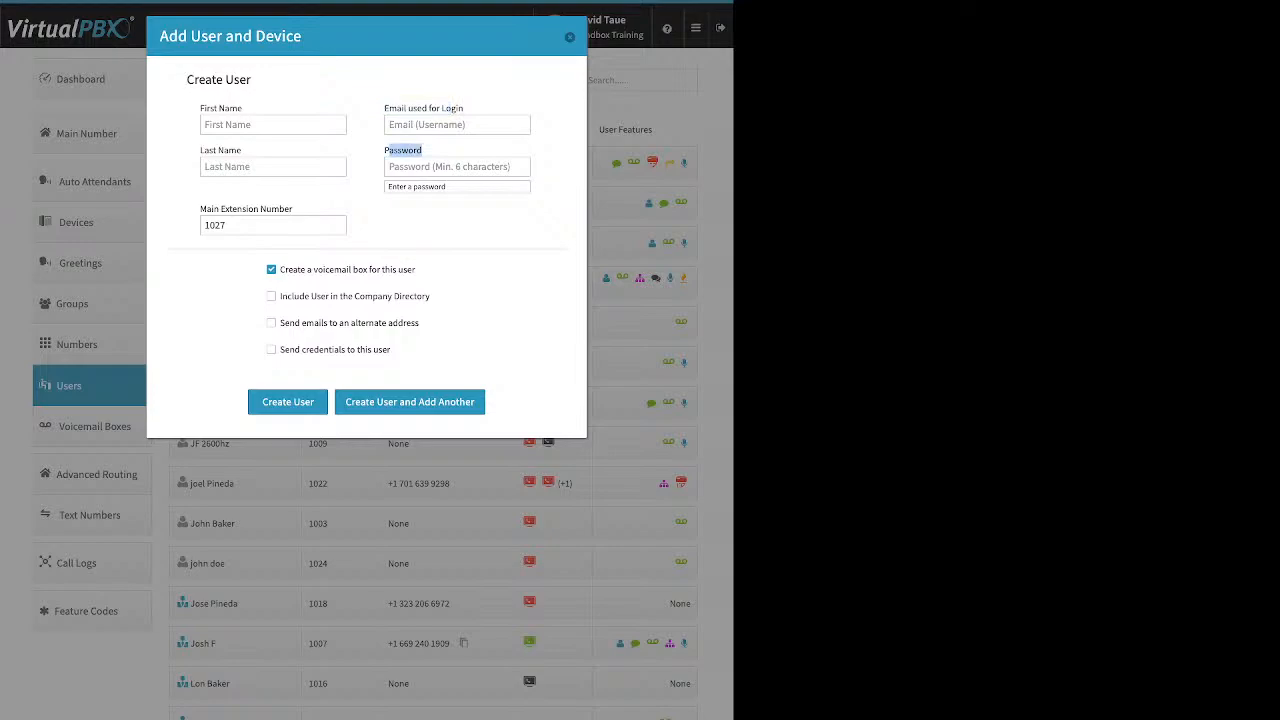
{"action": "left_click", "coordinate": [450, 166]}
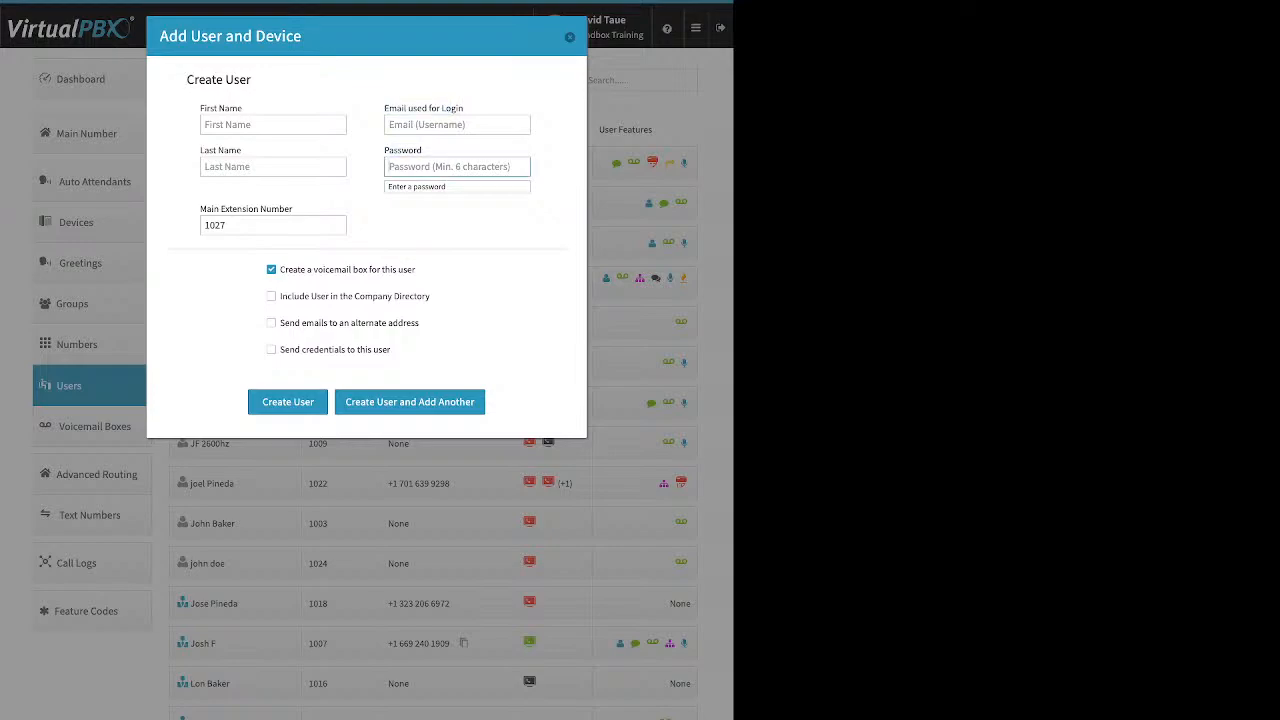
- Replace the suggested extension 1027 with 5021, leaving voicemail box creation enabled
{"action": "left_click", "coordinate": [273, 225]}
{"action": "left_click_drag", "start_coordinate": [279, 209], "coordinate": [293, 209]}
{"action": "double_click", "coordinate": [215, 225]}
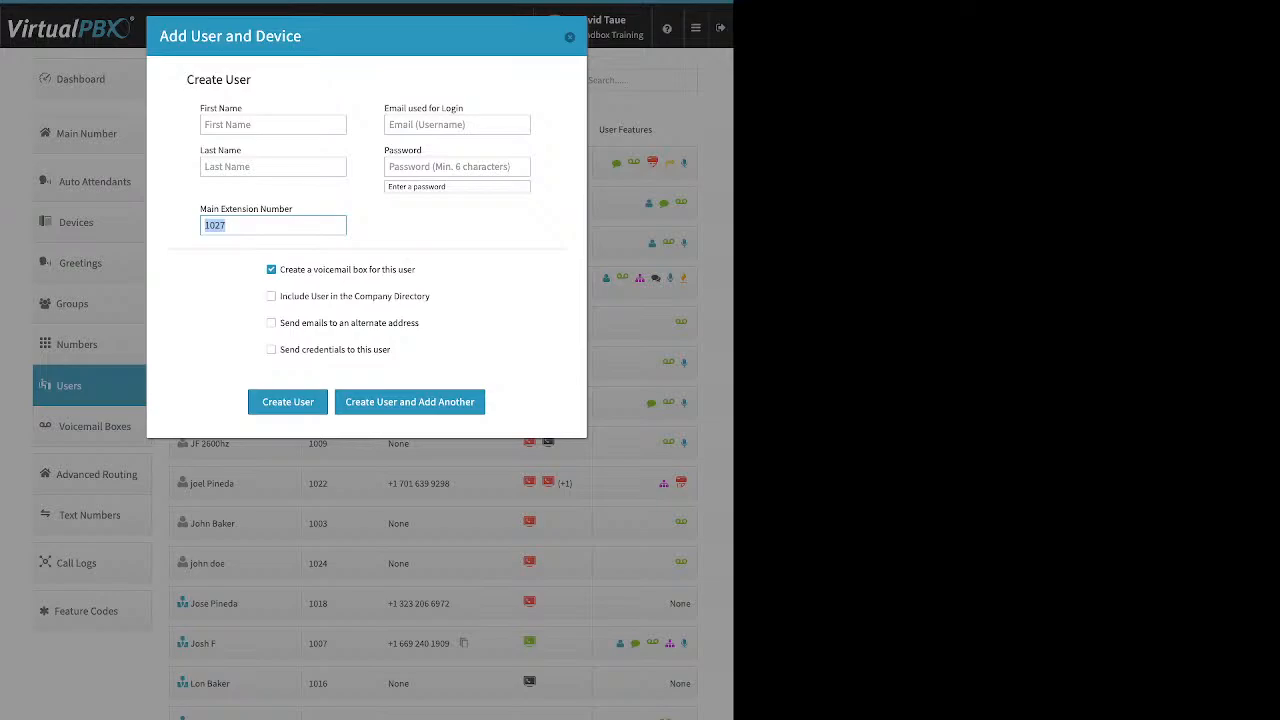
{"action": "type", "text": "5021"}
{"action": "left_click_drag", "start_coordinate": [416, 269], "coordinate": [281, 269]}
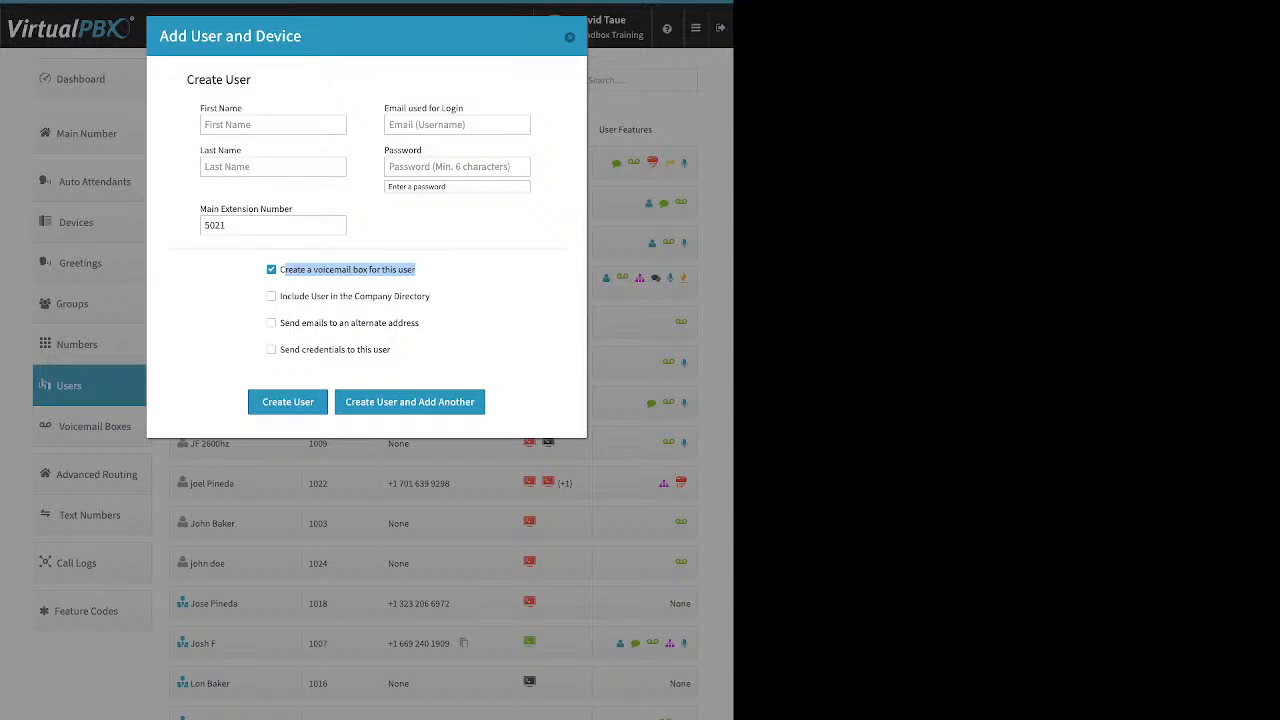
- Toggle the company directory and alternate e-mail options on and back off
{"action": "left_click", "coordinate": [445, 286]}
{"action": "left_click_drag", "start_coordinate": [409, 296], "coordinate": [280, 296]}
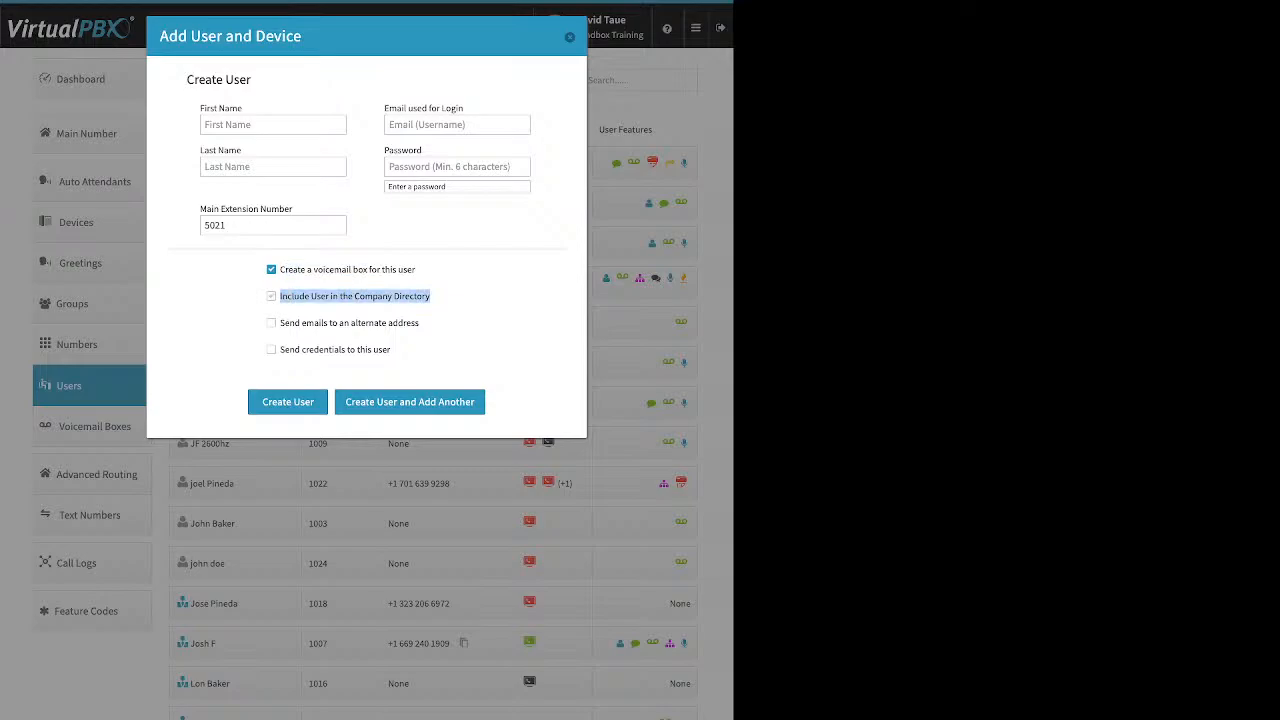
{"action": "left_click", "coordinate": [280, 296]}
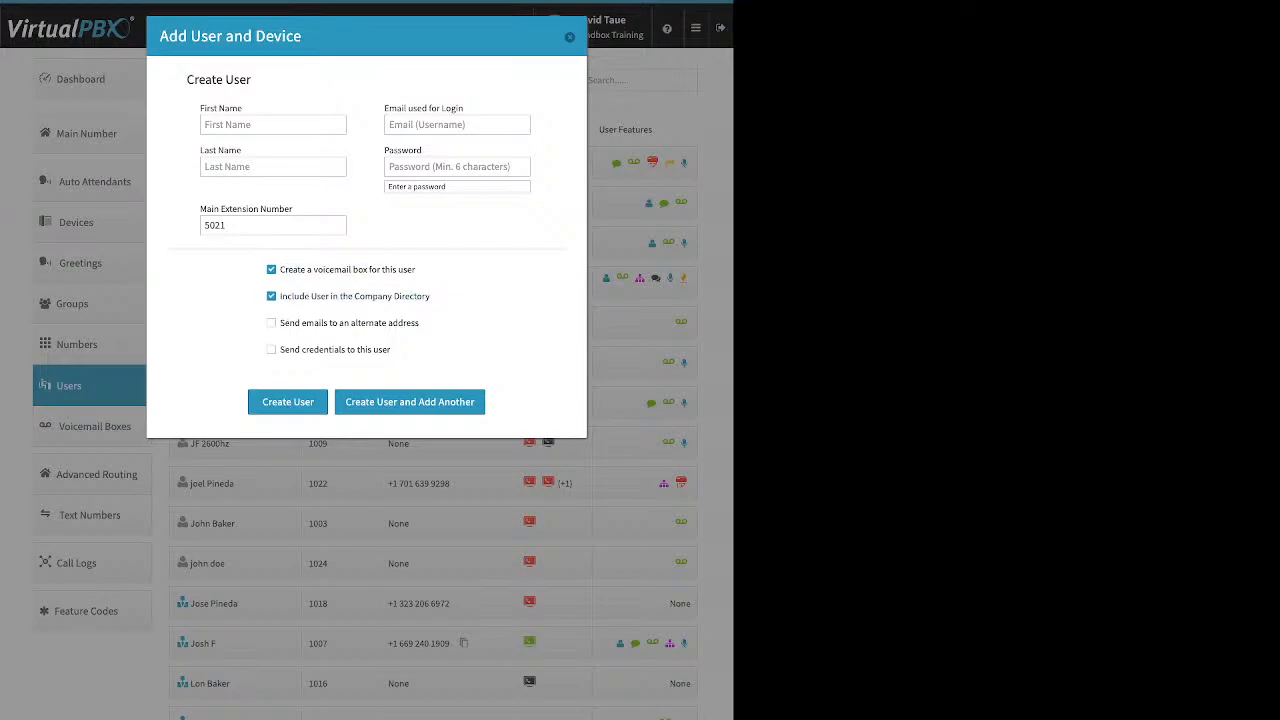
{"action": "left_click", "coordinate": [271, 296]}
{"action": "left_click_drag", "start_coordinate": [418, 322], "coordinate": [280, 322]}
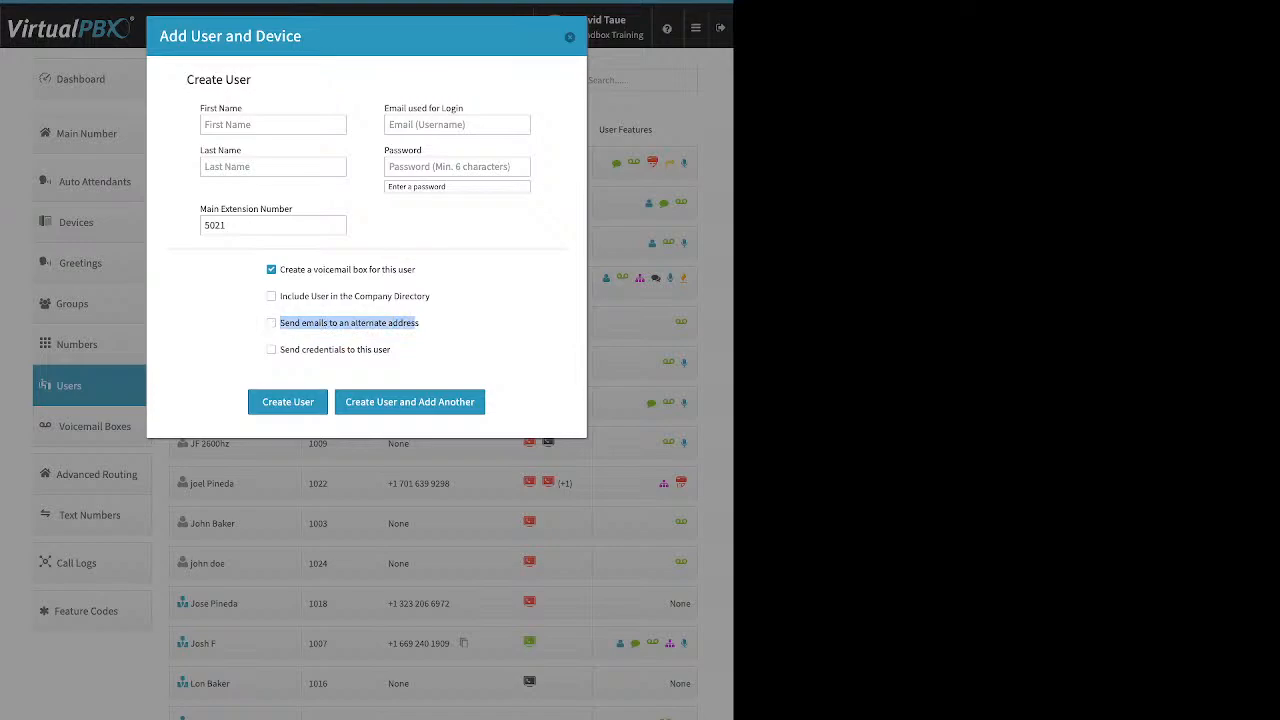
{"action": "left_click", "coordinate": [271, 323]}
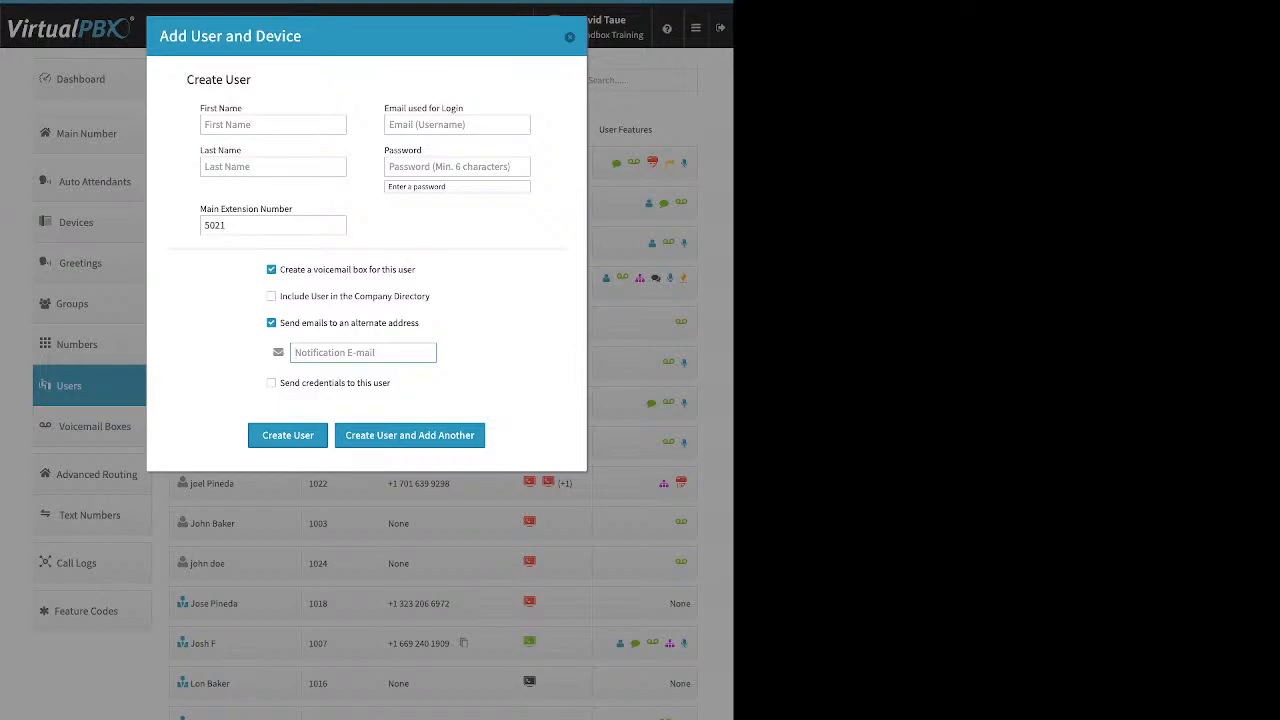
{"action": "left_click", "coordinate": [271, 323]}
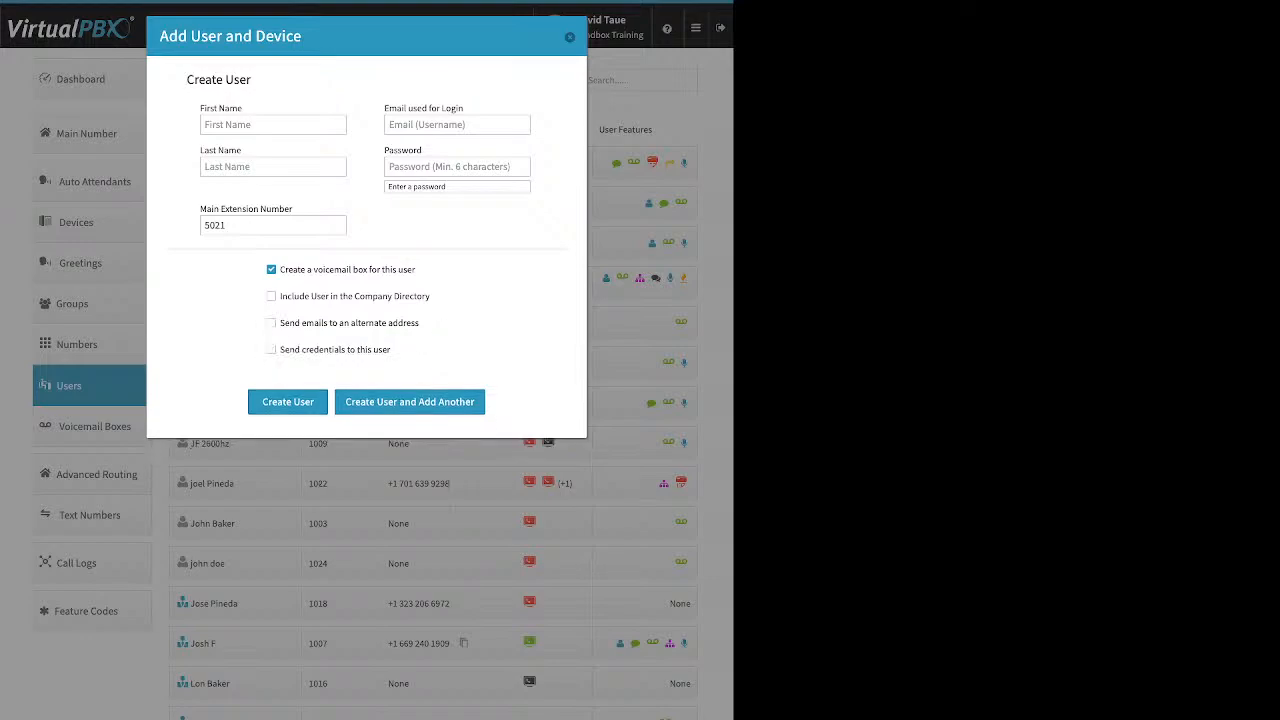
- Check Send credentials, then close the new-user form without creating the user
{"action": "left_click_drag", "start_coordinate": [391, 349], "coordinate": [279, 349]}
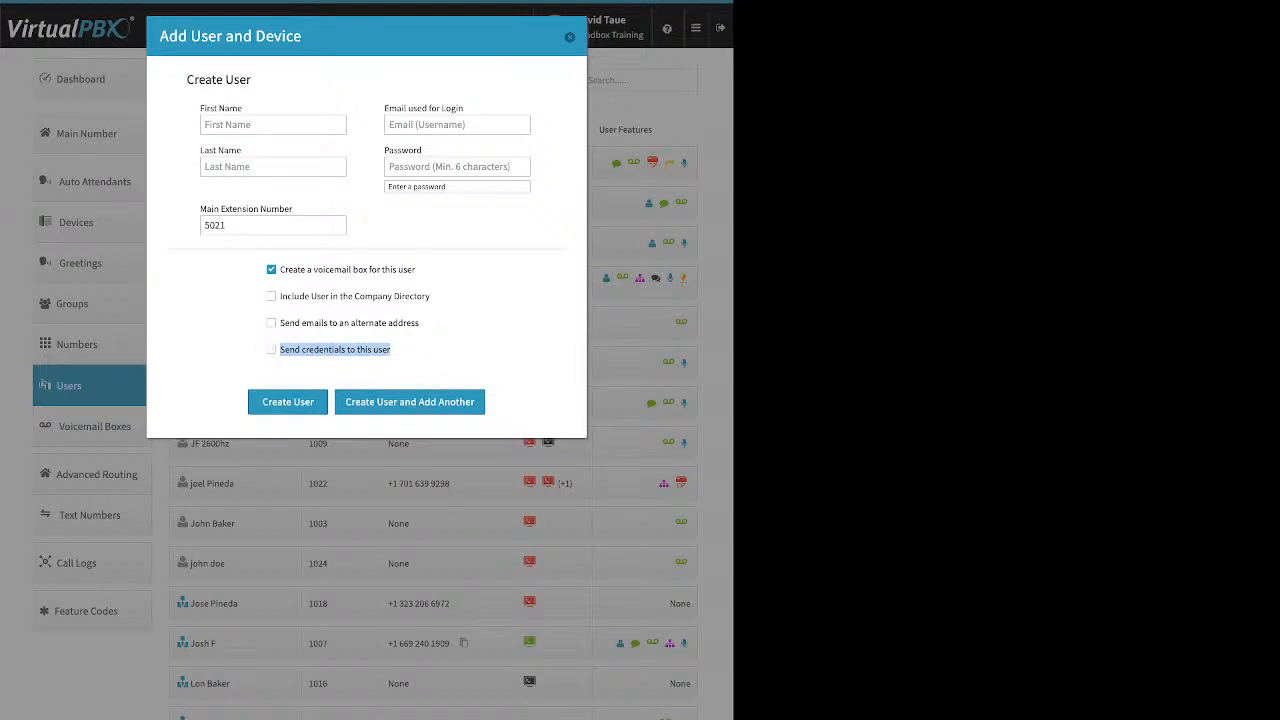
{"action": "left_click", "coordinate": [271, 350]}
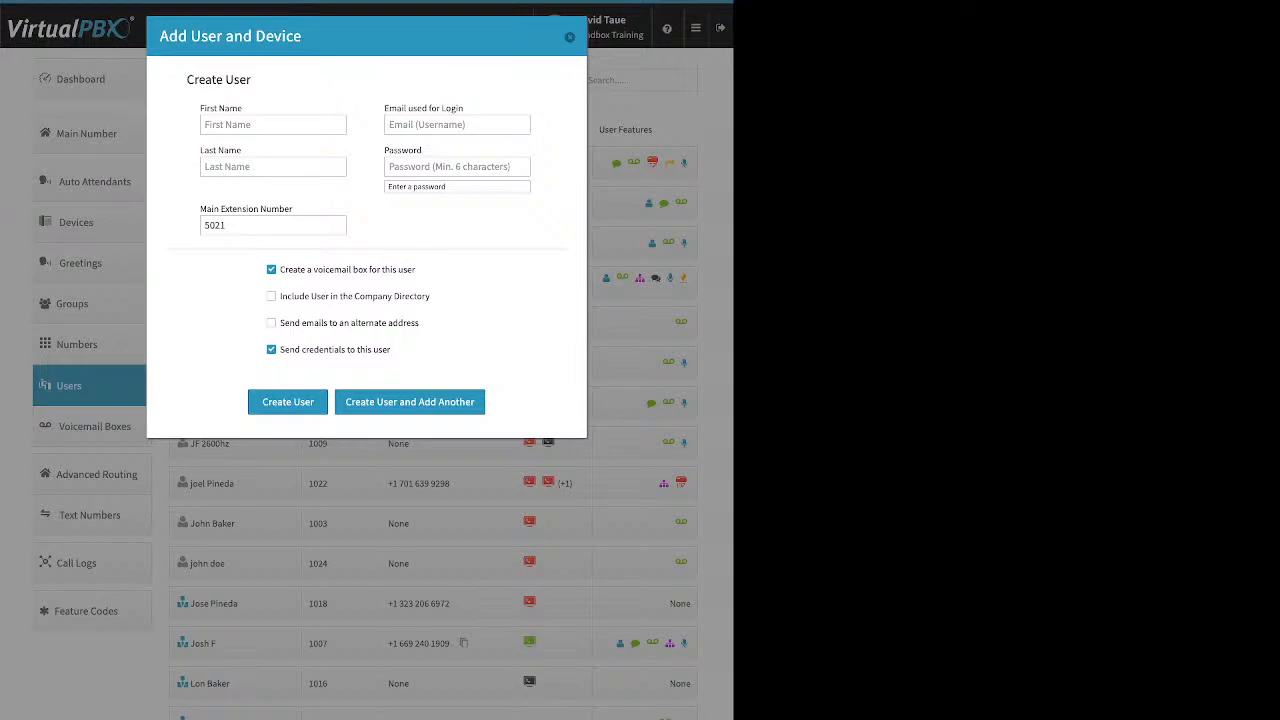
{"action": "left_click", "coordinate": [570, 37]}
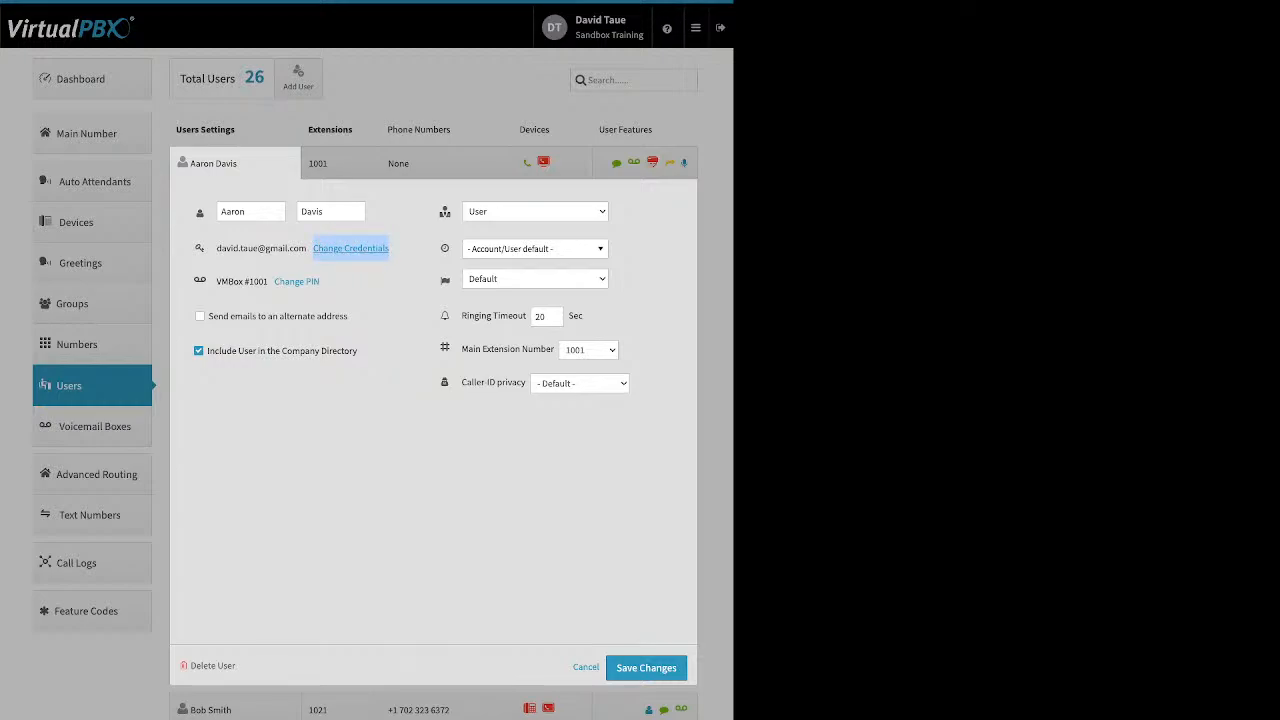
- Open Change Credentials to show the extension 1001 user's Update Credentials dialog
{"action": "left_click", "coordinate": [350, 248]}
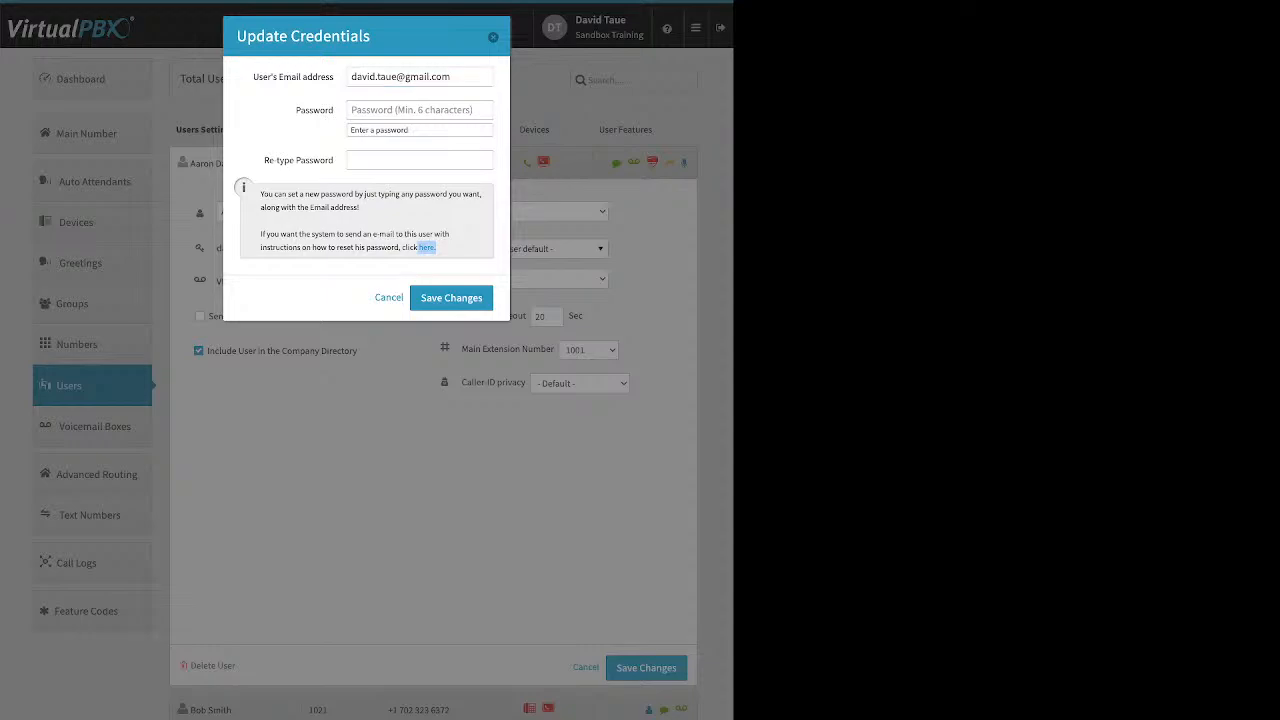
- Dismiss Update Credentials unchanged, then open and close the Change PIN form
{"action": "key", "text": "Escape"}
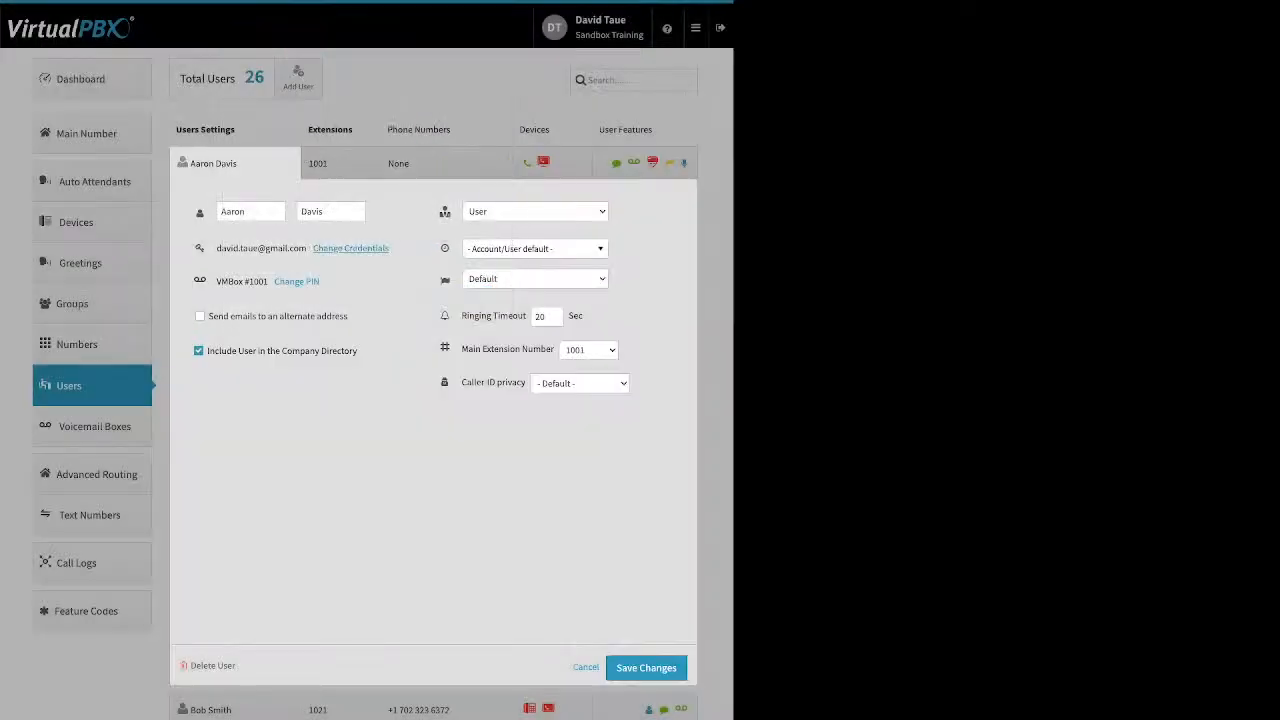
{"action": "key", "text": "Tab"}
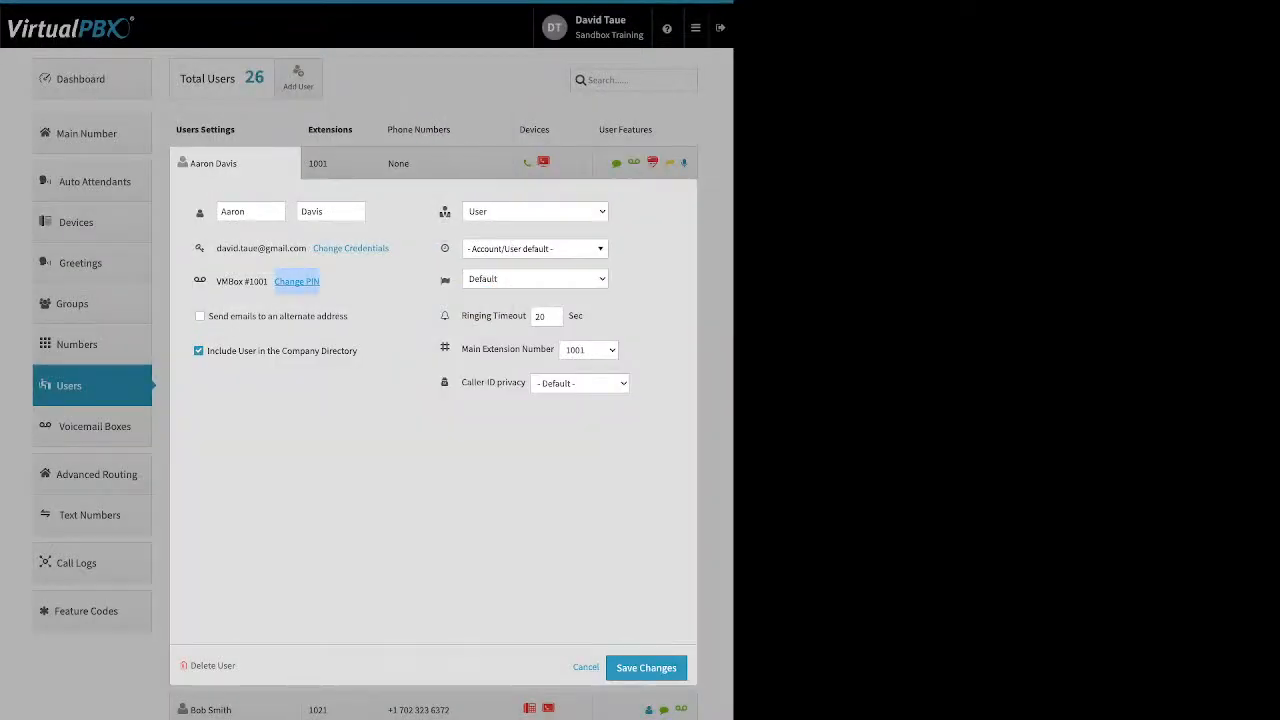
{"action": "key", "text": "Return"}
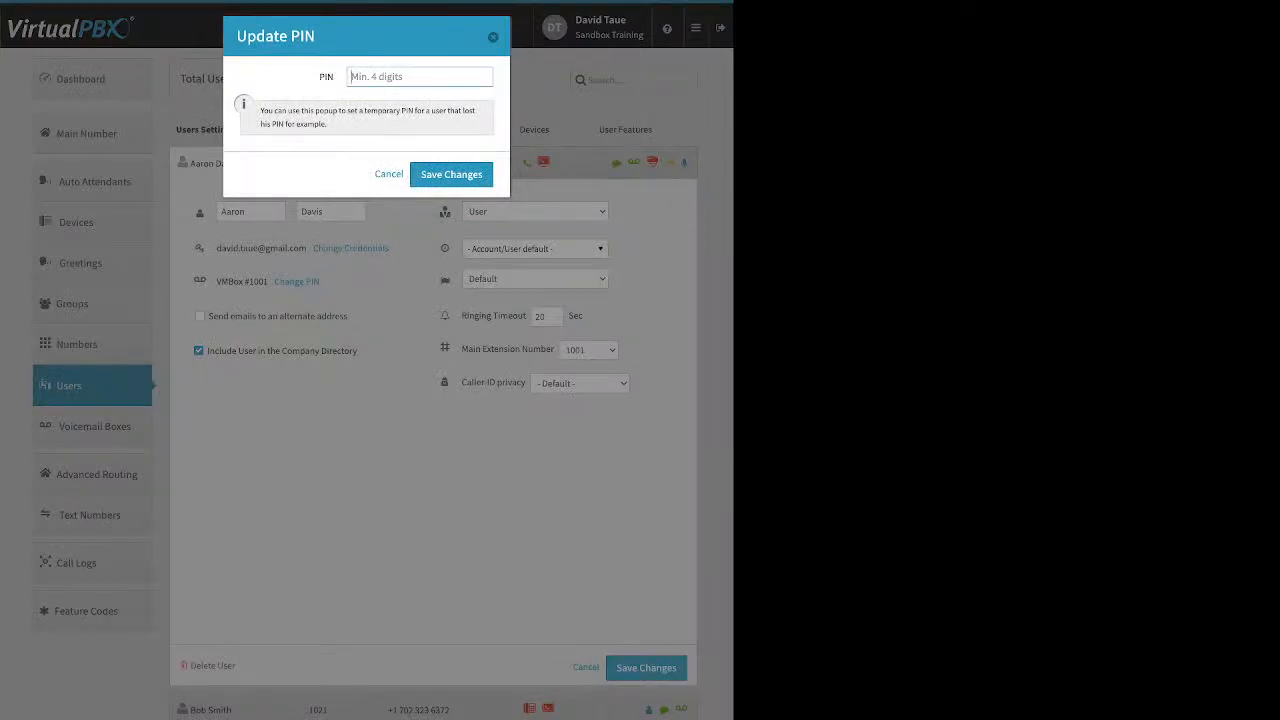
{"action": "key", "text": "Escape"}
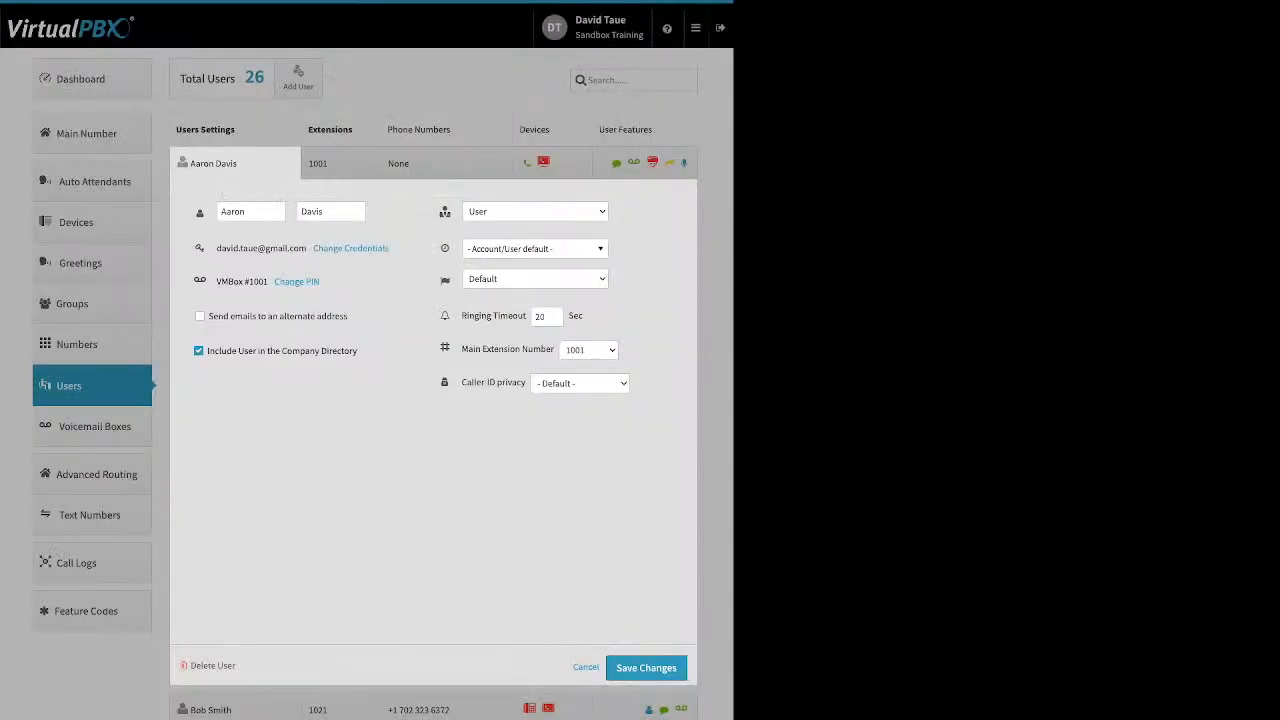
- Open the timezone list and close it, keeping the default timezone
{"action": "key", "text": "Tab"}
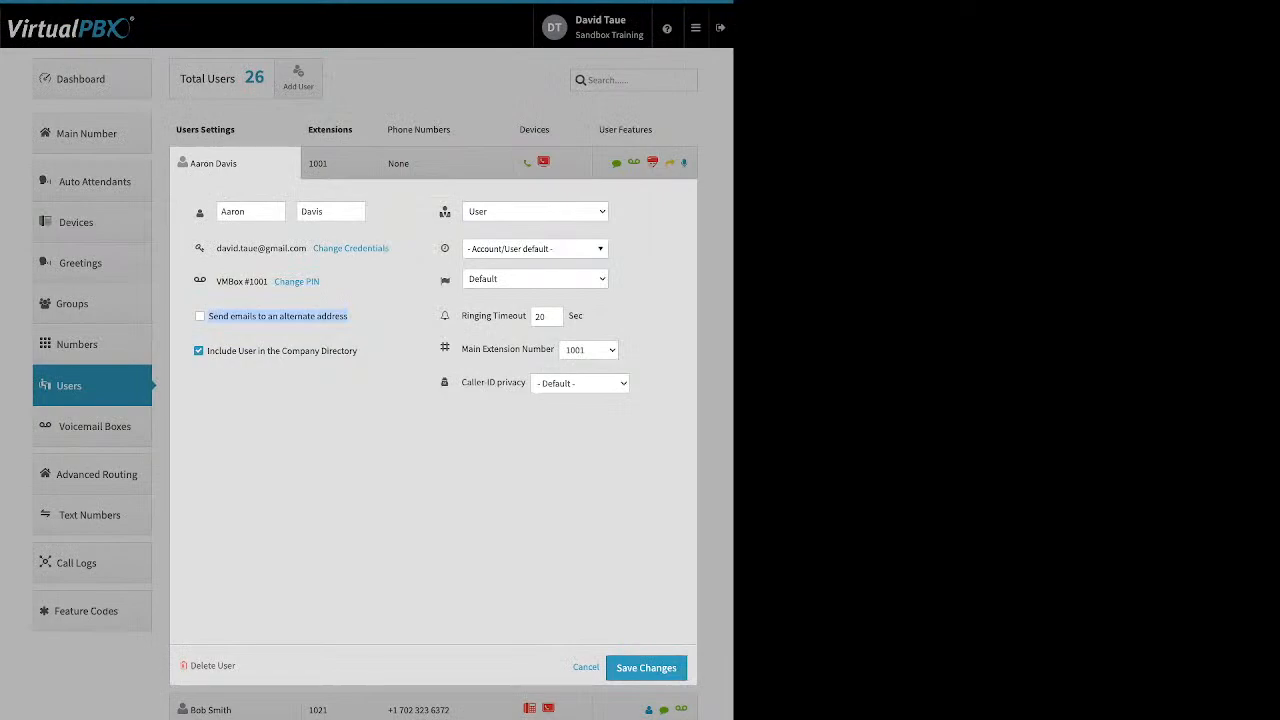
{"action": "key", "text": "Tab"}
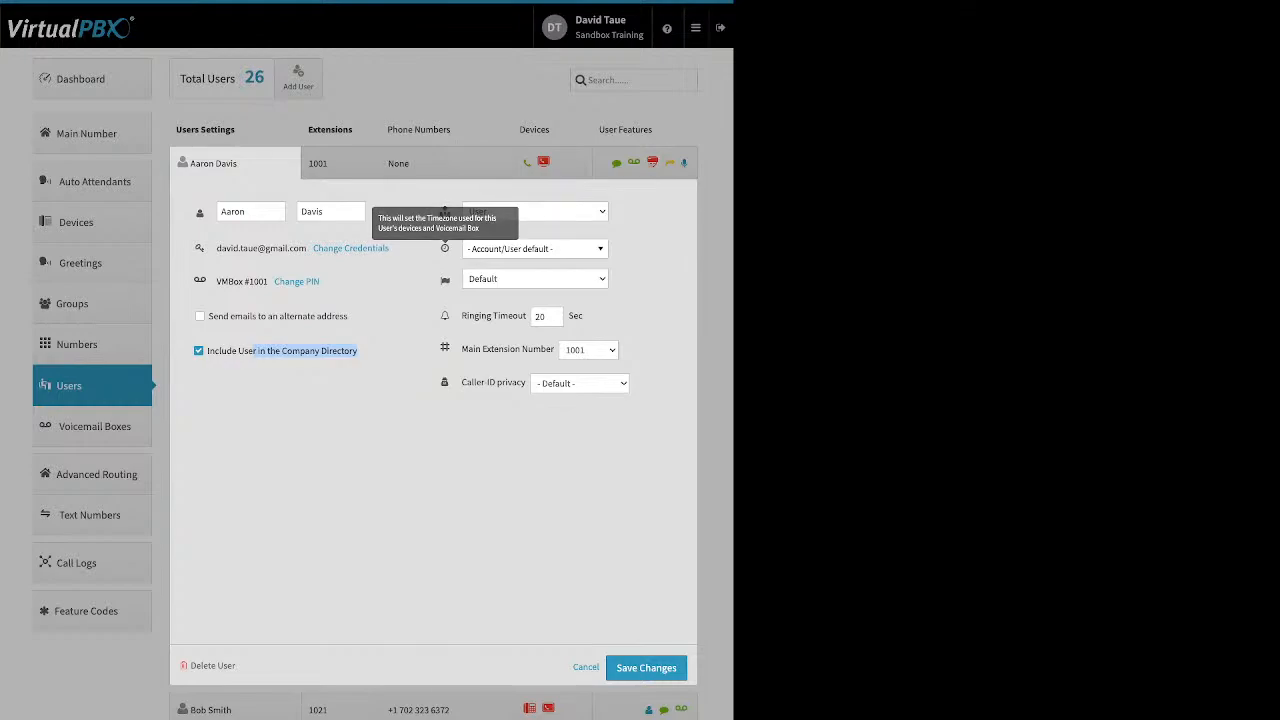
{"action": "left_click", "coordinate": [535, 248]}
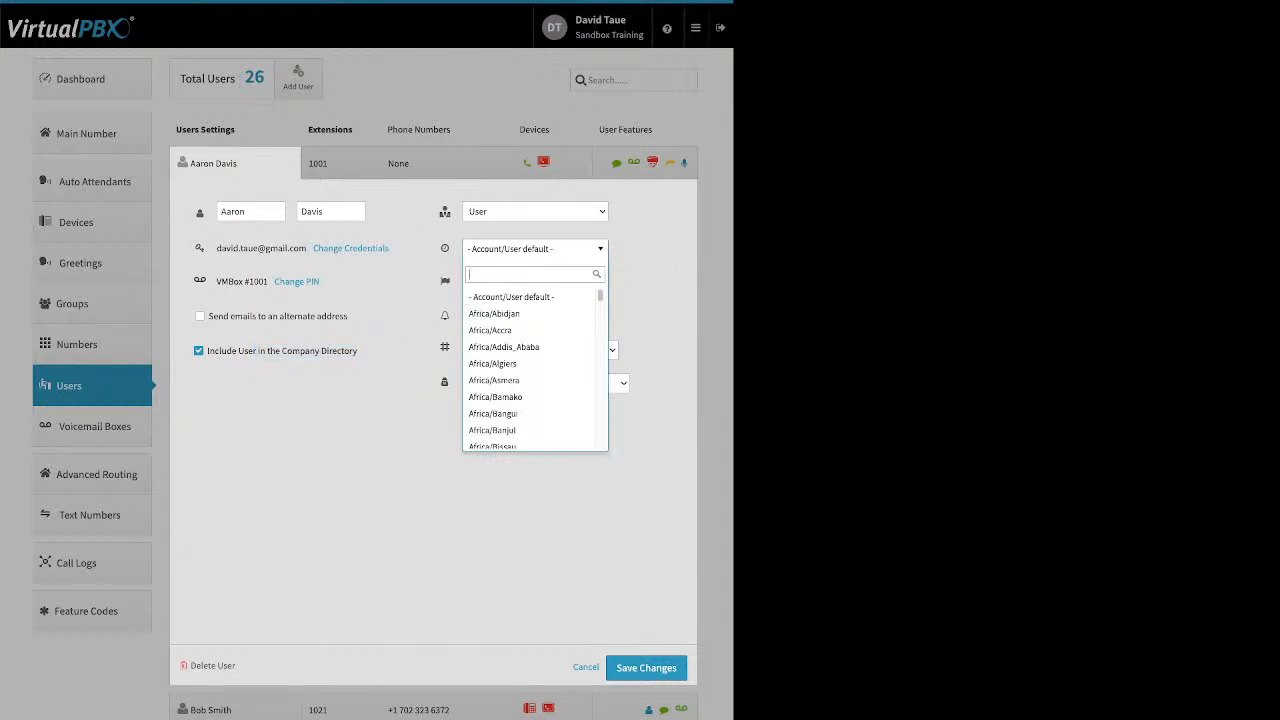
{"action": "key", "text": "Escape"}
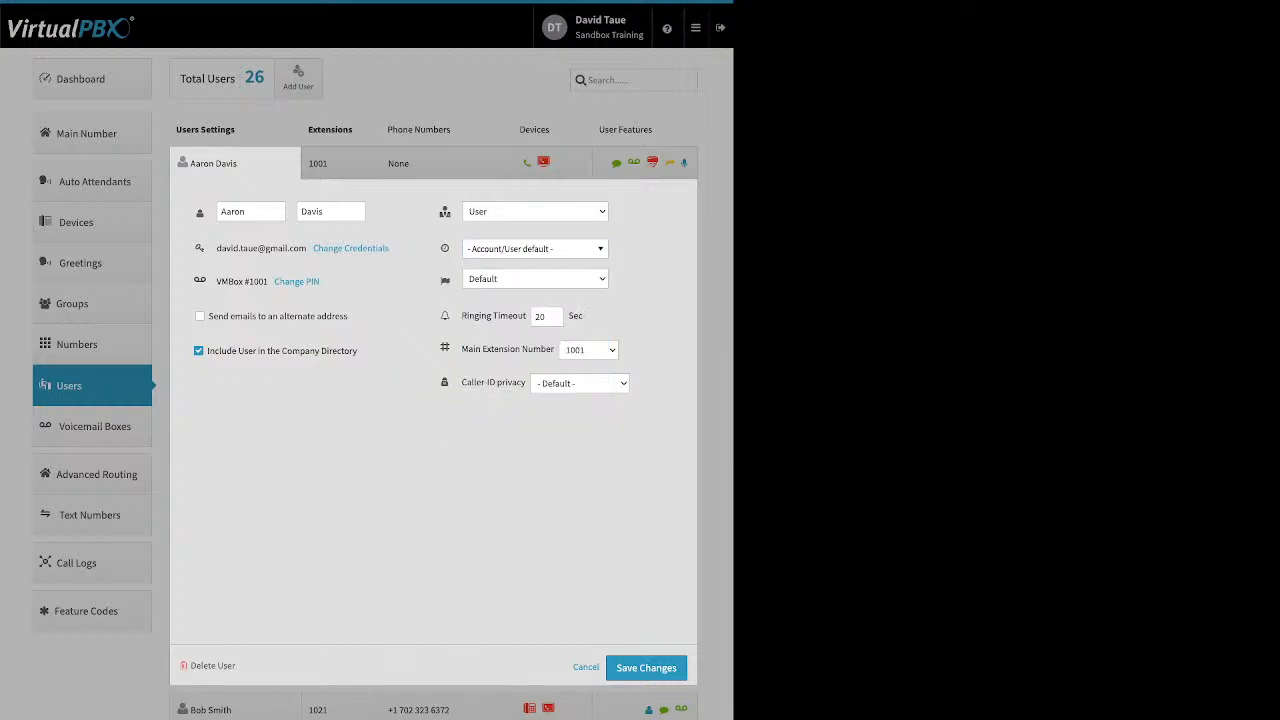
{"action": "left_click_drag", "start_coordinate": [462, 316], "coordinate": [512, 316]}
- Collapse the extension 1001 user's settings panel to return to the 26-user list
{"action": "left_click", "coordinate": [511, 317]}
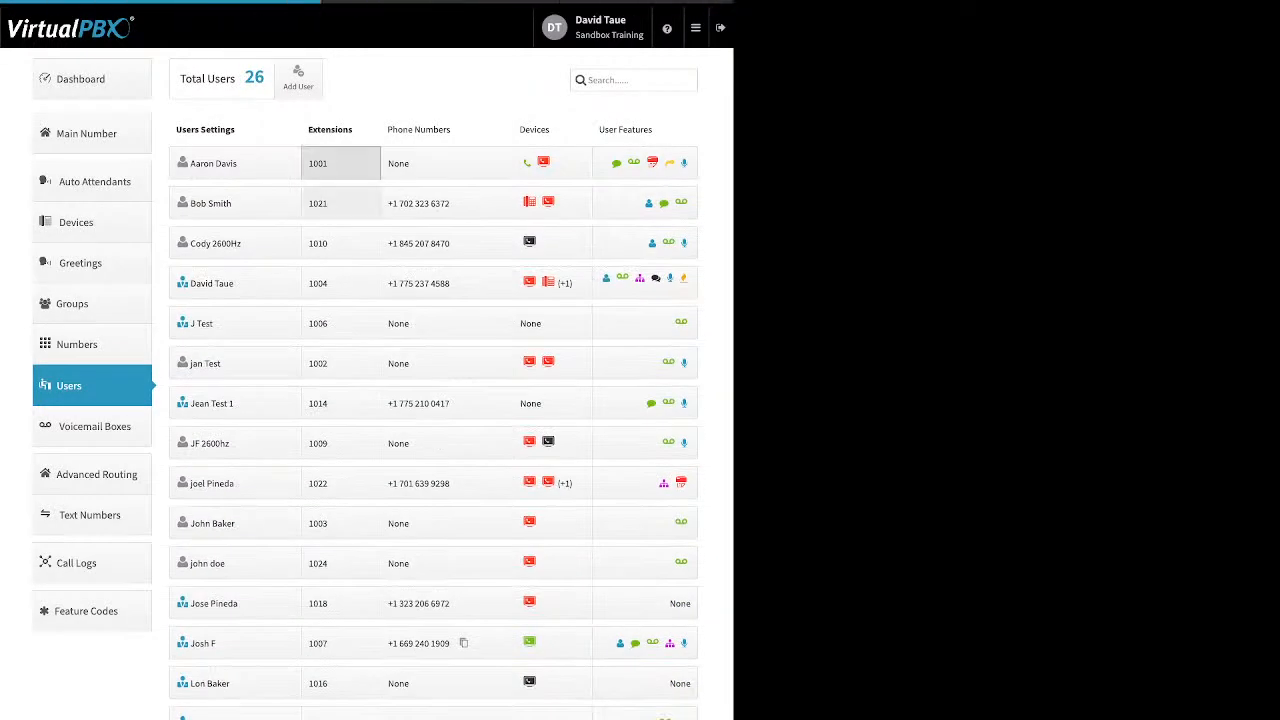
{"action": "left_click", "coordinate": [340, 163]}
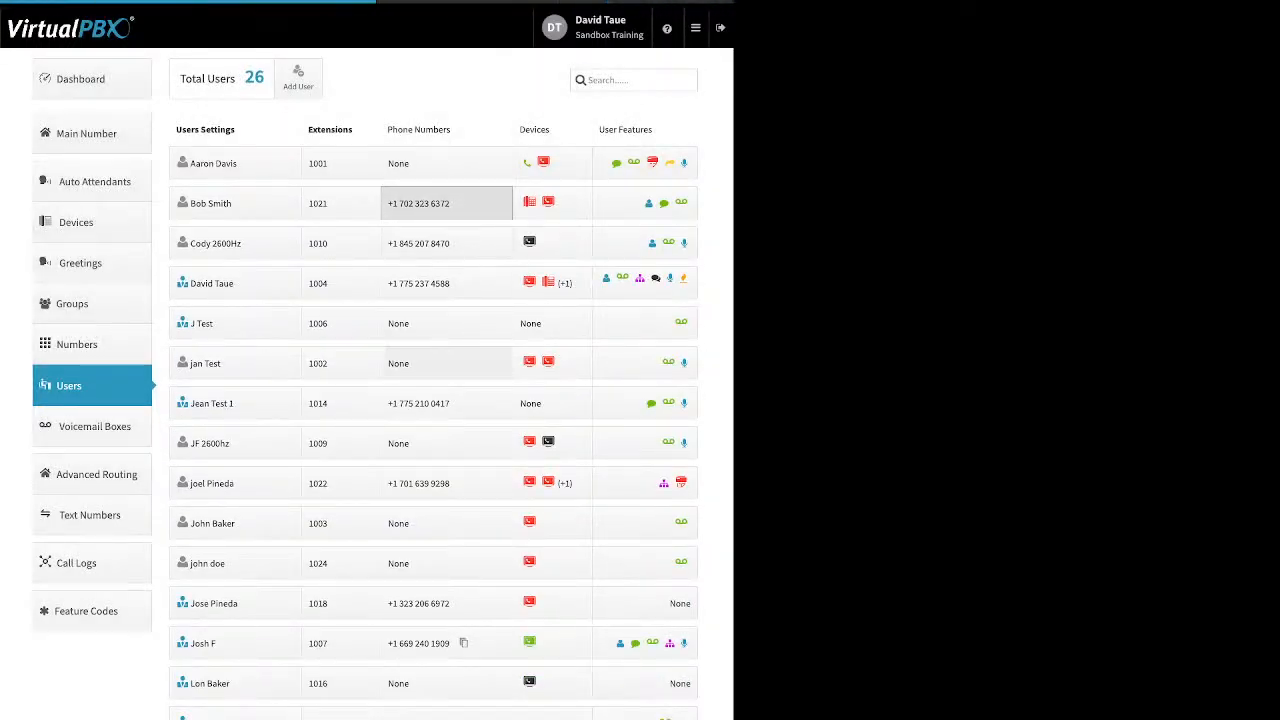
- View and cancel extension 1021's phone number panel, then open its two device assignments
{"action": "left_click", "coordinate": [446, 203]}
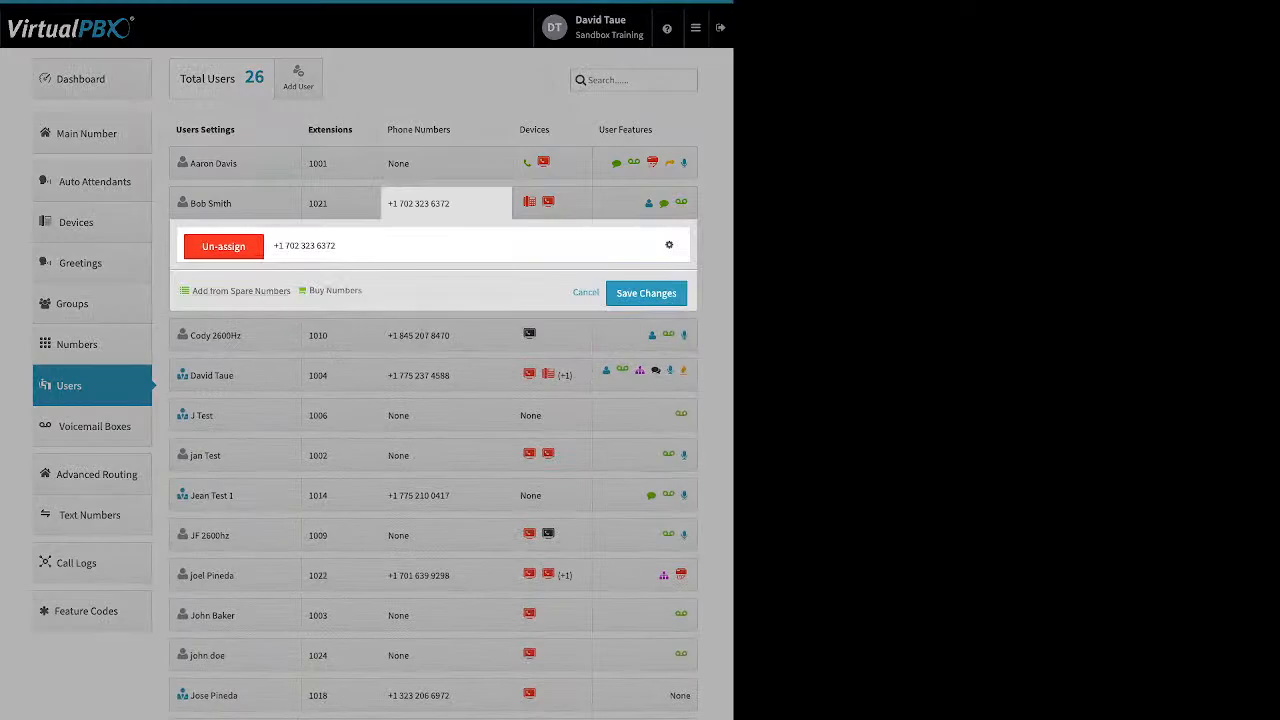
{"action": "left_click_drag", "start_coordinate": [192, 290], "coordinate": [362, 290]}
{"action": "left_click", "coordinate": [446, 643]}
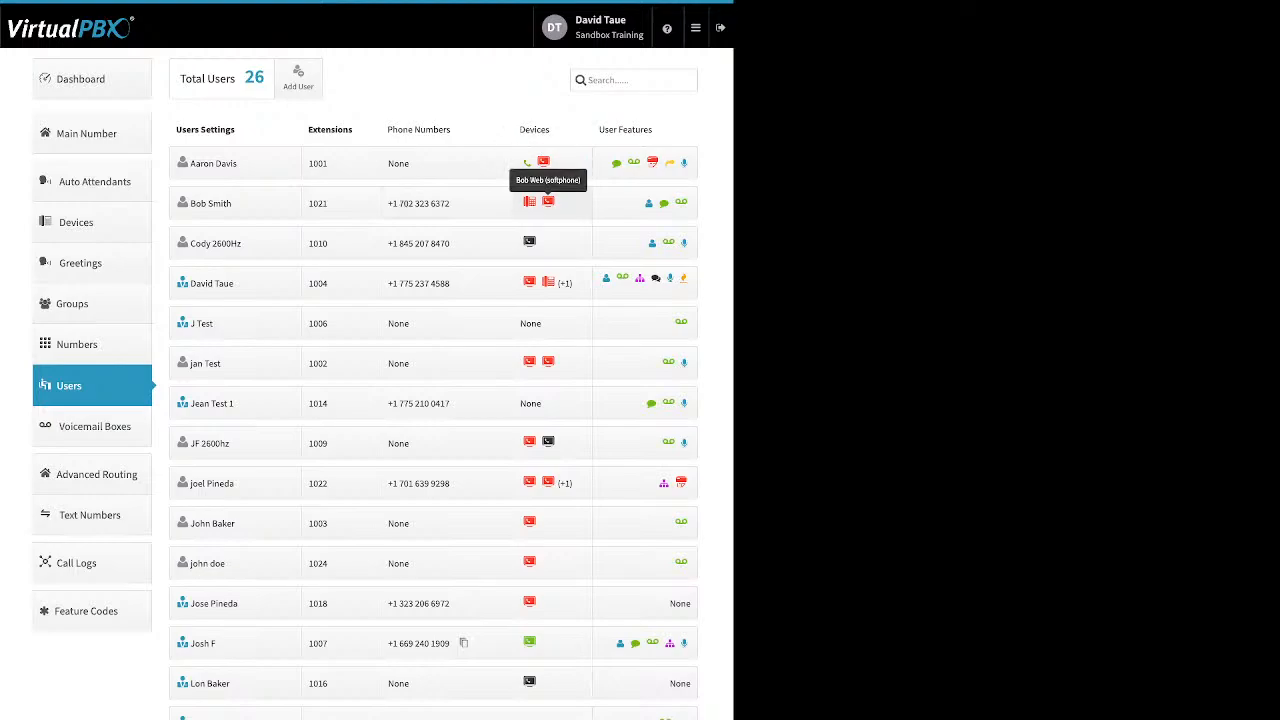
{"action": "left_click", "coordinate": [548, 201]}
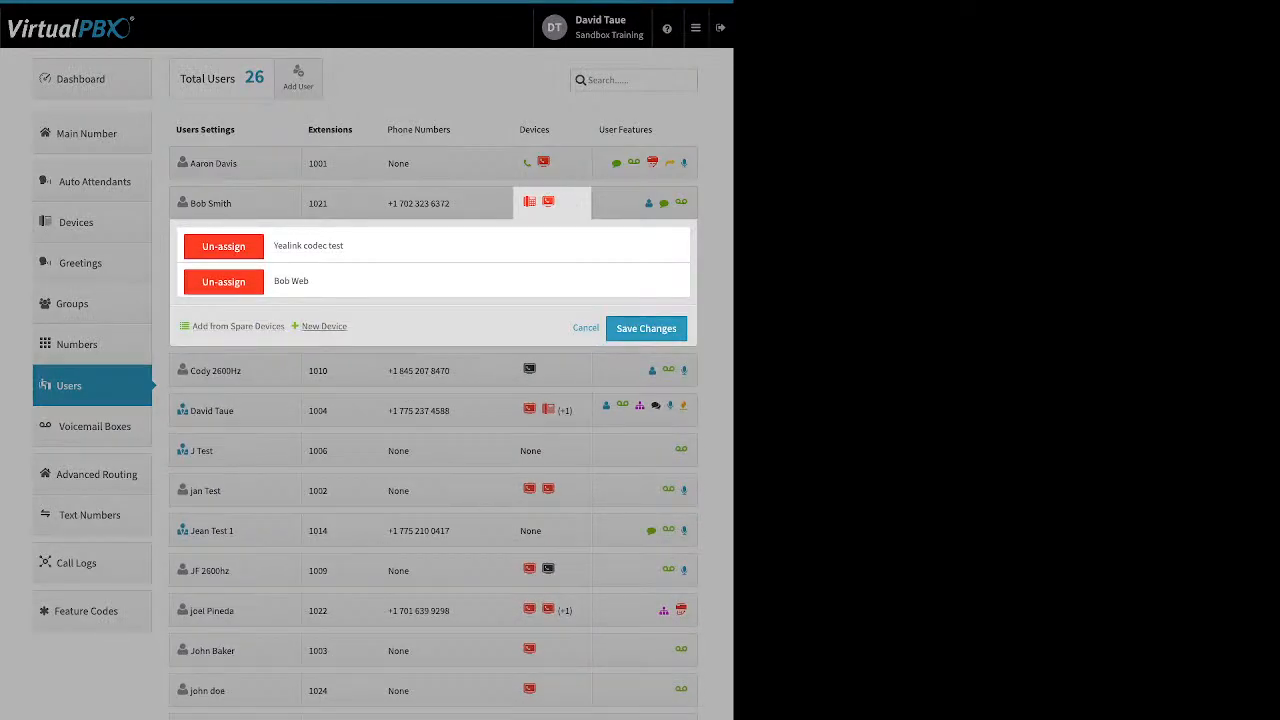
- Start a Soft Phone for extension 1021, try the VirtualPBX Application toggle, then cancel
{"action": "left_click", "coordinate": [324, 326]}
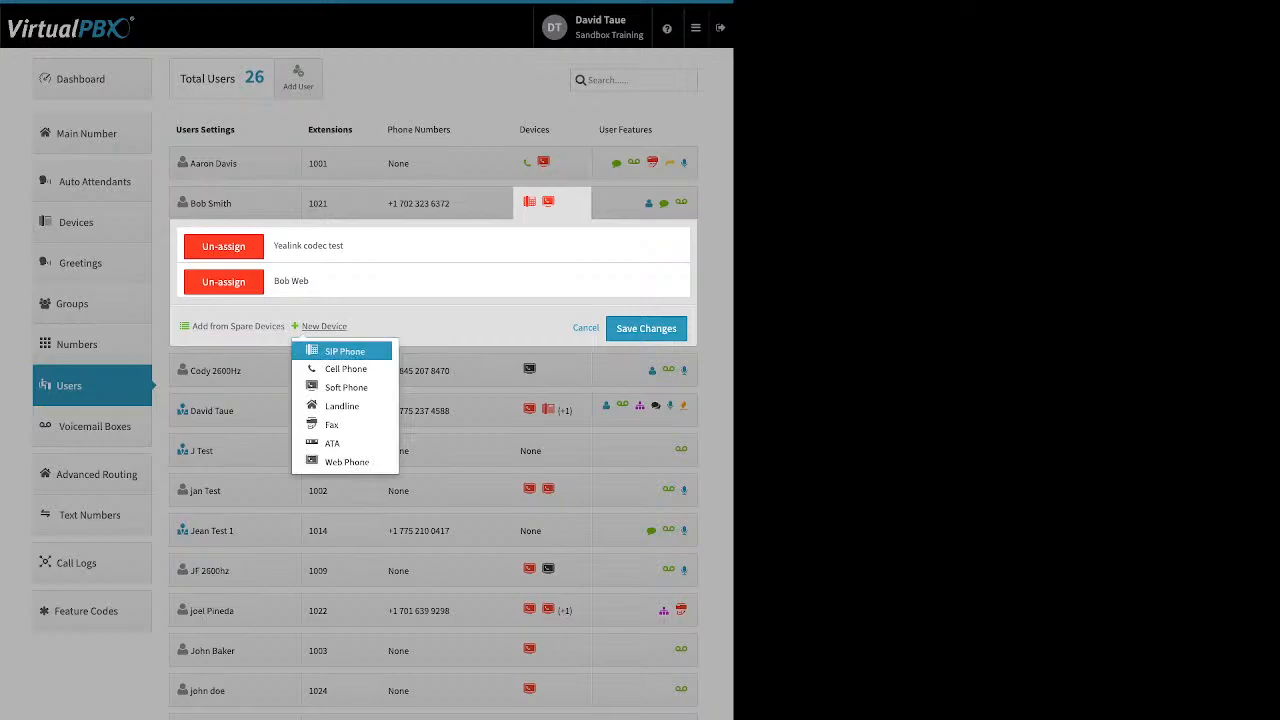
{"action": "left_click", "coordinate": [346, 387]}
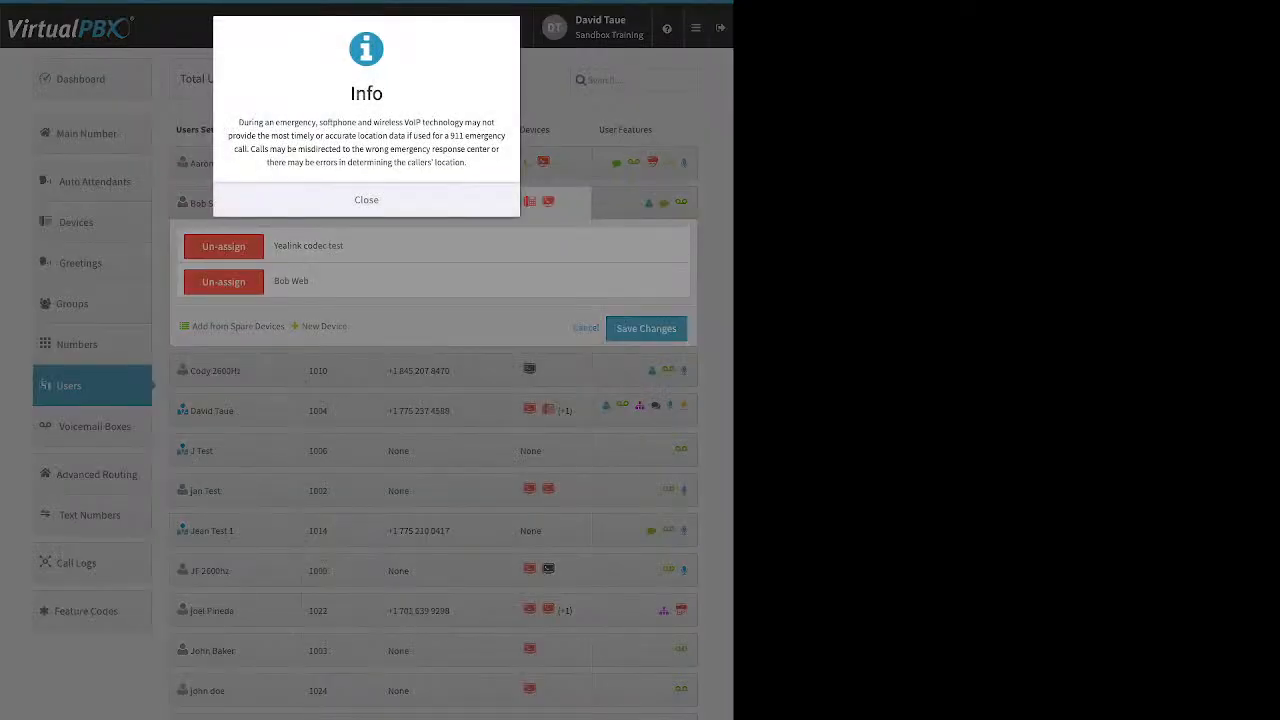
{"action": "left_click", "coordinate": [366, 200]}
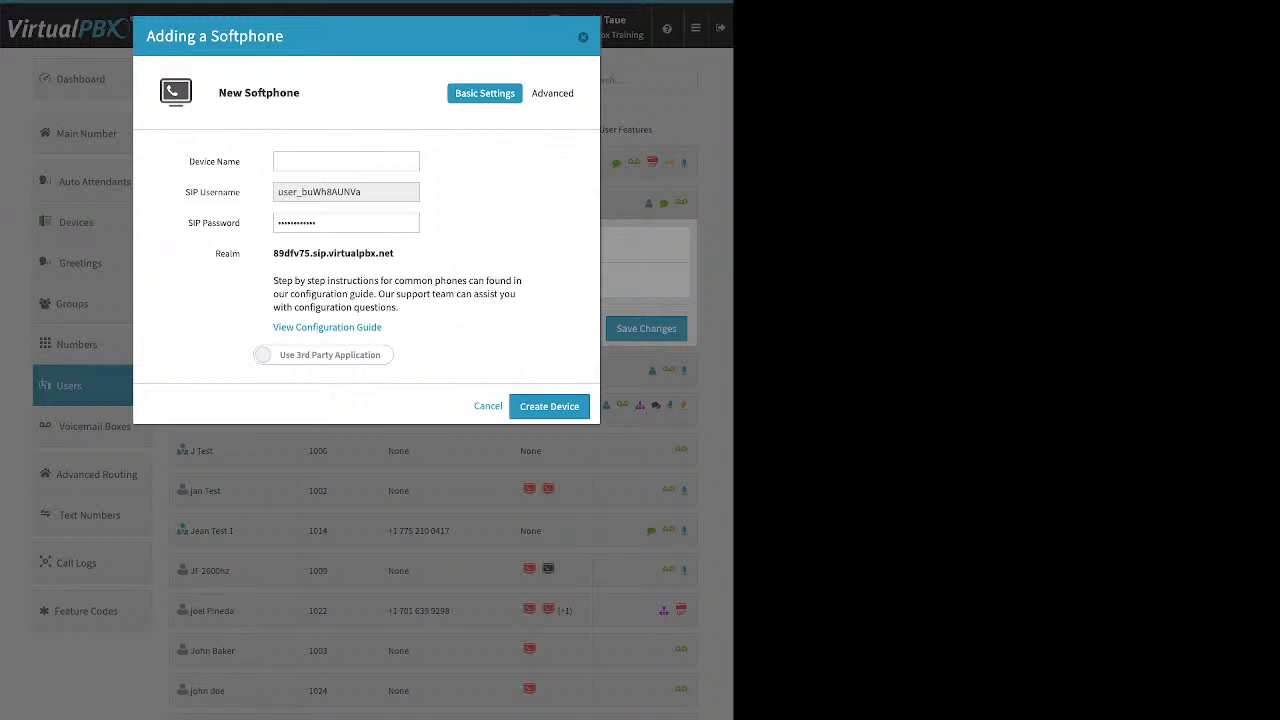
{"action": "left_click", "coordinate": [323, 355]}
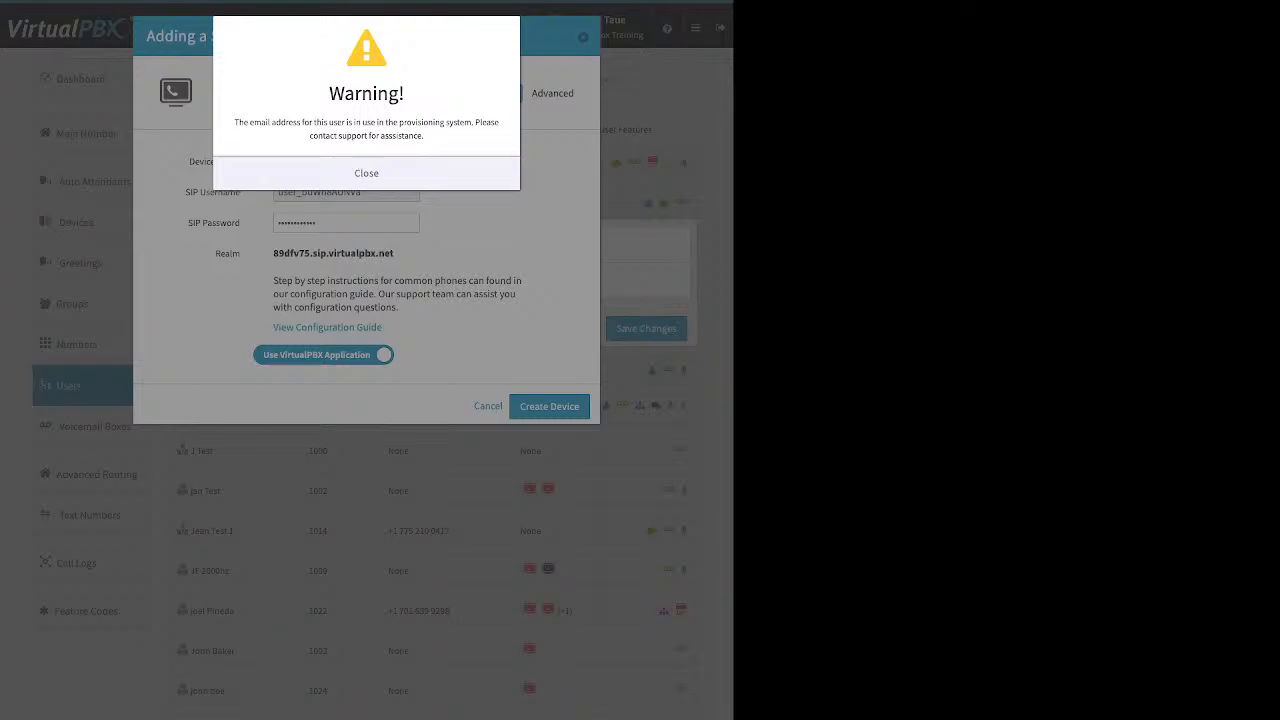
{"action": "left_click", "coordinate": [366, 173]}
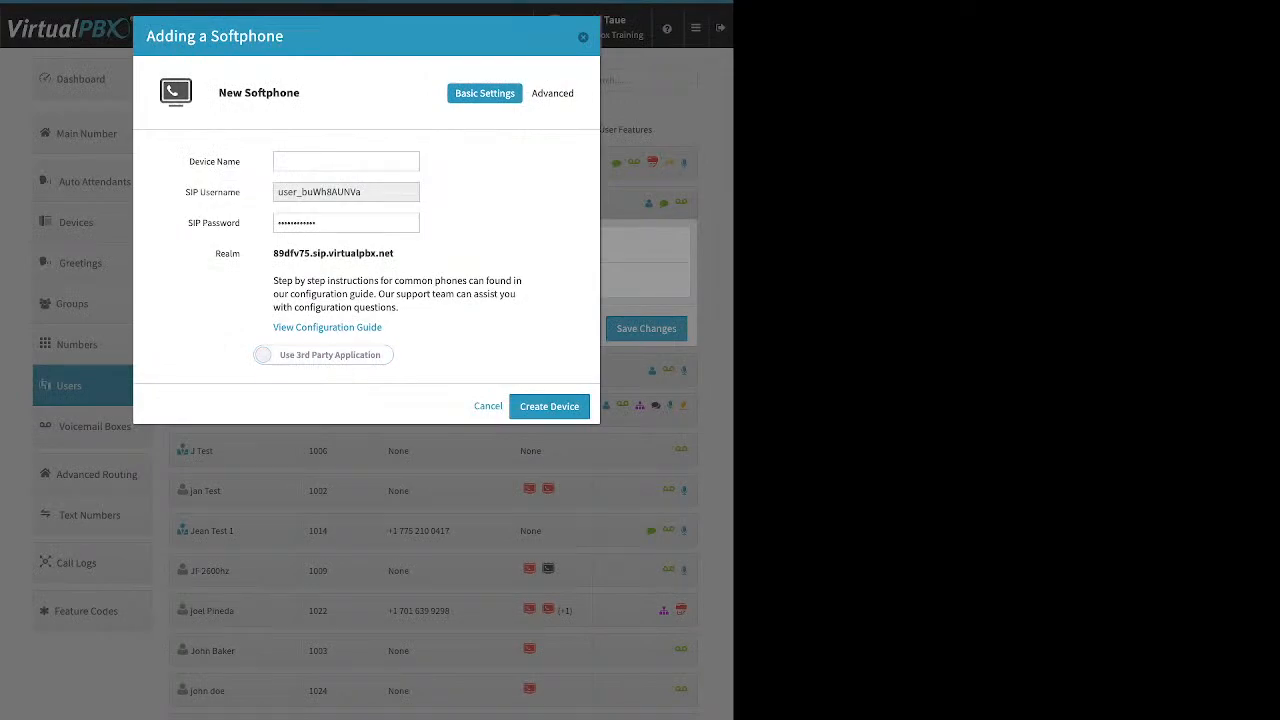
{"action": "key", "text": "Escape"}
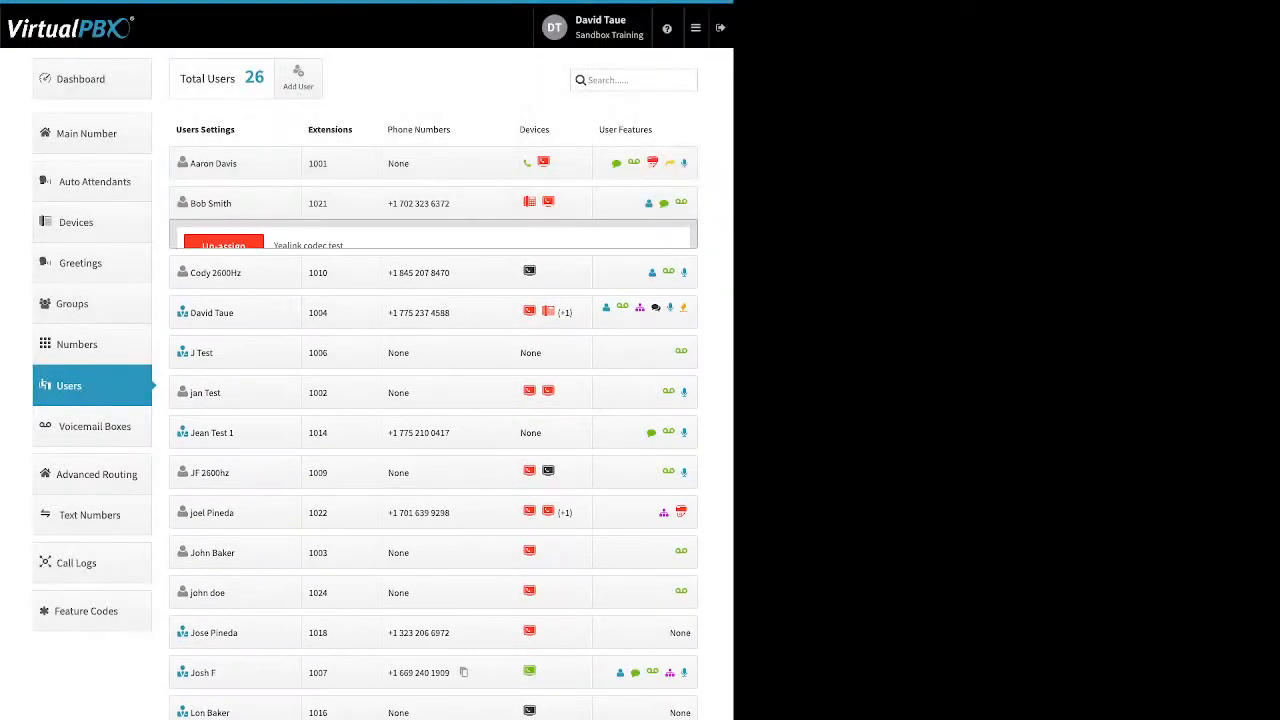
- Cancel a new Web Phone for extension 1010, then show extension 1001's User Features grid
{"action": "left_click", "coordinate": [551, 242]}
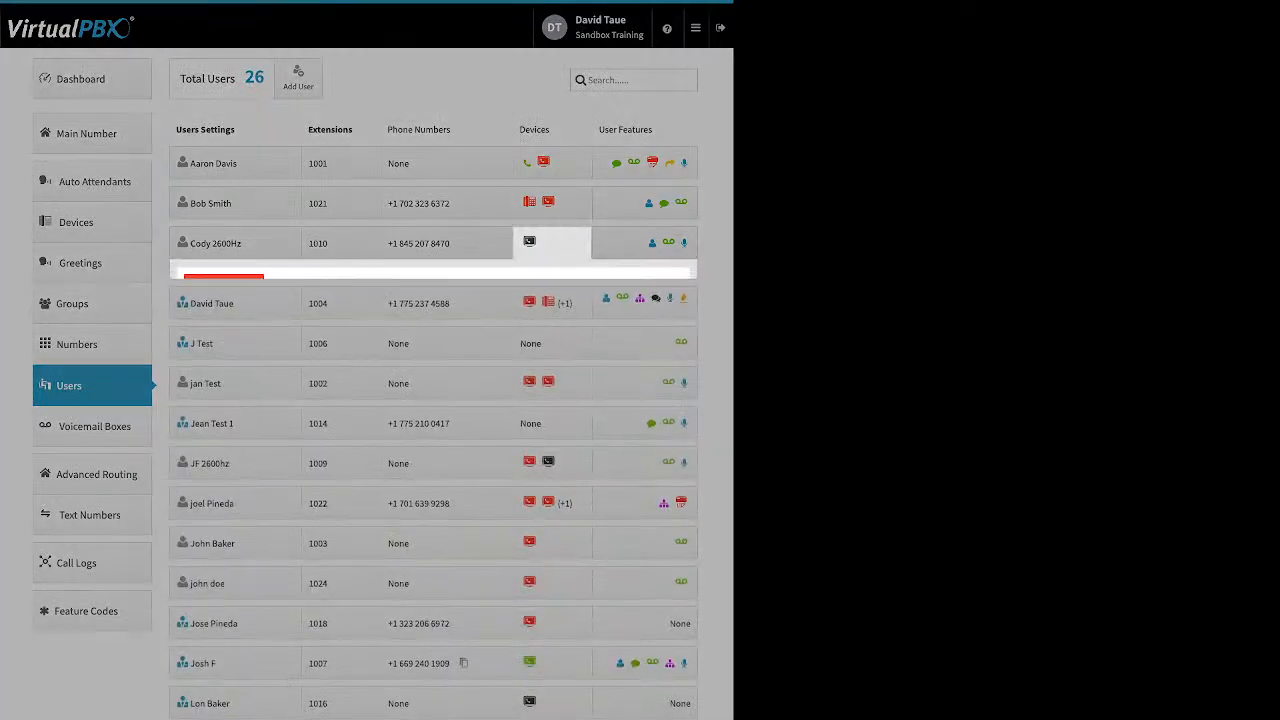
{"action": "left_click", "coordinate": [323, 330]}
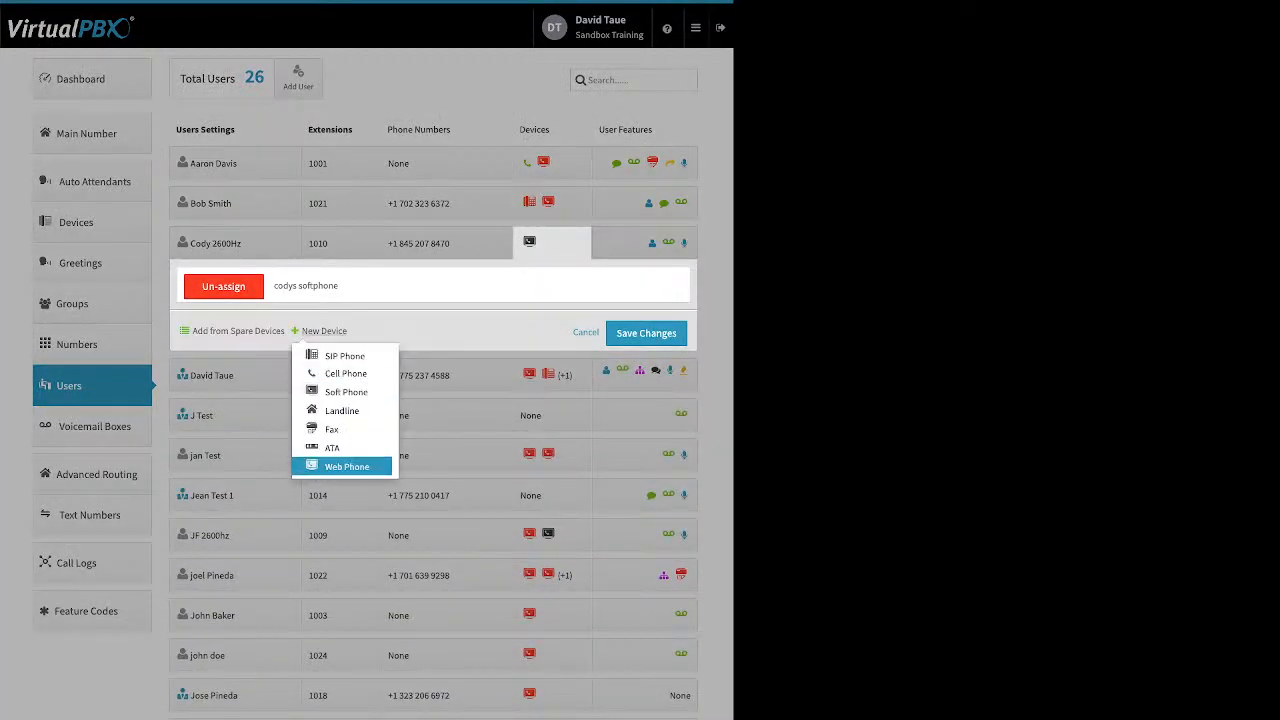
{"action": "left_click", "coordinate": [346, 466]}
{"action": "left_click", "coordinate": [366, 200]}
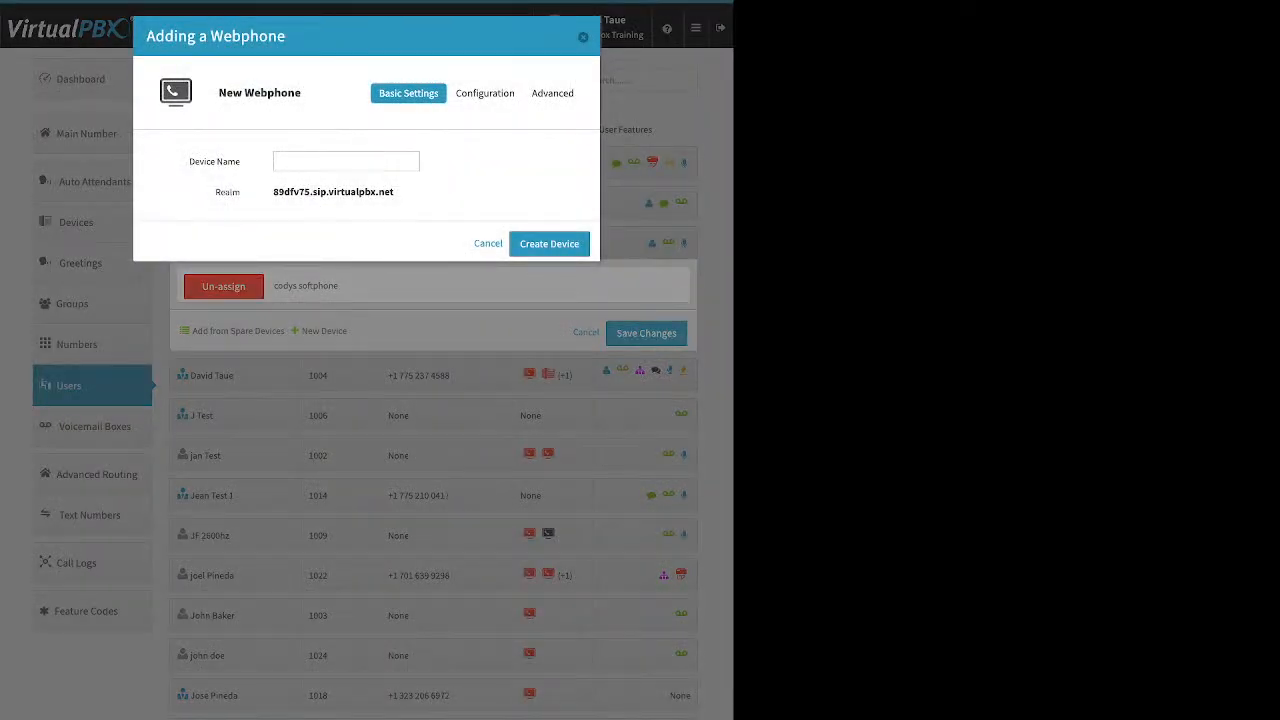
{"action": "key", "text": "Escape"}
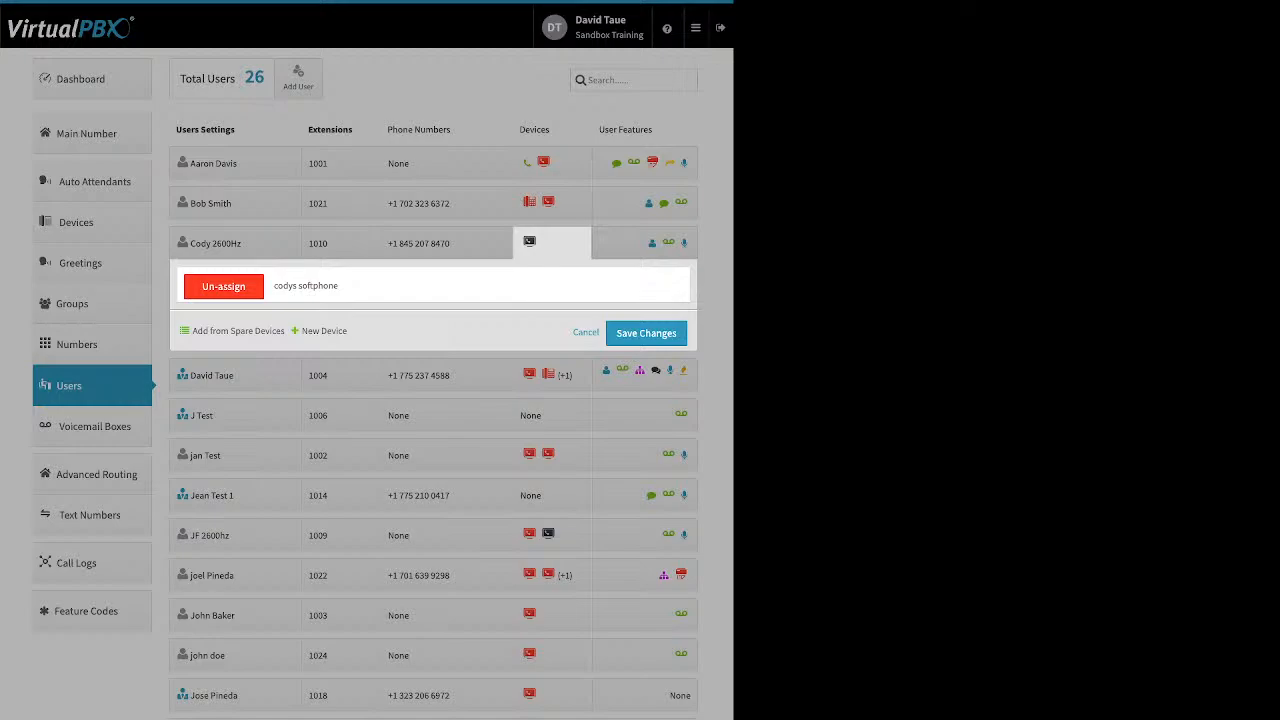
{"action": "left_click", "coordinate": [645, 163]}
{"action": "left_click", "coordinate": [645, 163]}
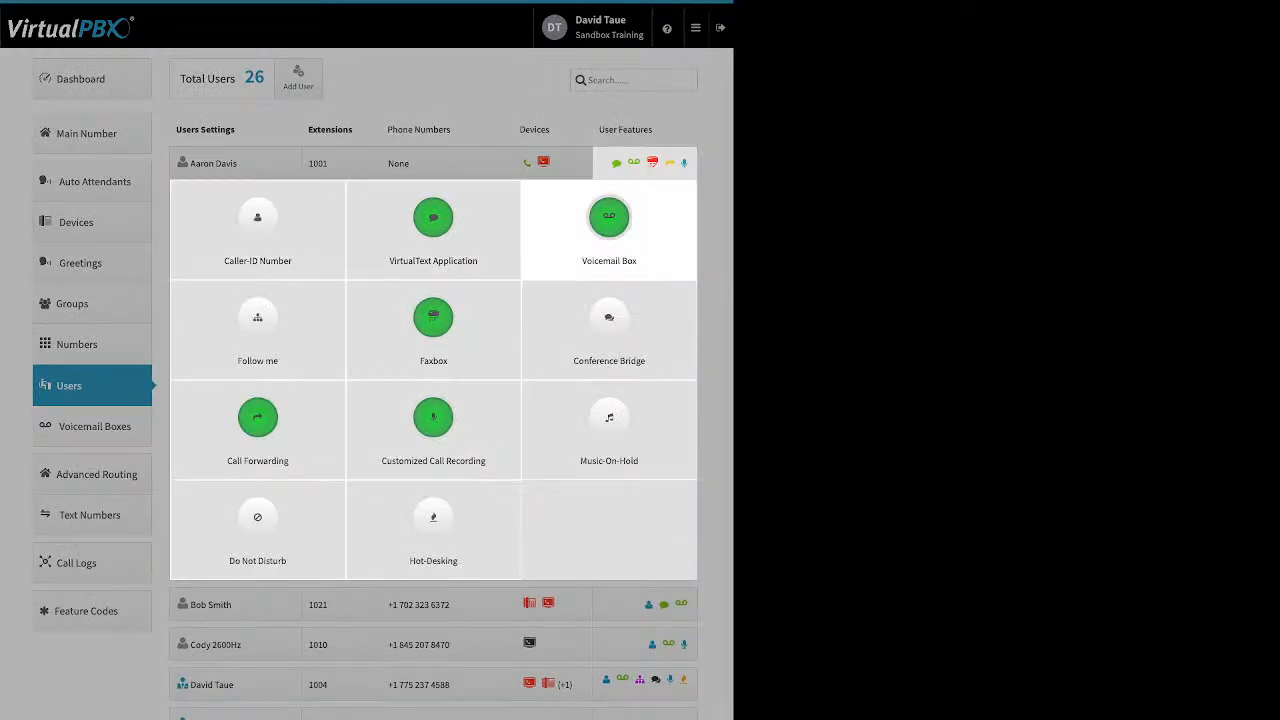
- Switch to extension 1021's User Features and review its Caller-ID Number display setting
{"action": "left_click", "coordinate": [645, 163]}
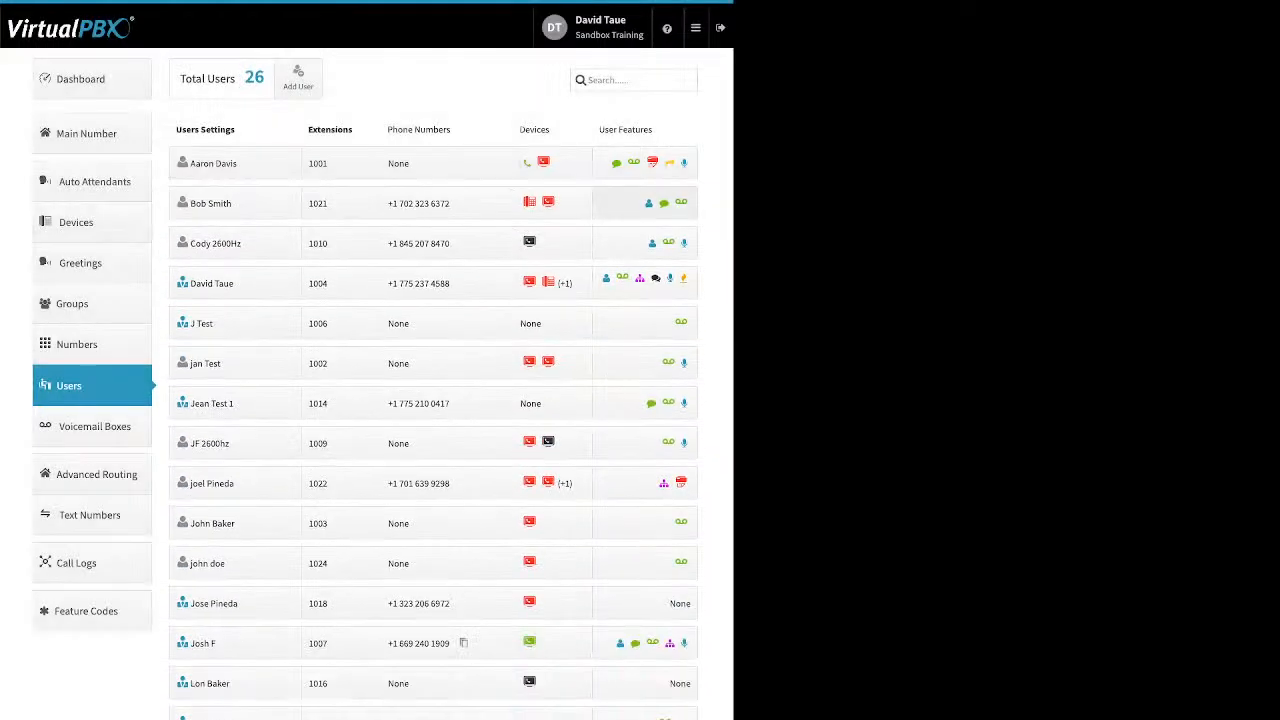
{"action": "left_click", "coordinate": [645, 203]}
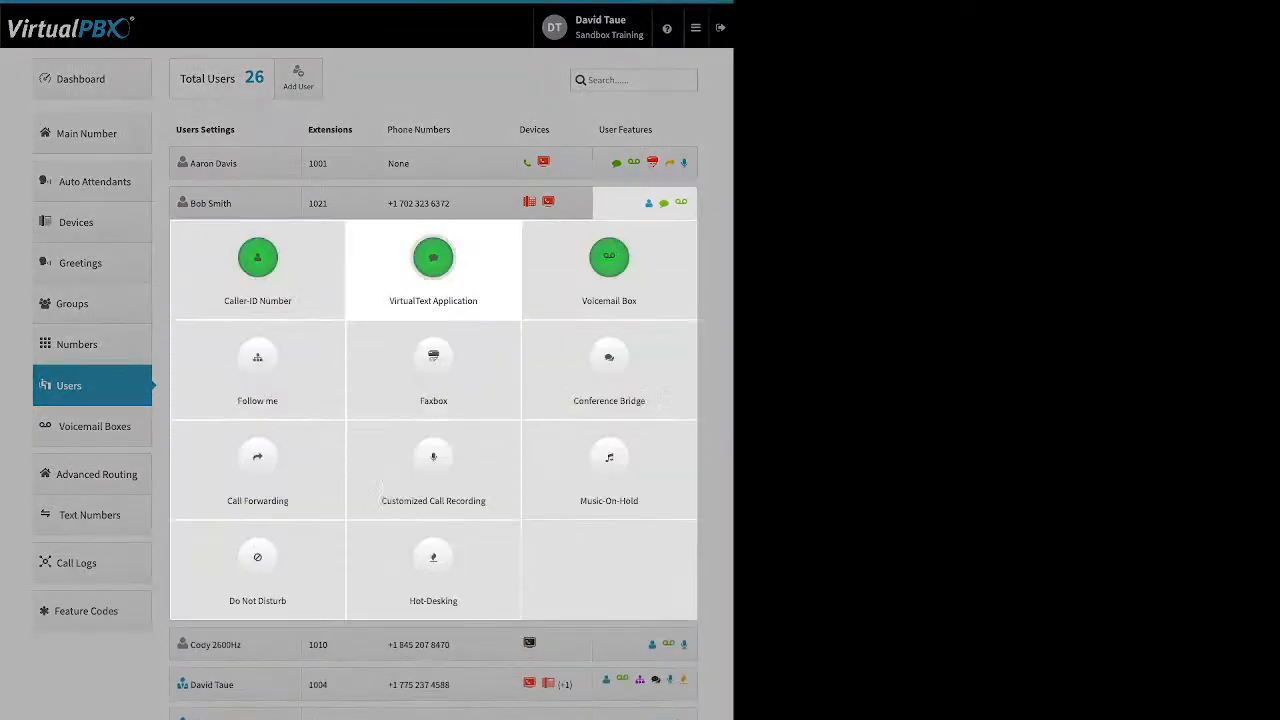
{"action": "left_click", "coordinate": [257, 258]}
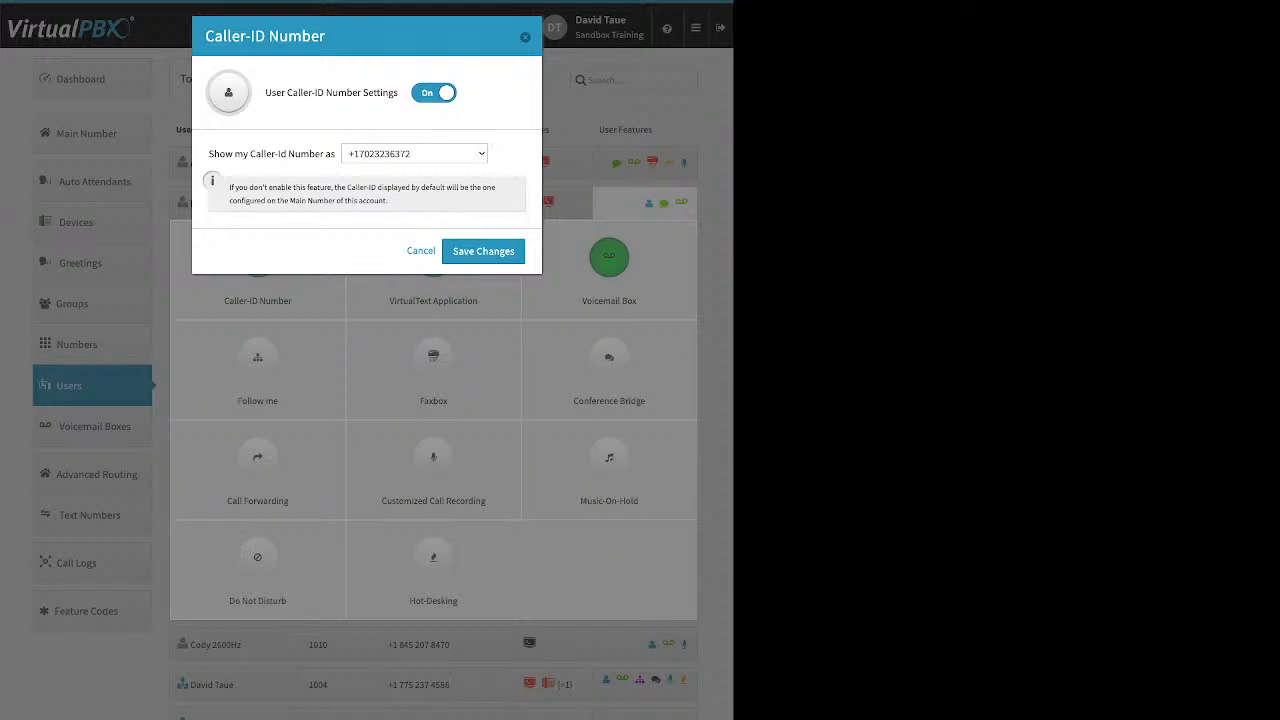
{"action": "left_click_drag", "start_coordinate": [209, 153], "coordinate": [320, 153]}
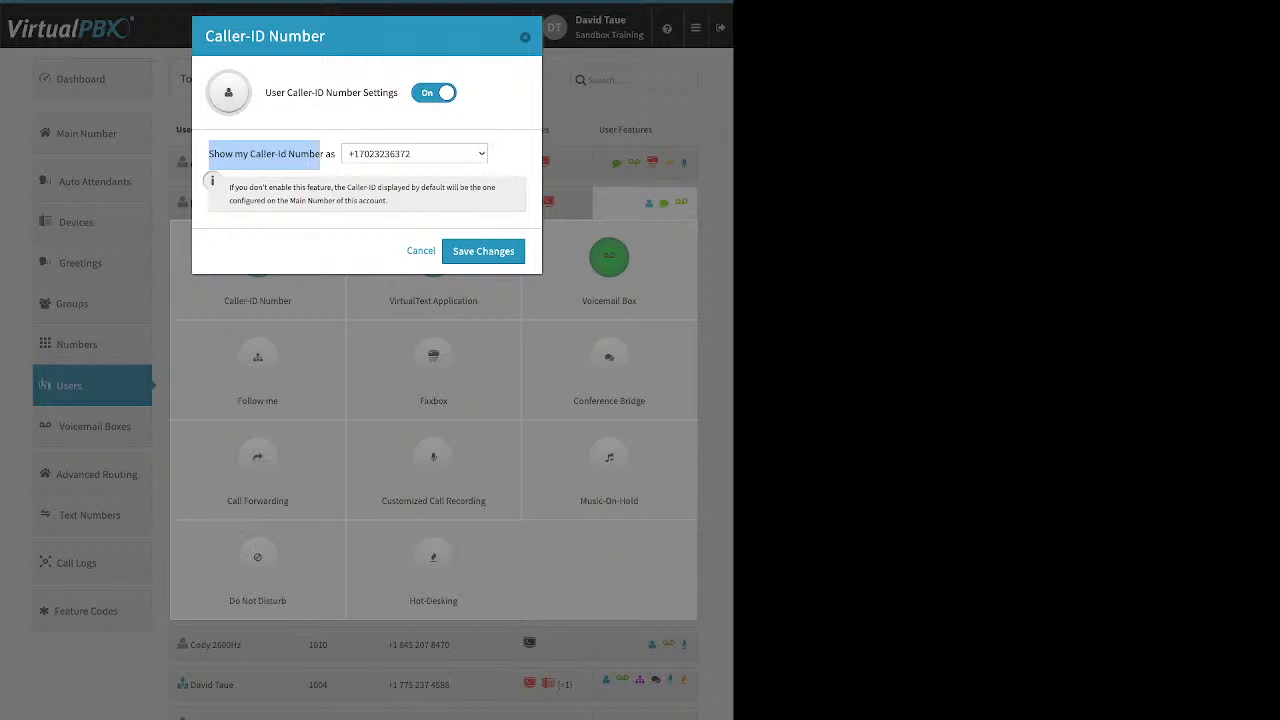
{"action": "key", "text": "Escape"}
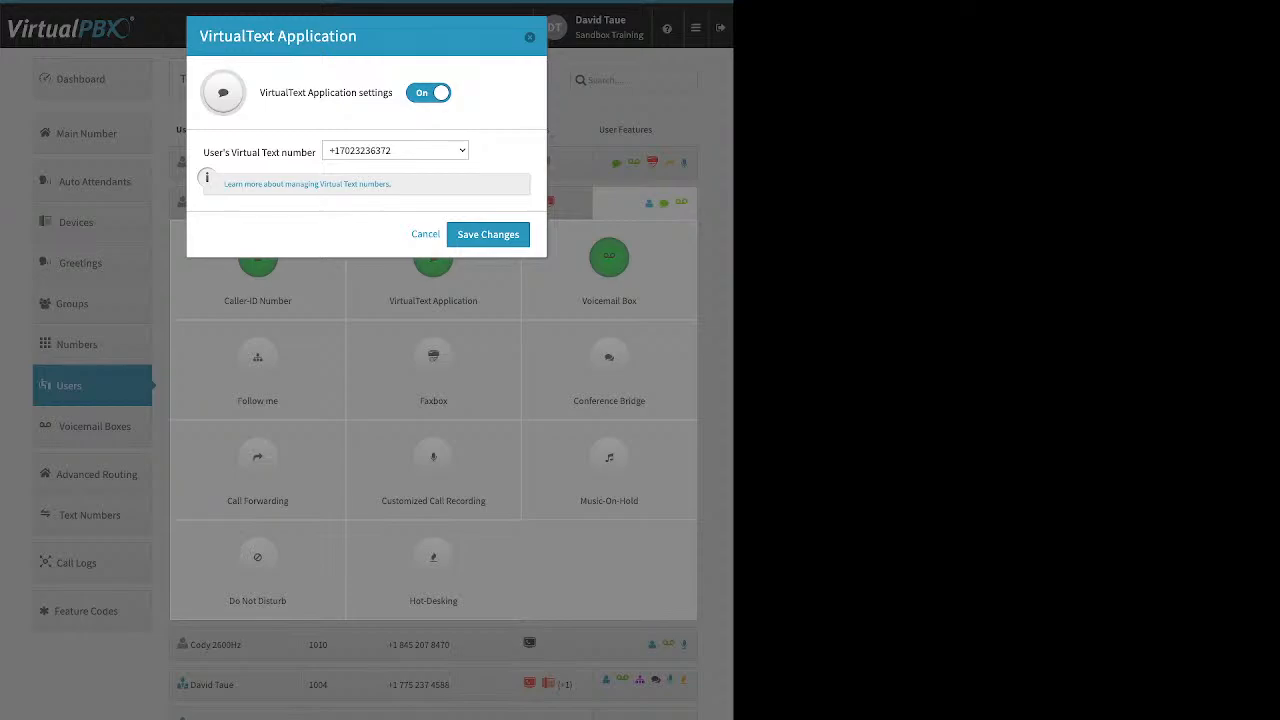
- Close the VirtualText Application settings with Escape
{"action": "key", "text": "Escape"}
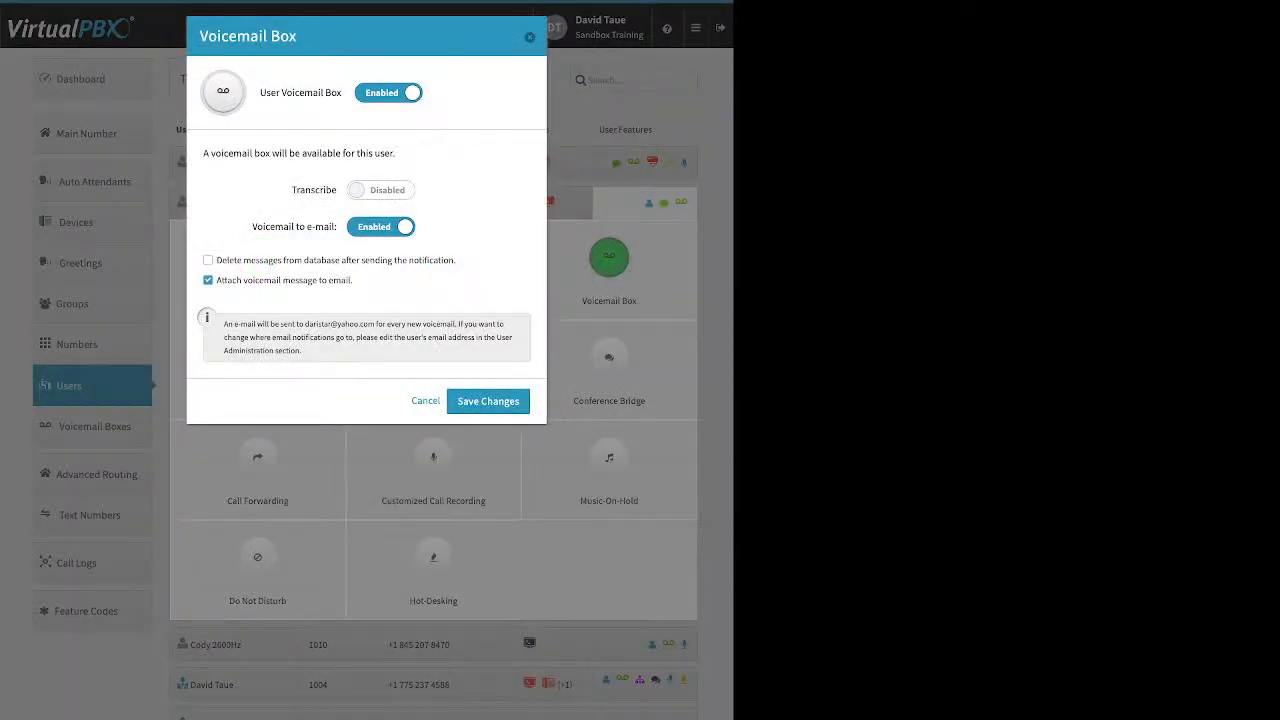
- Tick 'Delete messages from database after sending the notification' in extension 1021's Voicemail Box
{"action": "left_click_drag", "start_coordinate": [292, 190], "coordinate": [337, 190]}
{"action": "left_click", "coordinate": [208, 260]}
{"action": "left_click_drag", "start_coordinate": [456, 260], "coordinate": [243, 260]}
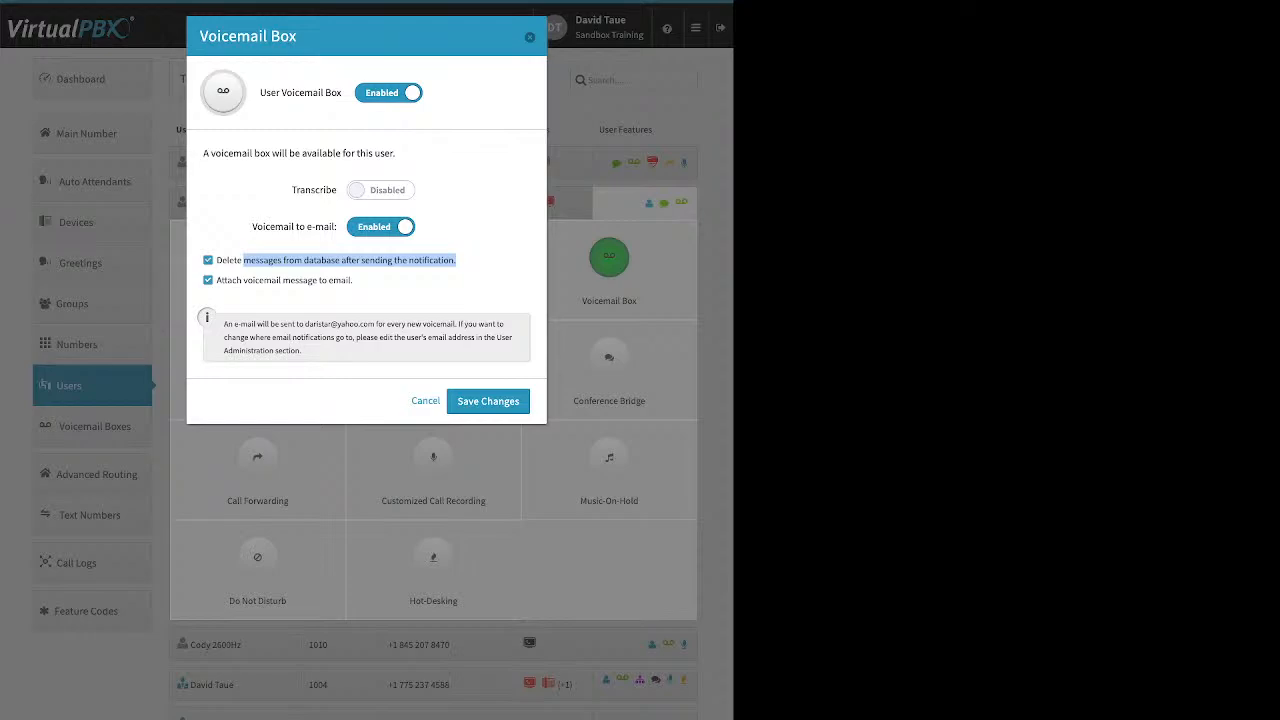
- Untick the delete-after-notification option and close the Voicemail Box dialog without saving
{"action": "left_click", "coordinate": [208, 260]}
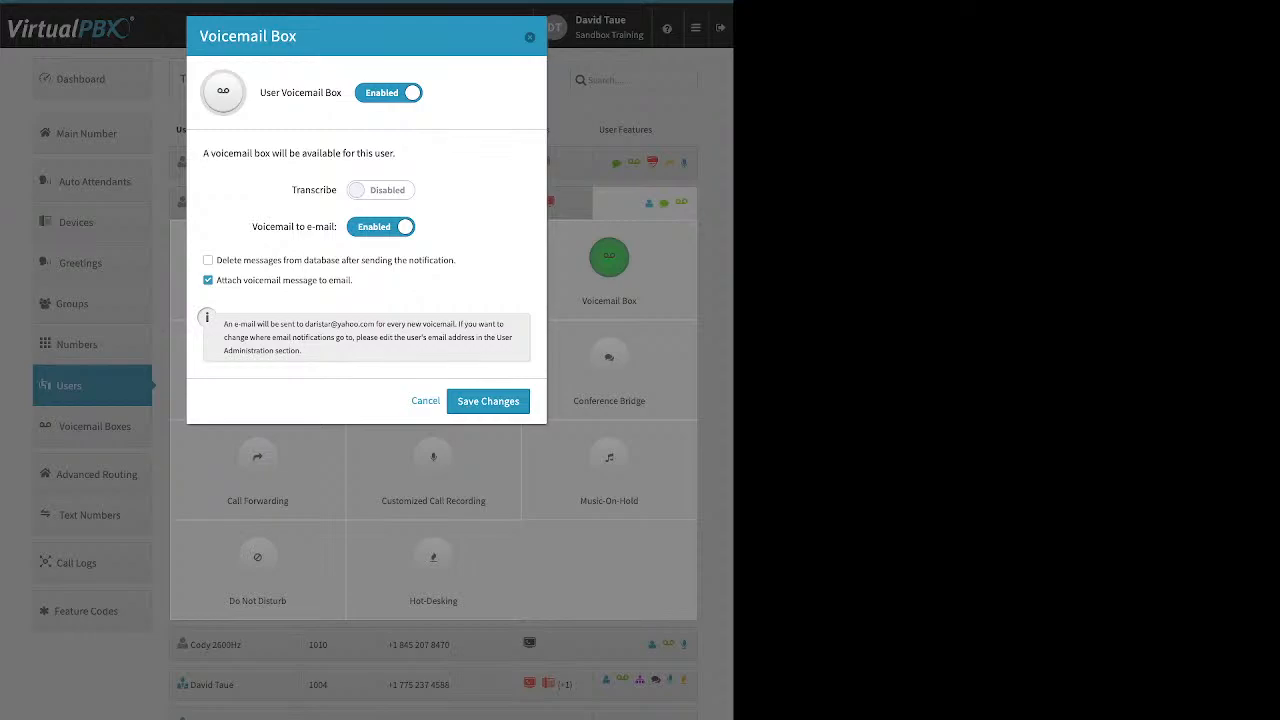
{"action": "left_click", "coordinate": [530, 37]}
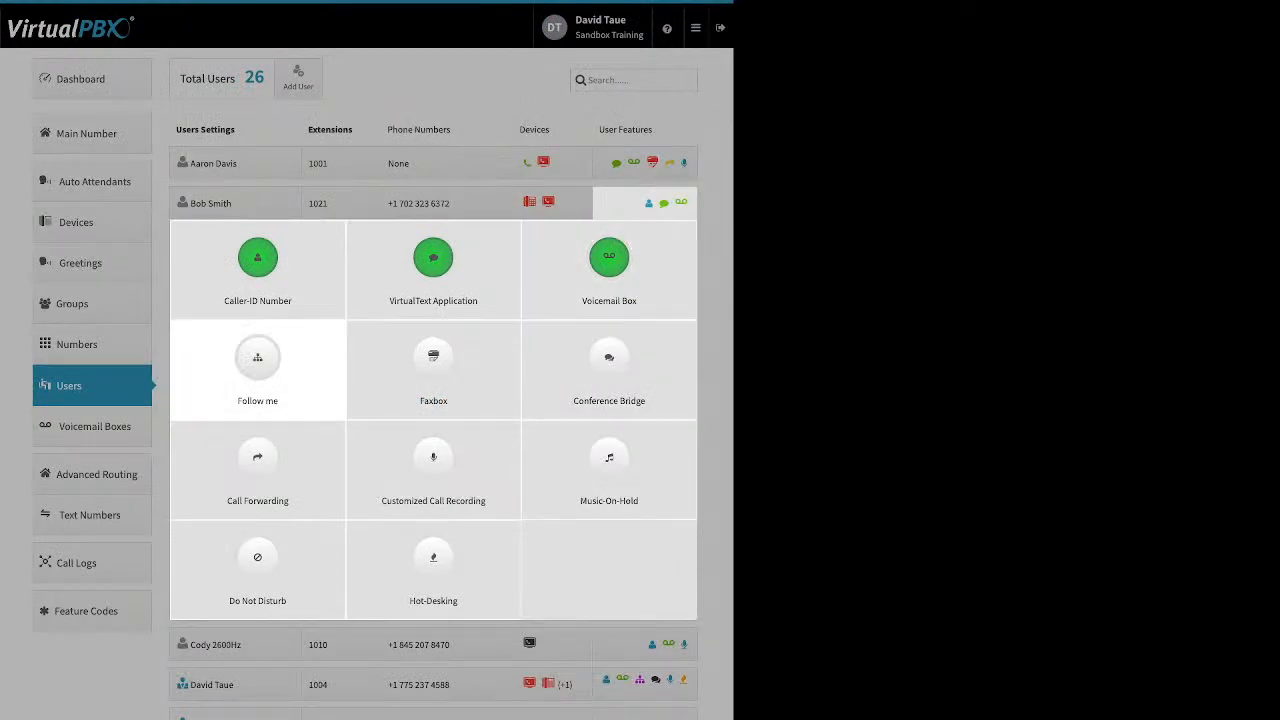
- Enable Follow me so the web phone rings 0–60 seconds, then the Yealink 60–120 seconds, and save
{"action": "left_click", "coordinate": [257, 360]}
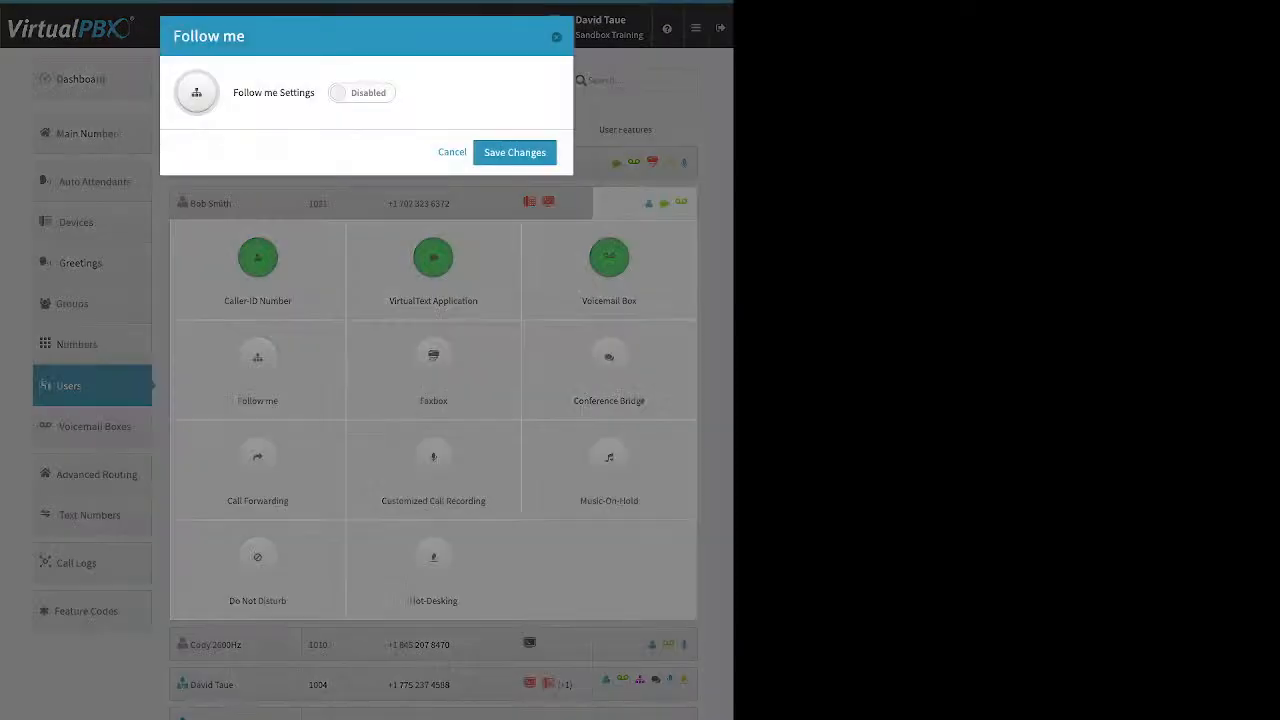
{"action": "left_click", "coordinate": [361, 92]}
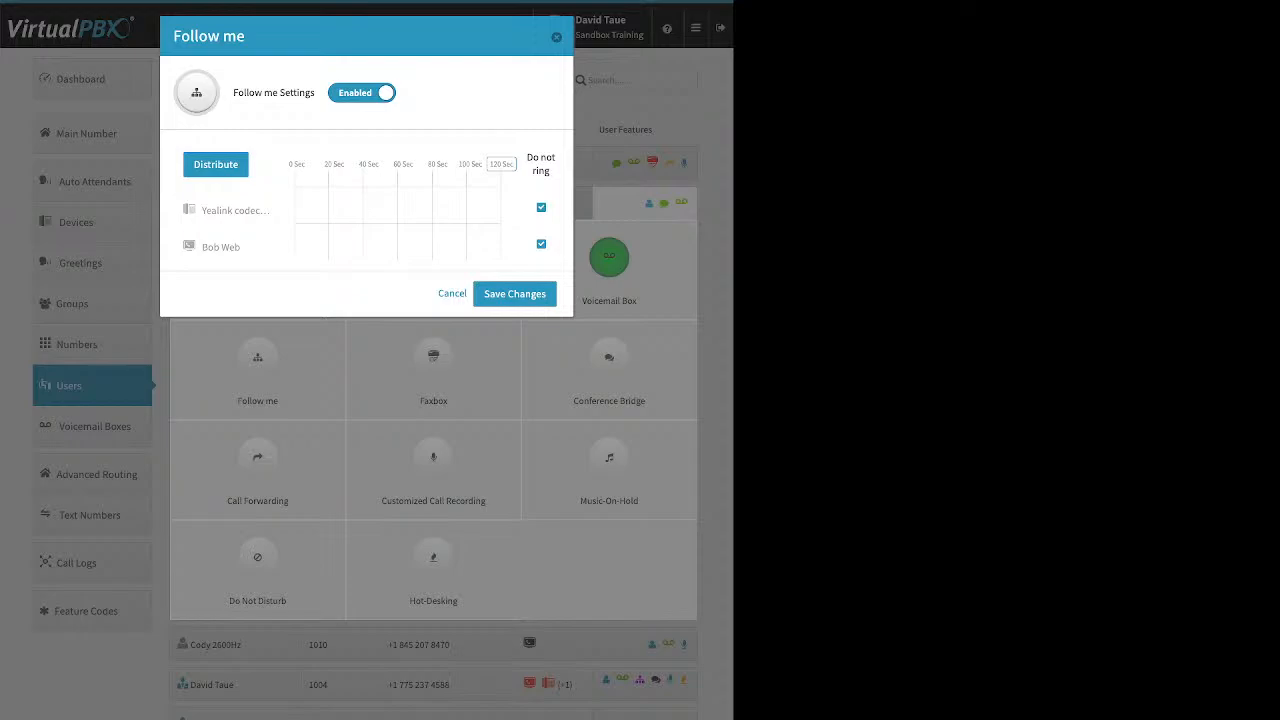
{"action": "left_click", "coordinate": [541, 208]}
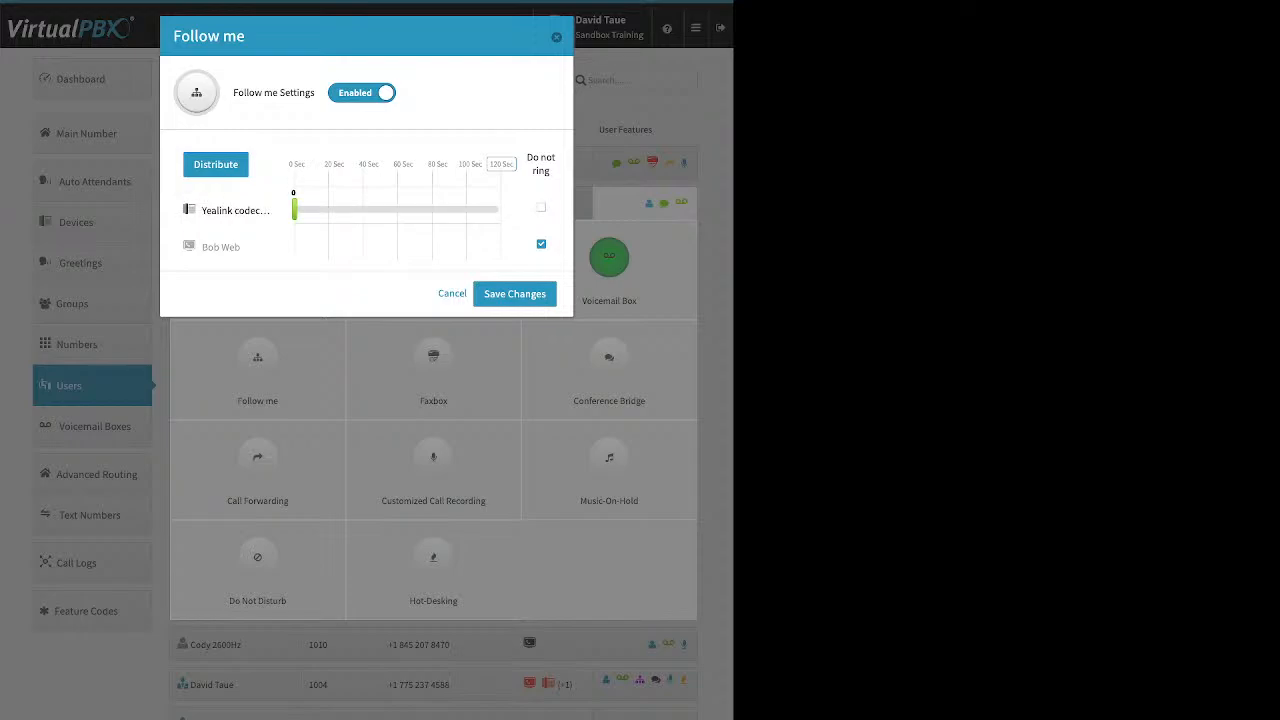
{"action": "left_click", "coordinate": [541, 244]}
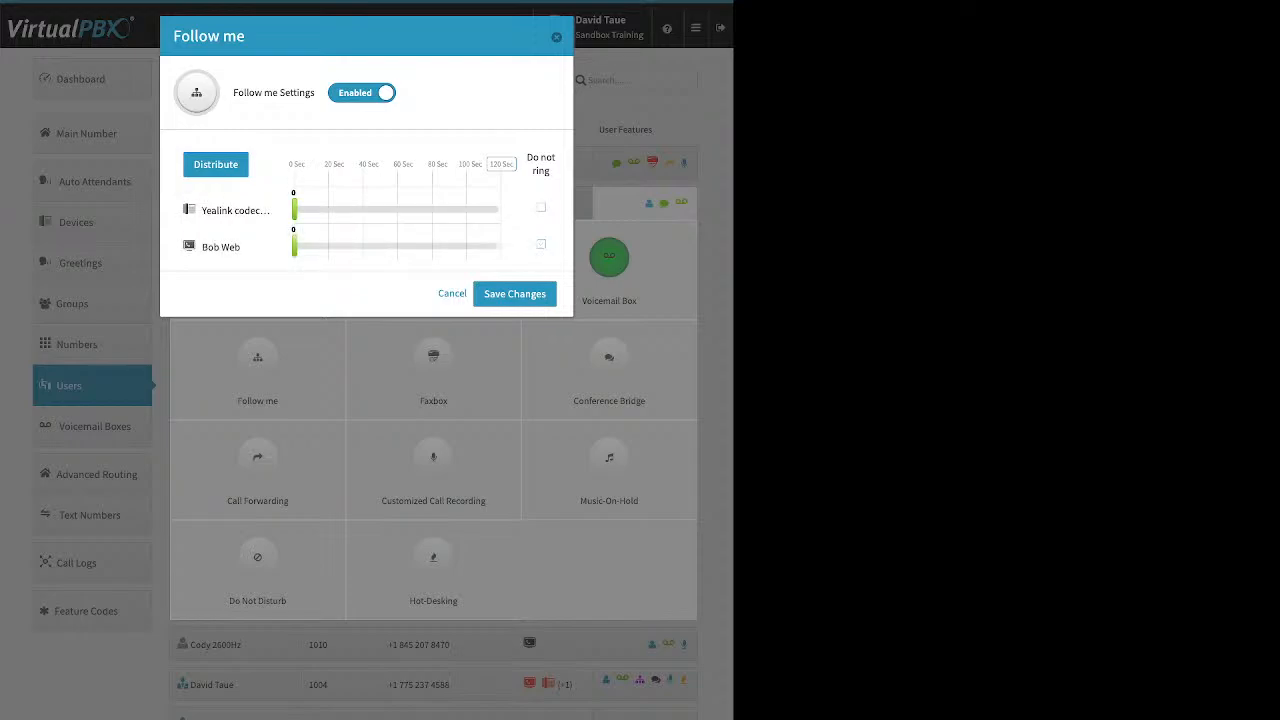
{"action": "left_click_drag", "start_coordinate": [295, 246], "coordinate": [387, 246]}
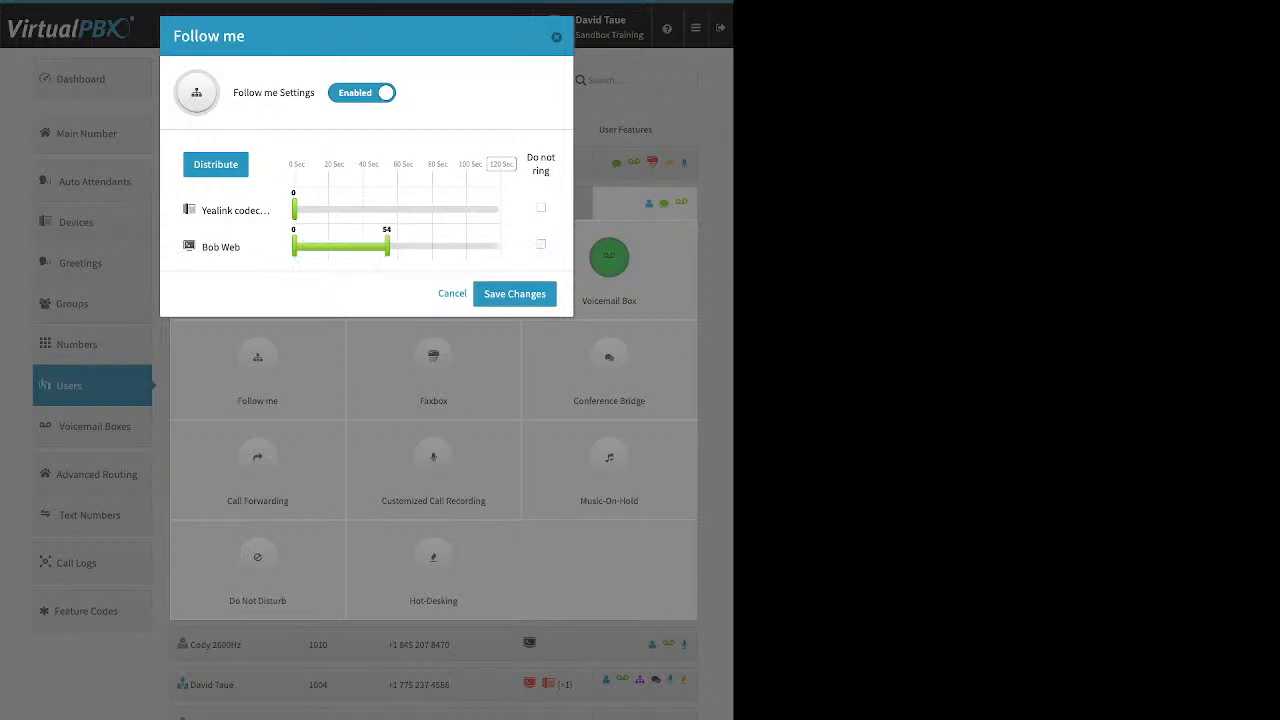
{"action": "left_click_drag", "start_coordinate": [295, 209], "coordinate": [394, 209]}
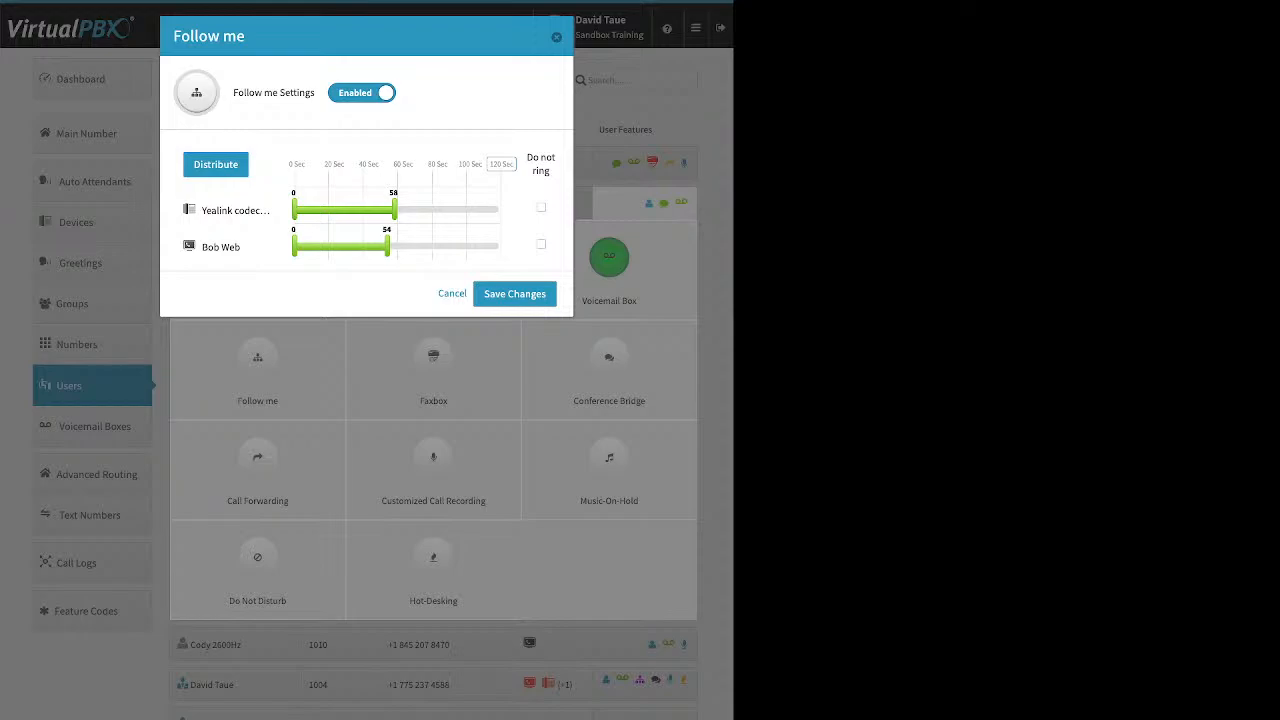
{"action": "left_click", "coordinate": [501, 164]}
{"action": "left_click", "coordinate": [216, 165]}
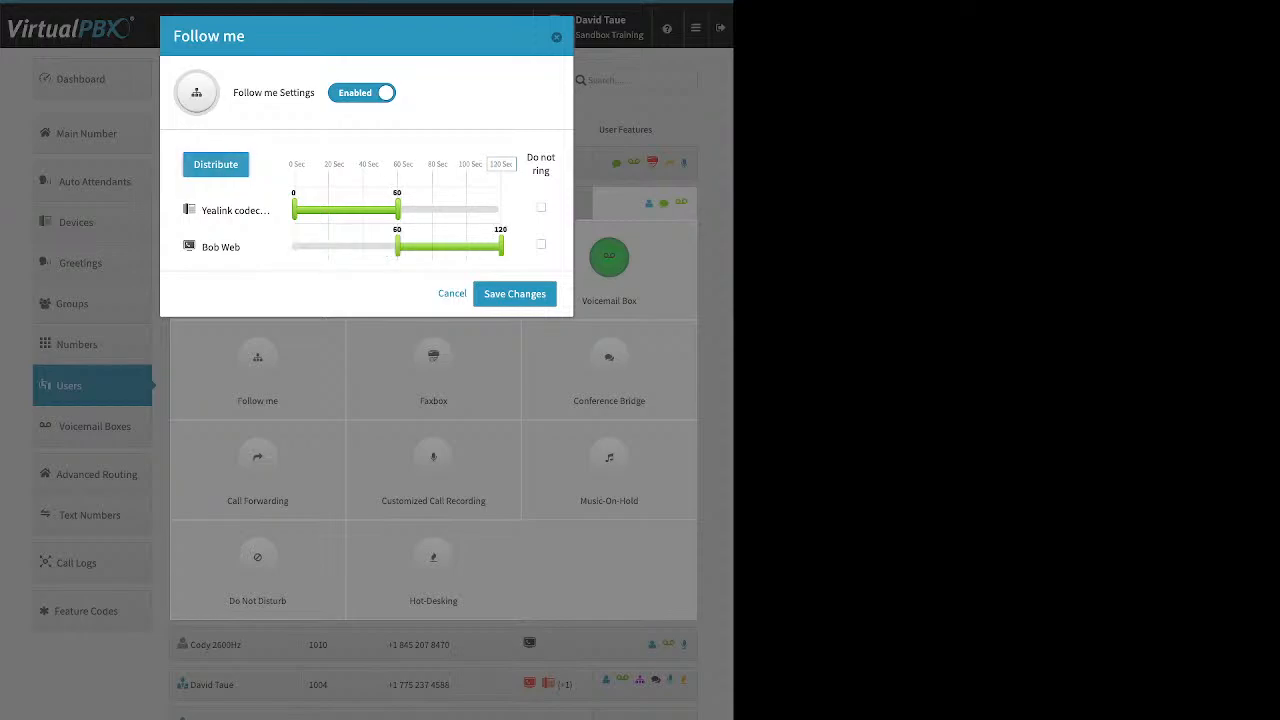
{"action": "left_click_drag", "start_coordinate": [220, 247], "coordinate": [220, 208]}
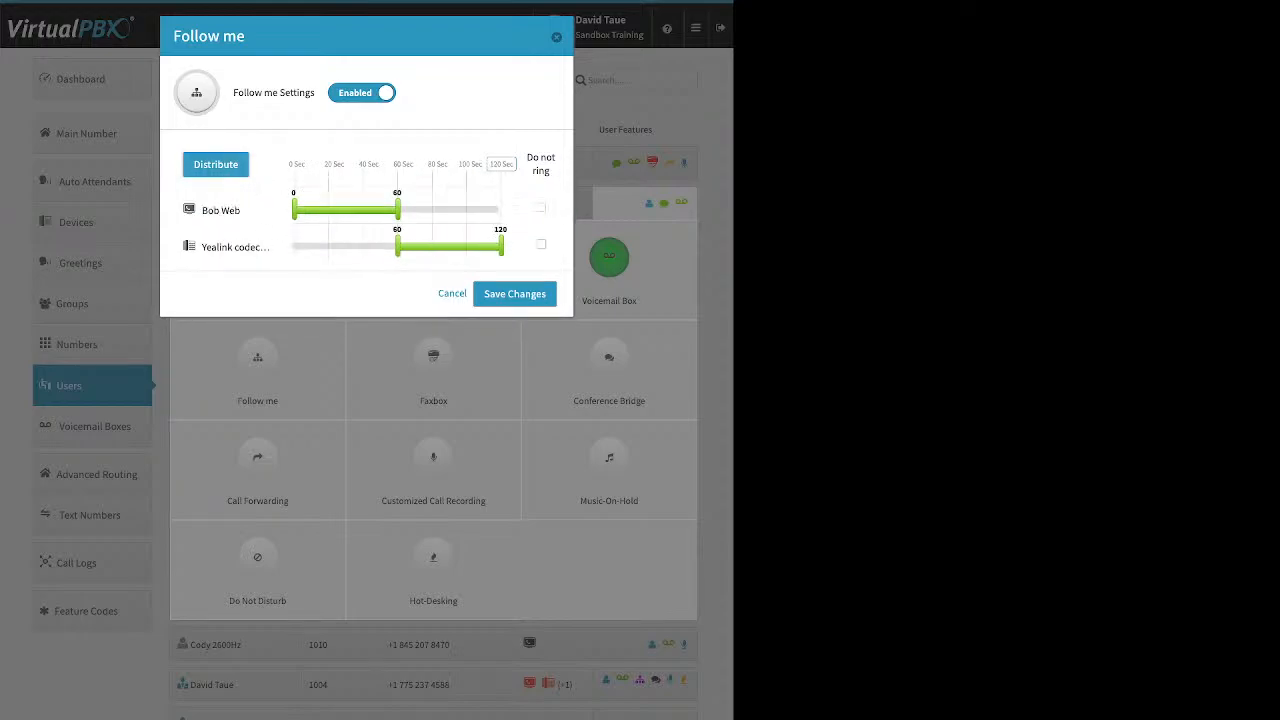
{"action": "left_click", "coordinate": [514, 293]}
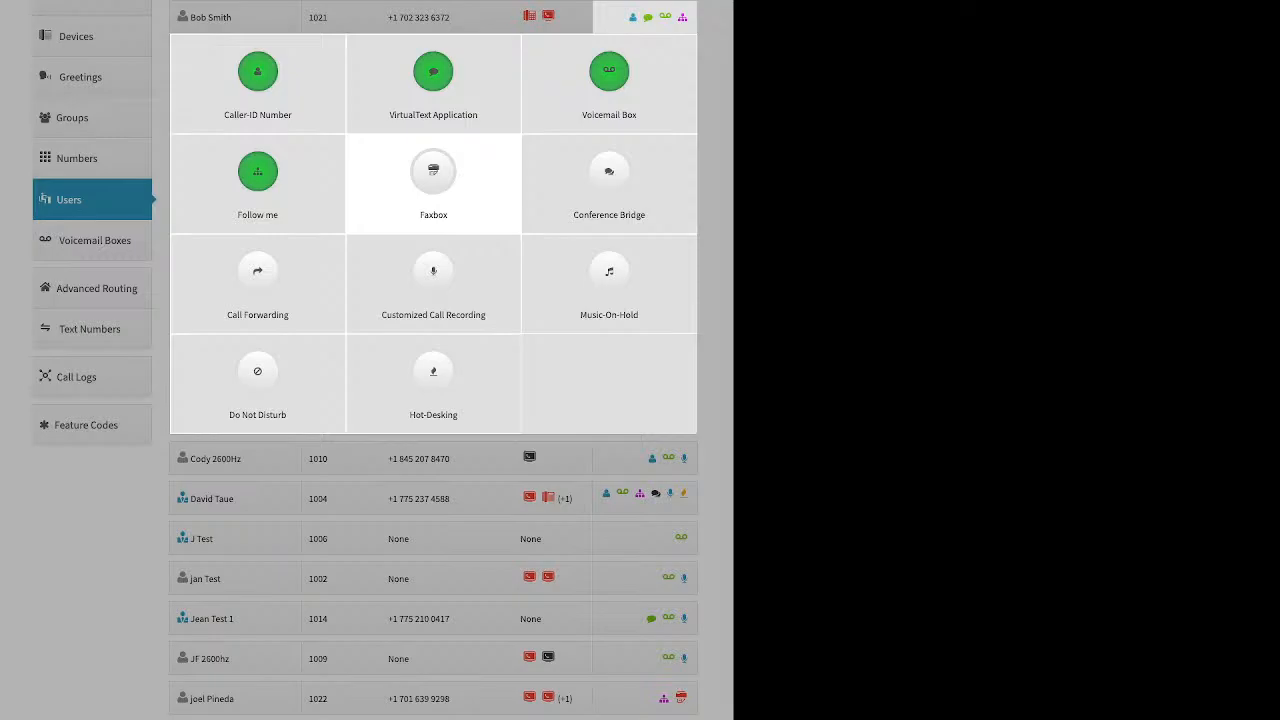
{"action": "left_click", "coordinate": [433, 180]}
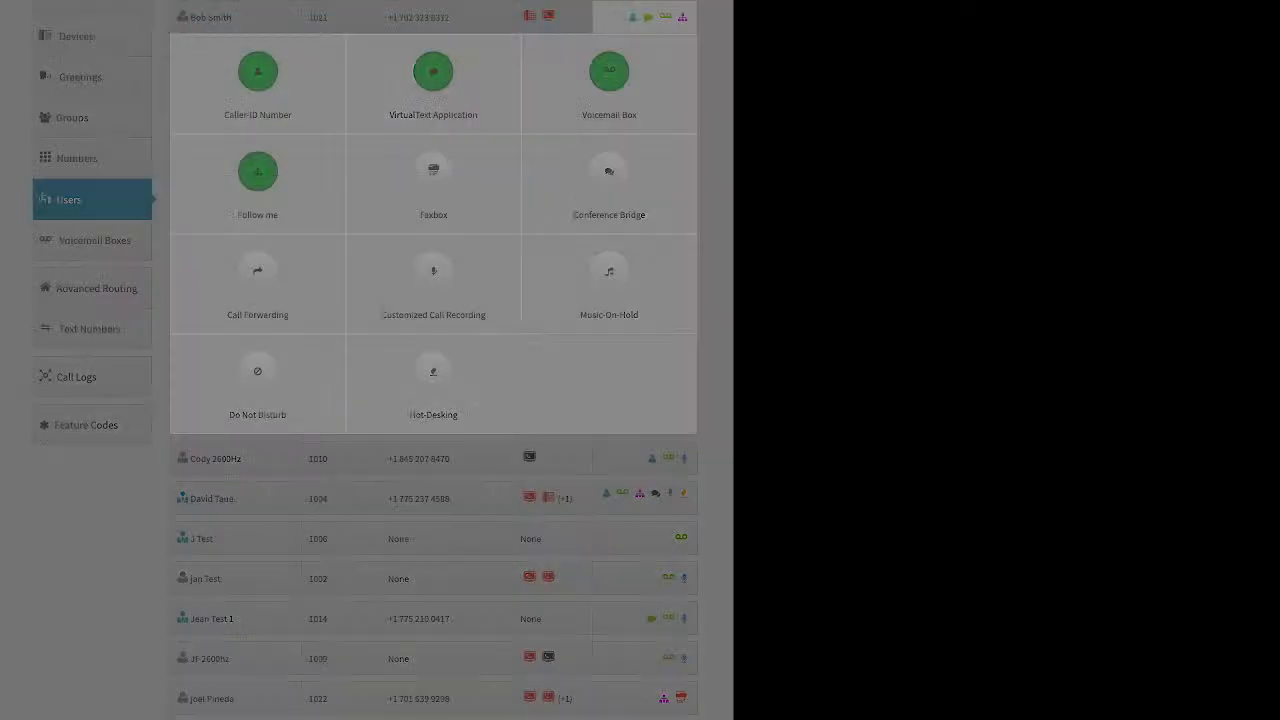
{"action": "left_click", "coordinate": [337, 92]}
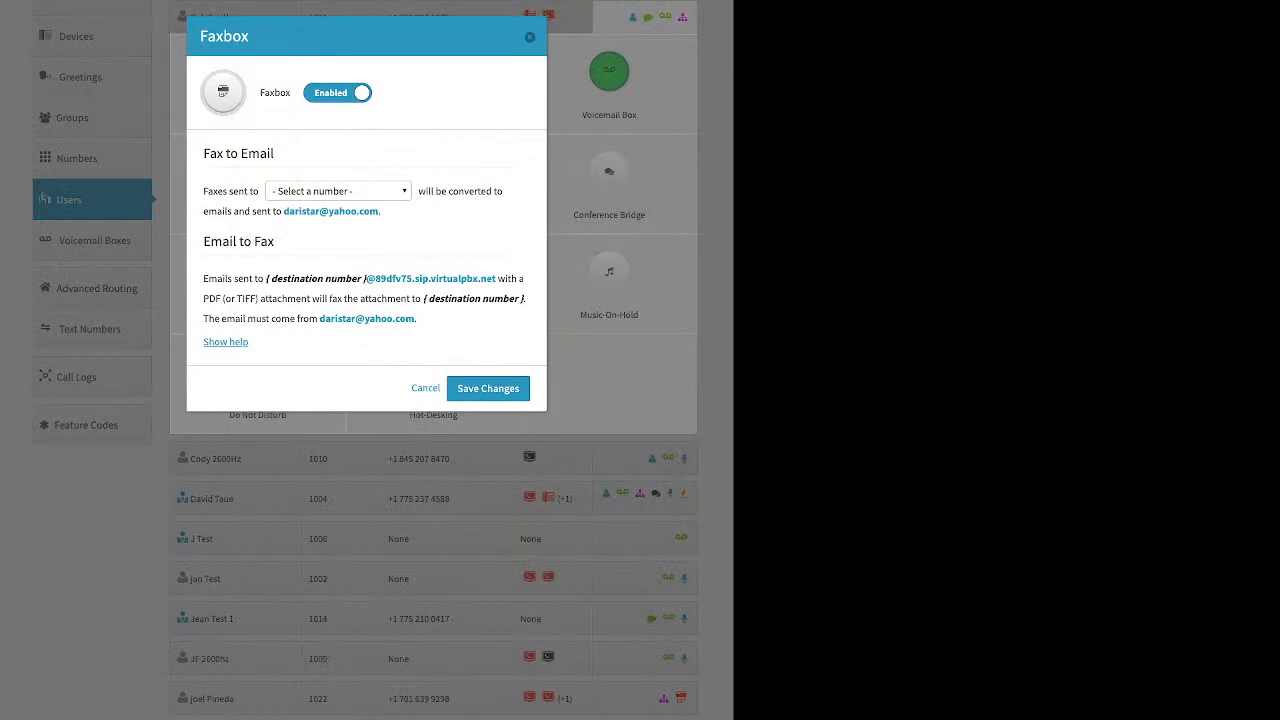
{"action": "left_click", "coordinate": [338, 191]}
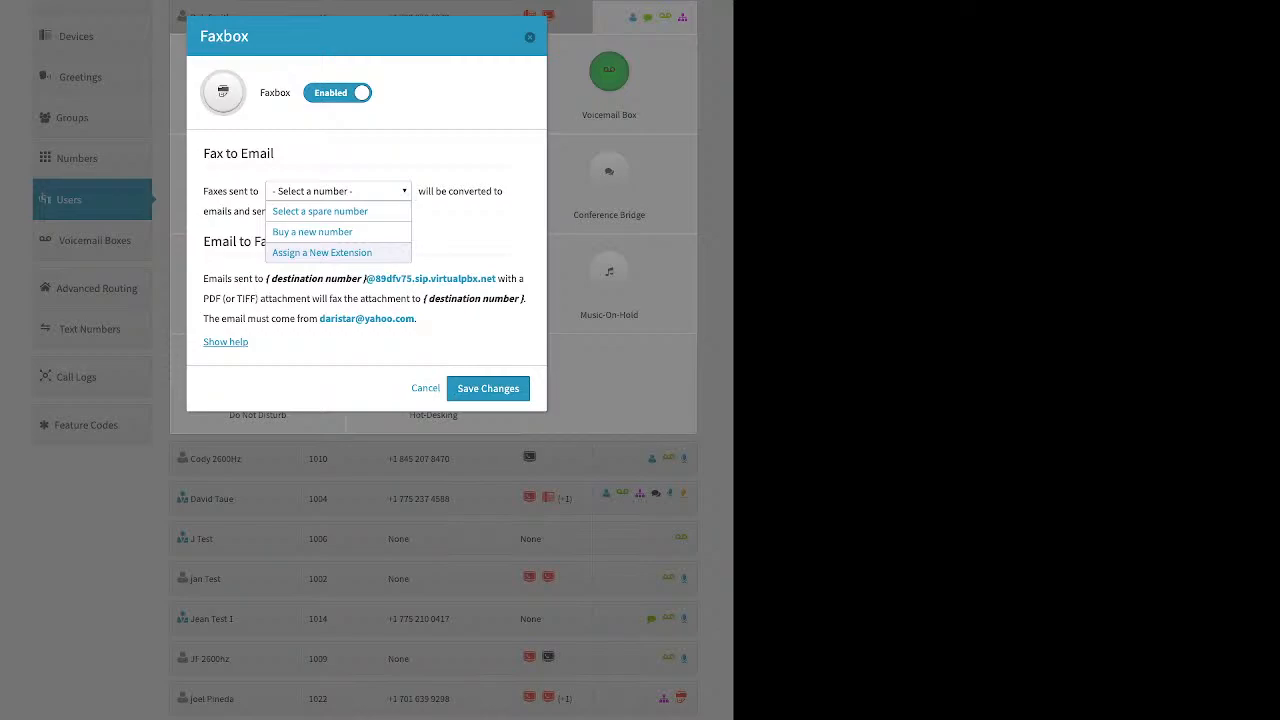
{"action": "key", "text": "Escape"}
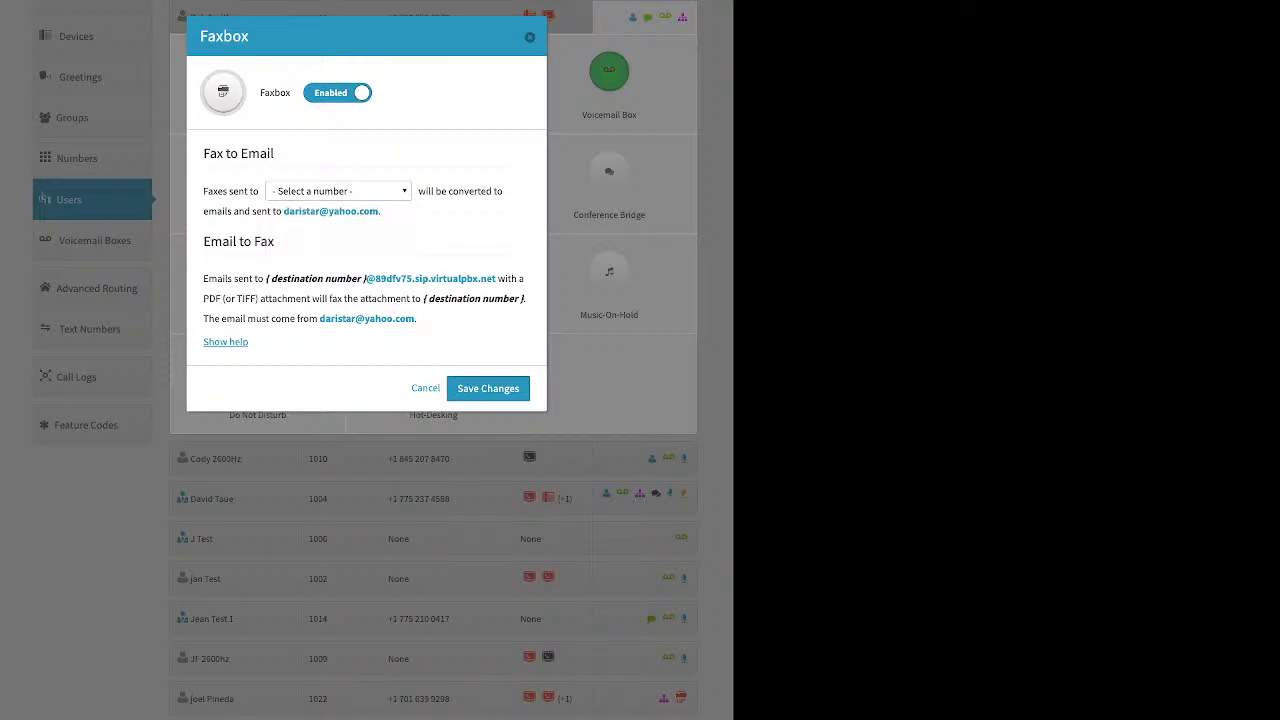
{"action": "key", "text": "Escape"}
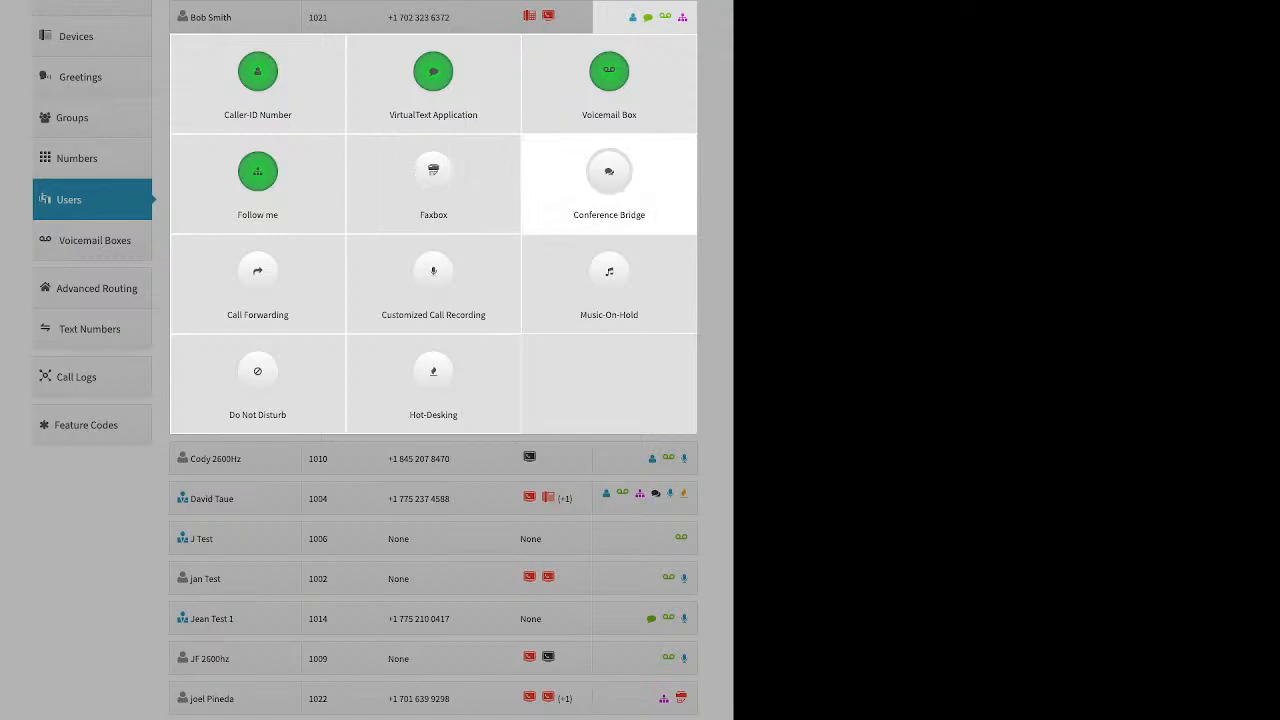
- Enable the Personal Conference Bridge, enter a conference room PIN, and save
{"action": "left_click", "coordinate": [609, 172]}
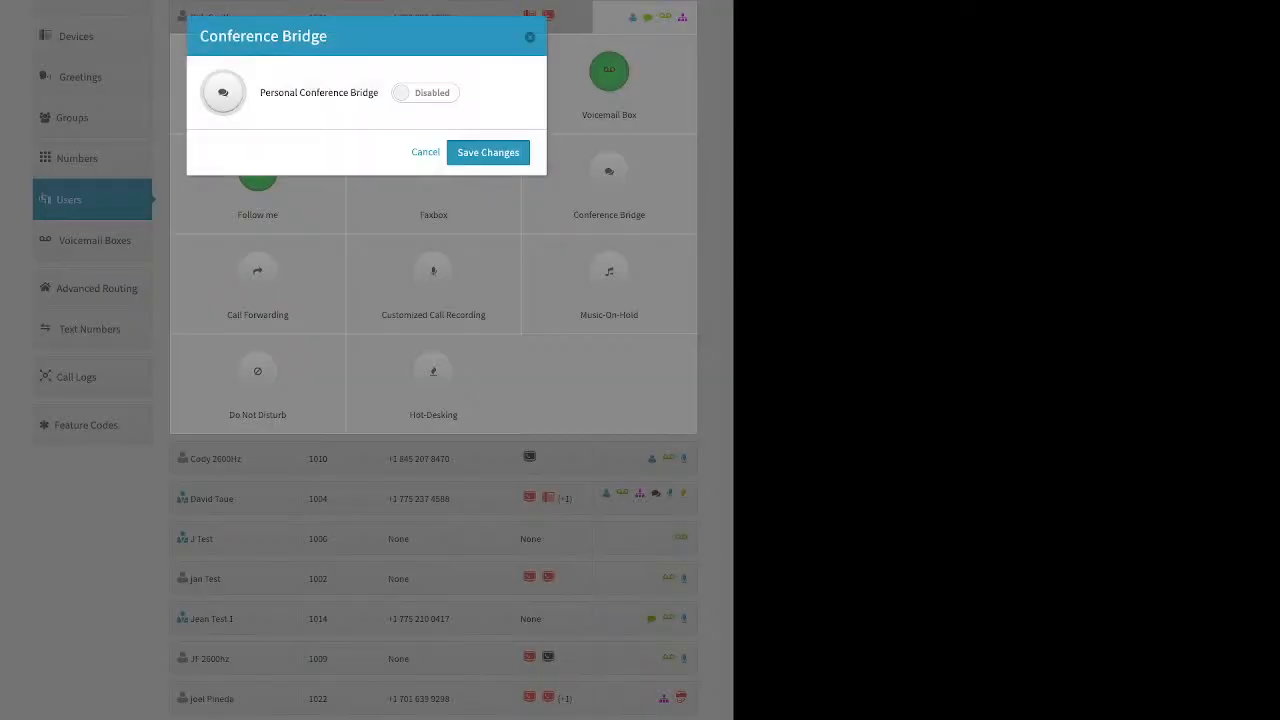
{"action": "left_click", "coordinate": [425, 92]}
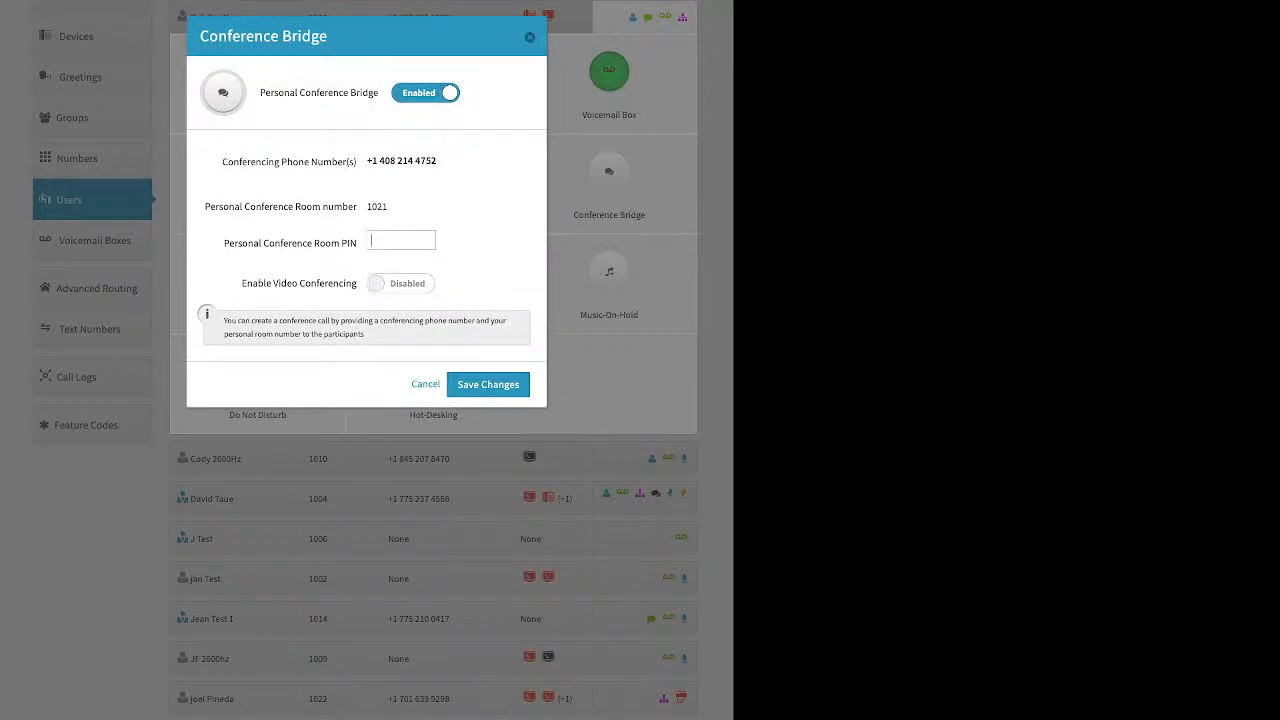
{"action": "left_click", "coordinate": [401, 240]}
{"action": "left_click", "coordinate": [488, 384]}
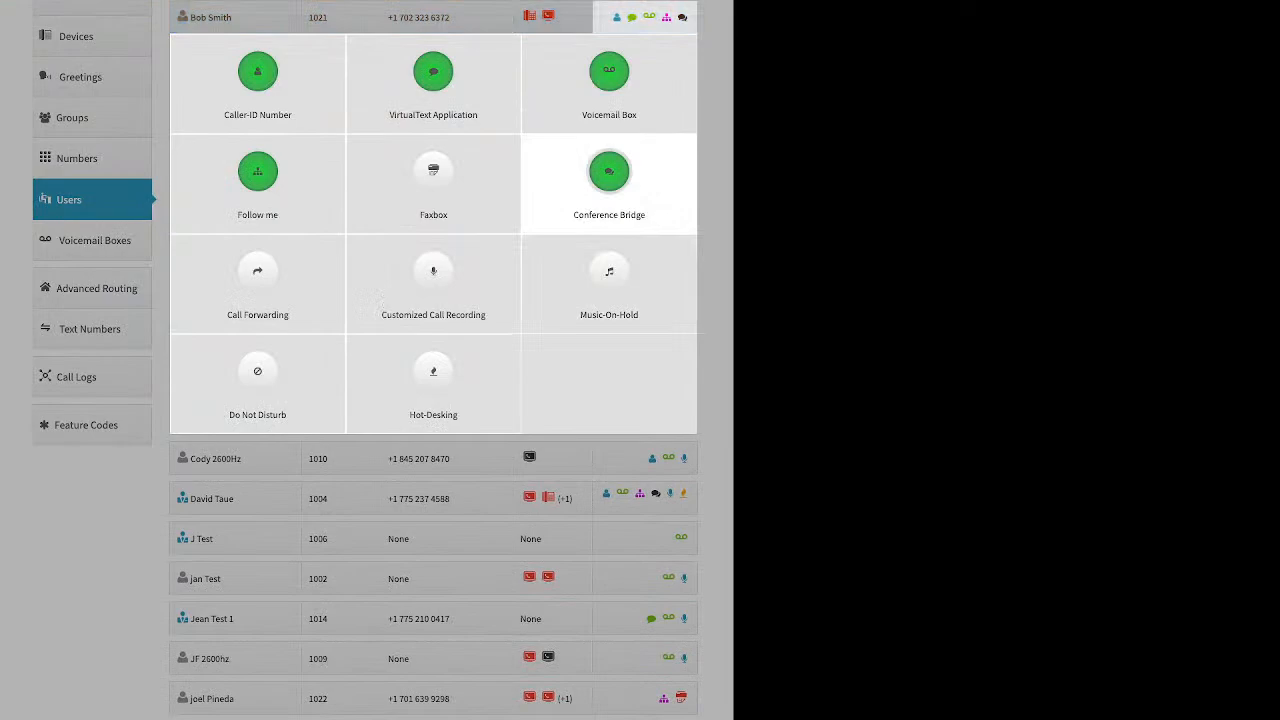
- Reopen the Conference Bridge settings to review the video conferencing option, then close them
{"action": "left_click", "coordinate": [609, 180]}
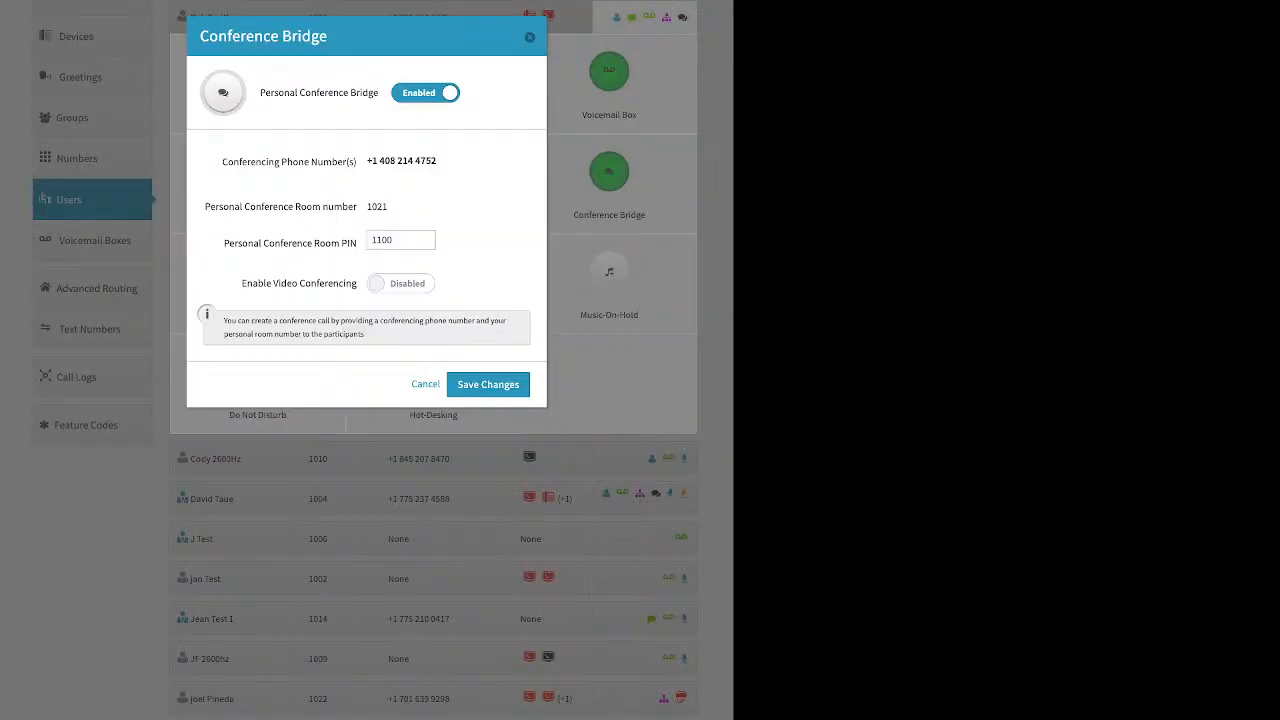
{"action": "triple_click", "coordinate": [299, 284]}
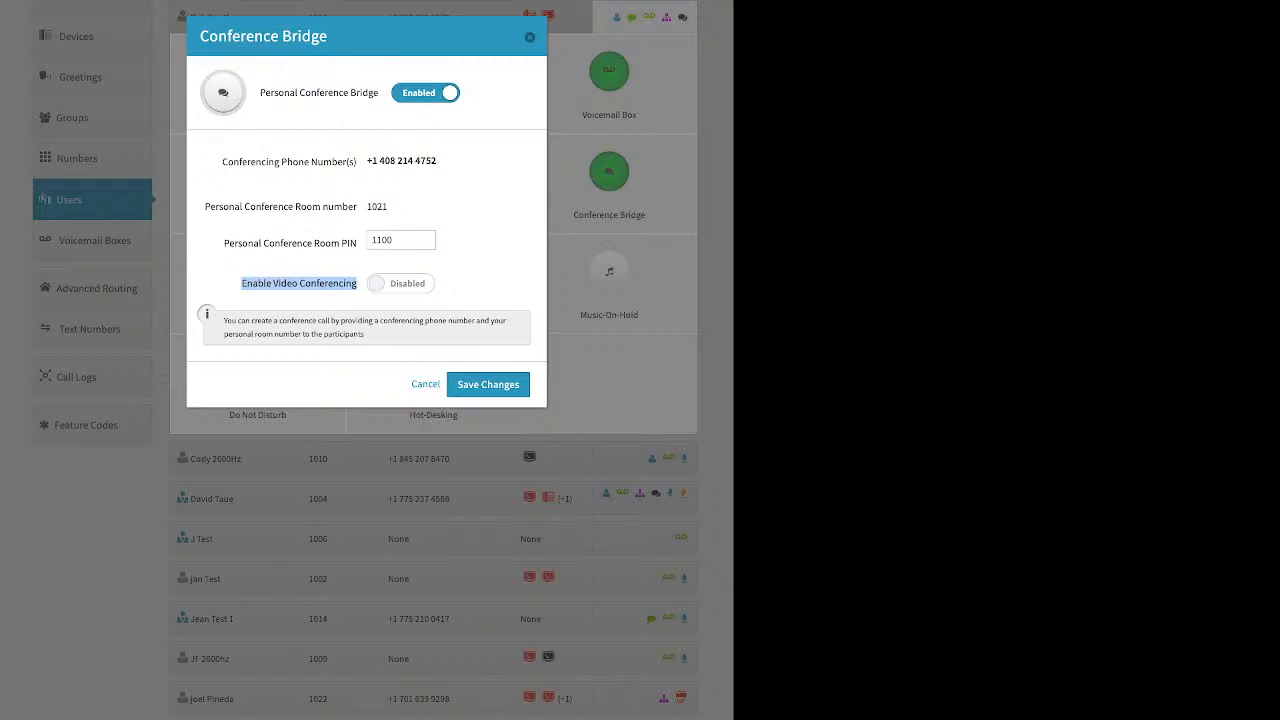
{"action": "left_click", "coordinate": [425, 384]}
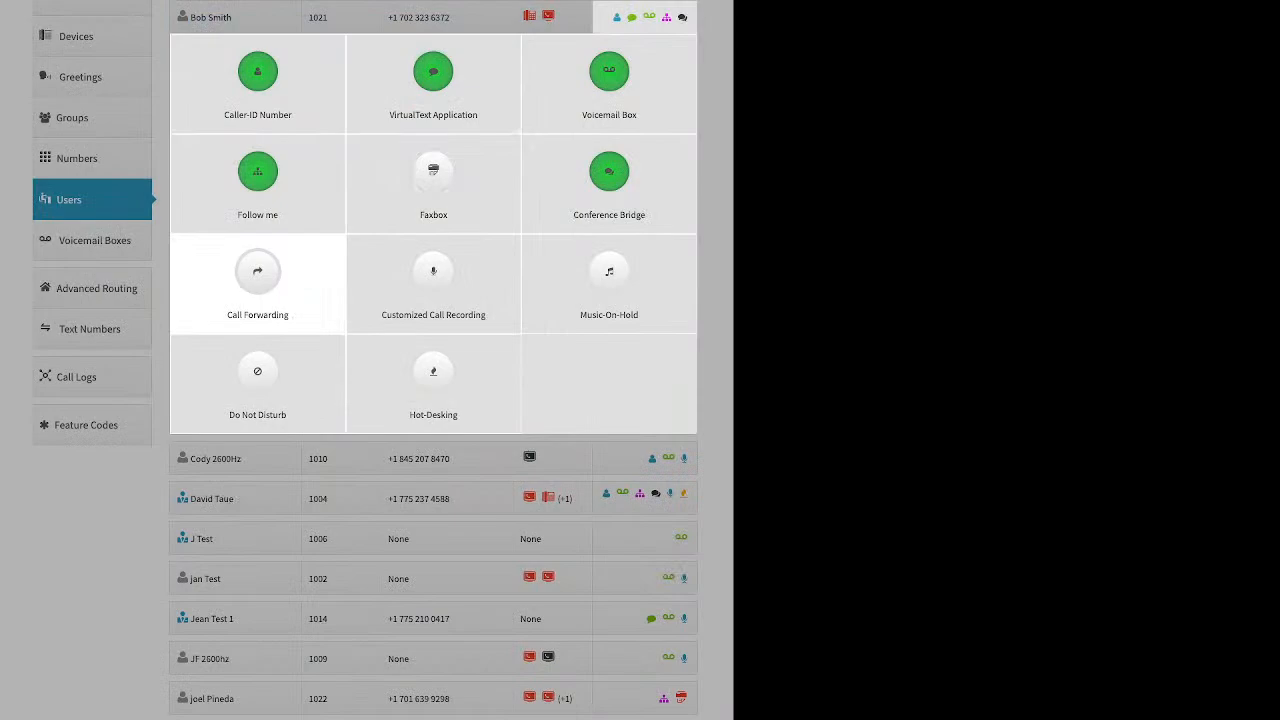
{"action": "left_click", "coordinate": [257, 275]}
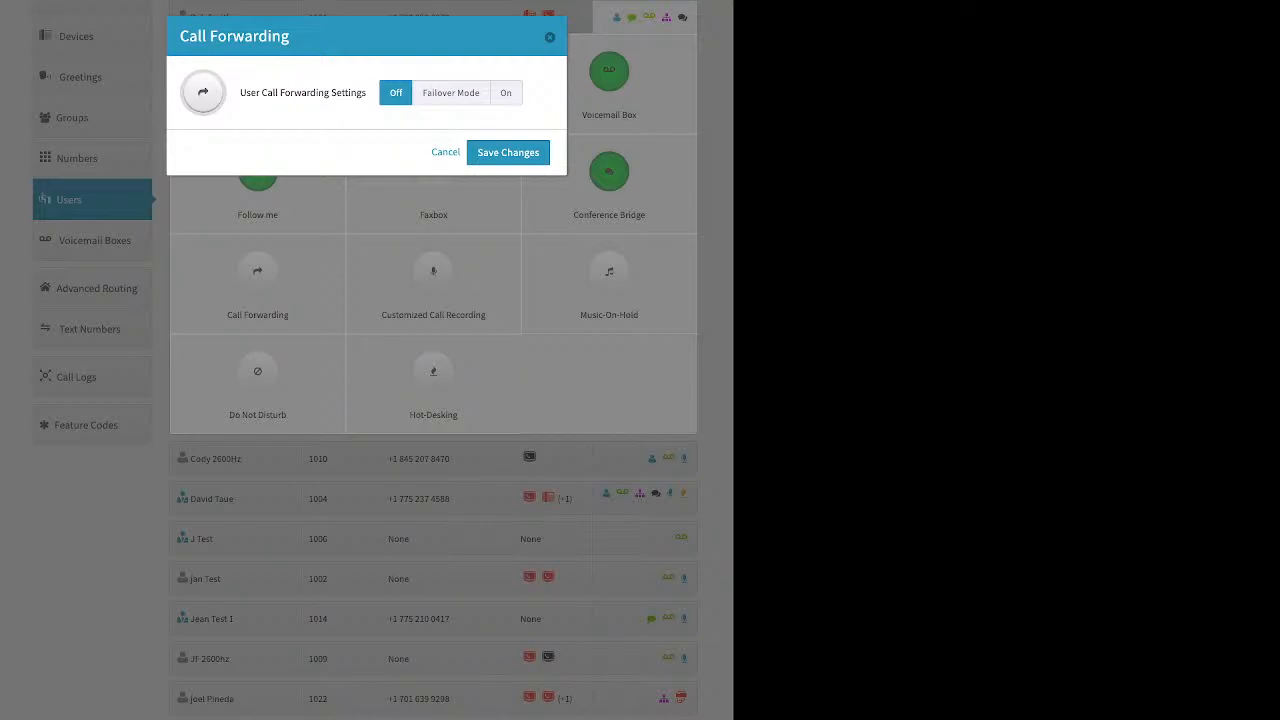
{"action": "left_click", "coordinate": [450, 92]}
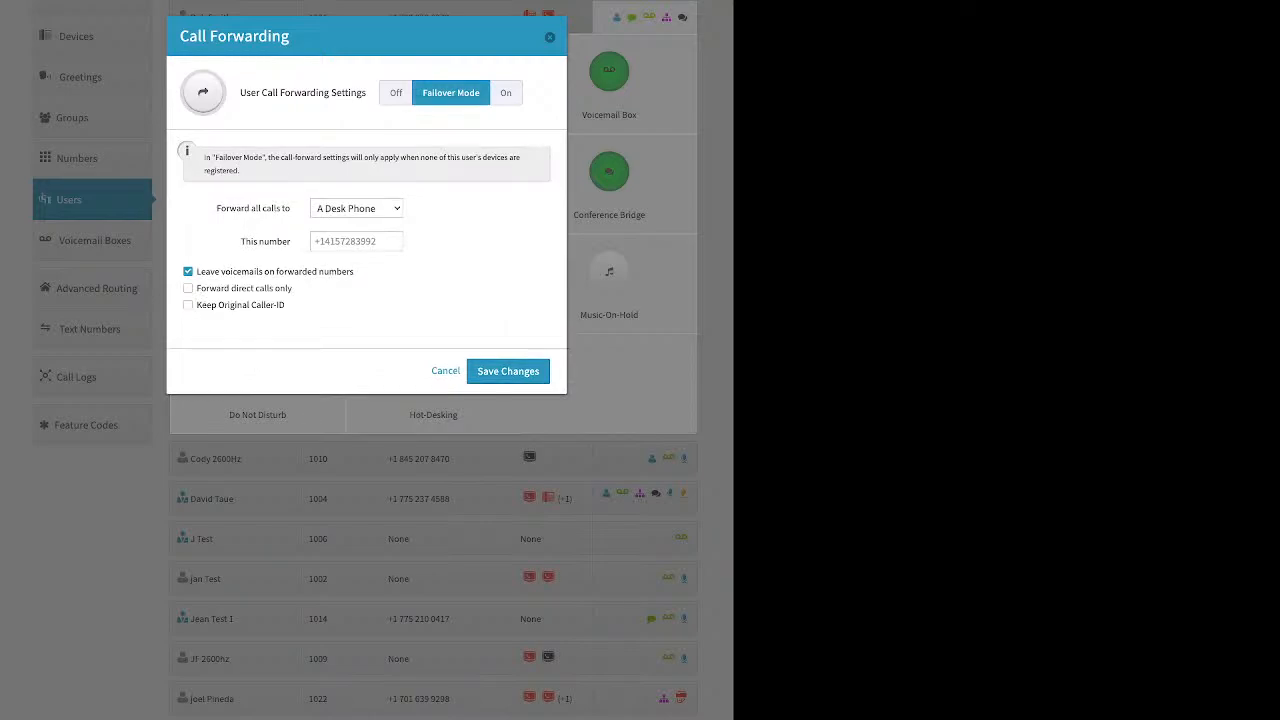
{"action": "left_click", "coordinate": [356, 241]}
{"action": "left_click", "coordinate": [549, 37]}
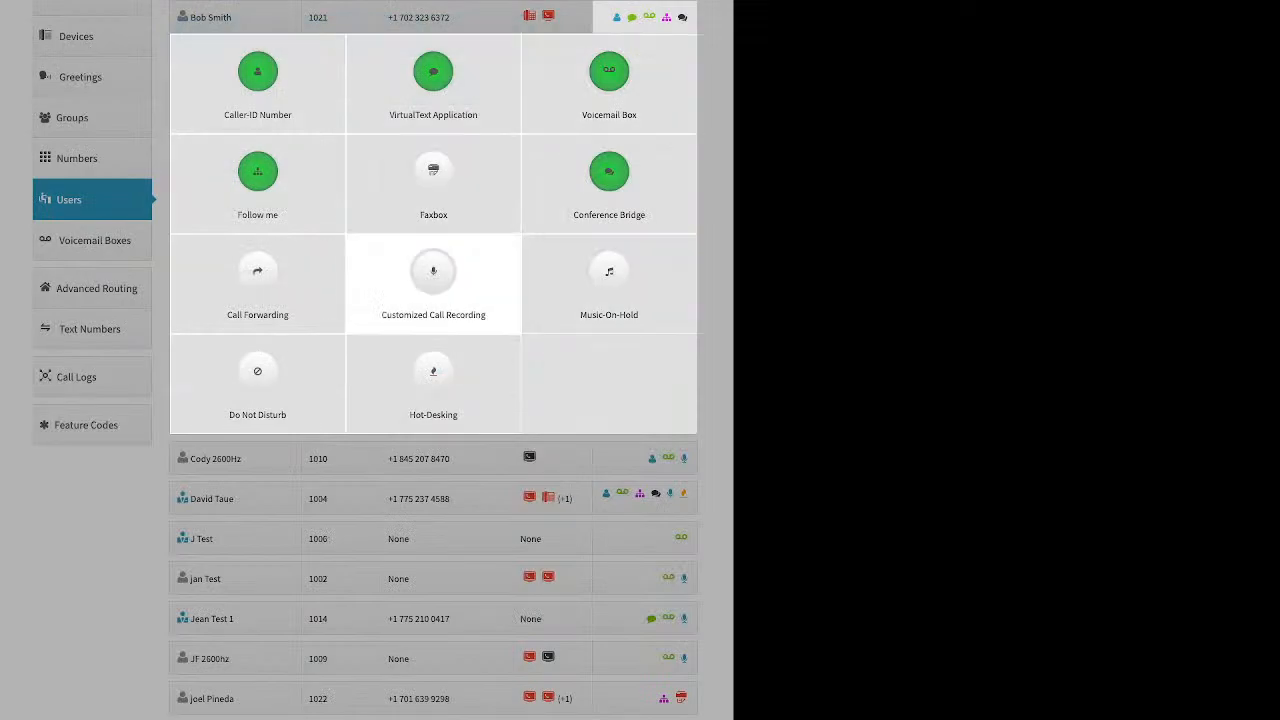
- Enable Customized Call Recording with inbound/outbound external On and internal Off, and save
{"action": "left_click", "coordinate": [433, 280]}
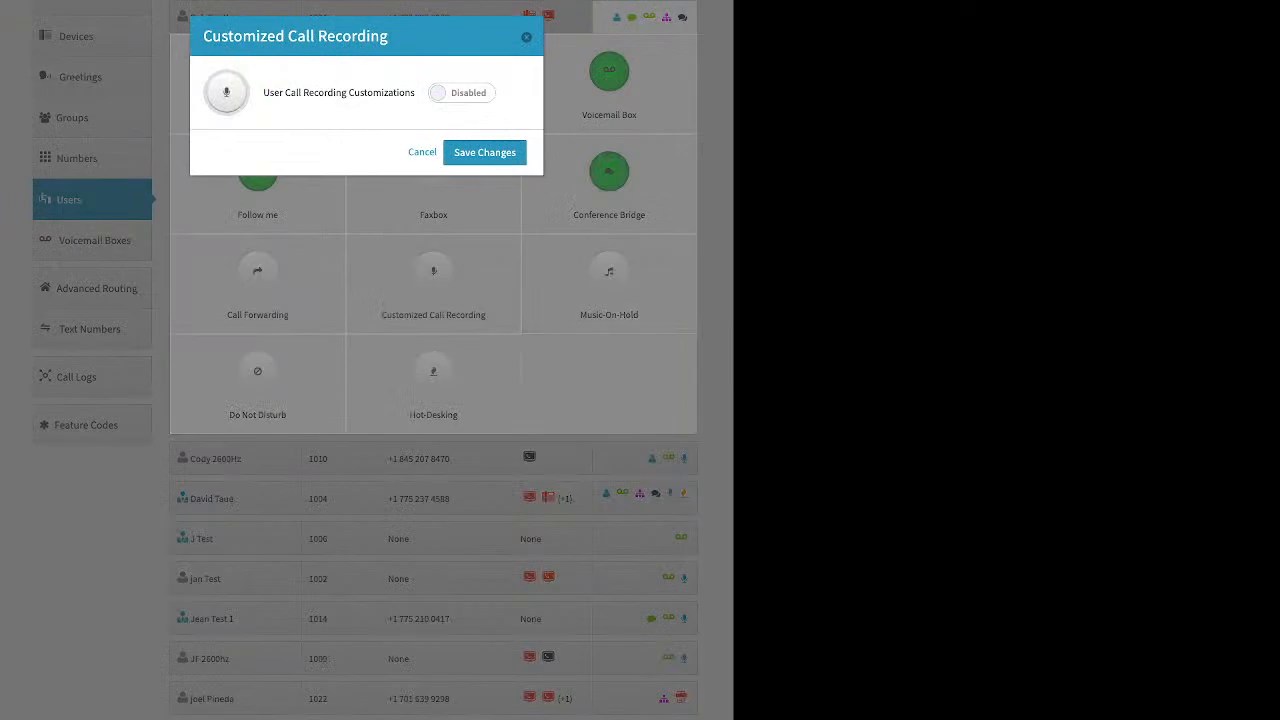
{"action": "left_click", "coordinate": [462, 93]}
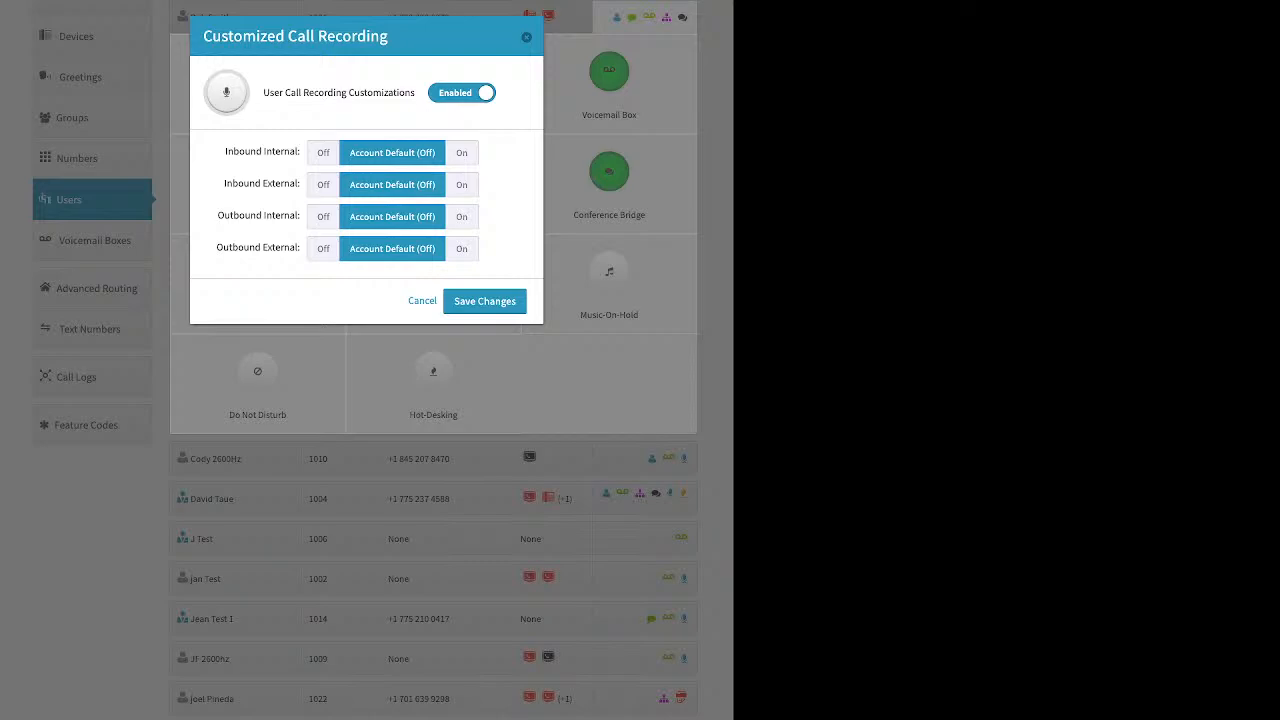
{"action": "left_click", "coordinate": [461, 152]}
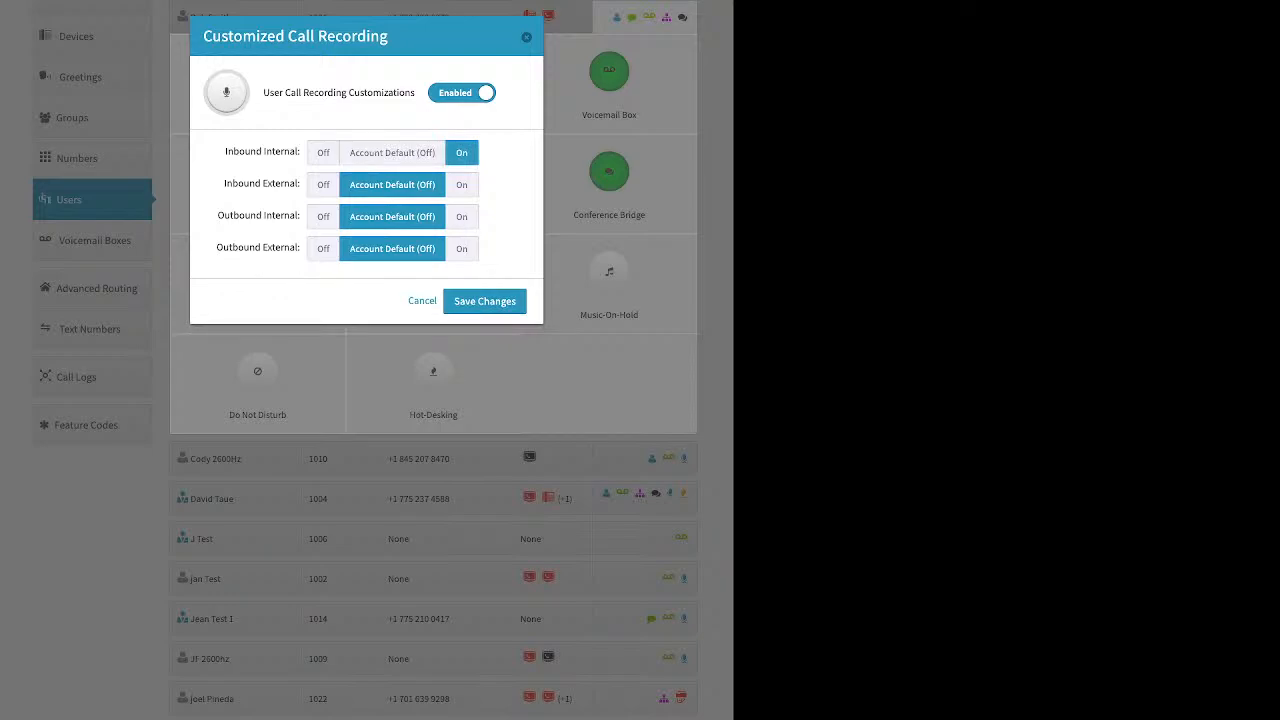
{"action": "left_click", "coordinate": [461, 184]}
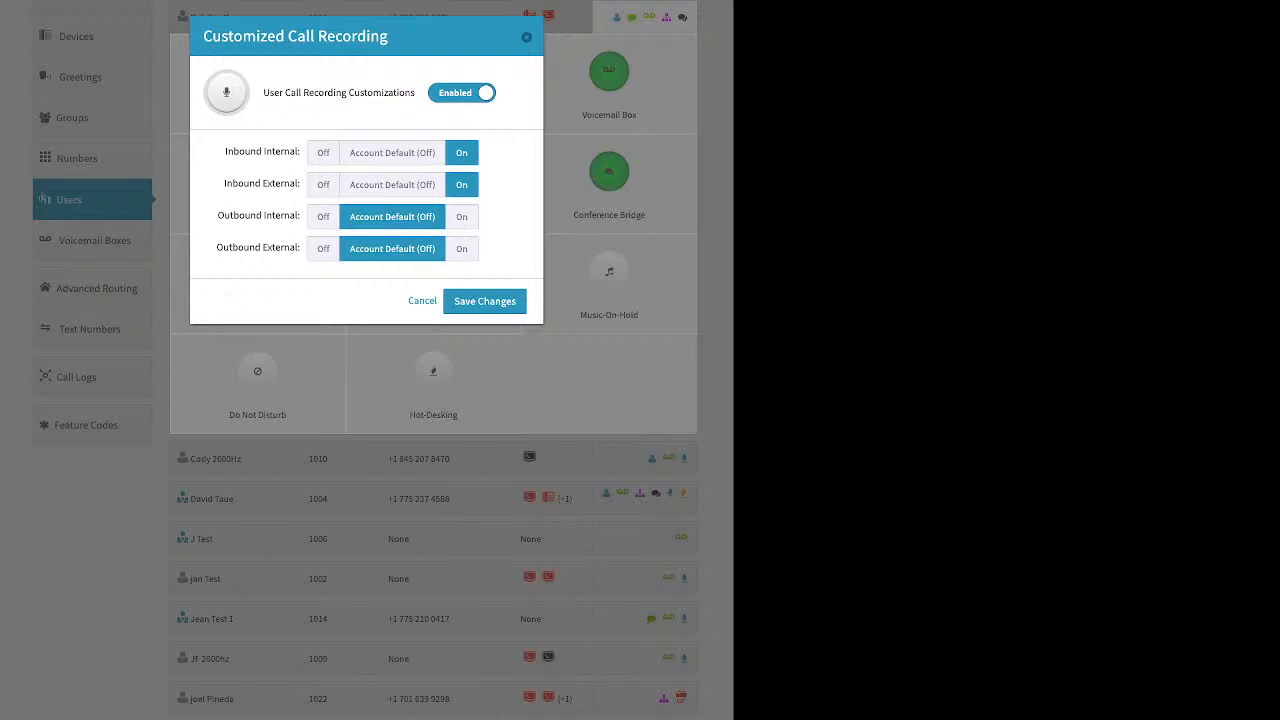
{"action": "left_click", "coordinate": [461, 216]}
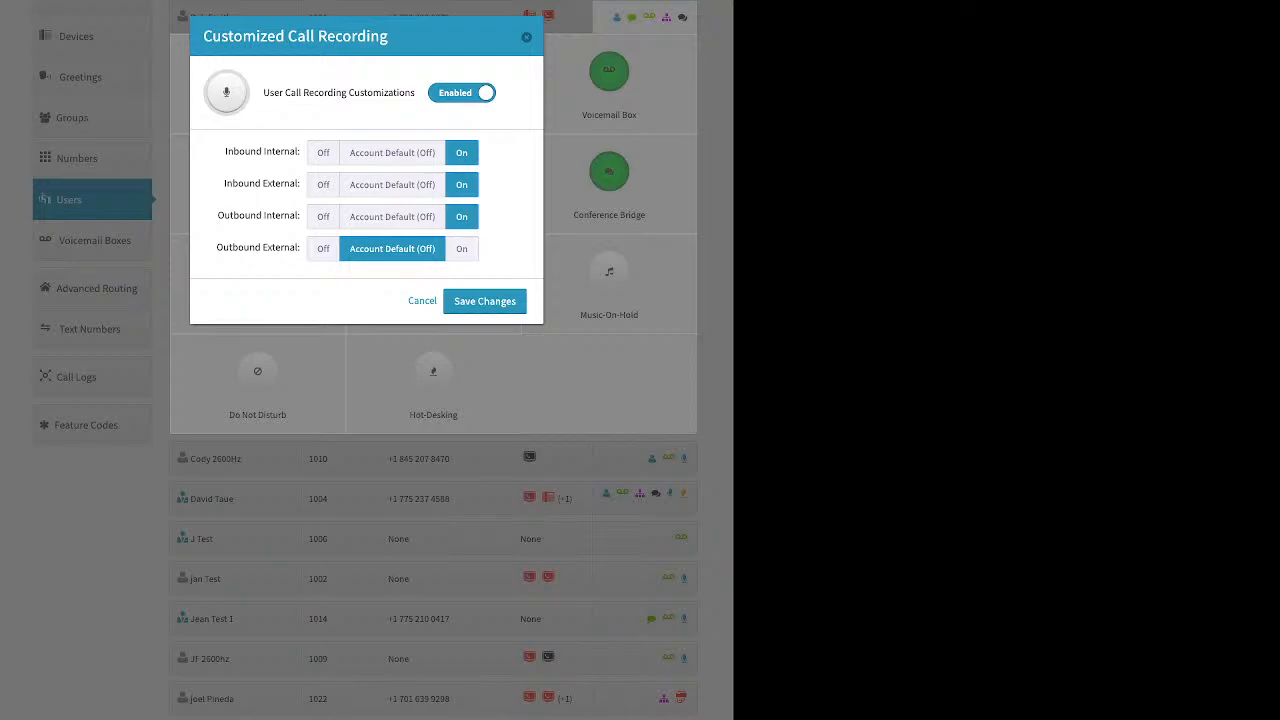
{"action": "left_click", "coordinate": [461, 248]}
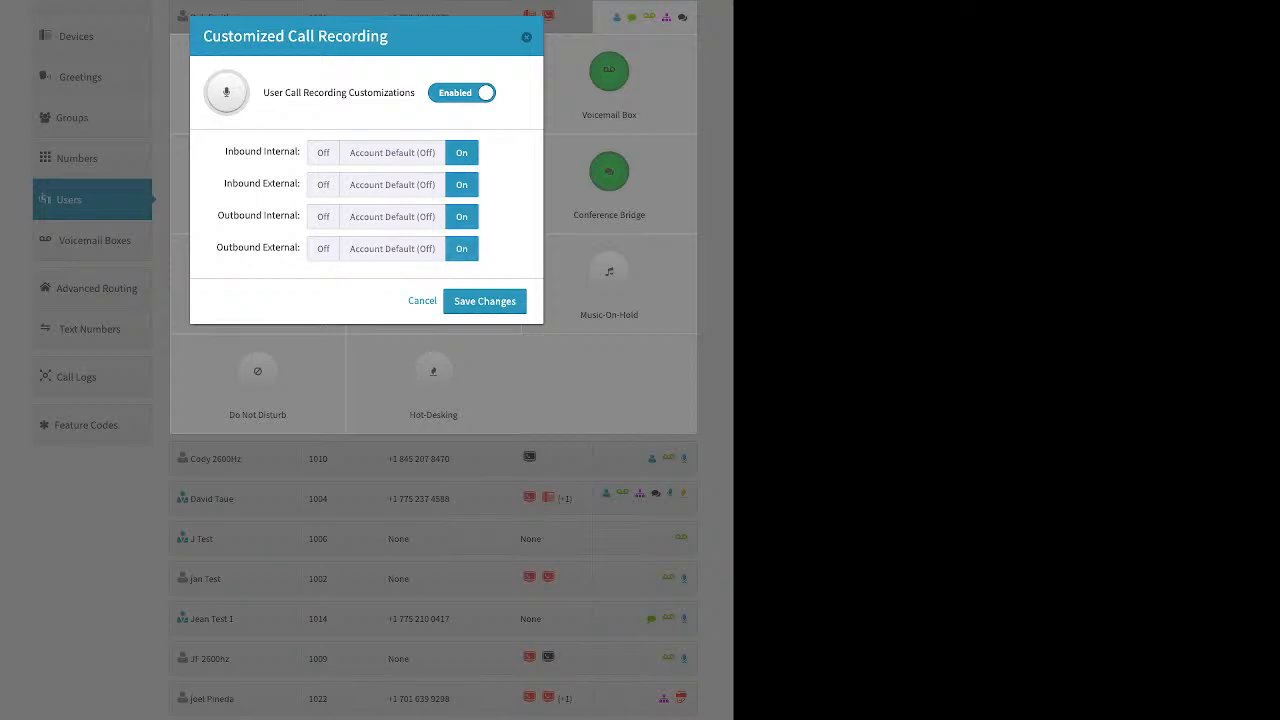
{"action": "left_click", "coordinate": [323, 216]}
{"action": "left_click", "coordinate": [323, 152]}
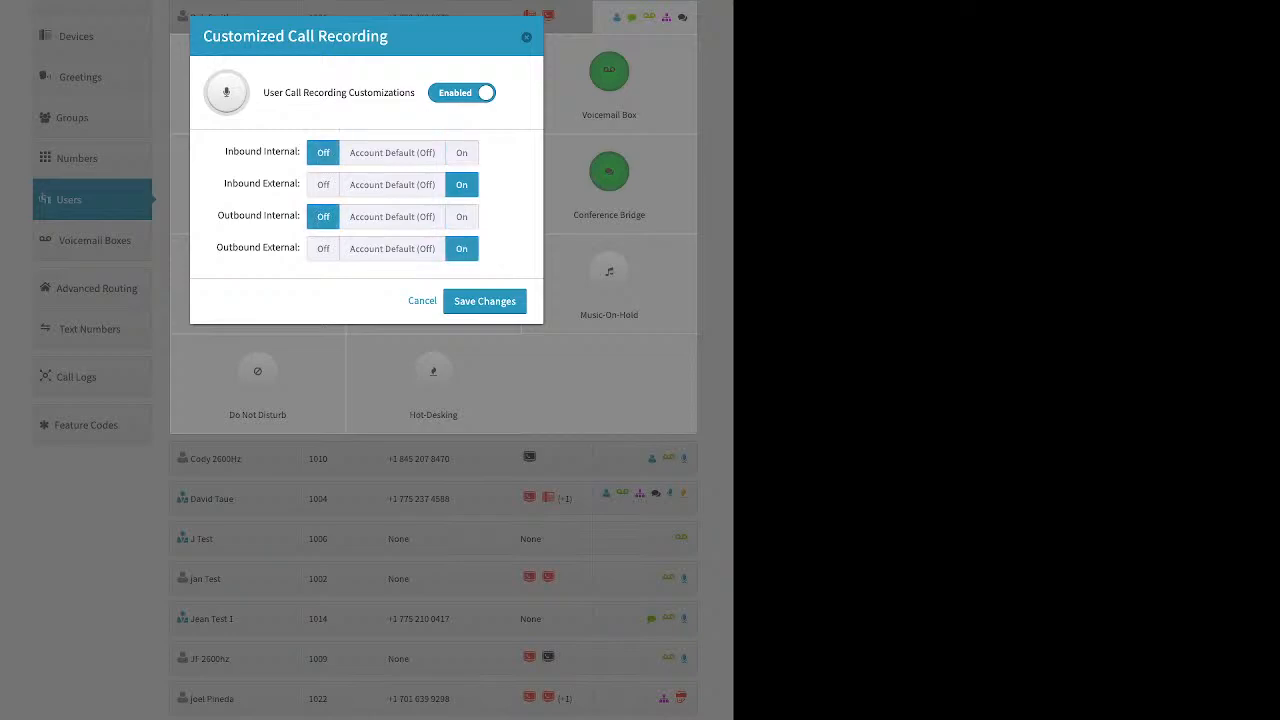
{"action": "left_click", "coordinate": [484, 301]}
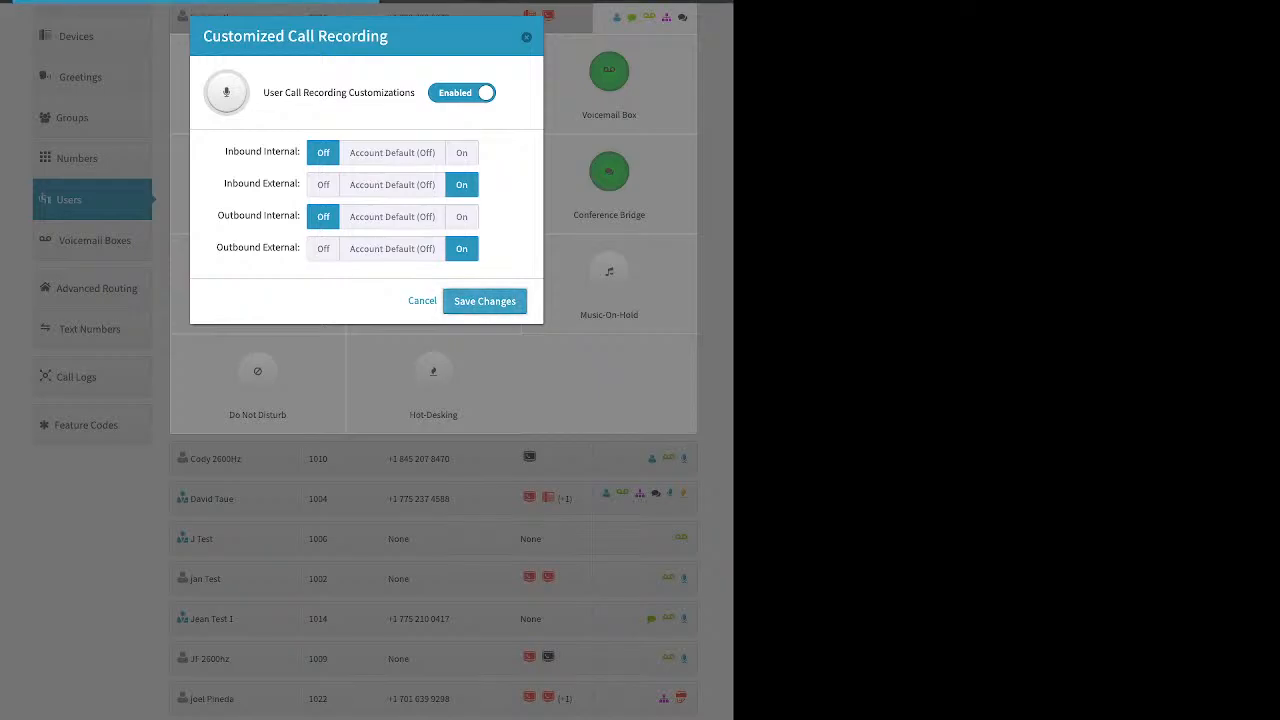
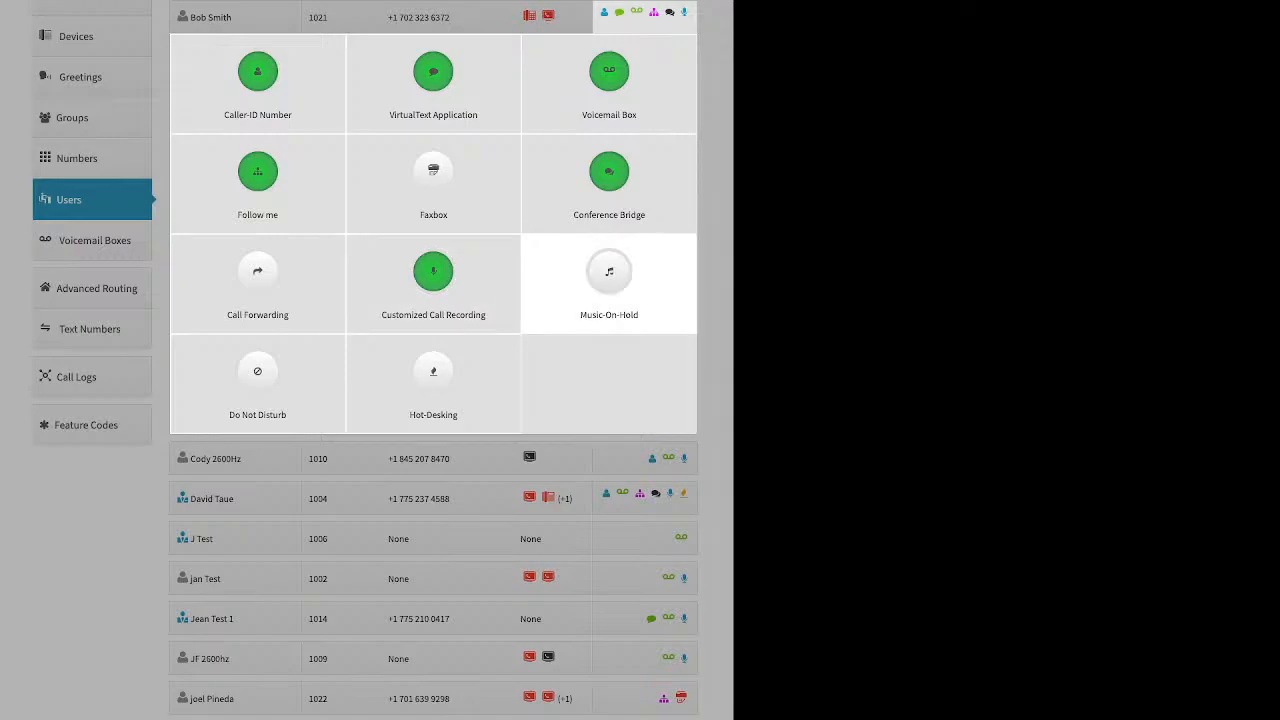
- Turn on music-on-hold for the user, then dismiss it without saving
{"action": "left_click", "coordinate": [609, 280]}
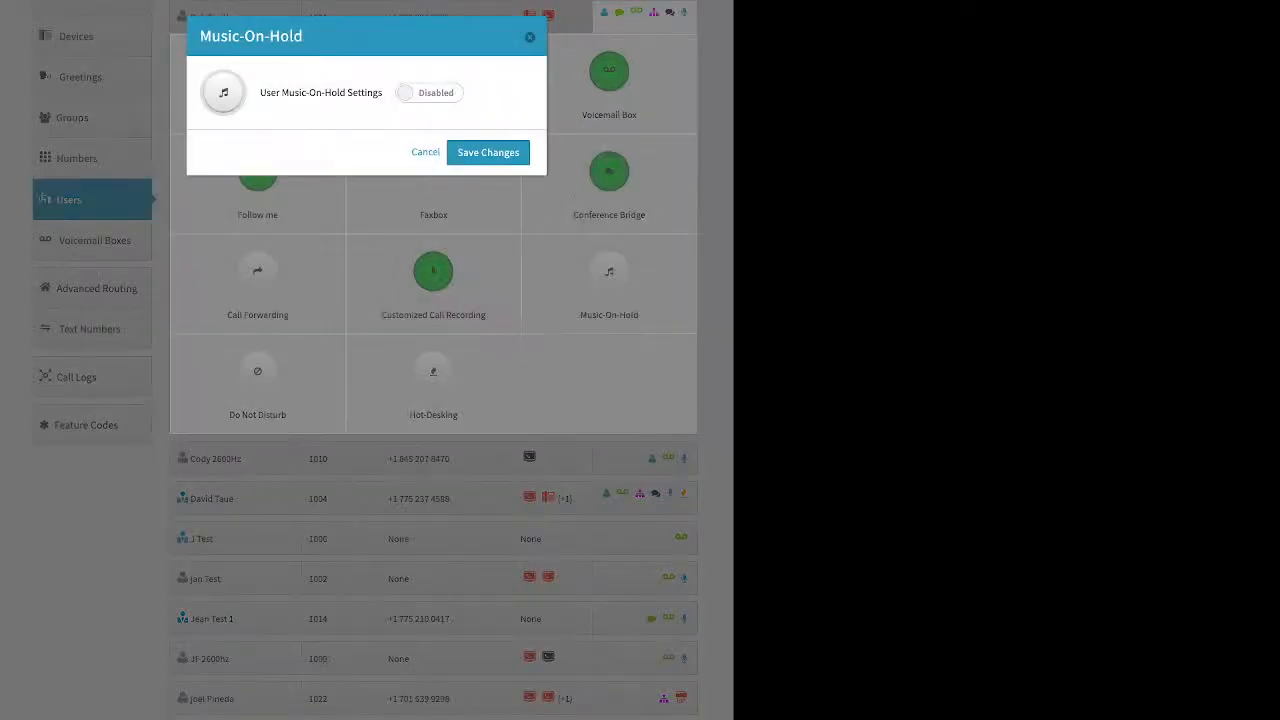
{"action": "left_click", "coordinate": [428, 92]}
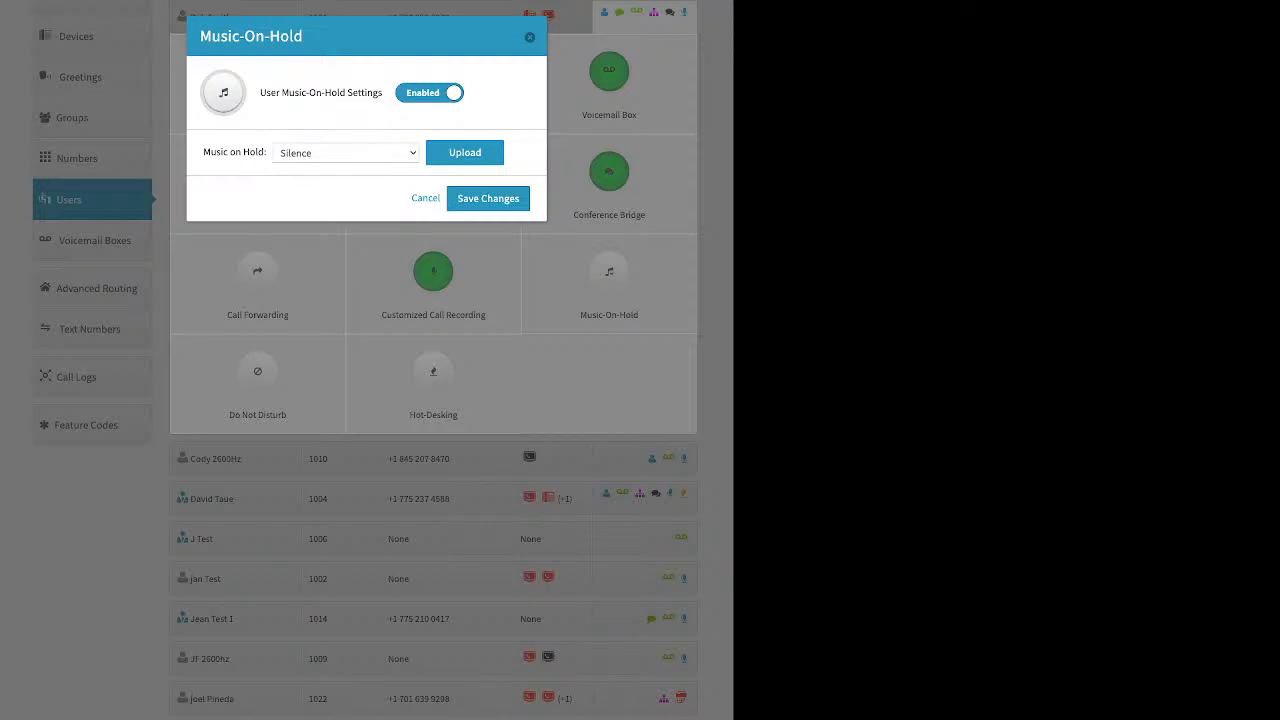
{"action": "left_click", "coordinate": [530, 37]}
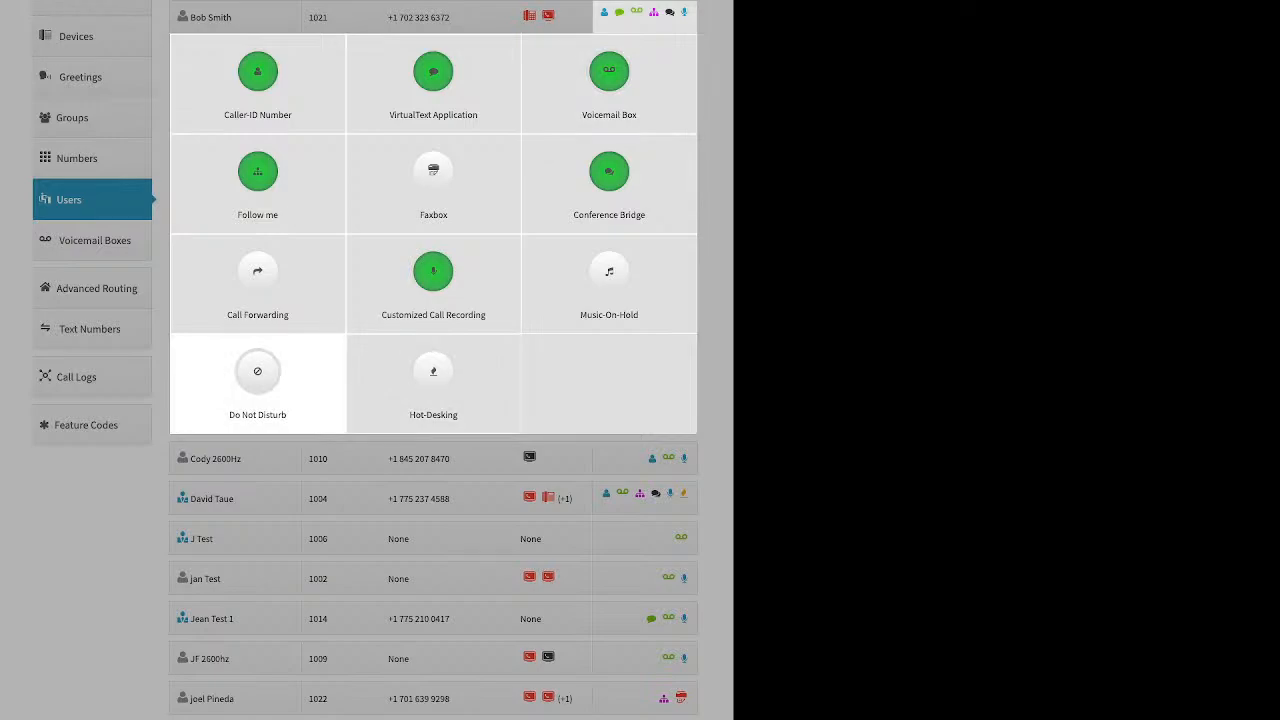
- Enable hot-desking for the user with Hotdesk ID 1234
{"action": "left_click", "coordinate": [433, 378]}
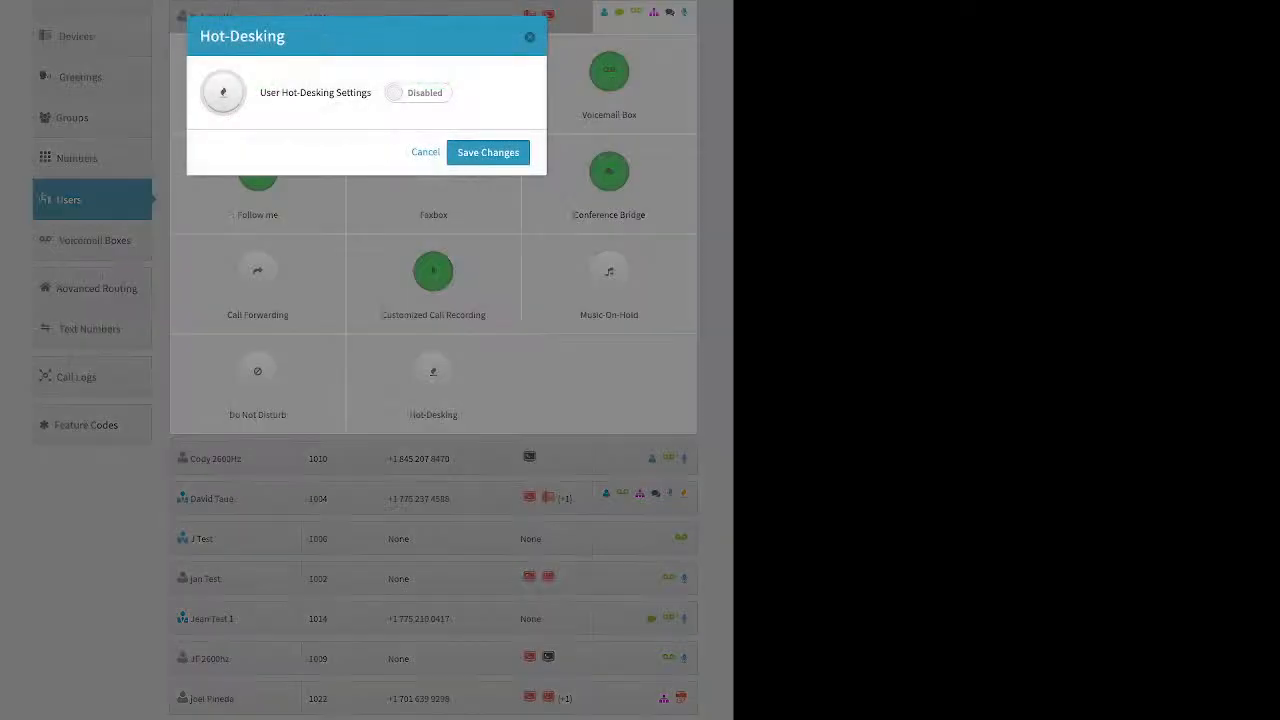
{"action": "left_click", "coordinate": [418, 92]}
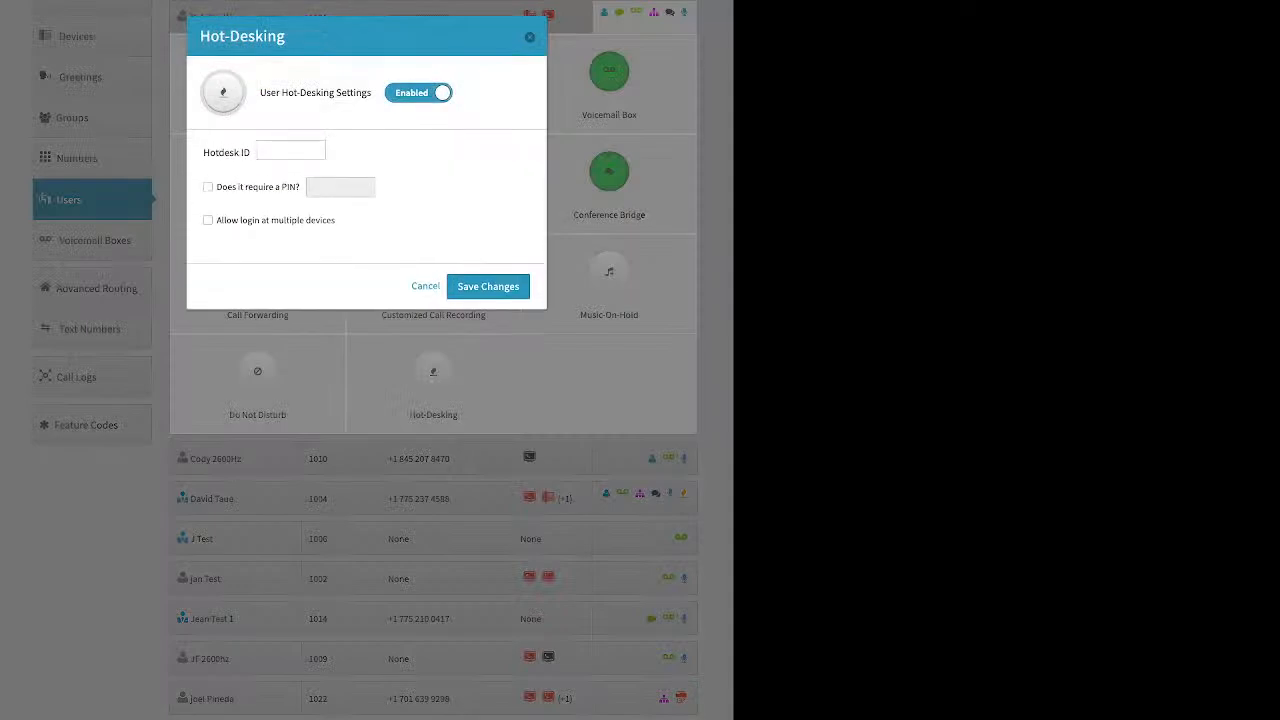
{"action": "left_click", "coordinate": [291, 150]}
{"action": "type", "text": "1234"}
- Cancel the hot-desking setup and go to the Voicemail Boxes list
{"action": "left_click", "coordinate": [425, 286]}
{"action": "left_click", "coordinate": [160, 180]}
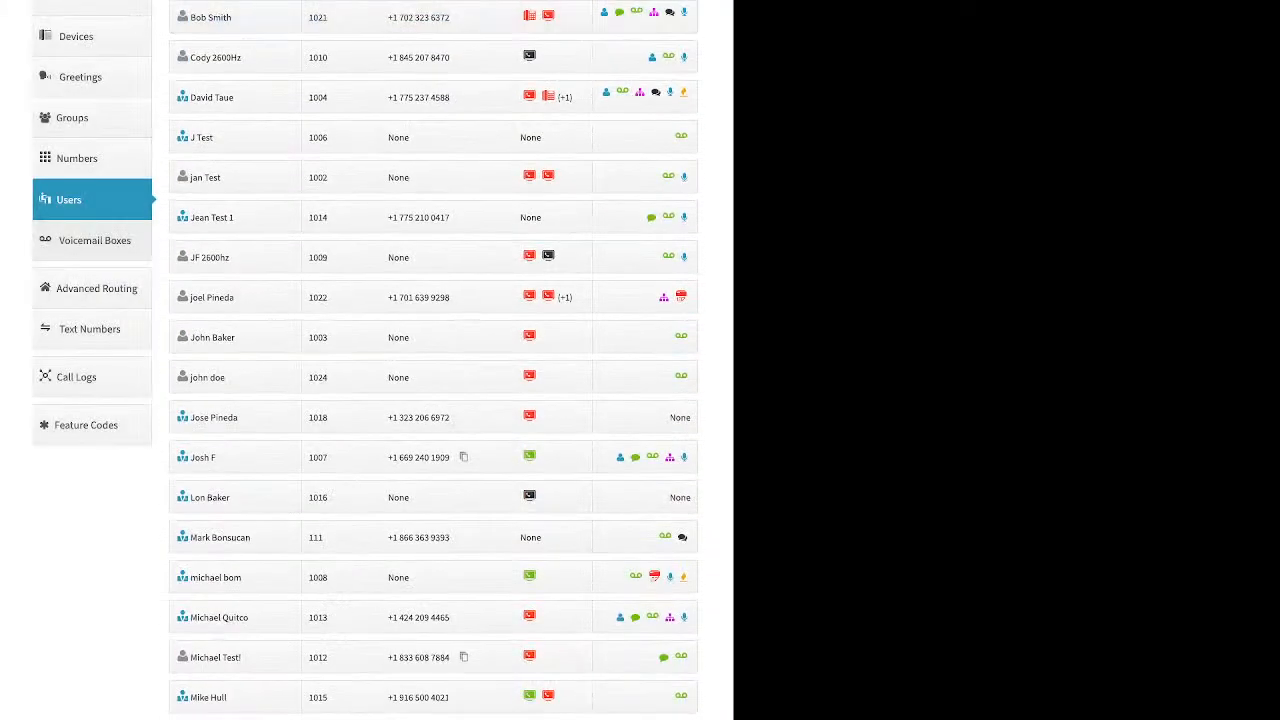
{"action": "left_click", "coordinate": [95, 246]}
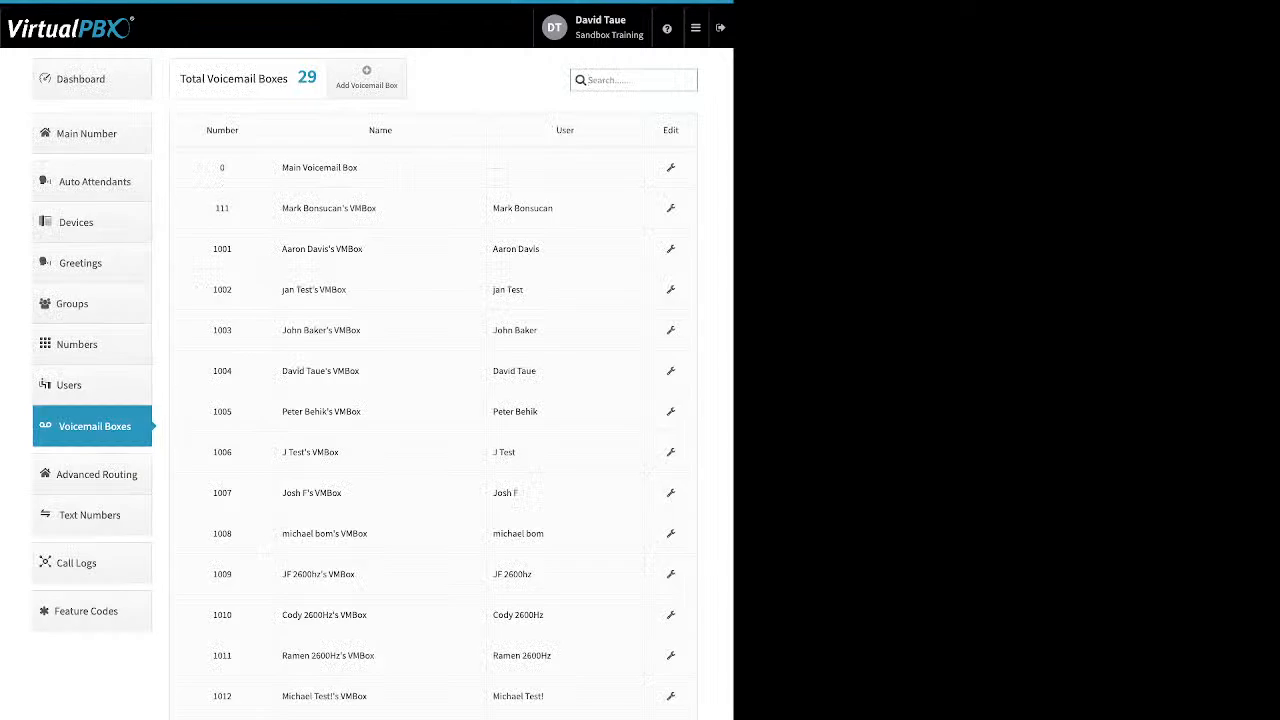
{"action": "left_click_drag", "start_coordinate": [540, 249], "coordinate": [492, 249]}
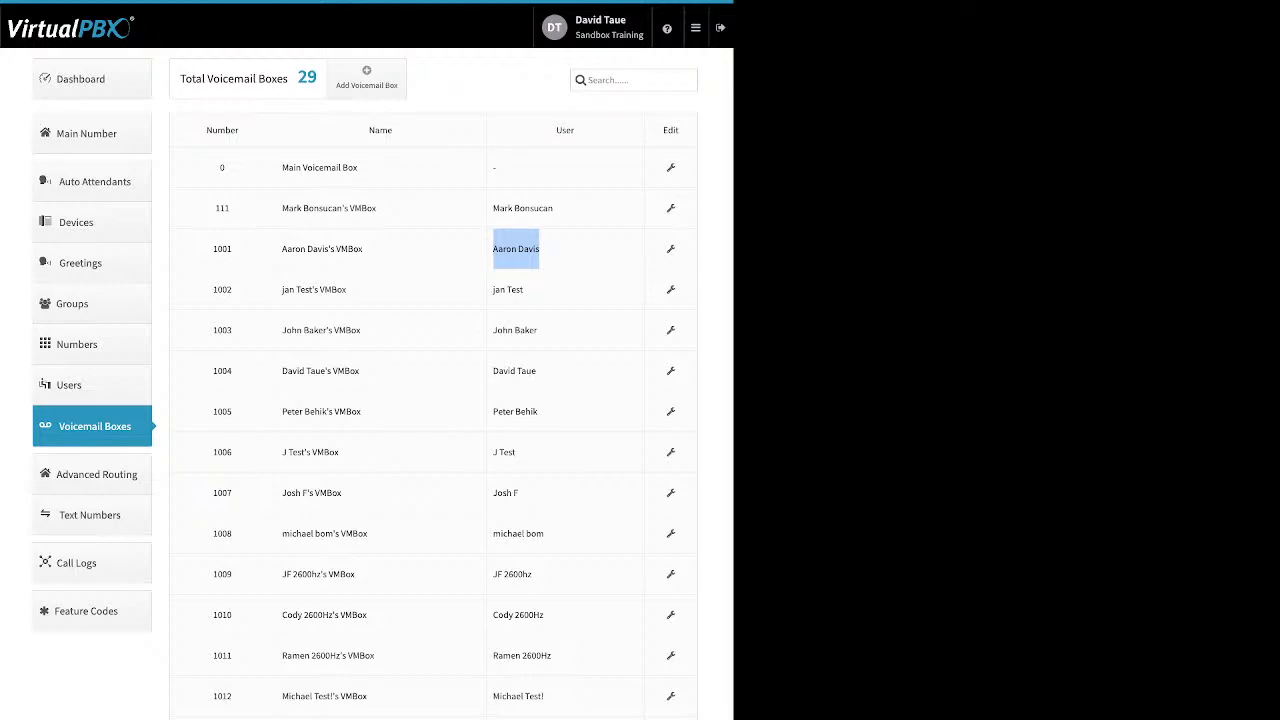
- Open the Add Voicemail Box form, review the Voicemail Number field, and cancel it
{"action": "left_click", "coordinate": [366, 78]}
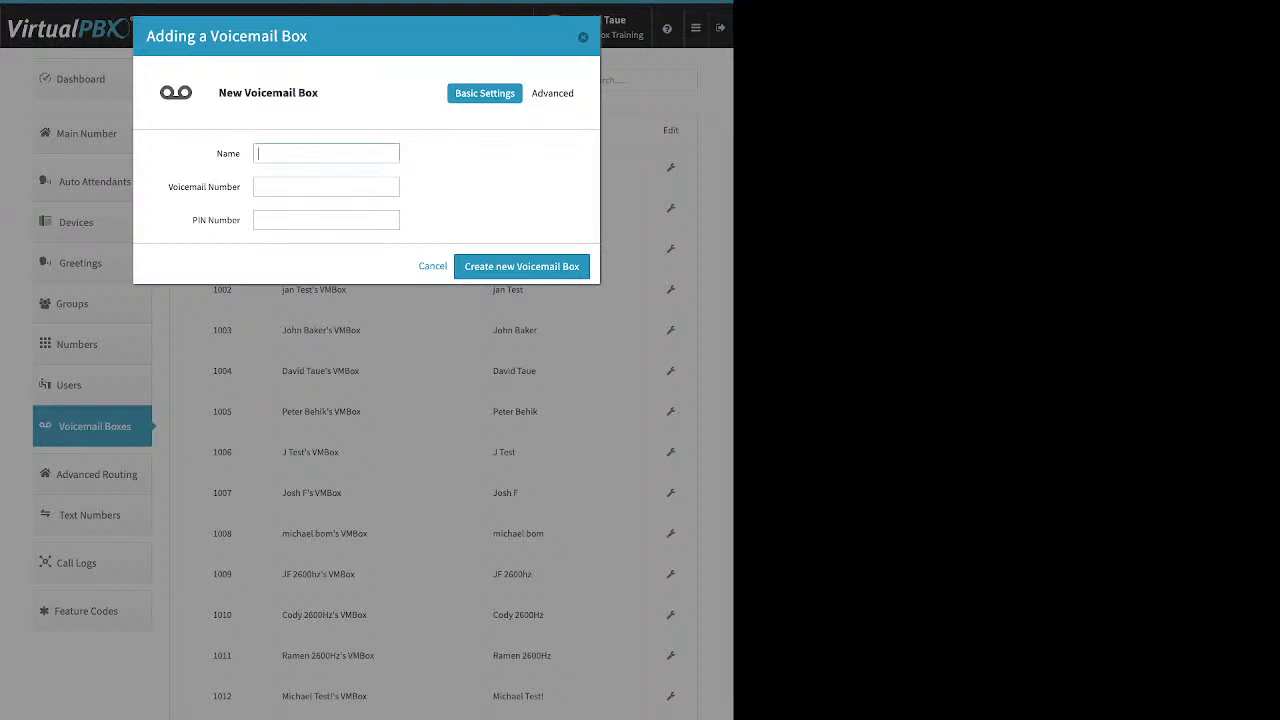
{"action": "left_click_drag", "start_coordinate": [173, 187], "coordinate": [241, 220]}
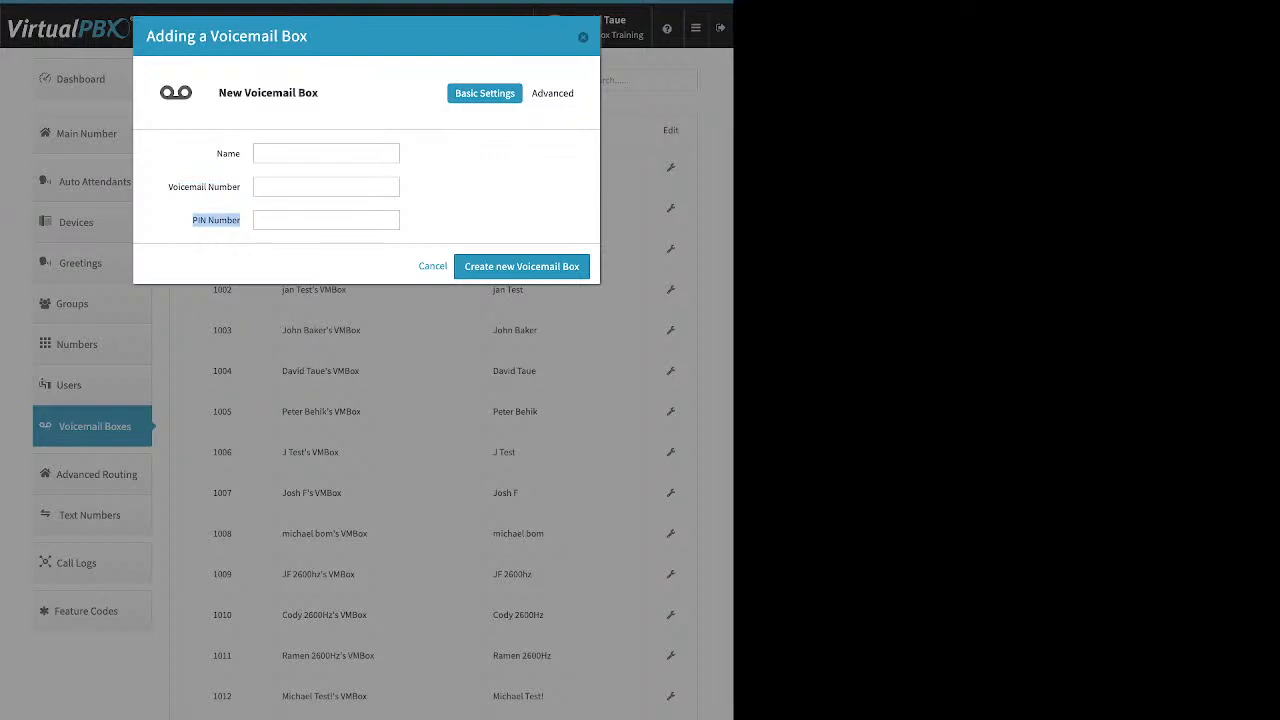
{"action": "left_click", "coordinate": [241, 221]}
{"action": "left_click", "coordinate": [583, 37]}
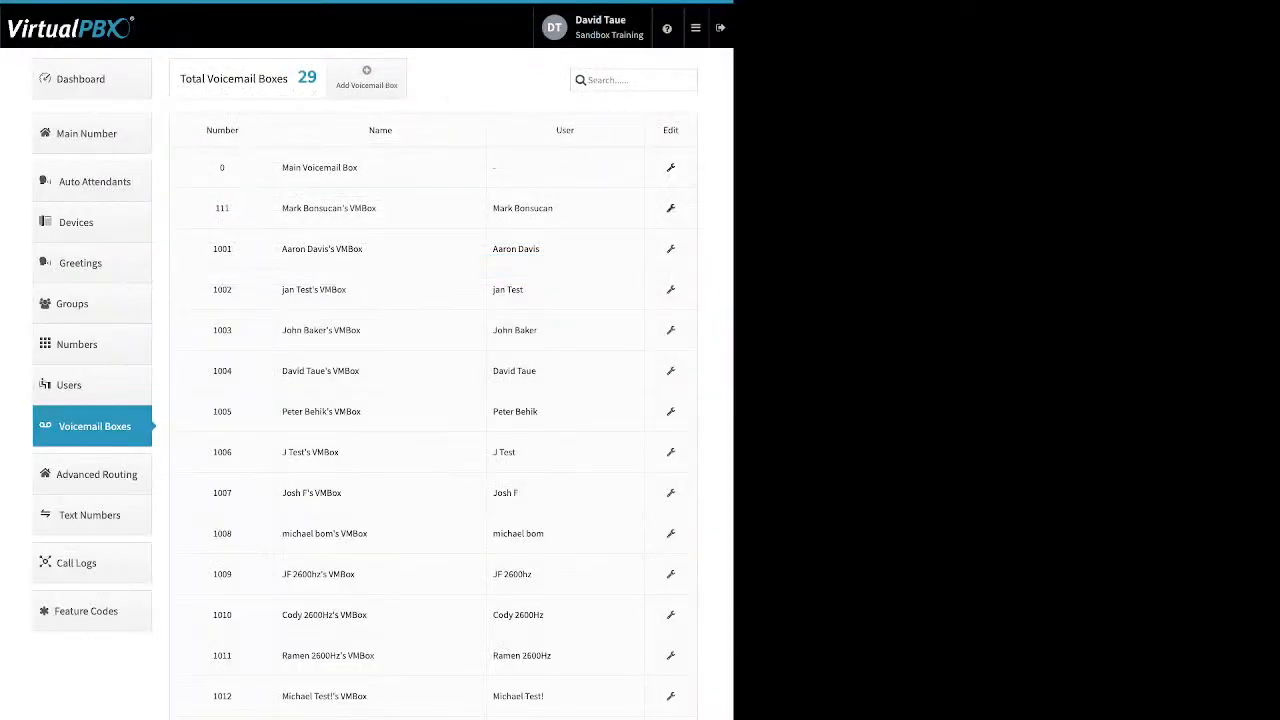
- Open voicemail box 111, review its Greeting Media upload options, then show its Recipients panel
{"action": "left_click", "coordinate": [671, 208]}
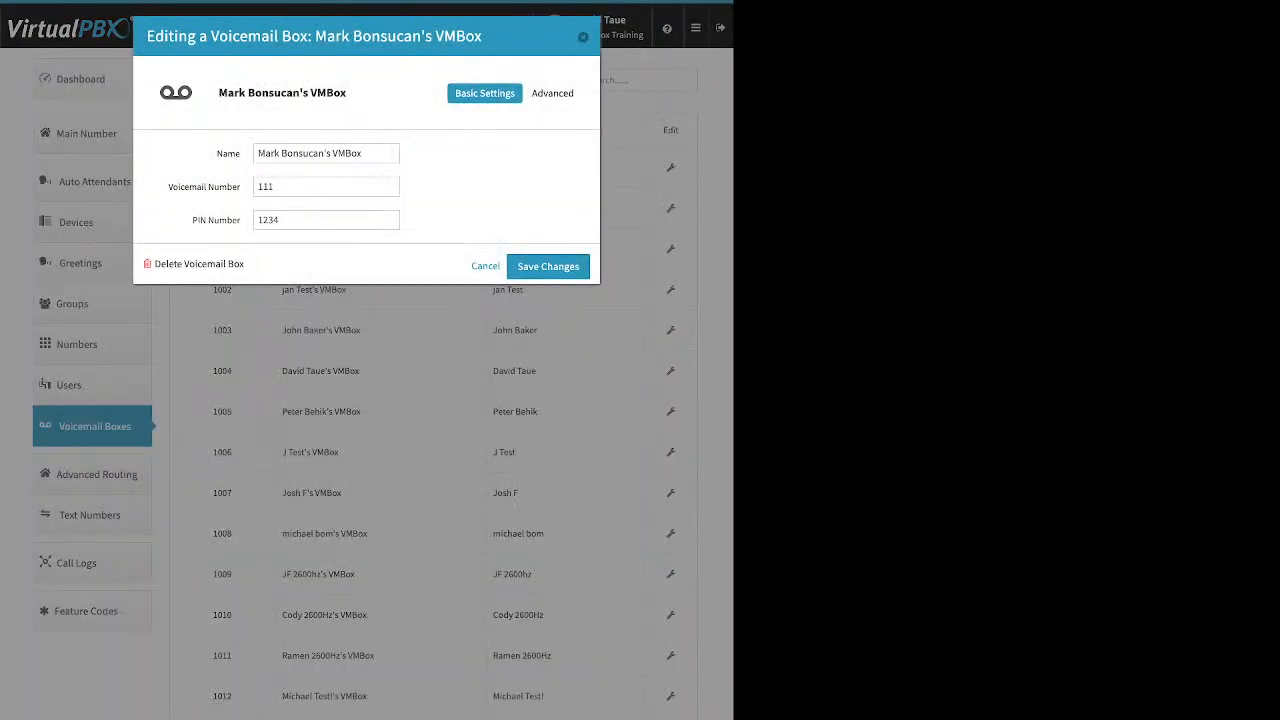
{"action": "left_click_drag", "start_coordinate": [258, 153], "coordinate": [280, 220]}
{"action": "left_click", "coordinate": [555, 93]}
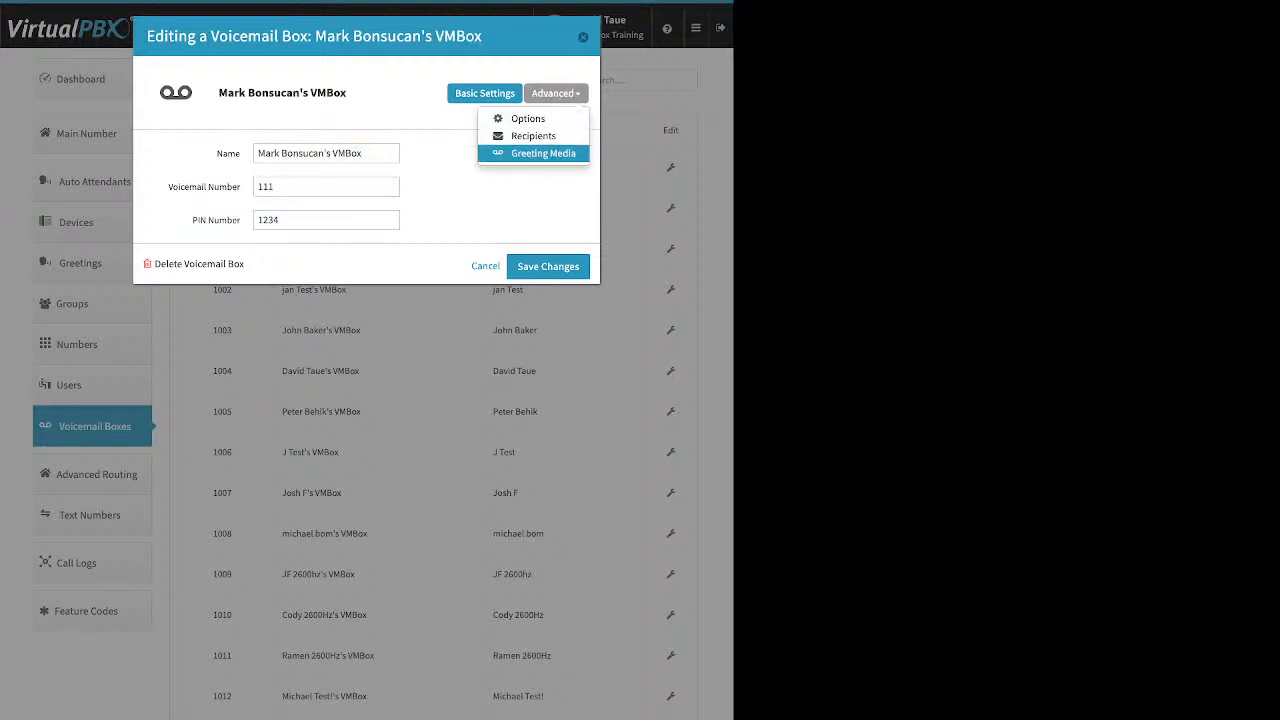
{"action": "left_click", "coordinate": [543, 153]}
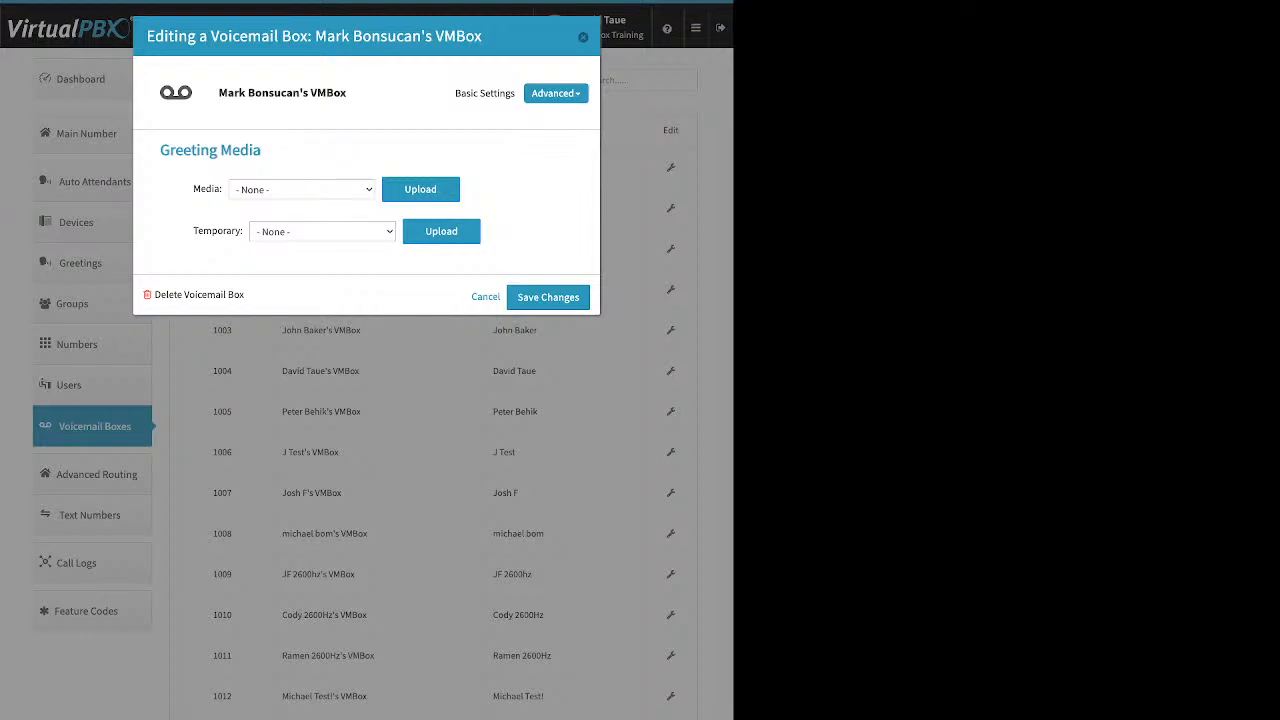
{"action": "left_click", "coordinate": [420, 189]}
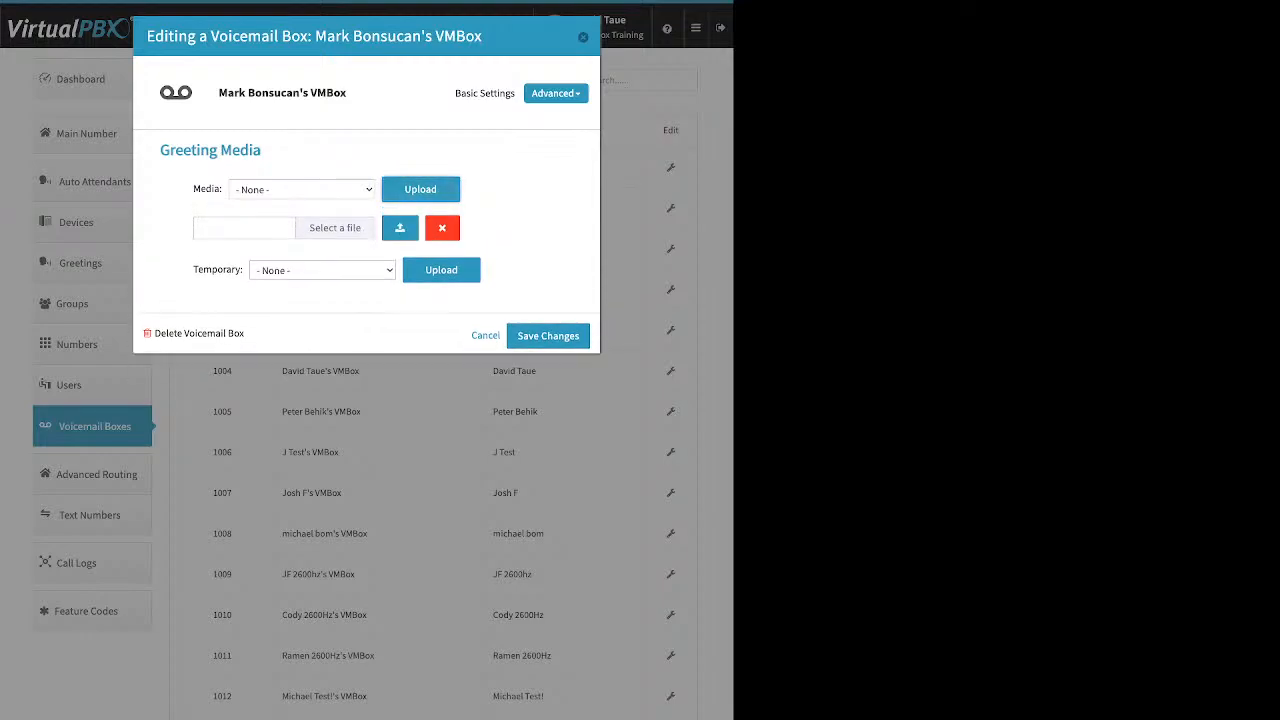
{"action": "left_click_drag", "start_coordinate": [193, 189], "coordinate": [220, 189]}
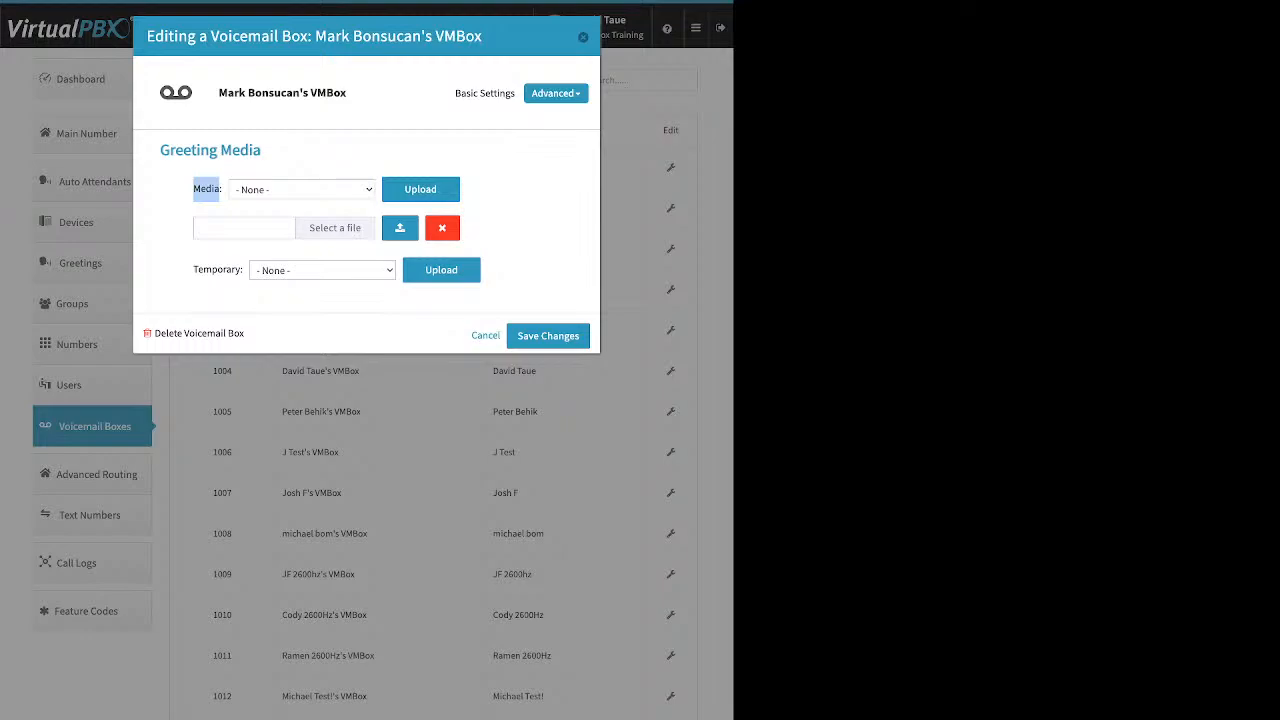
{"action": "left_click", "coordinate": [244, 228]}
{"action": "left_click_drag", "start_coordinate": [194, 270], "coordinate": [243, 270]}
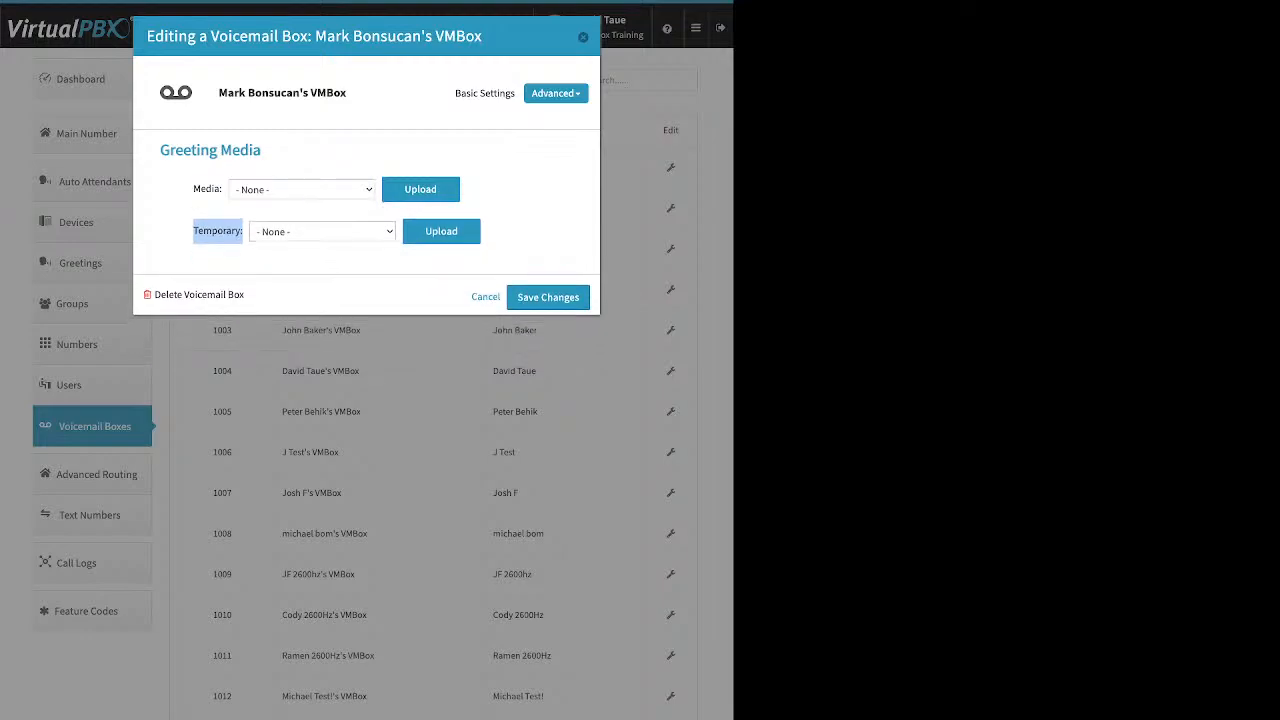
{"action": "left_click", "coordinate": [556, 93]}
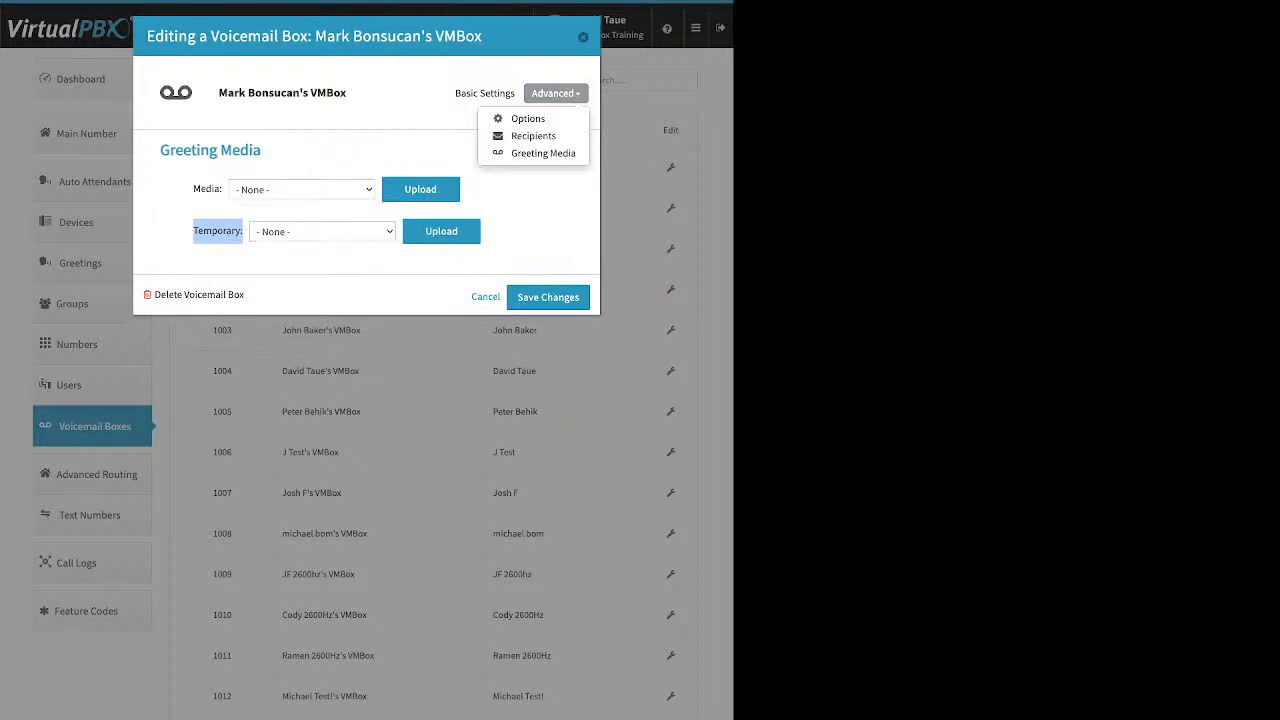
{"action": "left_click", "coordinate": [533, 136]}
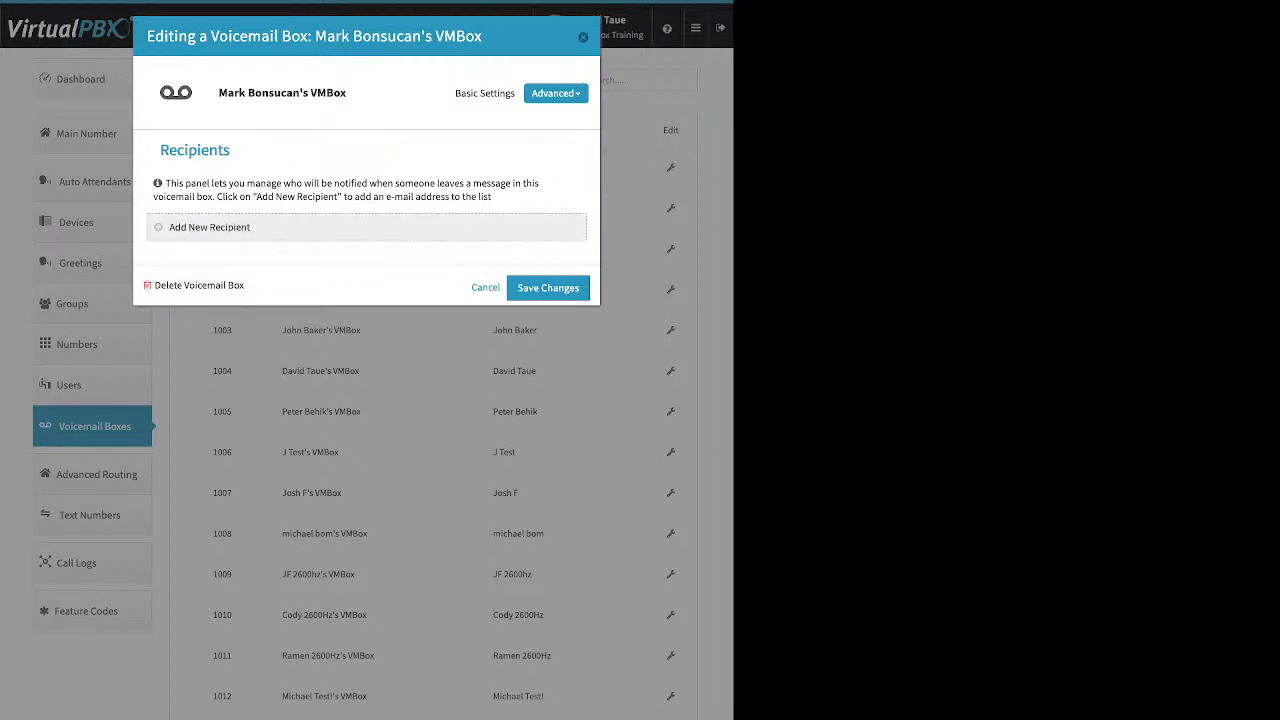
- Start adding a notification recipient, then switch to the box's general Options
{"action": "left_click", "coordinate": [209, 228]}
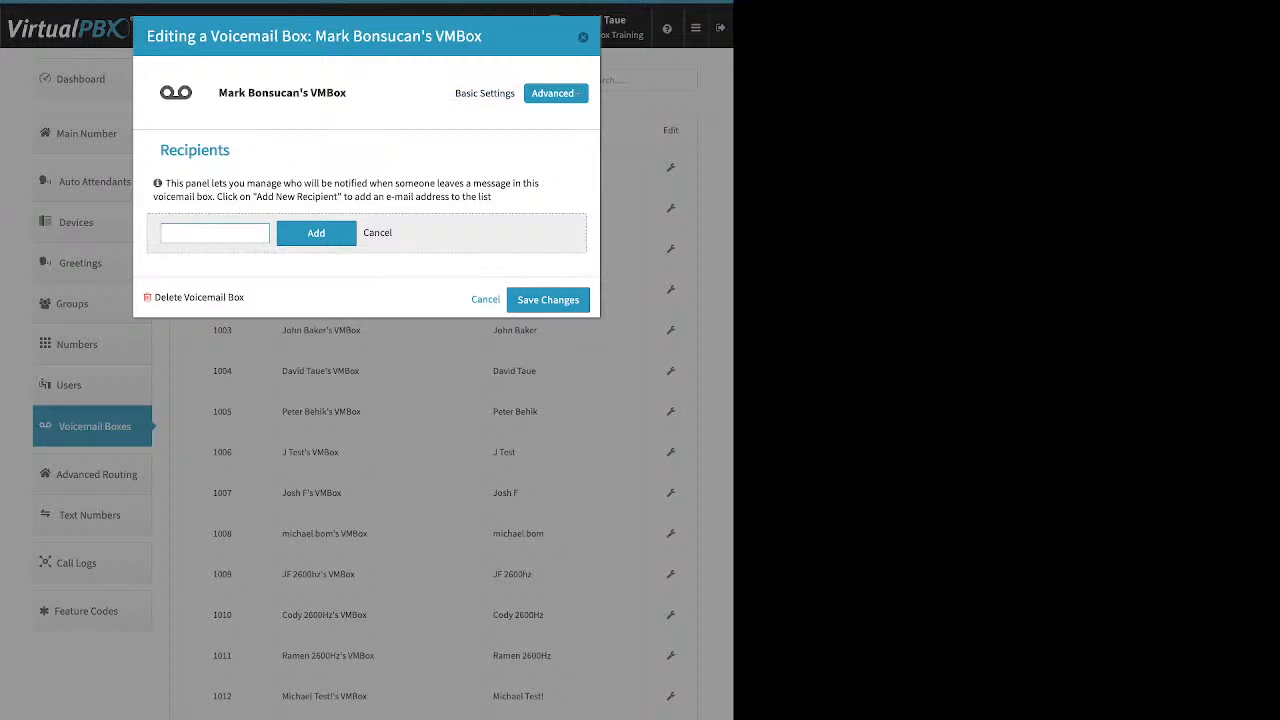
{"action": "left_click", "coordinate": [555, 93]}
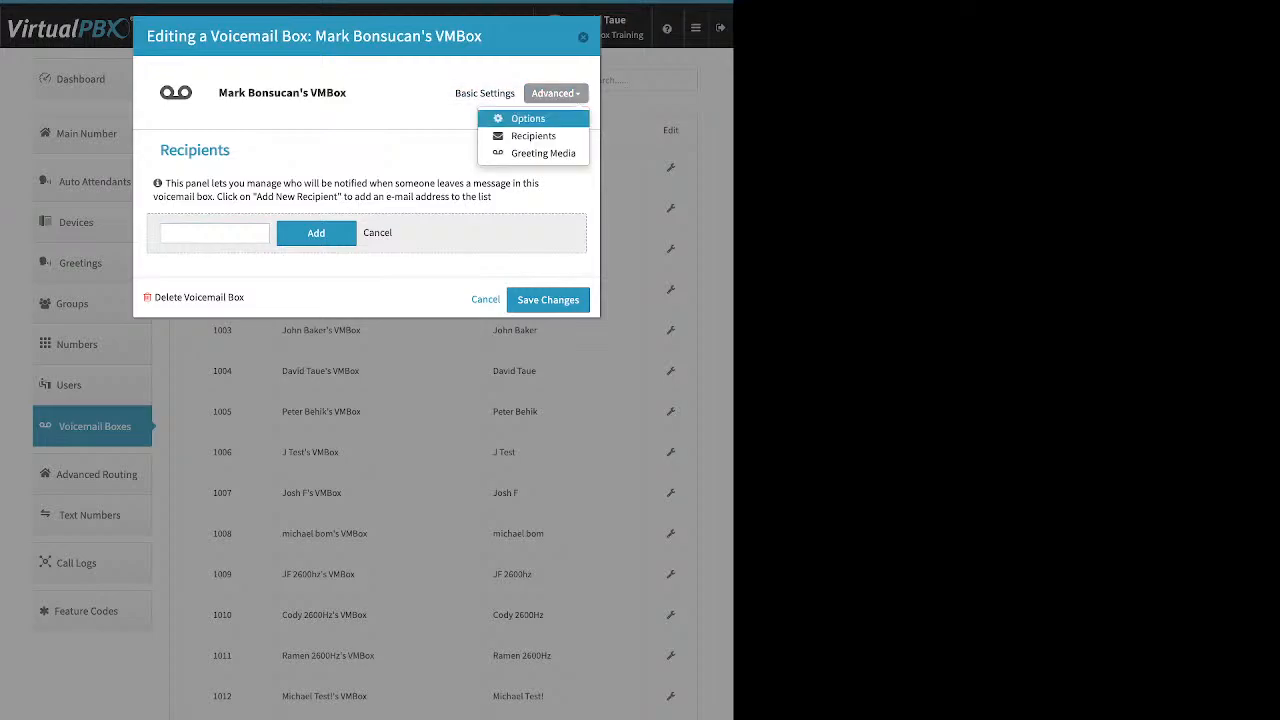
{"action": "left_click", "coordinate": [528, 118]}
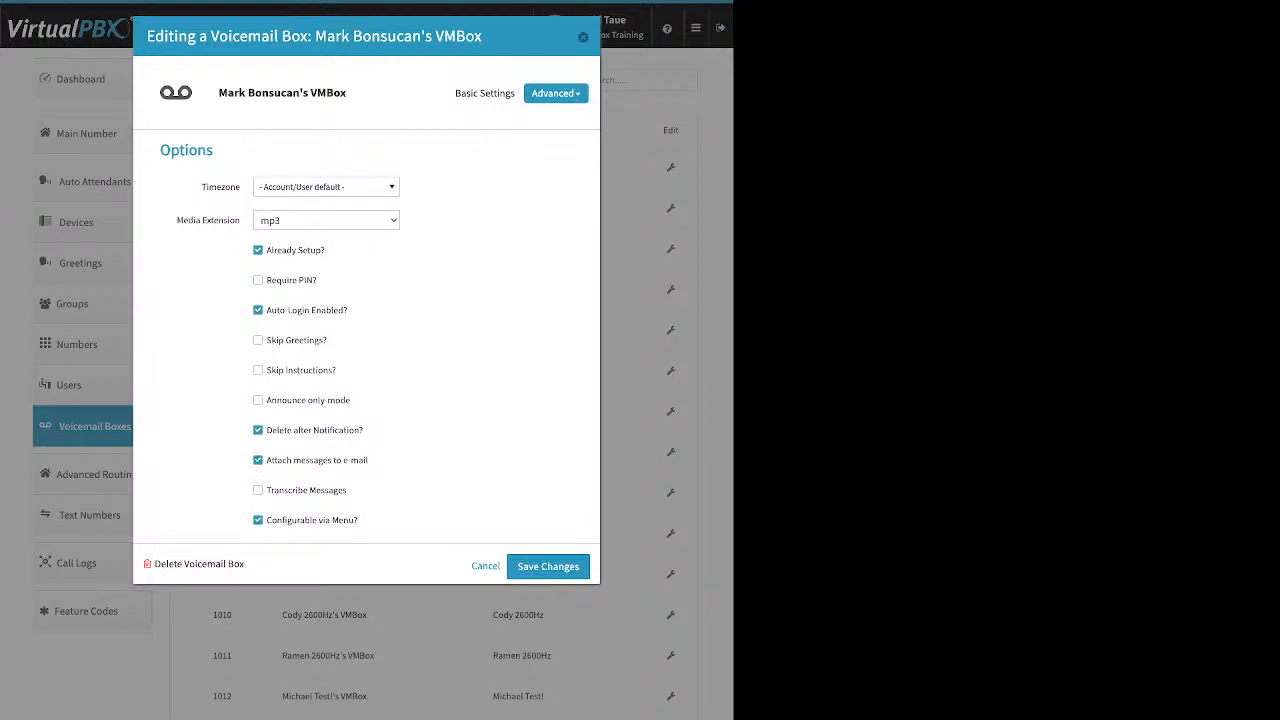
{"action": "left_click_drag", "start_coordinate": [266, 250], "coordinate": [325, 250]}
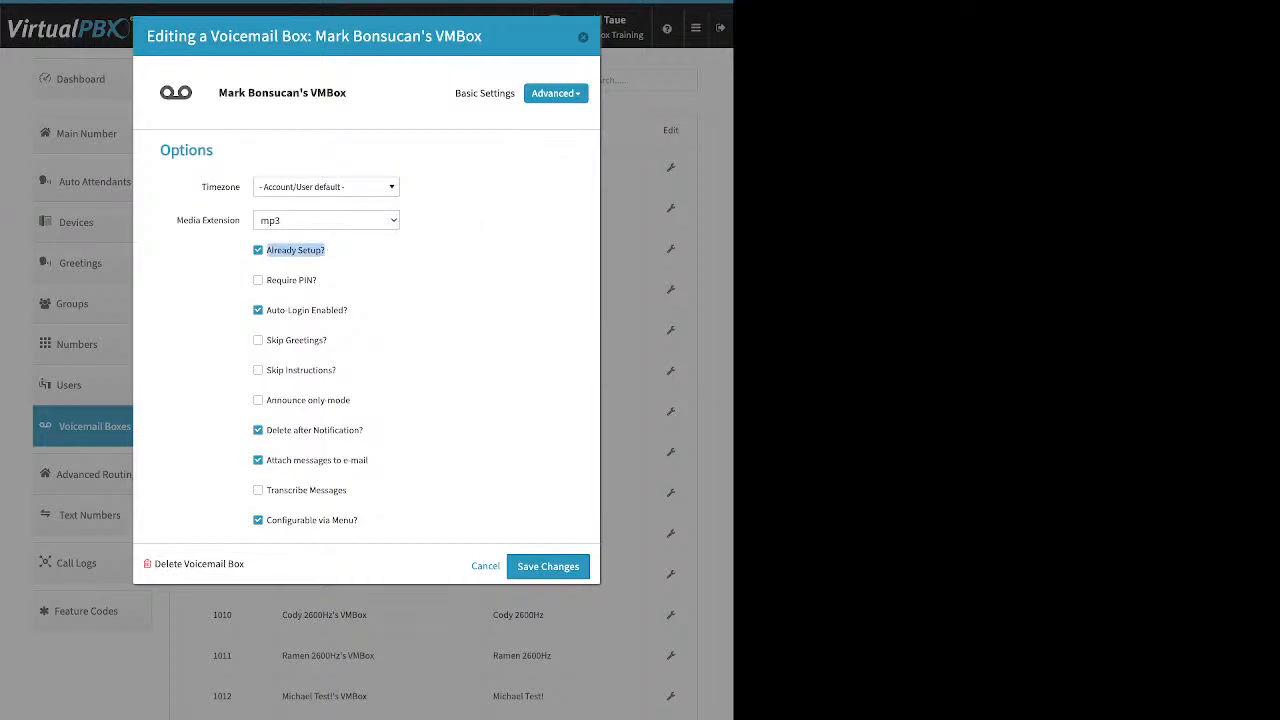
- Toggle Announce only mode on and back off, review e-mail options, and cancel without saving
{"action": "left_click", "coordinate": [259, 400]}
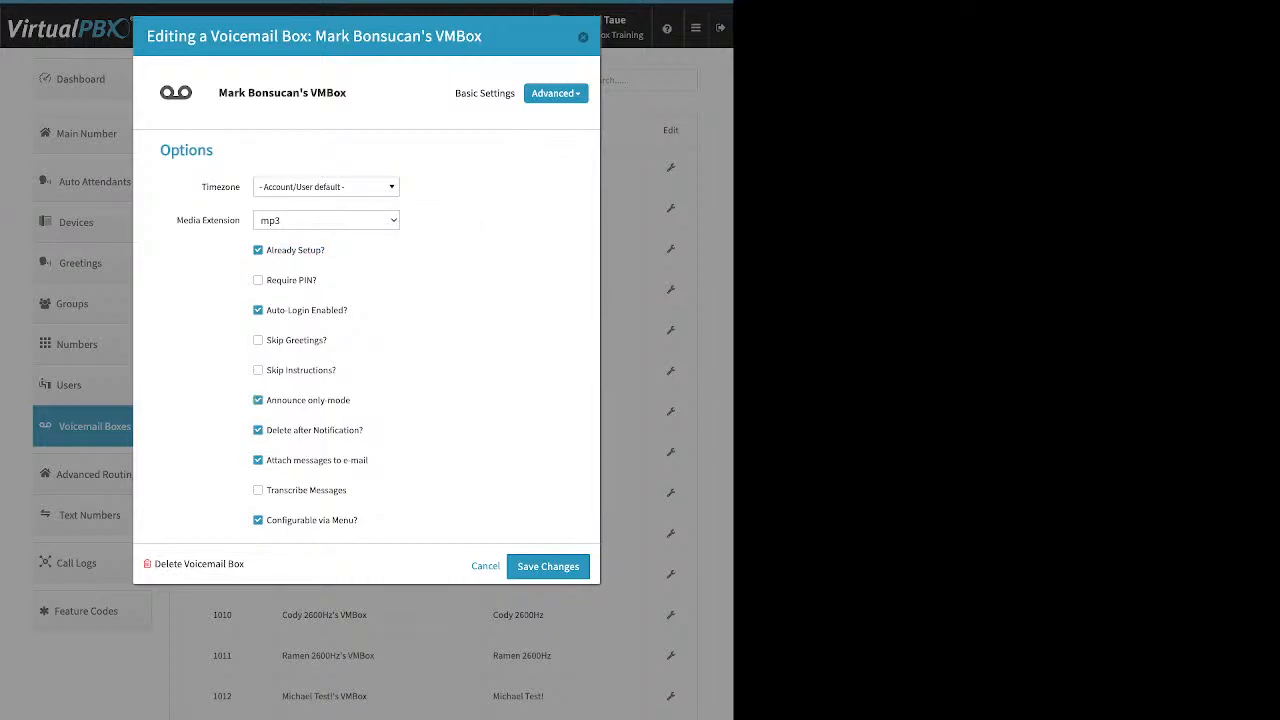
{"action": "left_click", "coordinate": [259, 400]}
{"action": "left_click_drag", "start_coordinate": [330, 460], "coordinate": [274, 460]}
{"action": "left_click", "coordinate": [240, 460]}
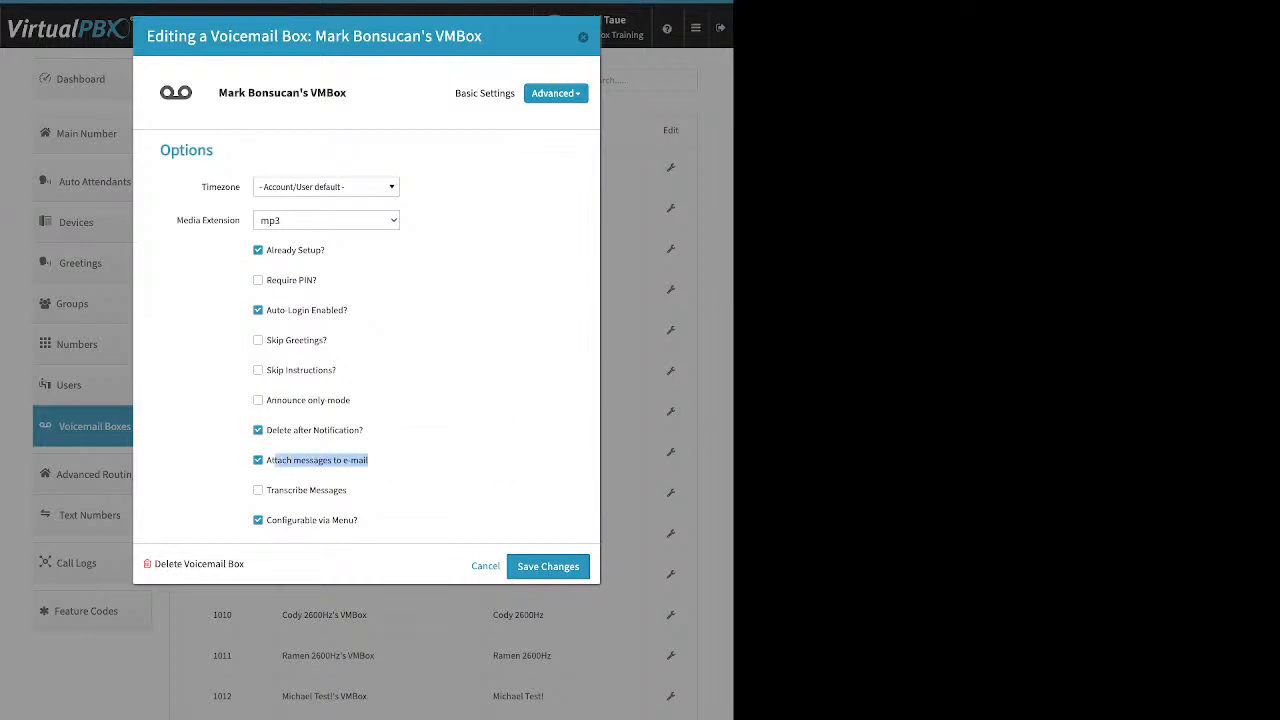
{"action": "left_click_drag", "start_coordinate": [363, 430], "coordinate": [266, 430]}
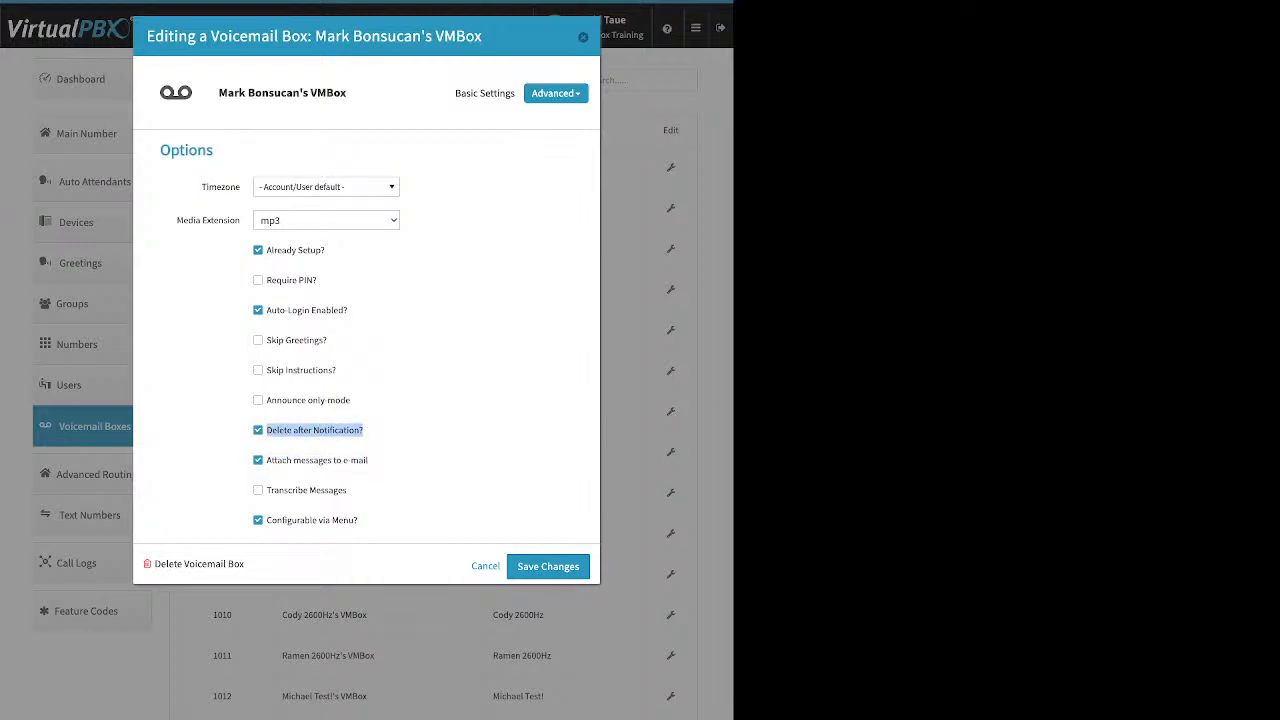
{"action": "left_click", "coordinate": [485, 566]}
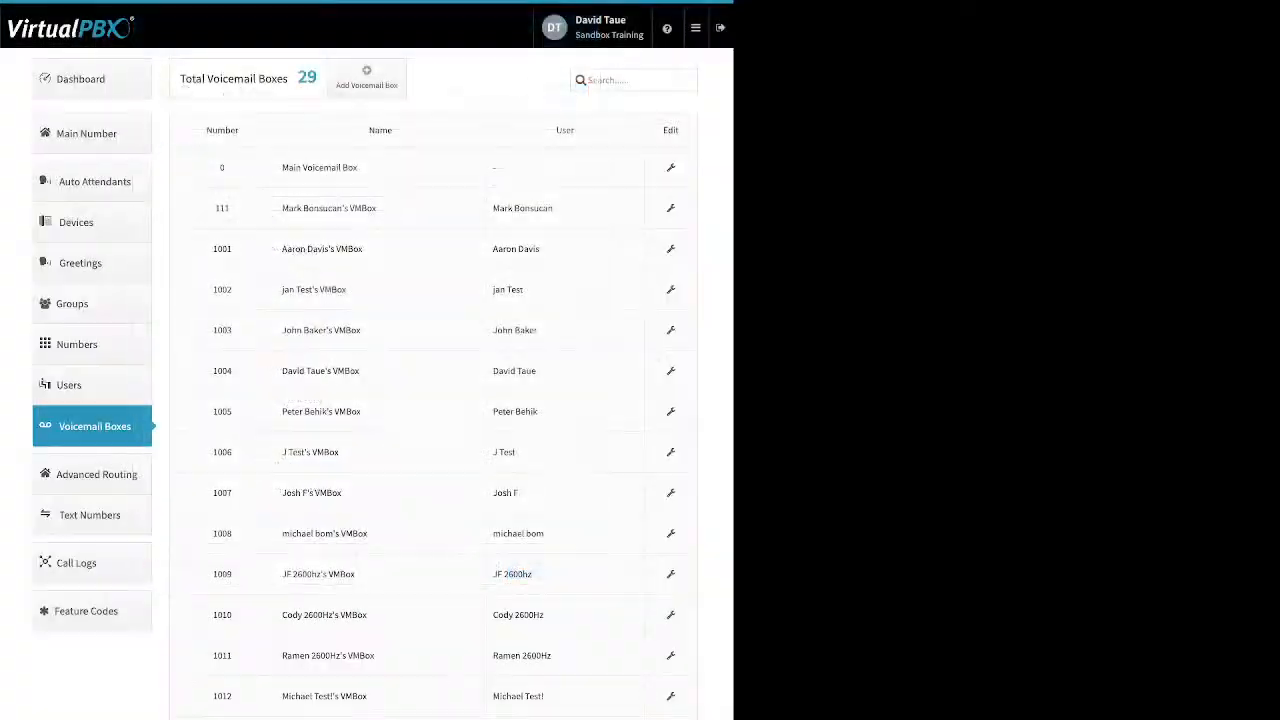
- Go to Advanced Routing to see the Direct Inward System Access feature
{"action": "left_click", "coordinate": [95, 474]}
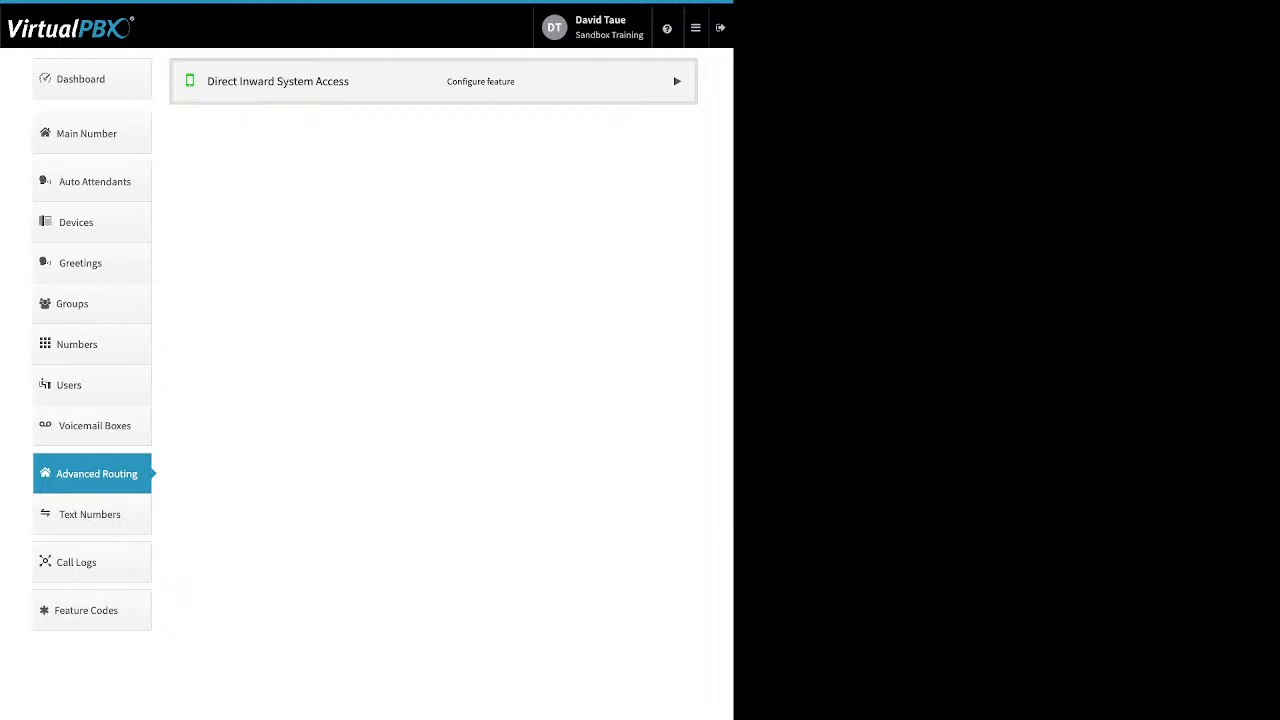
{"action": "left_click", "coordinate": [677, 81]}
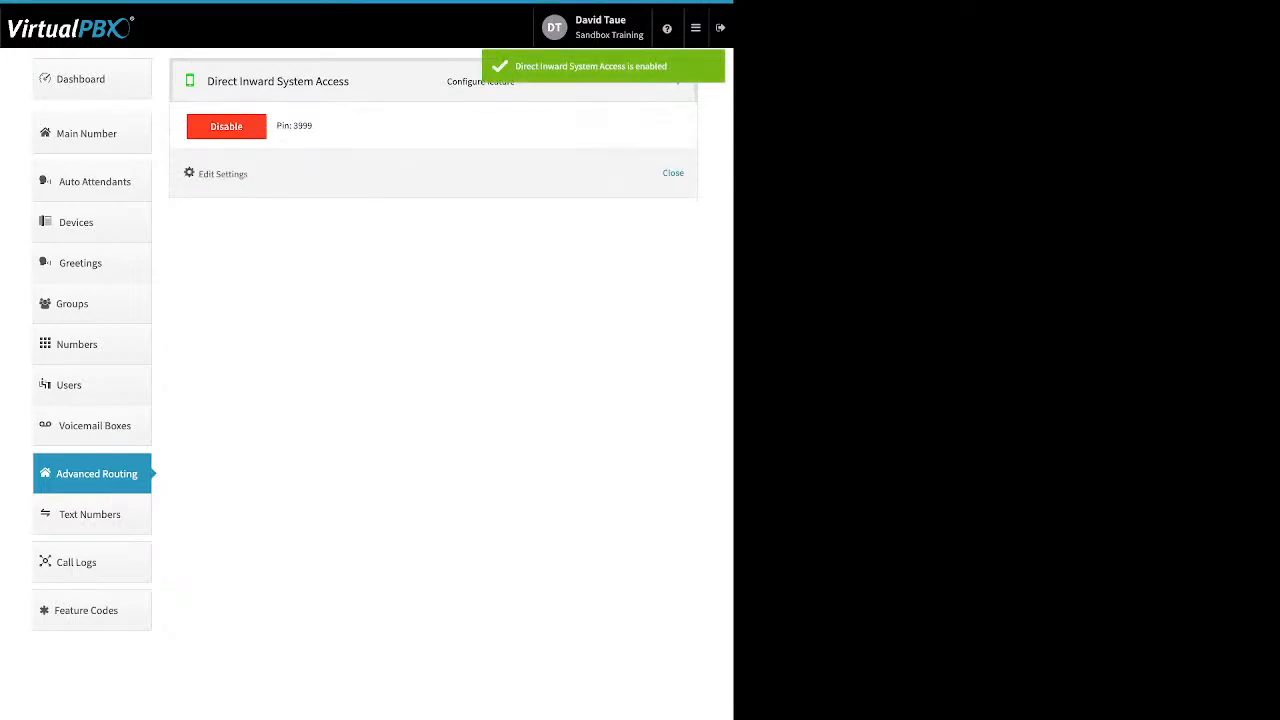
{"action": "double_click", "coordinate": [303, 126]}
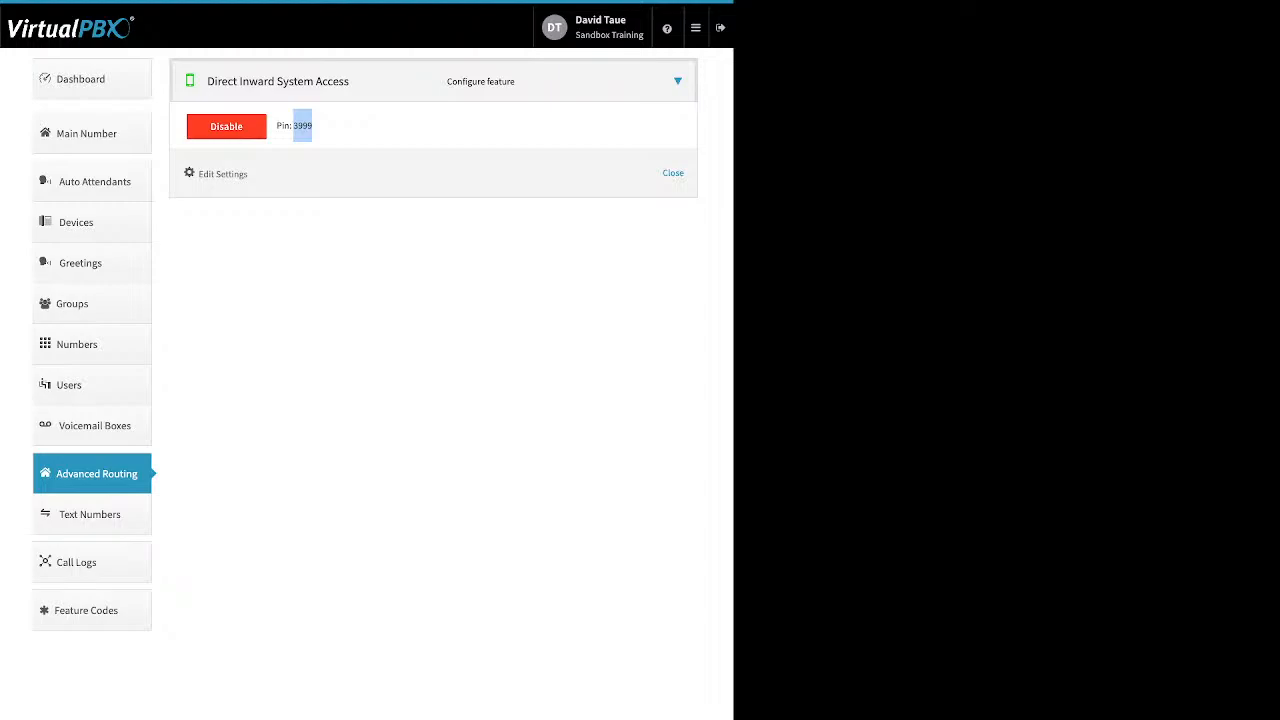
{"action": "left_click_drag", "start_coordinate": [254, 175], "coordinate": [199, 175]}
{"action": "left_click", "coordinate": [222, 174]}
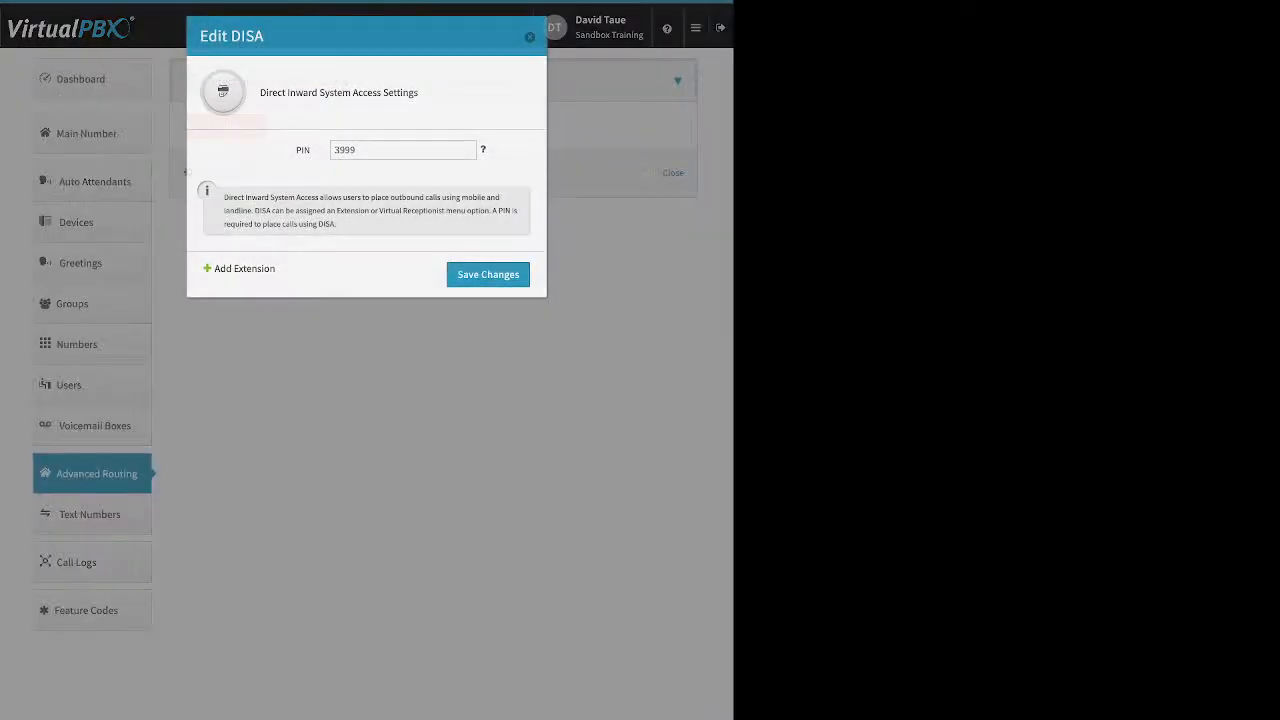
{"action": "left_click_drag", "start_coordinate": [275, 268], "coordinate": [214, 268]}
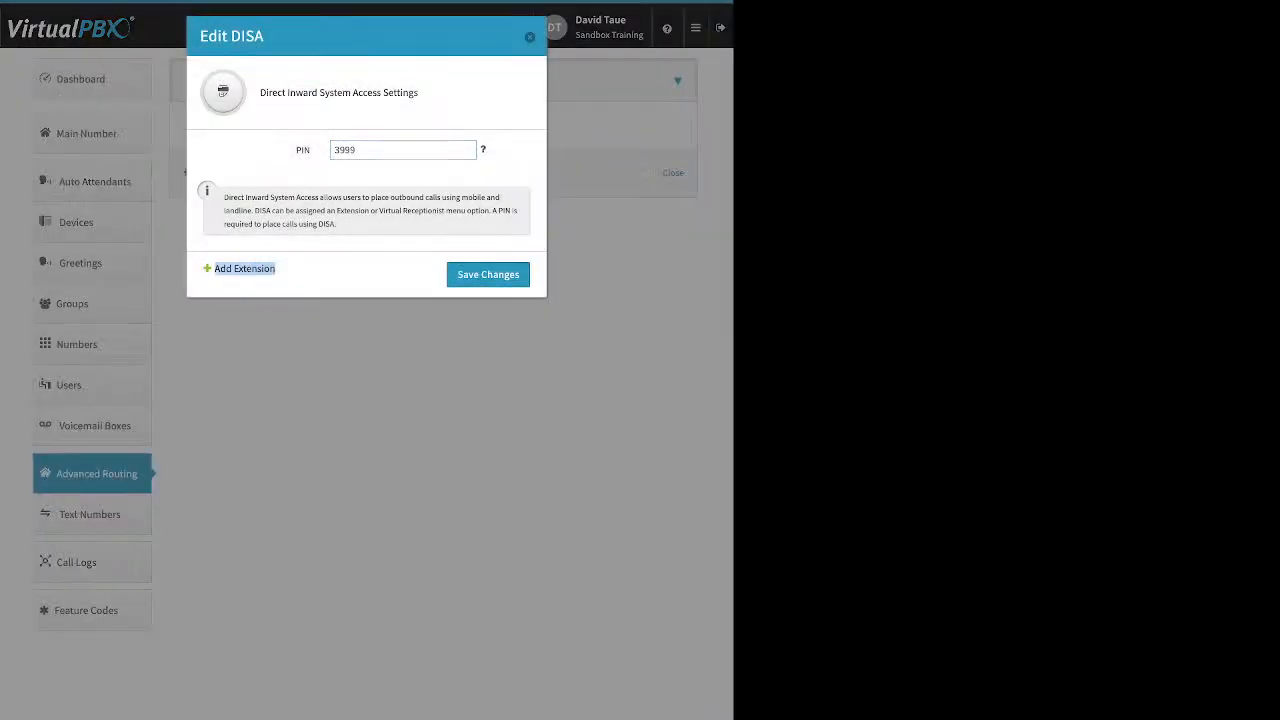
{"action": "left_click", "coordinate": [244, 268]}
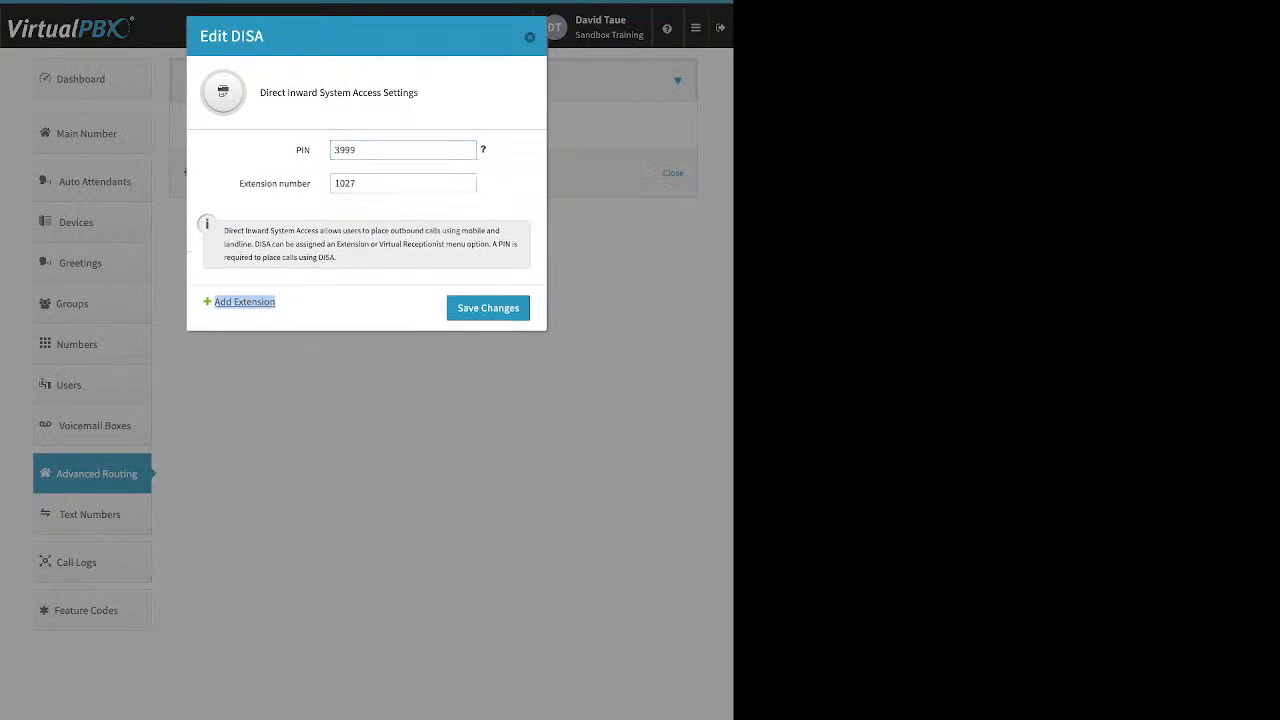
{"action": "left_click_drag", "start_coordinate": [358, 183], "coordinate": [334, 183]}
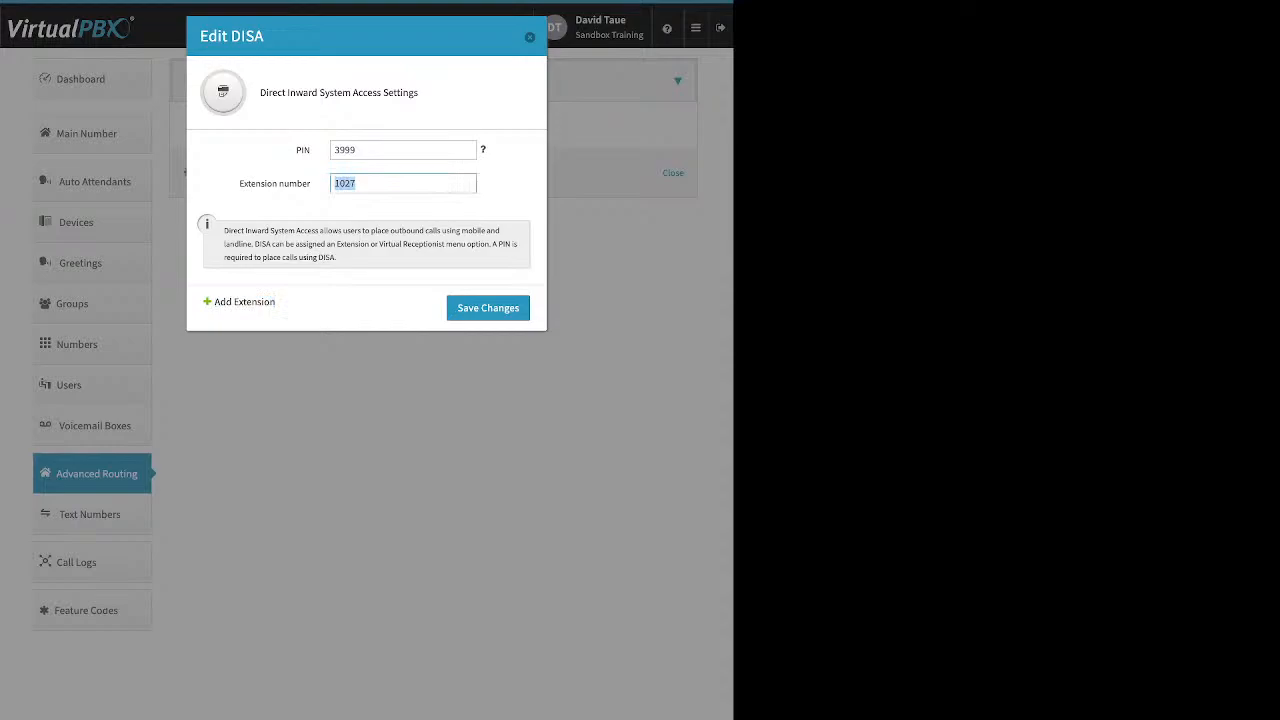
{"action": "key", "text": "shift+Tab"}
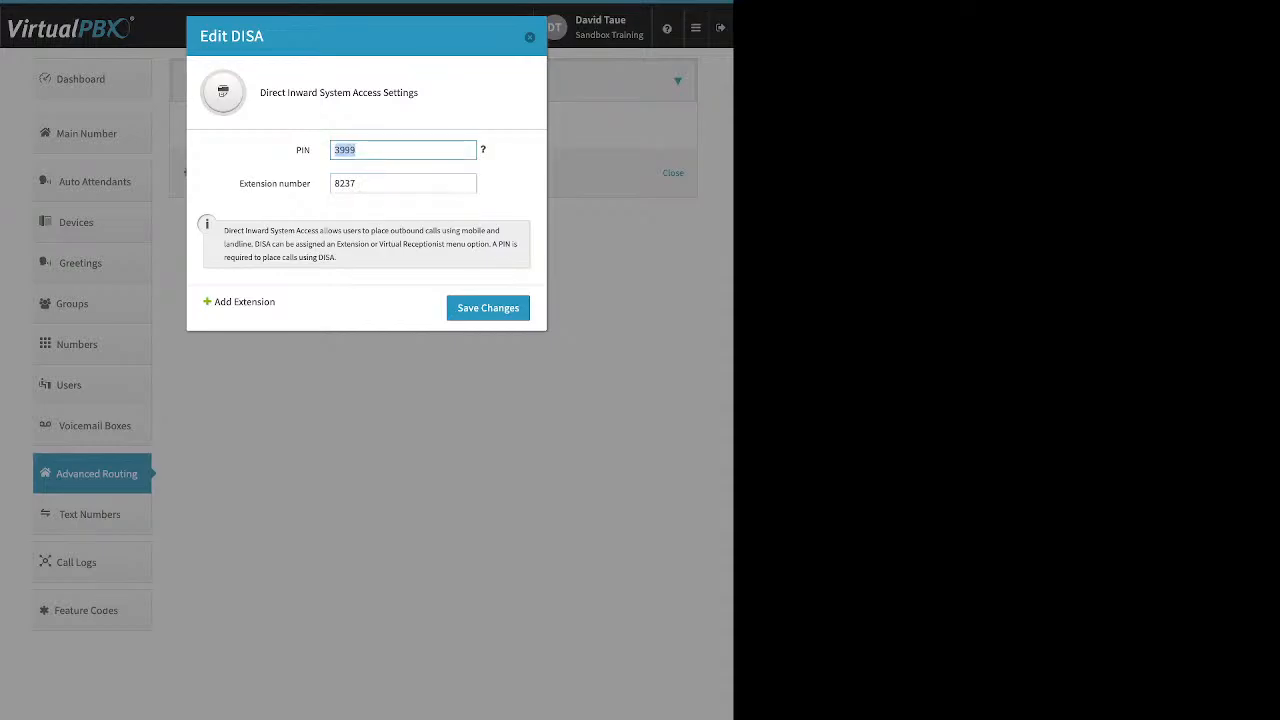
{"action": "key", "text": "Return"}
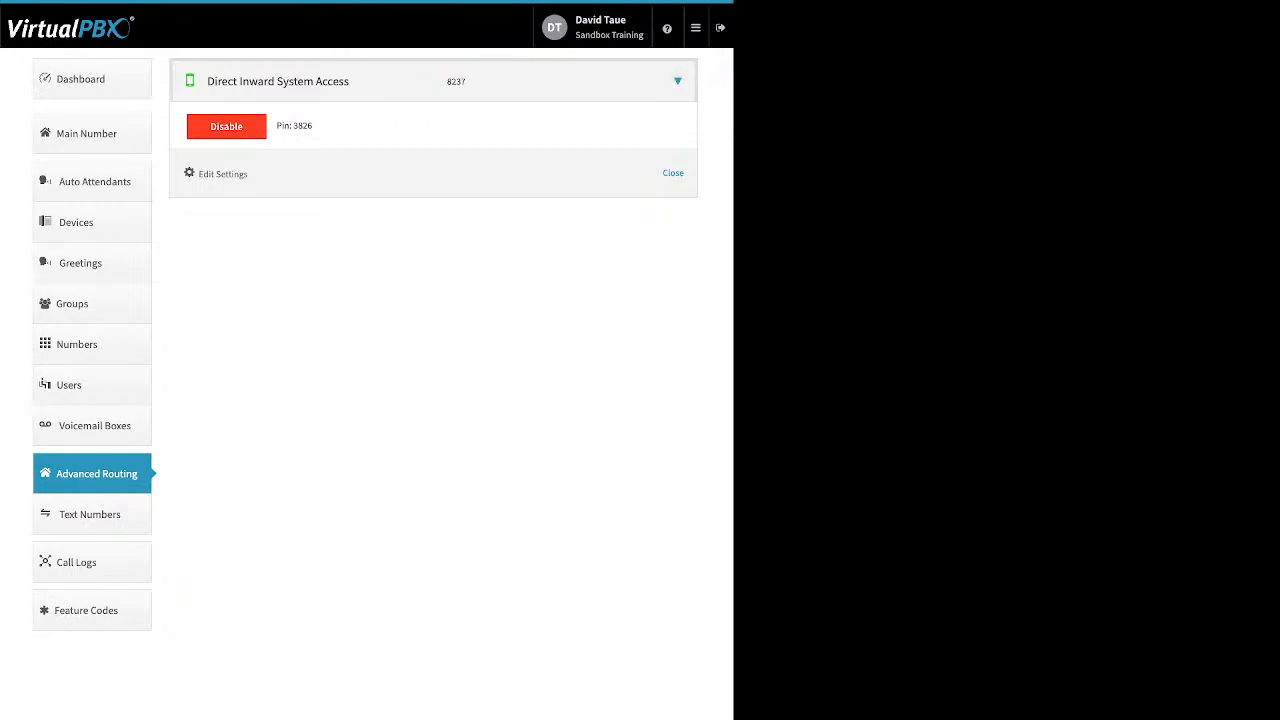
{"action": "left_click_drag", "start_coordinate": [451, 83], "coordinate": [466, 83]}
{"action": "left_click", "coordinate": [466, 82]}
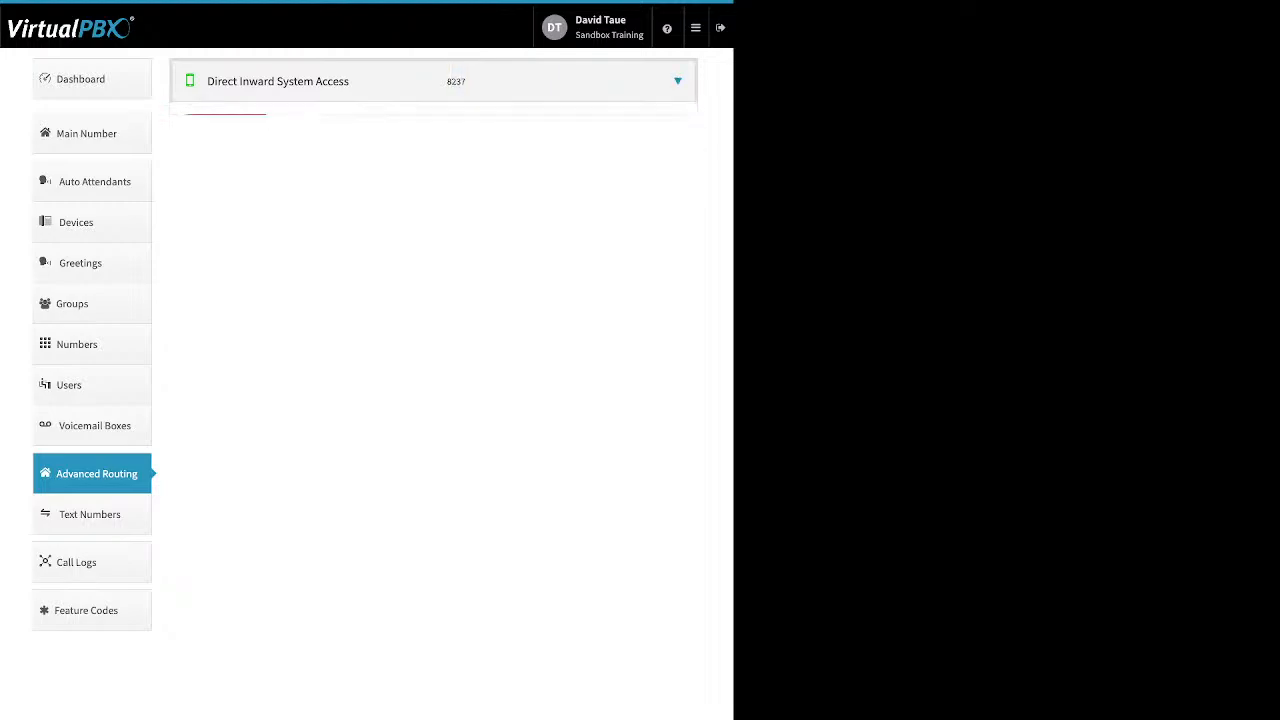
{"action": "double_click", "coordinate": [302, 126]}
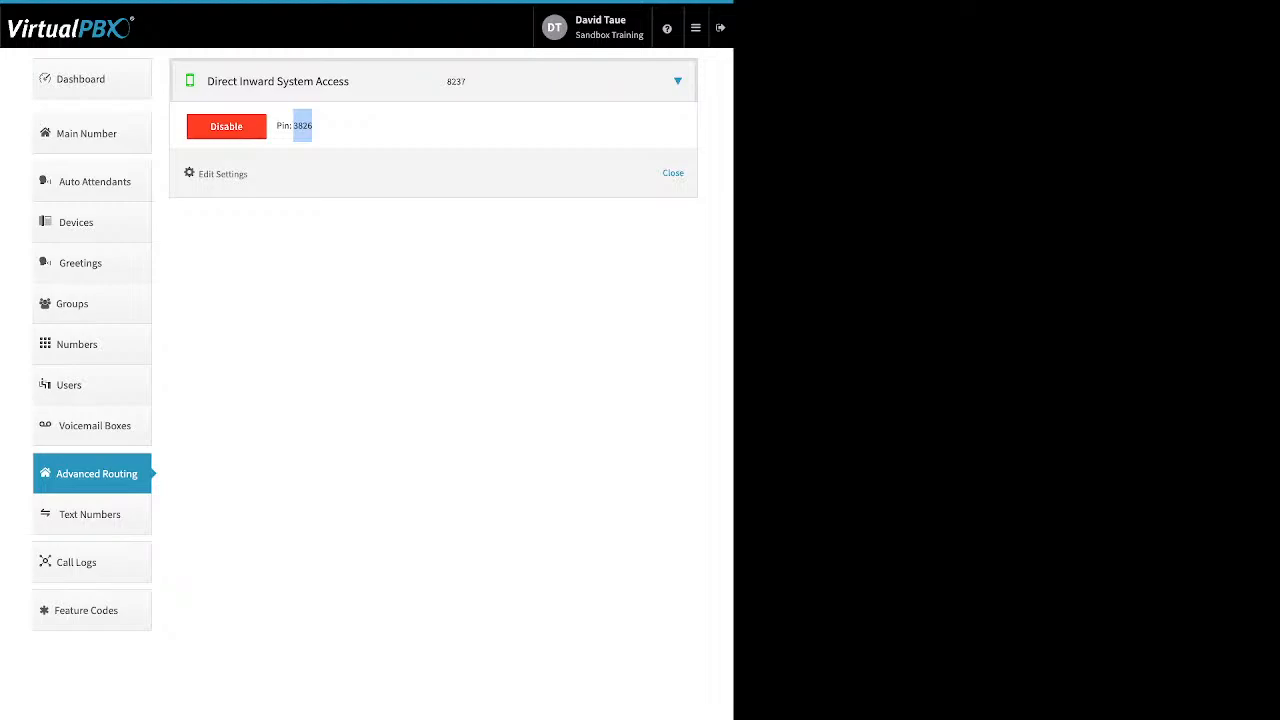
{"action": "left_click", "coordinate": [91, 79]}
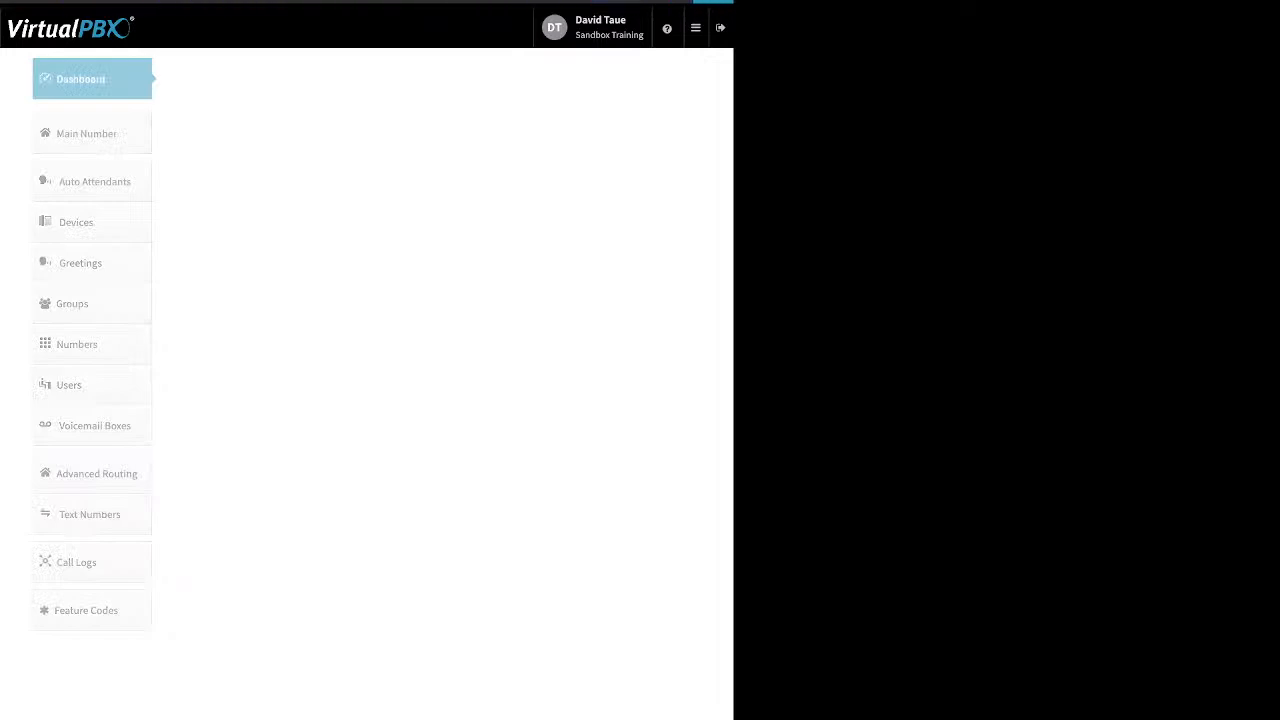
{"action": "left_click", "coordinate": [500, 79]}
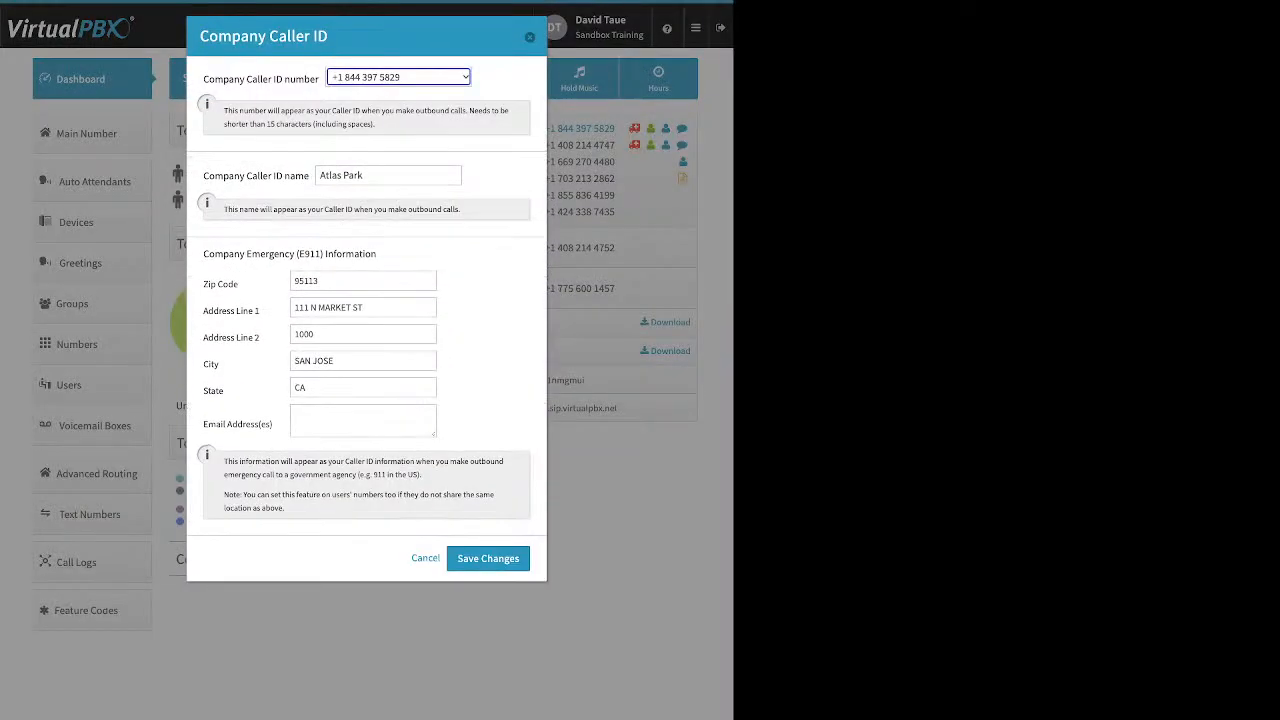
- Close Caller ID, disable Direct Inward System Access with confirmation, and open Call Logs
{"action": "key", "text": "Escape"}
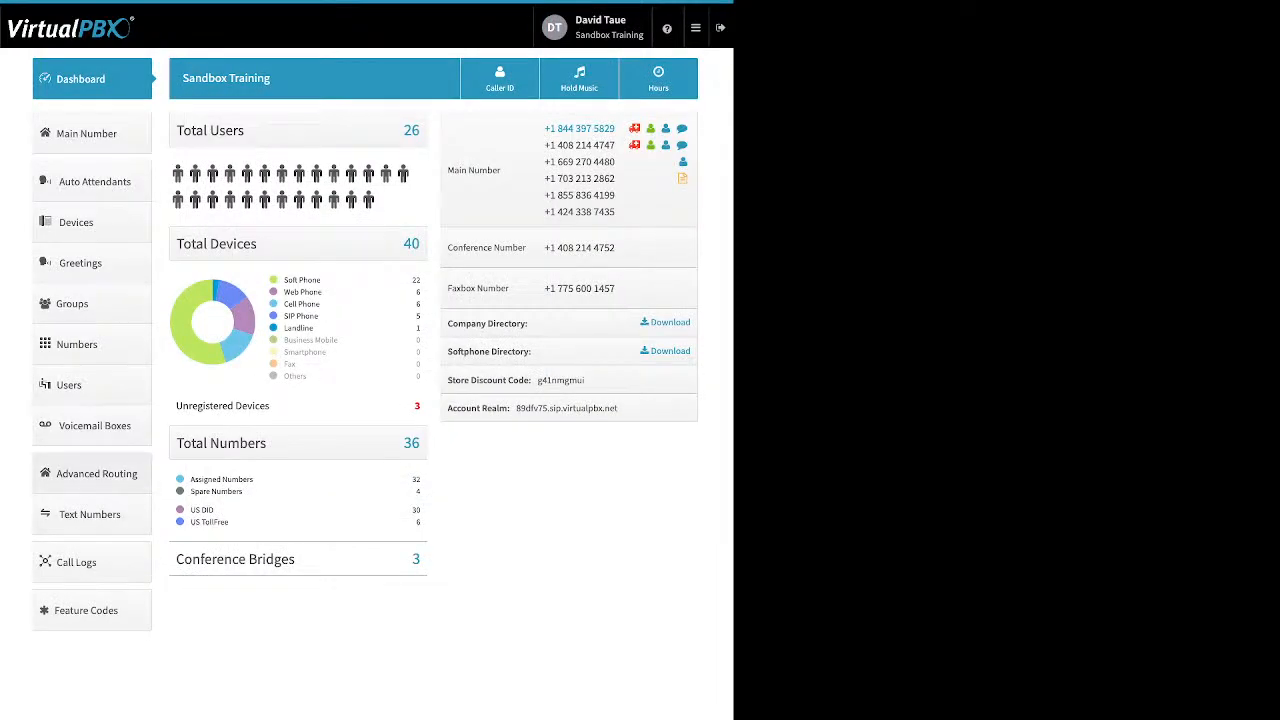
{"action": "left_click", "coordinate": [96, 473]}
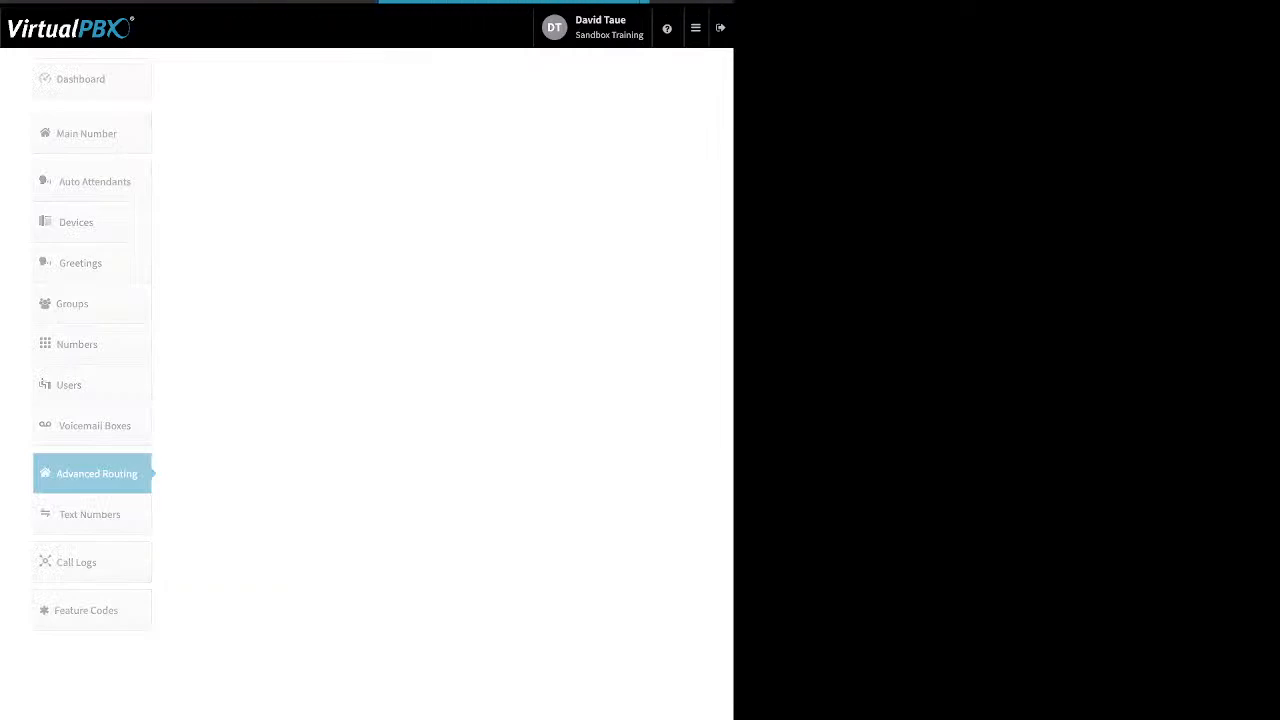
{"action": "left_click", "coordinate": [677, 81]}
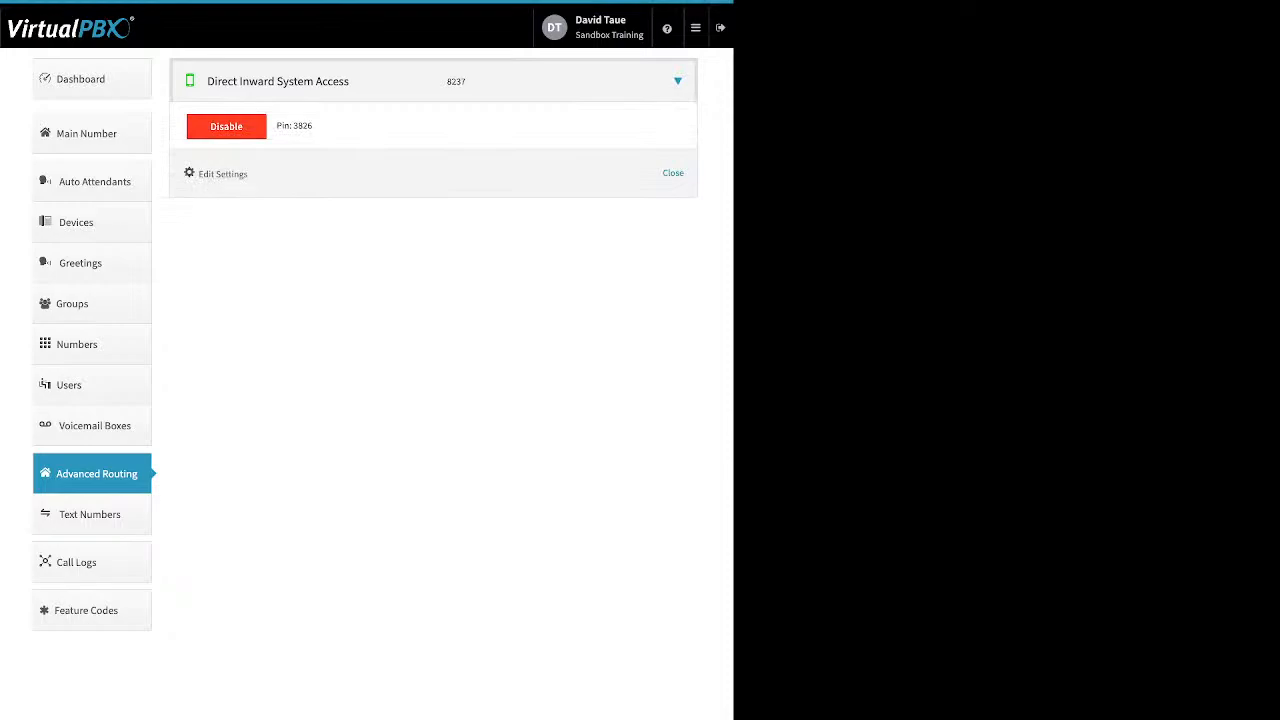
{"action": "left_click", "coordinate": [226, 126]}
{"action": "key", "text": "Return"}
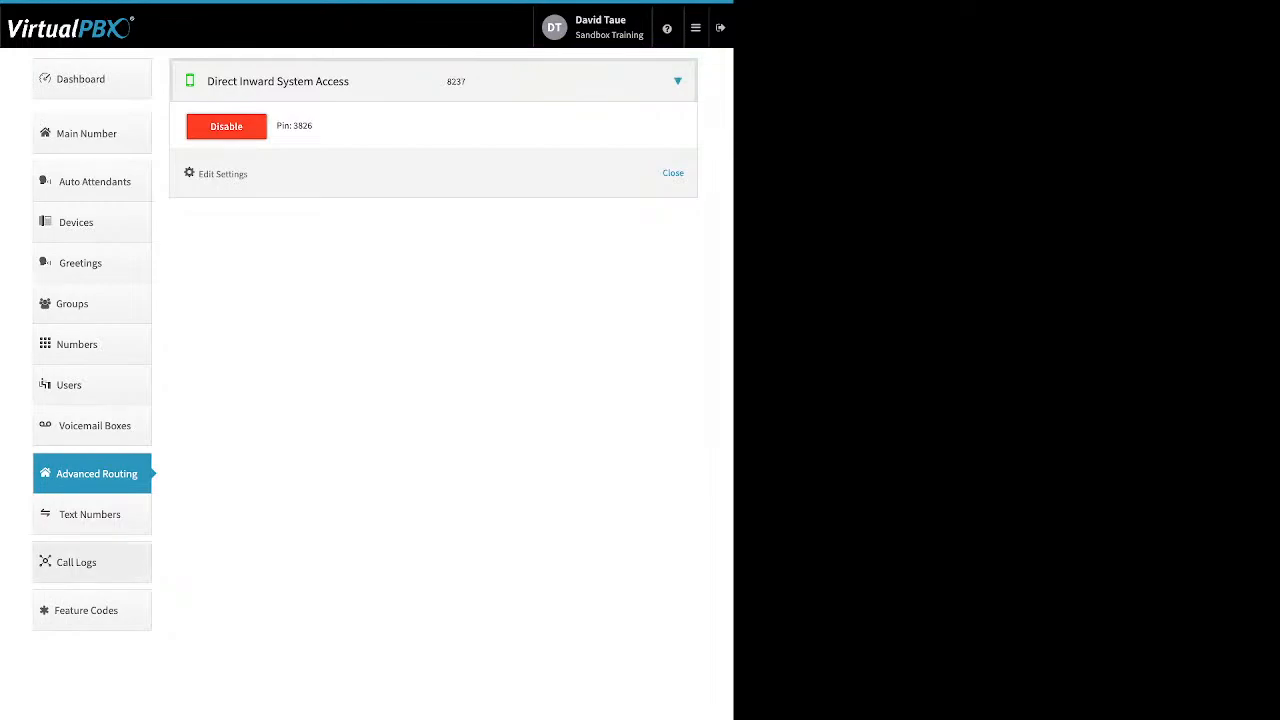
{"action": "left_click", "coordinate": [76, 562]}
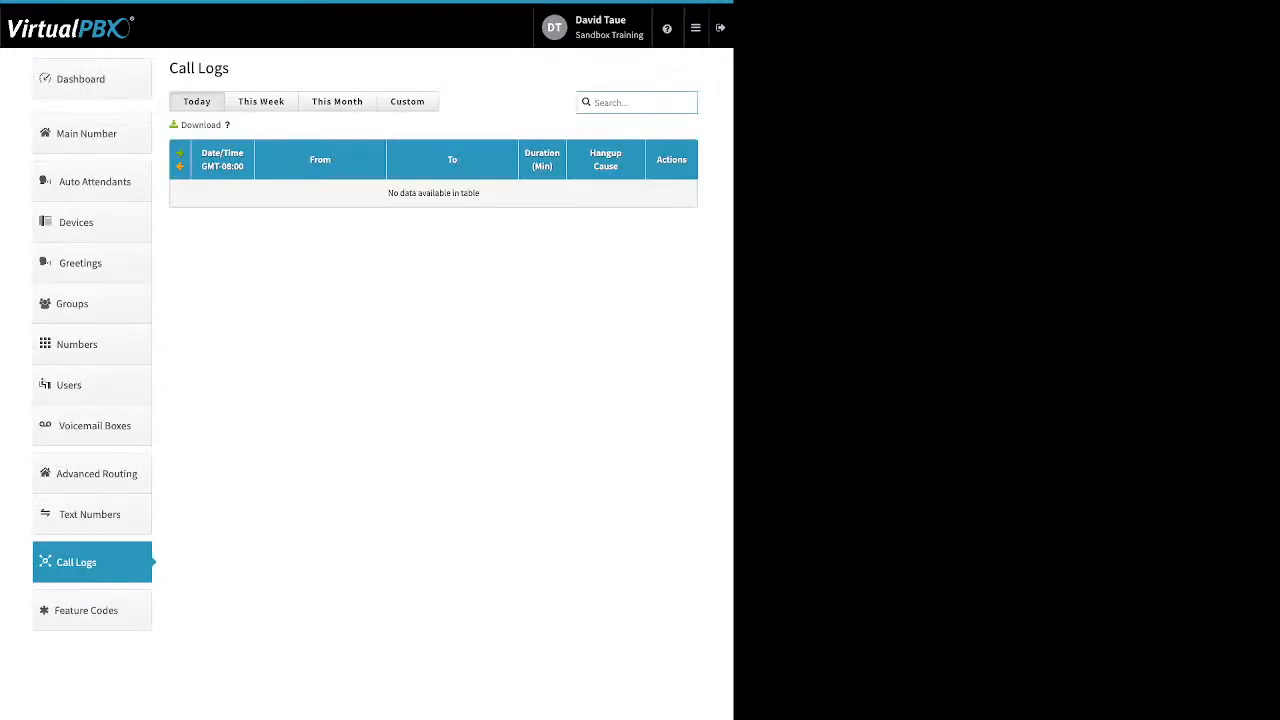
- Show this month's calls and browse down, expanding the 10/01/22 10:01:09 call
{"action": "left_click", "coordinate": [337, 101]}
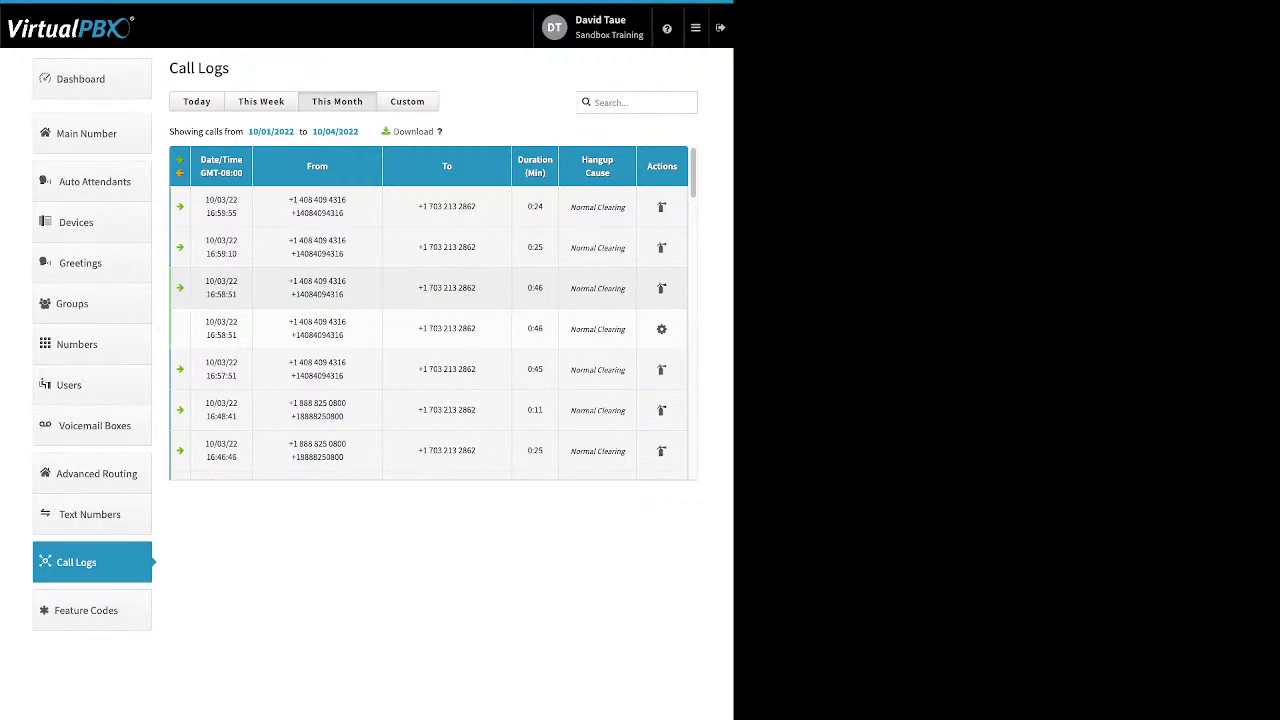
{"action": "left_click", "coordinate": [430, 288]}
{"action": "scroll", "coordinate": [430, 288], "scroll_direction": "down", "scroll_amount": 1}
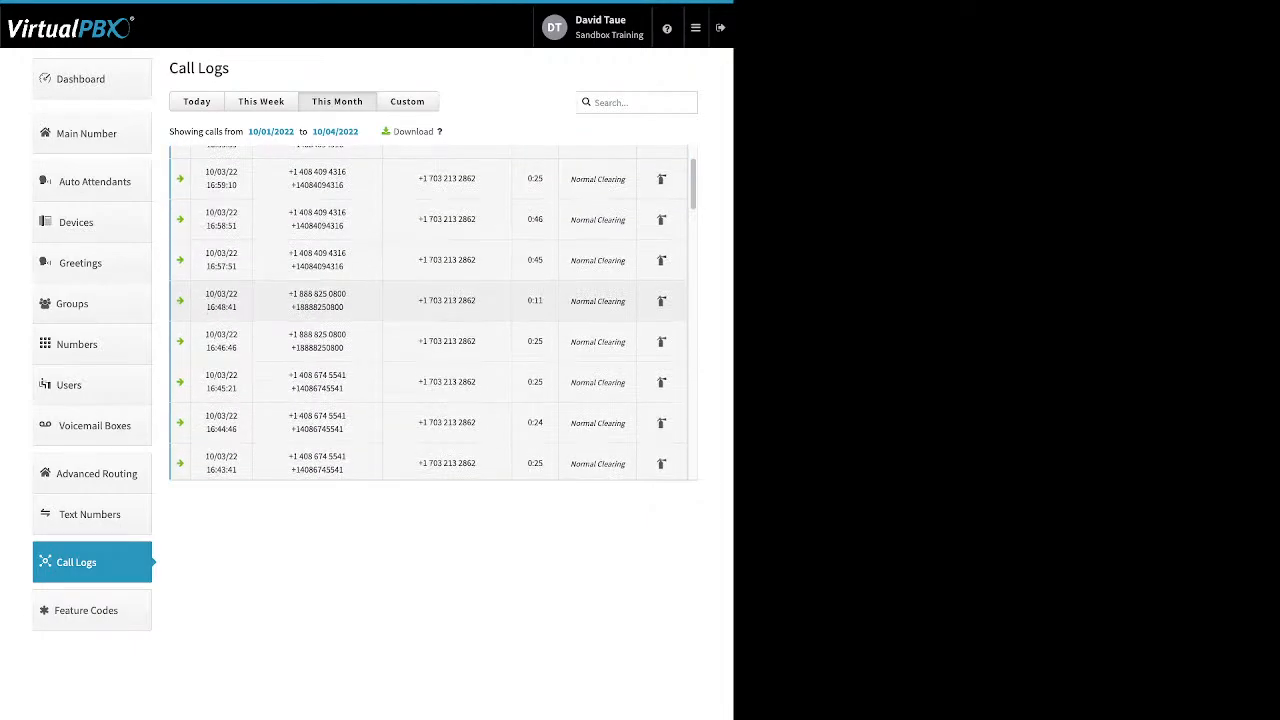
{"action": "scroll", "coordinate": [430, 290], "scroll_direction": "down", "scroll_amount": 1}
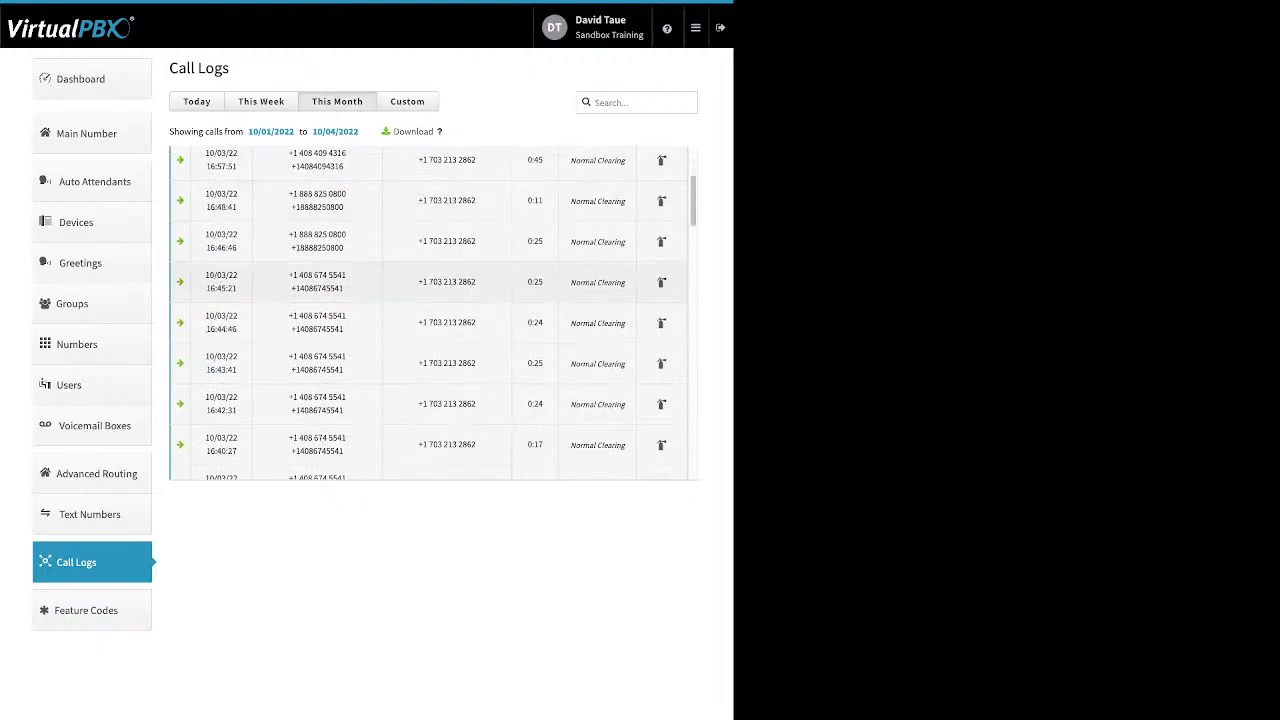
{"action": "scroll", "coordinate": [430, 290], "scroll_direction": "down", "scroll_amount": 1}
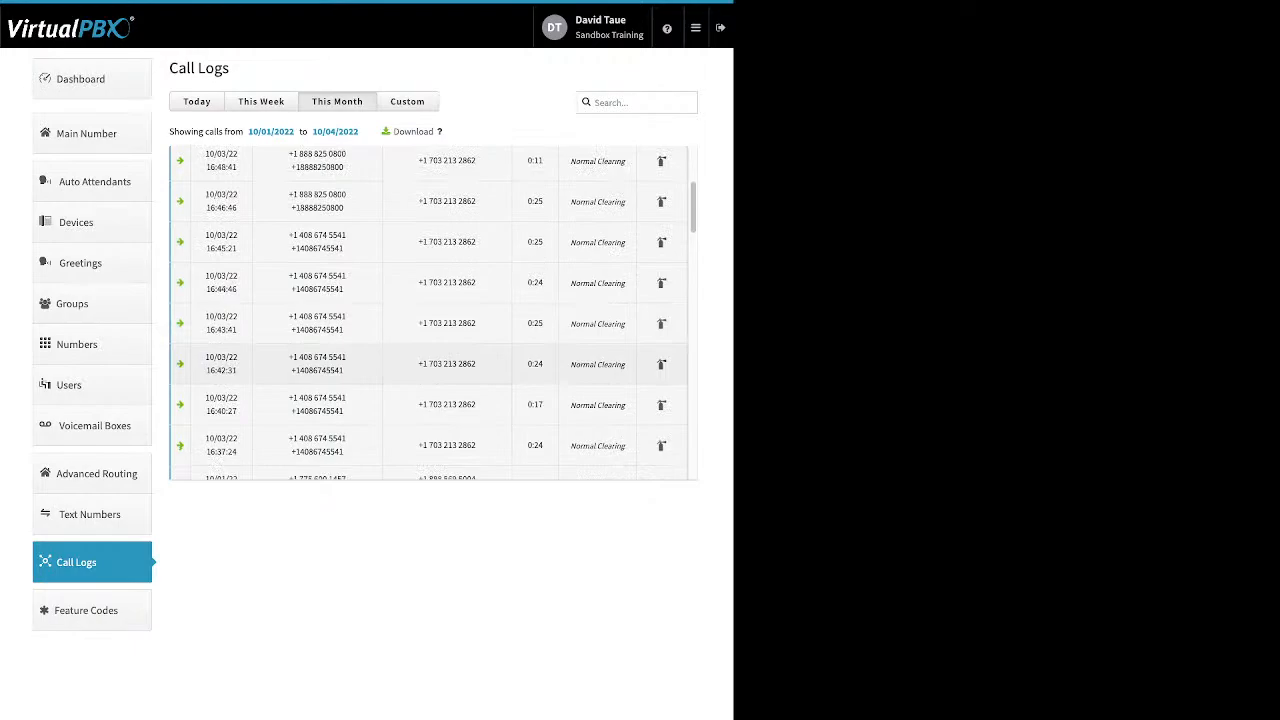
{"action": "scroll", "coordinate": [430, 370], "scroll_direction": "down", "scroll_amount": 2}
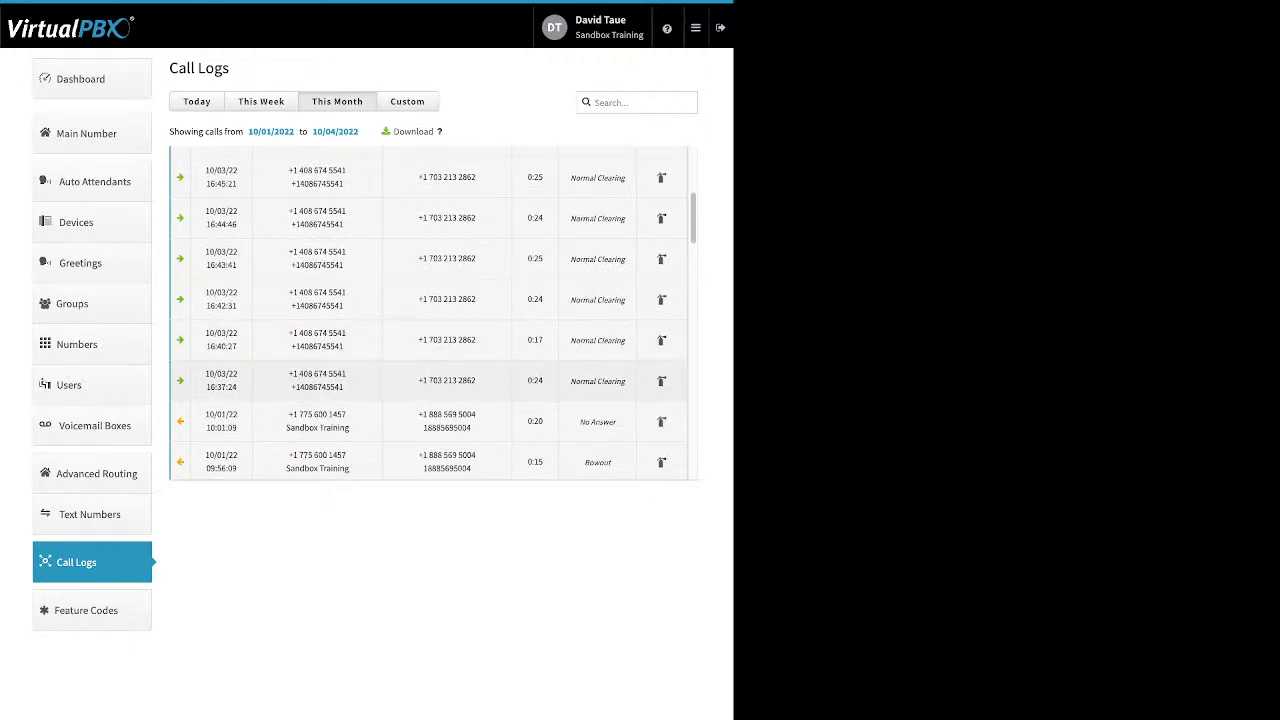
{"action": "scroll", "coordinate": [430, 370], "scroll_direction": "down", "scroll_amount": 1}
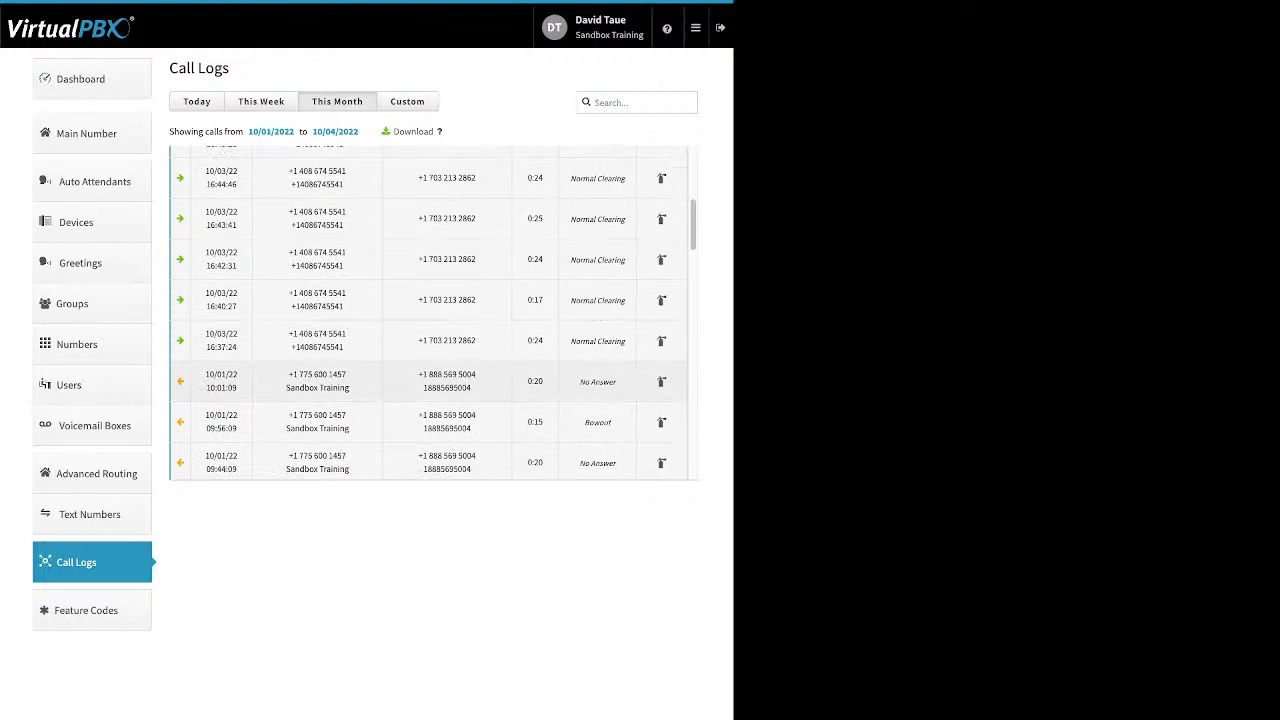
{"action": "left_click", "coordinate": [430, 381]}
{"action": "scroll", "coordinate": [430, 310], "scroll_direction": "down", "scroll_amount": 1}
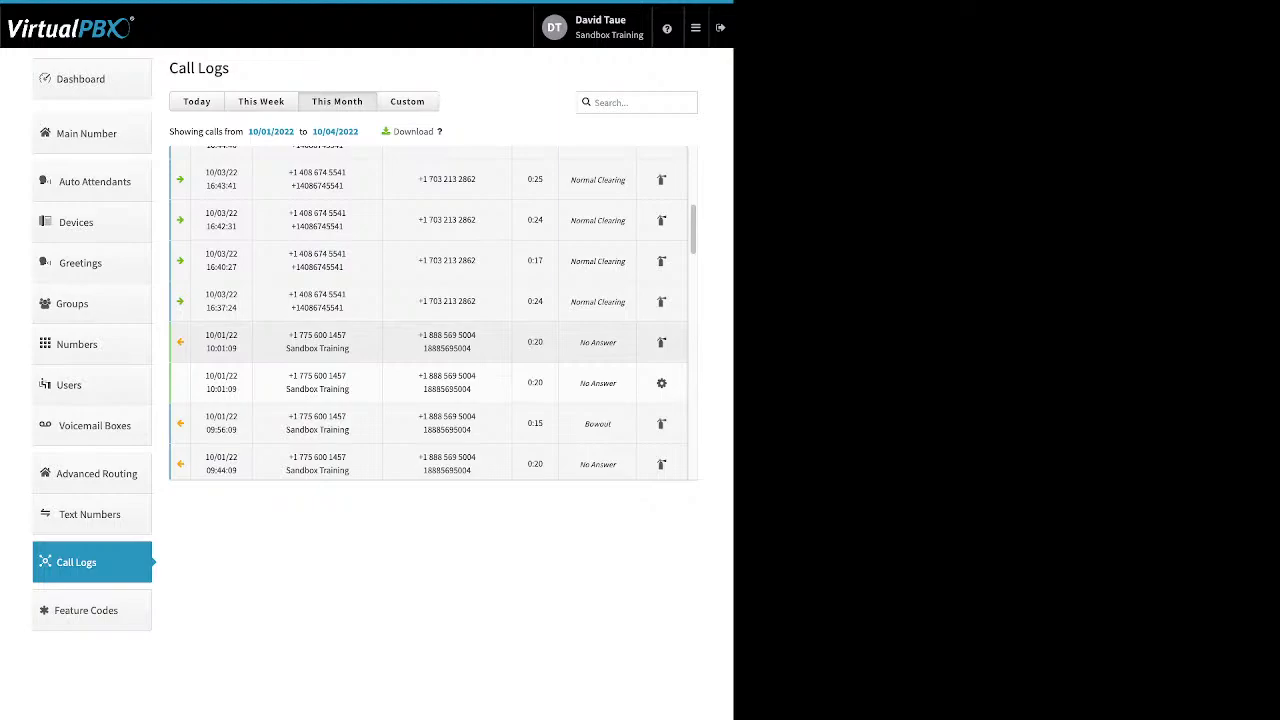
- Collapse the 10:01:09 call, check the 09:44:09 call's details, and scroll down to about 08:32:58
{"action": "left_click", "coordinate": [428, 342]}
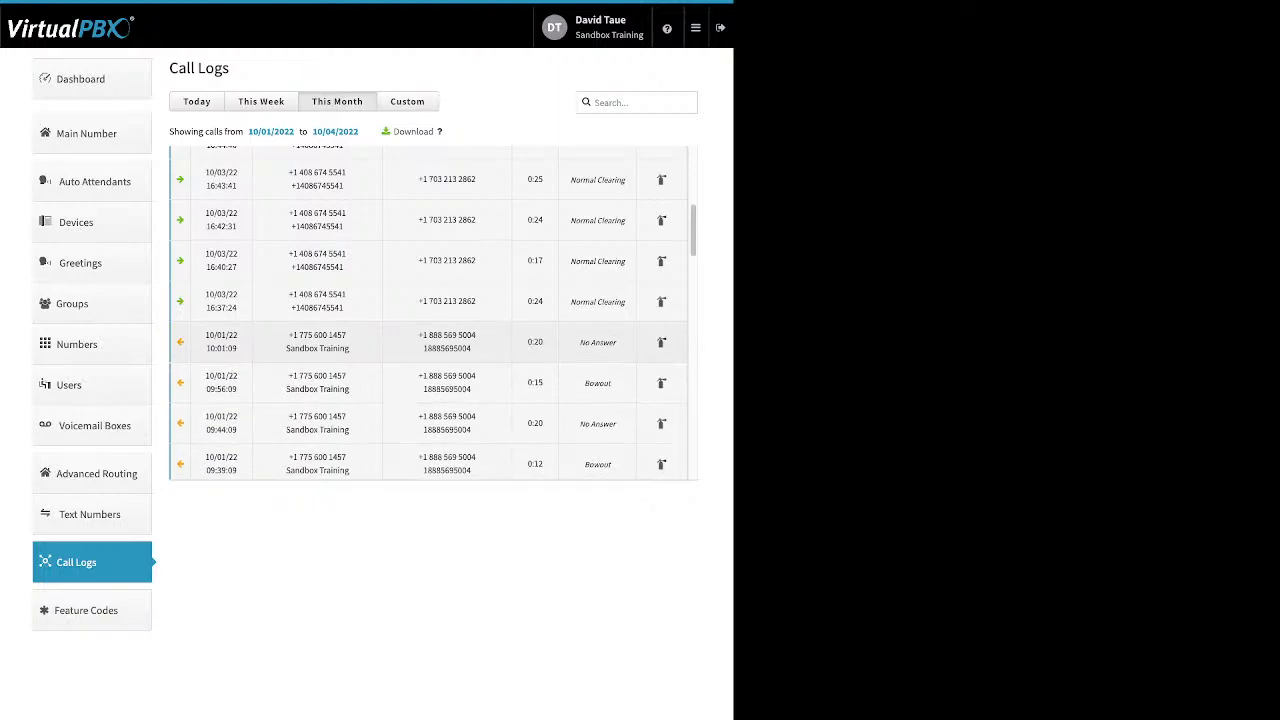
{"action": "scroll", "coordinate": [430, 311], "scroll_direction": "down", "scroll_amount": 1}
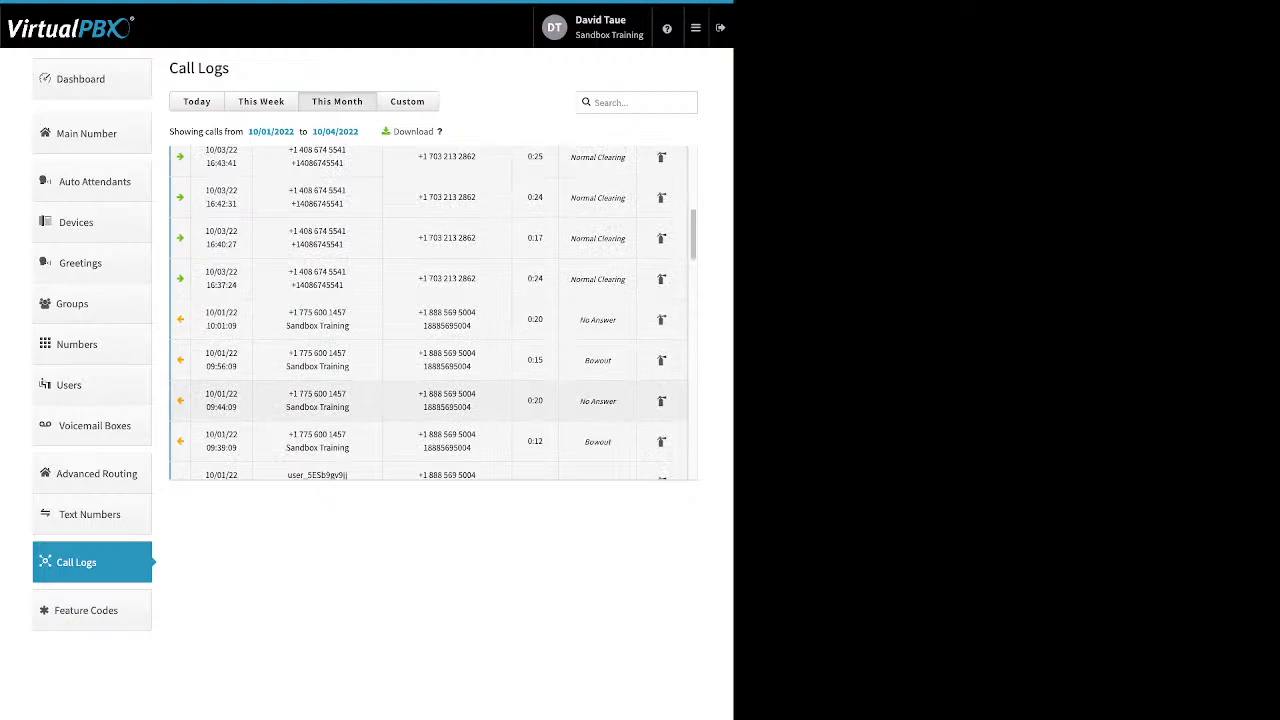
{"action": "left_click", "coordinate": [430, 398]}
{"action": "scroll", "coordinate": [430, 380], "scroll_direction": "down", "scroll_amount": 1}
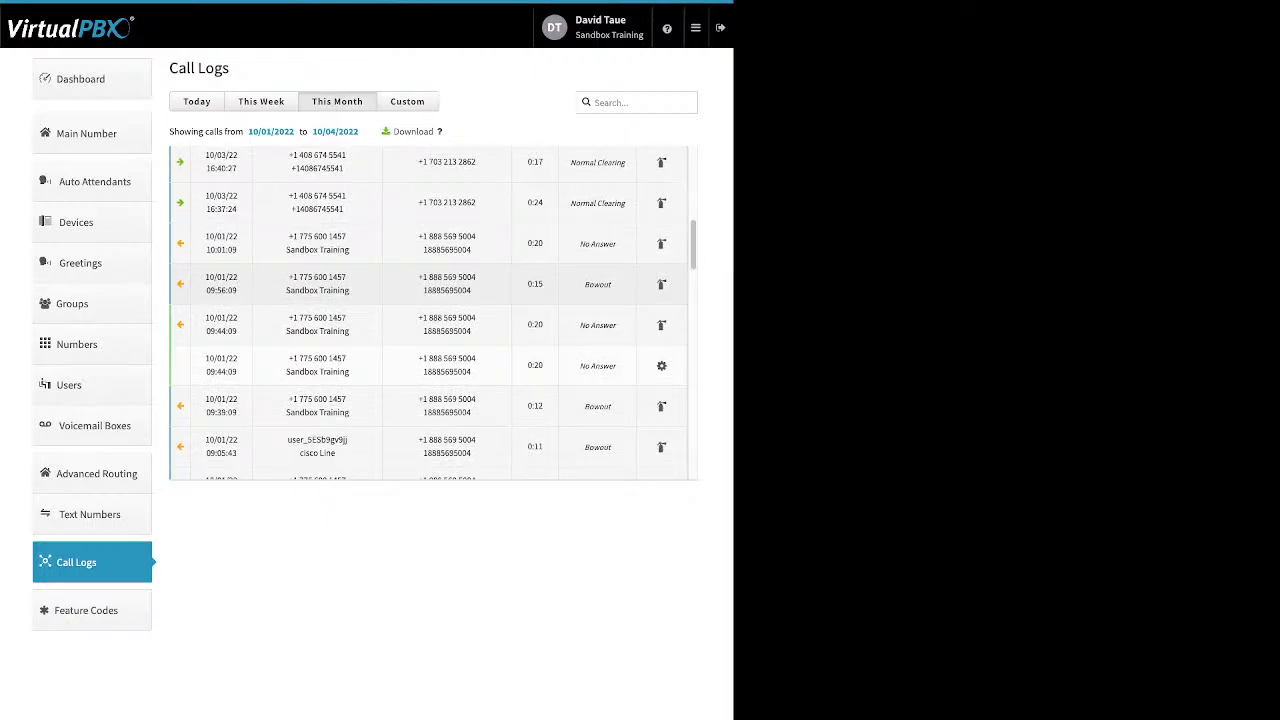
{"action": "left_click", "coordinate": [430, 324]}
{"action": "scroll", "coordinate": [430, 324], "scroll_direction": "down", "scroll_amount": 2}
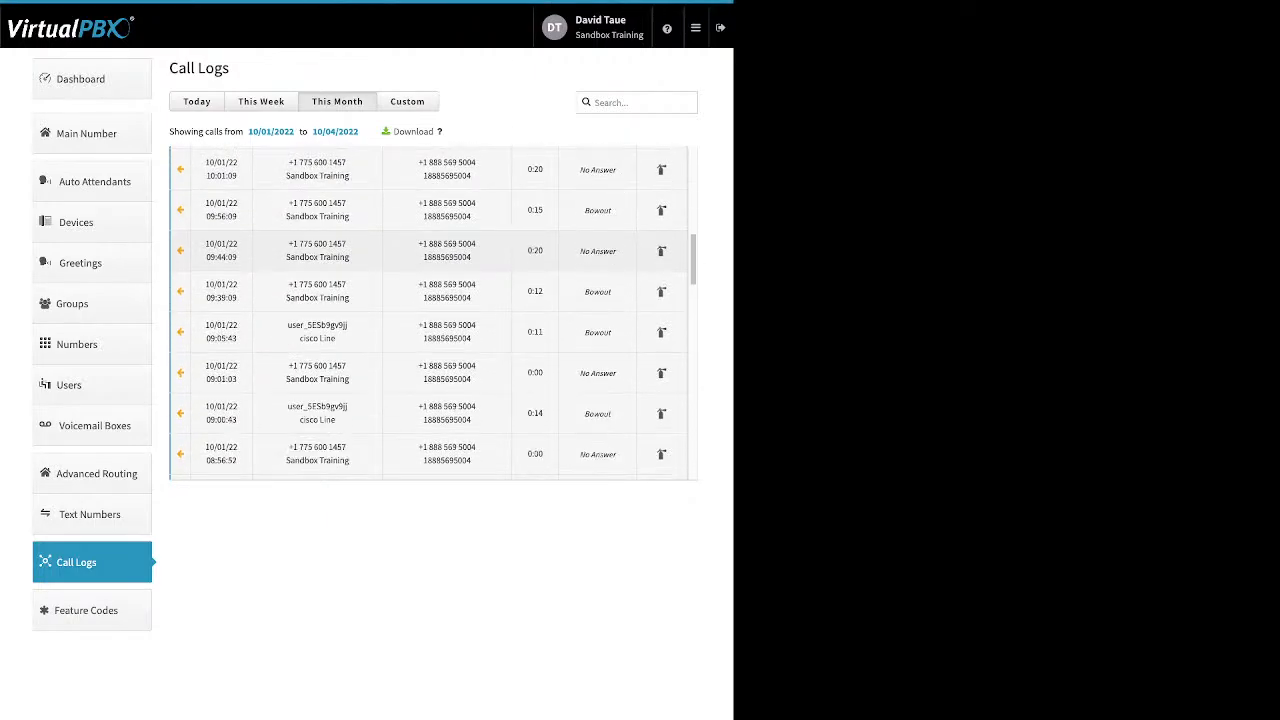
{"action": "scroll", "coordinate": [430, 312], "scroll_direction": "down", "scroll_amount": 2}
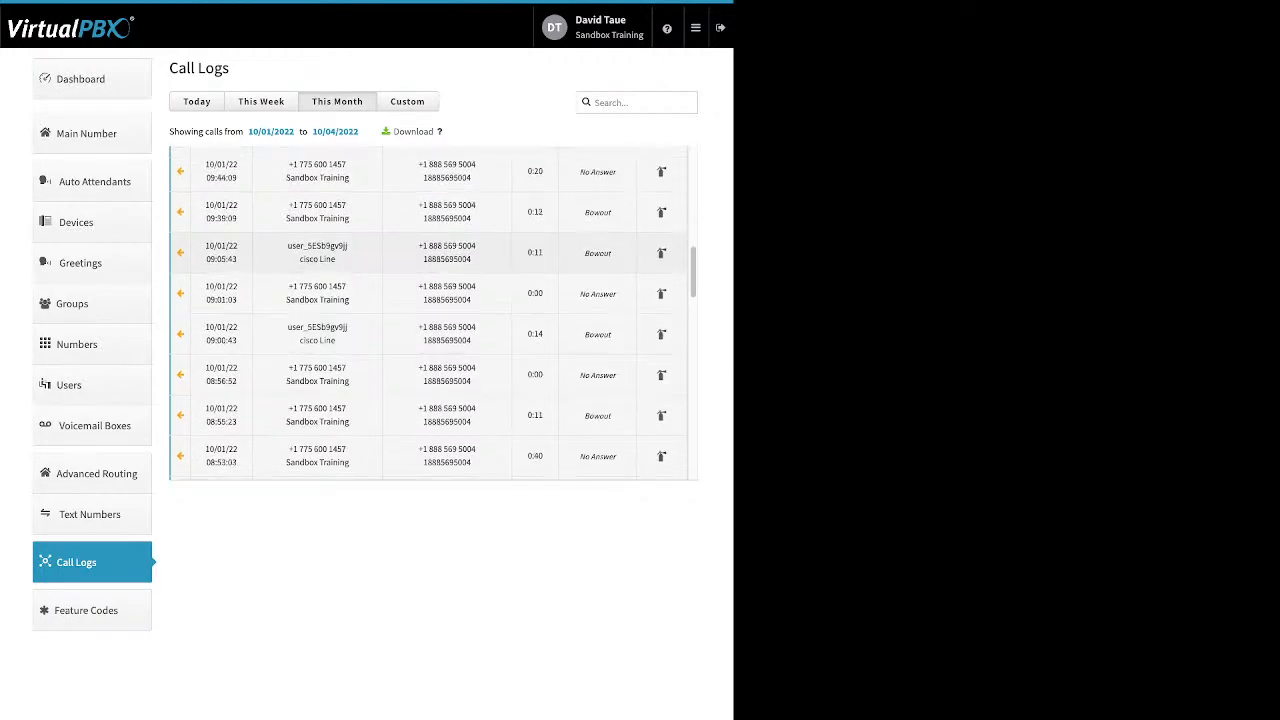
{"action": "scroll", "coordinate": [430, 310], "scroll_direction": "down", "scroll_amount": 1}
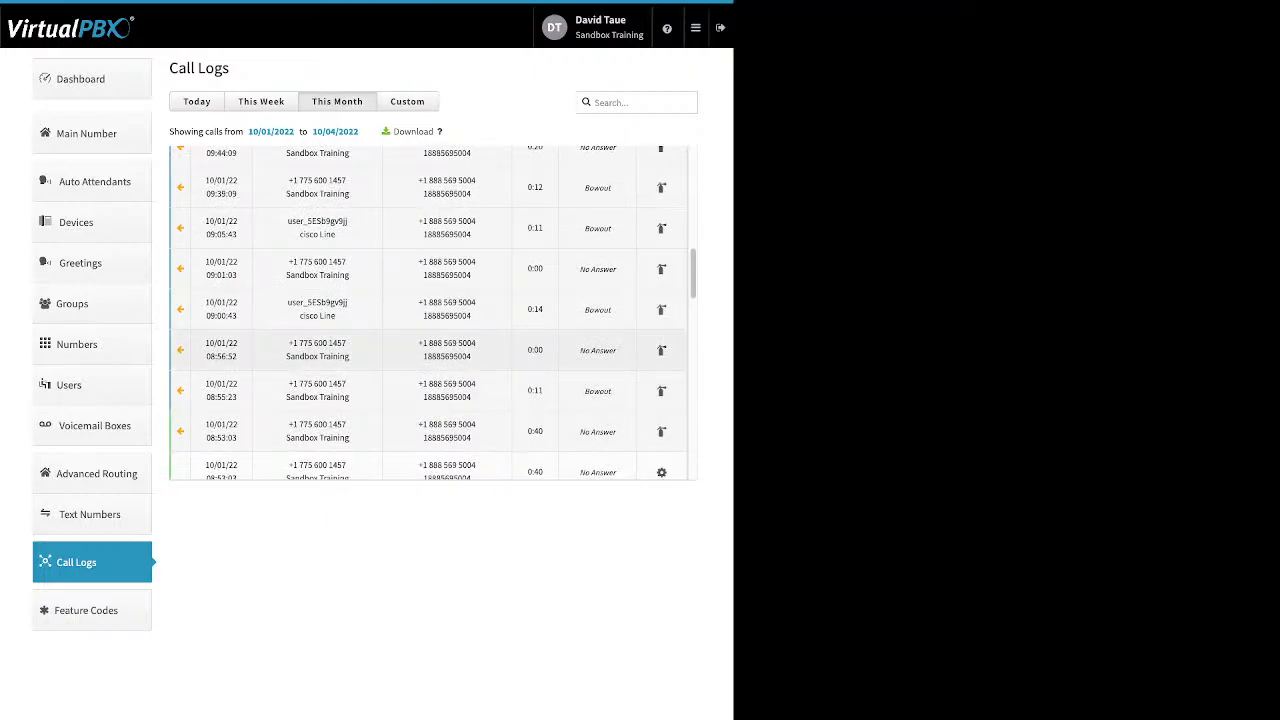
{"action": "scroll", "coordinate": [430, 310], "scroll_direction": "down", "scroll_amount": 1}
{"action": "scroll", "coordinate": [430, 312], "scroll_direction": "down", "scroll_amount": 4}
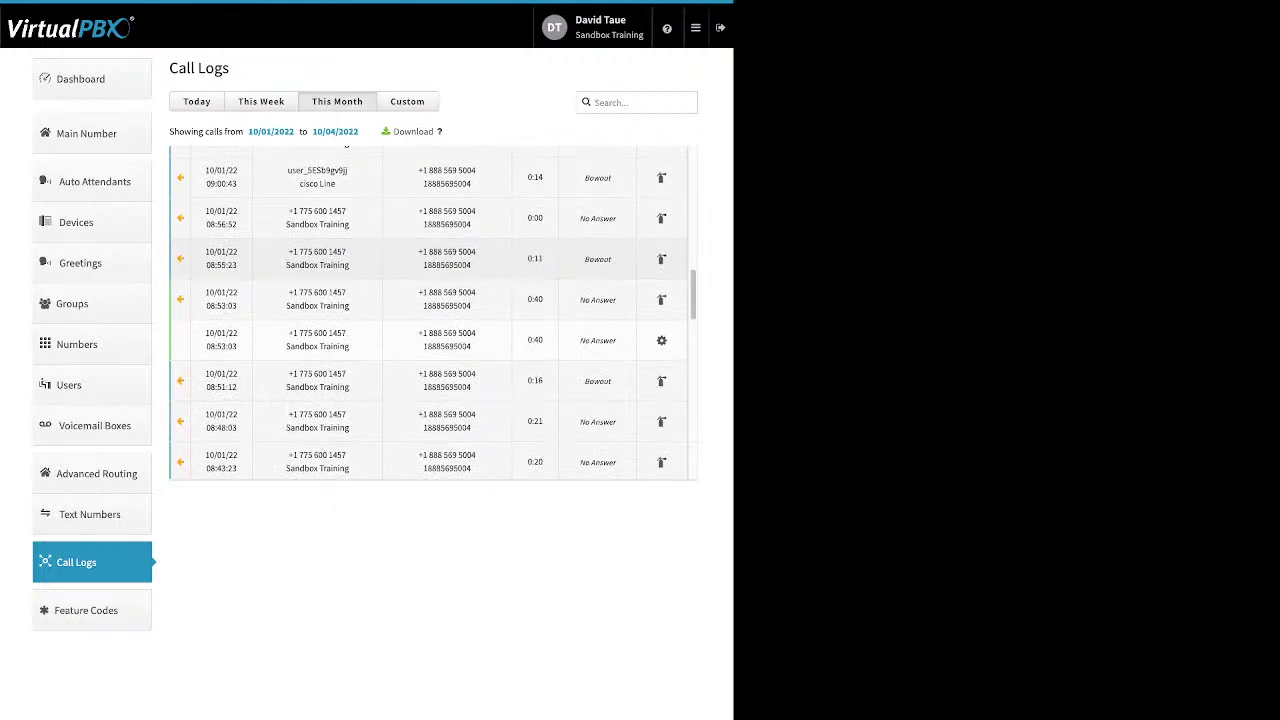
{"action": "scroll", "coordinate": [430, 290], "scroll_direction": "down", "scroll_amount": 1}
{"action": "scroll", "coordinate": [430, 312], "scroll_direction": "down", "scroll_amount": 2}
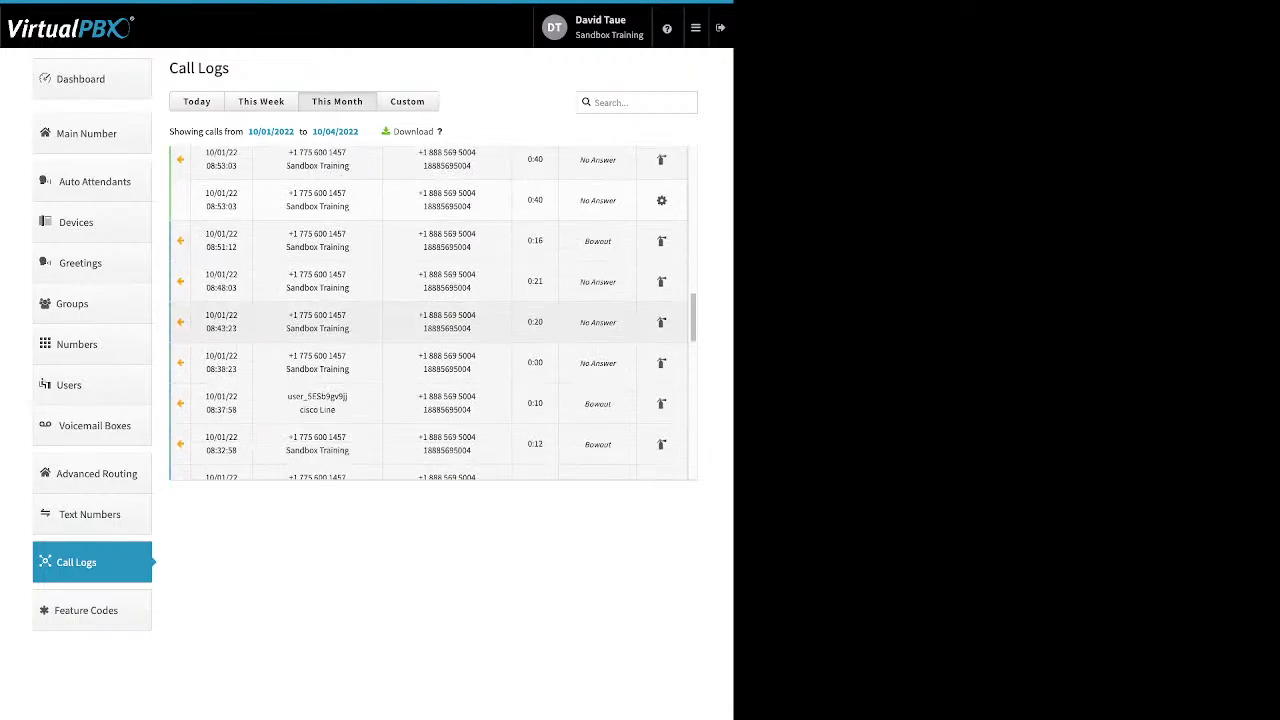
{"action": "scroll", "coordinate": [430, 312], "scroll_direction": "down", "scroll_amount": 1}
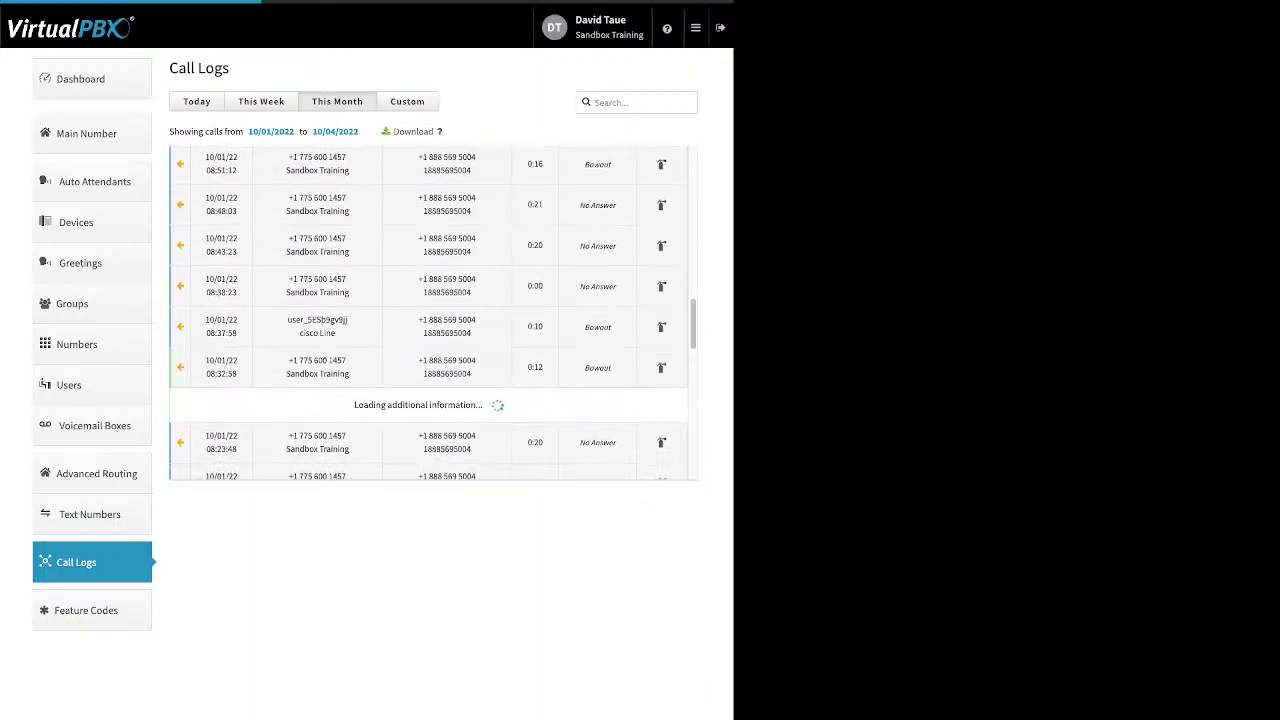
{"action": "scroll", "coordinate": [430, 312], "scroll_direction": "down", "scroll_amount": 1}
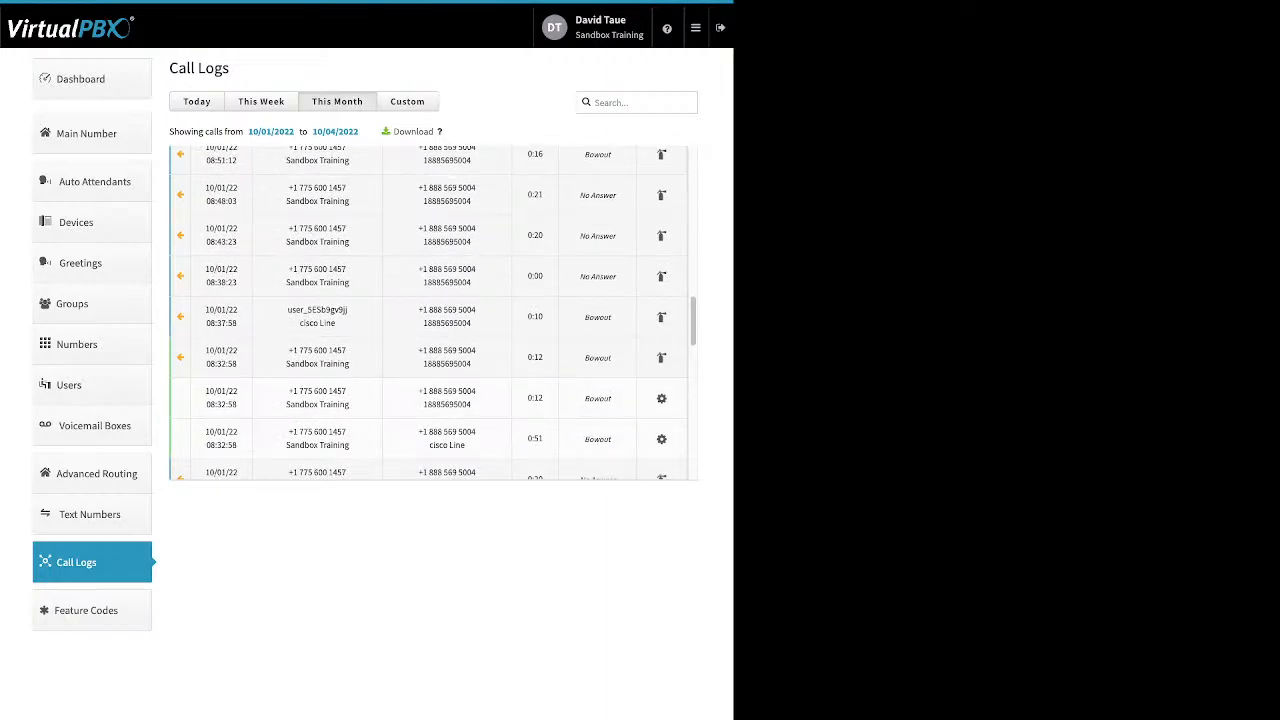
- Expand the 08:37:58 call's legs, point out the caller labels, then switch to Today's calls
{"action": "left_click", "coordinate": [430, 316]}
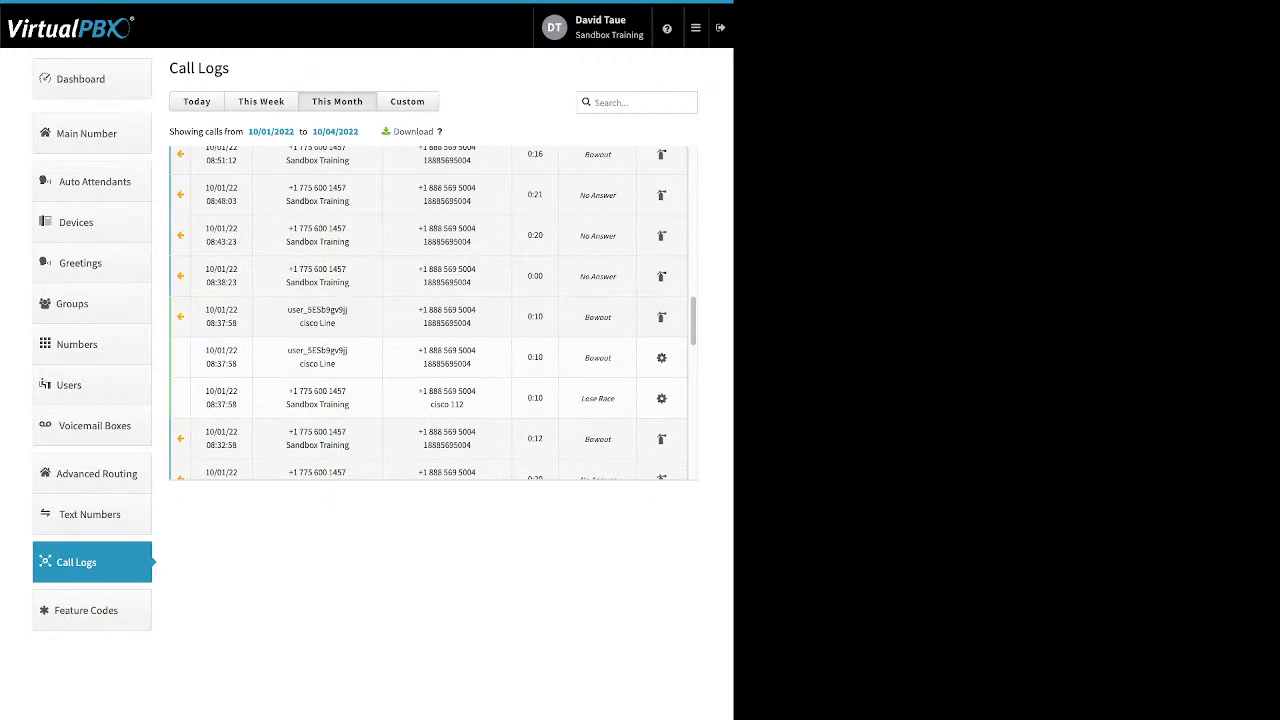
{"action": "left_click_drag", "start_coordinate": [288, 350], "coordinate": [348, 350]}
{"action": "left_click_drag", "start_coordinate": [300, 364], "coordinate": [336, 364]}
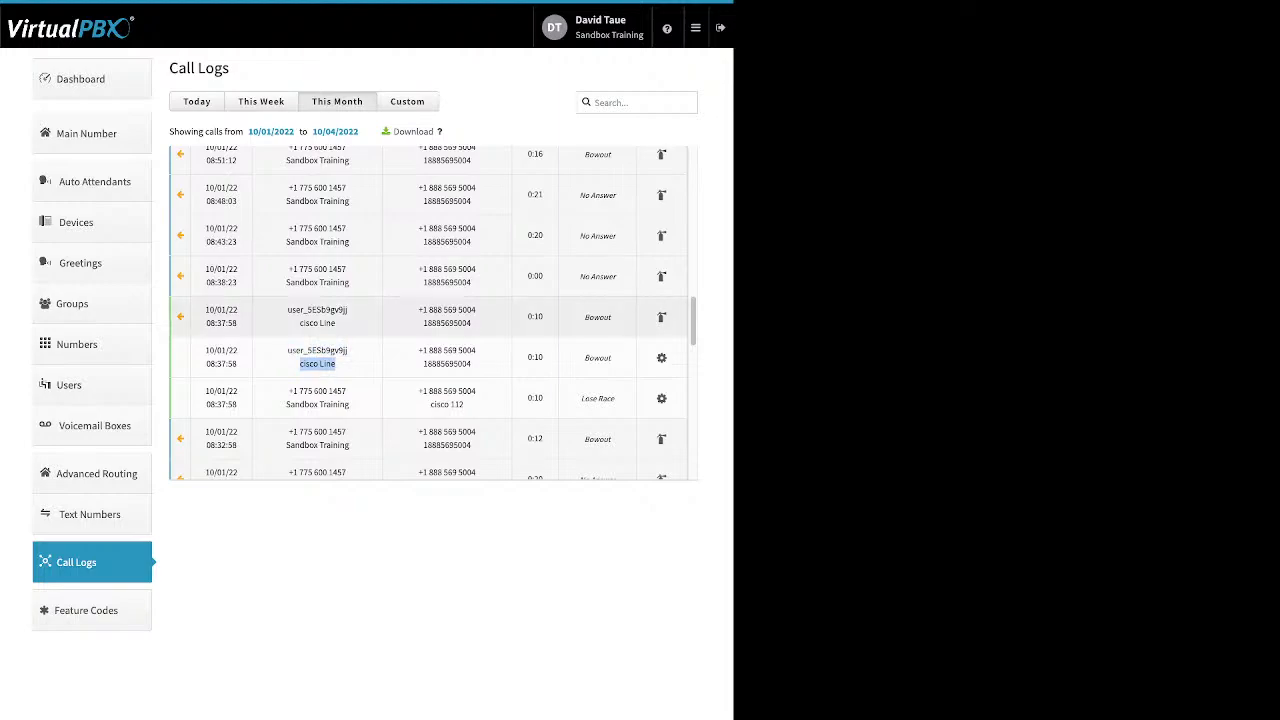
{"action": "scroll", "coordinate": [432, 335], "scroll_direction": "down", "scroll_amount": 2}
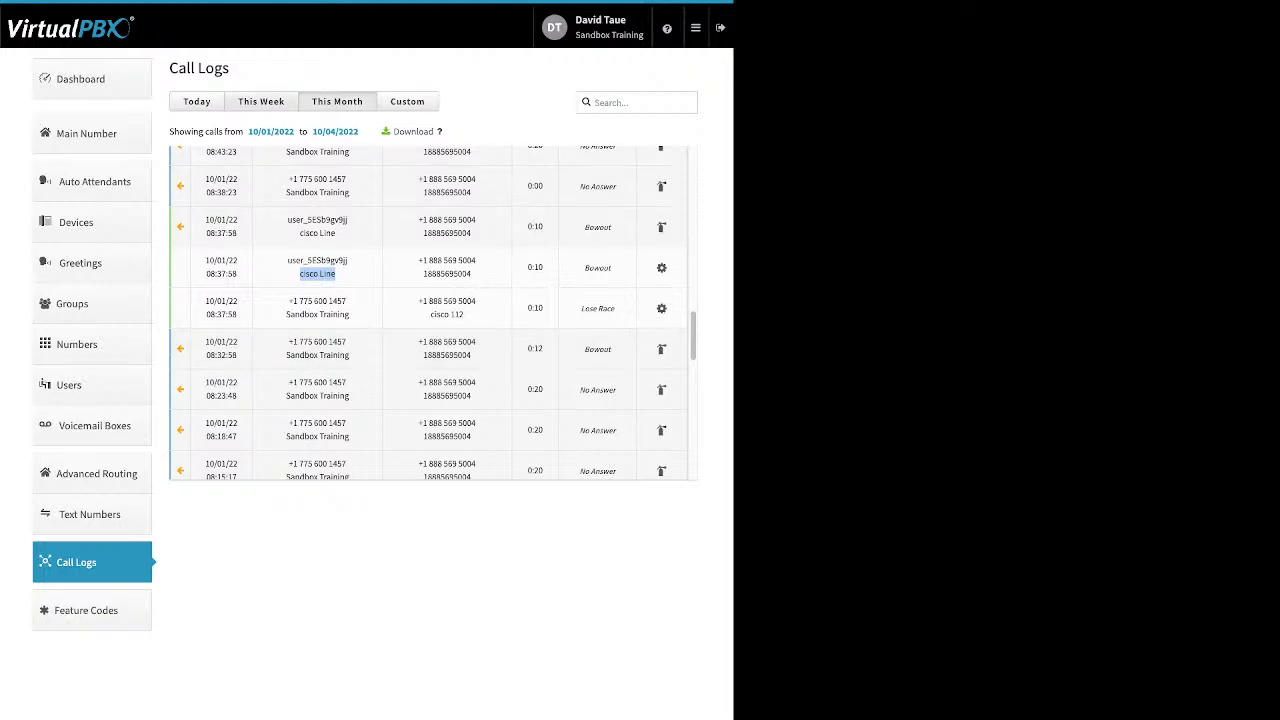
{"action": "left_click", "coordinate": [197, 102]}
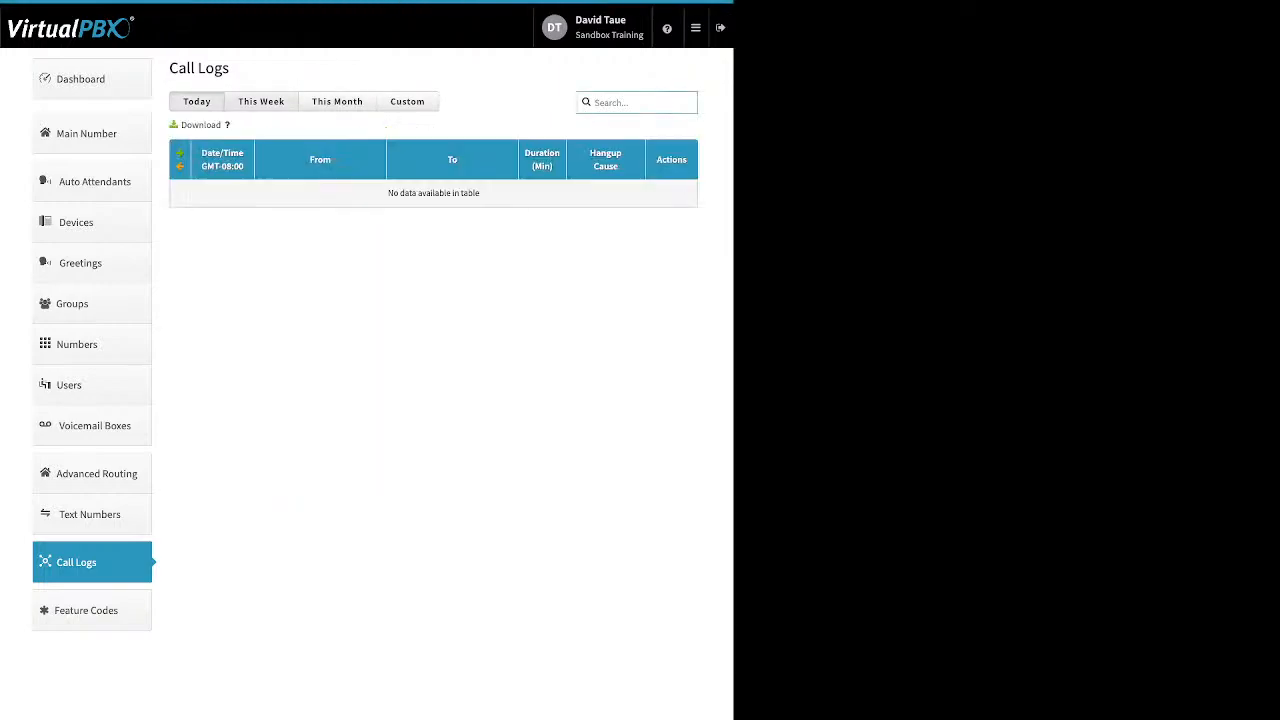
- Review this week's and a custom-range call log, then list the available feature codes
{"action": "left_click", "coordinate": [261, 101]}
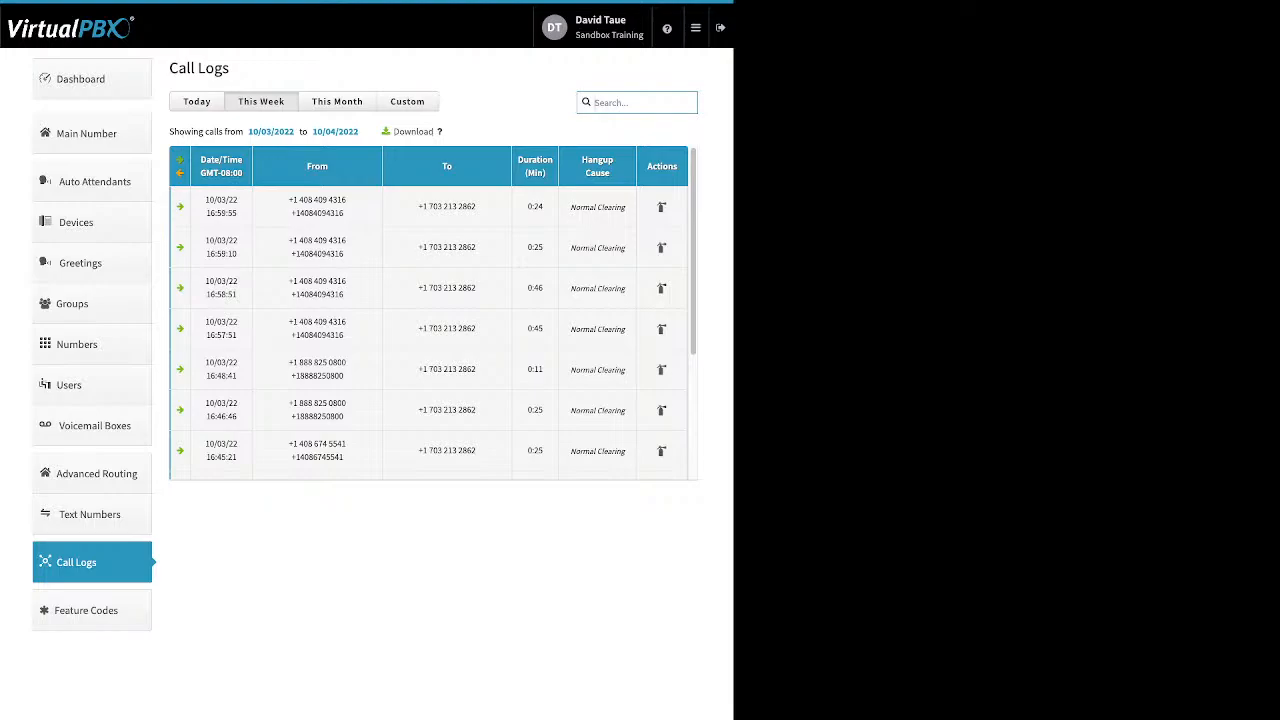
{"action": "left_click", "coordinate": [407, 101]}
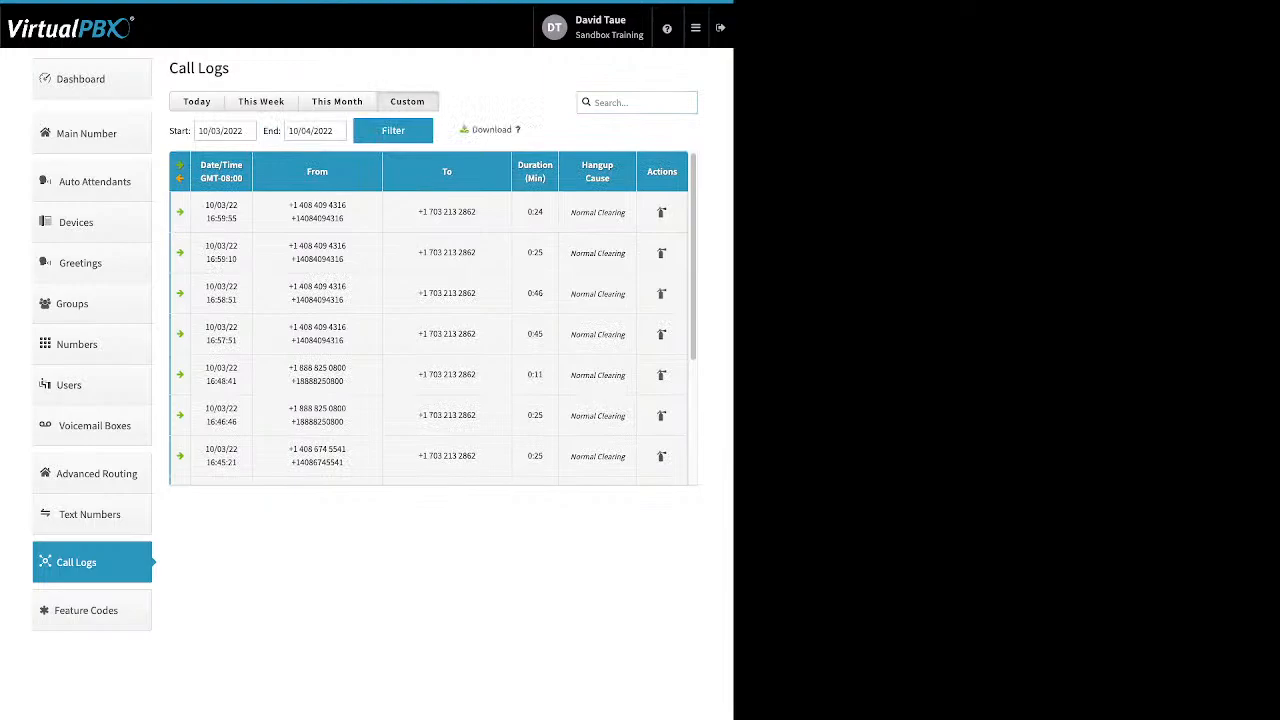
{"action": "left_click", "coordinate": [213, 130]}
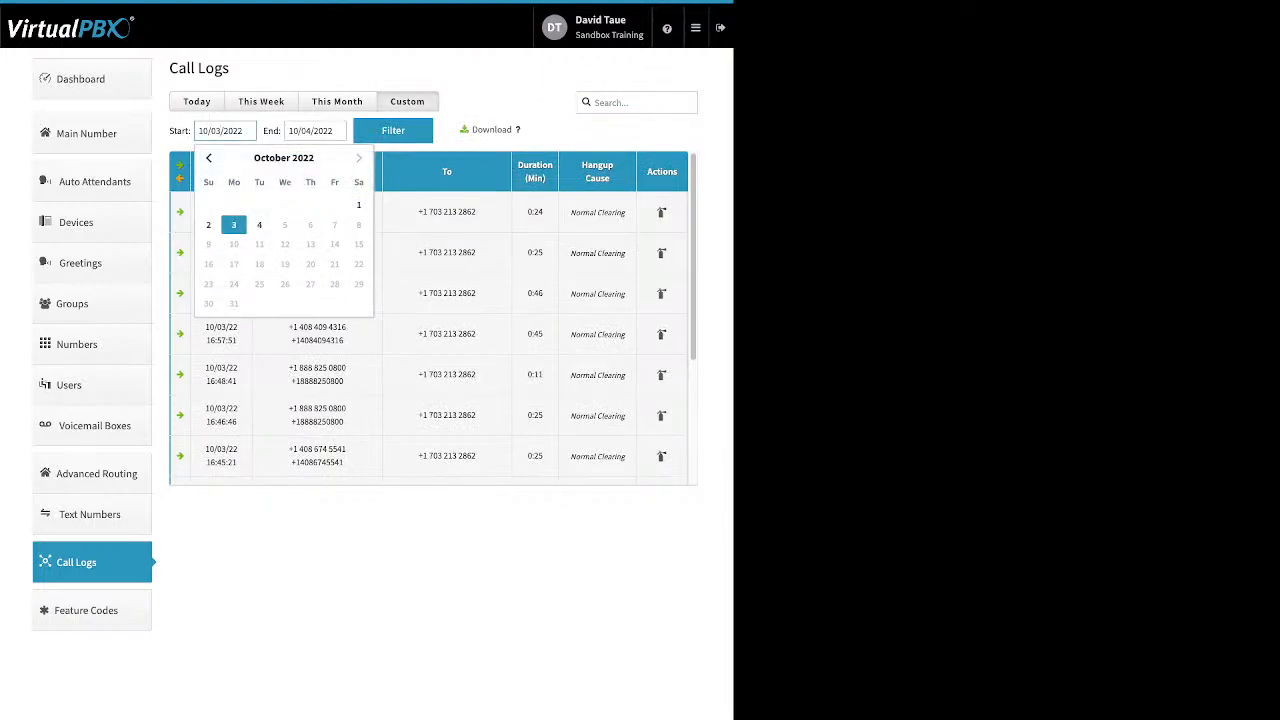
{"action": "left_click", "coordinate": [234, 225]}
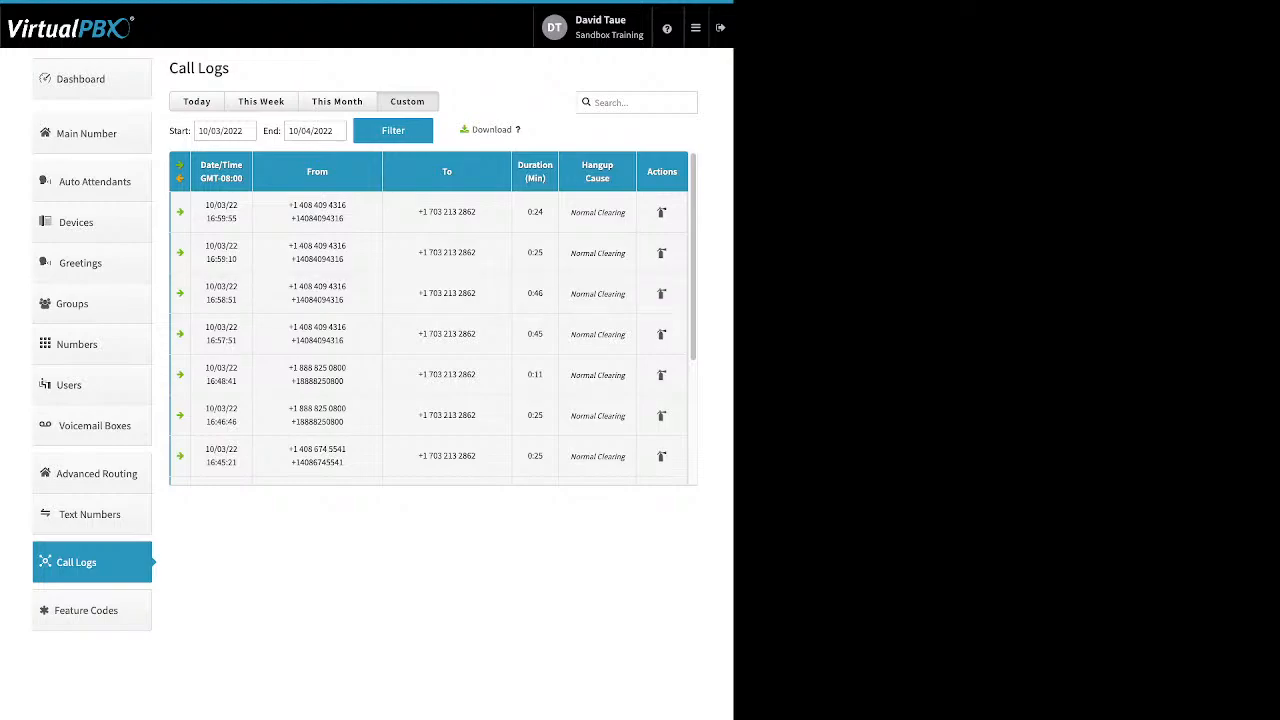
{"action": "left_click", "coordinate": [91, 610]}
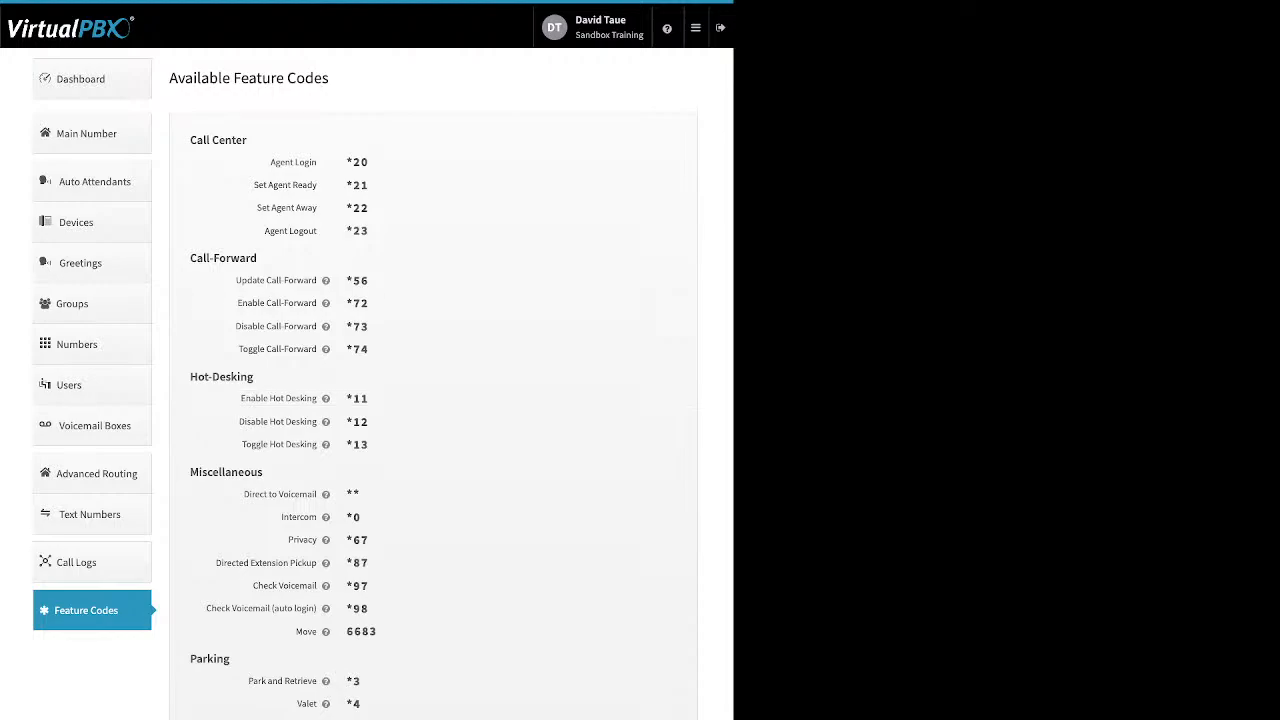
- Go to Blacklist Settings through the top-bar menu's Blacklists entry
{"action": "left_click", "coordinate": [696, 28]}
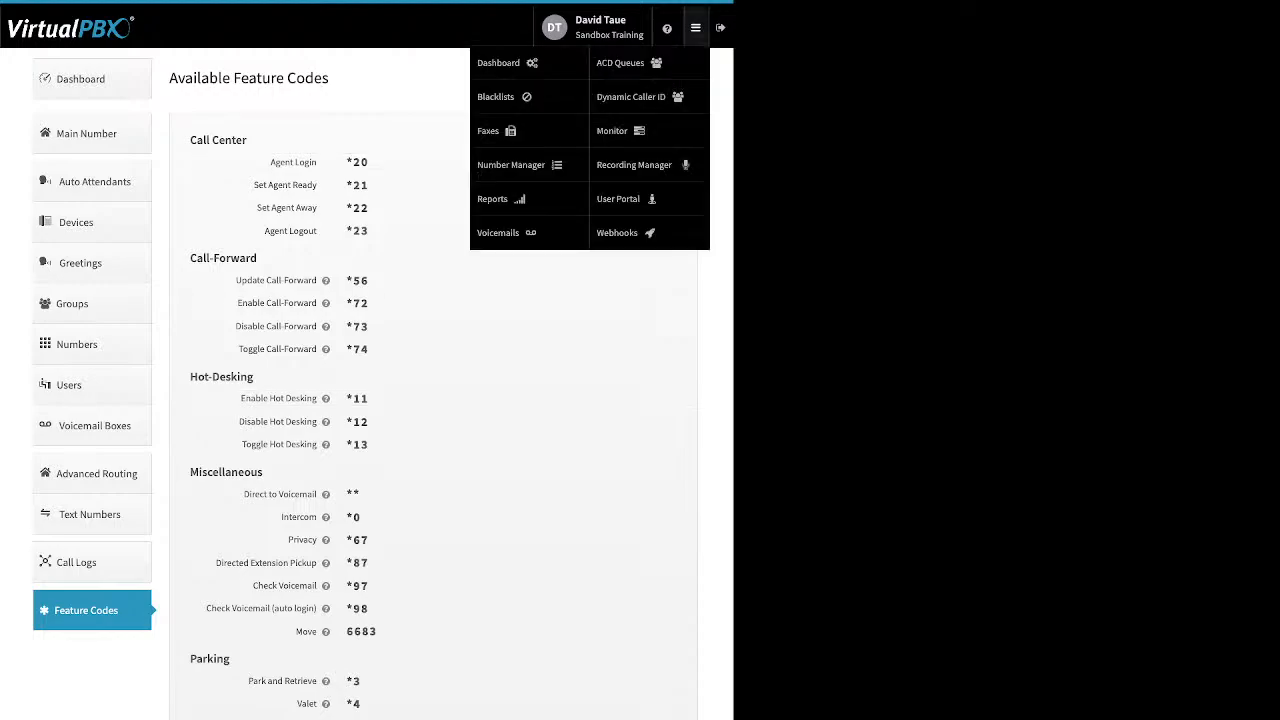
{"action": "left_click", "coordinate": [496, 96]}
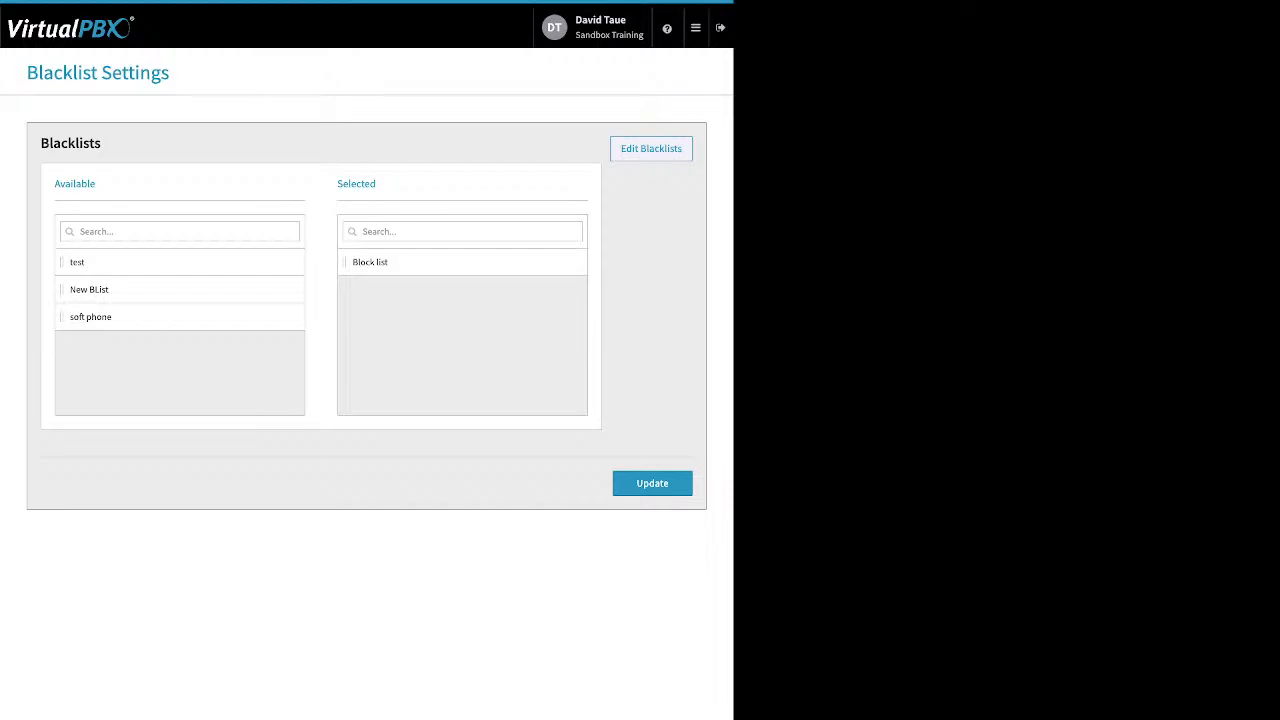
- Open the Block list blacklist and toggle Block Anonymous on, then back off
{"action": "left_click", "coordinate": [651, 149]}
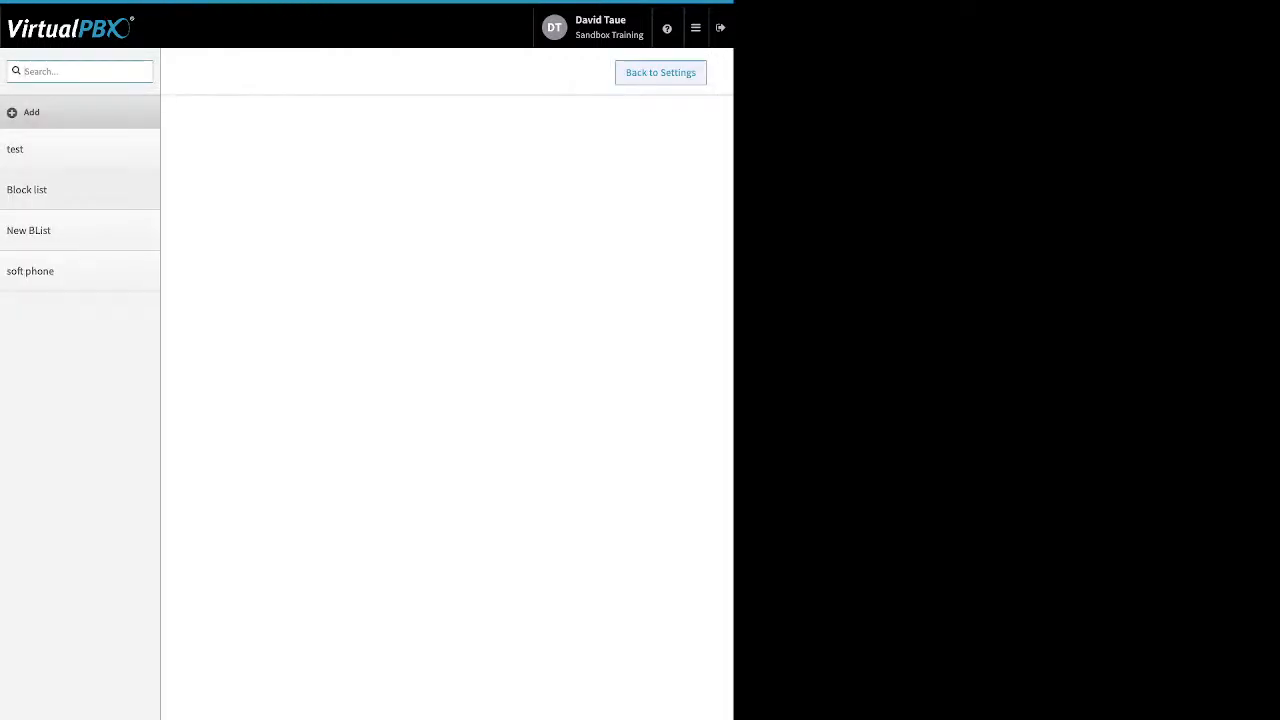
{"action": "left_click", "coordinate": [80, 190]}
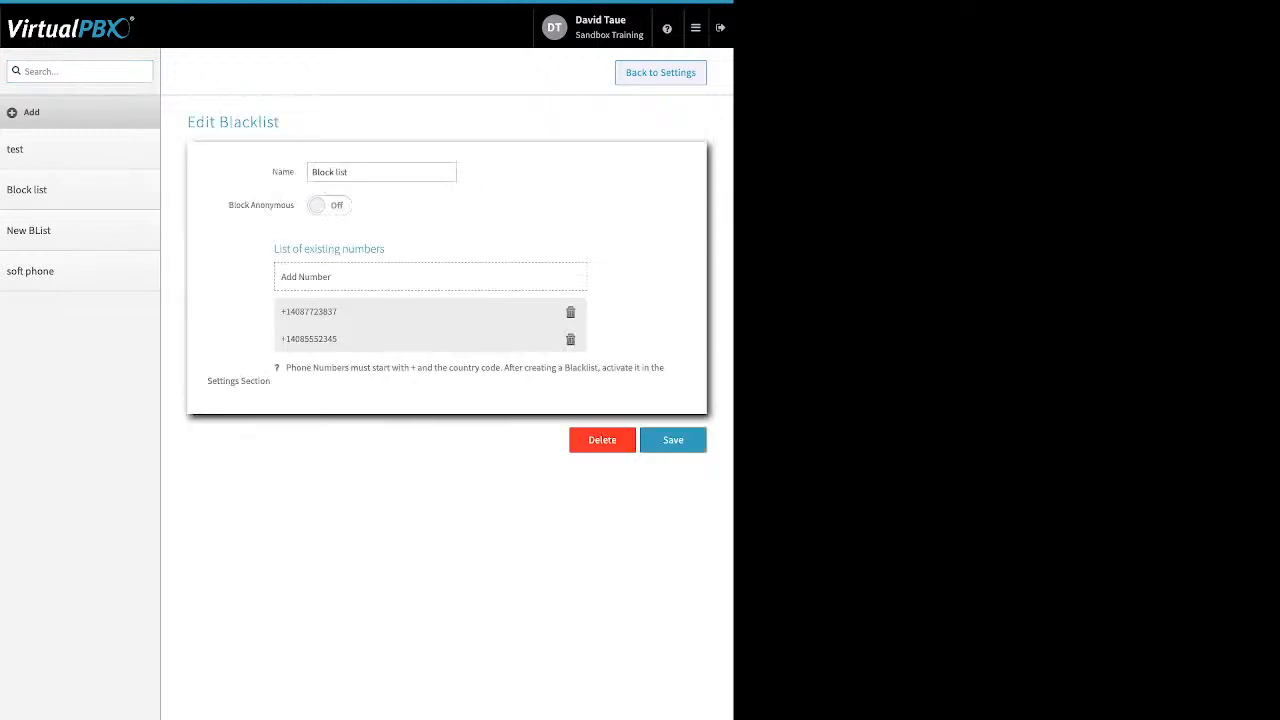
{"action": "double_click", "coordinate": [283, 172]}
{"action": "left_click_drag", "start_coordinate": [260, 205], "coordinate": [286, 205]}
{"action": "left_click", "coordinate": [330, 205]}
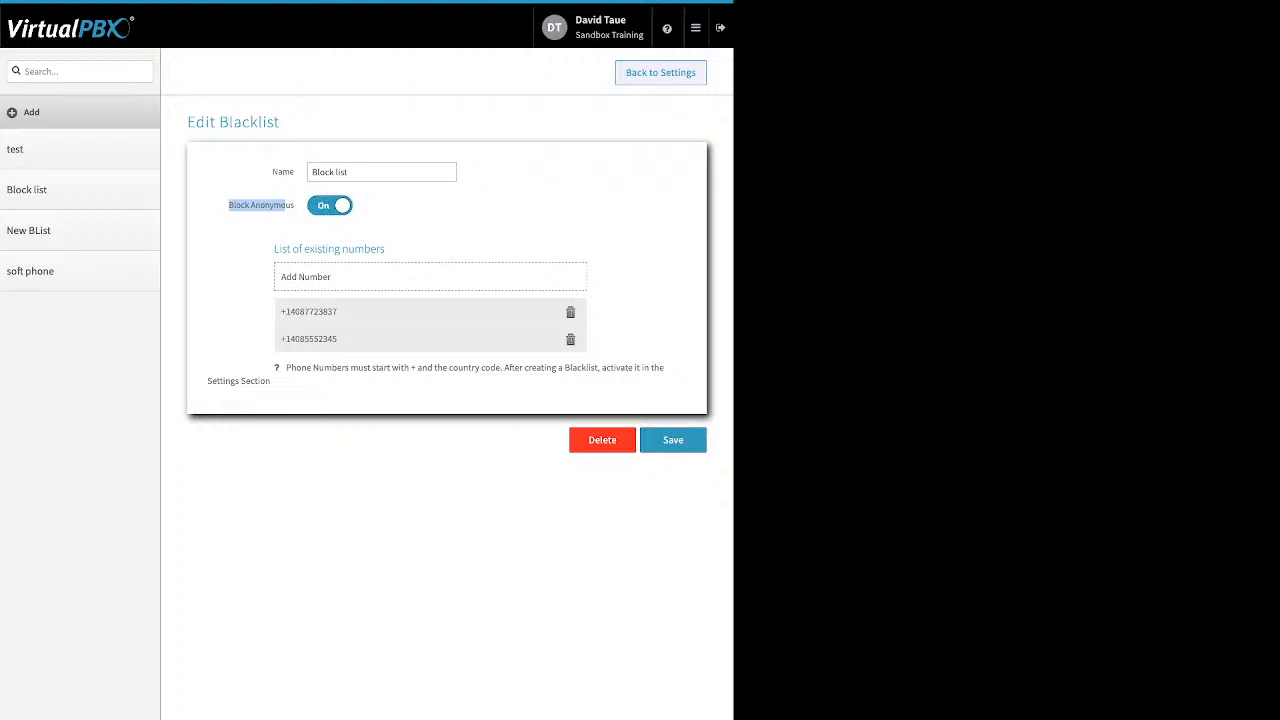
{"action": "left_click", "coordinate": [330, 205]}
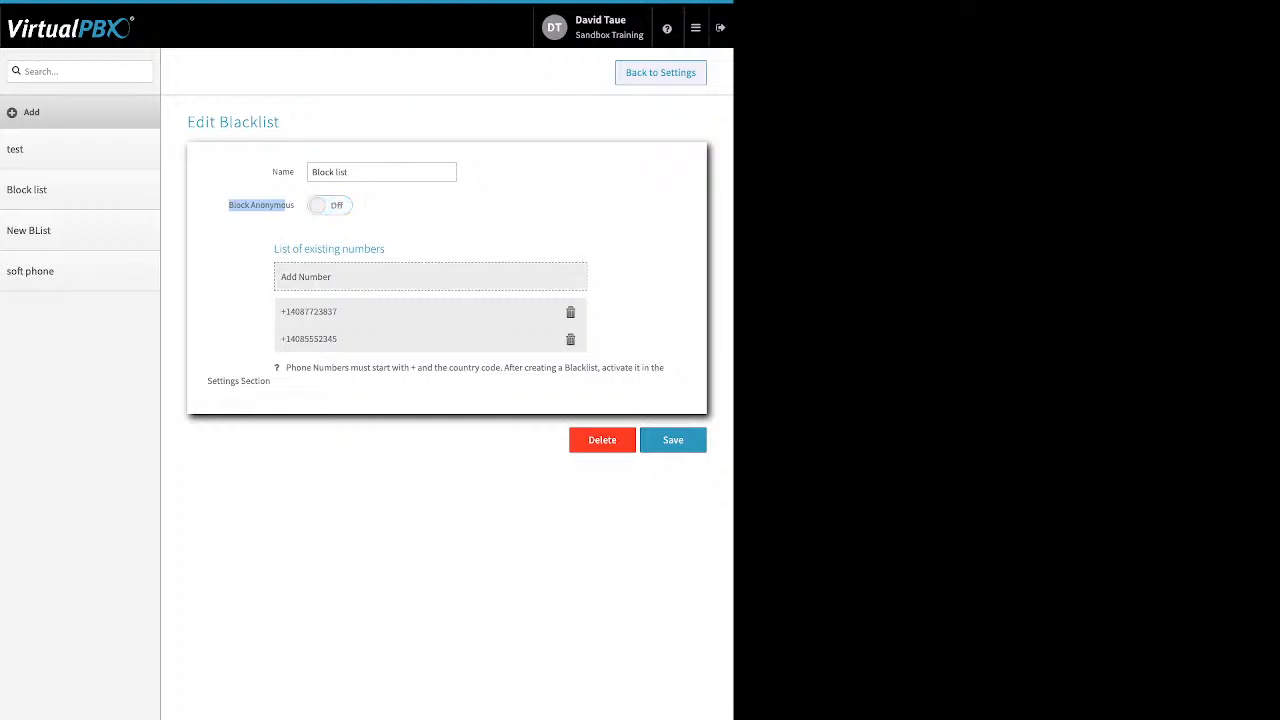
- Start and cancel adding a number twice, then save Block list unchanged
{"action": "left_click", "coordinate": [430, 276]}
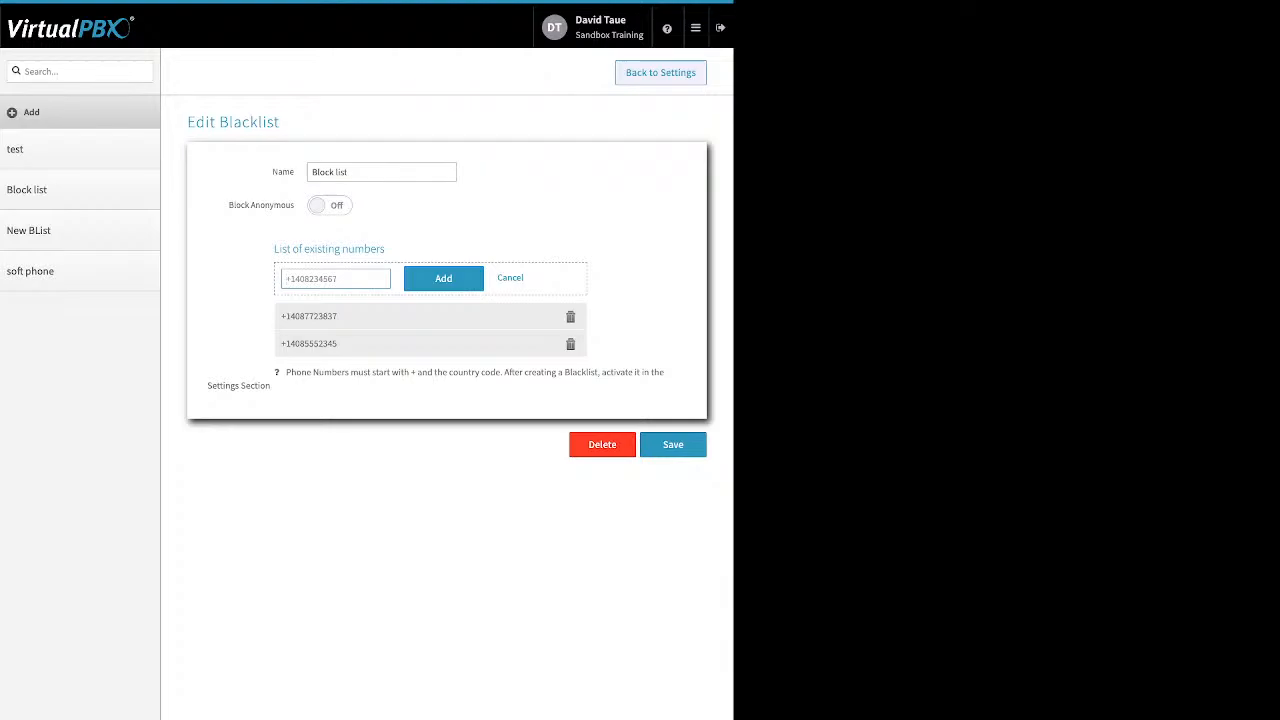
{"action": "left_click", "coordinate": [510, 278]}
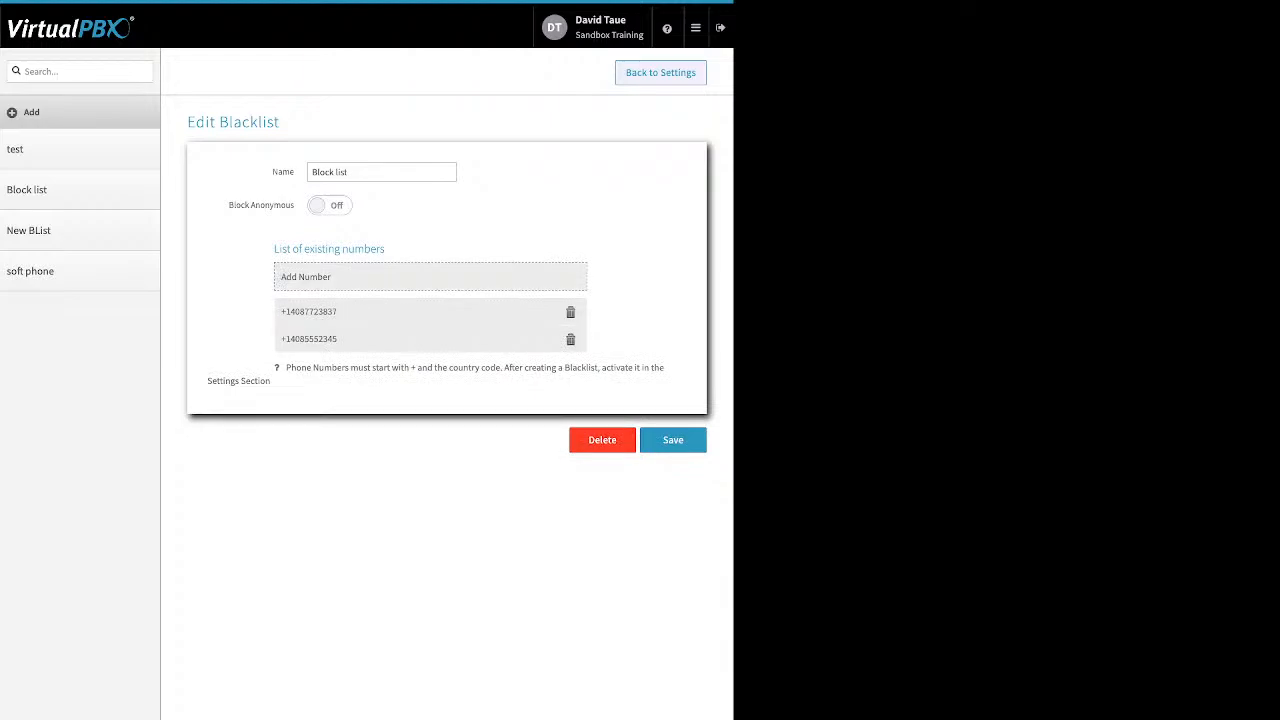
{"action": "left_click", "coordinate": [430, 277]}
{"action": "left_click", "coordinate": [510, 278]}
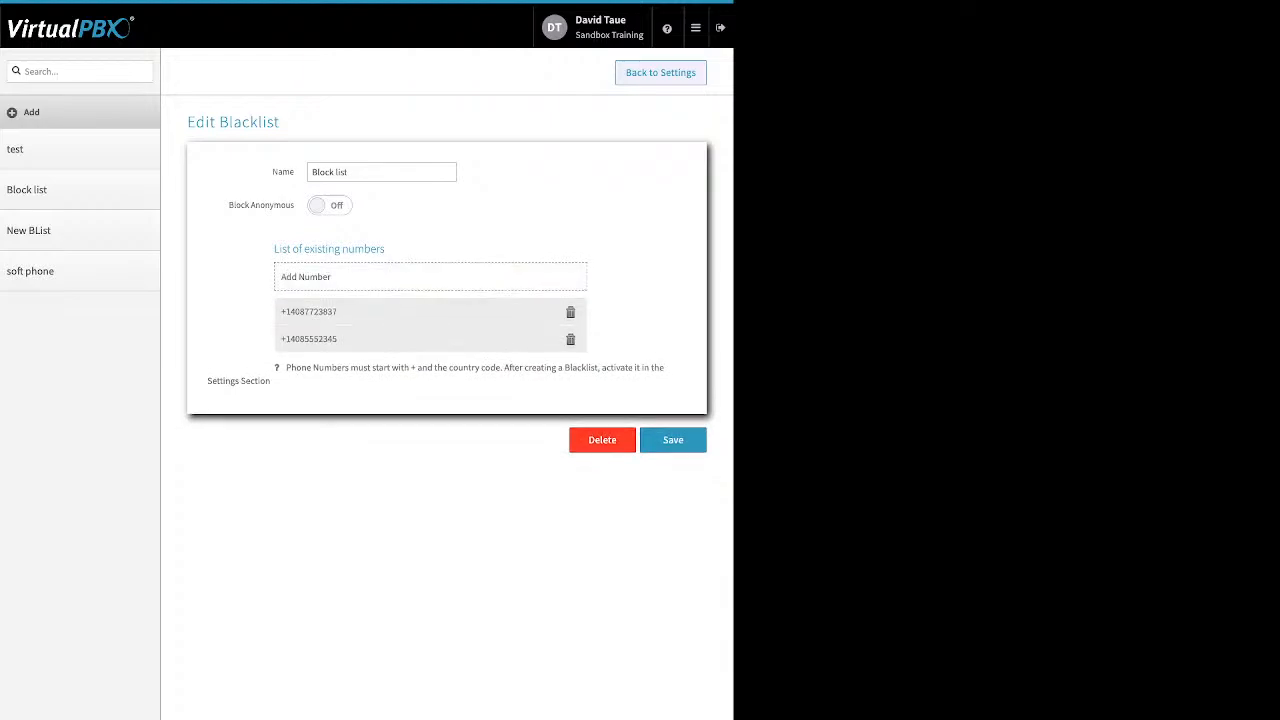
{"action": "left_click", "coordinate": [673, 440]}
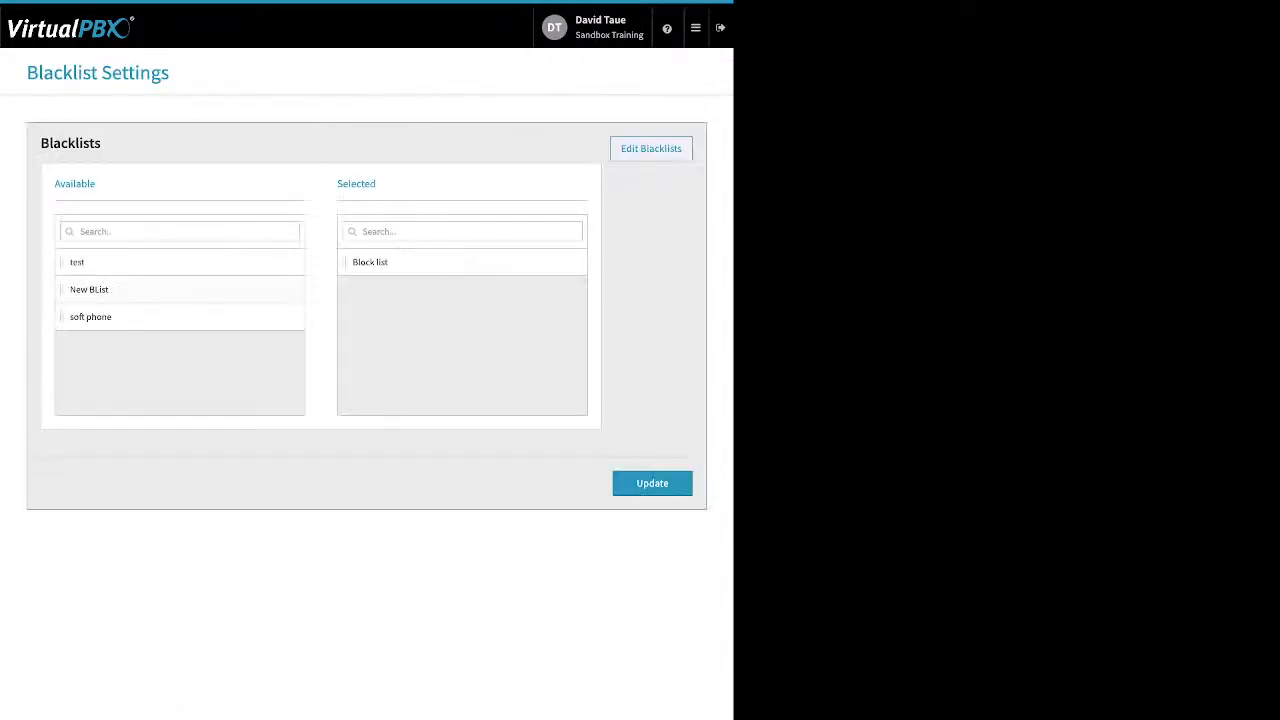
- Move the test blacklist into Selected above Block list and update the active blacklists
{"action": "left_click_drag", "start_coordinate": [77, 262], "coordinate": [378, 300]}
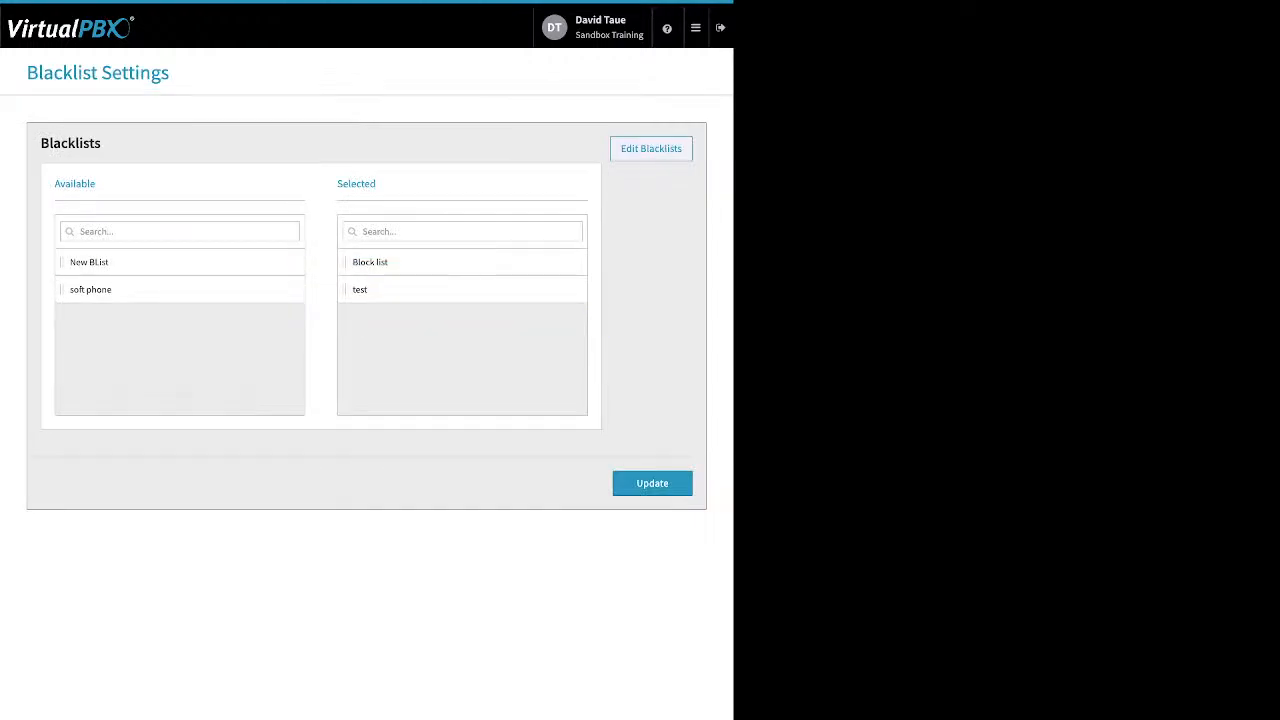
{"action": "double_click", "coordinate": [371, 183]}
{"action": "left_click", "coordinate": [652, 483]}
- Open Faxes and view the inbound faxes of Sandbox Training's Main Faxbox
{"action": "mouse_move", "coordinate": [696, 28]}
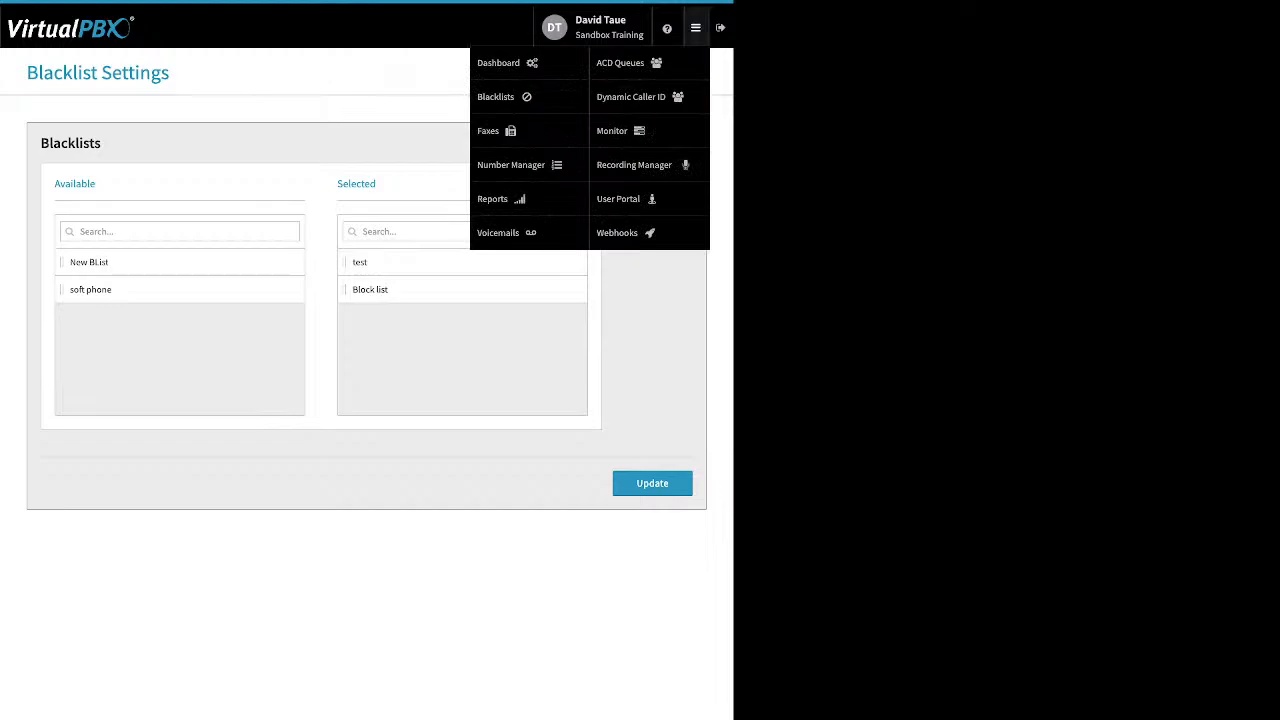
{"action": "left_click", "coordinate": [497, 131]}
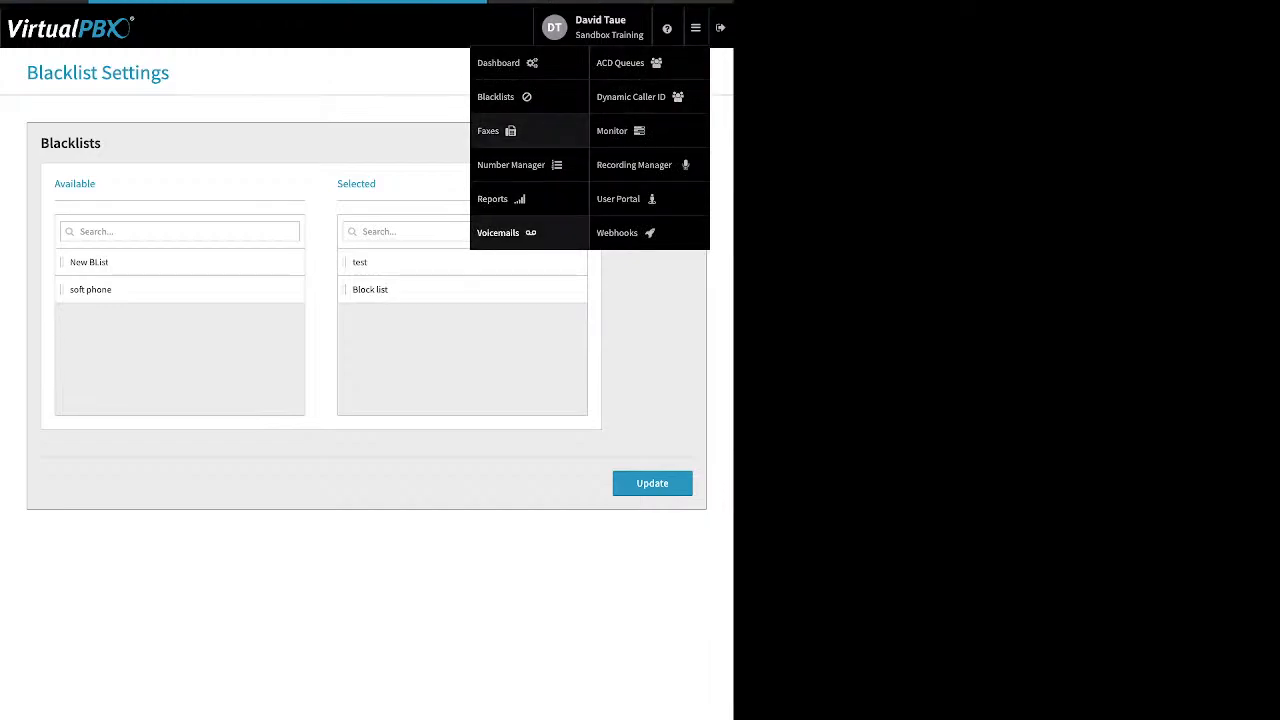
{"action": "left_click", "coordinate": [367, 194]}
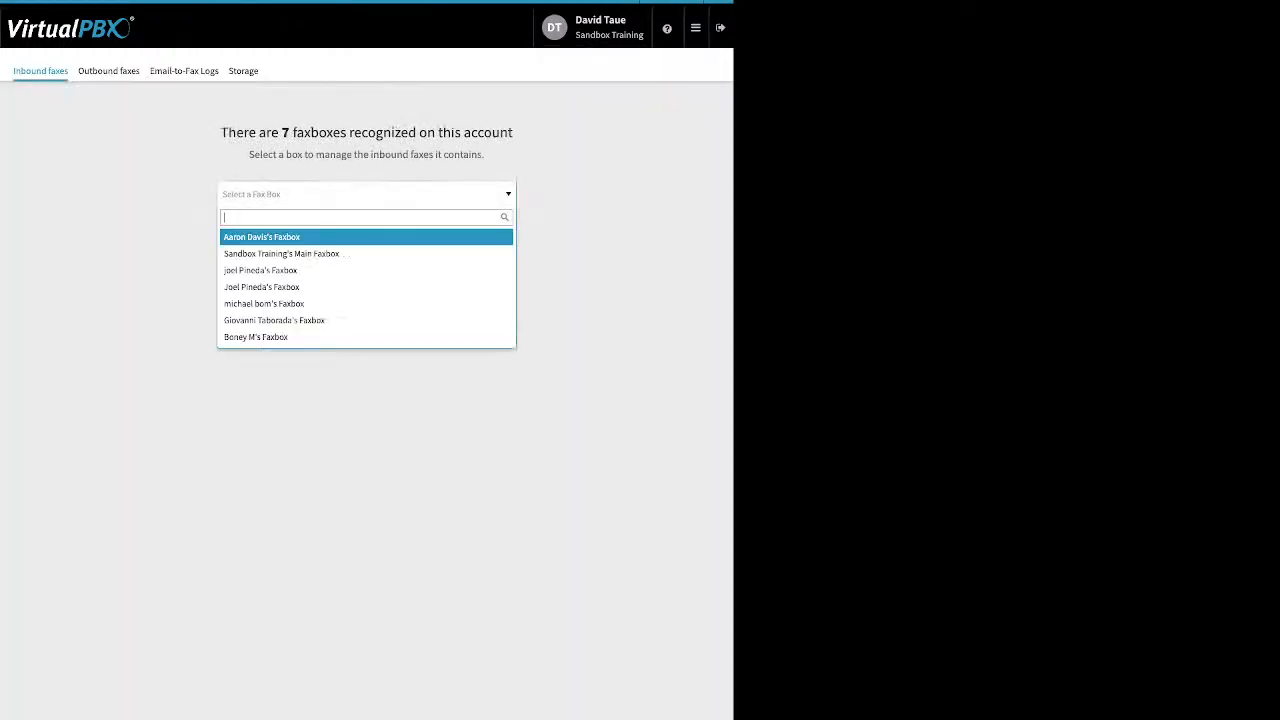
{"action": "left_click", "coordinate": [300, 254]}
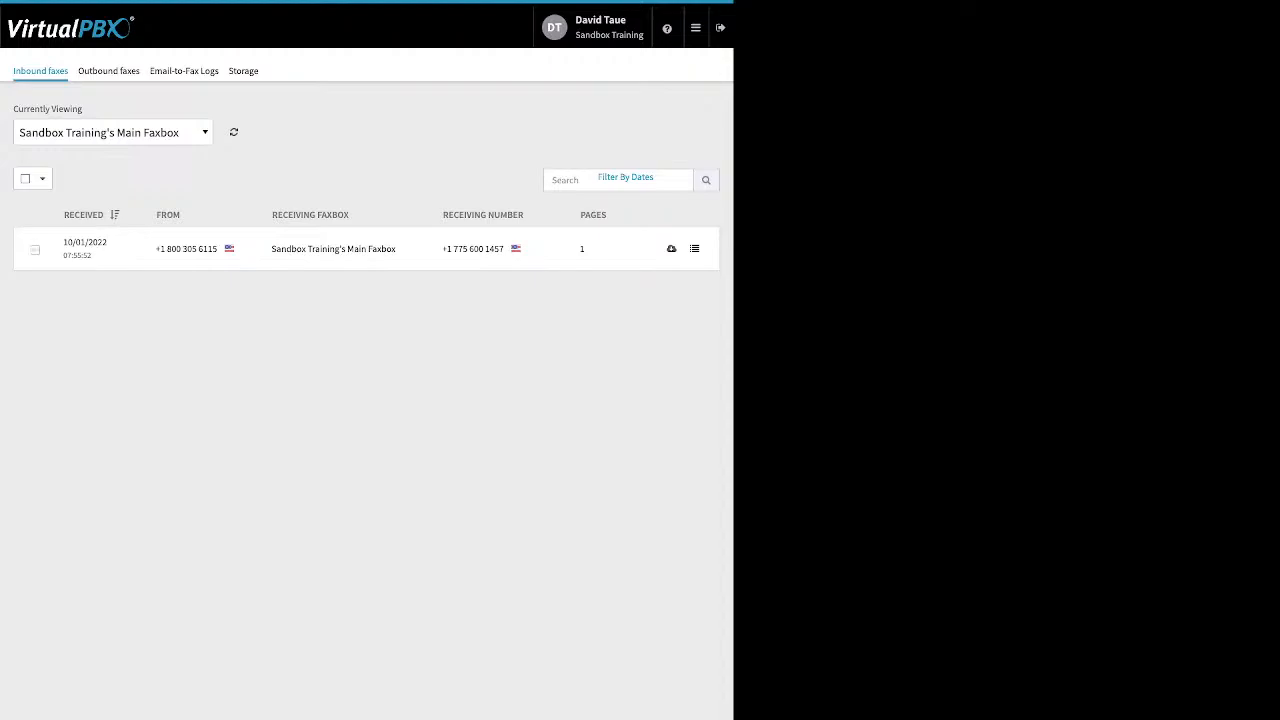
- Select and deselect the single inbound fax, then switch to Outbound faxes
{"action": "left_click", "coordinate": [35, 250]}
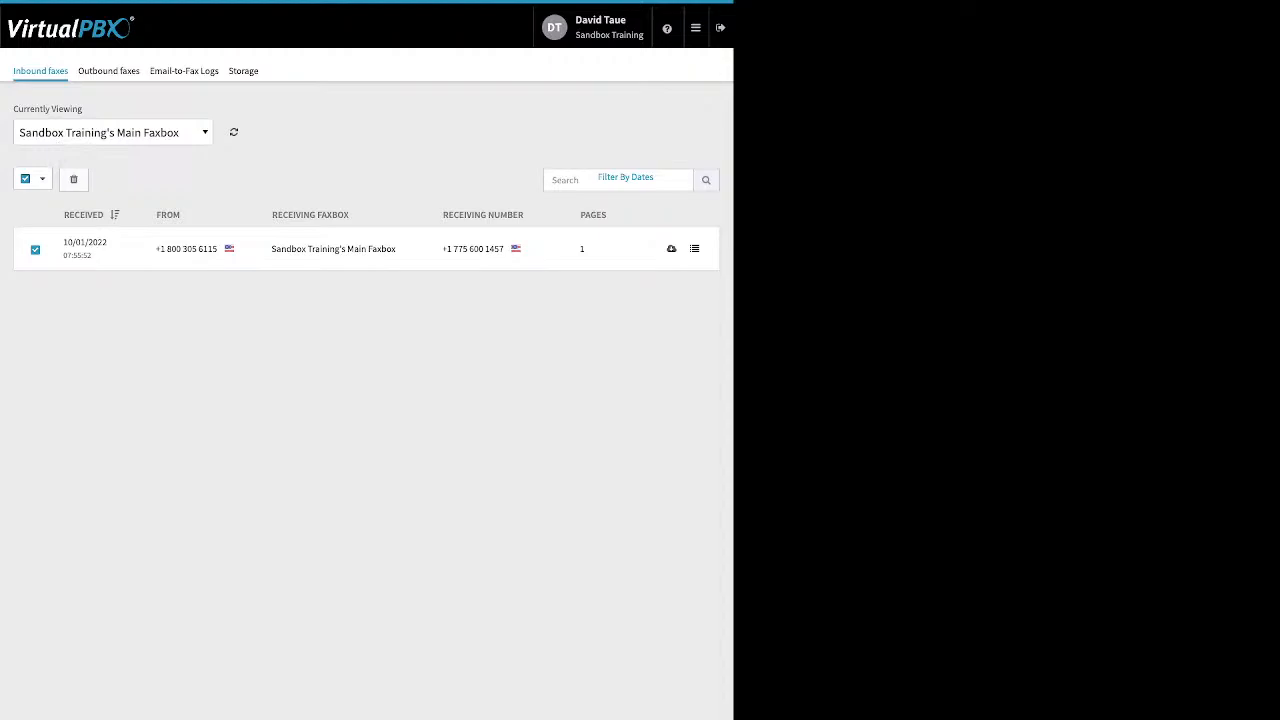
{"action": "left_click", "coordinate": [26, 179]}
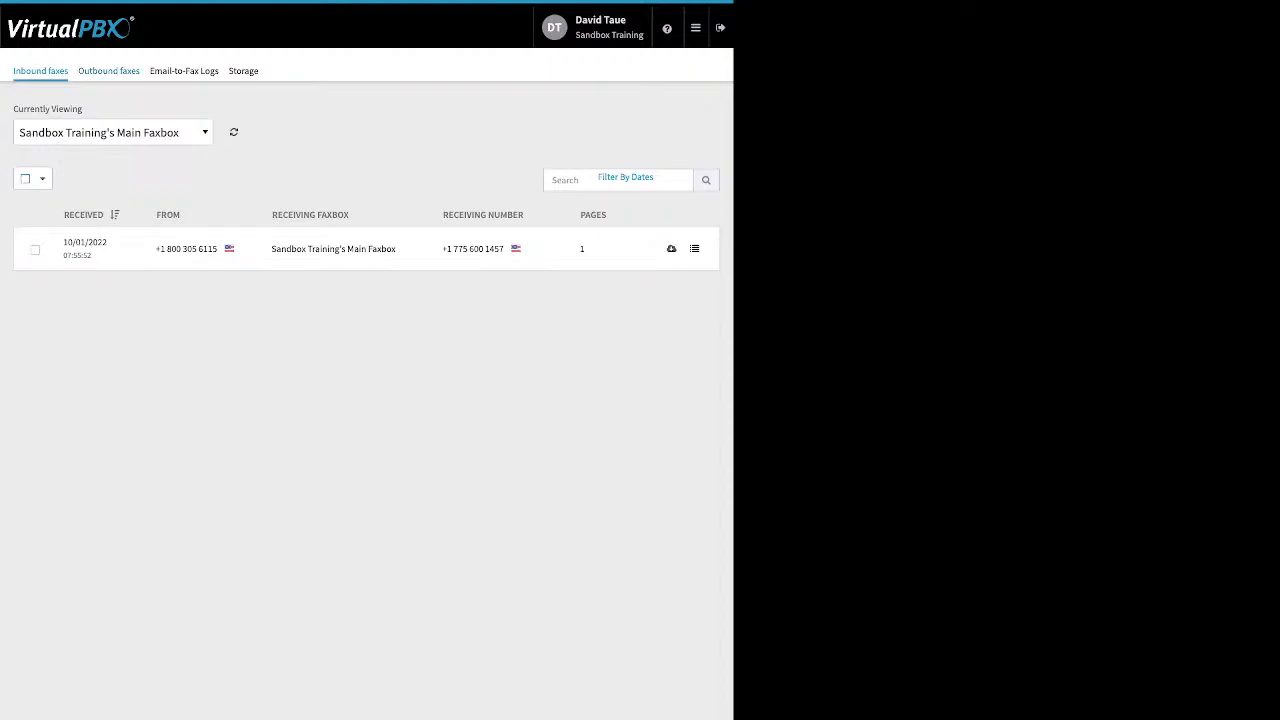
{"action": "left_click", "coordinate": [108, 70]}
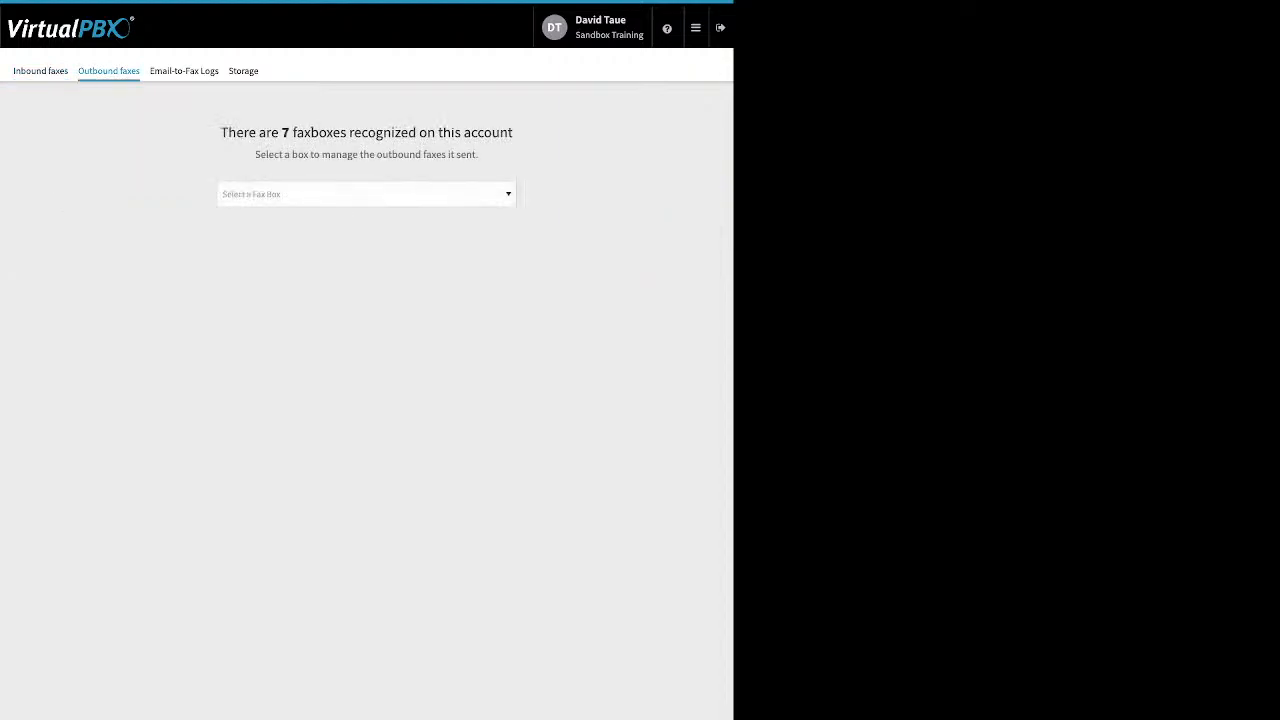
- Show Sandbox Training's Main Faxbox outbound faxes and open the most recent failed fax's details
{"action": "left_click", "coordinate": [366, 194]}
{"action": "left_click", "coordinate": [281, 253]}
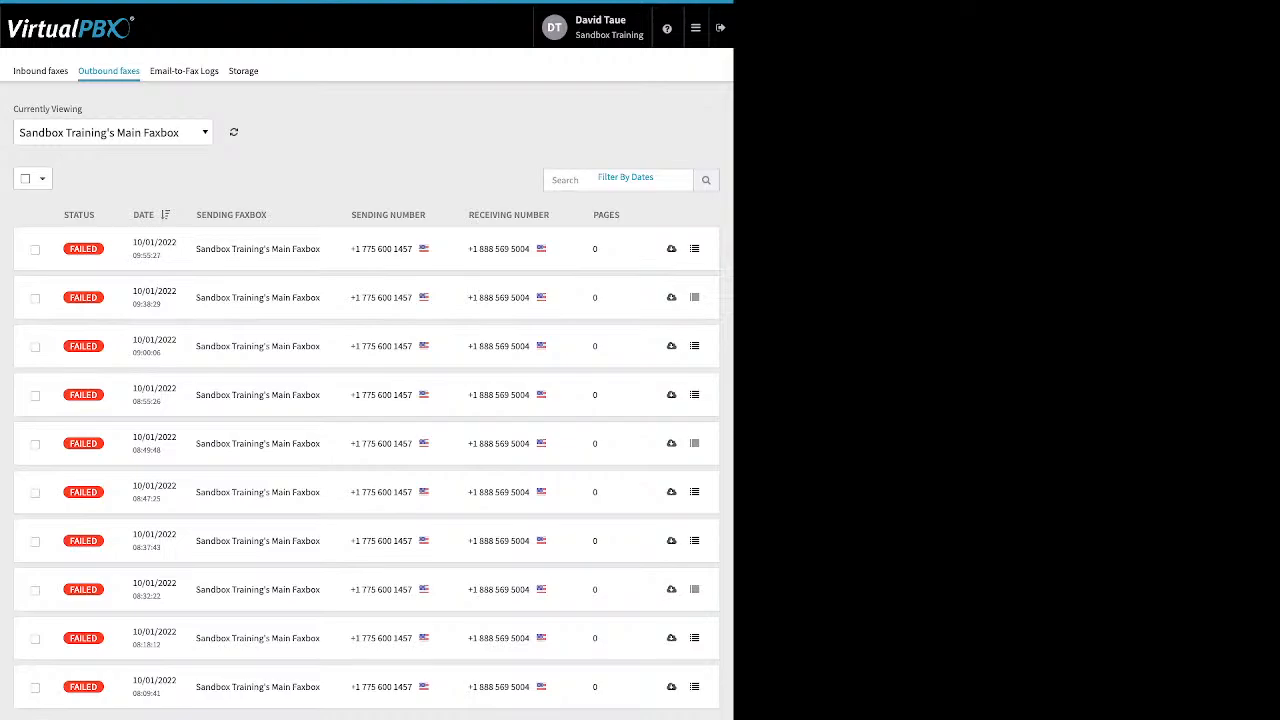
{"action": "left_click_drag", "start_coordinate": [531, 249], "coordinate": [479, 249]}
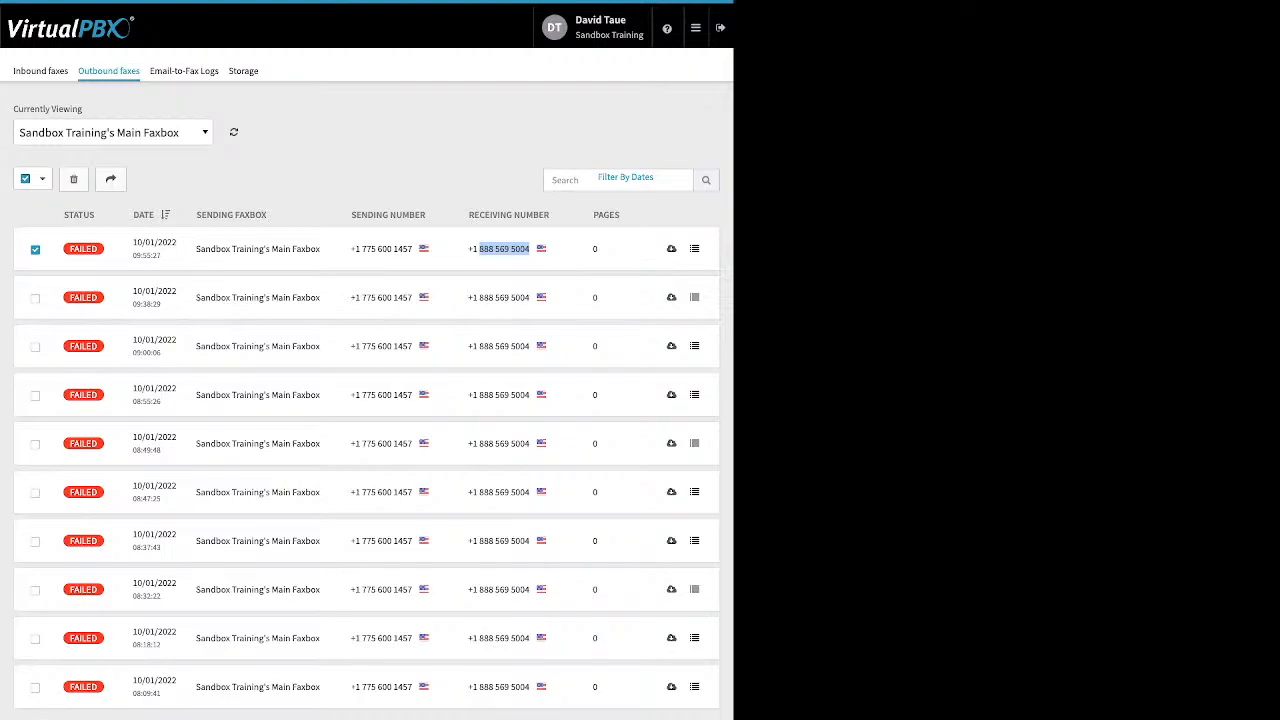
{"action": "left_click", "coordinate": [695, 249]}
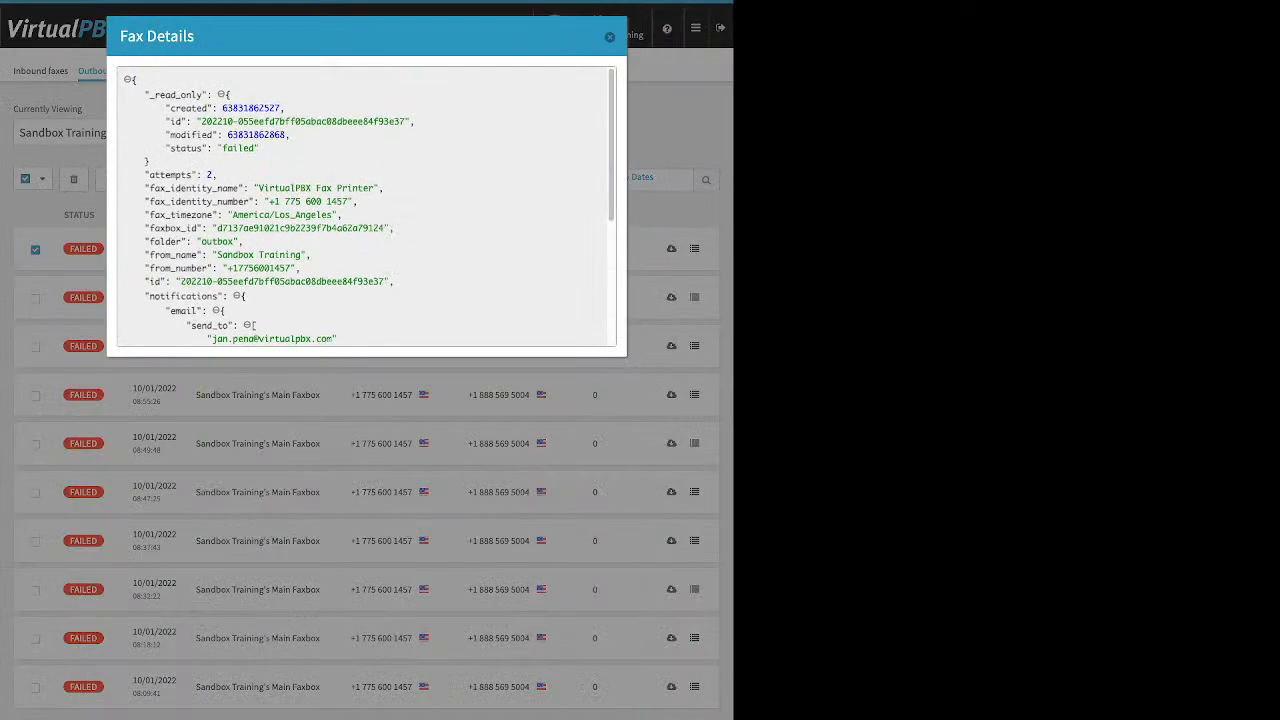
- Scroll the Fax Details to the NO_ANSWER tx_result, close them, and show the Email-to-Fax Logs
{"action": "scroll", "coordinate": [366, 206], "scroll_direction": "down", "scroll_amount": 3}
{"action": "scroll", "coordinate": [366, 206], "scroll_direction": "down", "scroll_amount": 1}
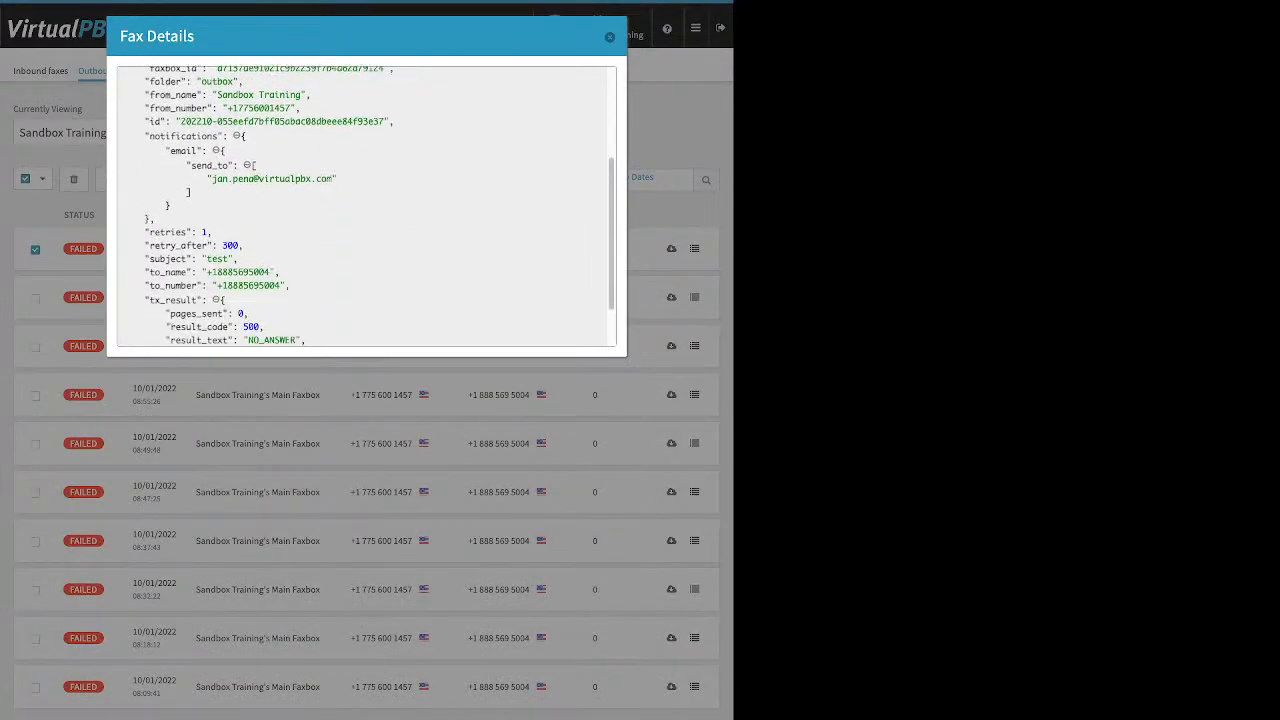
{"action": "scroll", "coordinate": [366, 206], "scroll_direction": "down", "scroll_amount": 2}
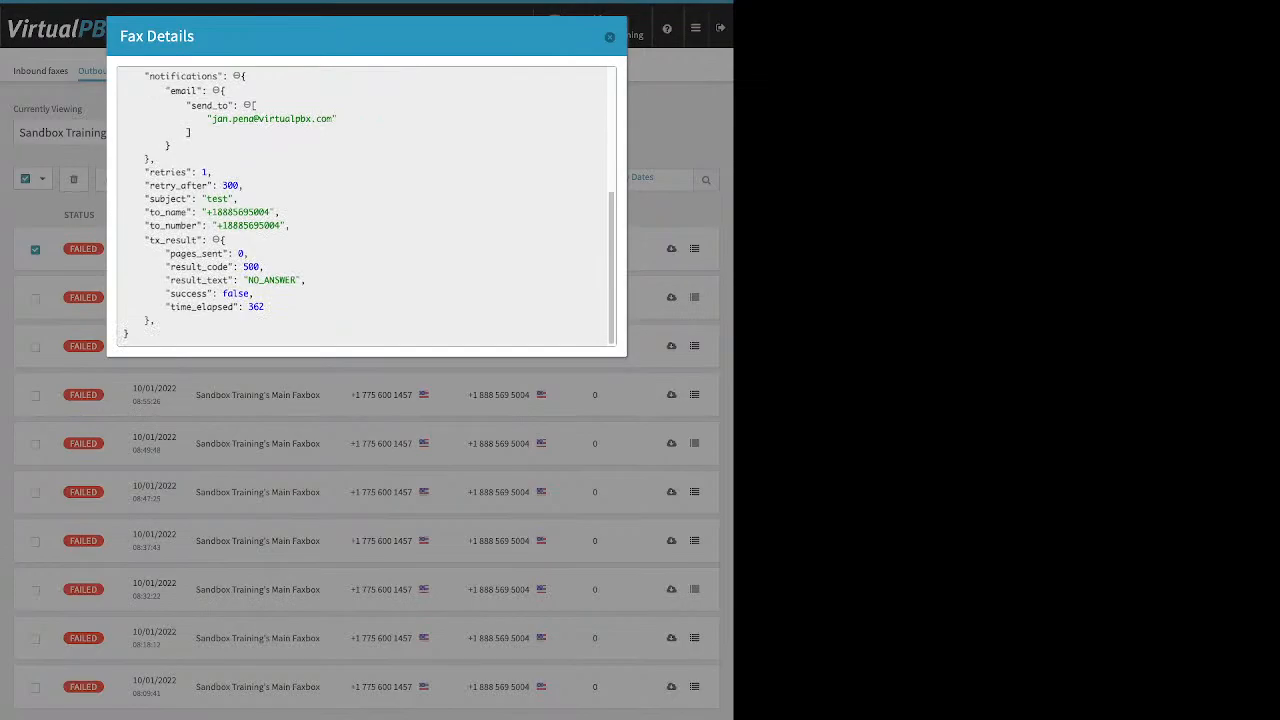
{"action": "left_click_drag", "start_coordinate": [135, 333], "coordinate": [168, 293]}
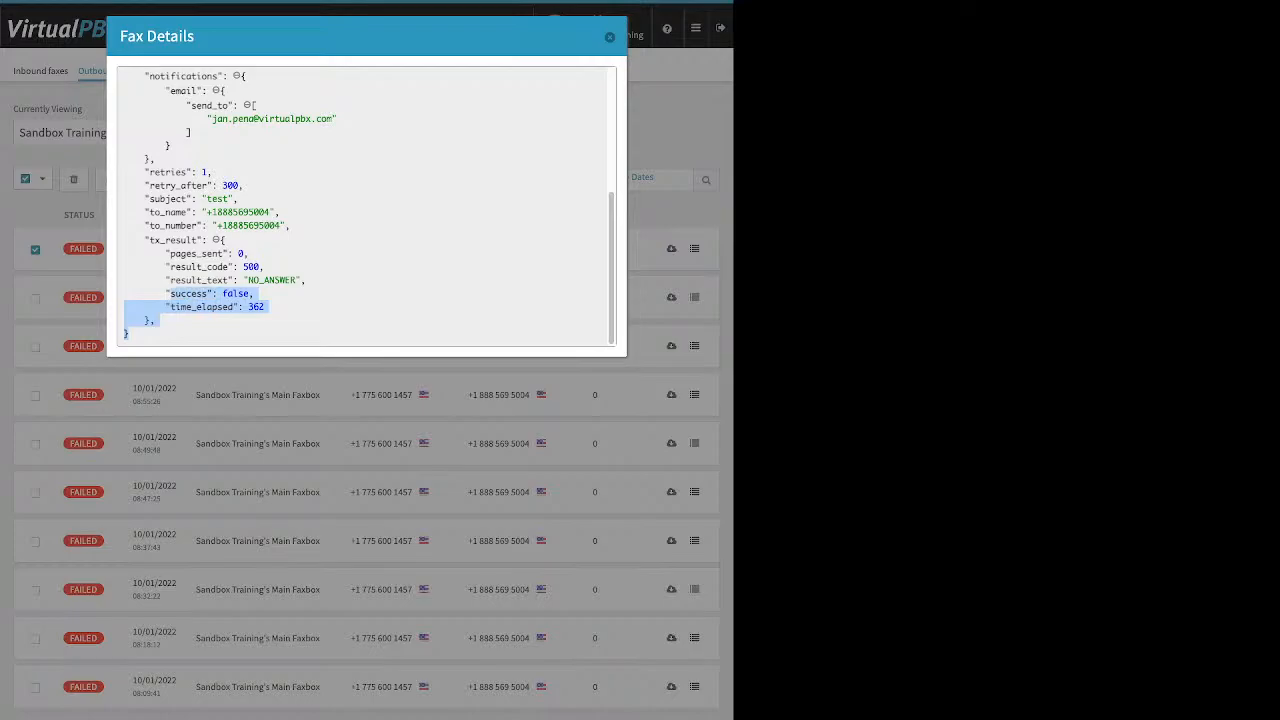
{"action": "left_click", "coordinate": [172, 294]}
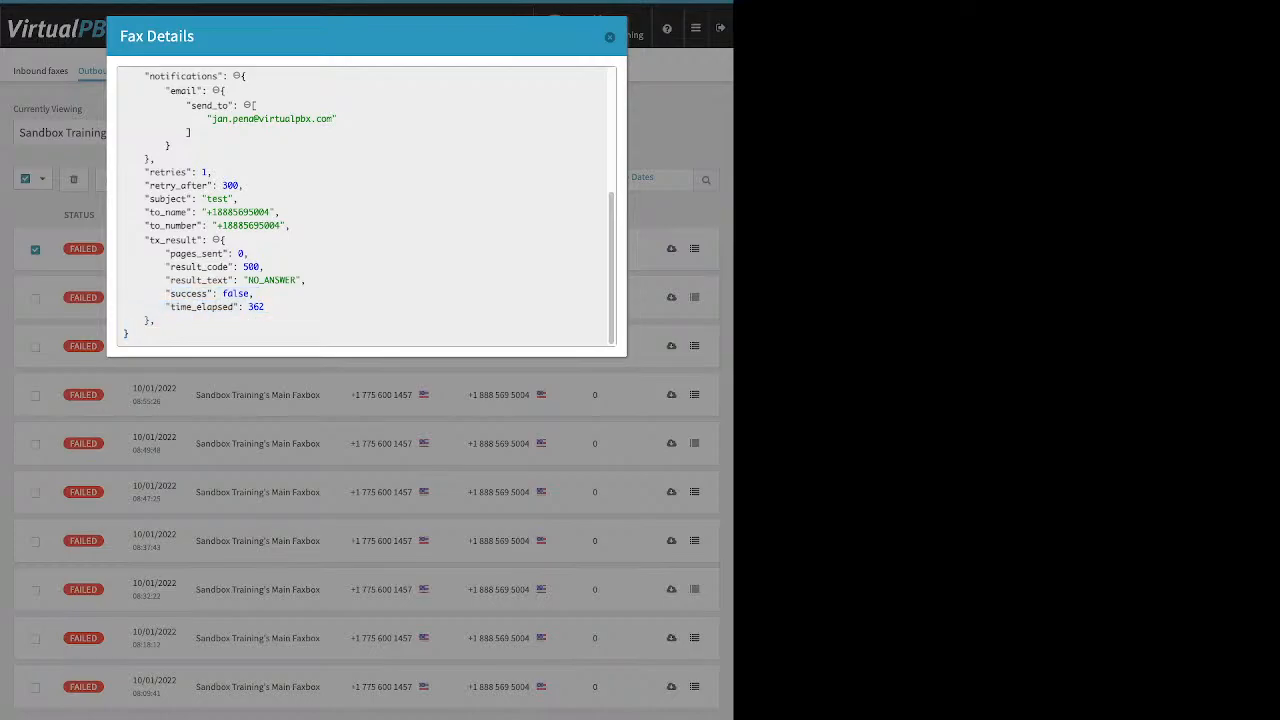
{"action": "key", "text": "Escape"}
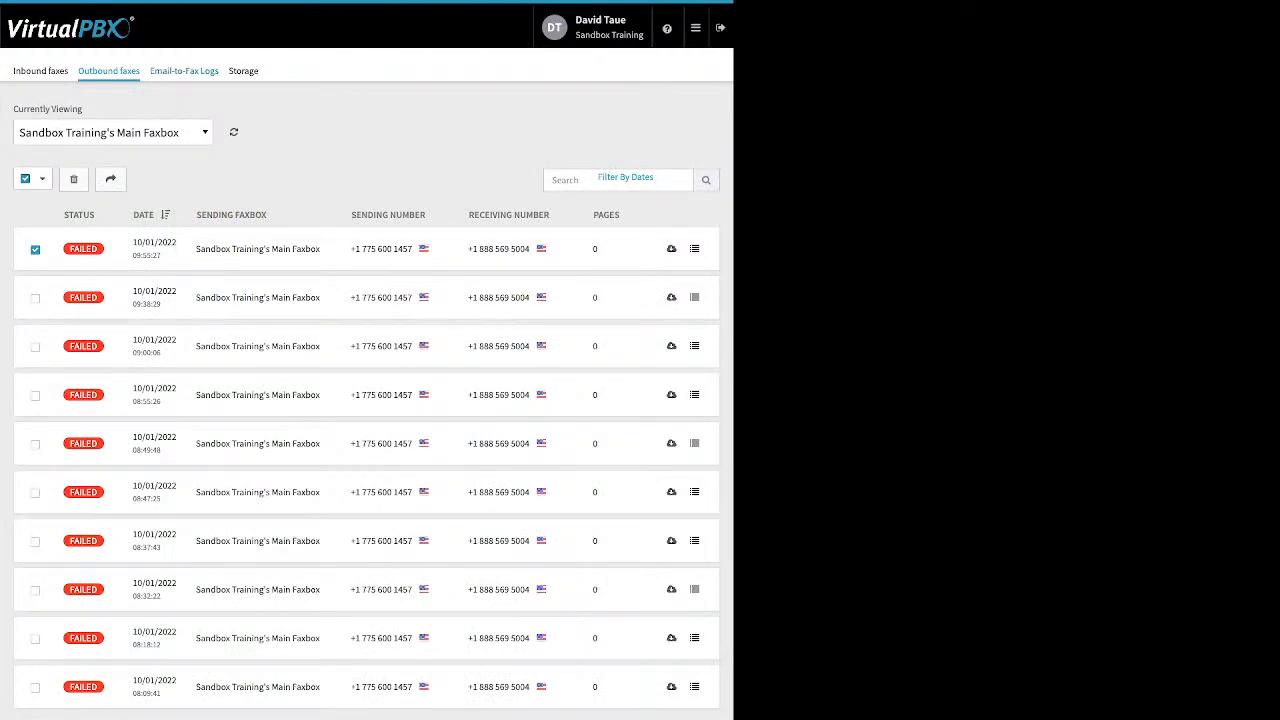
{"action": "left_click", "coordinate": [184, 71]}
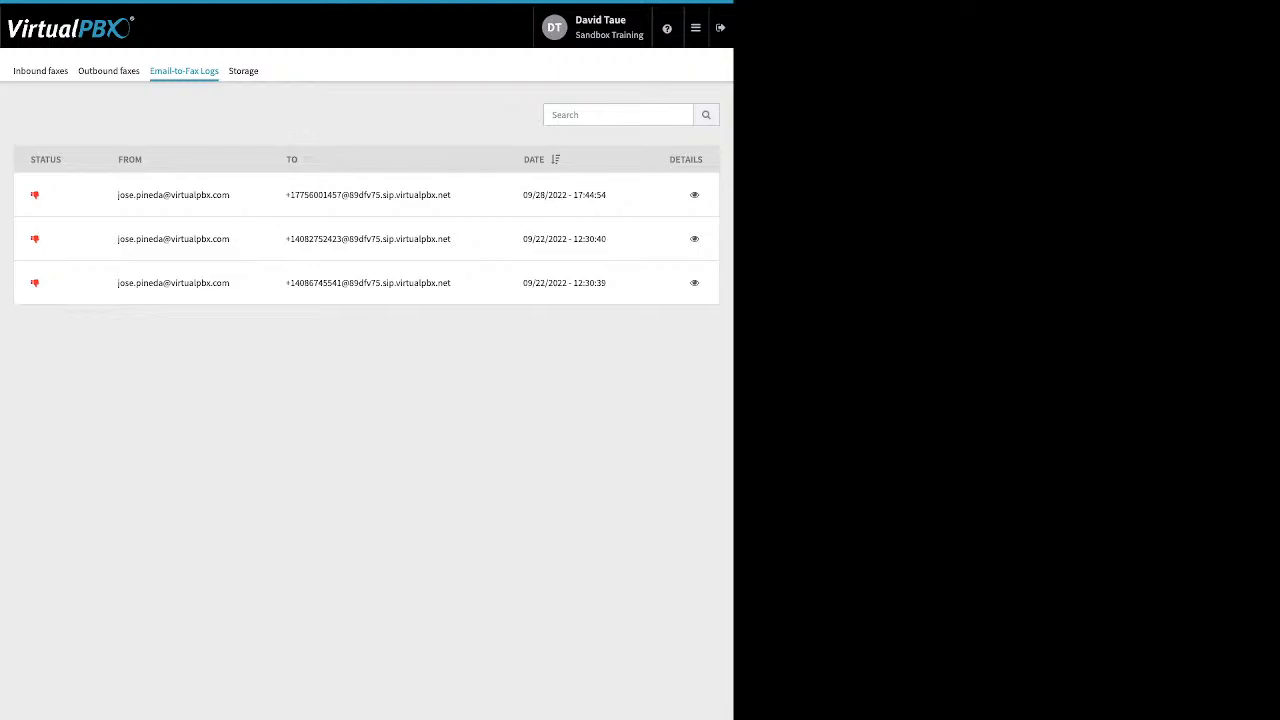
- Check the 09/28 attempt's technical details for the 'no valid attachment' error, then close them
{"action": "left_click", "coordinate": [694, 195]}
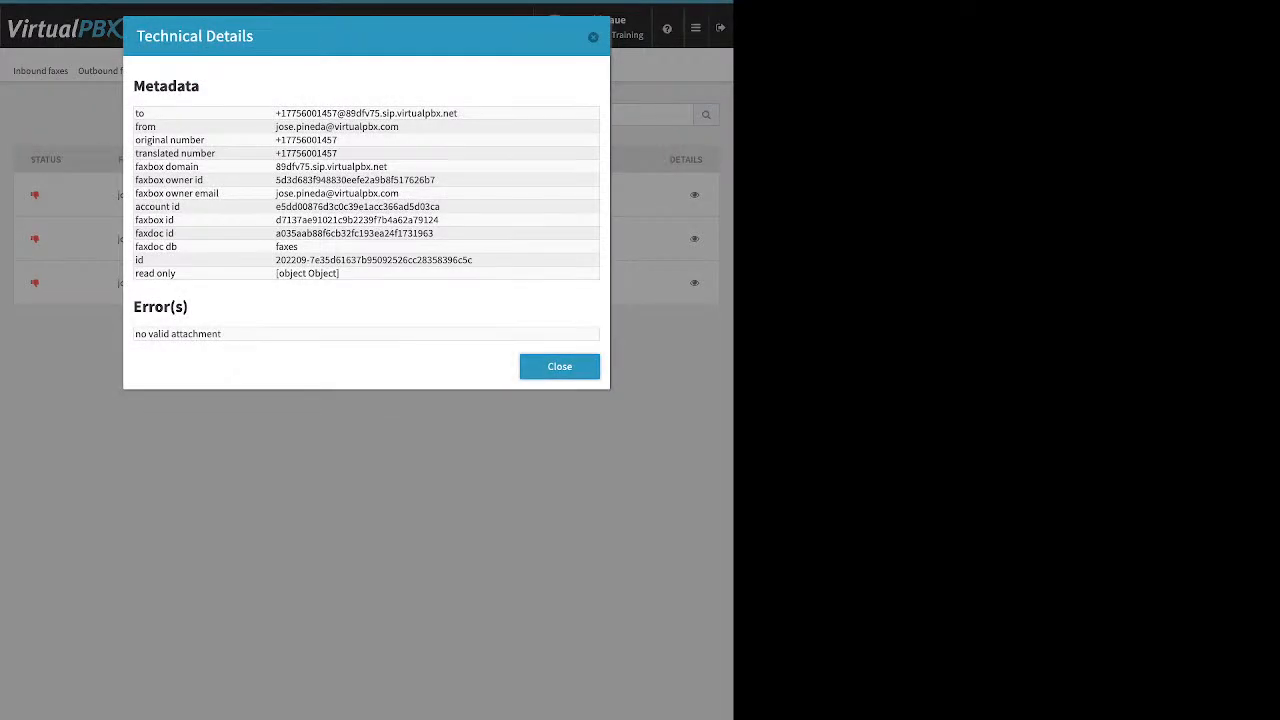
{"action": "triple_click", "coordinate": [178, 334]}
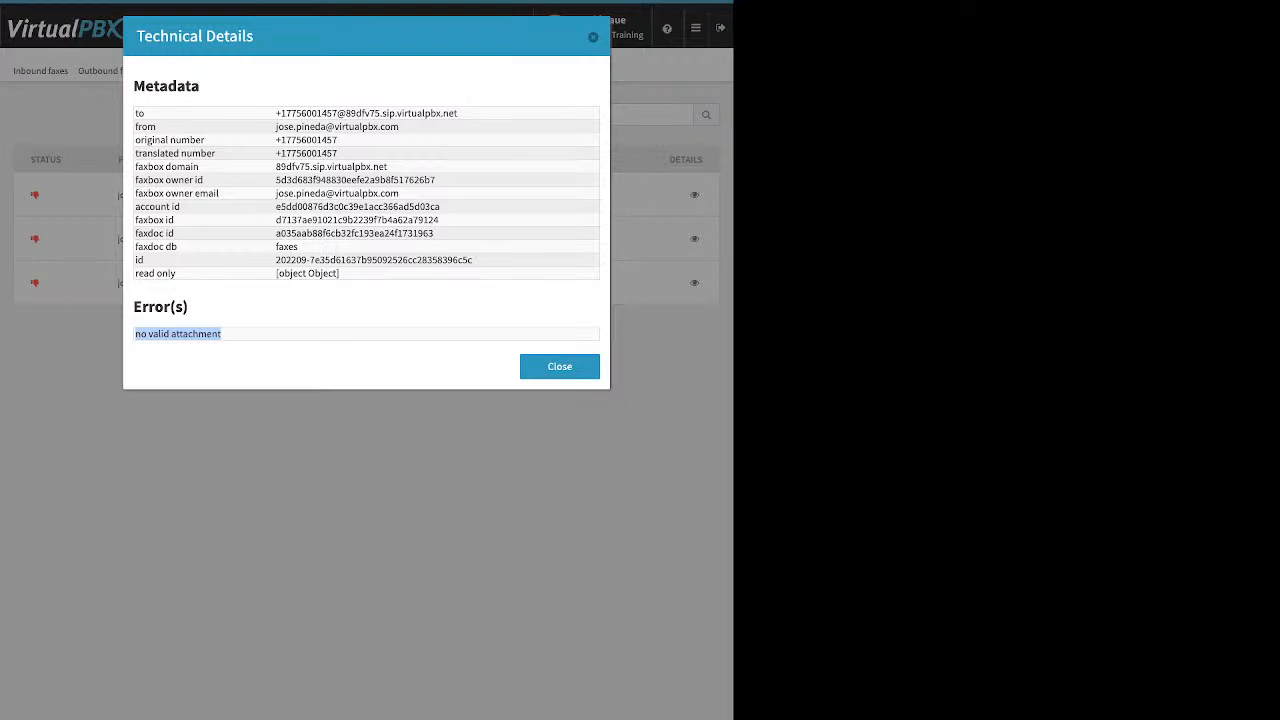
{"action": "key", "text": "Escape"}
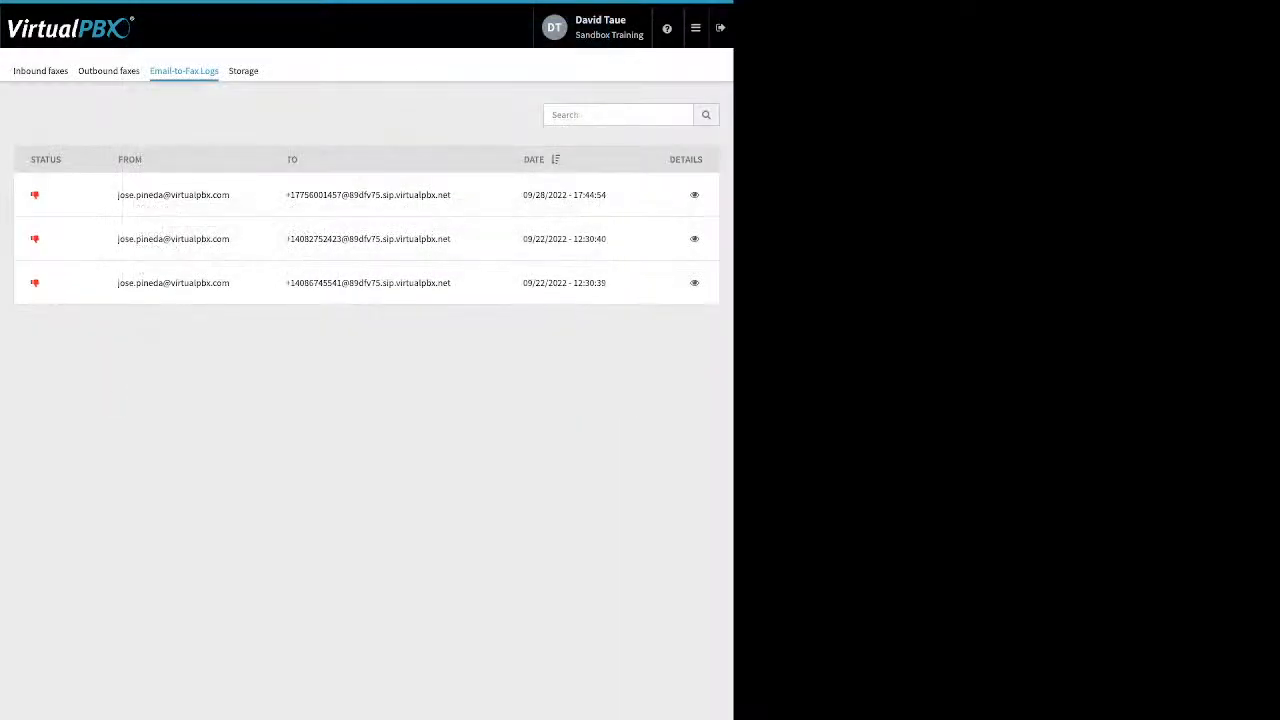
{"action": "left_click", "coordinate": [695, 27]}
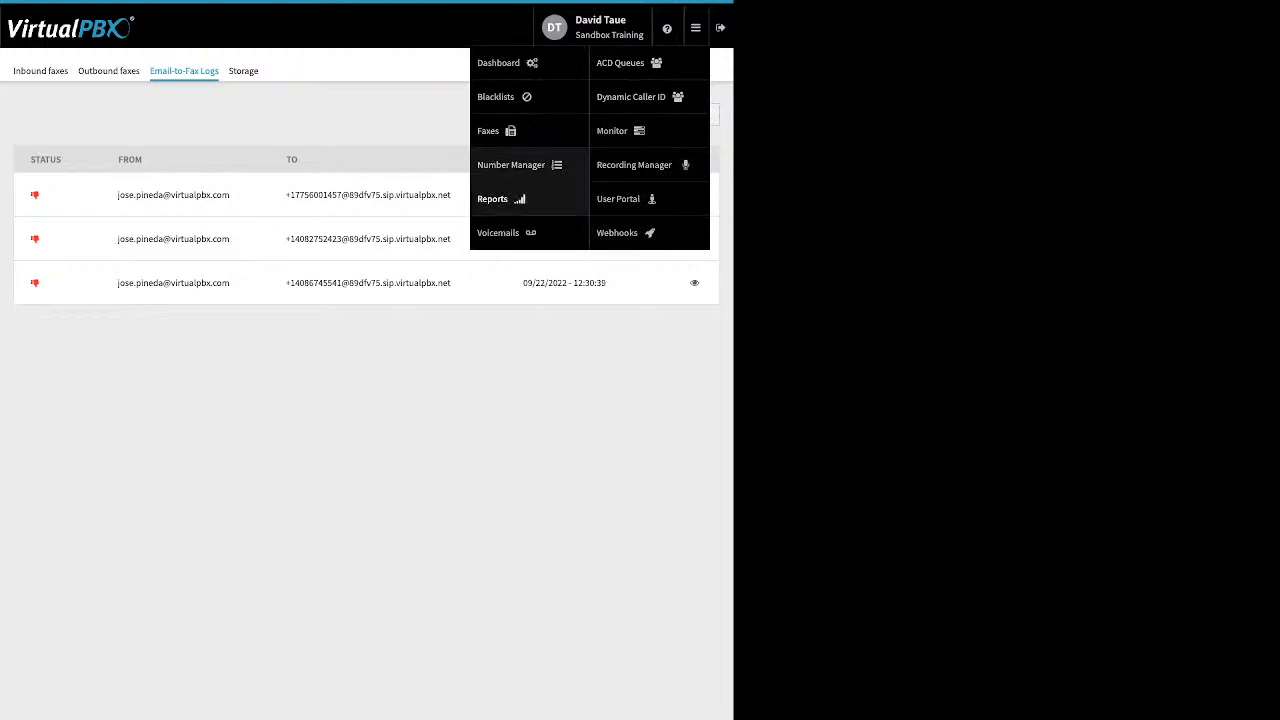
- Open Number Manager's Spare Numbers tab, listing four spare numbers under Sandbox Training
{"action": "left_click", "coordinate": [511, 165]}
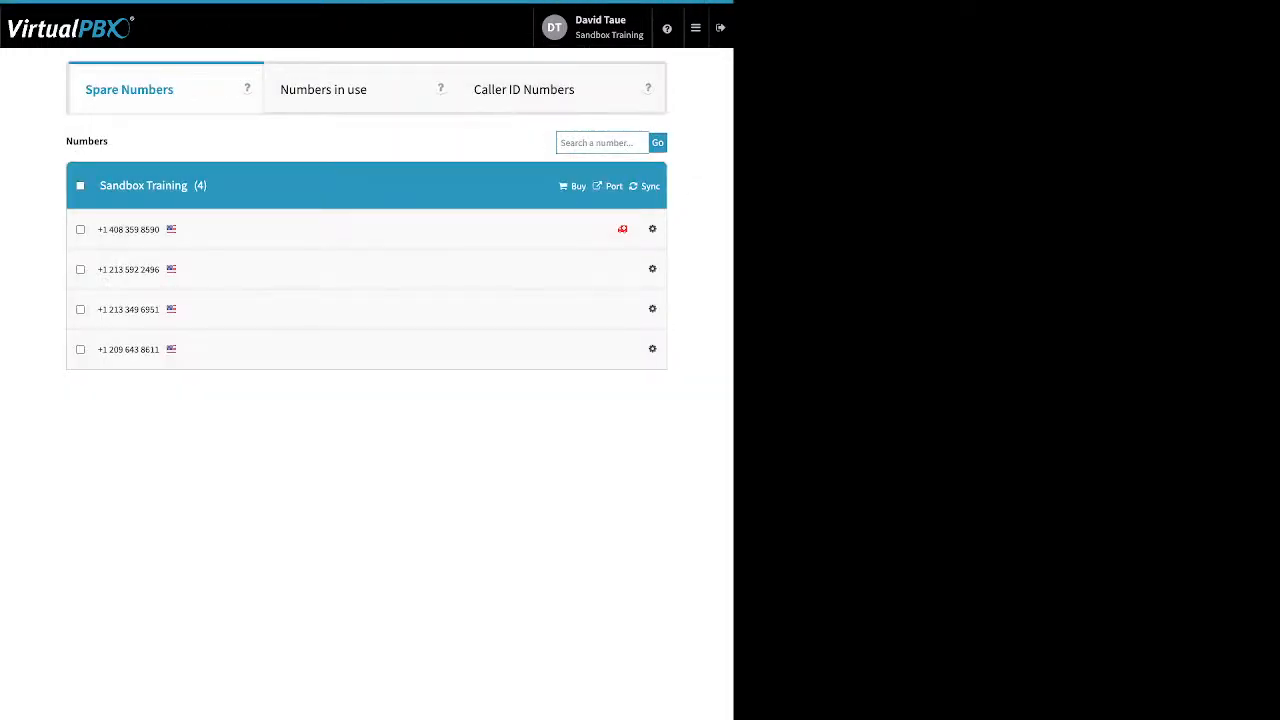
{"action": "left_click", "coordinate": [667, 28]}
{"action": "mouse_move", "coordinate": [696, 28]}
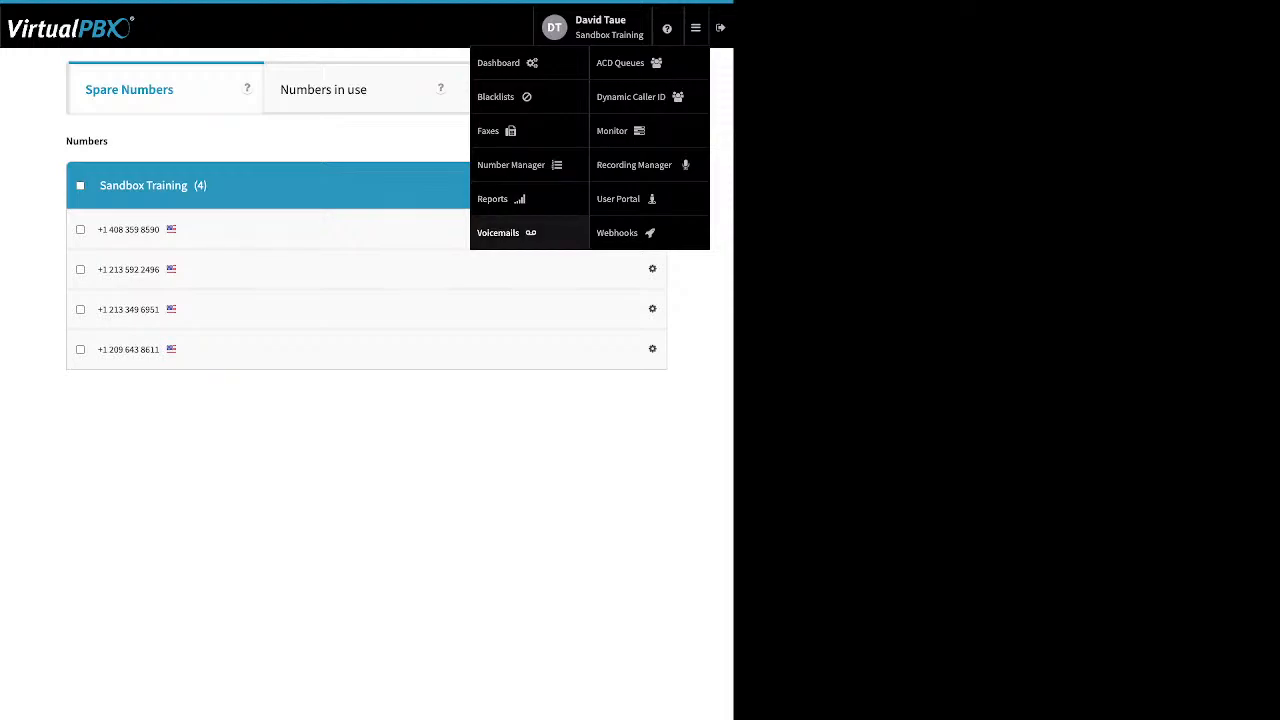
- Open Voicemails and pick the logged-in user's box by filtering the box list
{"action": "left_click", "coordinate": [500, 232]}
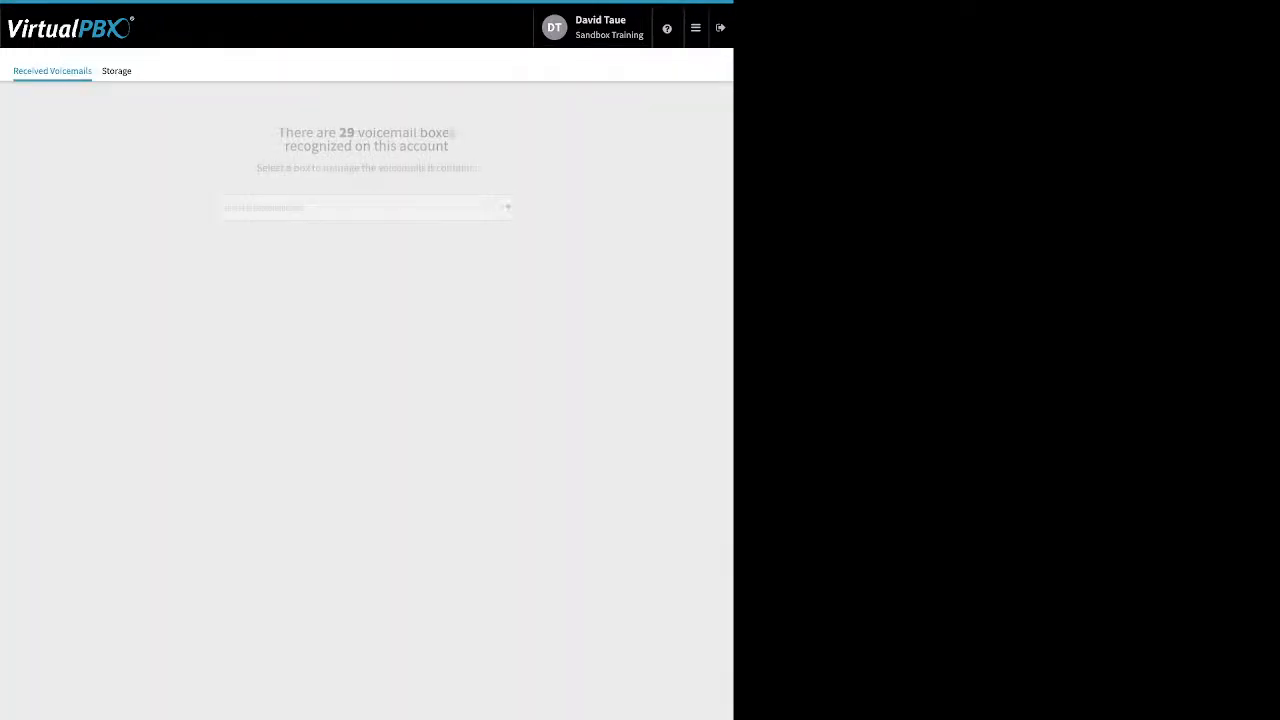
{"action": "left_click", "coordinate": [366, 208]}
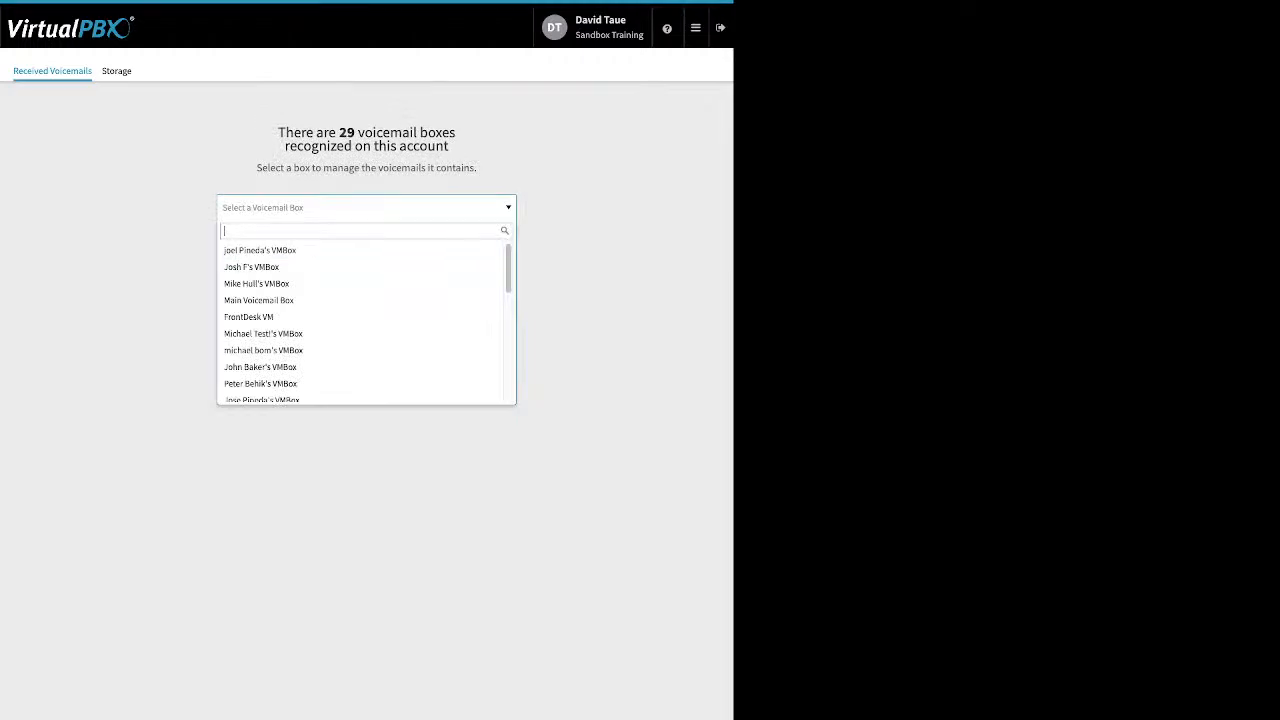
{"action": "type", "text": "da"}
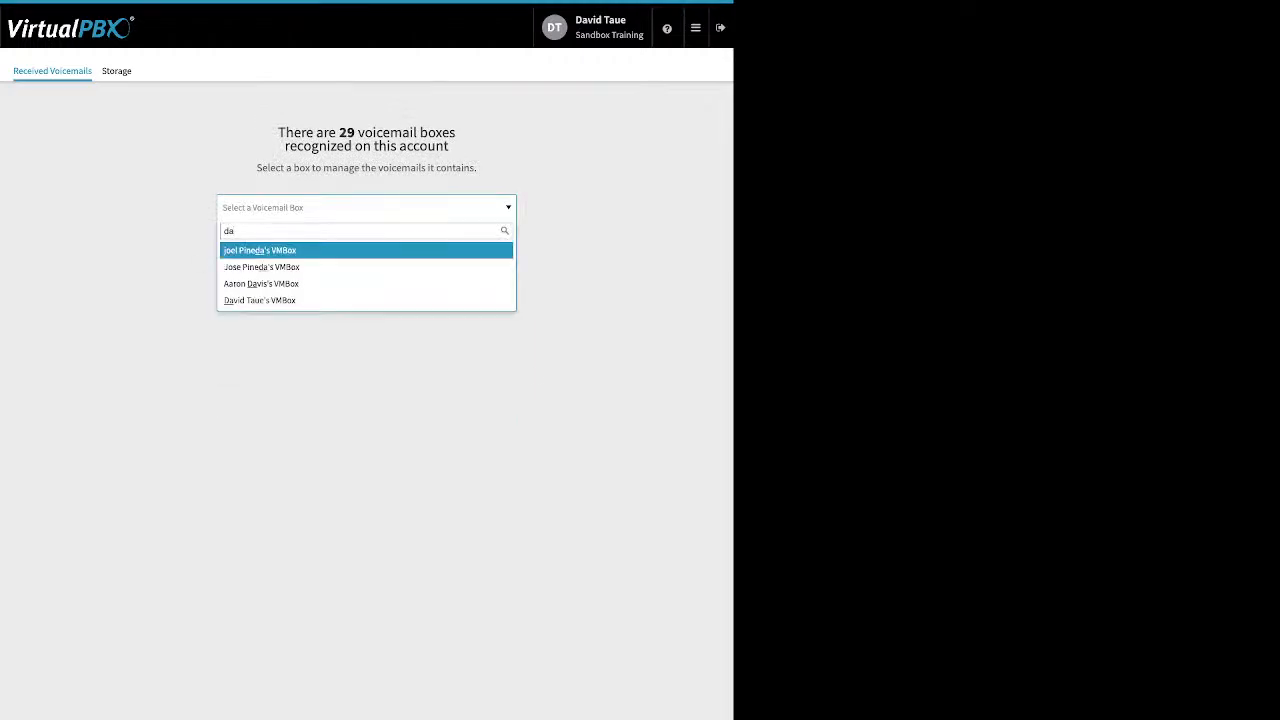
{"action": "key", "text": "Down"}
{"action": "key", "text": "Down"}
{"action": "key", "text": "Down"}
{"action": "key", "text": "Return"}
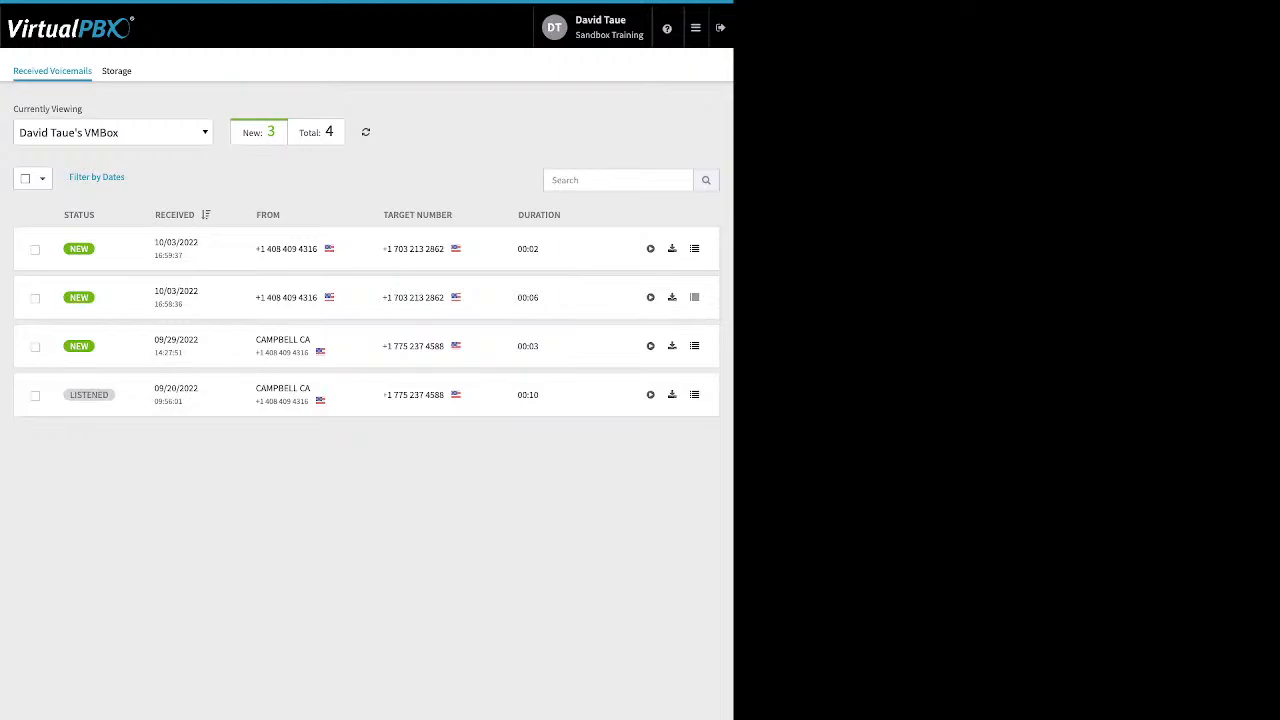
- Select the newest voicemail and look at its status and move options without changing anything
{"action": "left_click", "coordinate": [35, 249]}
{"action": "left_click", "coordinate": [80, 178]}
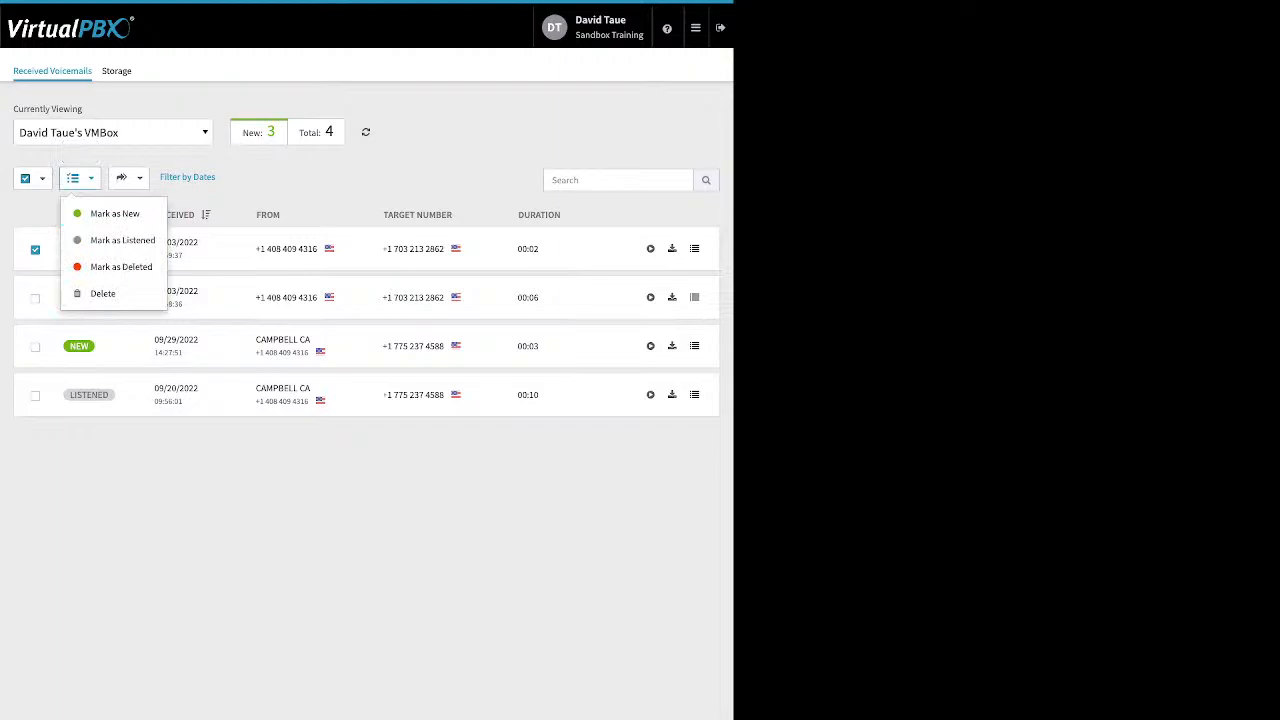
{"action": "left_click", "coordinate": [260, 180]}
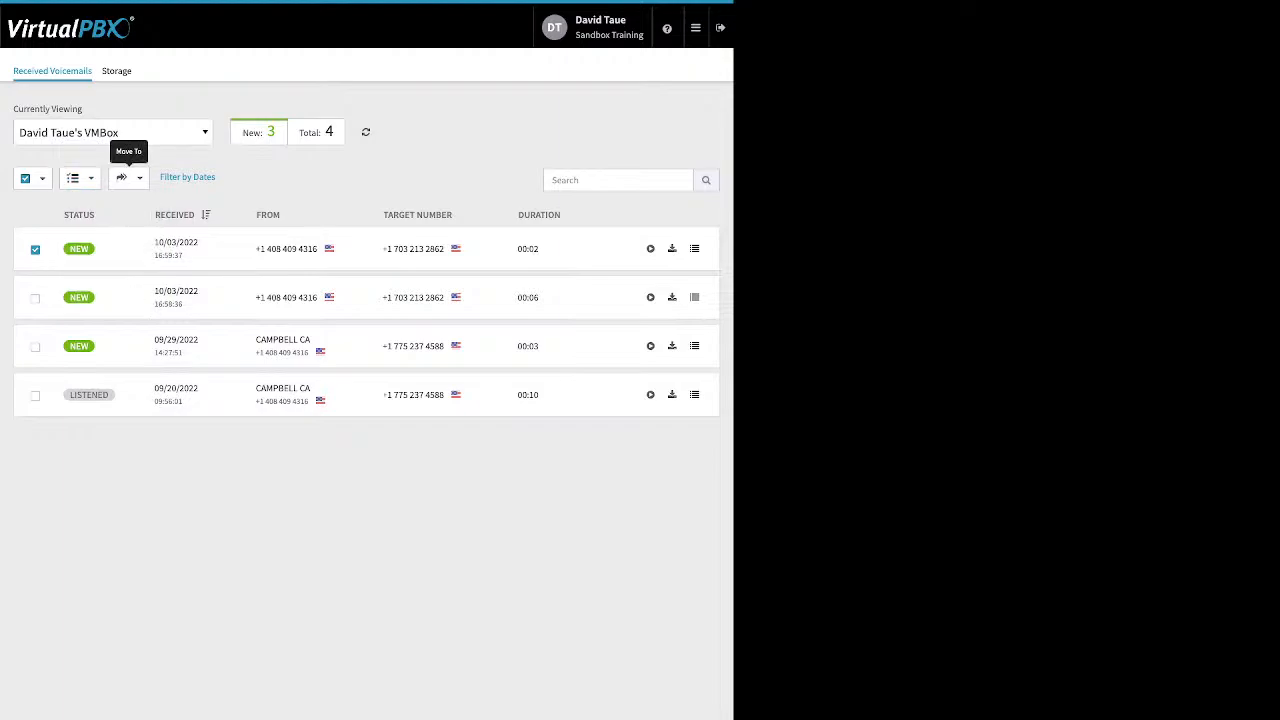
{"action": "left_click", "coordinate": [124, 178]}
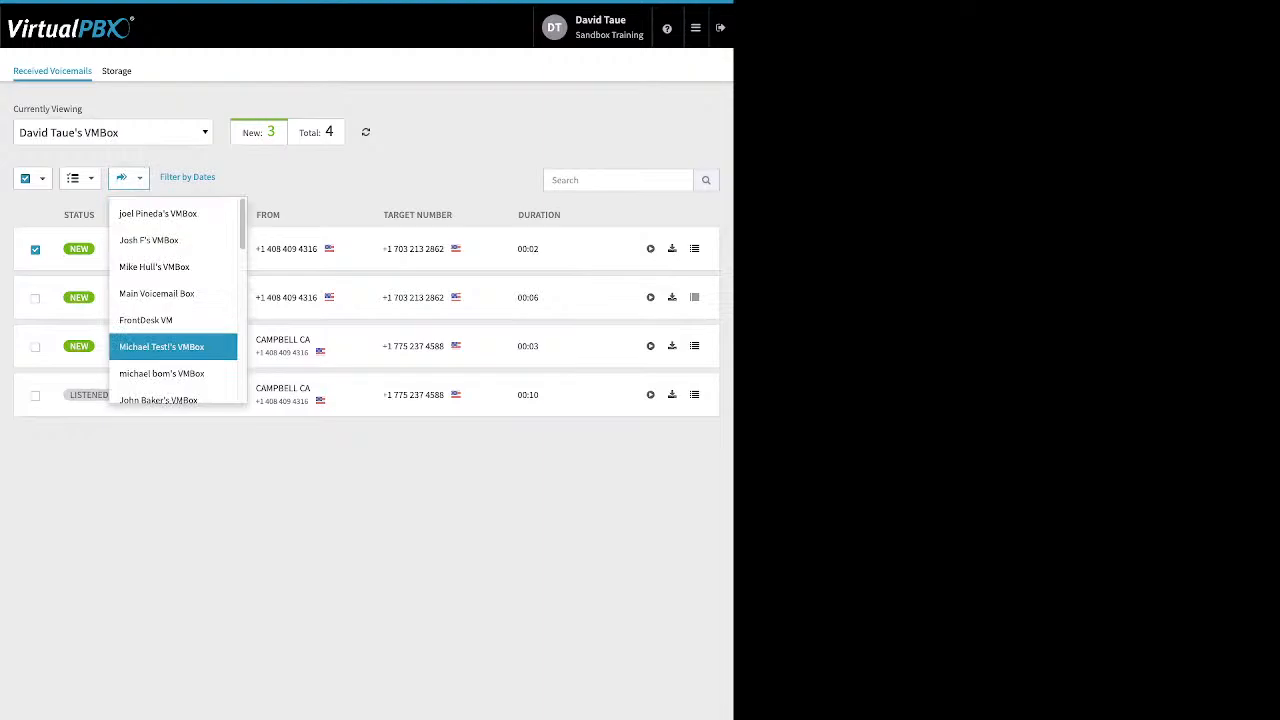
{"action": "left_click", "coordinate": [262, 180]}
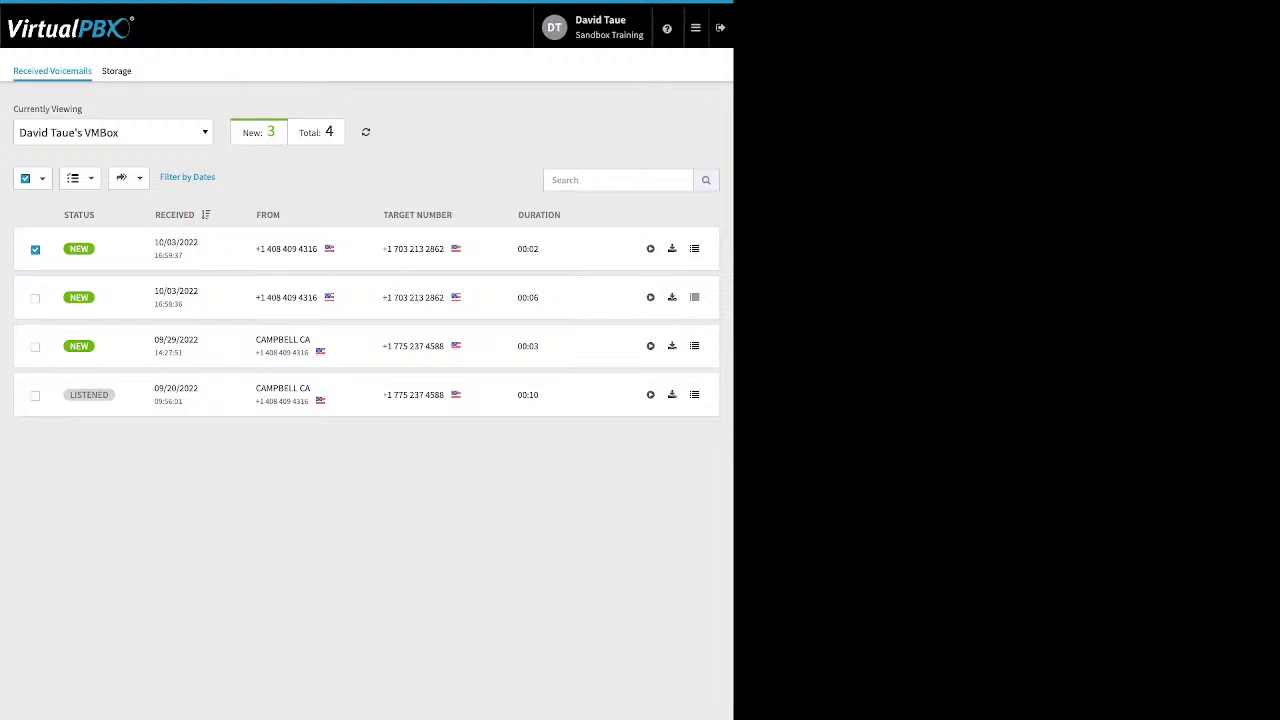
{"action": "left_click", "coordinate": [695, 27]}
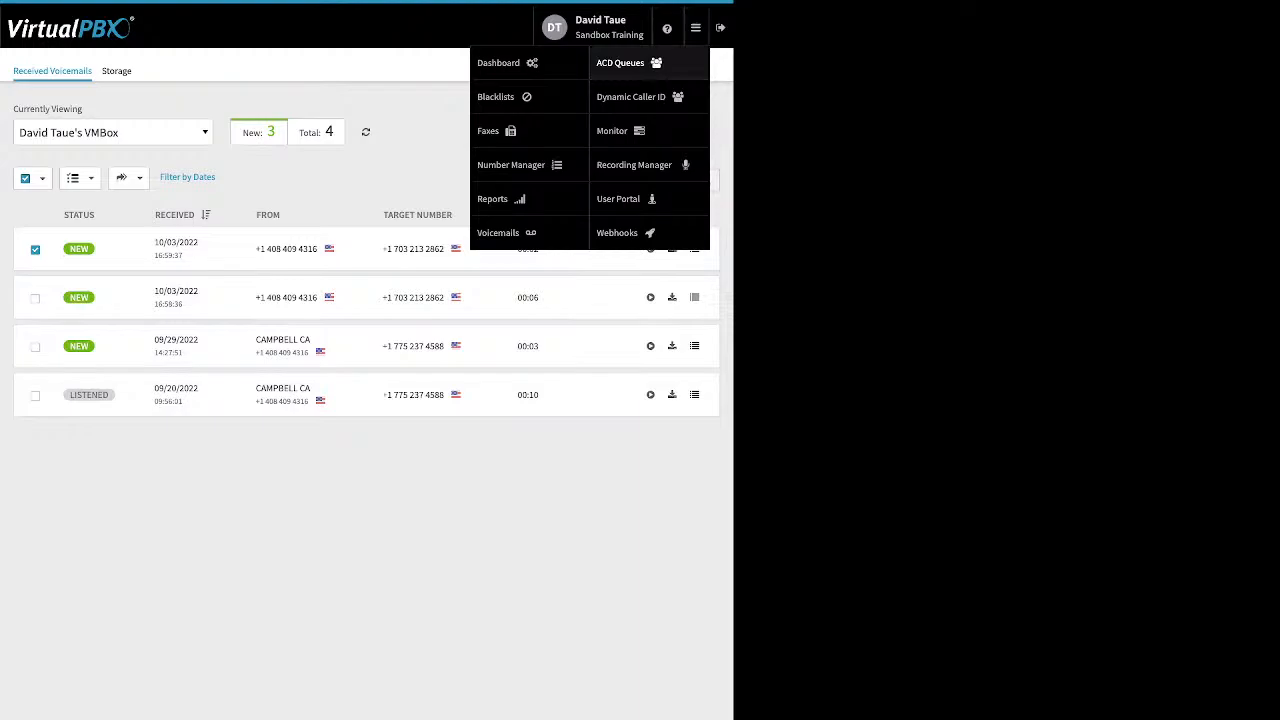
- Open ACD Queues and the My Support queue's settings (Round Robin, 30-second timeout)
{"action": "left_click", "coordinate": [620, 62]}
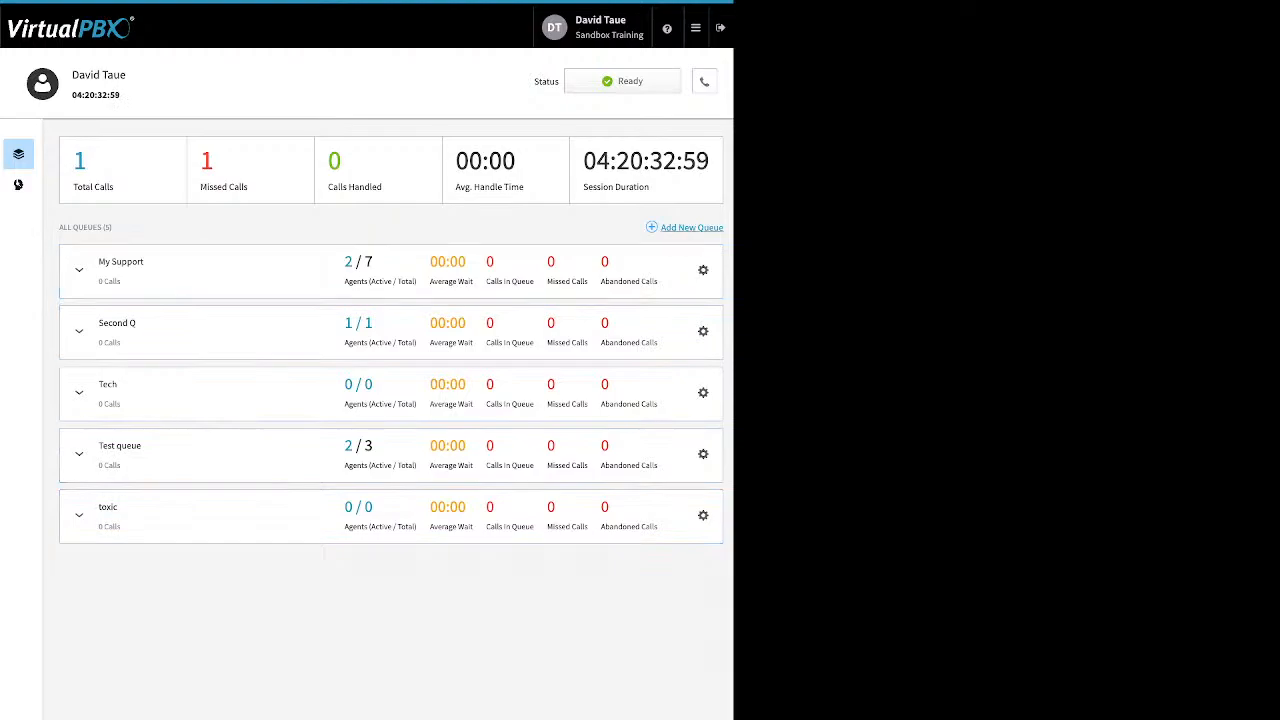
{"action": "left_click", "coordinate": [703, 270]}
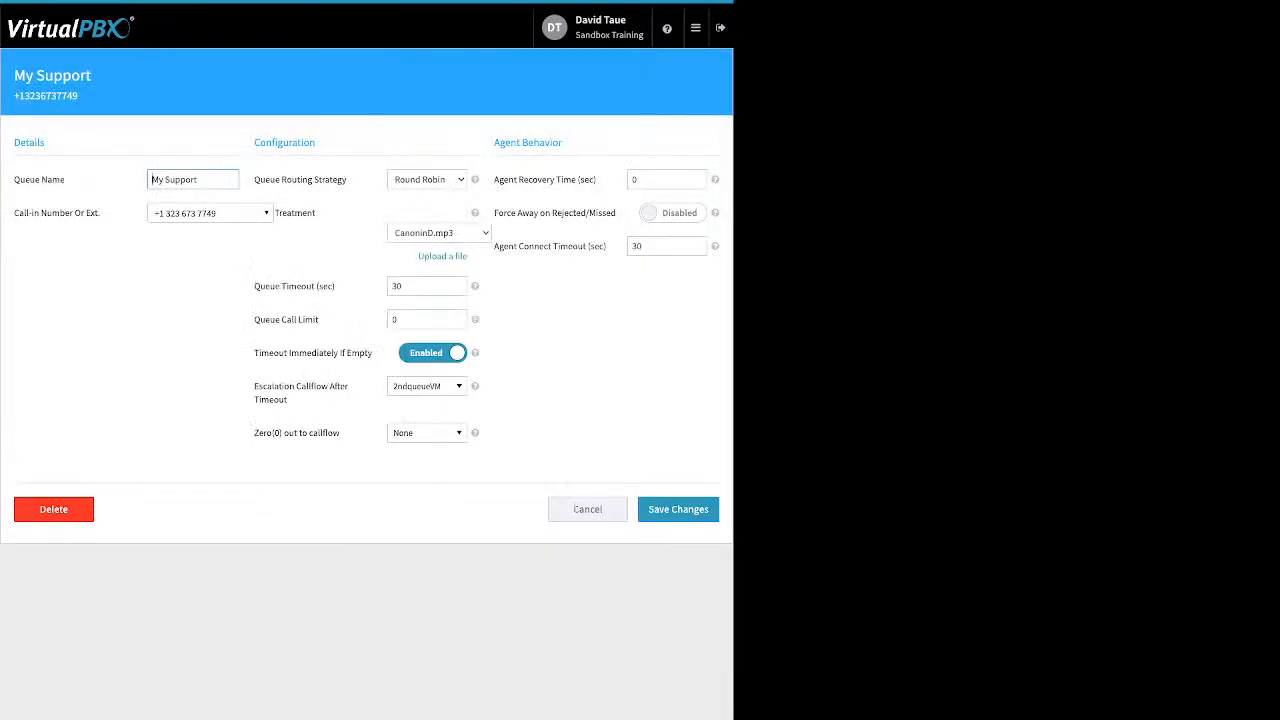
- Review the Queue Name, call-in number, routing strategy and treatment audio upload options
{"action": "left_click_drag", "start_coordinate": [66, 180], "coordinate": [14, 180]}
{"action": "left_click", "coordinate": [16, 180]}
{"action": "left_click_drag", "start_coordinate": [100, 213], "coordinate": [65, 213]}
{"action": "left_click_drag", "start_coordinate": [65, 213], "coordinate": [60, 213]}
{"action": "left_click", "coordinate": [62, 213]}
{"action": "left_click_drag", "start_coordinate": [347, 179], "coordinate": [281, 179]}
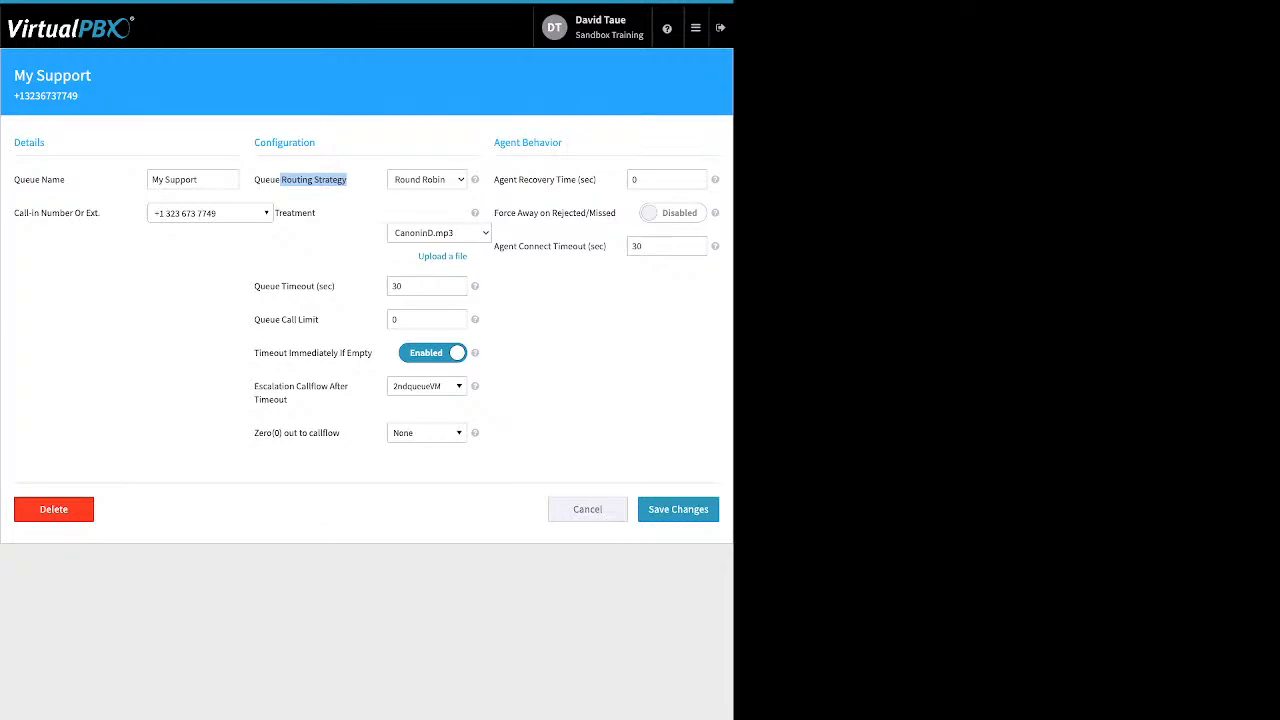
{"action": "left_click", "coordinate": [314, 180]}
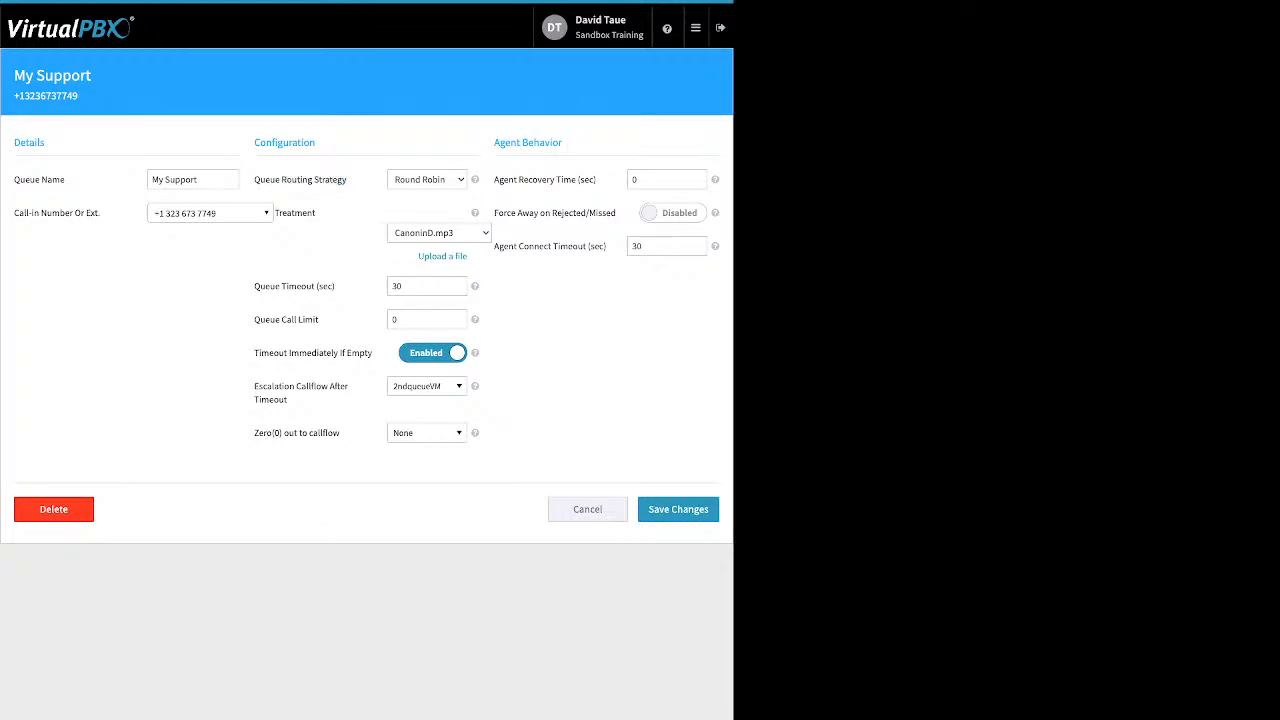
{"action": "left_click", "coordinate": [442, 257]}
- Note the Queue Timeout and enter 4 as the Queue Call Limit
{"action": "left_click_drag", "start_coordinate": [254, 286], "coordinate": [328, 286]}
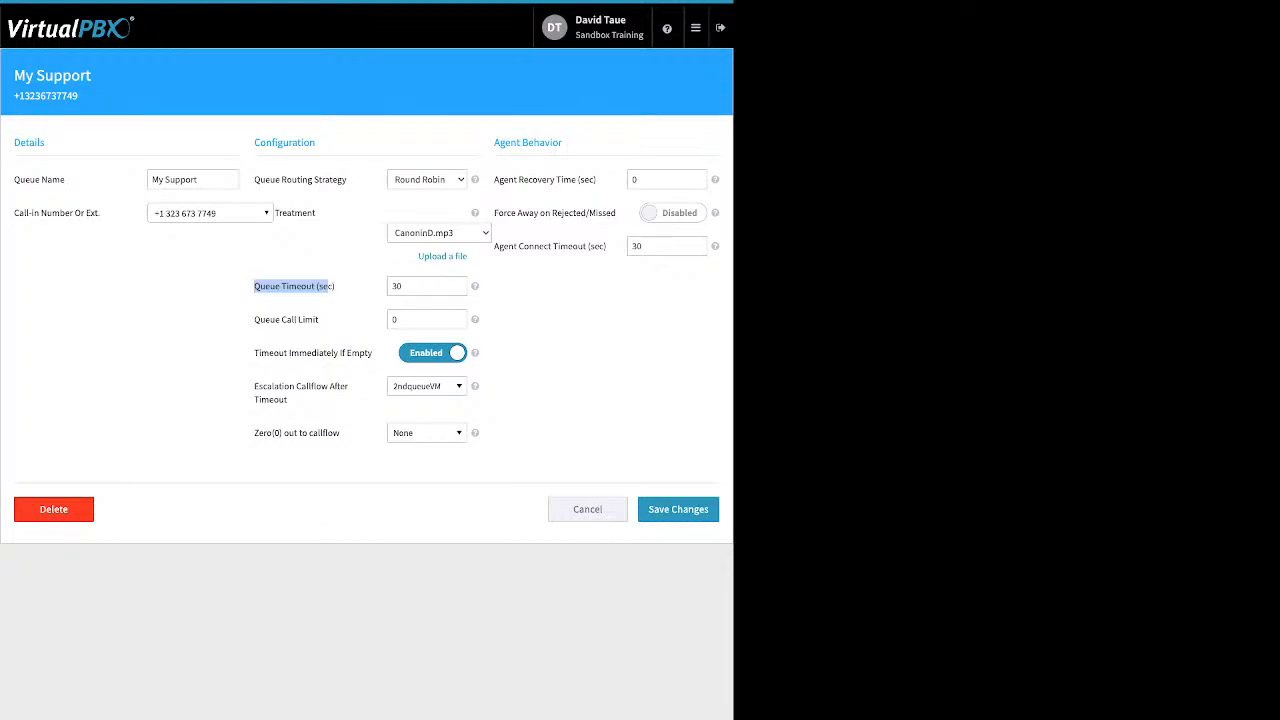
{"action": "left_click_drag", "start_coordinate": [254, 319], "coordinate": [318, 319]}
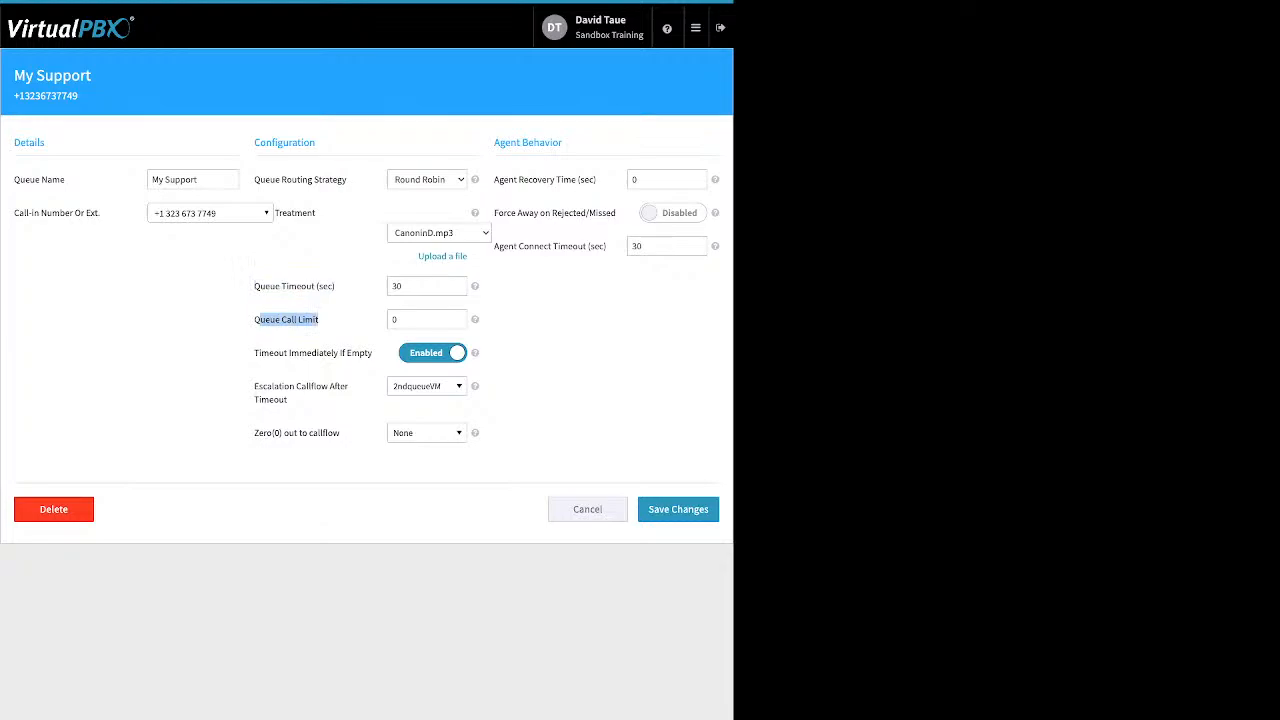
{"action": "left_click", "coordinate": [420, 319]}
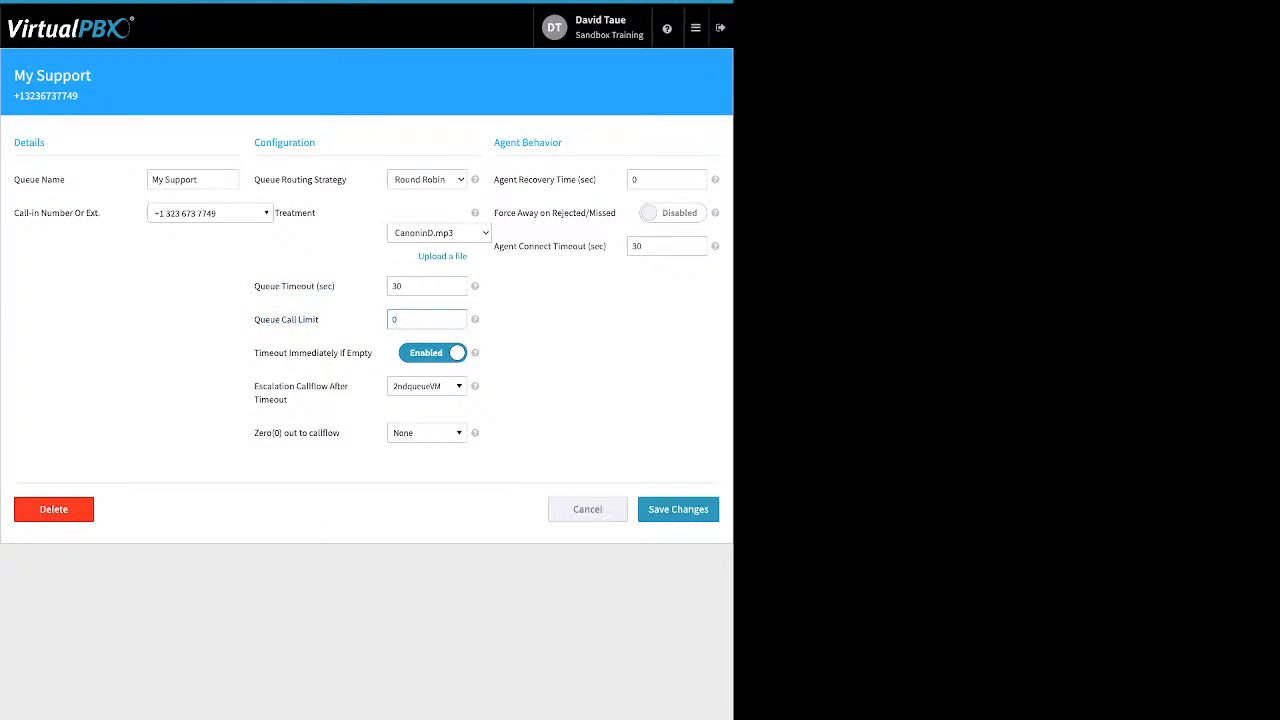
{"action": "type", "text": "4"}
- Review Timeout Immediately If Empty and escalation settings, leaving escalation on 2ndqueueVM
{"action": "left_click_drag", "start_coordinate": [254, 353], "coordinate": [366, 353]}
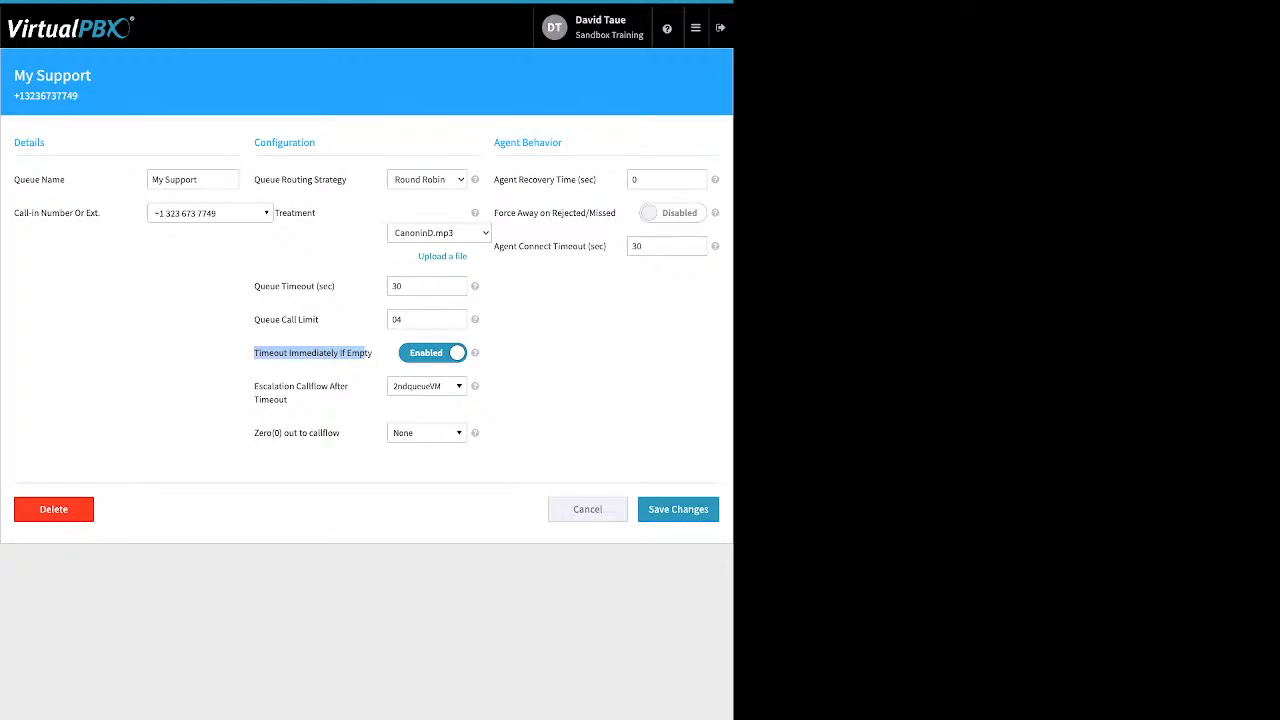
{"action": "left_click_drag", "start_coordinate": [254, 286], "coordinate": [335, 286]}
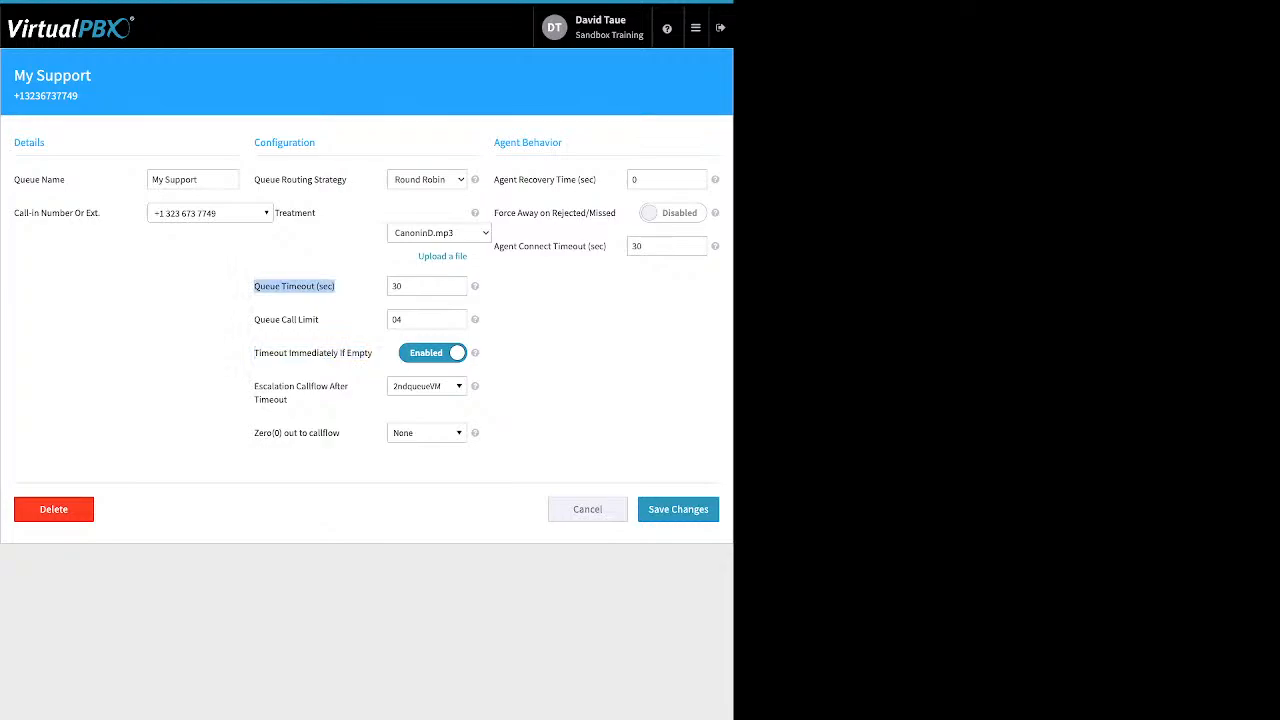
{"action": "left_click", "coordinate": [300, 292]}
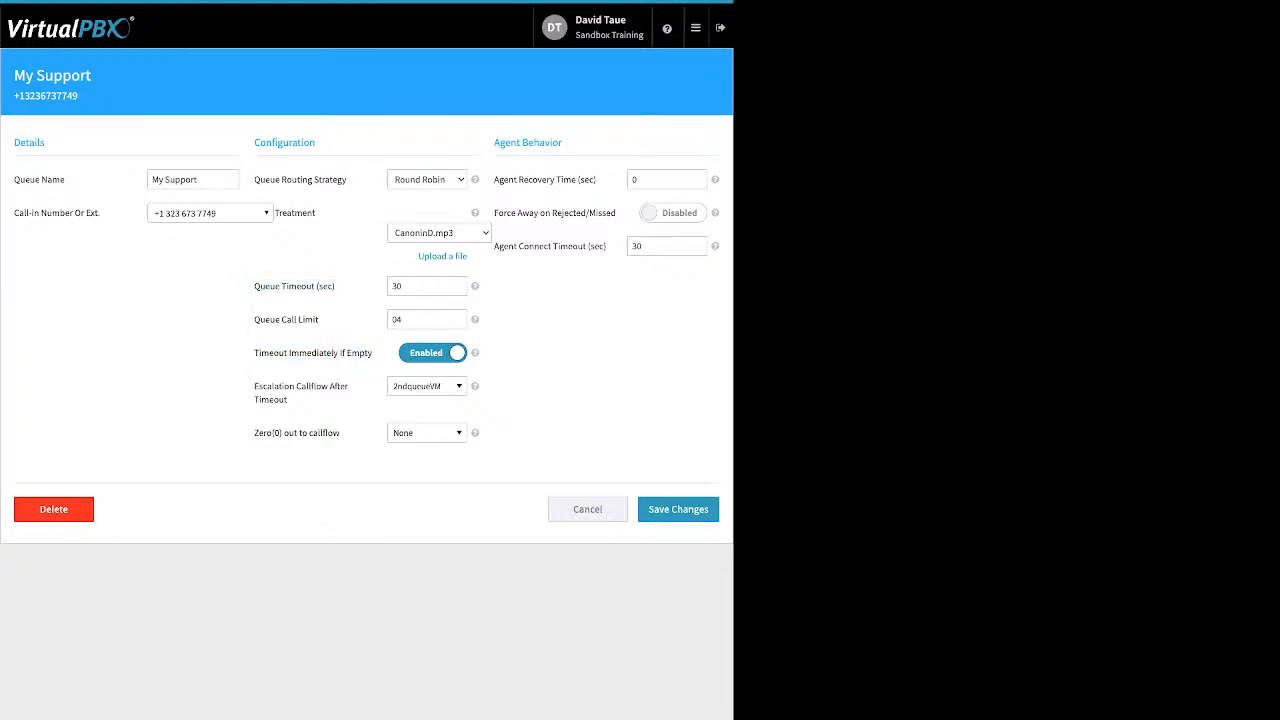
{"action": "left_click_drag", "start_coordinate": [290, 401], "coordinate": [259, 386]}
{"action": "left_click", "coordinate": [290, 401]}
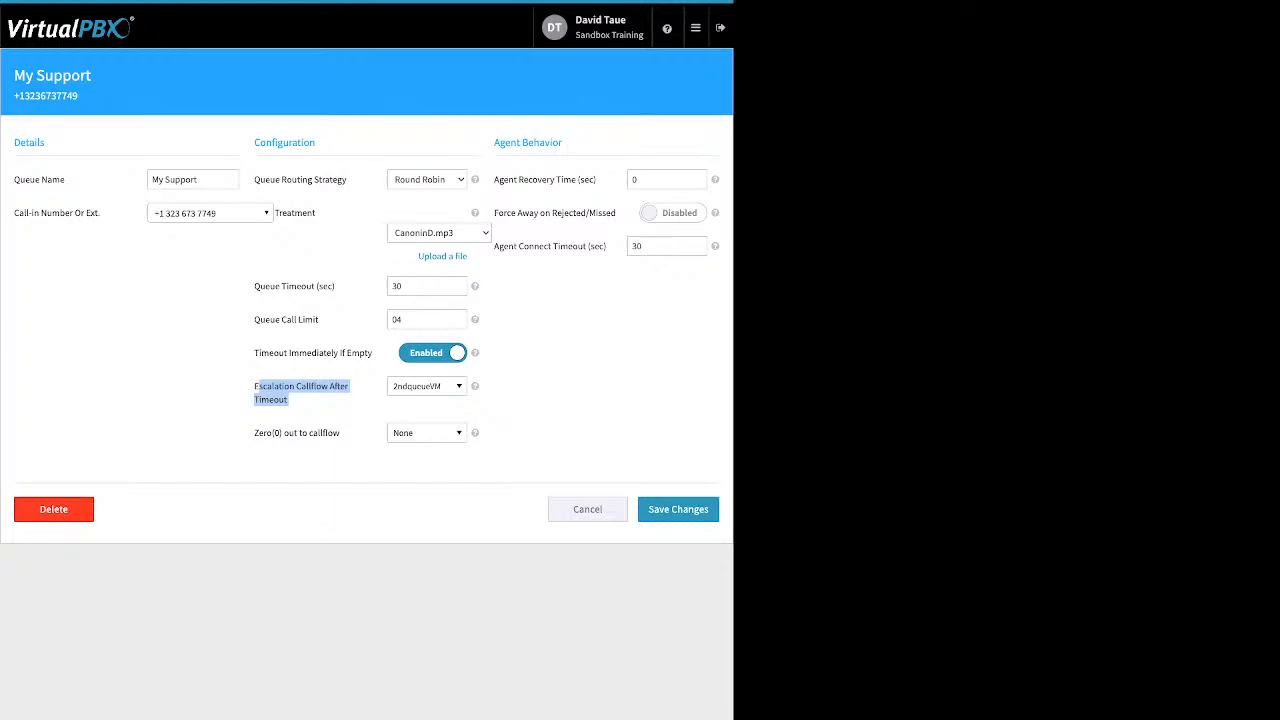
{"action": "left_click", "coordinate": [427, 386]}
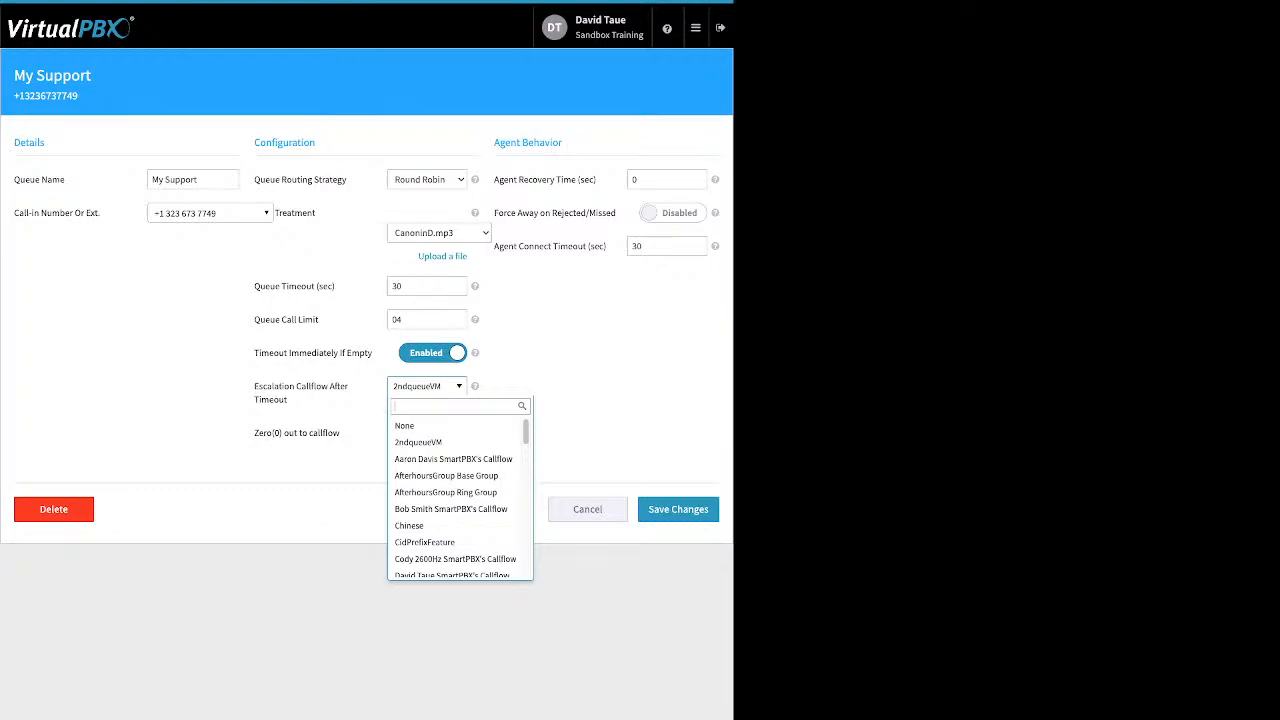
{"action": "key", "text": "Escape"}
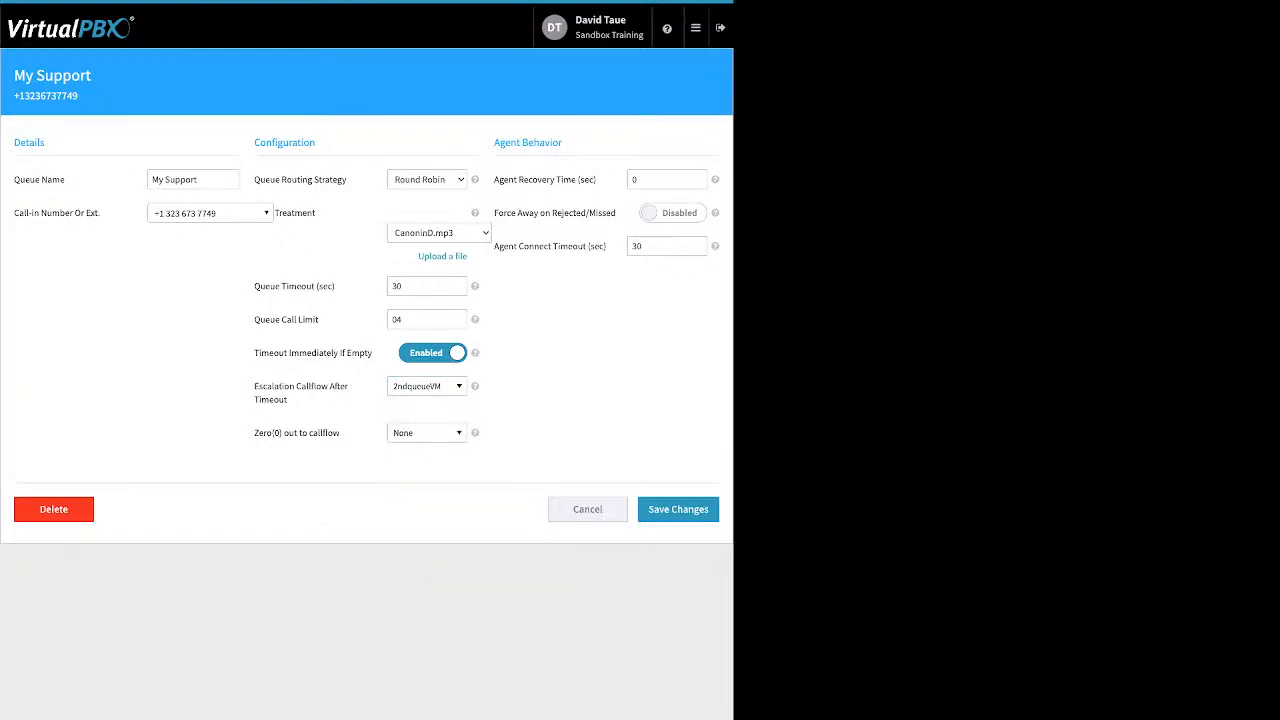
{"action": "left_click_drag", "start_coordinate": [341, 433], "coordinate": [254, 433]}
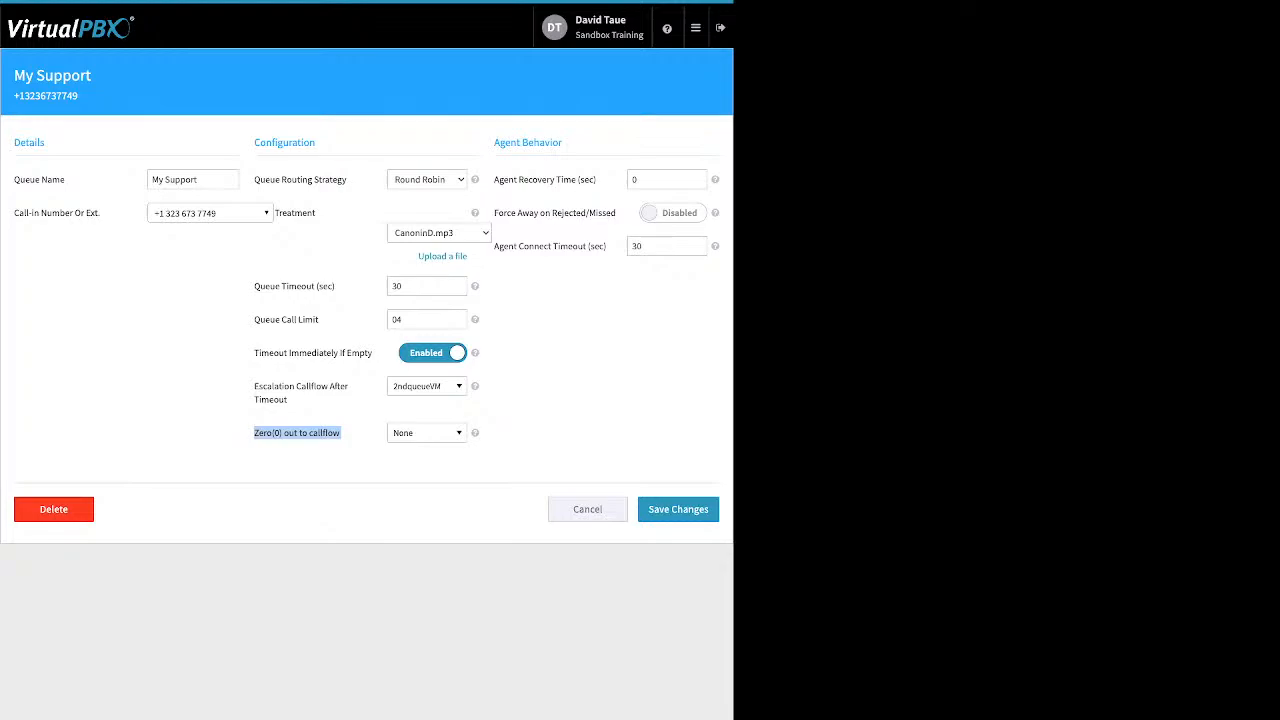
{"action": "left_click", "coordinate": [427, 432]}
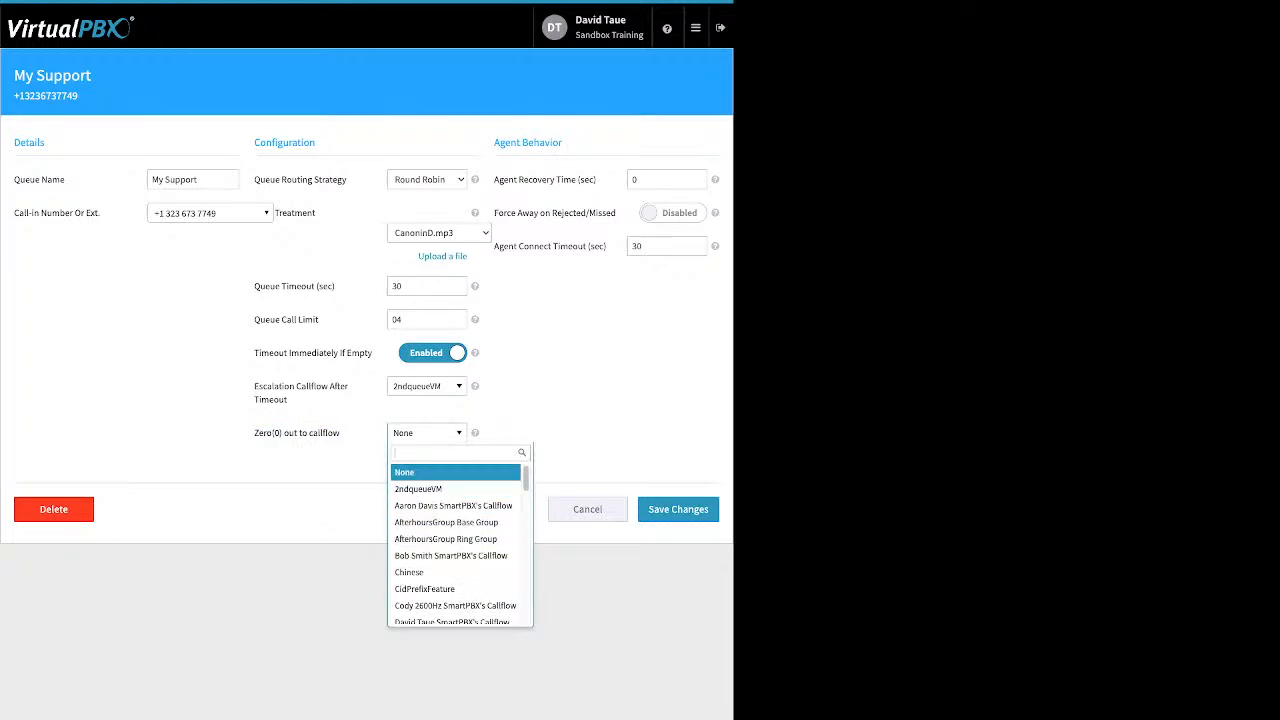
{"action": "left_click", "coordinate": [427, 433]}
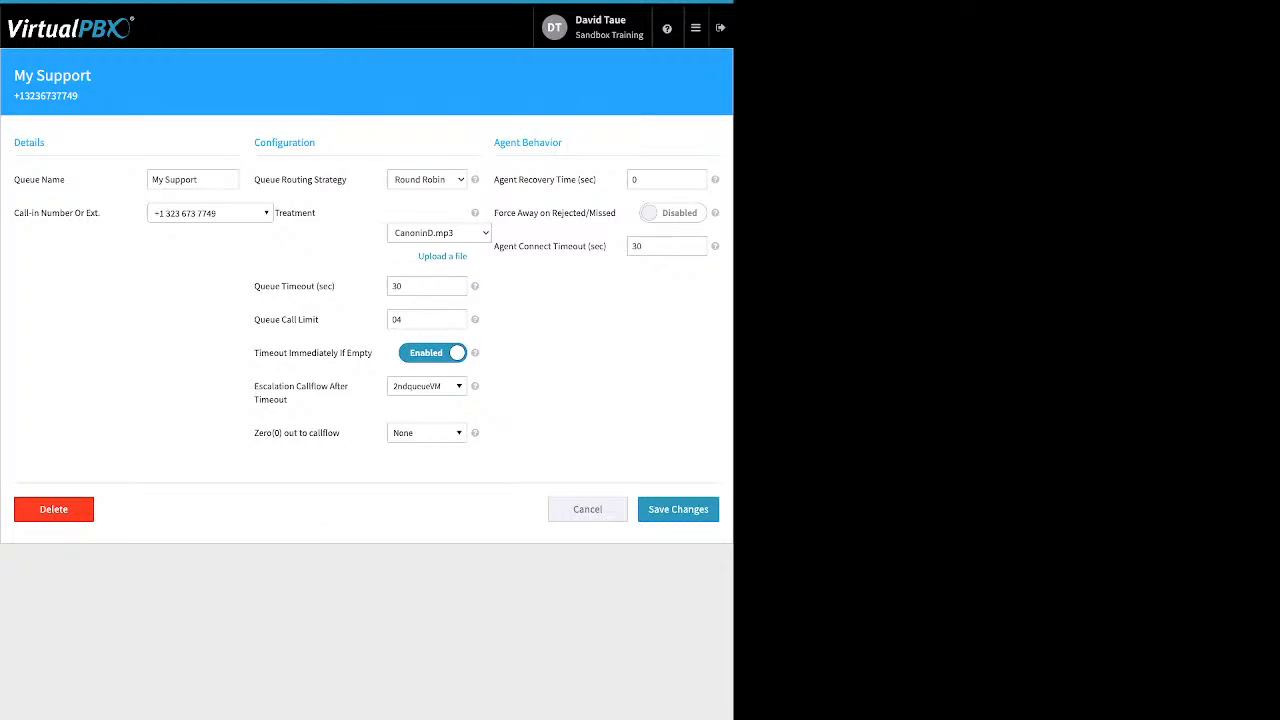
{"action": "left_click_drag", "start_coordinate": [494, 179], "coordinate": [582, 179]}
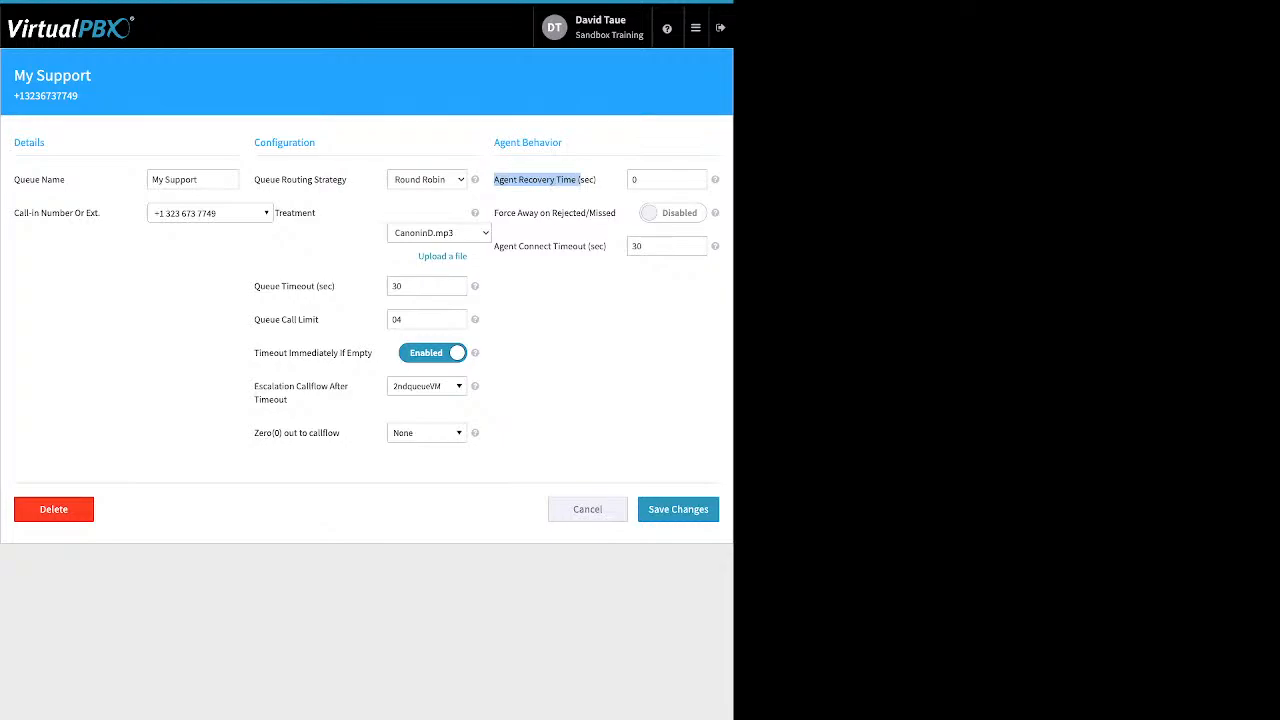
- Set agent recovery time to 10 seconds and enable Force Away on Rejected/Missed
{"action": "left_click", "coordinate": [650, 179]}
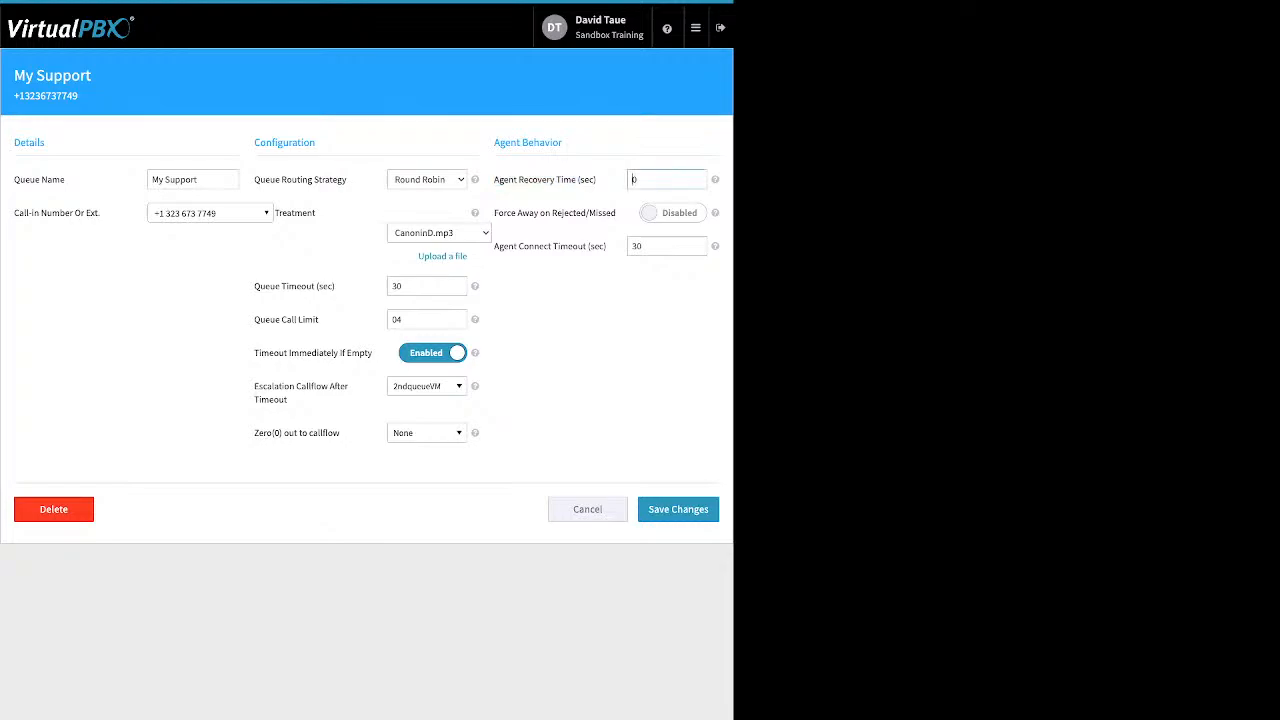
{"action": "type", "text": "10"}
{"action": "left_click_drag", "start_coordinate": [494, 213], "coordinate": [606, 213]}
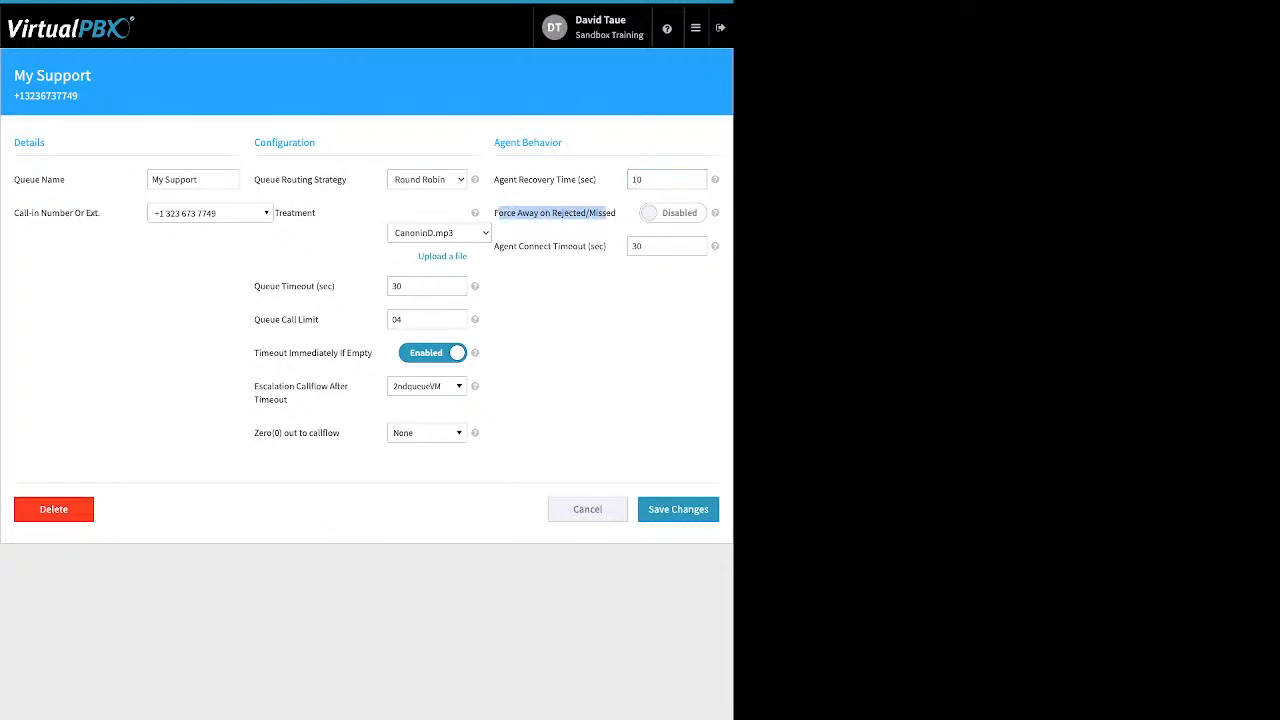
{"action": "left_click", "coordinate": [672, 212]}
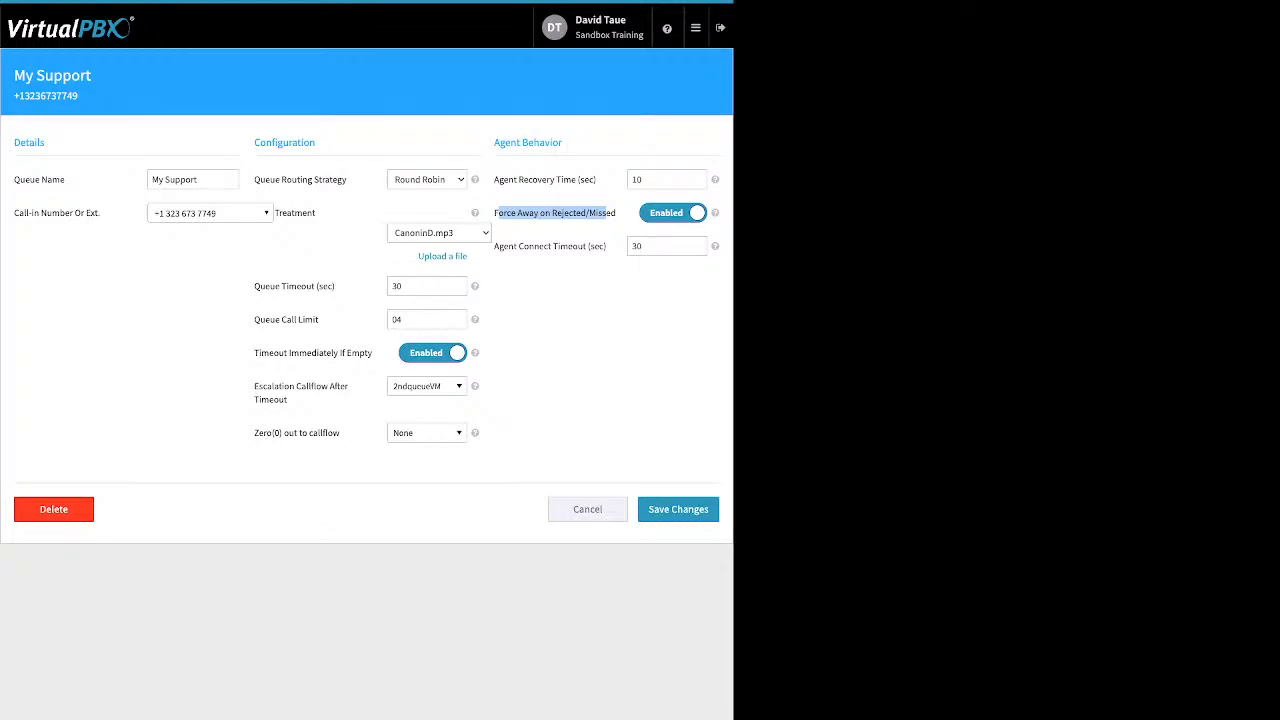
{"action": "left_click", "coordinate": [606, 214]}
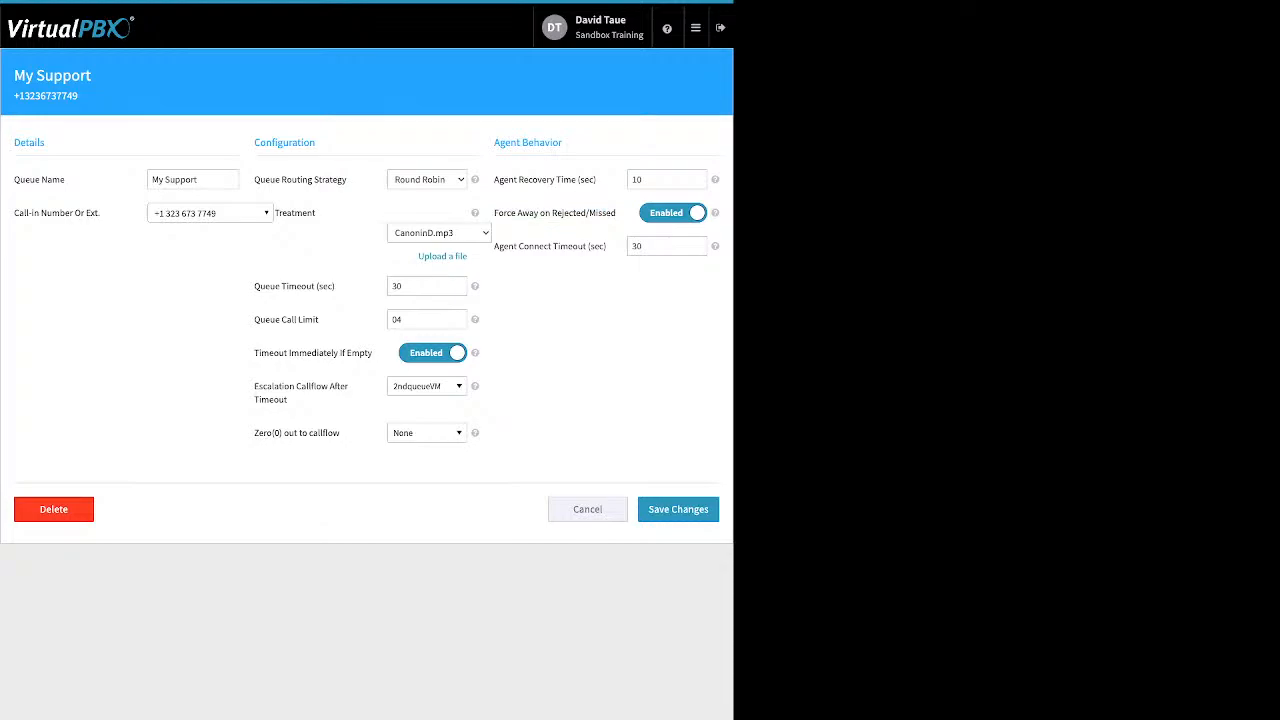
{"action": "left_click_drag", "start_coordinate": [607, 246], "coordinate": [519, 246]}
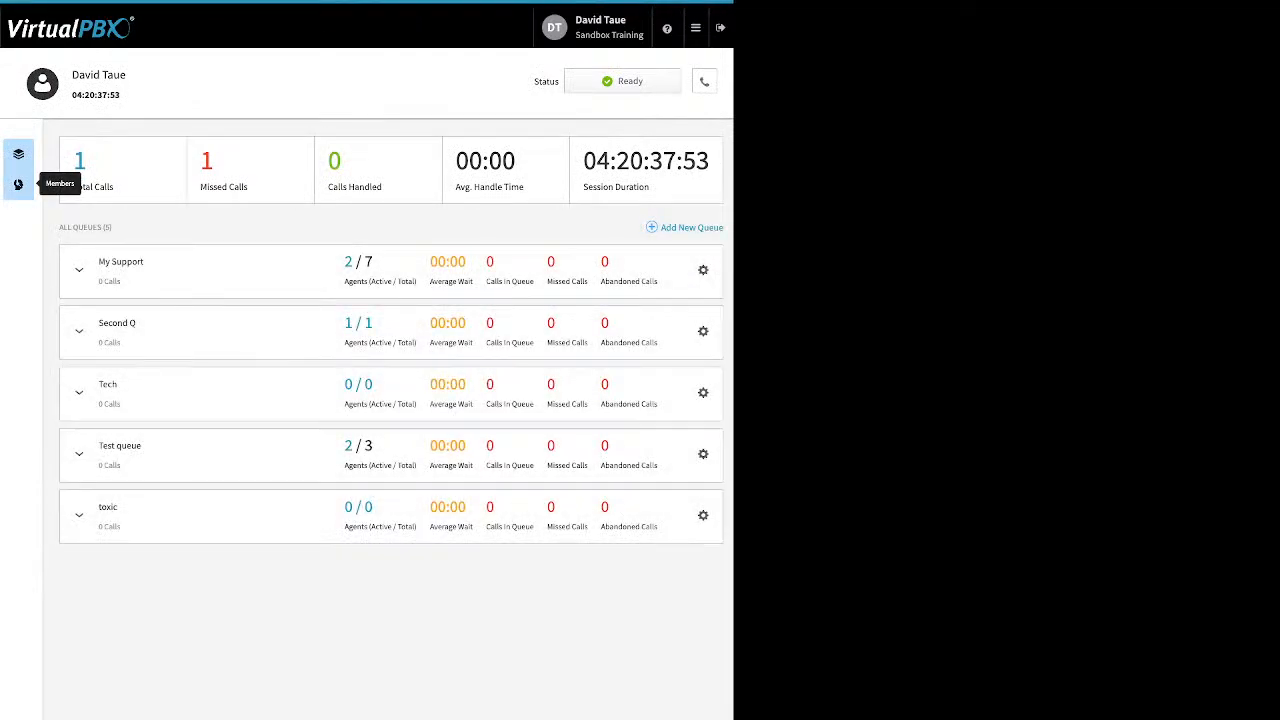
- Browse Member Management, selecting users to add and remove, then go back to the queues list
{"action": "left_click", "coordinate": [18, 184]}
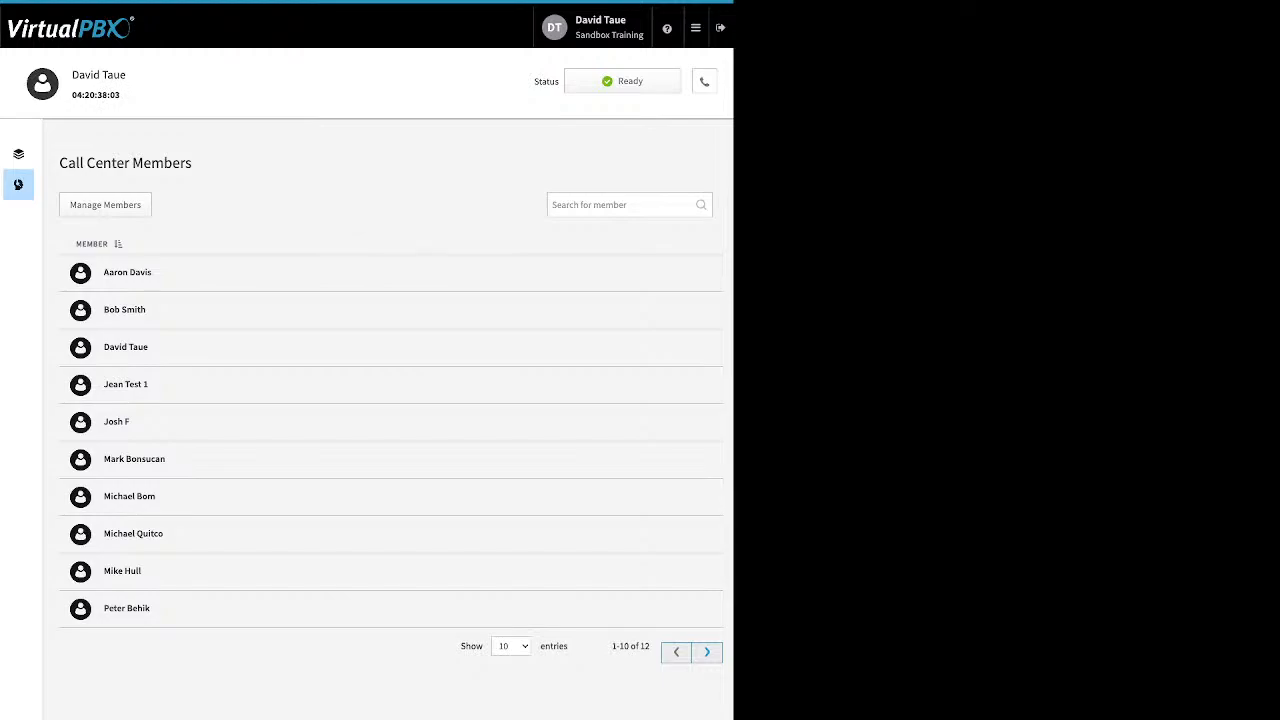
{"action": "left_click", "coordinate": [105, 205]}
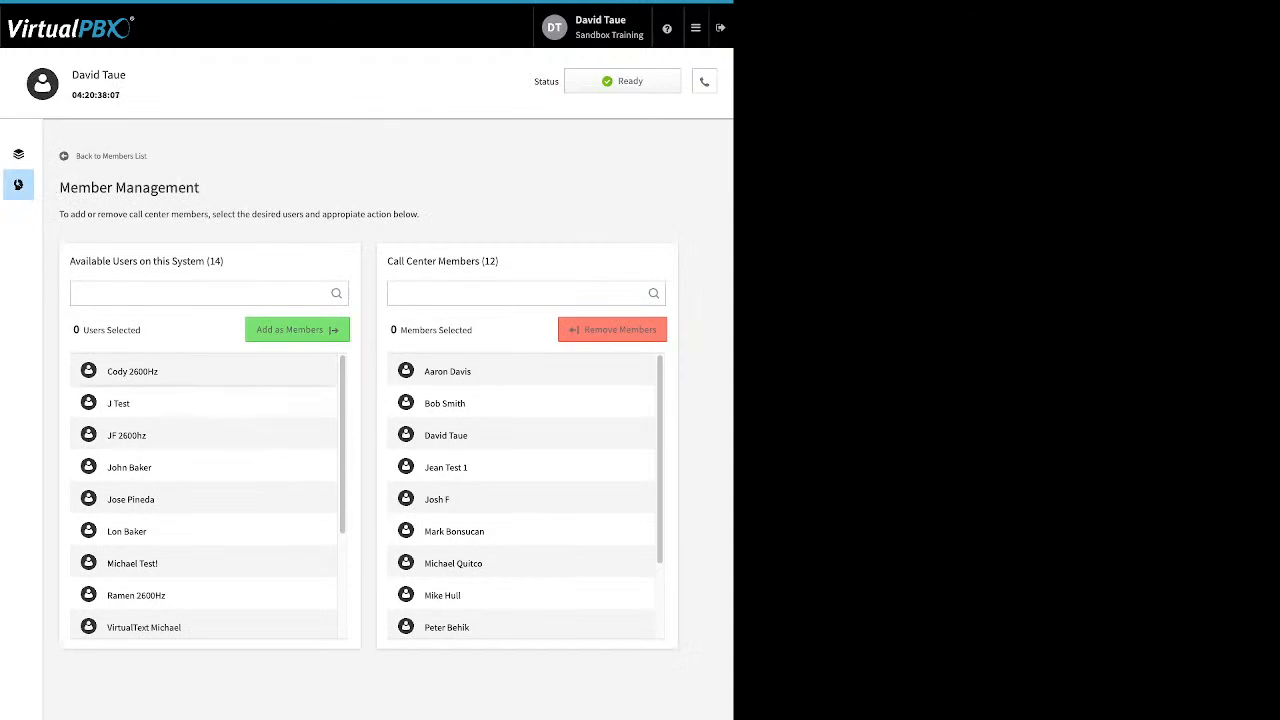
{"action": "scroll", "coordinate": [205, 495], "scroll_direction": "down", "scroll_amount": 3}
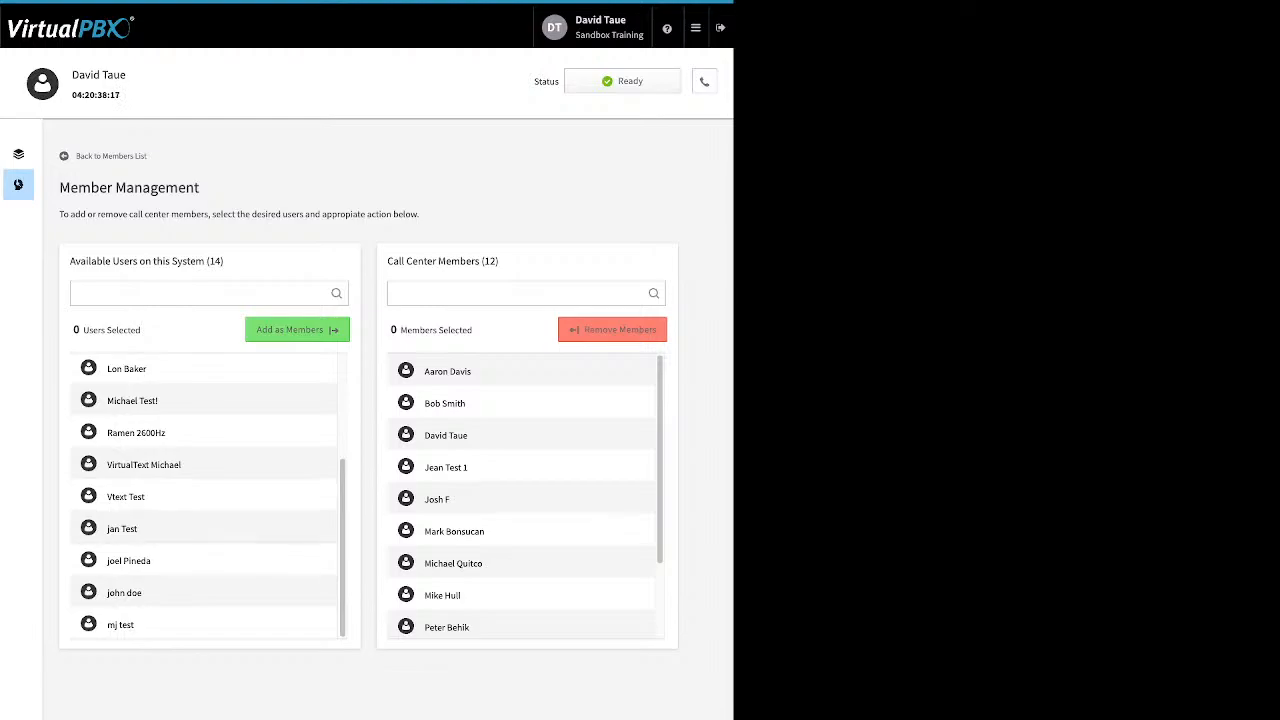
{"action": "left_click", "coordinate": [203, 561]}
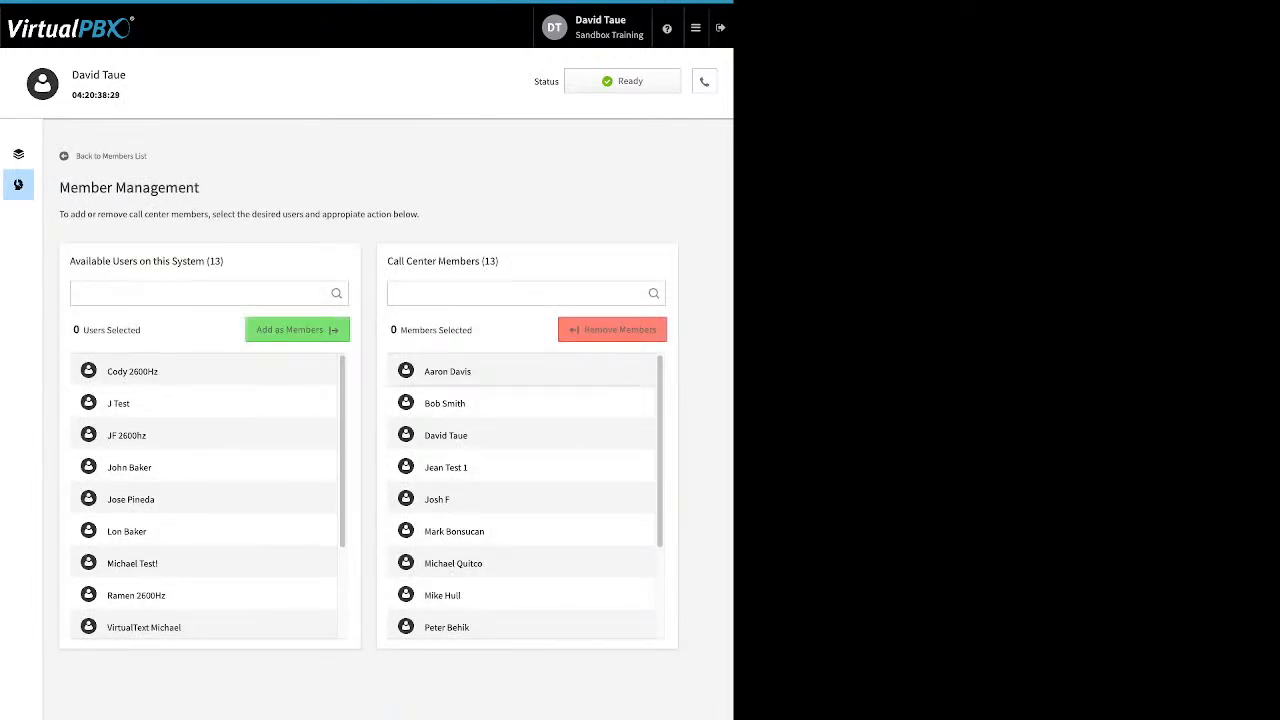
{"action": "left_click", "coordinate": [447, 372]}
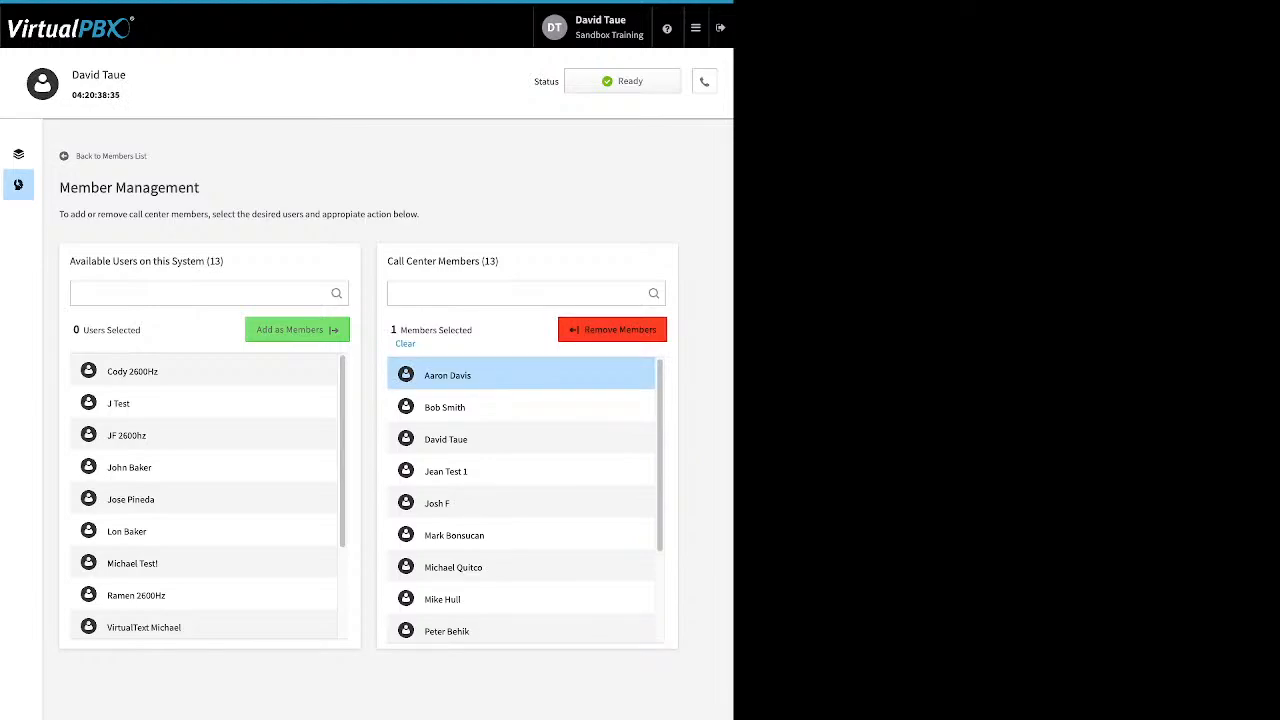
{"action": "left_click", "coordinate": [18, 153]}
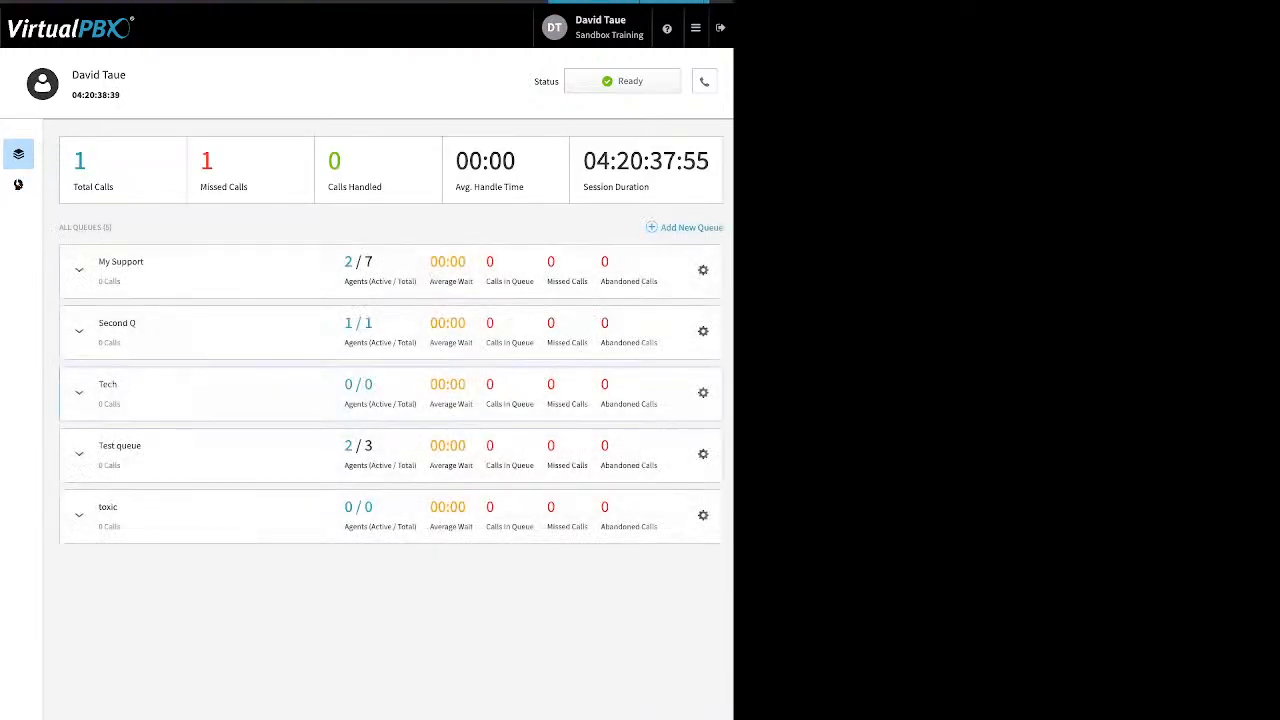
- Assign another user as a My Support agent and drag the test user out of its managers
{"action": "left_click", "coordinate": [79, 270]}
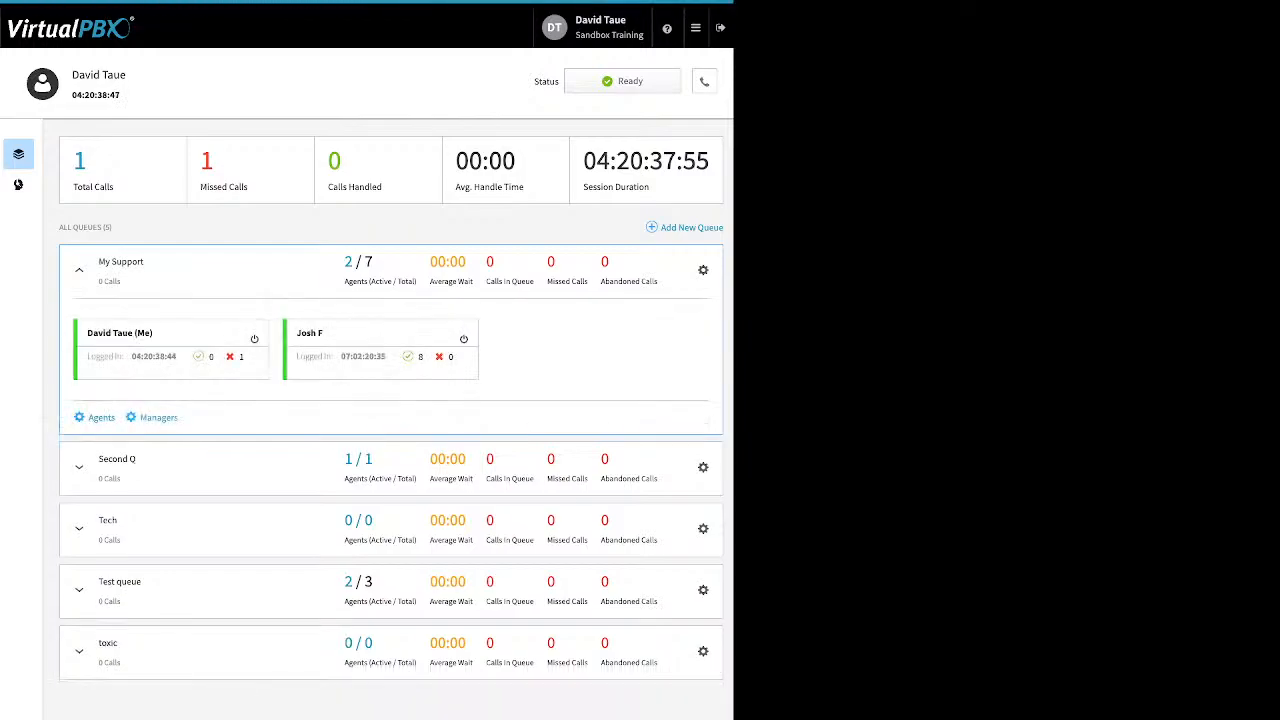
{"action": "left_click_drag", "start_coordinate": [117, 418], "coordinate": [88, 418]}
{"action": "left_click", "coordinate": [101, 418]}
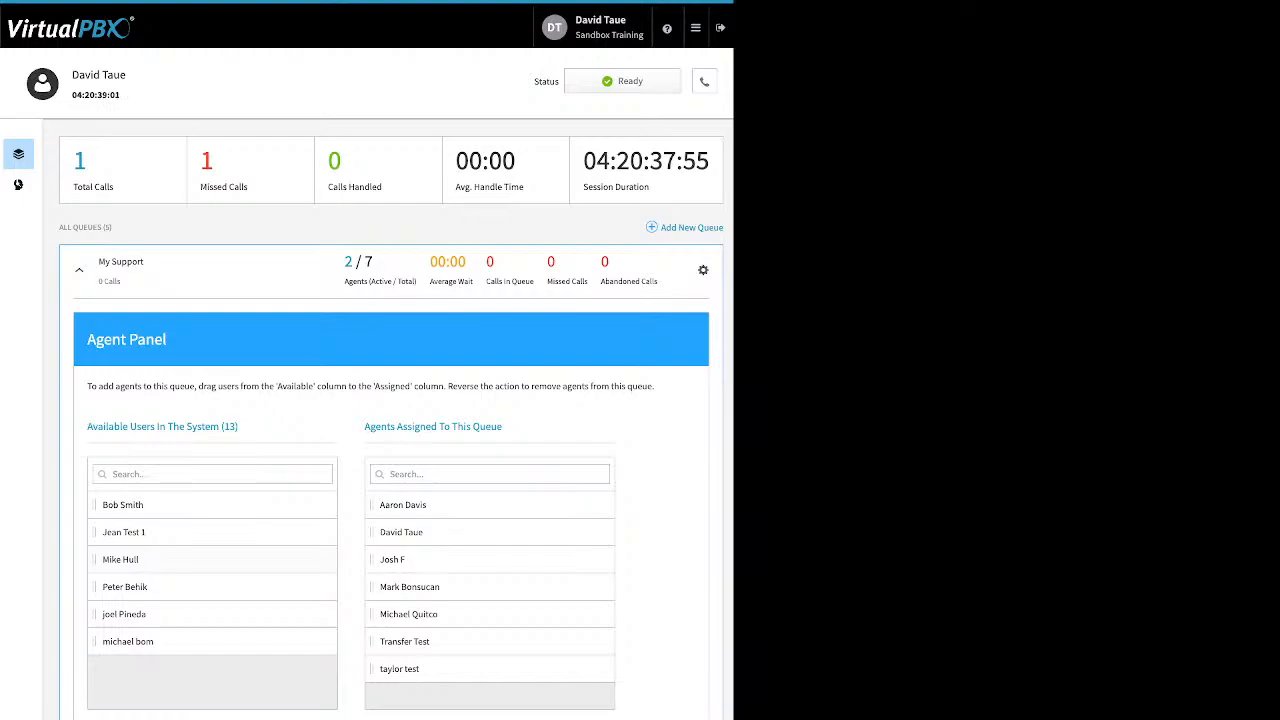
{"action": "left_click_drag", "start_coordinate": [120, 559], "coordinate": [400, 613]}
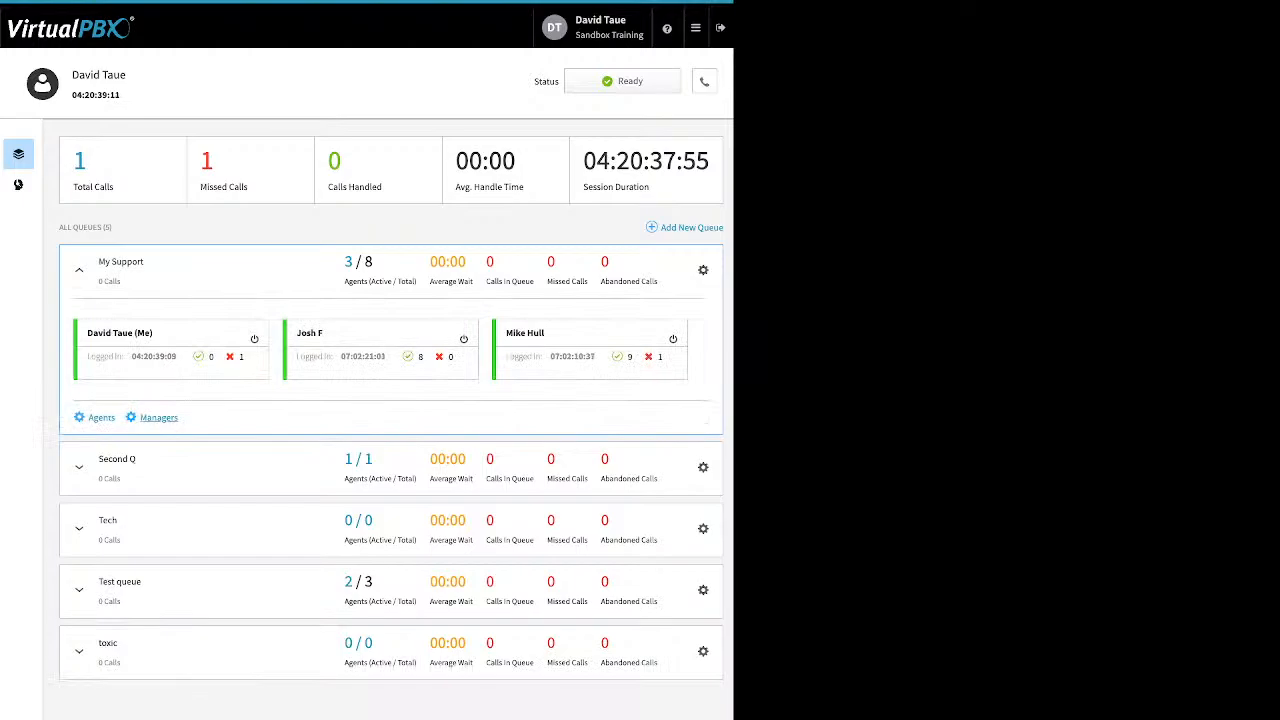
{"action": "double_click", "coordinate": [159, 417]}
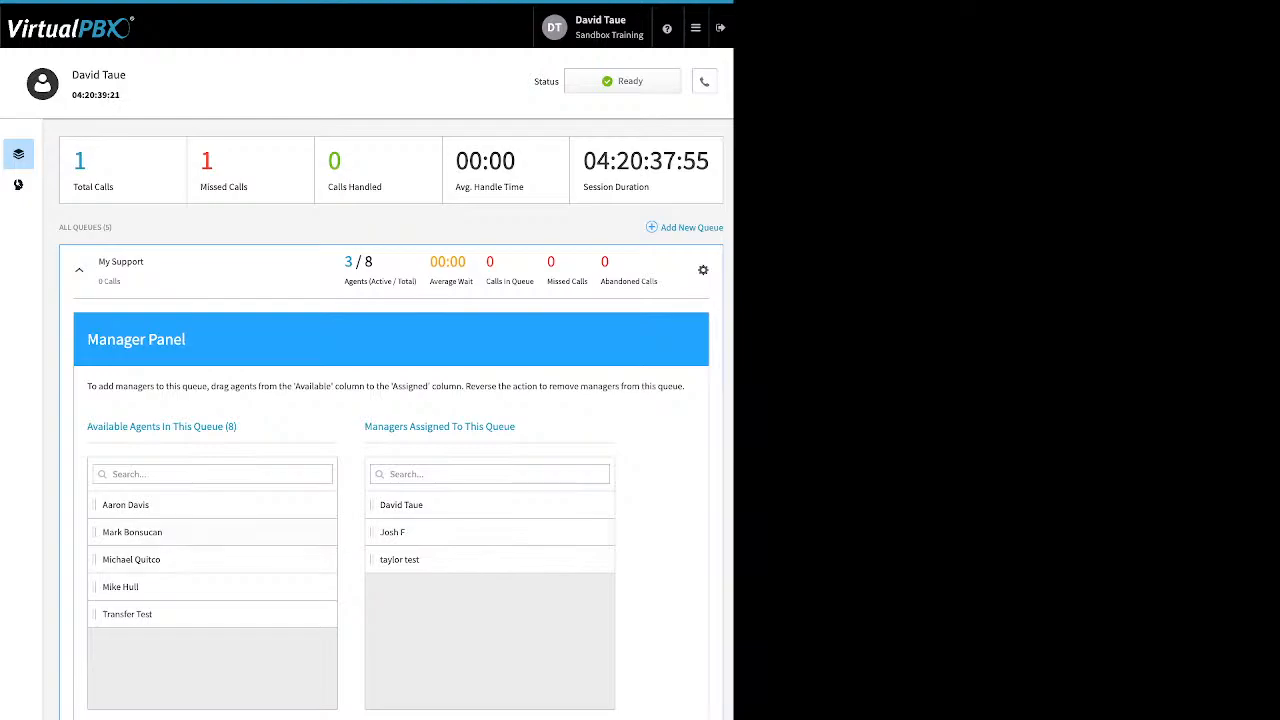
{"action": "left_click_drag", "start_coordinate": [400, 559], "coordinate": [398, 532]}
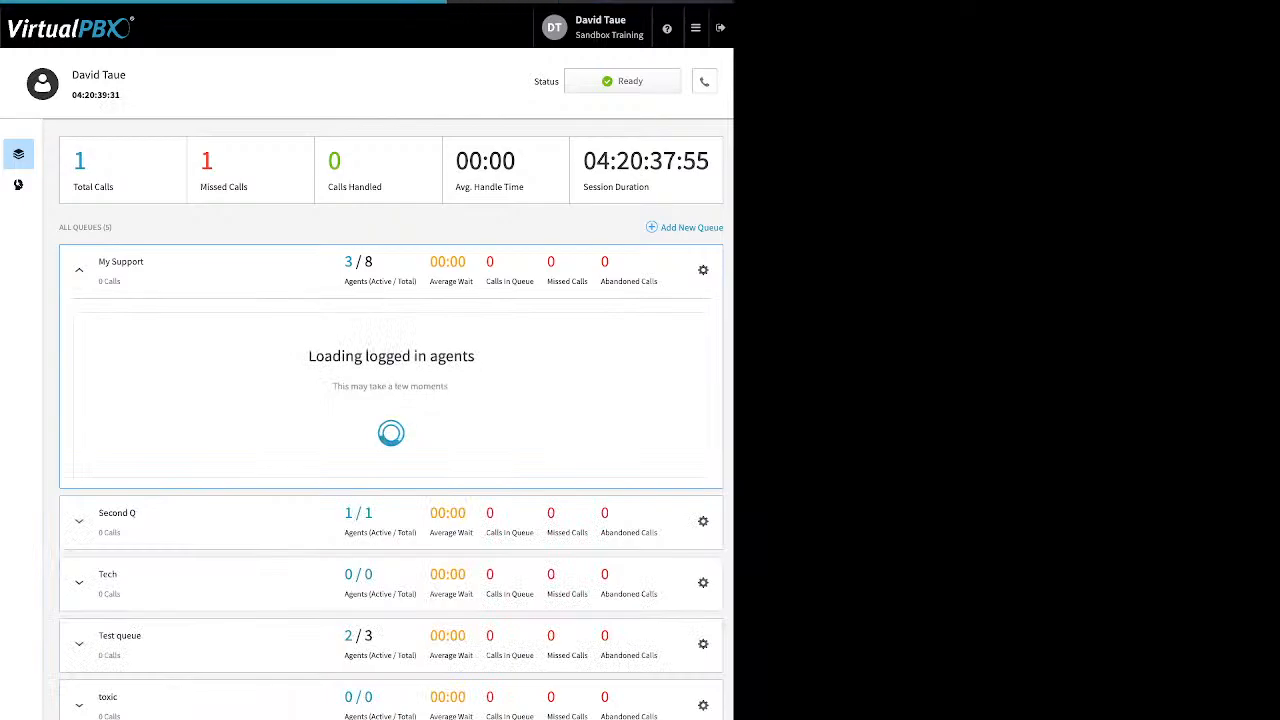
- Choose End Session from the agent Status menu
{"action": "left_click", "coordinate": [622, 81]}
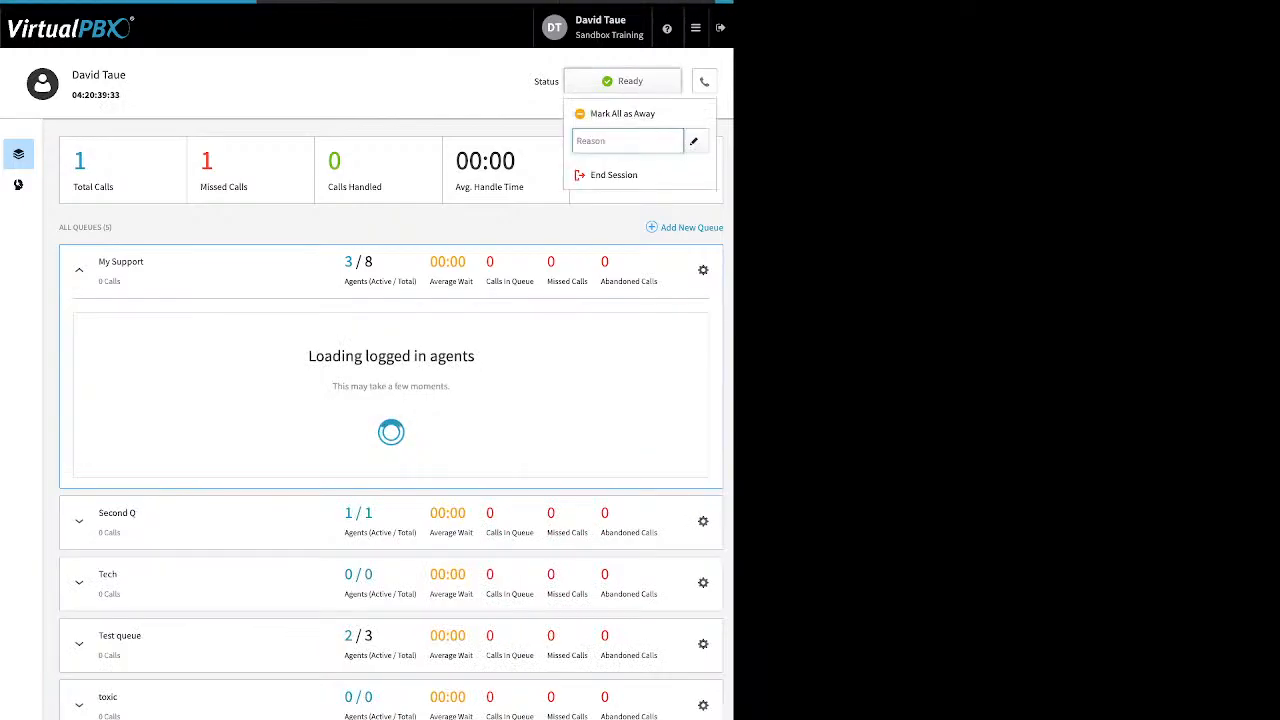
{"action": "left_click", "coordinate": [613, 174]}
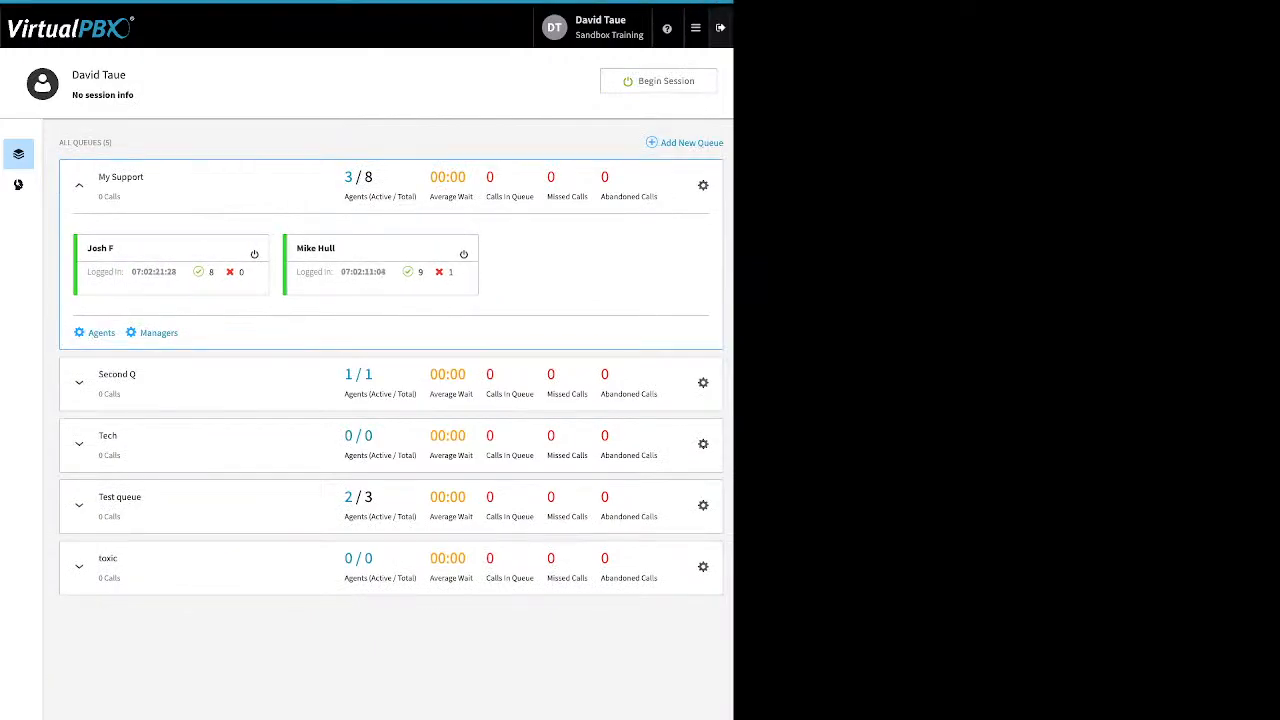
{"action": "mouse_move", "coordinate": [696, 28]}
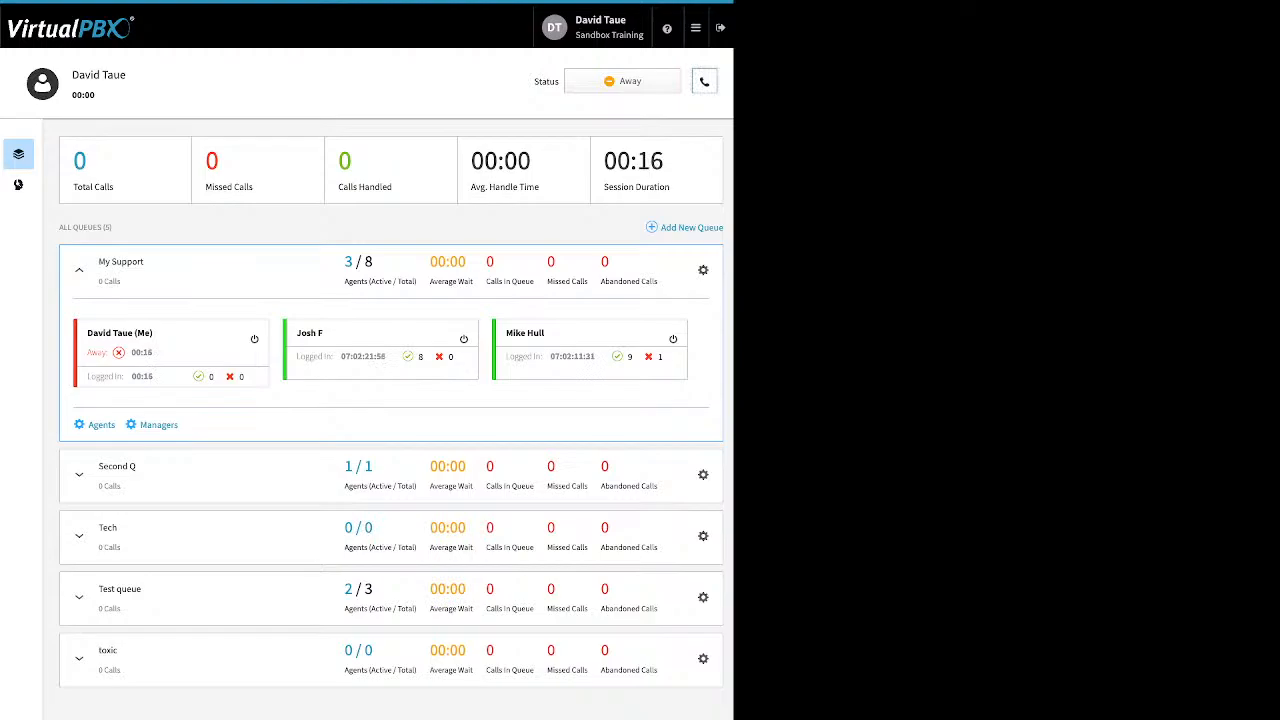
- Keep dtSand selected as the default answering device
{"action": "left_click", "coordinate": [704, 82]}
{"action": "left_click", "coordinate": [640, 167]}
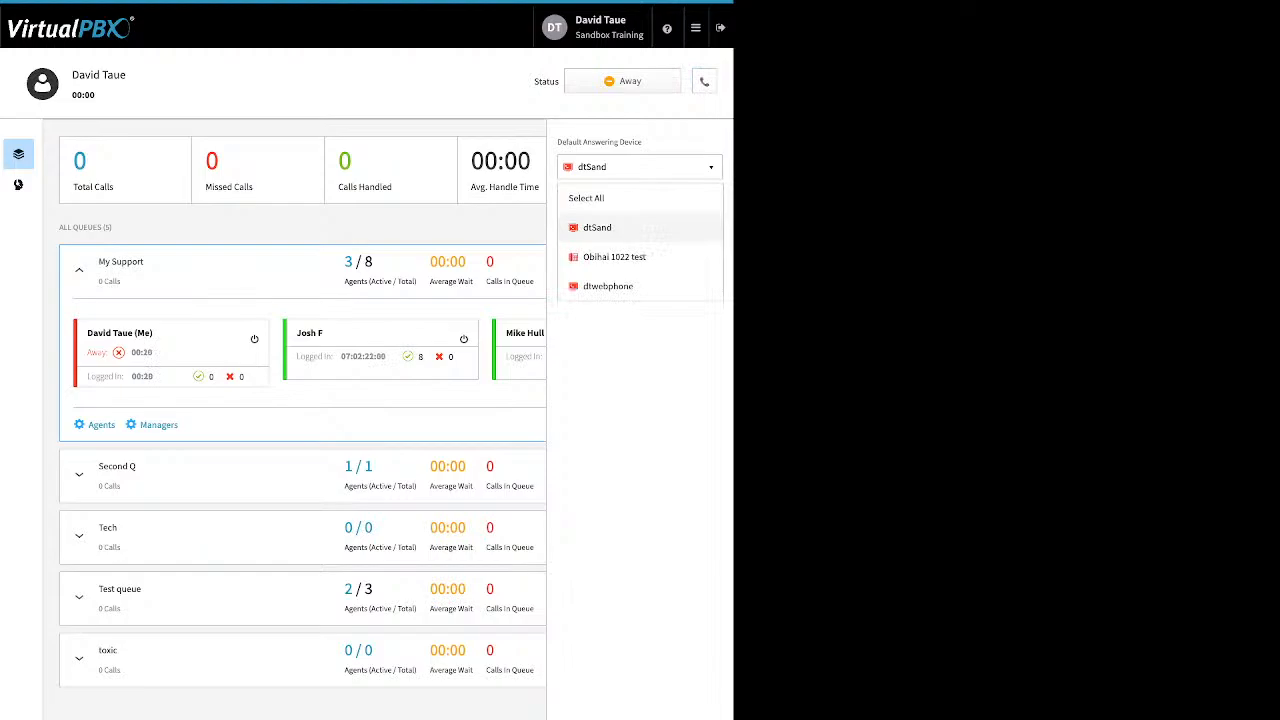
{"action": "left_click", "coordinate": [640, 228]}
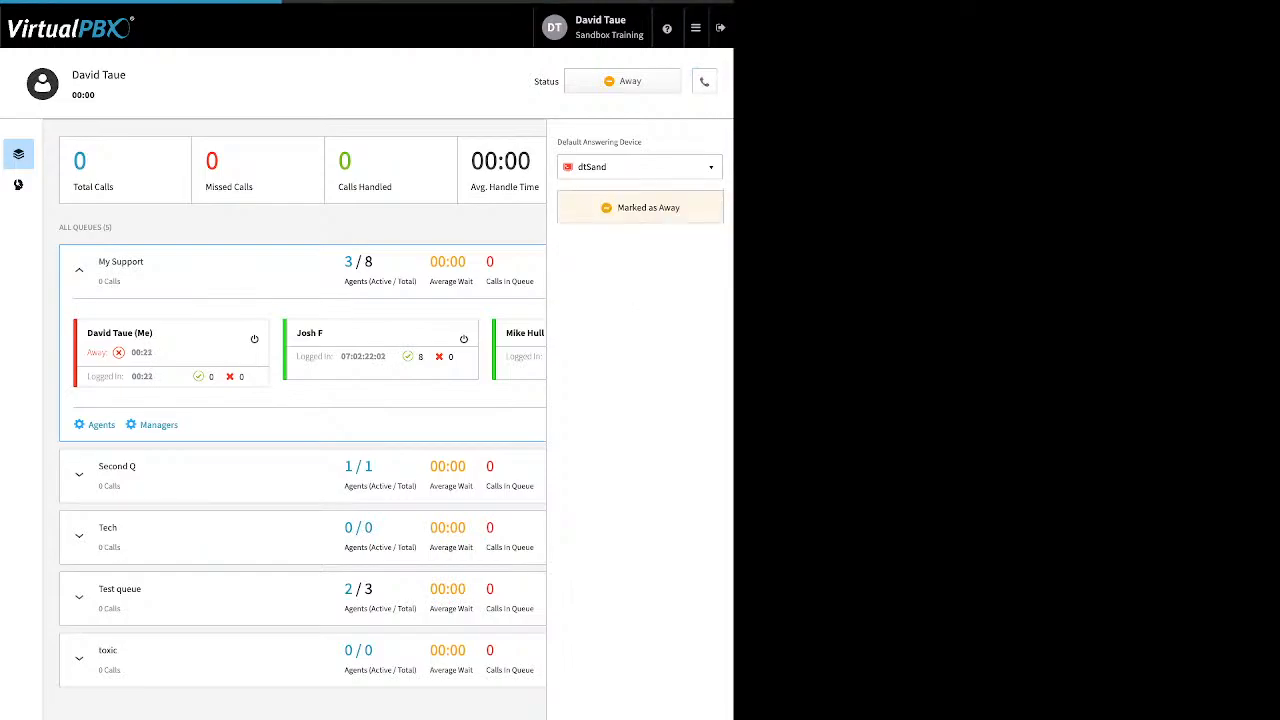
{"action": "left_click", "coordinate": [704, 81]}
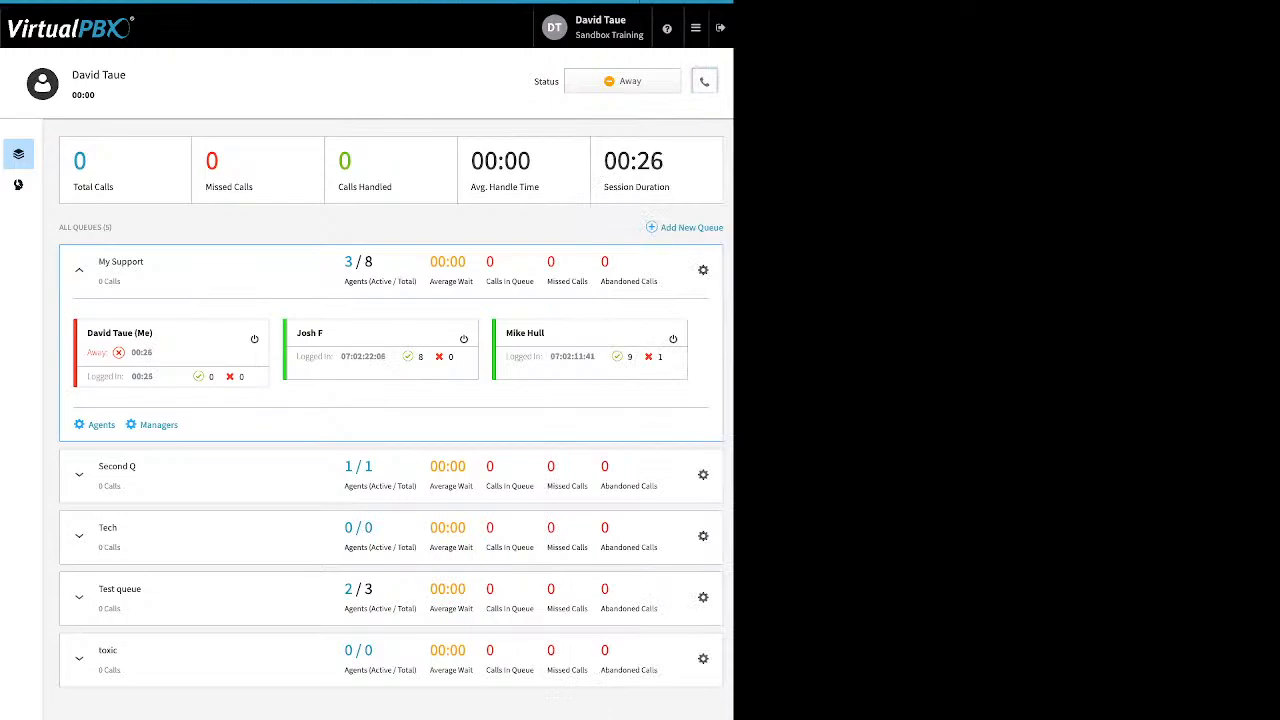
- Mark the agent Ready in all queues, then Away in all queues
{"action": "left_click", "coordinate": [622, 81]}
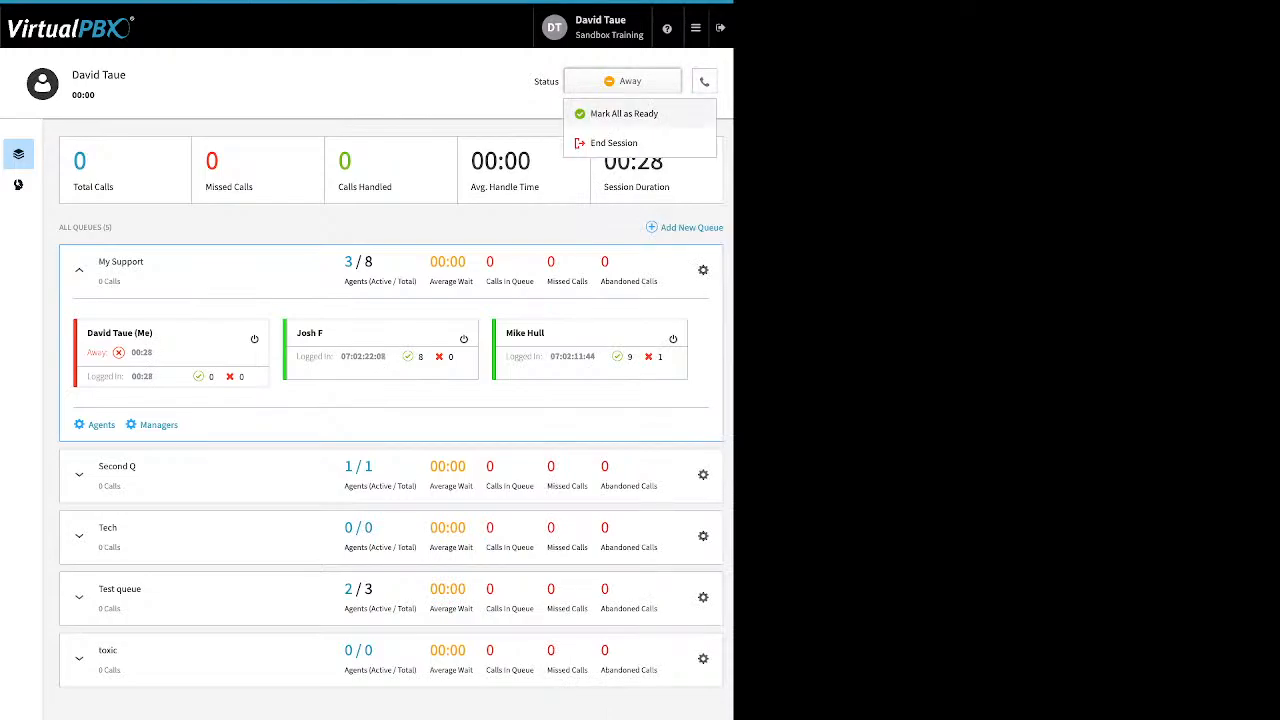
{"action": "left_click", "coordinate": [624, 113]}
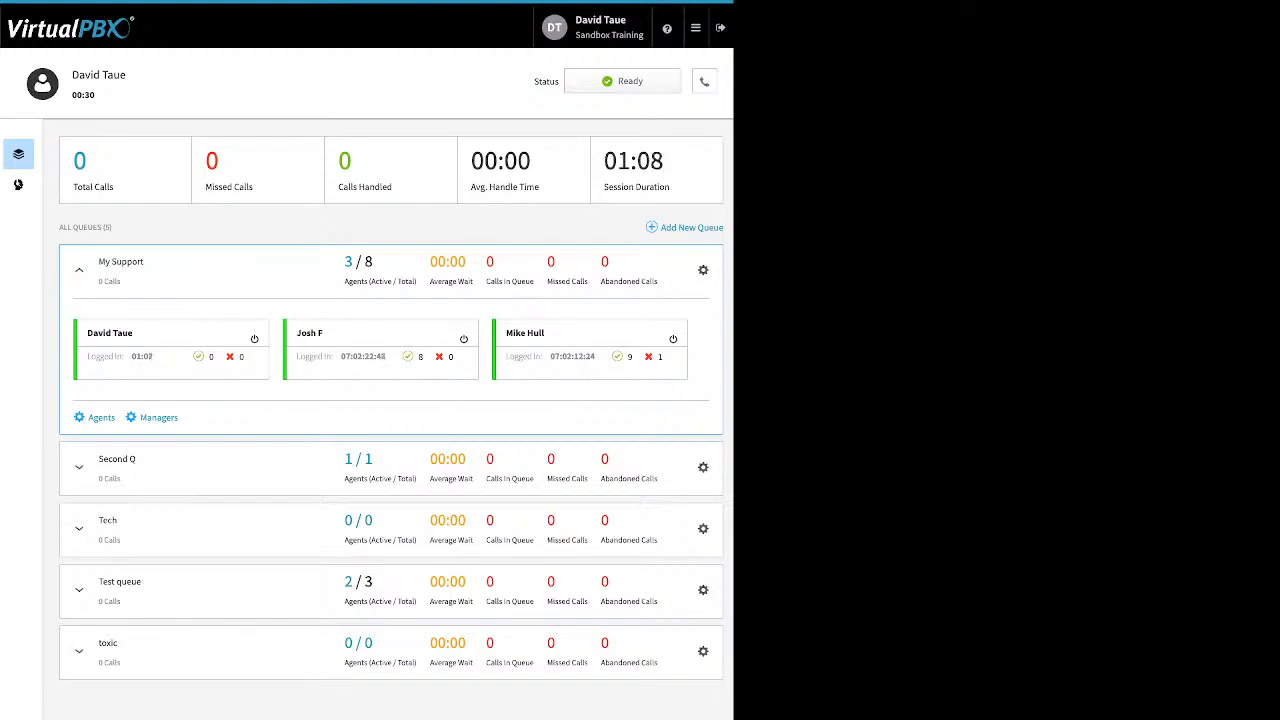
{"action": "left_click", "coordinate": [622, 81]}
{"action": "left_click", "coordinate": [622, 81]}
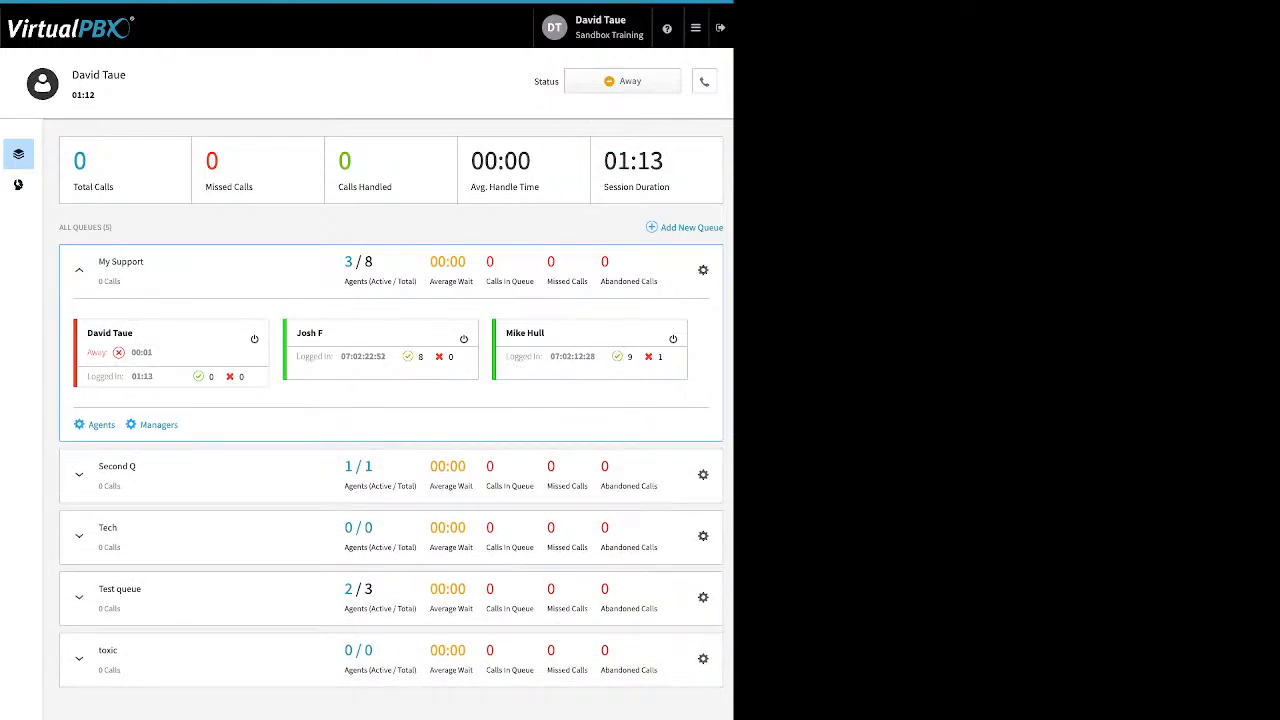
{"action": "left_click", "coordinate": [622, 81]}
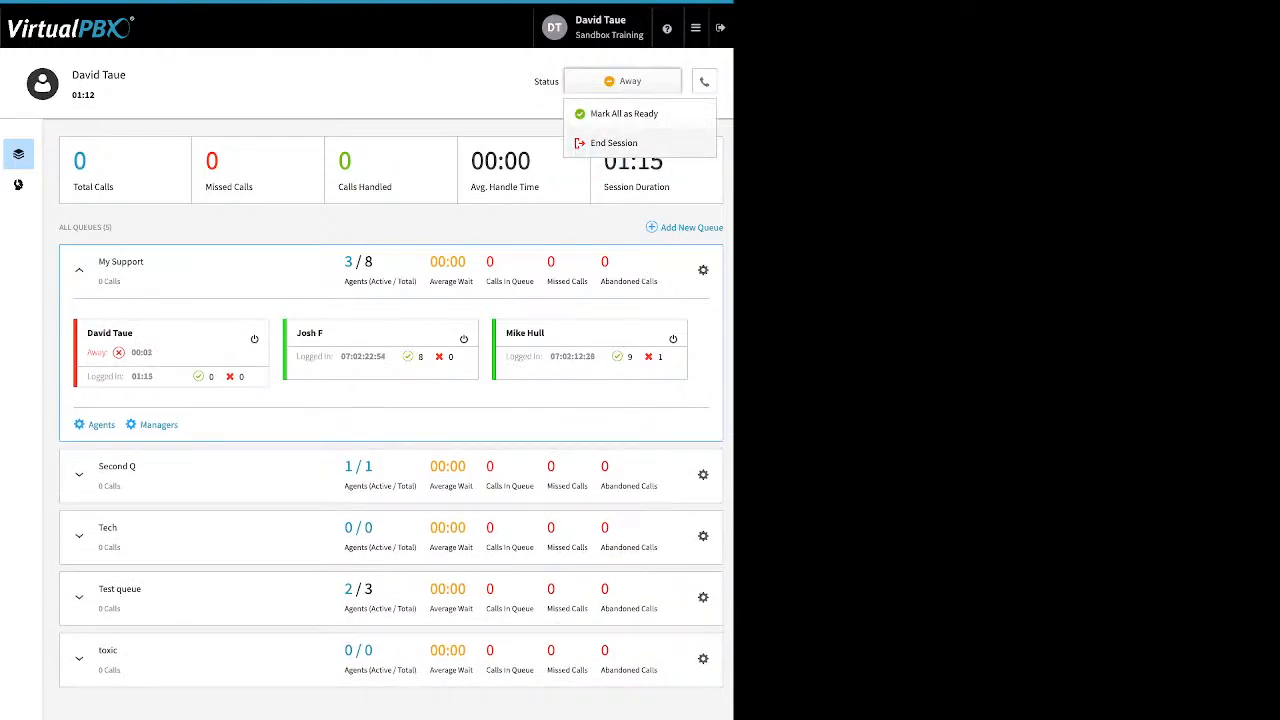
- Choose End Session, dropping My Support to 2 of 8 active agents
{"action": "left_click", "coordinate": [610, 141]}
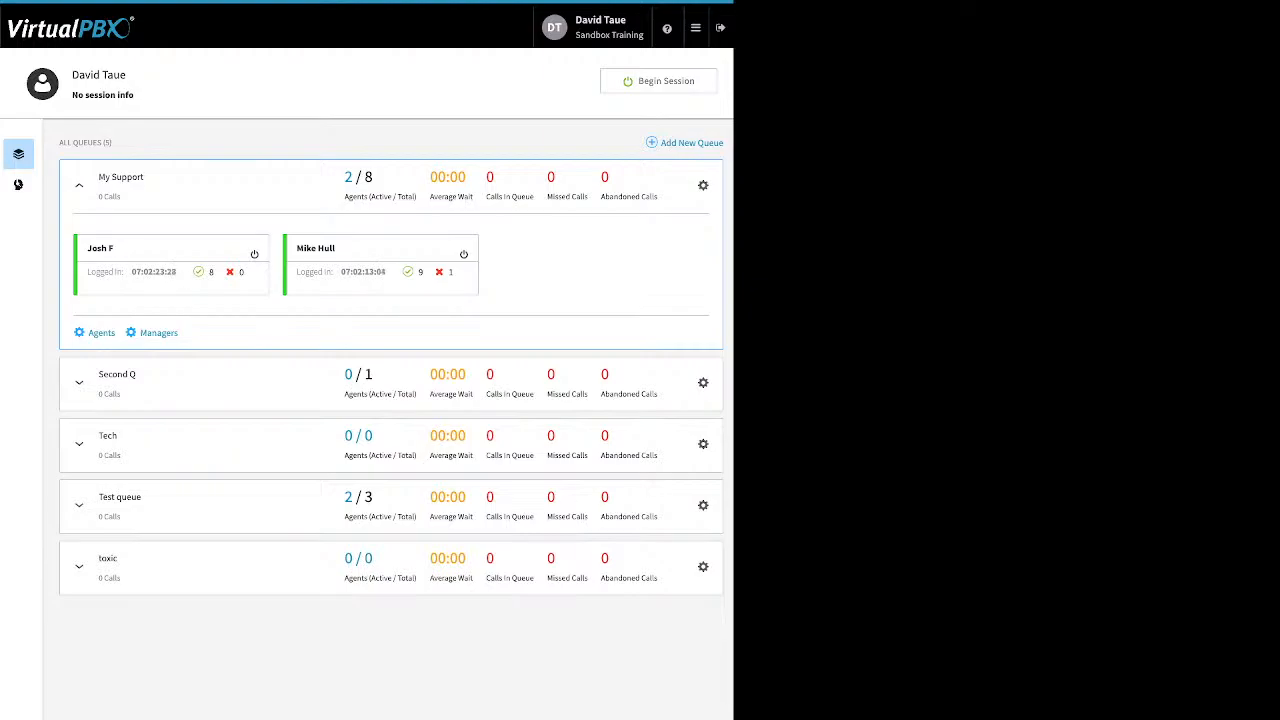
{"action": "left_click", "coordinate": [695, 27]}
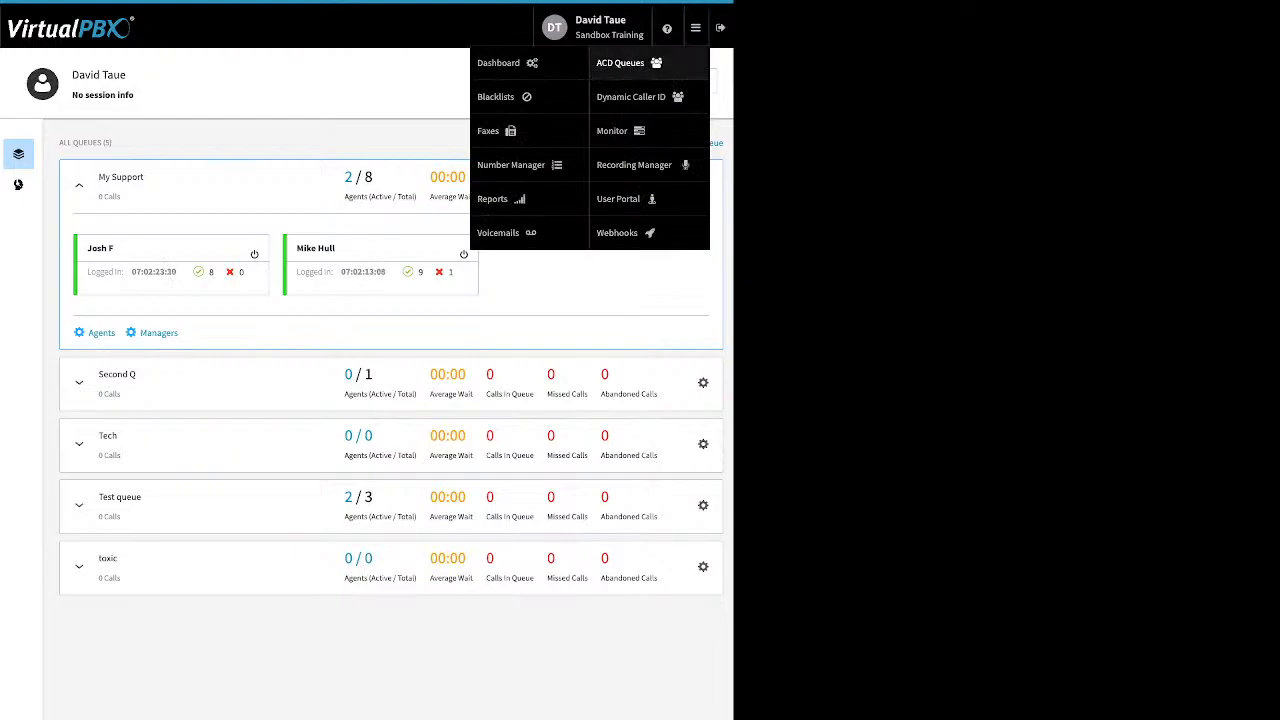
- Open Dynamic Caller ID and edit the rule named 408
{"action": "left_click", "coordinate": [632, 96]}
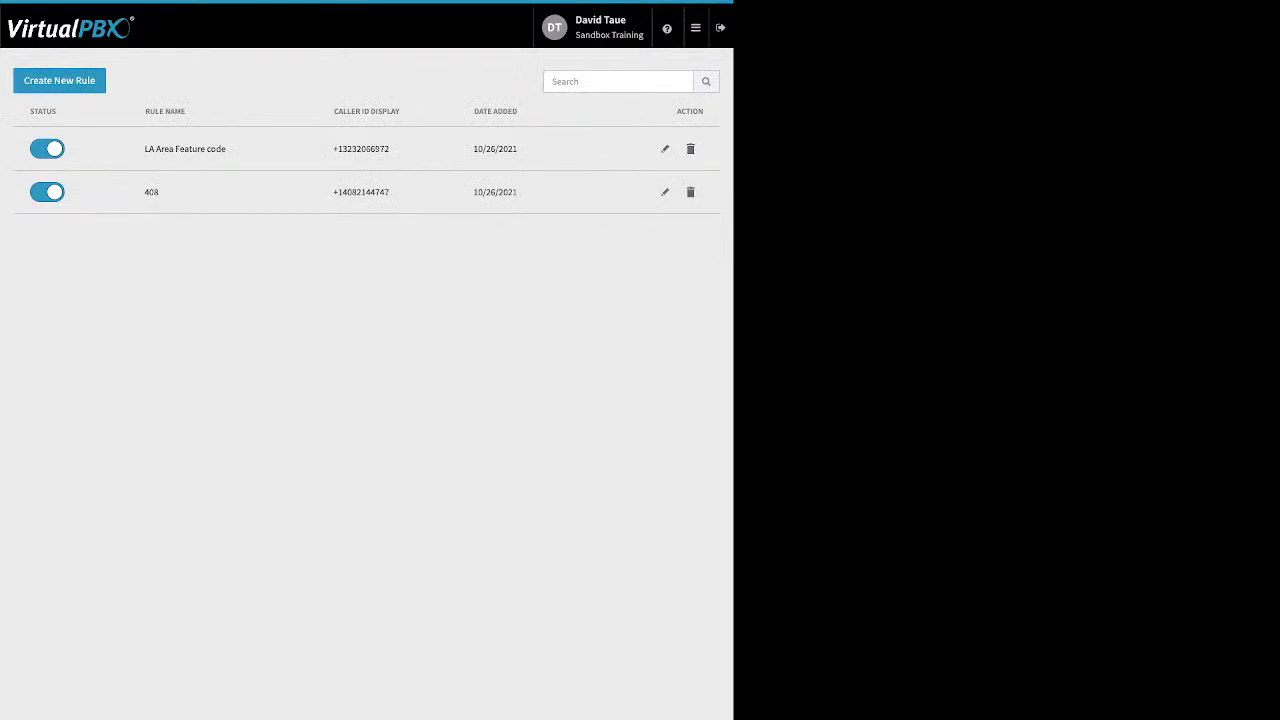
{"action": "left_click", "coordinate": [665, 192]}
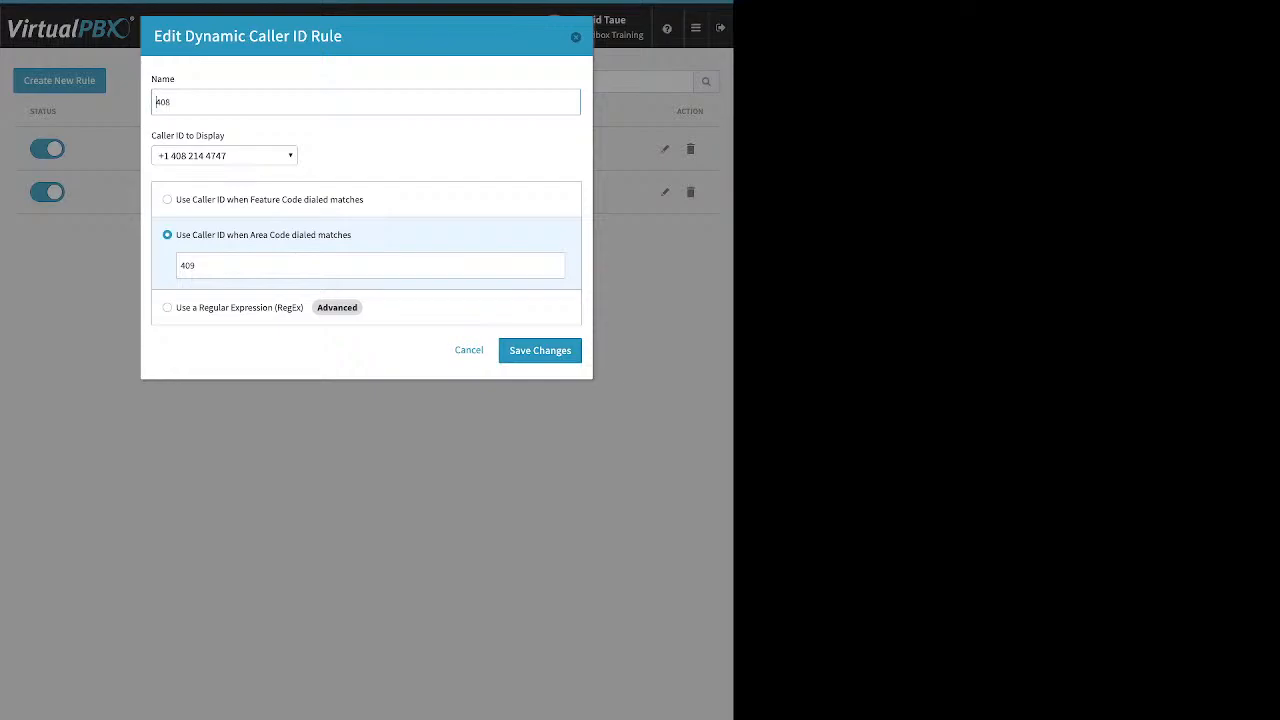
- Change the 408 rule's dialed area code from 409 to 408 and save
{"action": "key", "text": "Tab"}
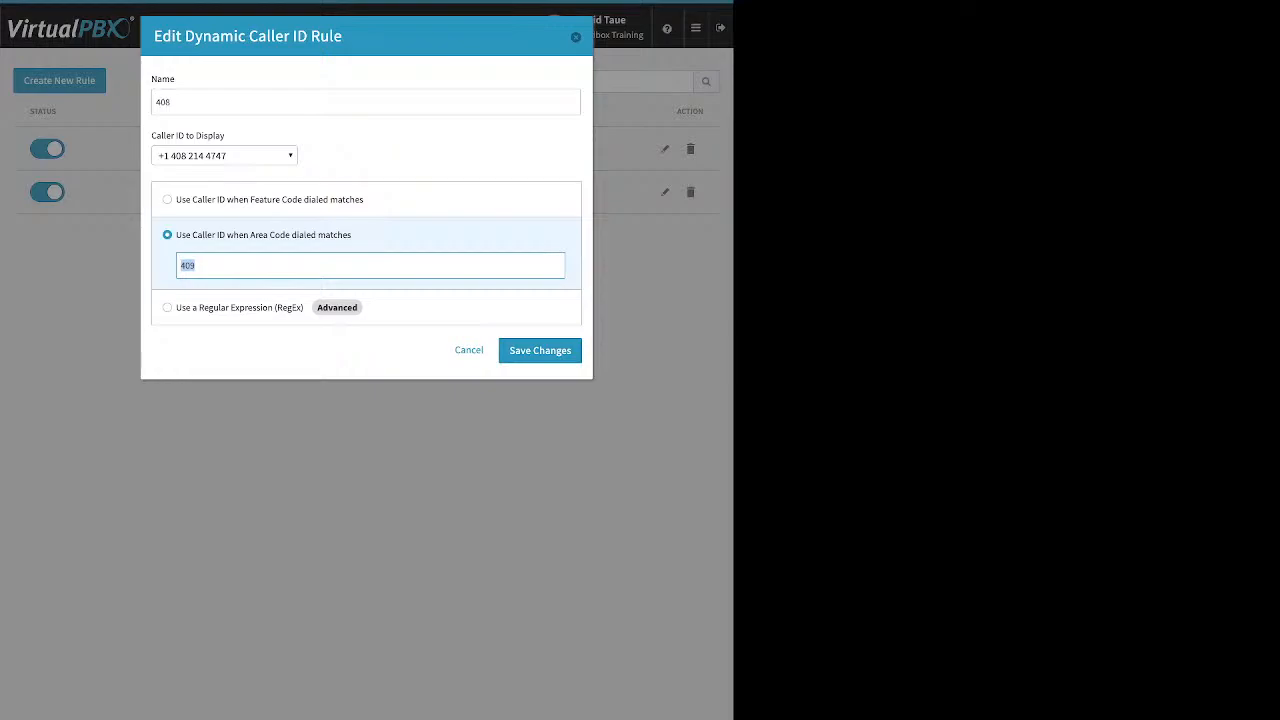
{"action": "type", "text": "408"}
{"action": "key", "text": "Return"}
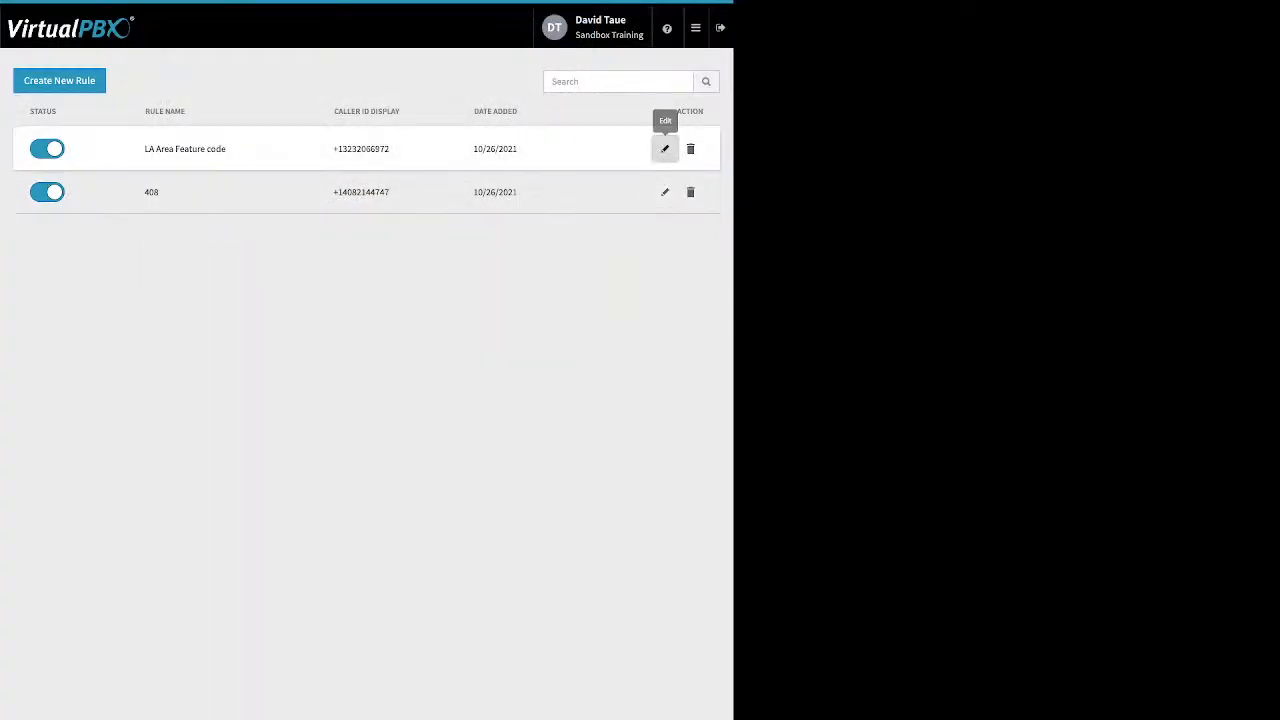
- Inspect the LA Area Feature code rule's *550 code and cancel without saving
{"action": "left_click", "coordinate": [665, 148]}
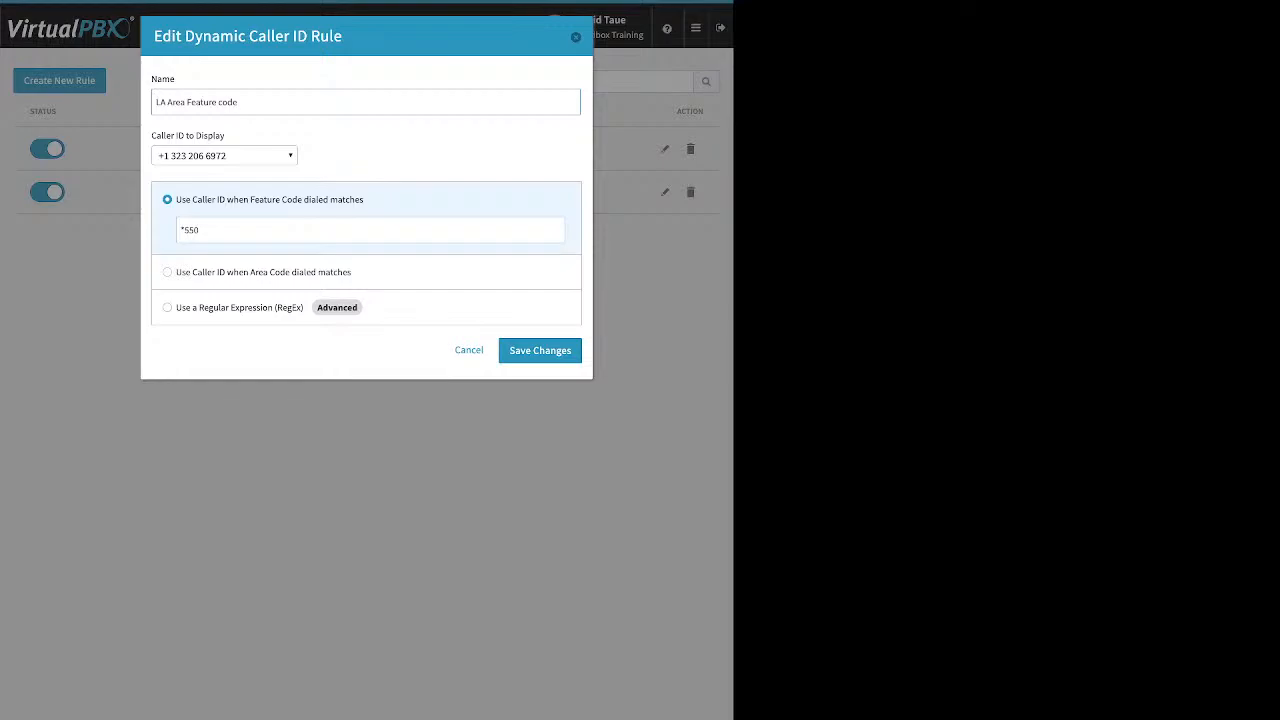
{"action": "left_click", "coordinate": [200, 230]}
{"action": "left_click_drag", "start_coordinate": [200, 230], "coordinate": [179, 230]}
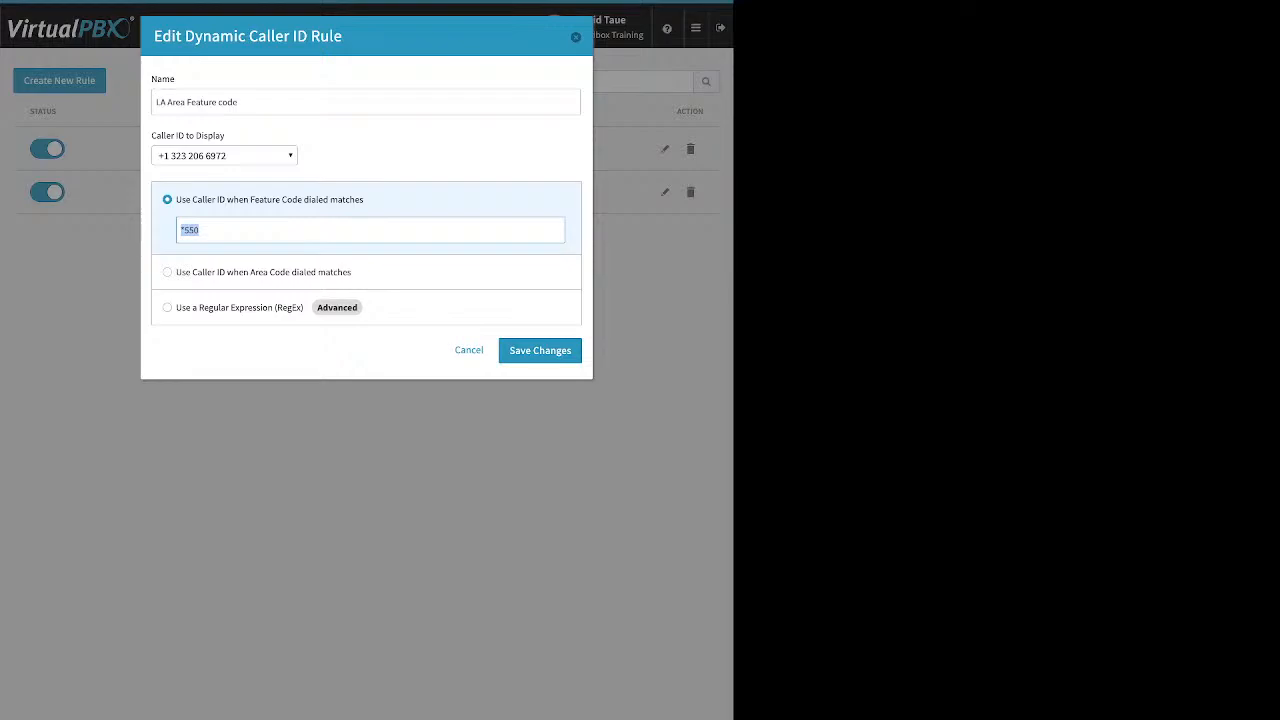
{"action": "left_click", "coordinate": [540, 351]}
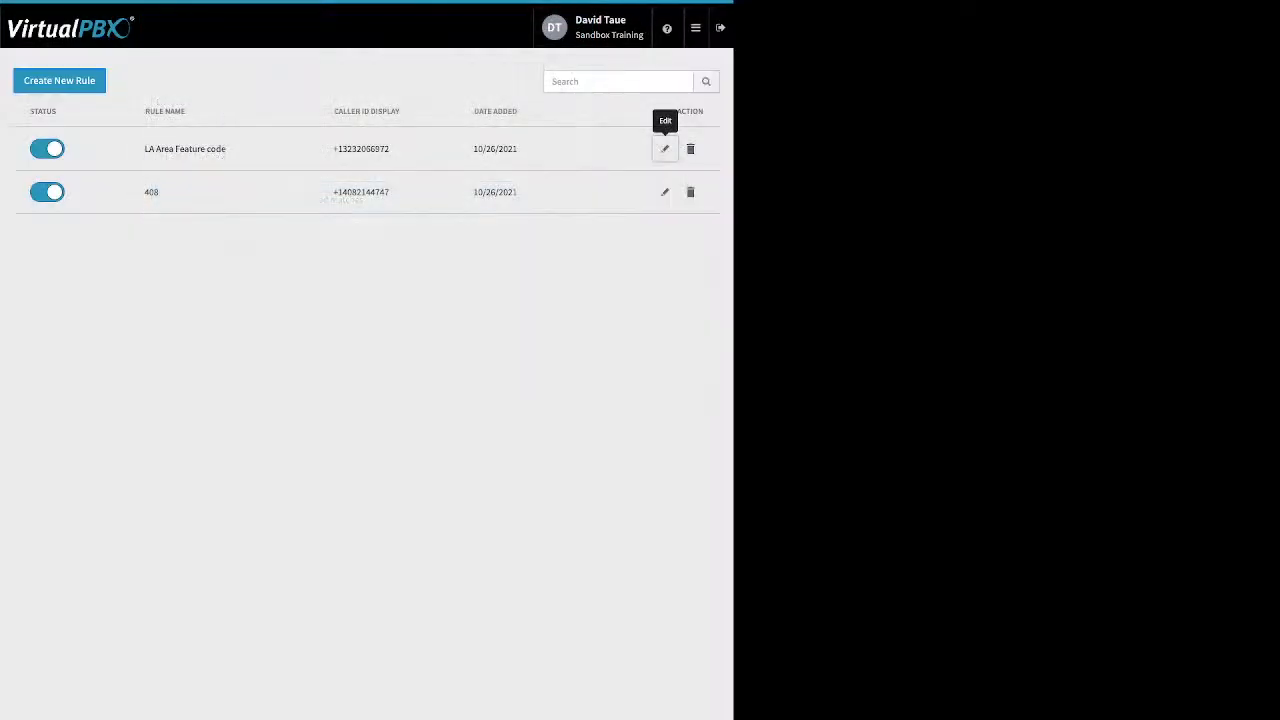
{"action": "left_click", "coordinate": [696, 28]}
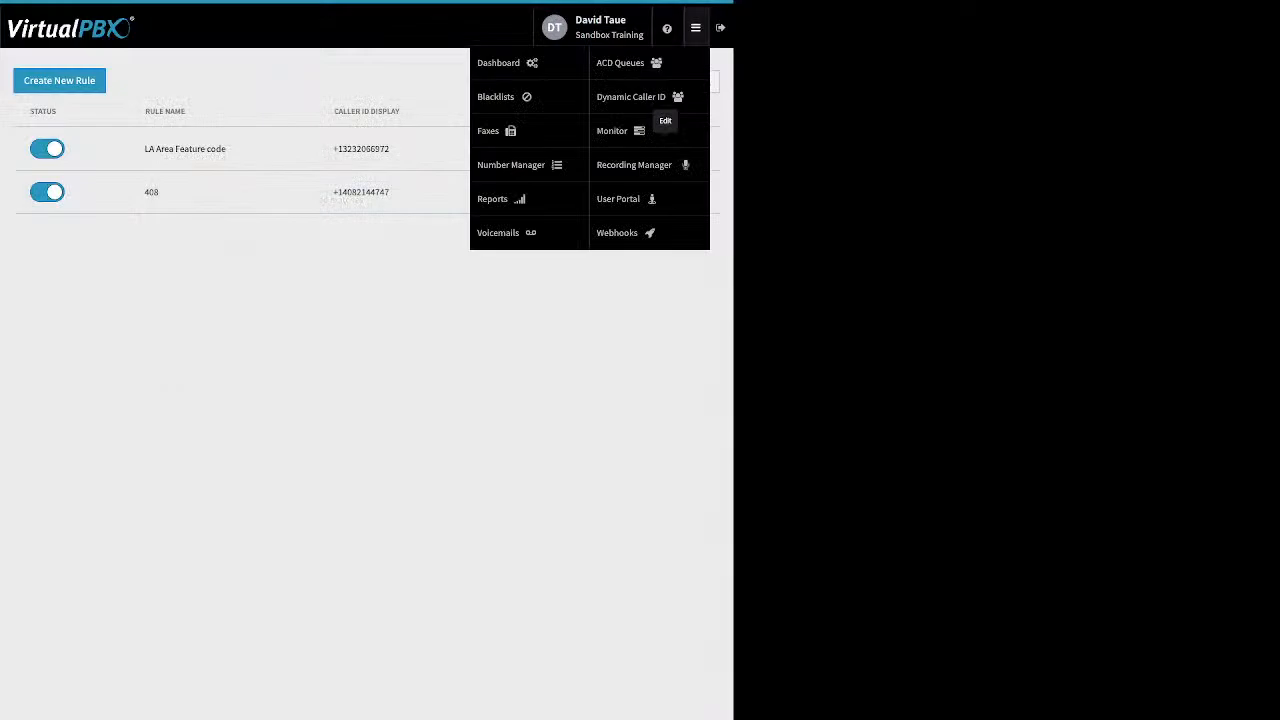
- View the device list, then filter employees by Available, Busy and All
{"action": "left_click", "coordinate": [620, 199]}
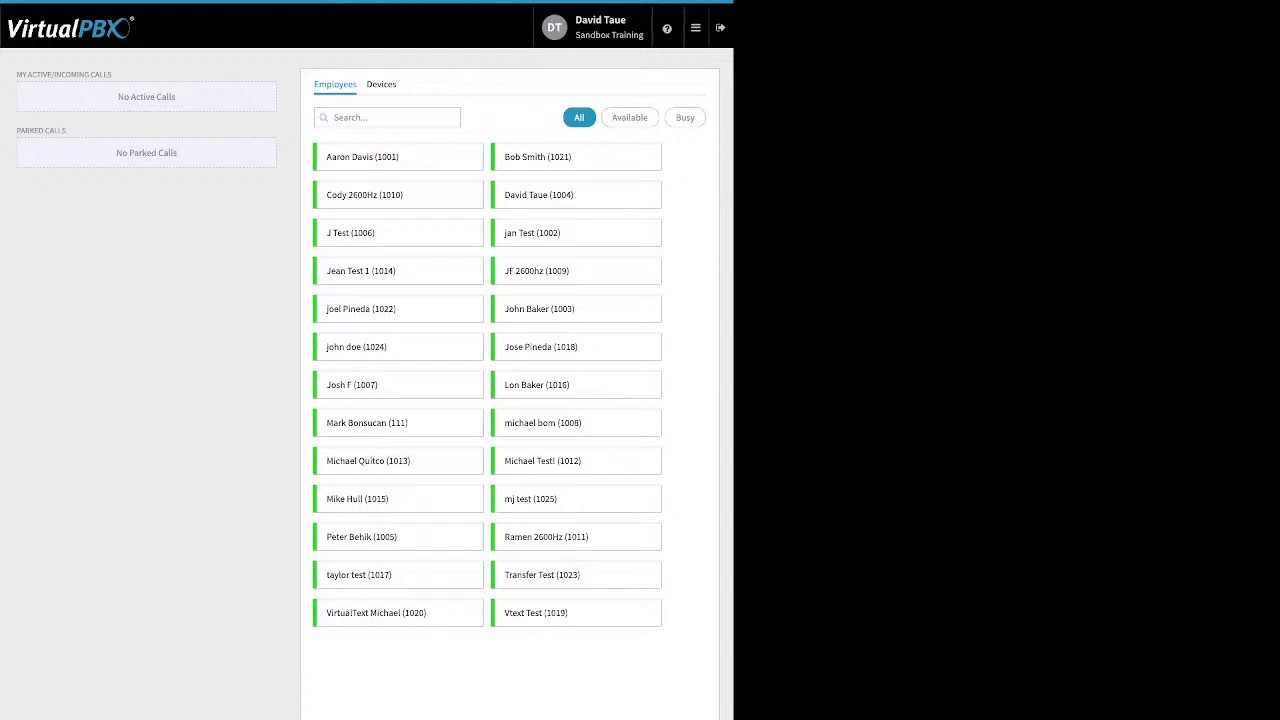
{"action": "left_click", "coordinate": [381, 84]}
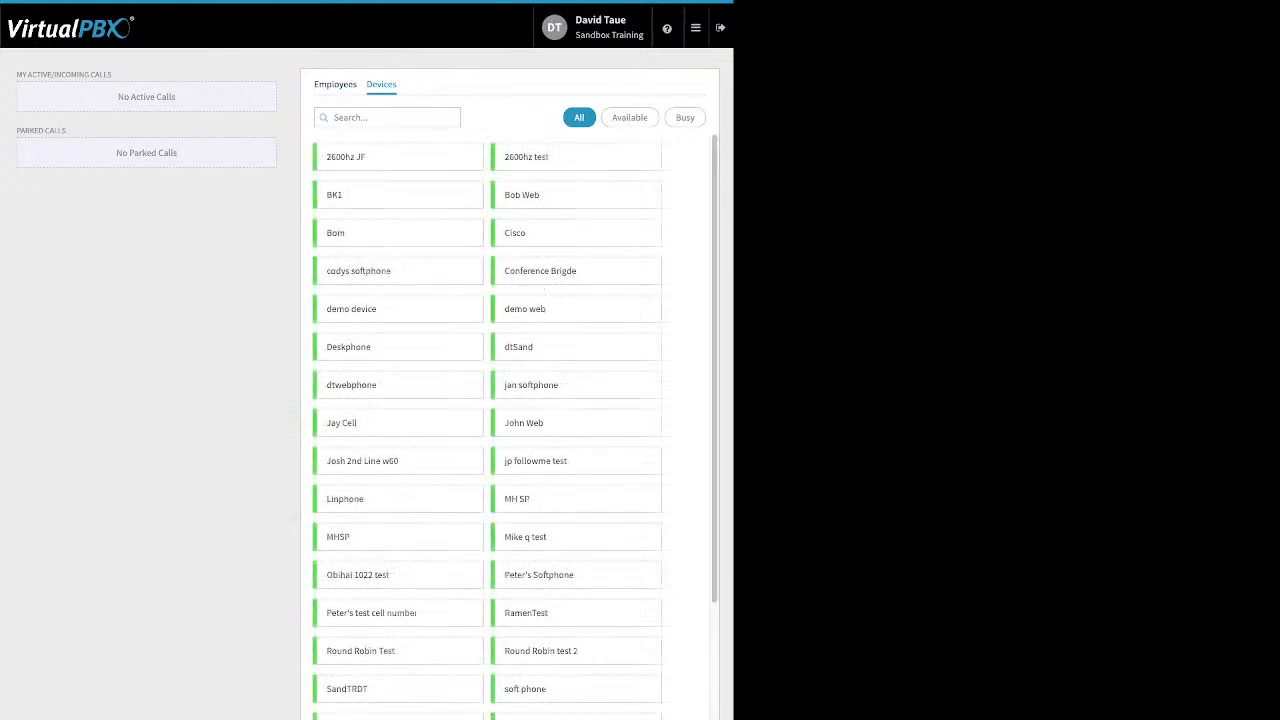
{"action": "left_click", "coordinate": [335, 84]}
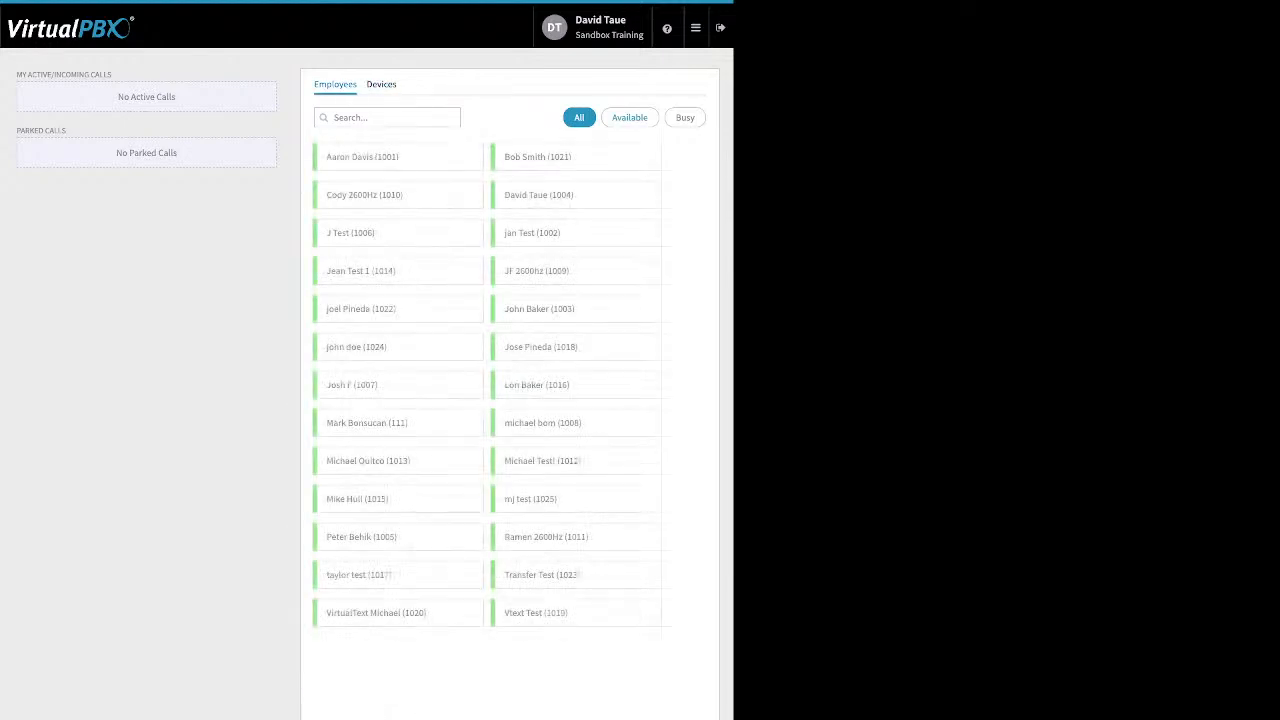
{"action": "left_click", "coordinate": [629, 117]}
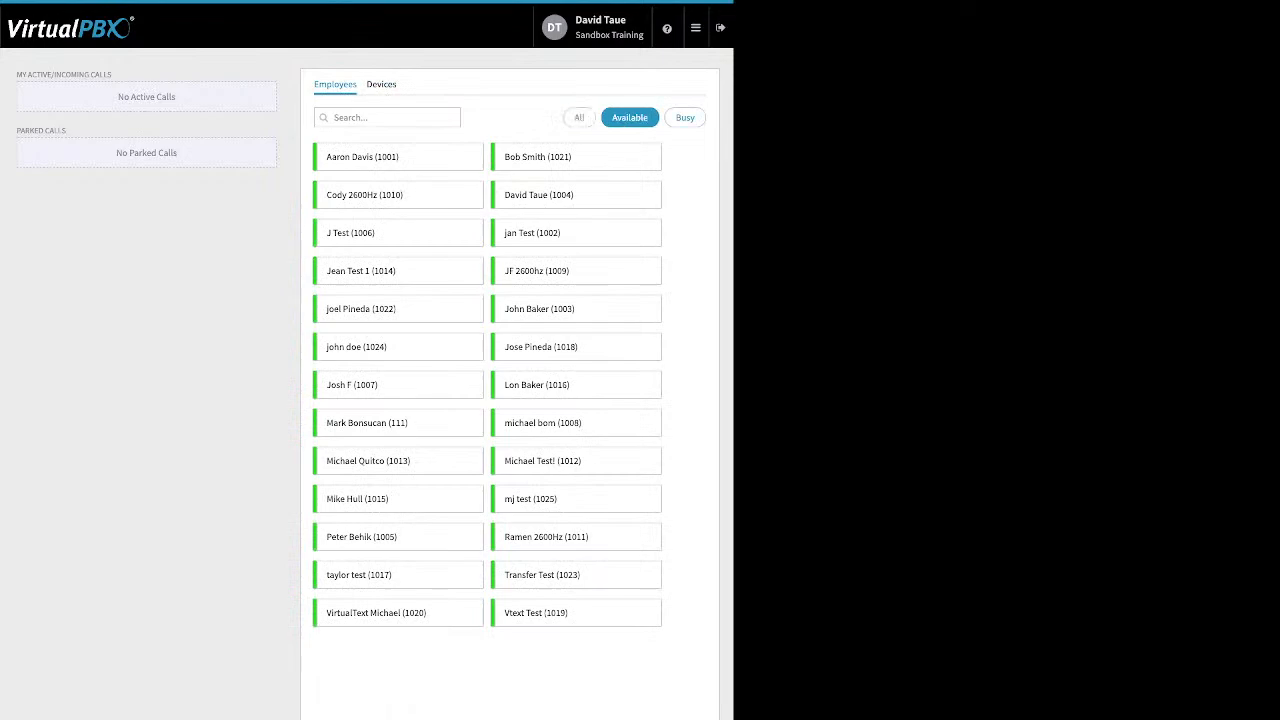
{"action": "left_click", "coordinate": [685, 117]}
{"action": "left_click", "coordinate": [579, 117]}
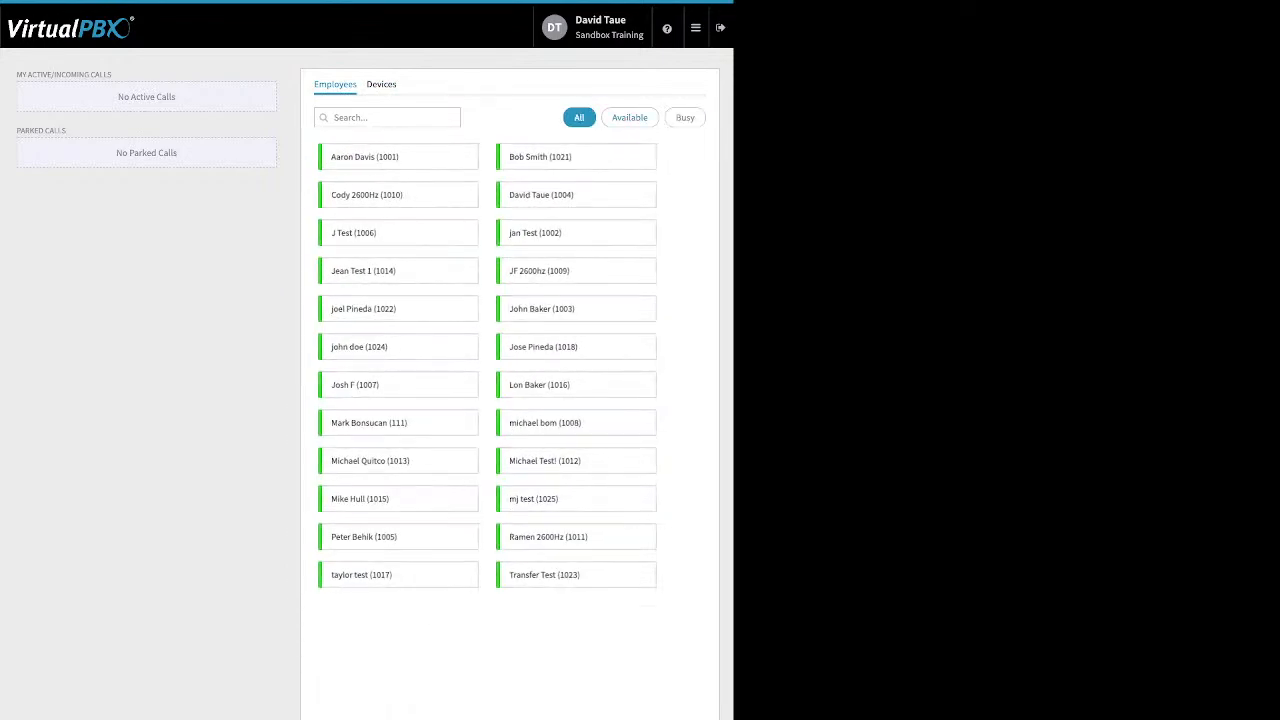
- Point out the empty active/incoming calls and parked calls areas
{"action": "left_click_drag", "start_coordinate": [78, 74], "coordinate": [26, 74]}
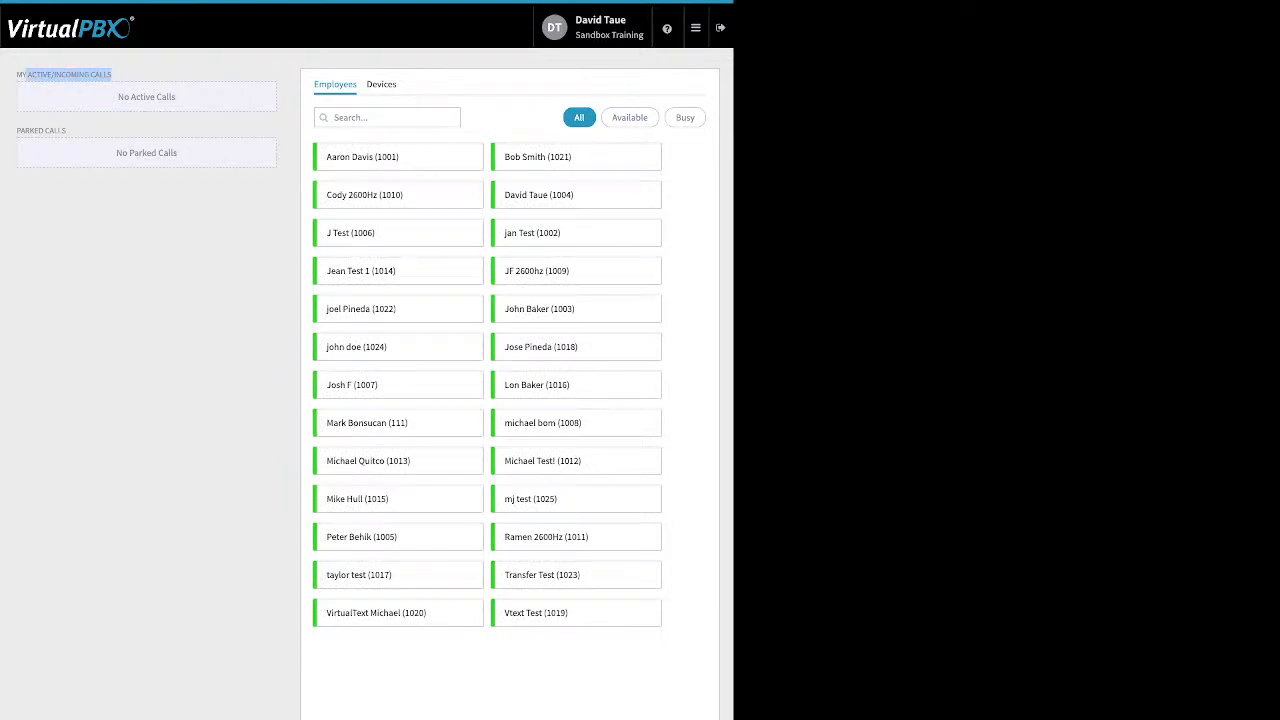
{"action": "left_click", "coordinate": [70, 76]}
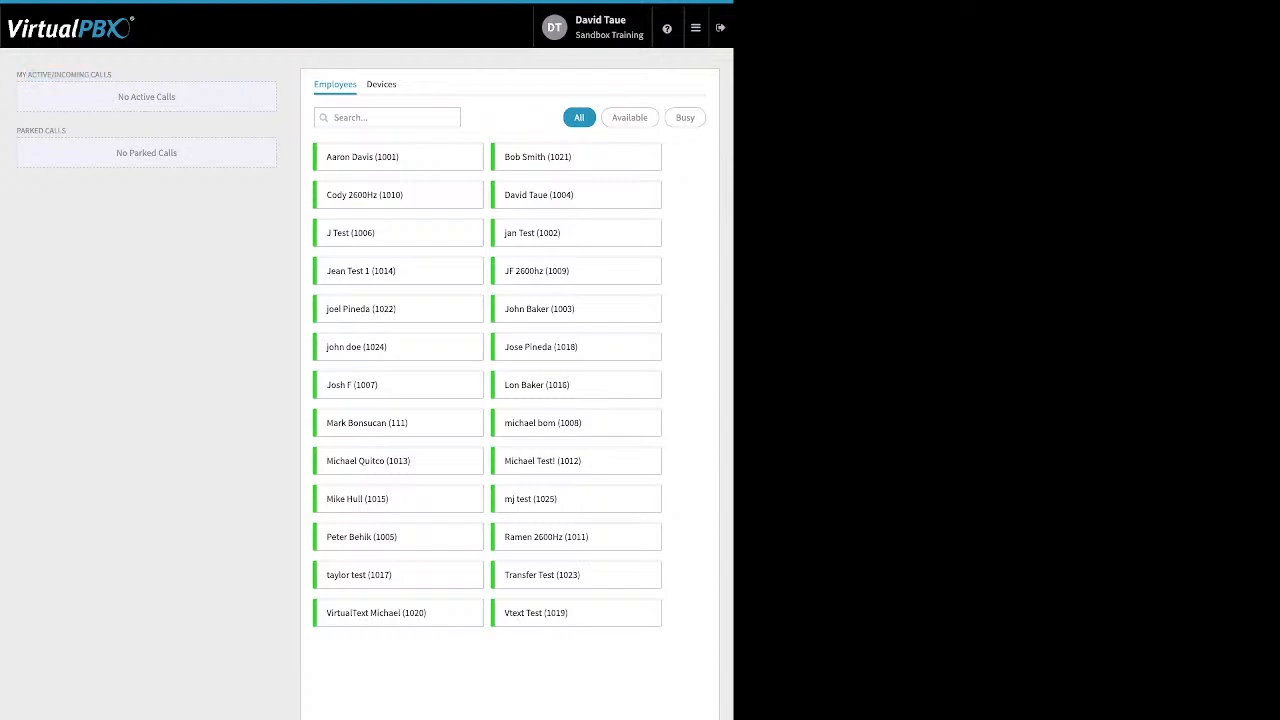
{"action": "left_click_drag", "start_coordinate": [66, 131], "coordinate": [700, 118]}
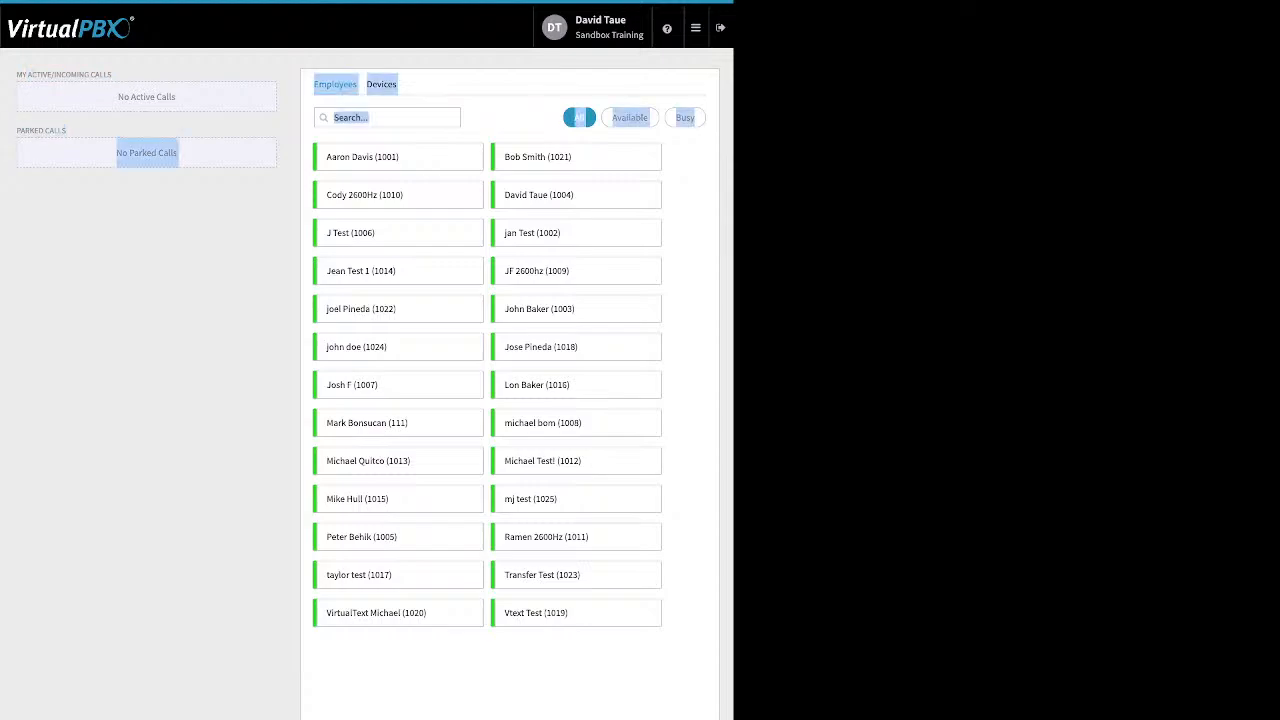
{"action": "left_click_drag", "start_coordinate": [66, 131], "coordinate": [24, 131]}
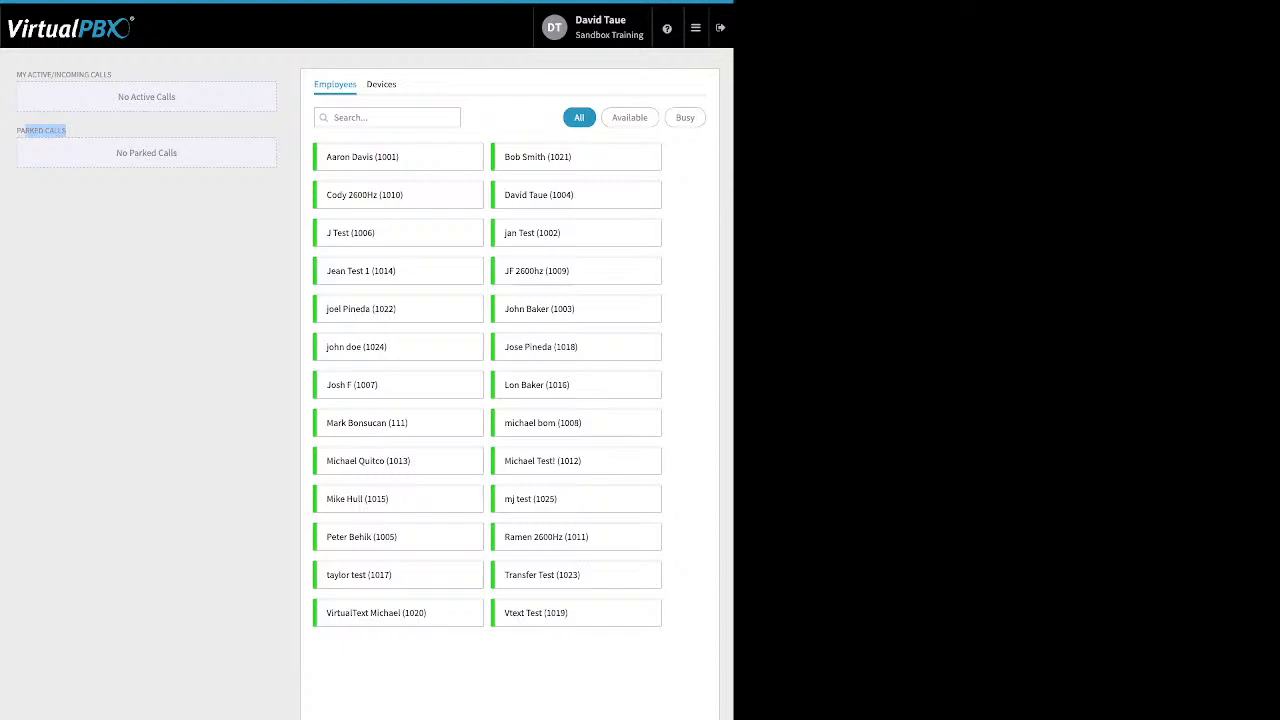
{"action": "left_click", "coordinate": [695, 27]}
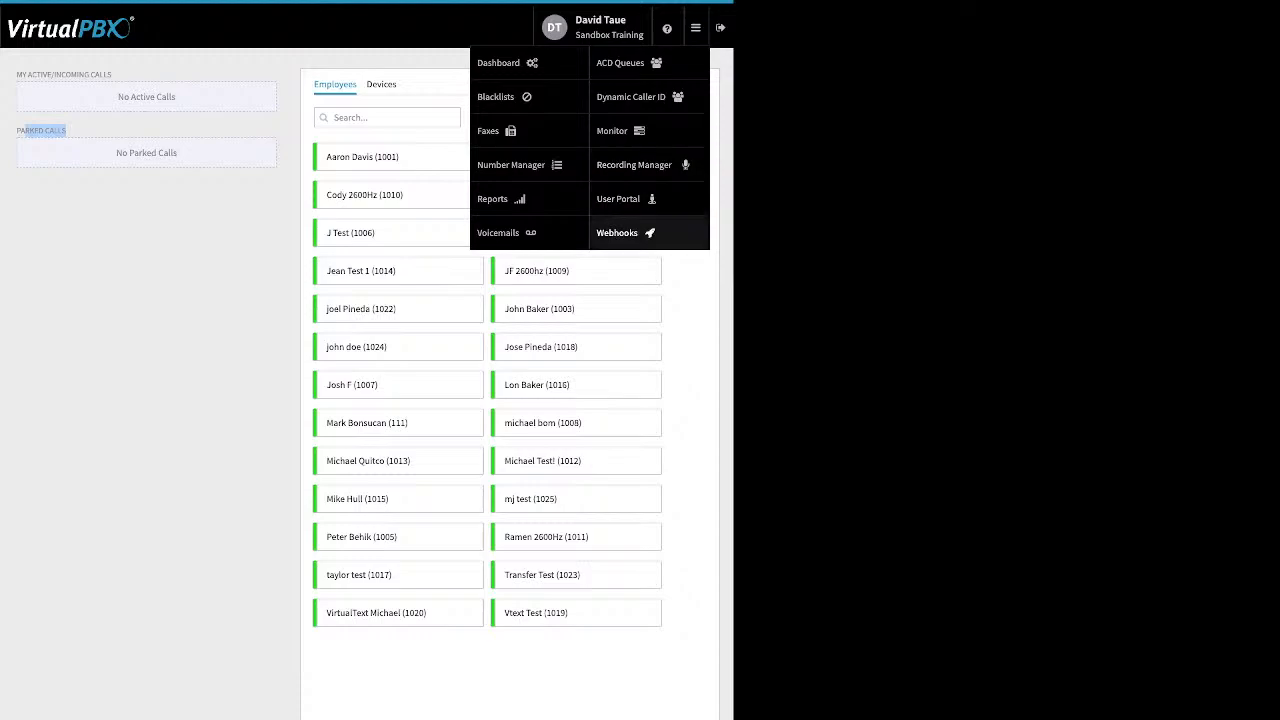
- Go to Webhooks and start a blank new webhook, defaulting to the Call Parking trigger
{"action": "left_click", "coordinate": [617, 232]}
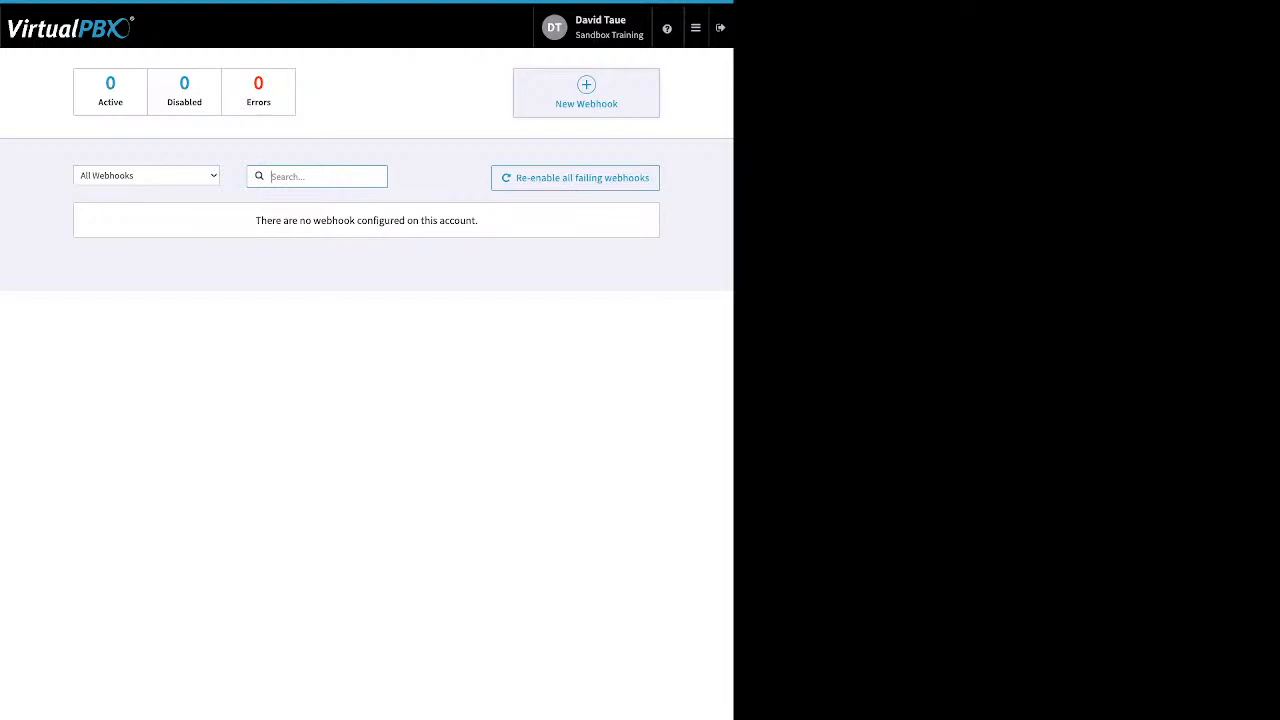
{"action": "left_click", "coordinate": [586, 92]}
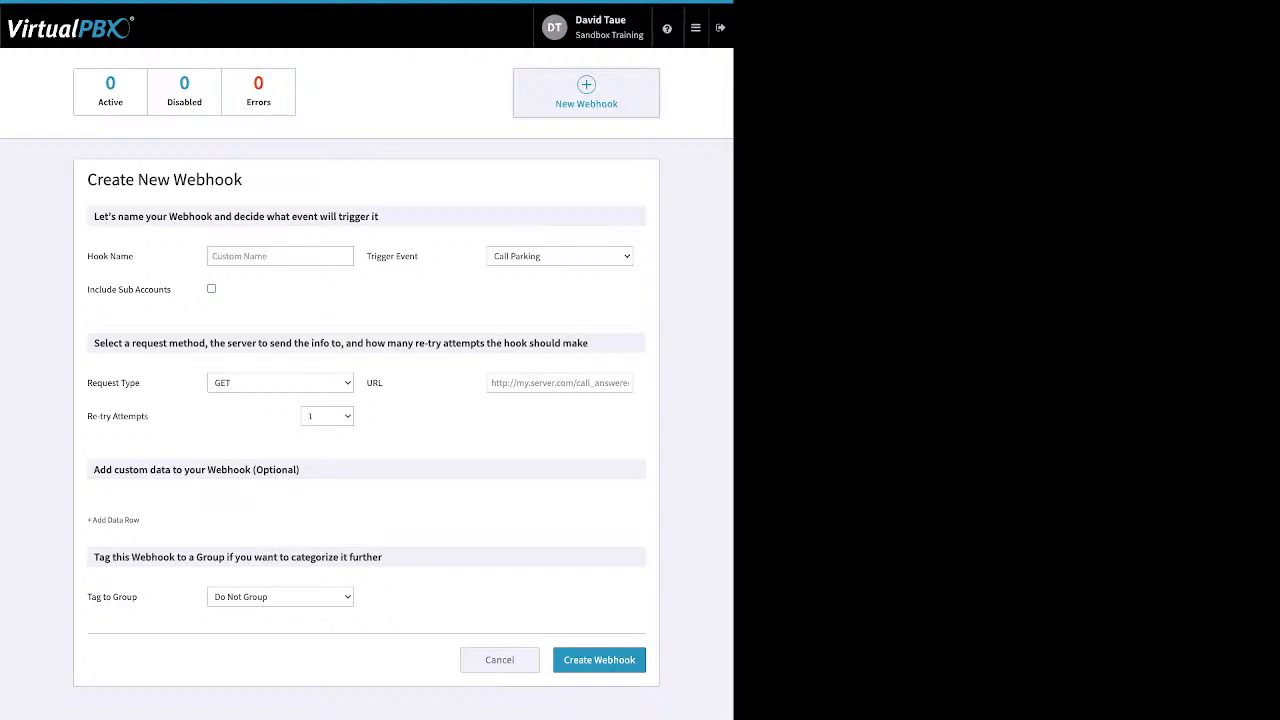
{"action": "left_click", "coordinate": [695, 27]}
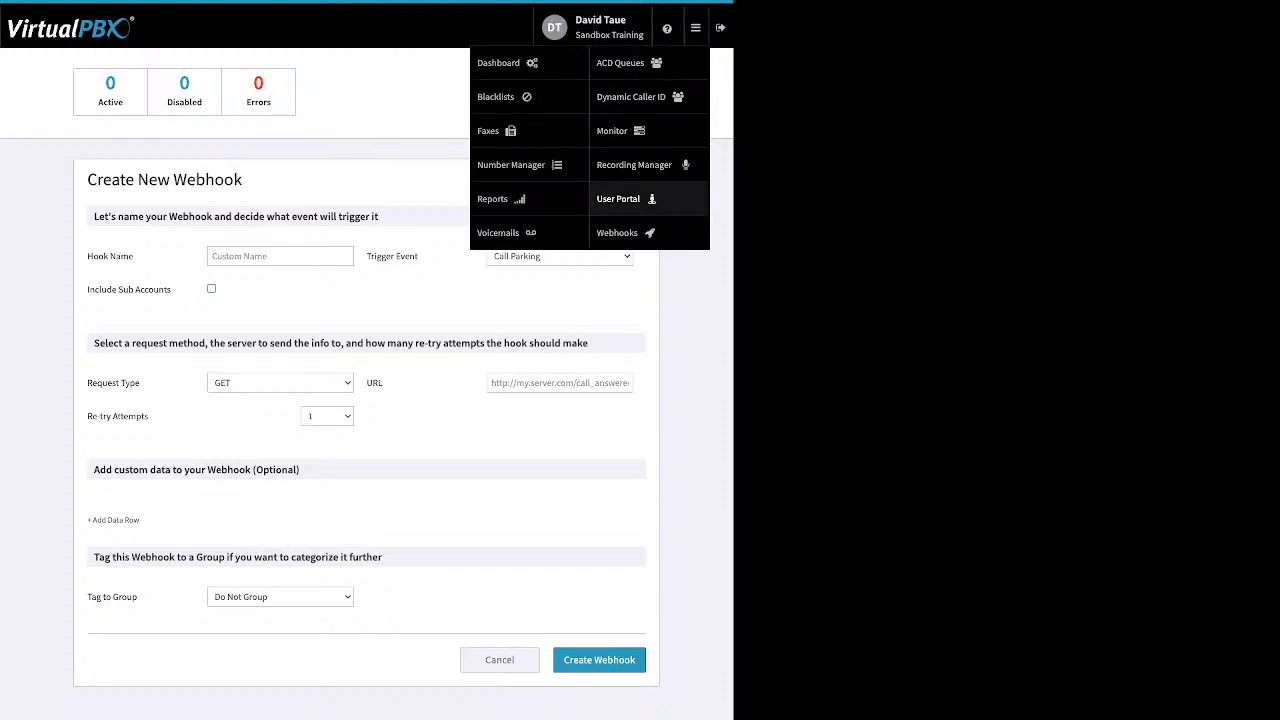
- Enter the User Portal, select the newest voicemail and check its bulk actions
{"action": "left_click", "coordinate": [618, 198]}
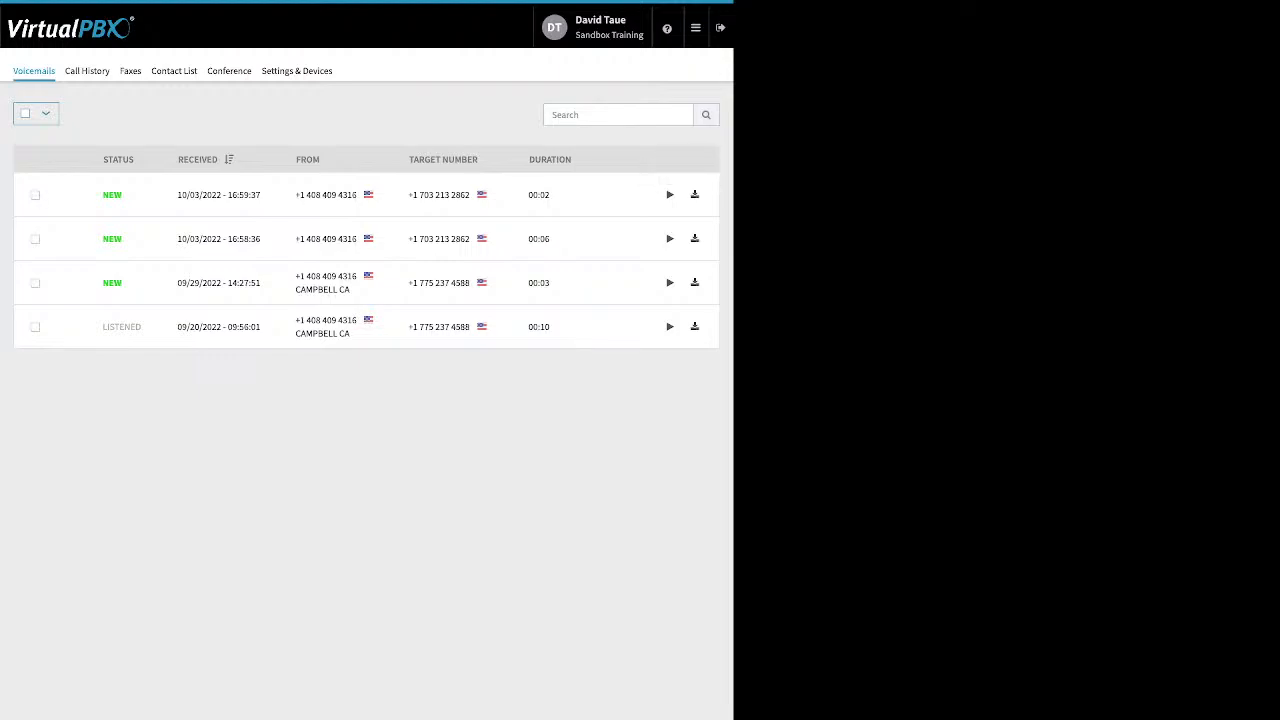
{"action": "left_click", "coordinate": [35, 195]}
{"action": "left_click", "coordinate": [93, 113]}
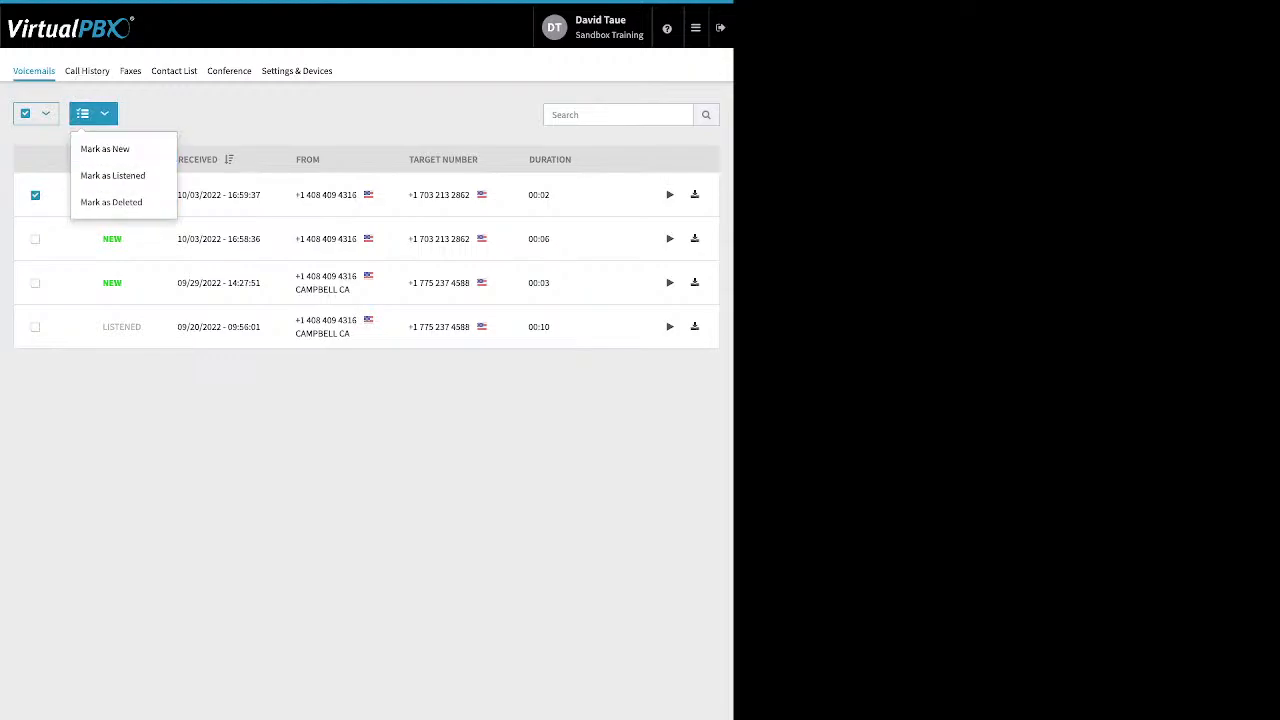
{"action": "key", "text": "Escape"}
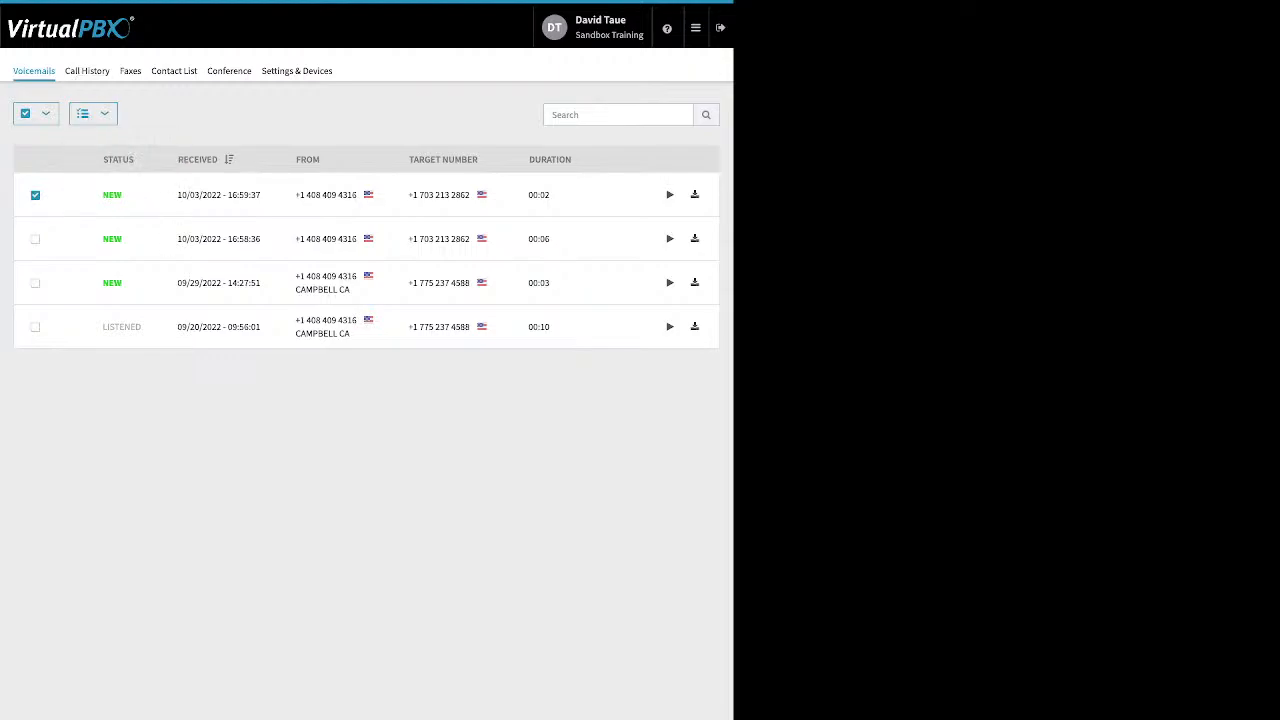
- Look through Call History and its start-date calendar, Faxes, and the 83-entry Contact List
{"action": "left_click", "coordinate": [87, 71]}
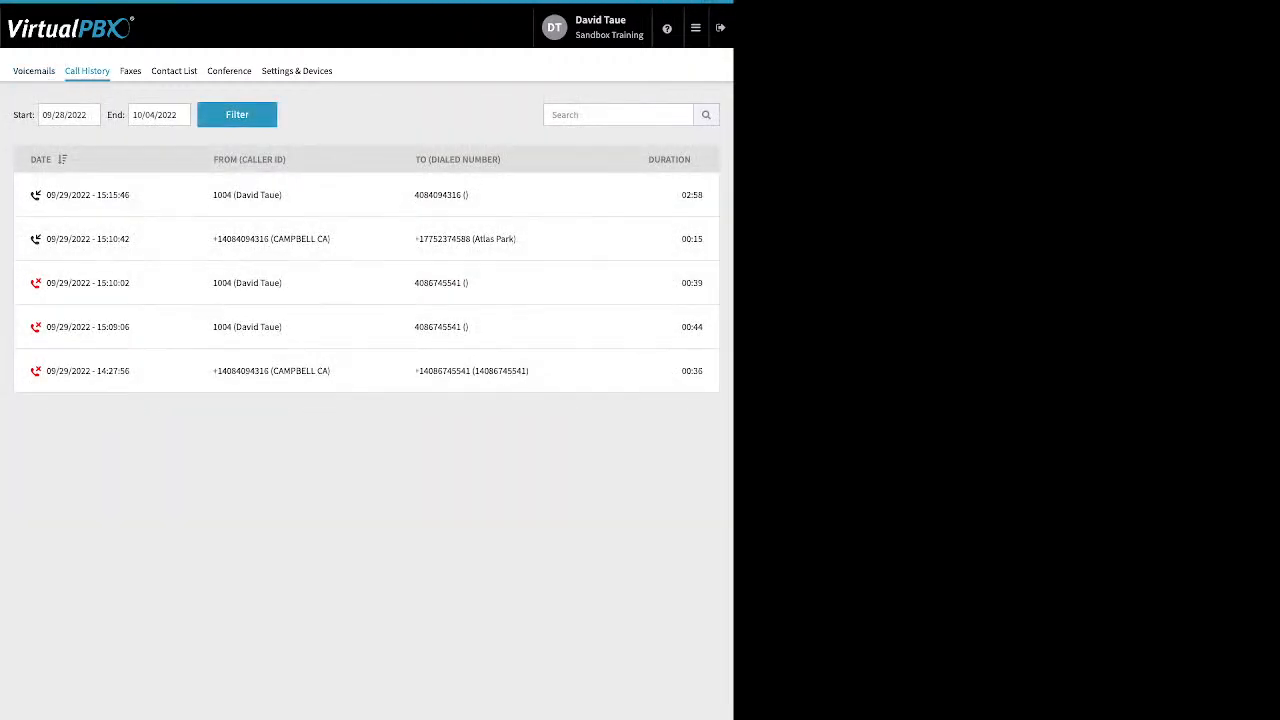
{"action": "left_click", "coordinate": [57, 115]}
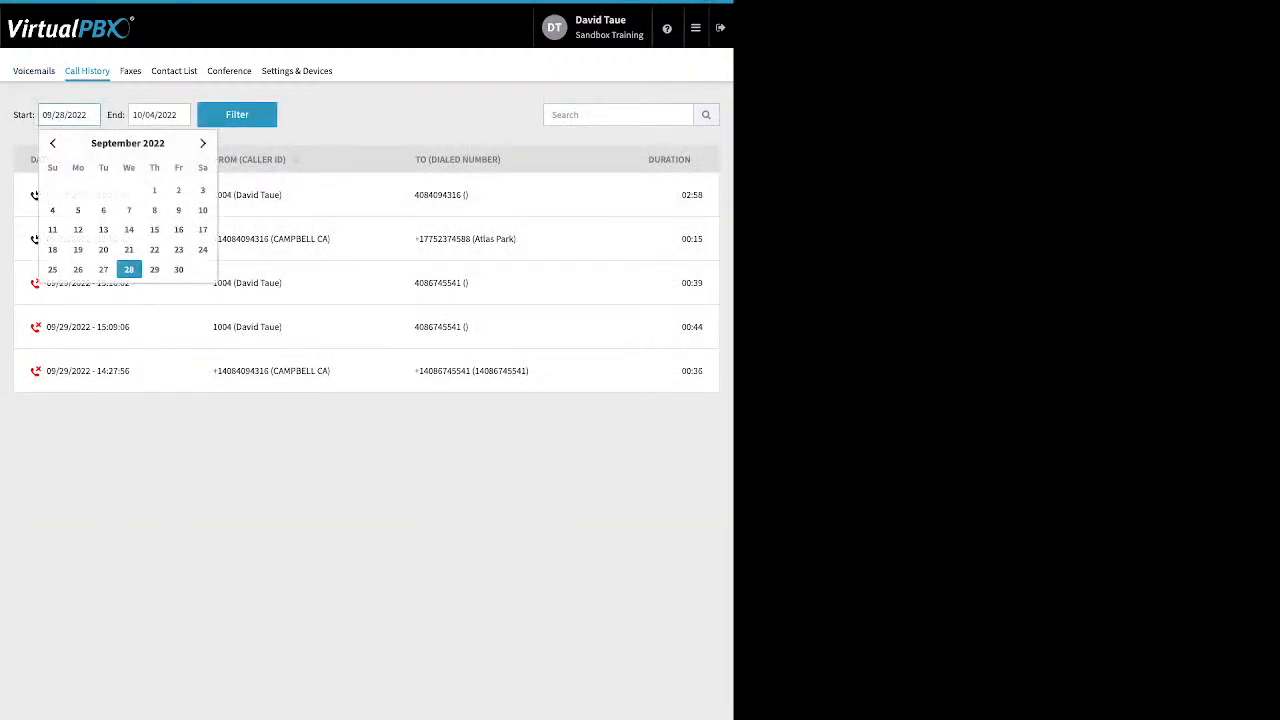
{"action": "key", "text": "Escape"}
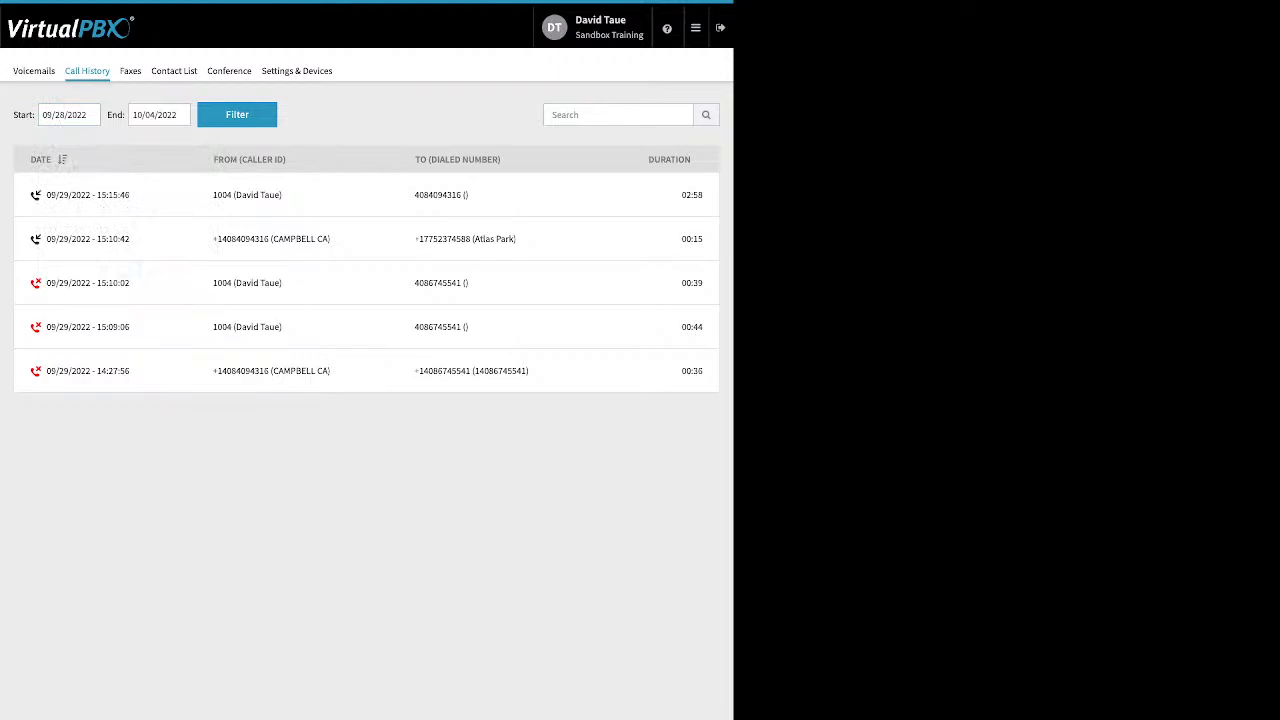
{"action": "left_click", "coordinate": [130, 71]}
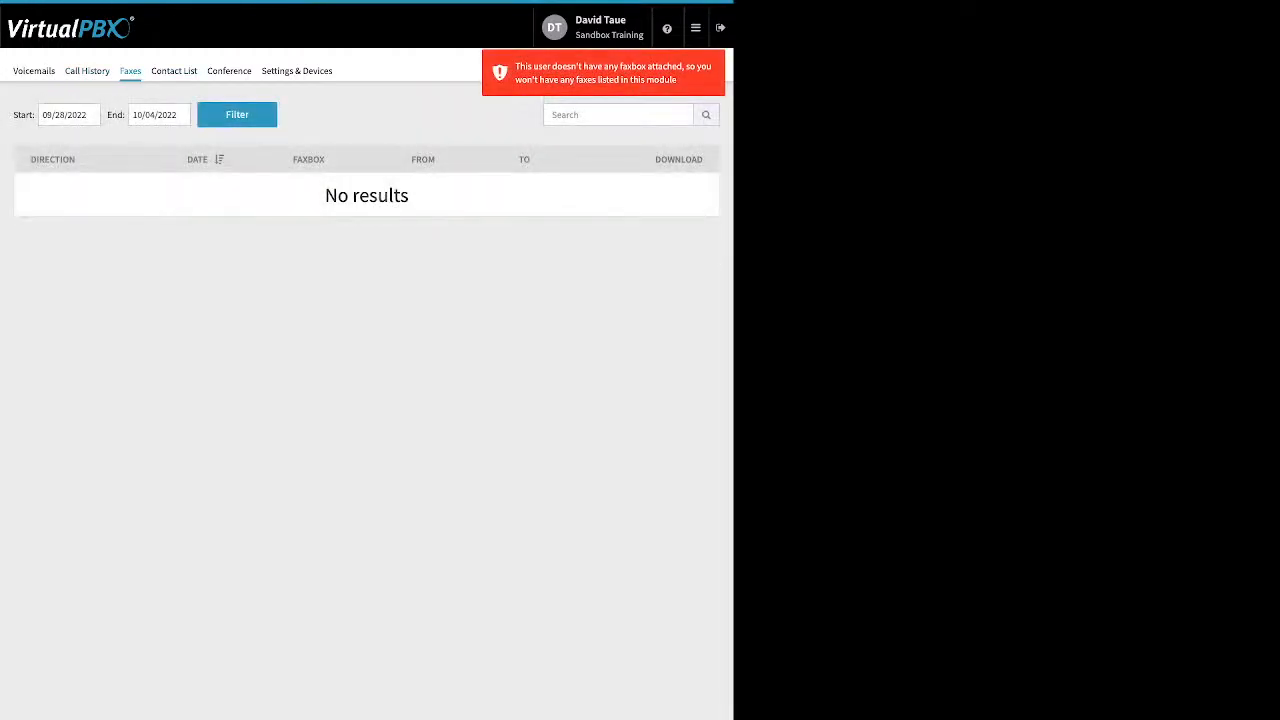
{"action": "left_click", "coordinate": [174, 71]}
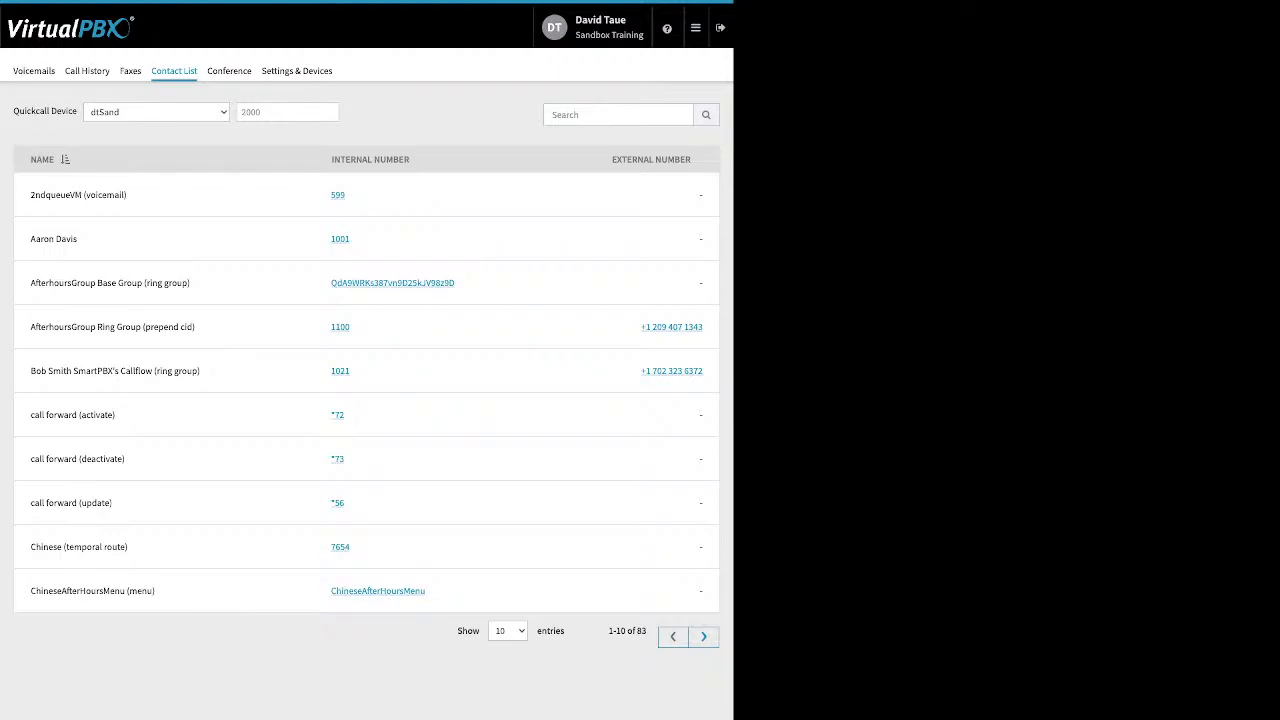
- Review conference moderator and participant PINs and the muted/deaf join options, then open Settings & Devices
{"action": "left_click", "coordinate": [229, 70]}
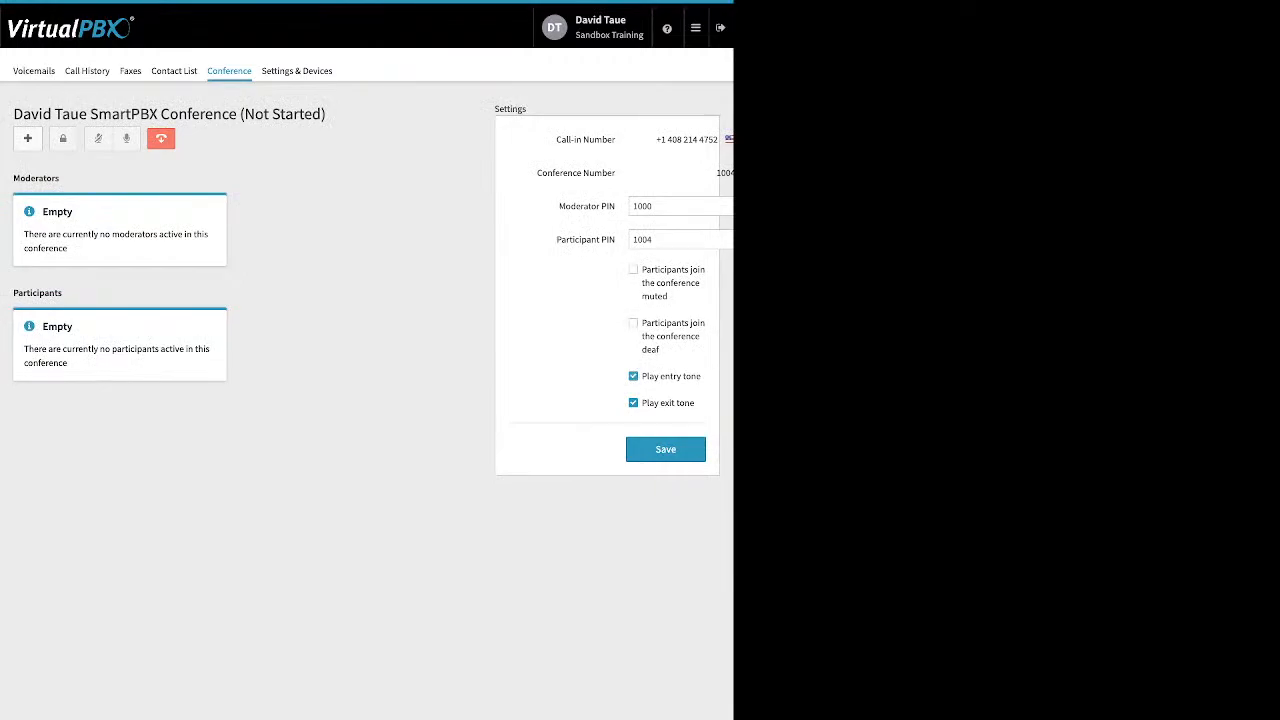
{"action": "left_click_drag", "start_coordinate": [557, 206], "coordinate": [617, 240]}
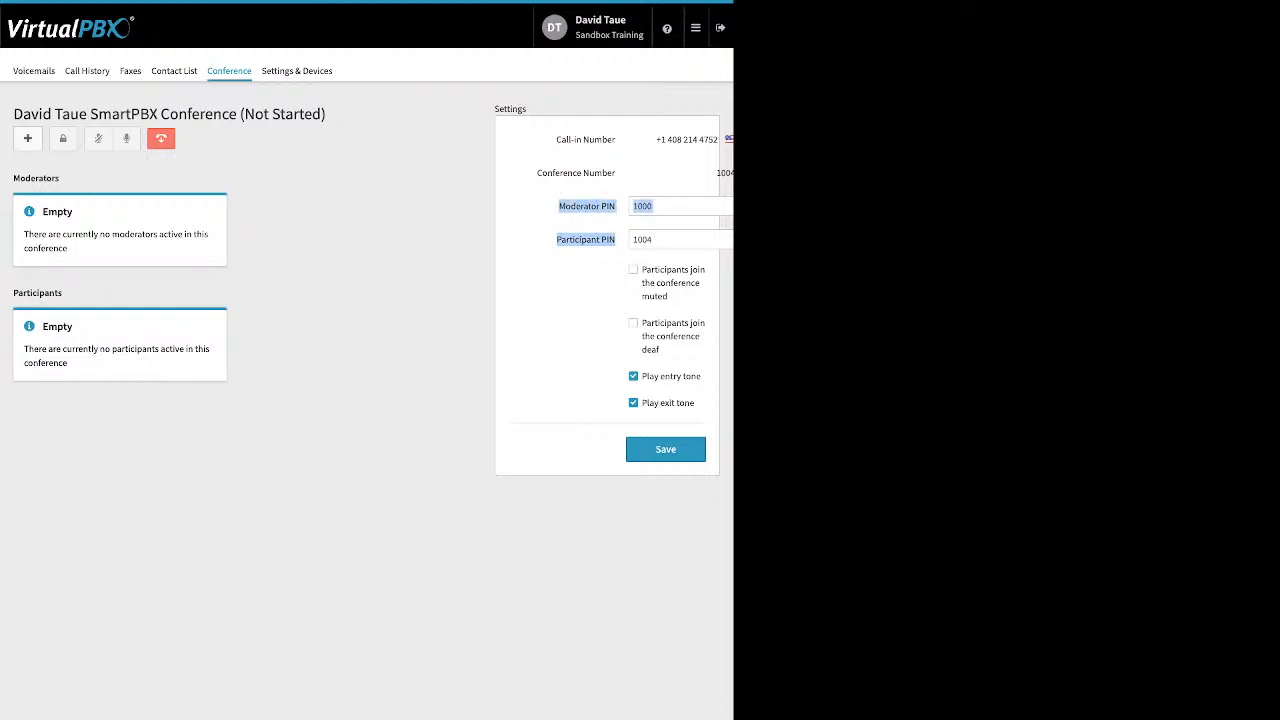
{"action": "left_click_drag", "start_coordinate": [641, 269], "coordinate": [683, 403]}
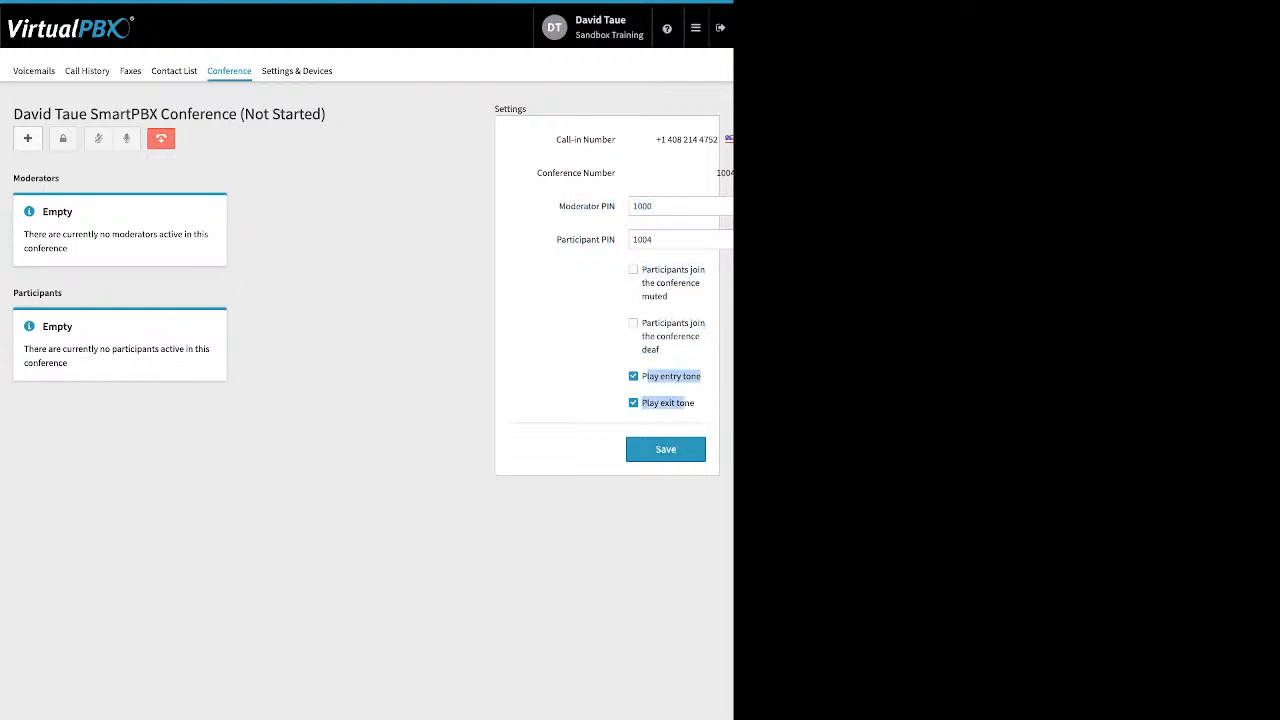
{"action": "left_click", "coordinate": [588, 391]}
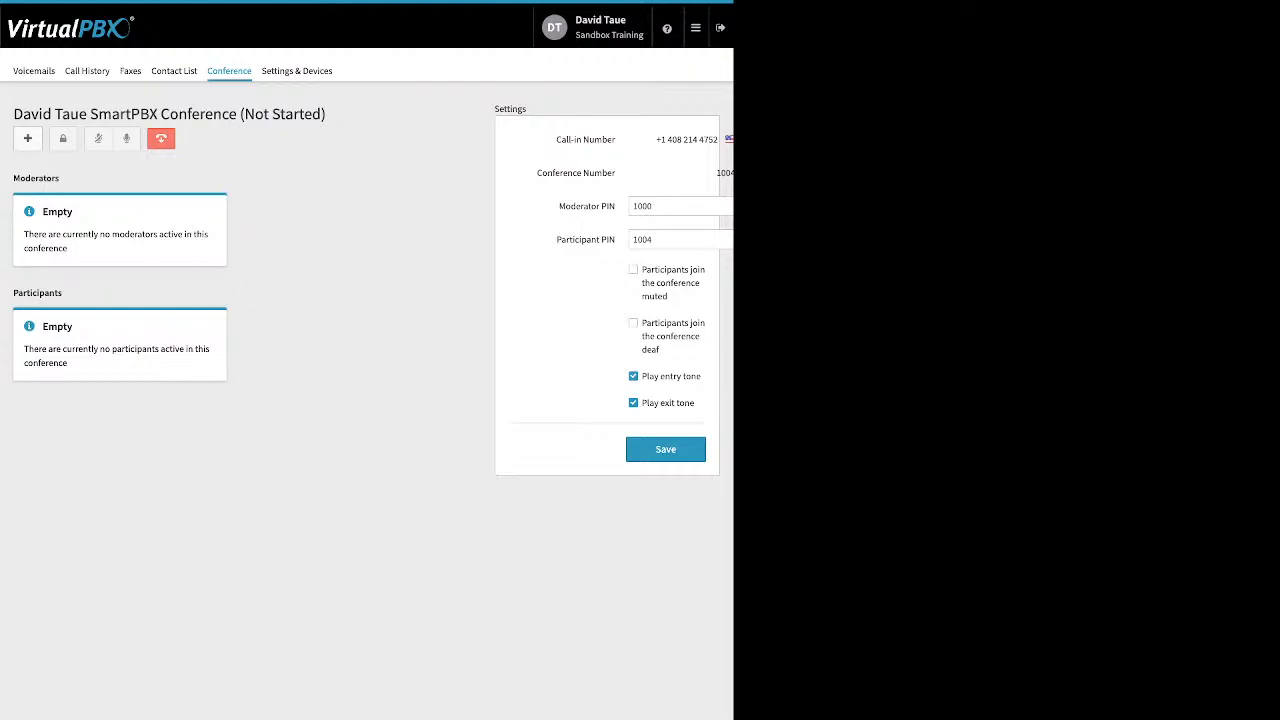
{"action": "left_click", "coordinate": [297, 71]}
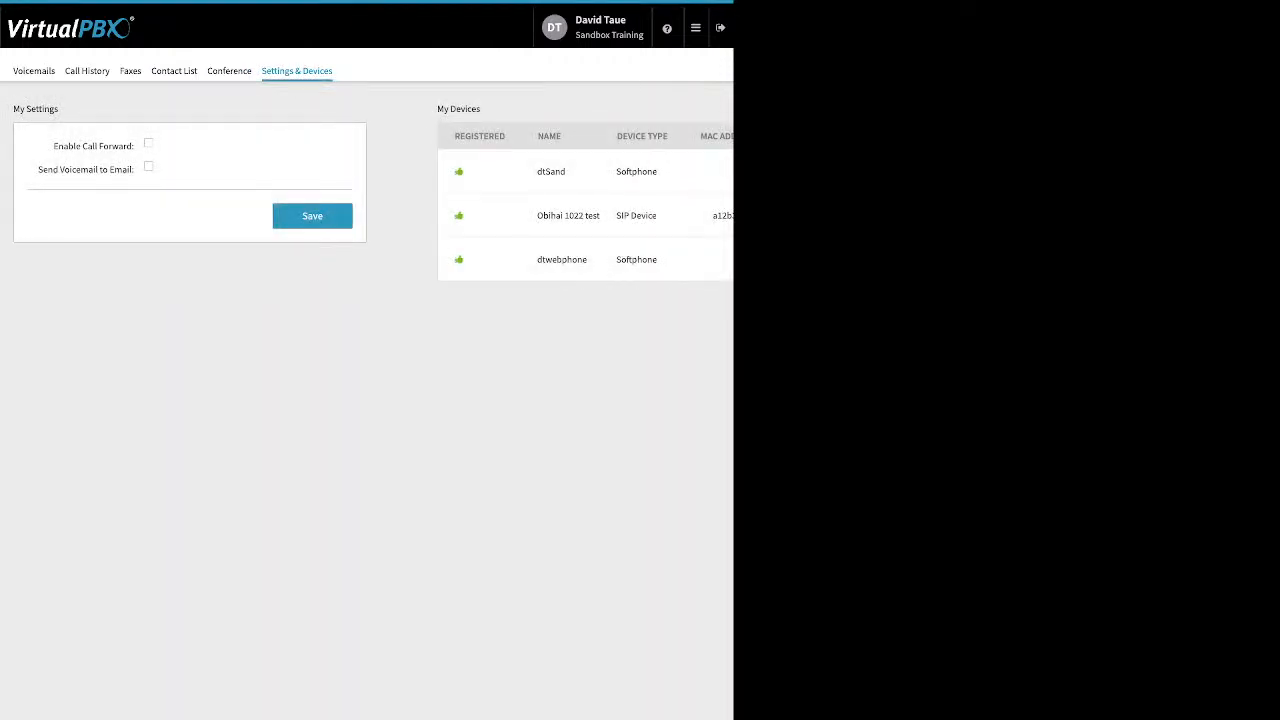
- Enable Call Forward to reveal its forwarding options, then return to the account Dashboard
{"action": "left_click_drag", "start_coordinate": [53, 146], "coordinate": [133, 146]}
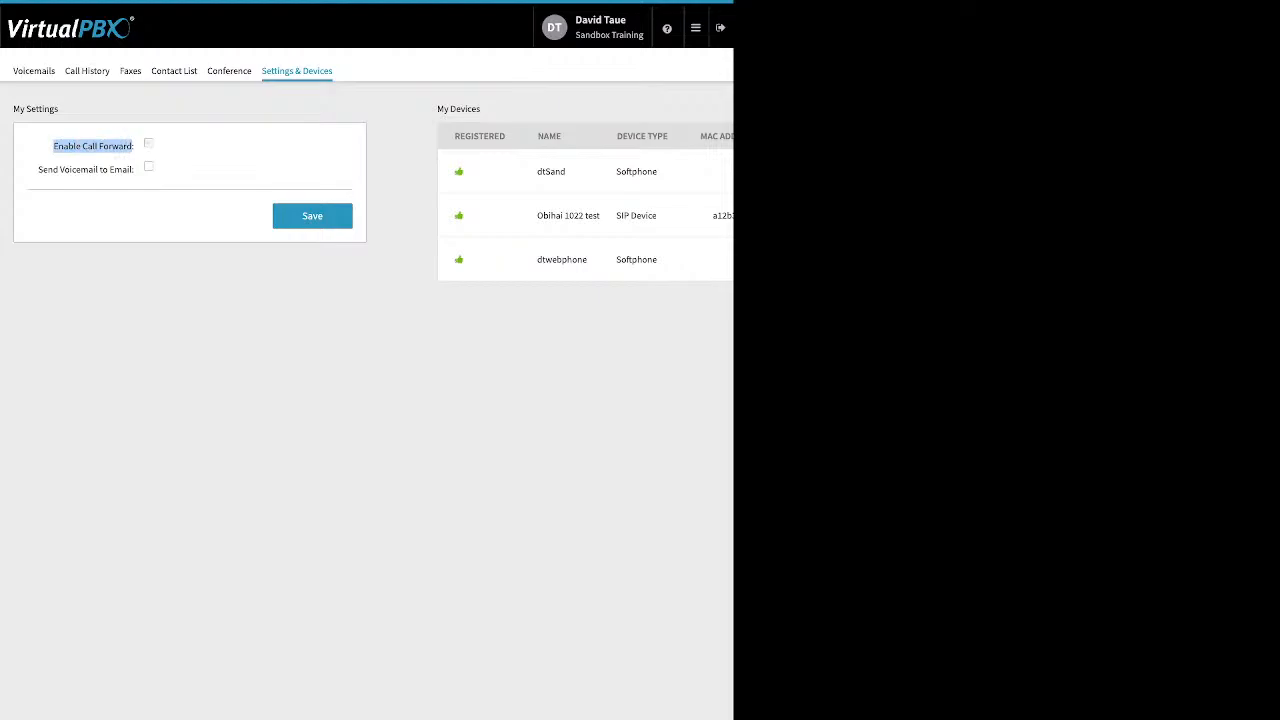
{"action": "left_click", "coordinate": [148, 143]}
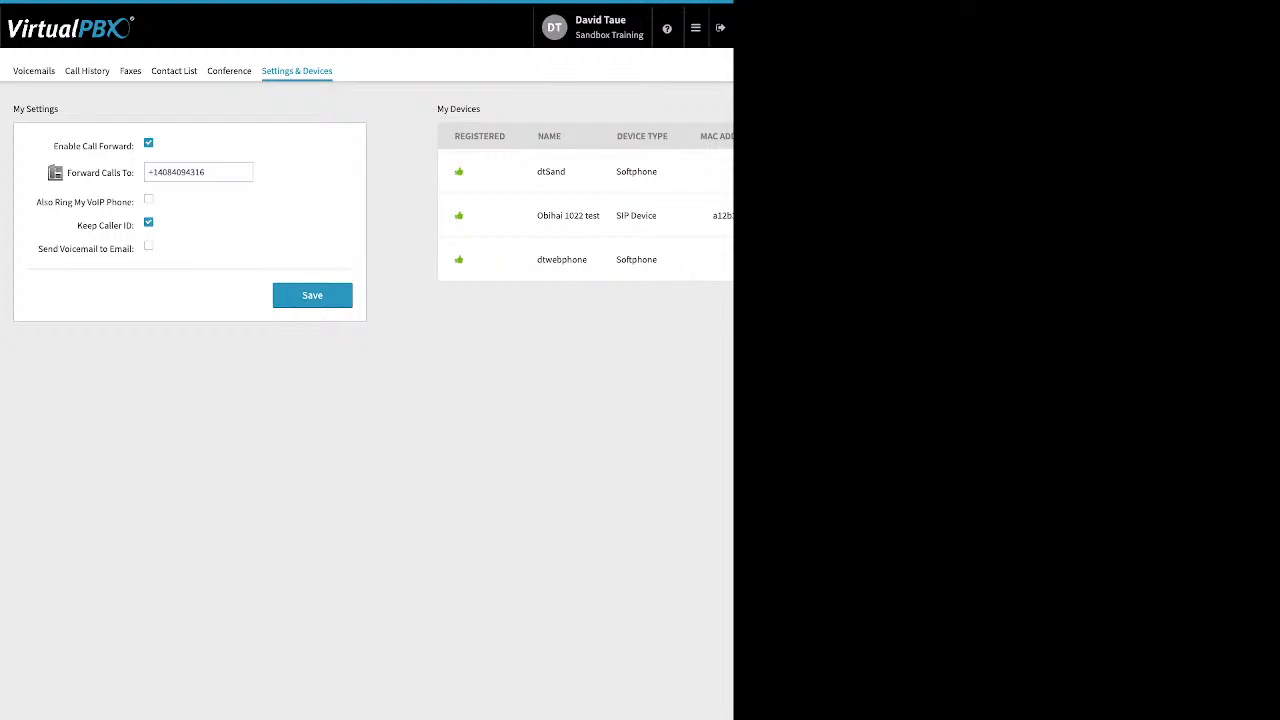
{"action": "left_click", "coordinate": [695, 27]}
{"action": "left_click", "coordinate": [500, 60]}
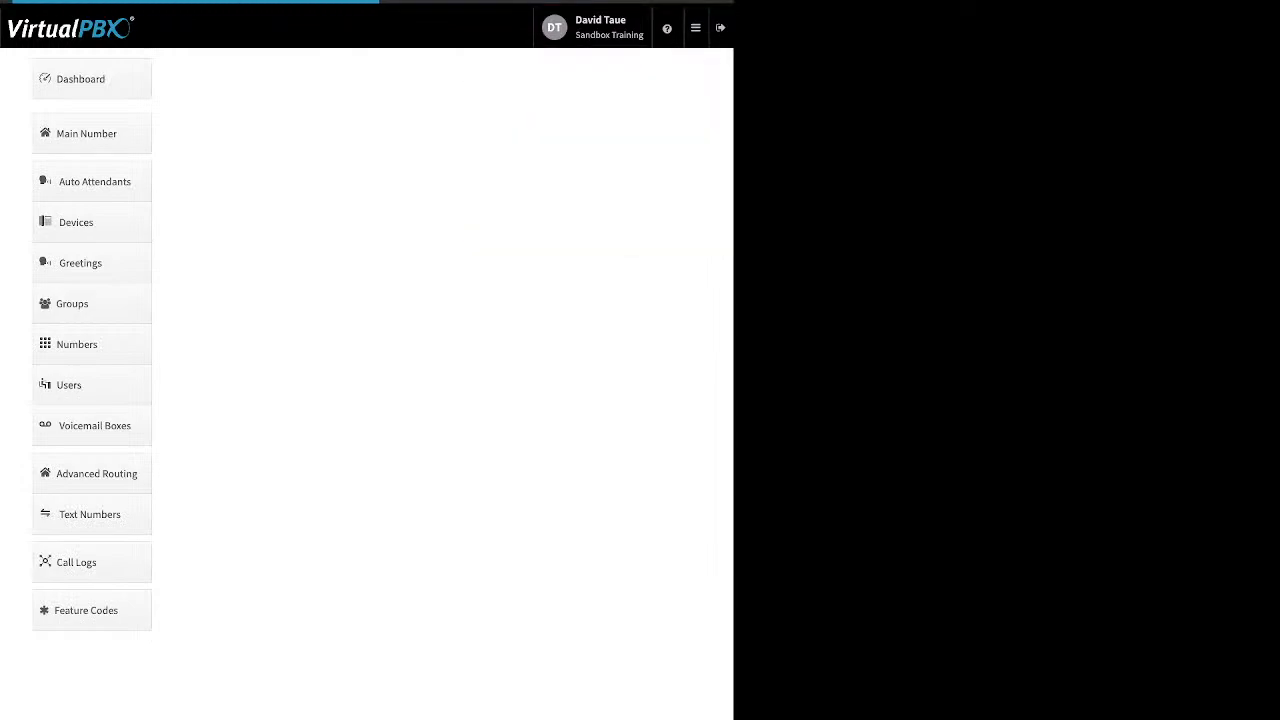